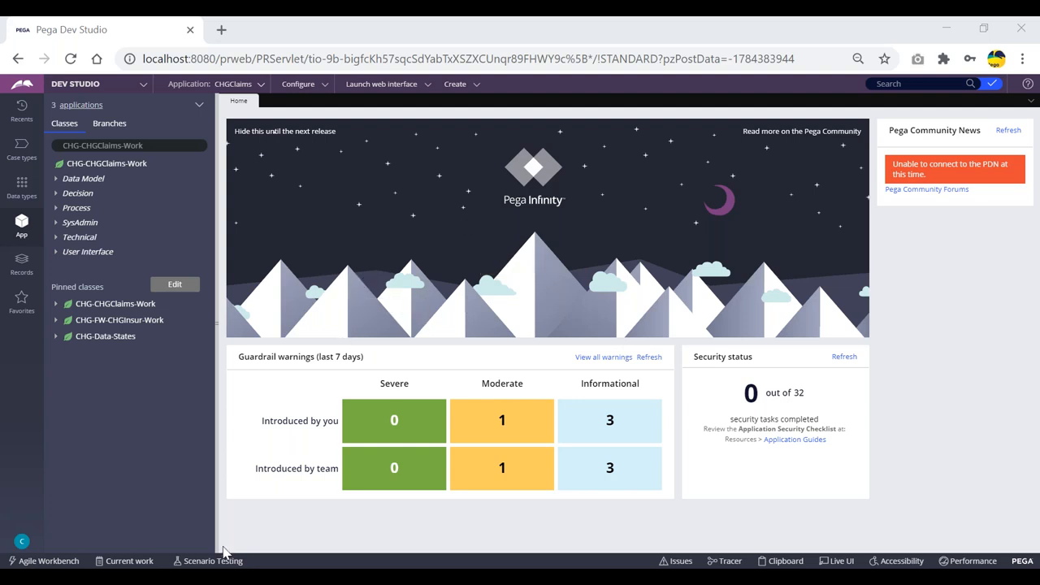
Switch to the untitled Notepad notes and review the Instanceclass, RuleClass, classkey and timestamp key format for other rules
left_click(228, 576)
left_click_drag(493, 292, 666, 323)
left_click(434, 254)
left_click(665, 322)
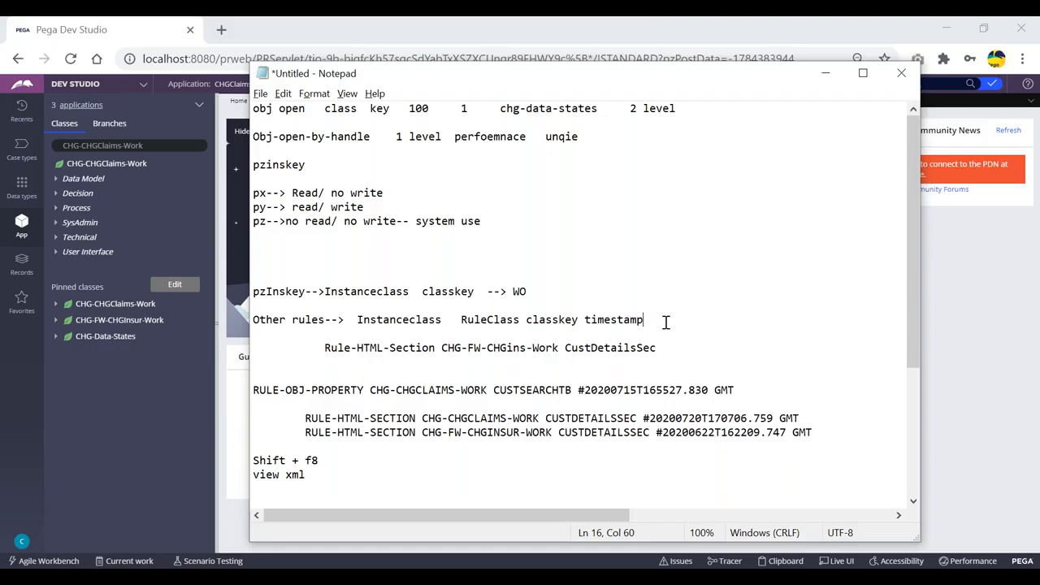
double_click(375, 319)
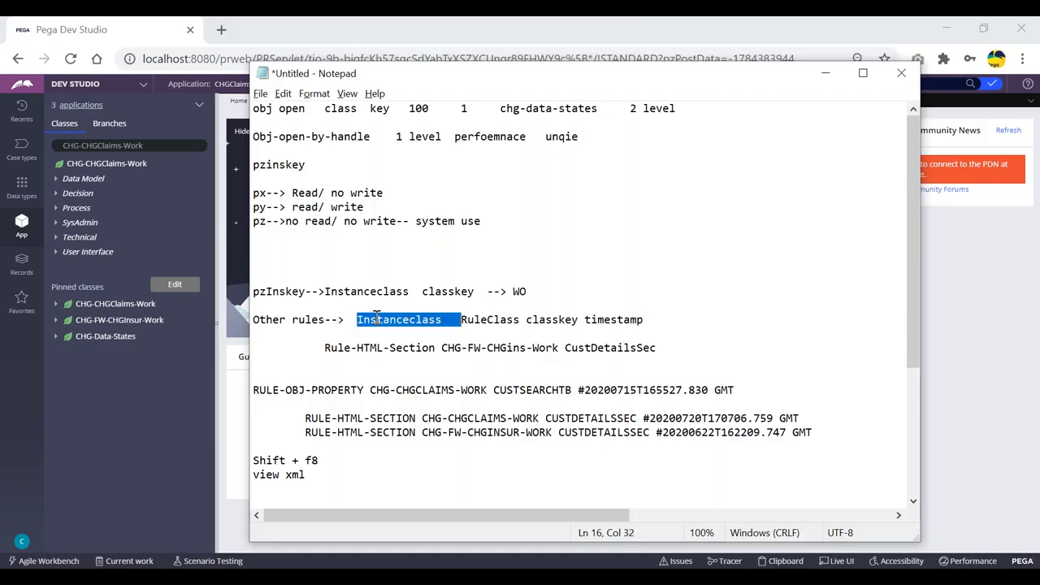
left_click(420, 335)
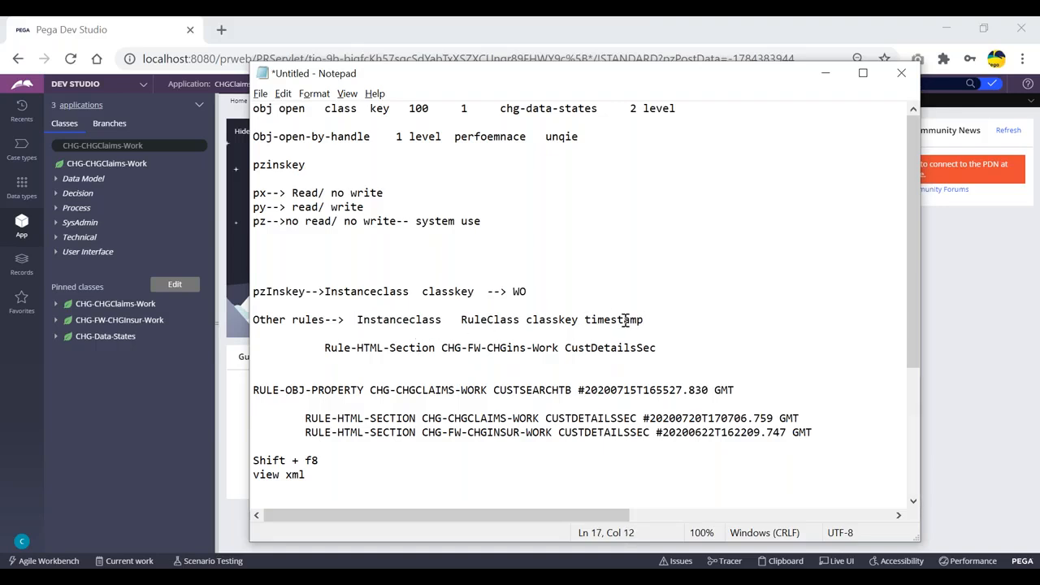
left_click_drag(650, 319, 356, 319)
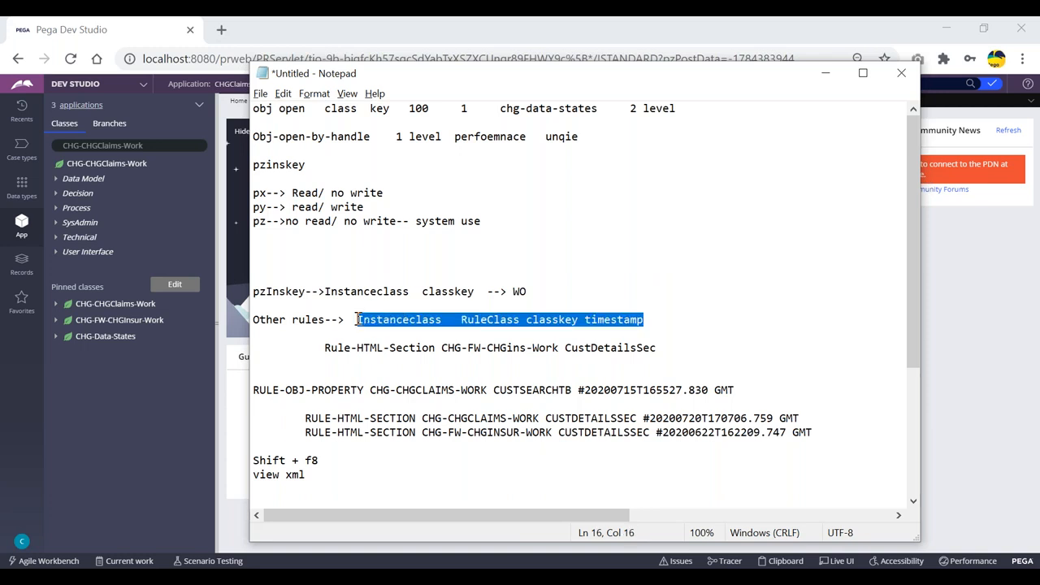
left_click(423, 329)
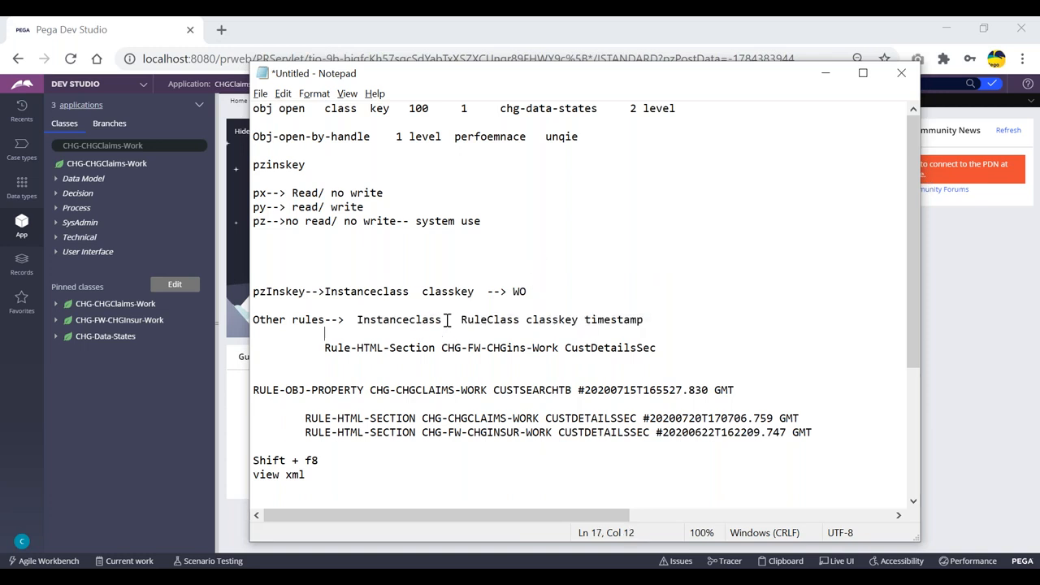
left_click_drag(443, 320, 356, 320)
Review the pzinskey entry in the notes and return to Pega Dev Studio
left_click(515, 277)
double_click(274, 167)
left_click(329, 162)
double_click(285, 165)
left_click(368, 166)
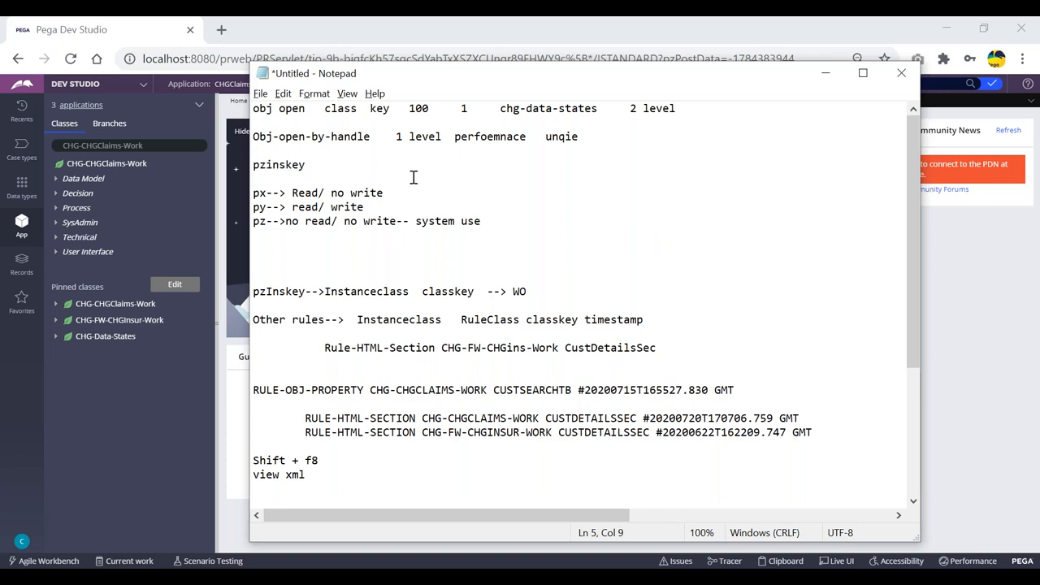
left_click(825, 73)
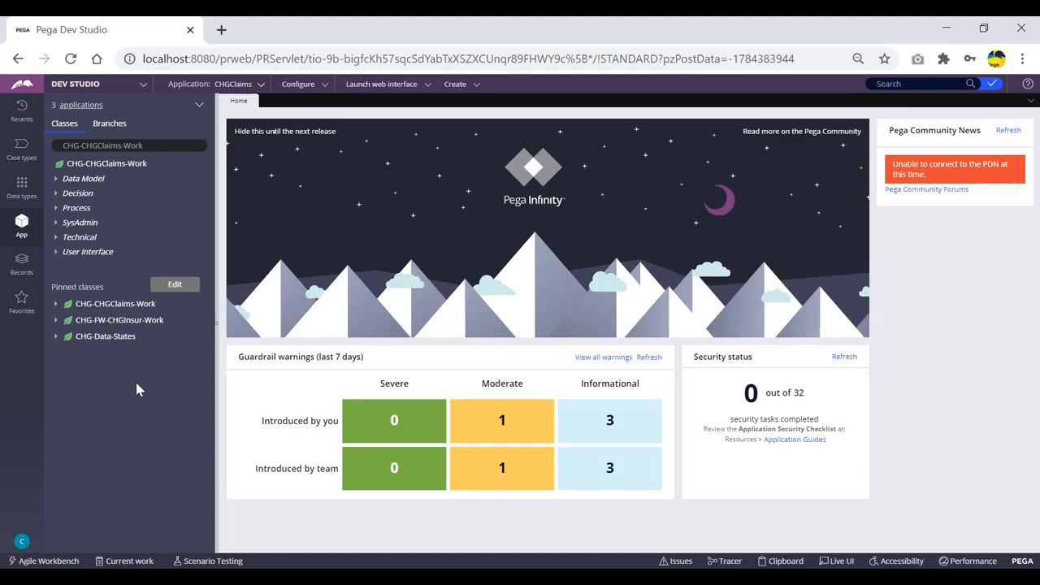
Open the ClaimsFlow flow rule from the Process rules of the pinned class CHG-FW-CHGInsur-Work
left_click(70, 321)
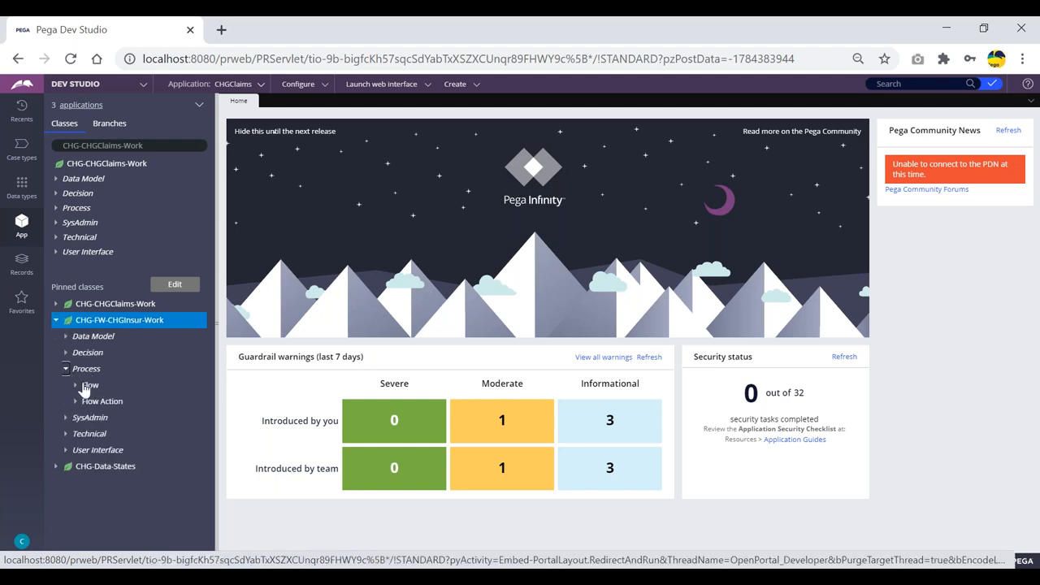
left_click(74, 385)
left_click(114, 401)
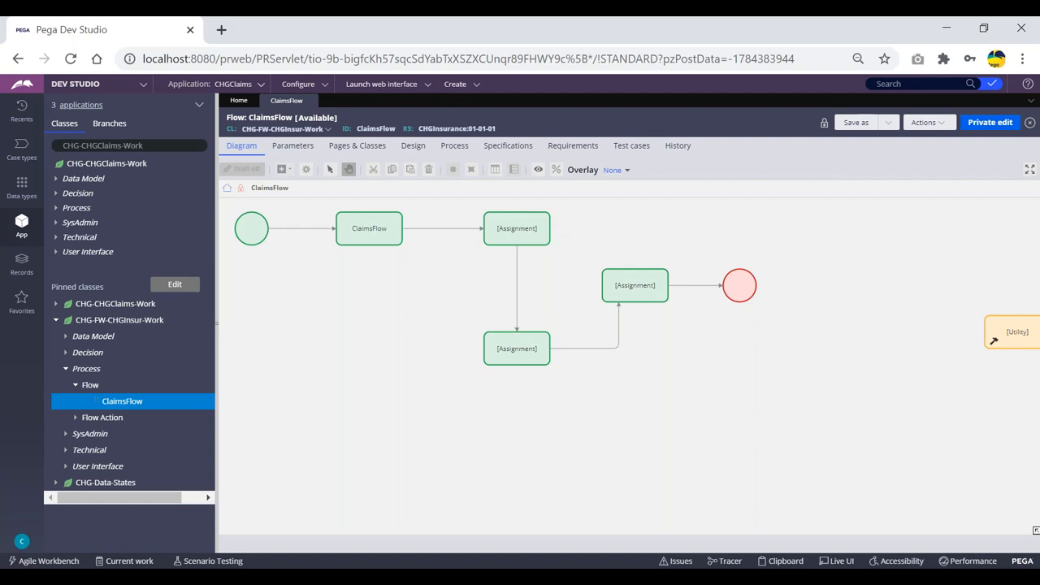
Create a new CHGInsuranceFramework case and check the status beside its case ID
left_click(460, 86)
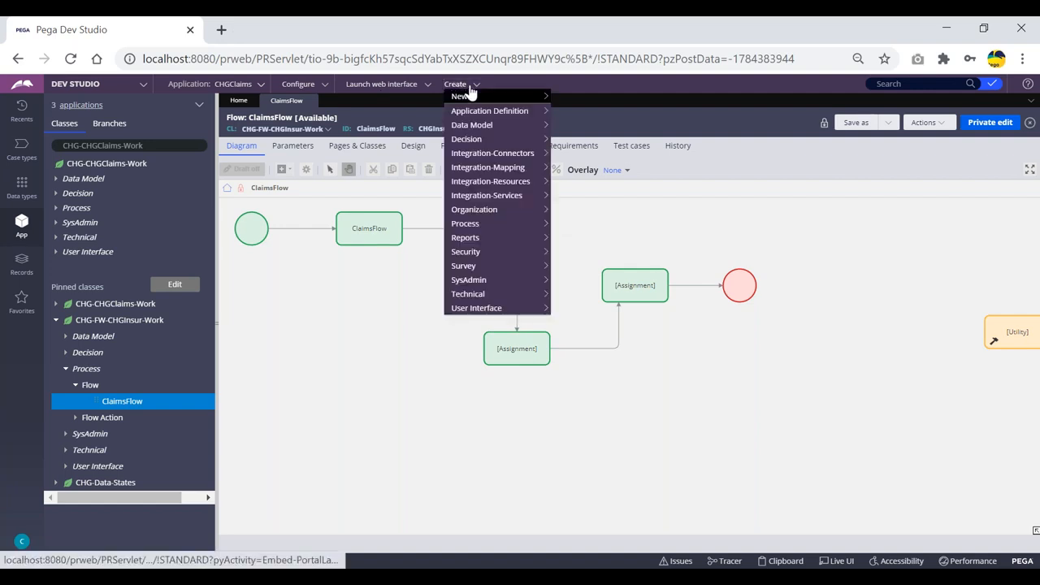
mouse_move(520, 98)
left_click(569, 99)
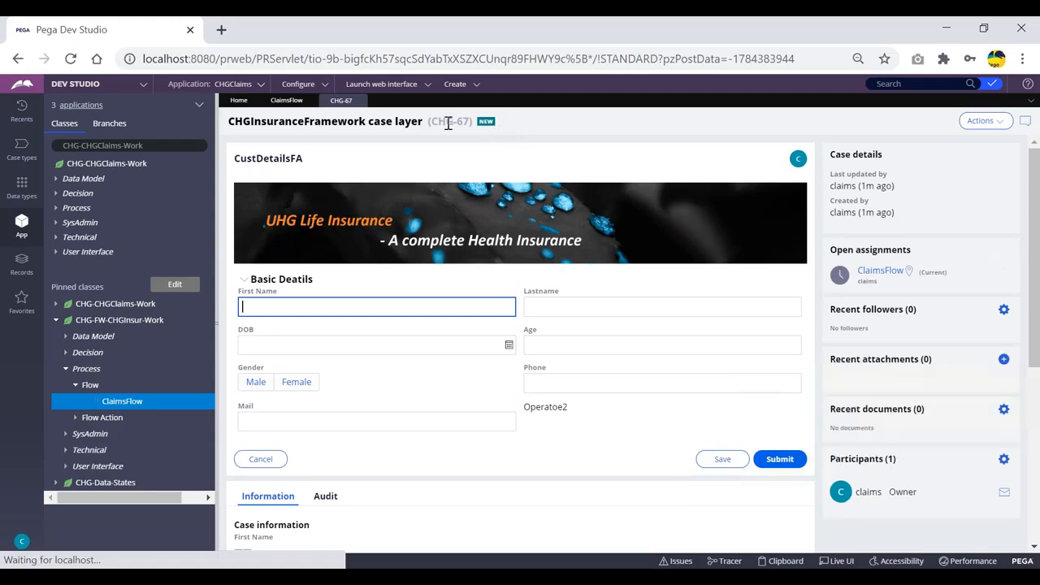
left_click(483, 121)
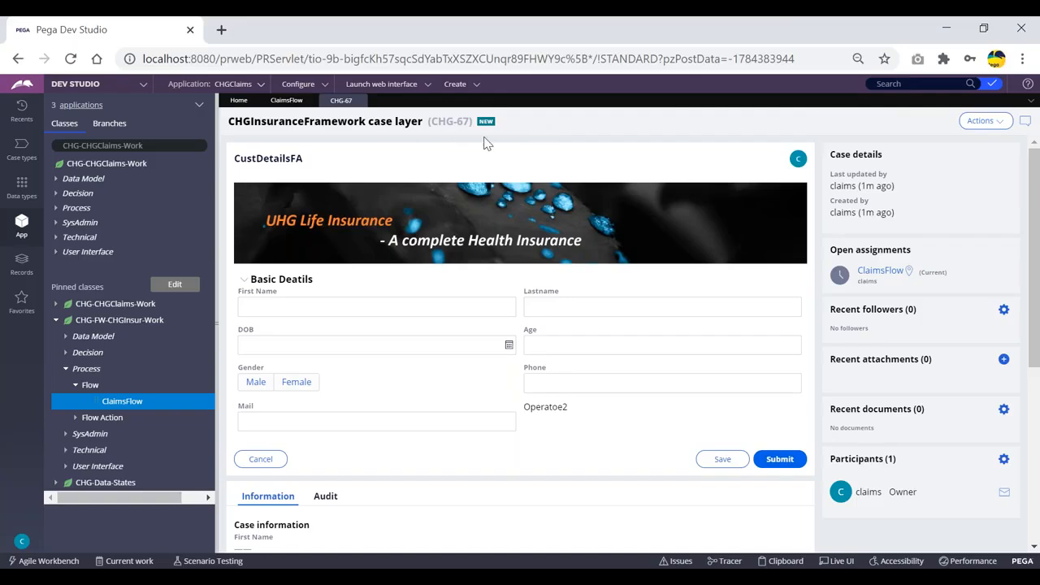
Compare the ClaimsFlow diagram with the new case waiting on its CustDetailsFA assignment
left_click(286, 101)
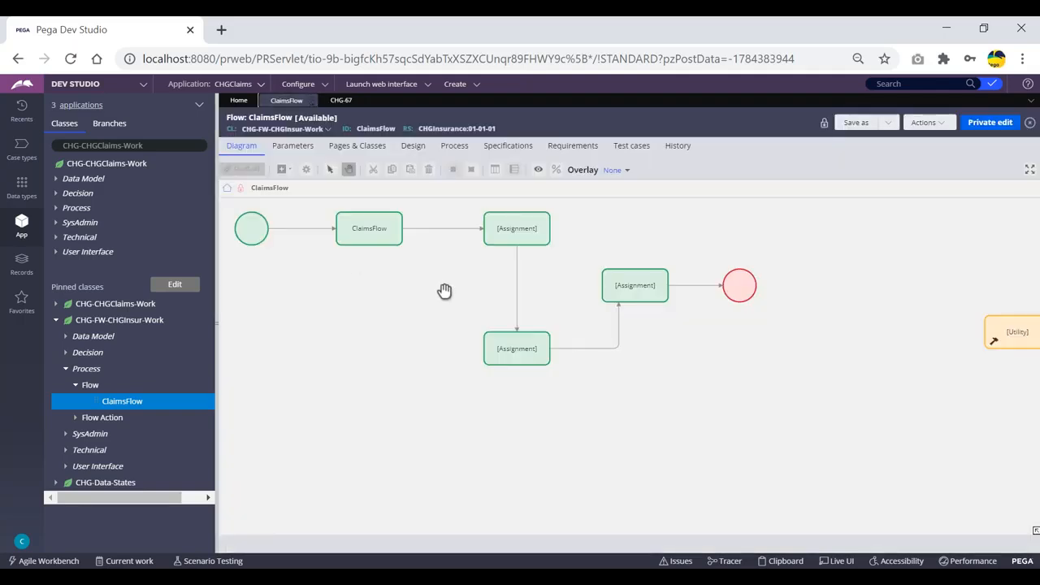
left_click(341, 104)
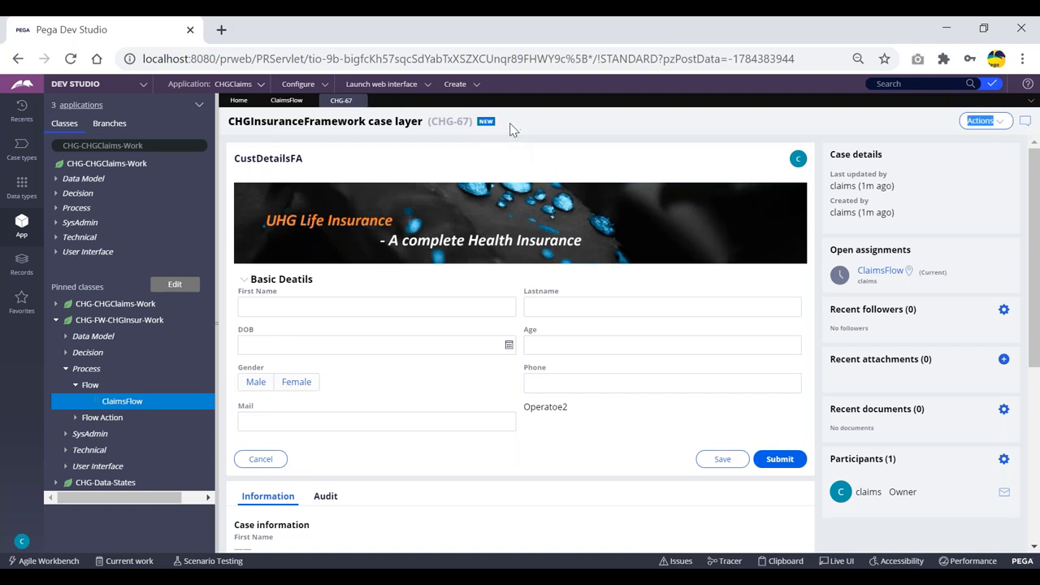
left_click(286, 101)
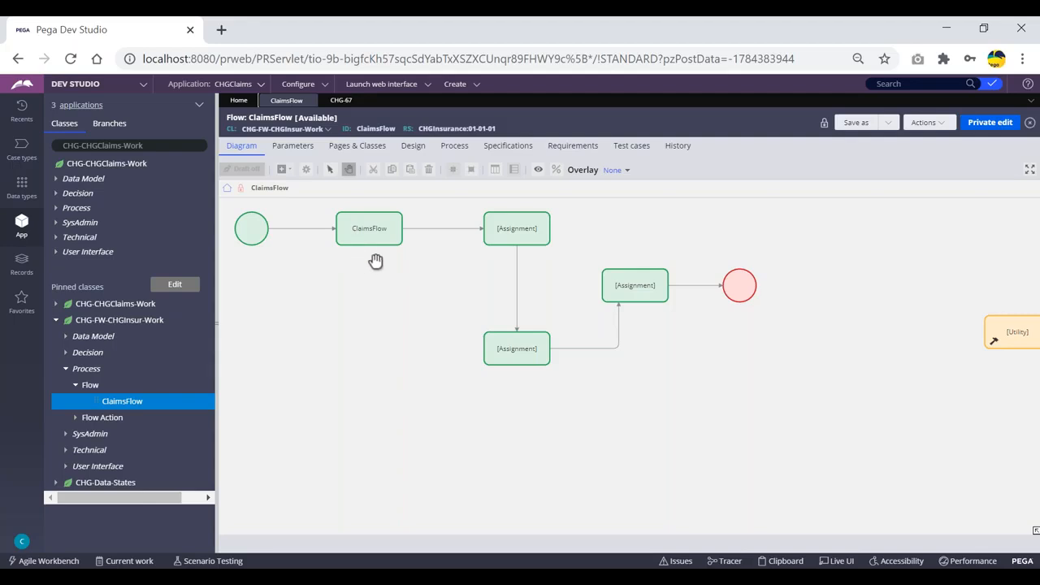
left_click(341, 101)
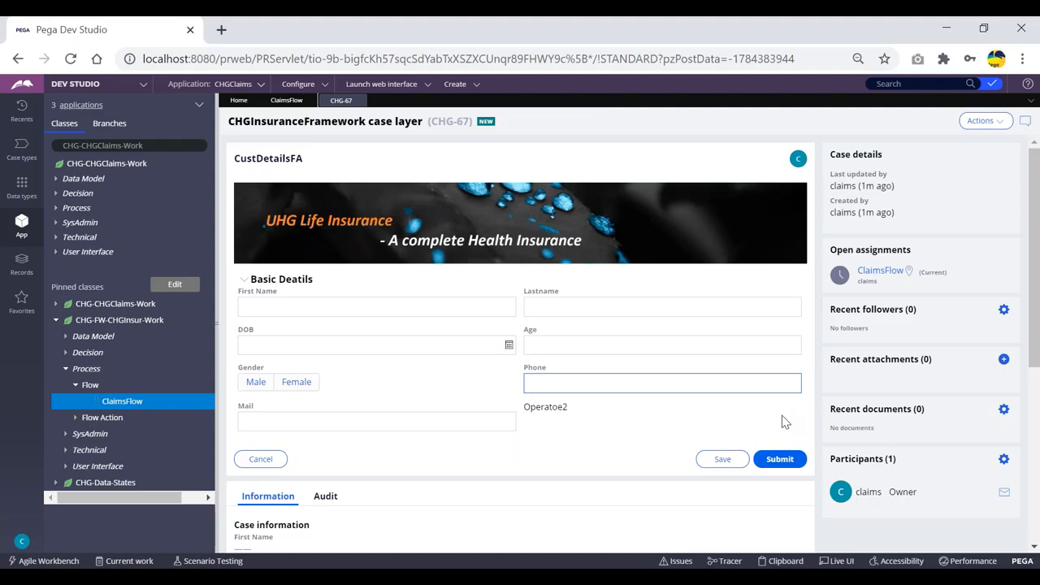
Submit the CustDetailsFA form with its fields left empty and check the case status on the NomineeFA assignment
left_click(776, 459)
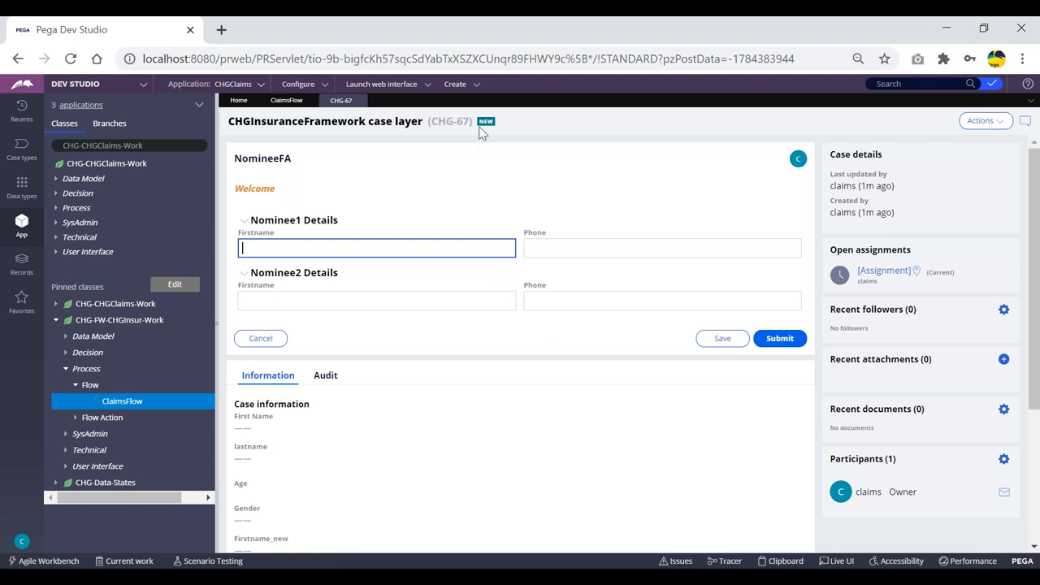
left_click_drag(481, 122, 517, 121)
left_click(501, 129)
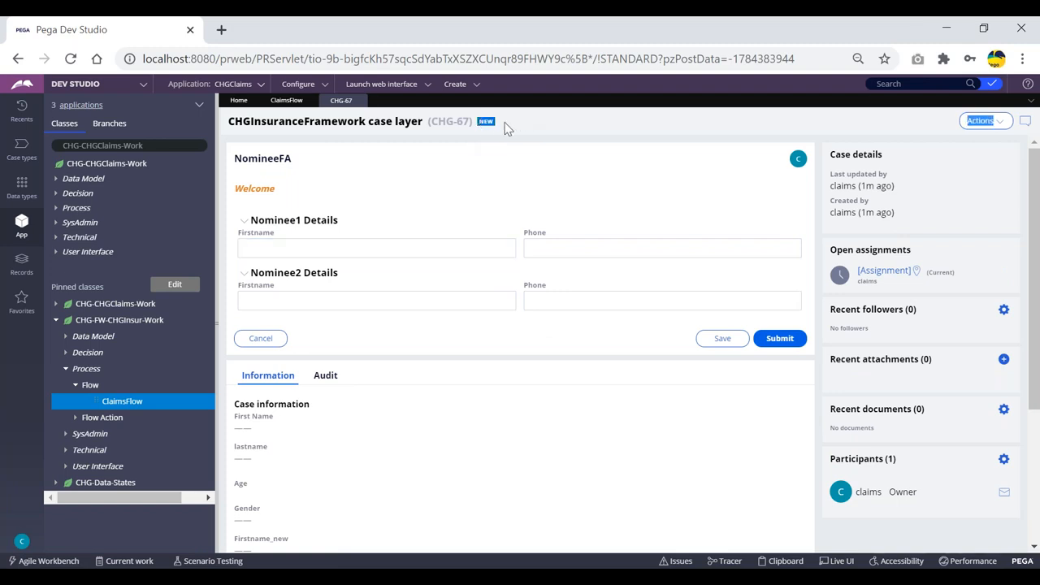
left_click(505, 128)
left_click(492, 304)
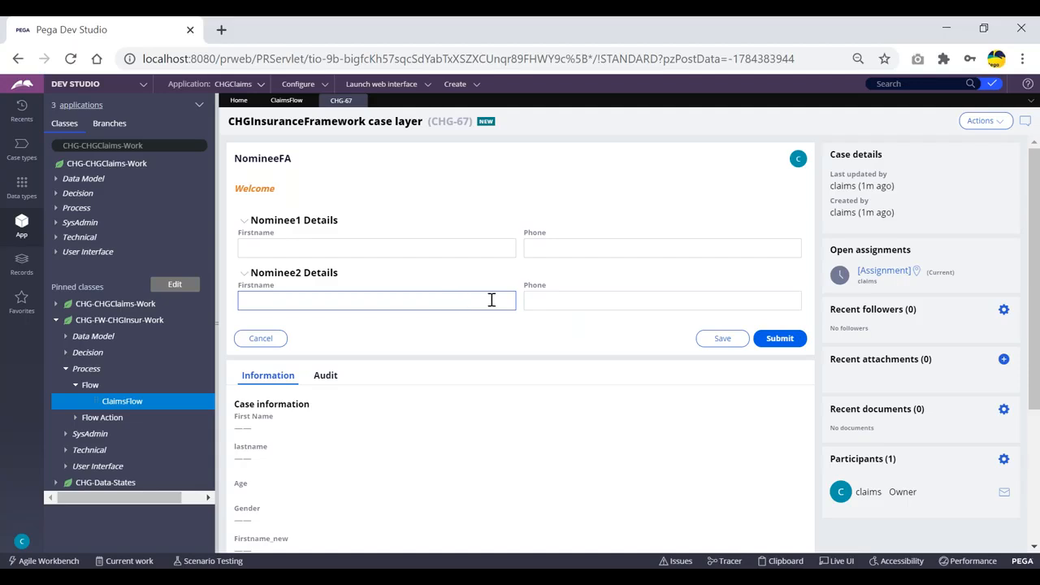
left_click(690, 239)
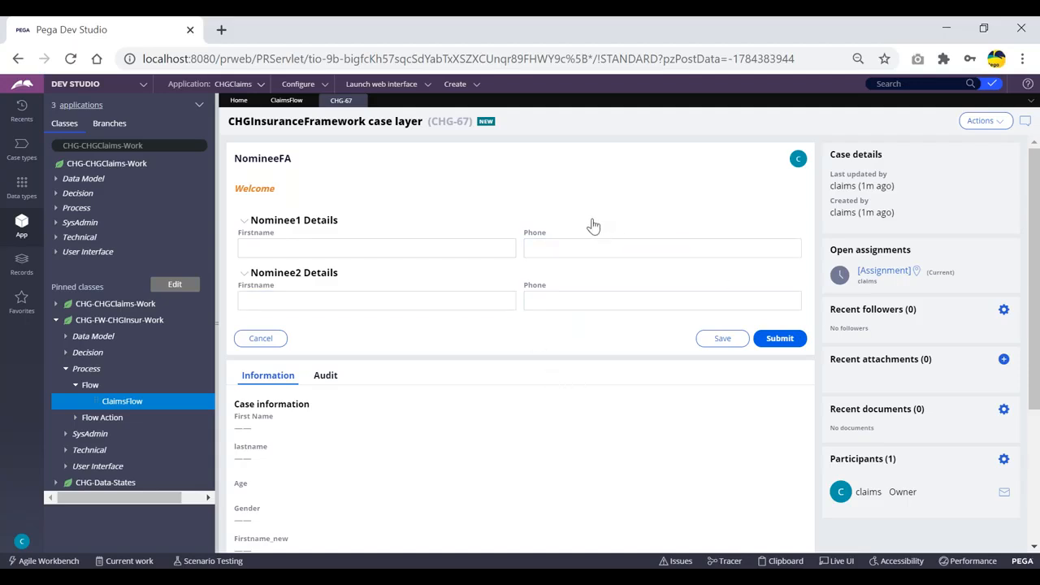
Examine the case ID and status on the NomineeFA screen against the assignments in the ClaimsFlow diagram
left_click_drag(431, 121, 470, 119)
left_click(490, 133)
left_click(285, 100)
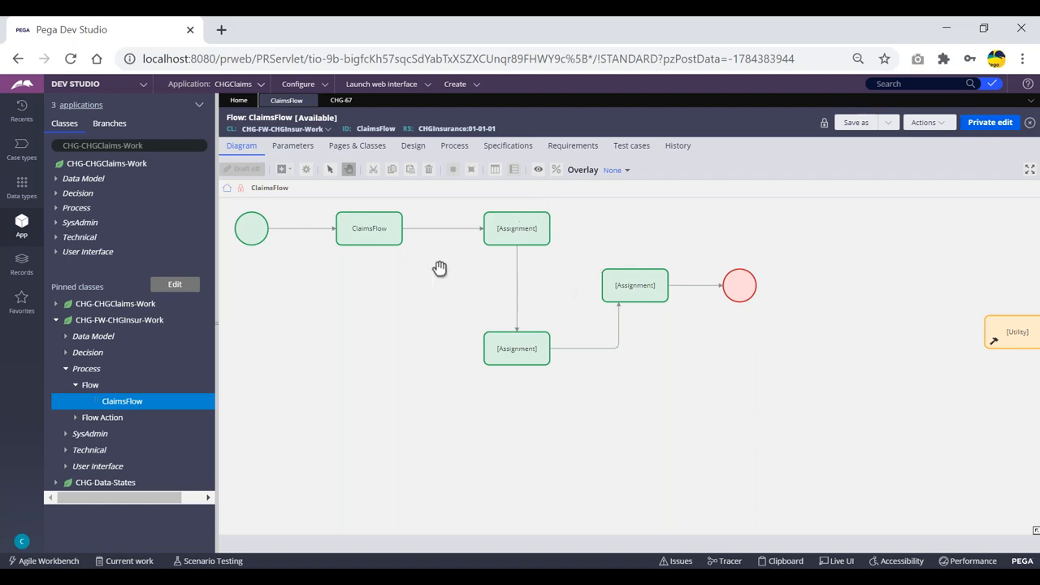
left_click(340, 100)
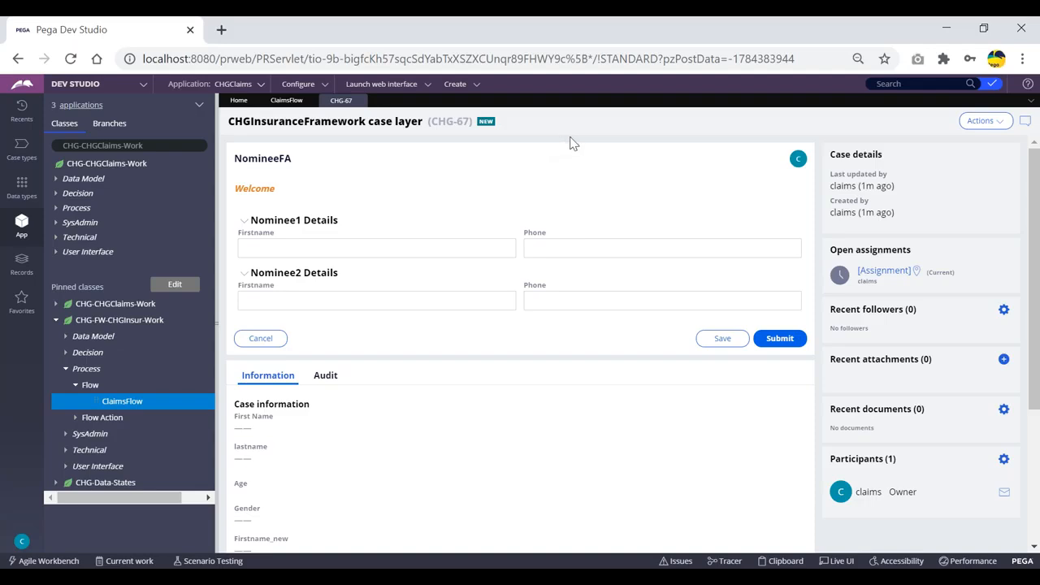
left_click(286, 107)
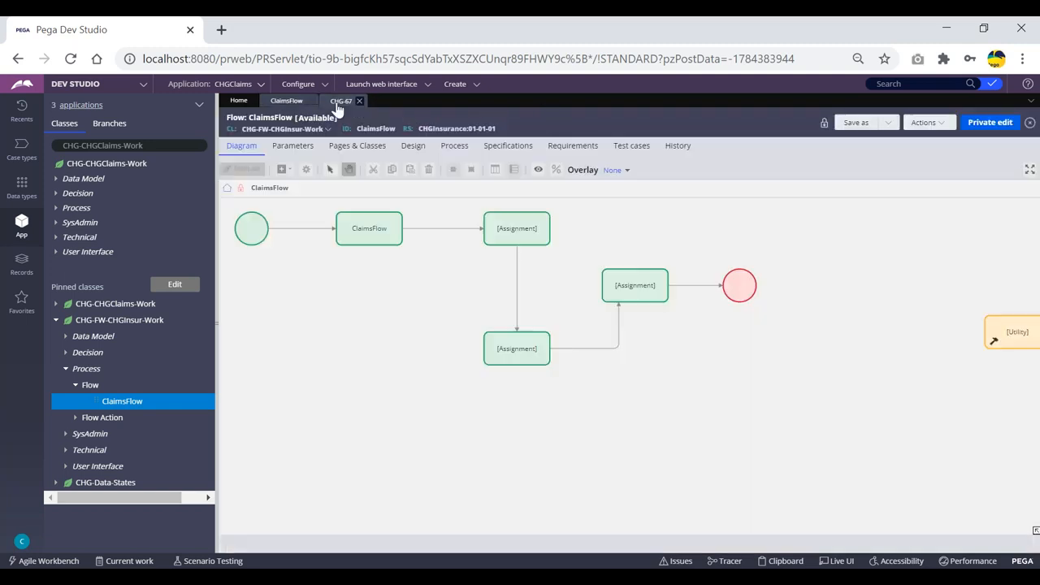
left_click(341, 102)
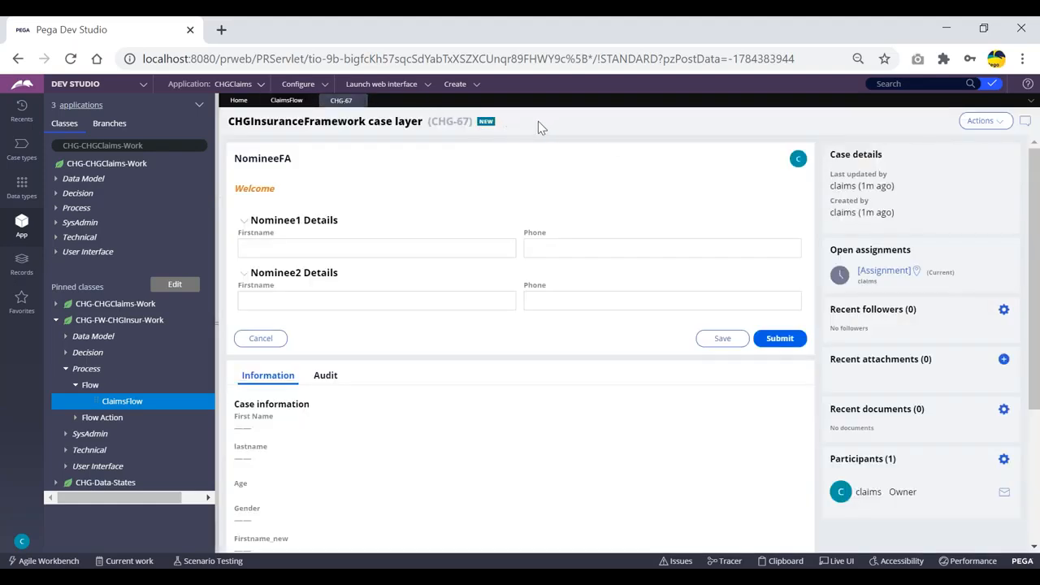
left_click(286, 101)
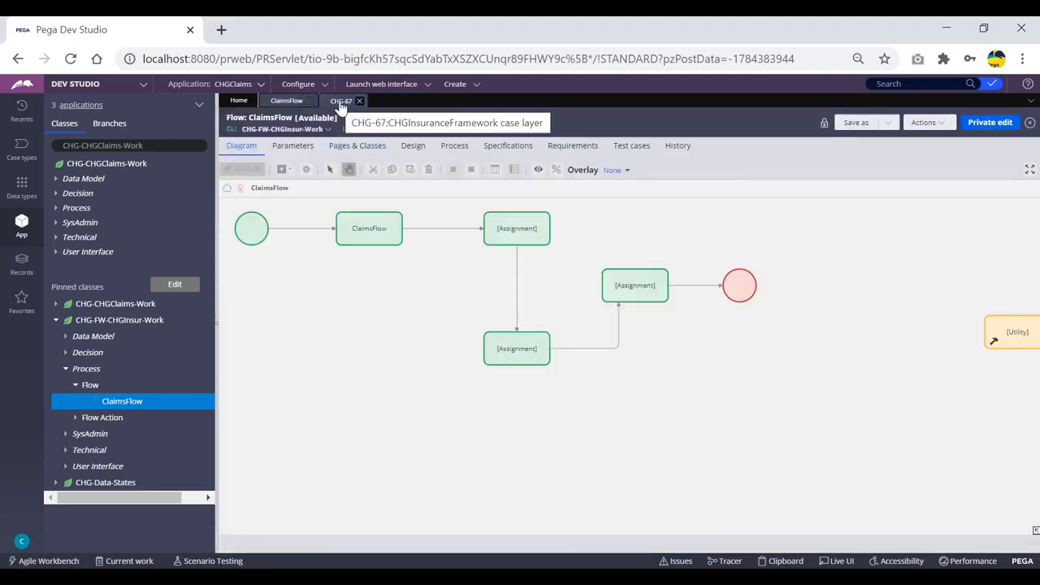
Collapse the App explorer to widen the ClaimsFlow diagram and inspect its ClaimsFlow shape and the [Assignment] shape after it
left_click_drag(211, 149, 46, 166)
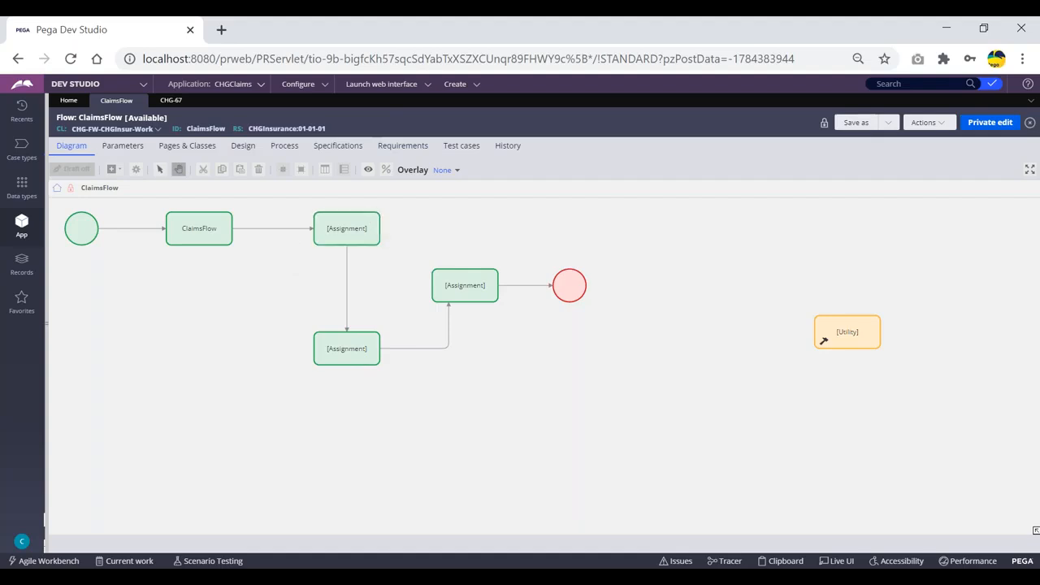
left_click(179, 167)
left_click(201, 231)
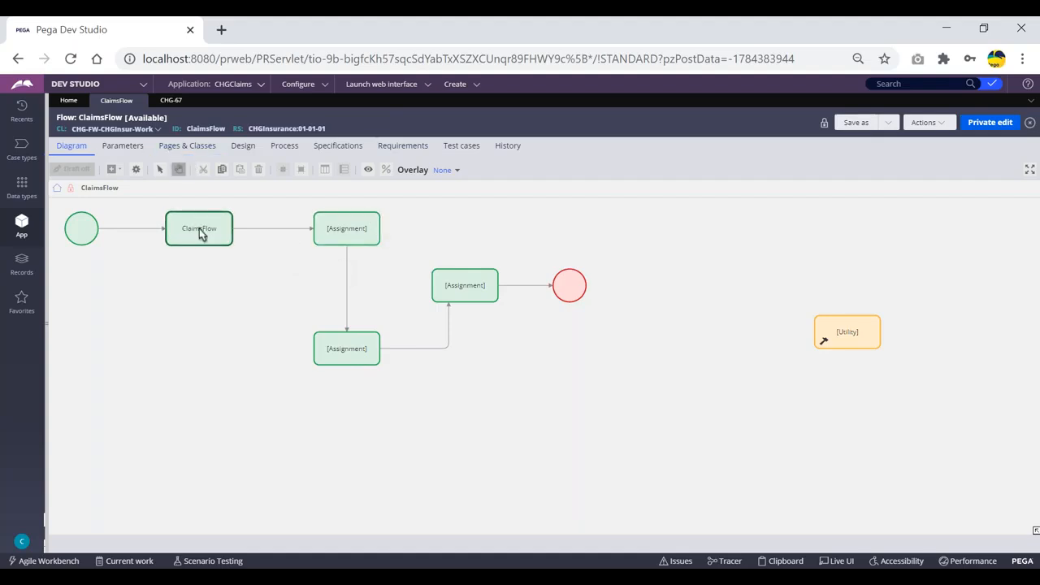
left_click(349, 234)
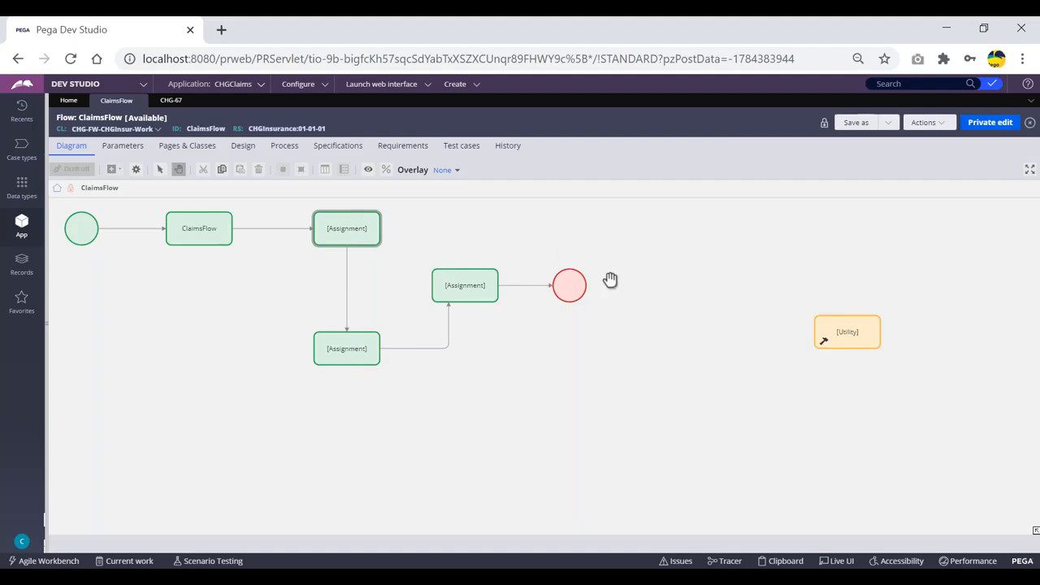
left_click(695, 249)
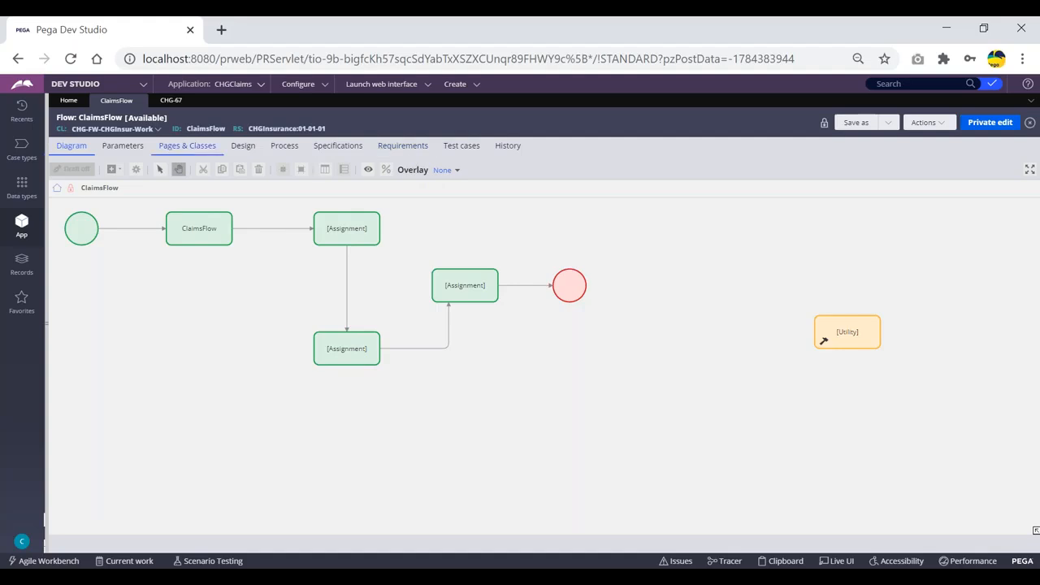
Check the open case's status, and view the Case status setting in the ClaimsFlow assignment's details without changing anything
left_click(170, 101)
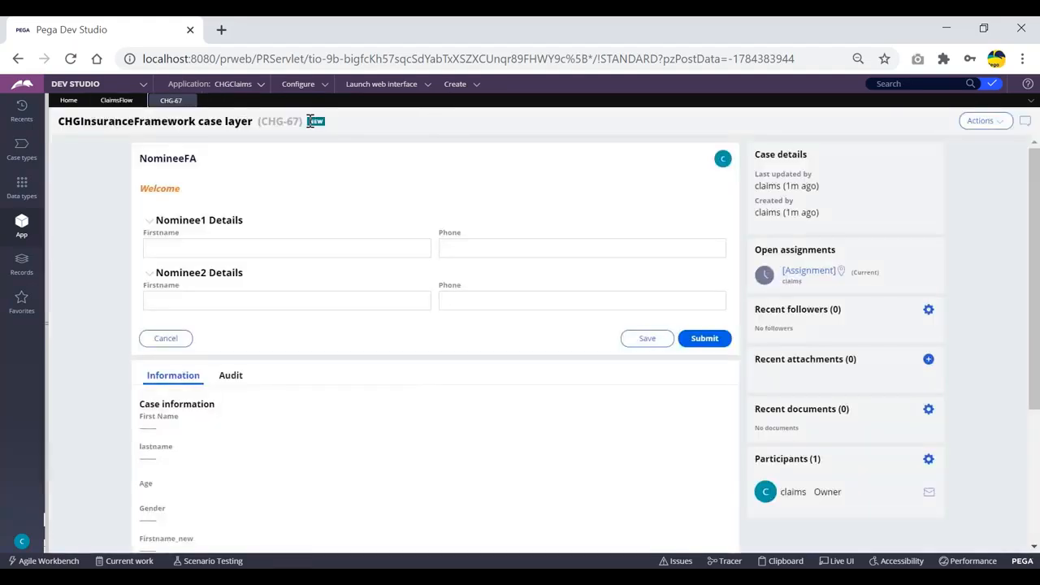
left_click(116, 100)
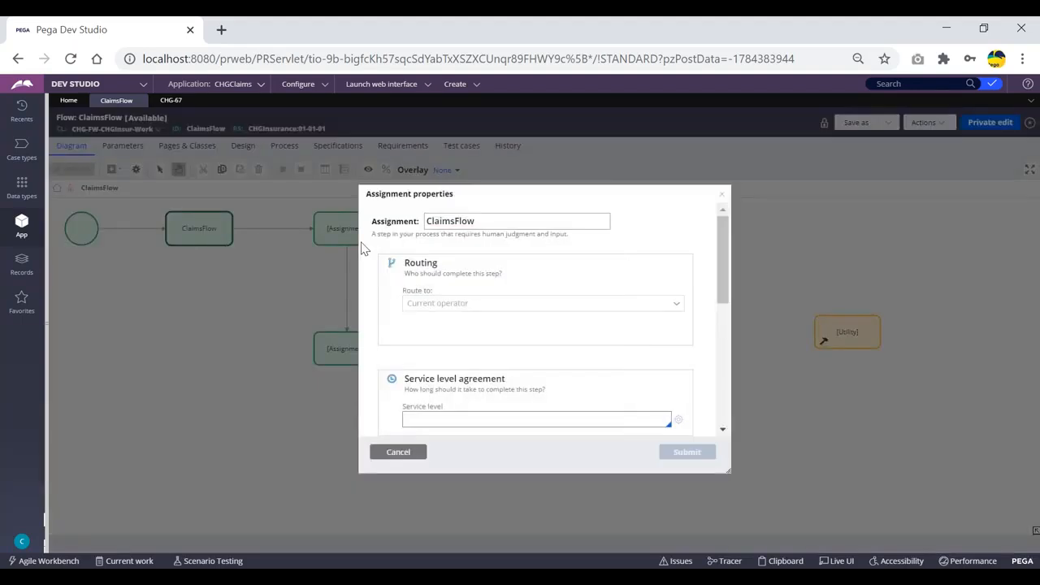
scroll(445, 294, "down", 8)
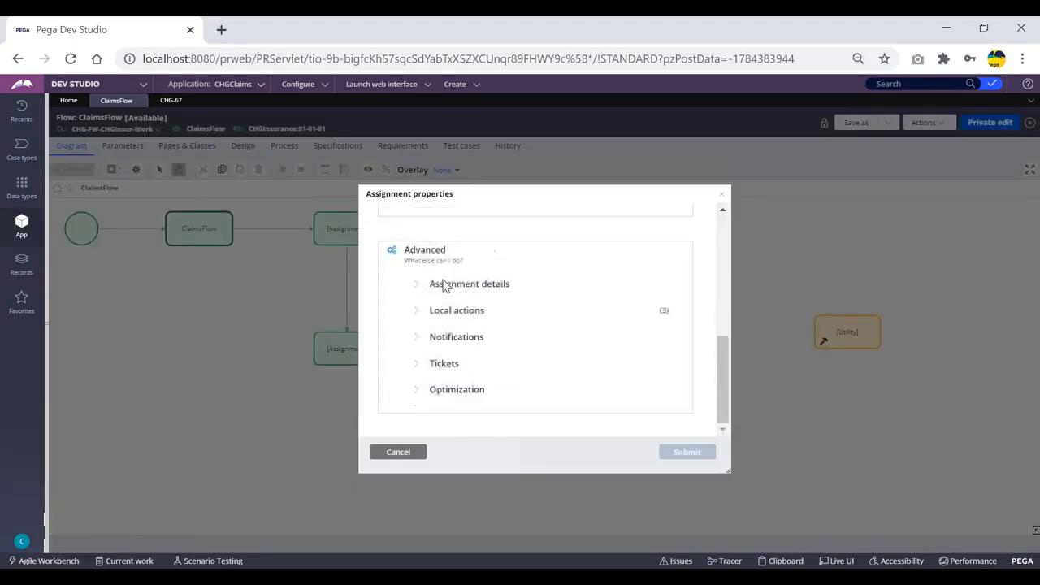
left_click(417, 286)
scroll(430, 340, "down", 1)
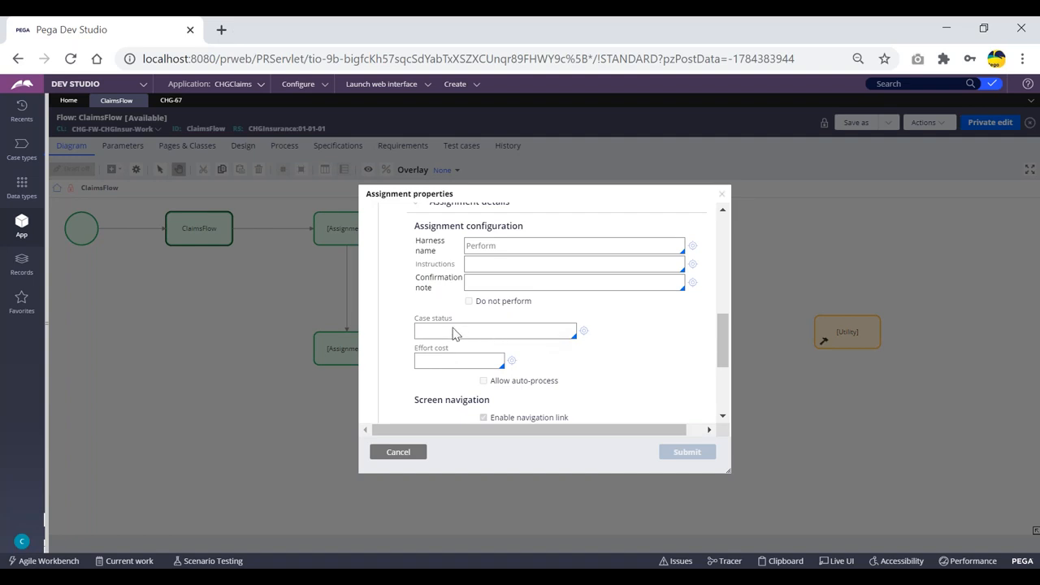
left_click(398, 452)
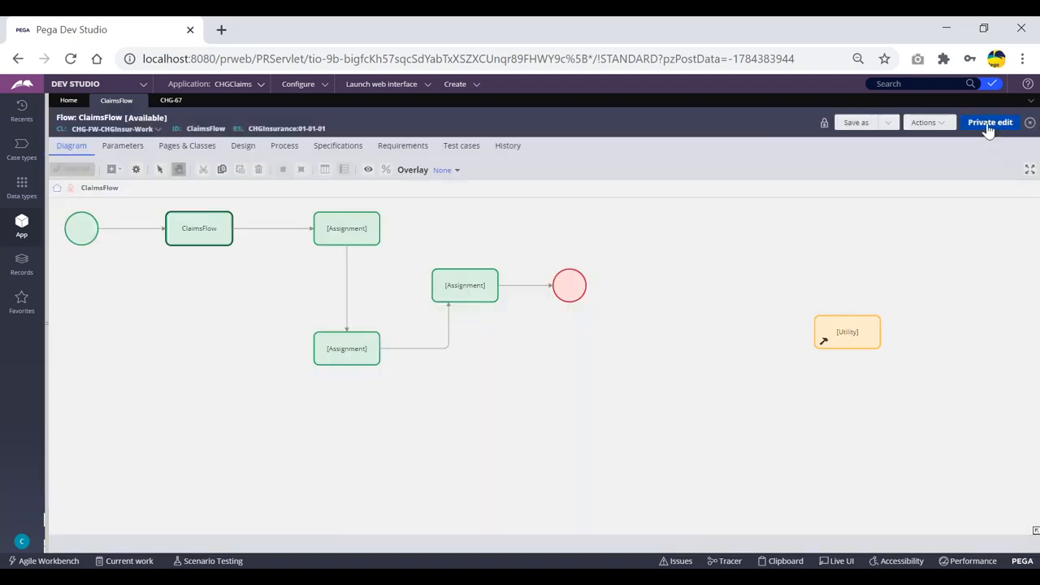
left_click(987, 124)
left_click(411, 371)
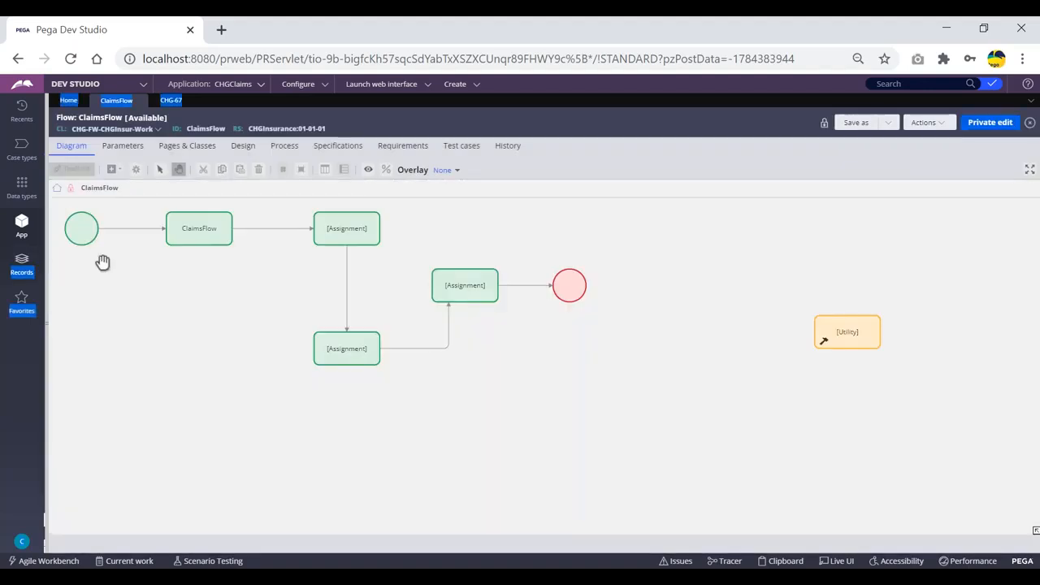
left_click(52, 324)
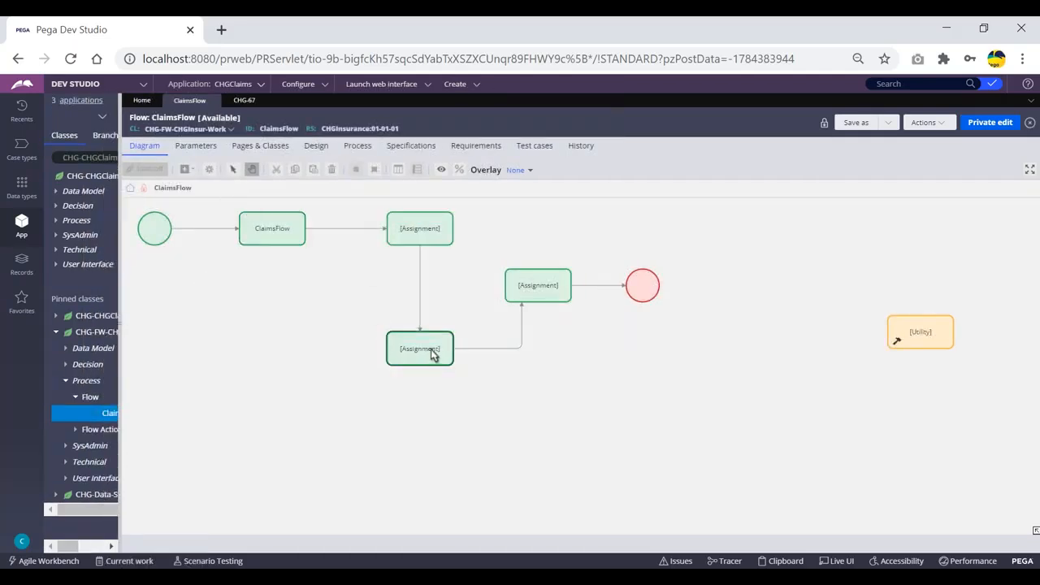
left_click(858, 124)
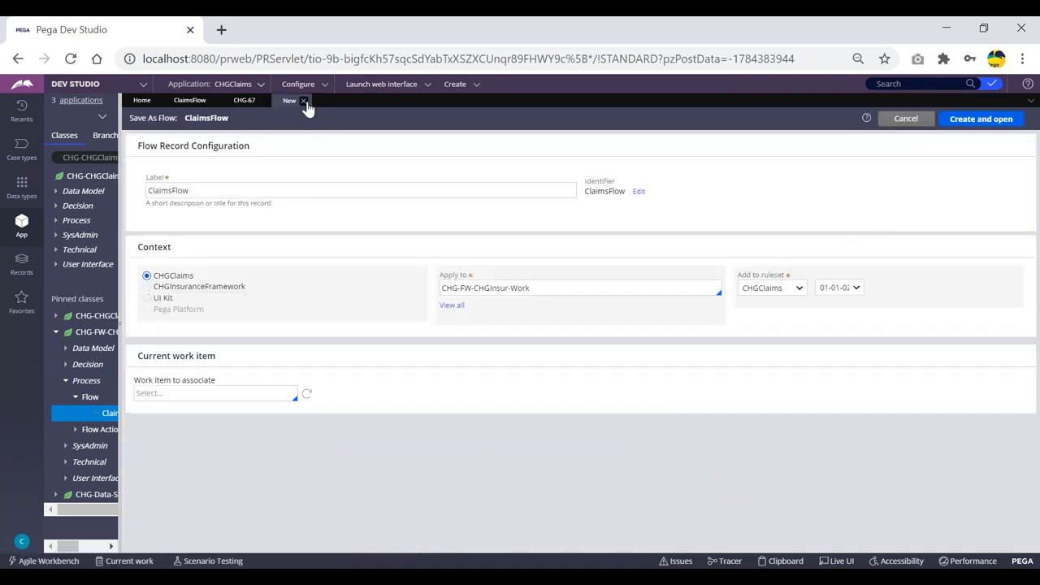
left_click(304, 102)
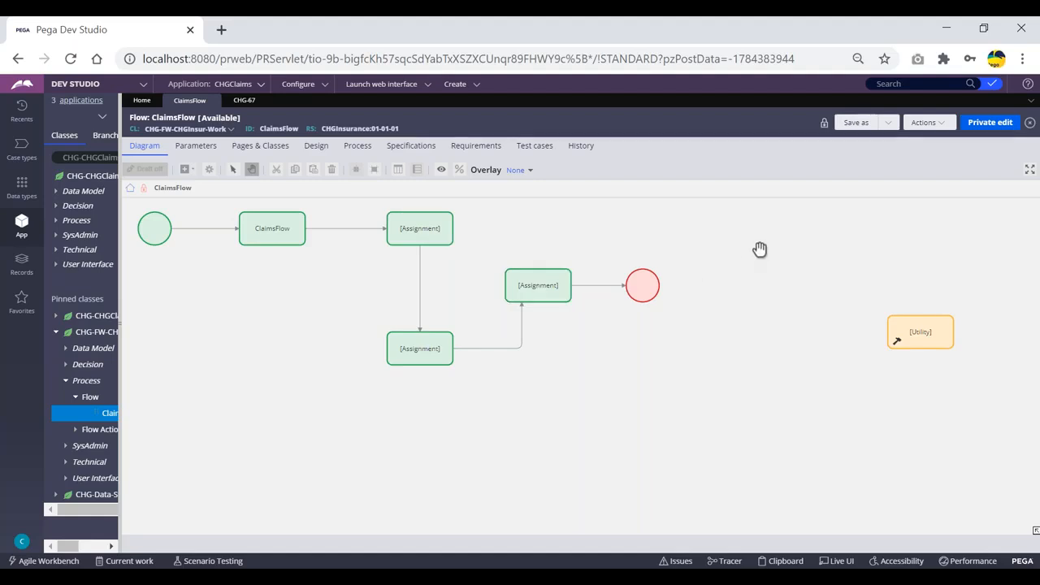
Start a private edit of the locked ClaimsFlow rule and expand the Assignment details in the ClaimsFlow shape's properties
left_click(986, 125)
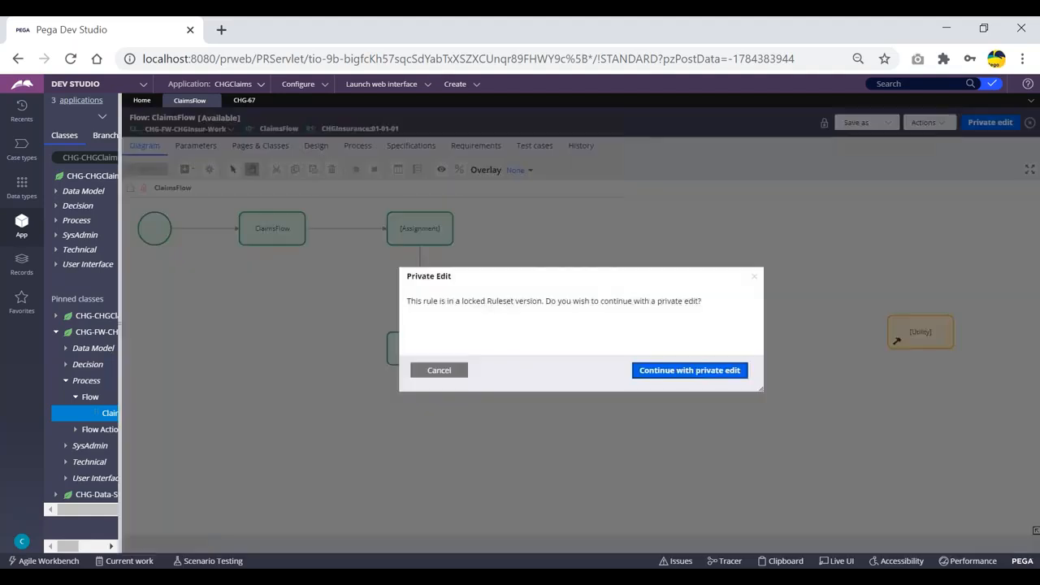
left_click(677, 371)
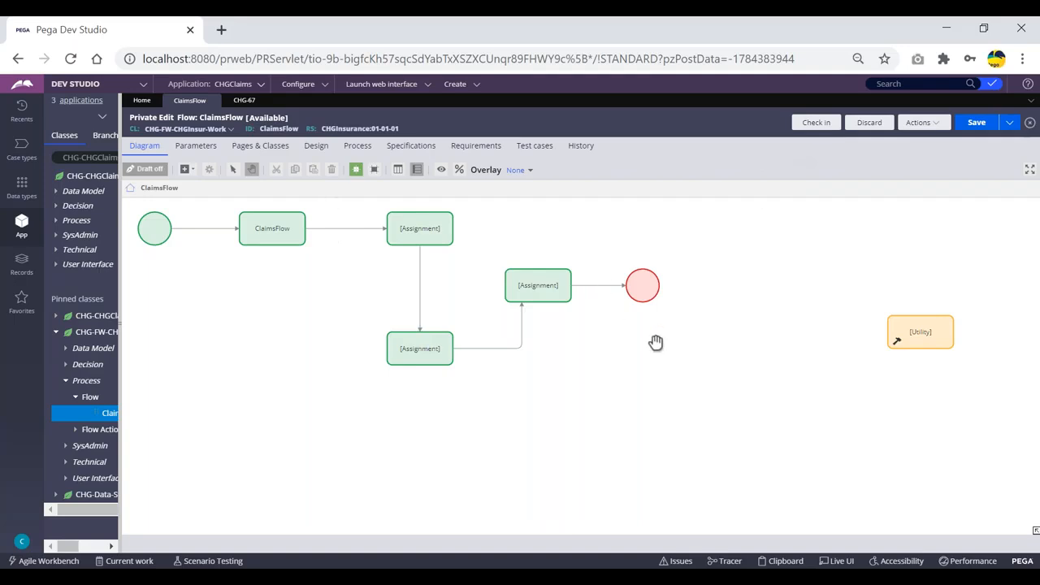
left_click(278, 227)
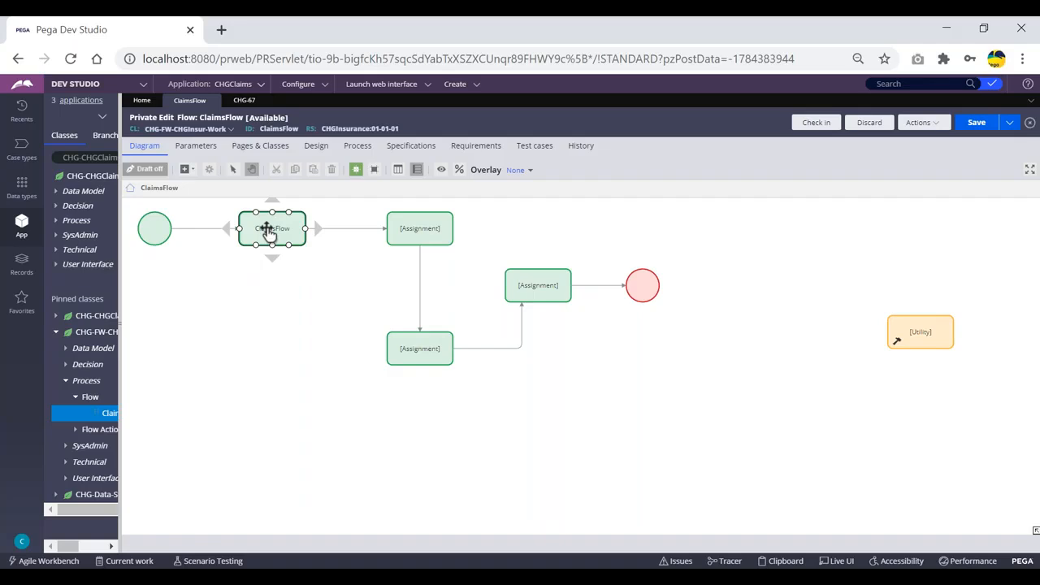
double_click(268, 230)
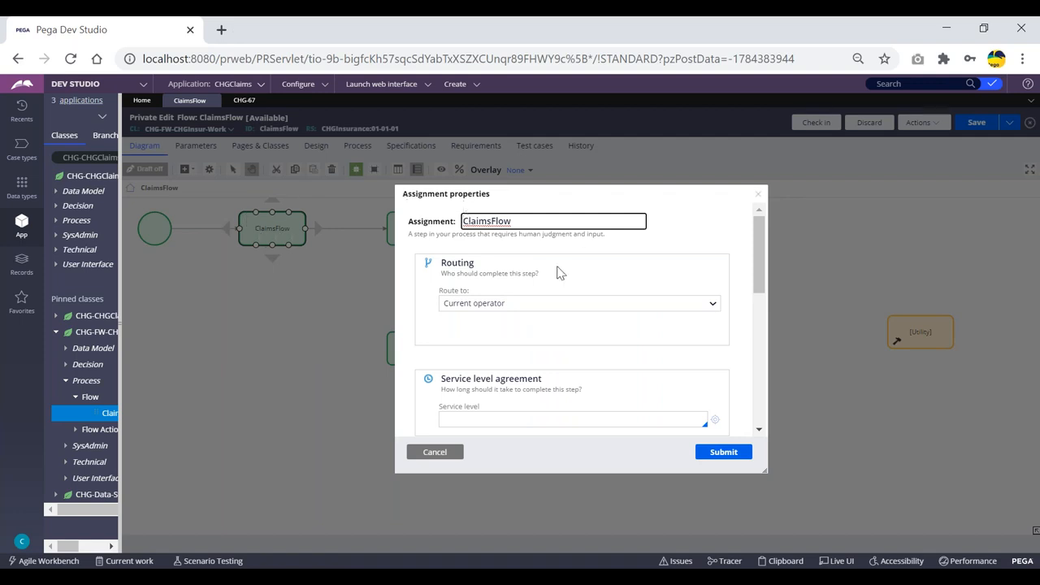
scroll(557, 273, "down", 6)
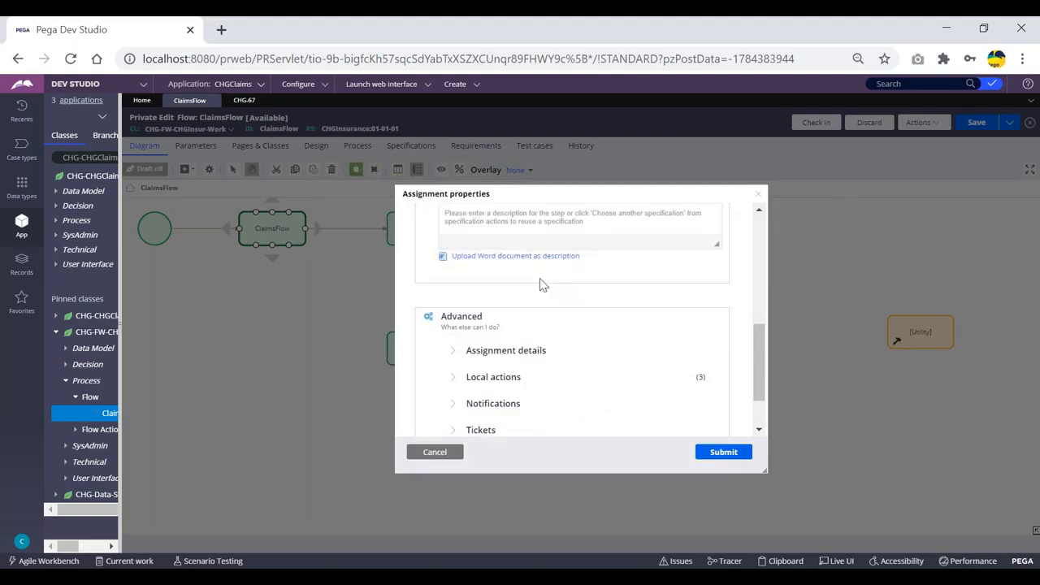
scroll(520, 268, "down", 2)
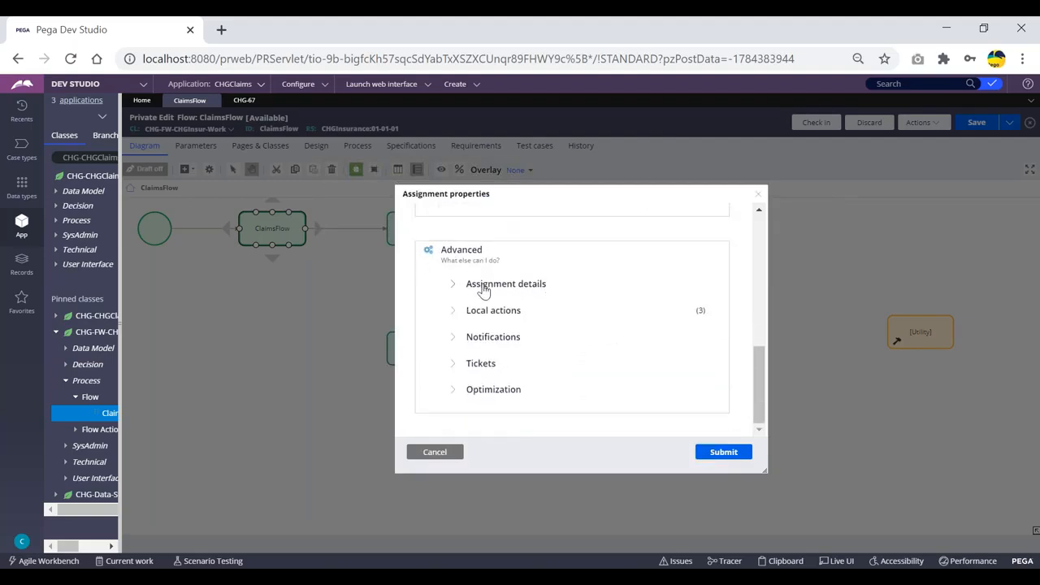
left_click(454, 288)
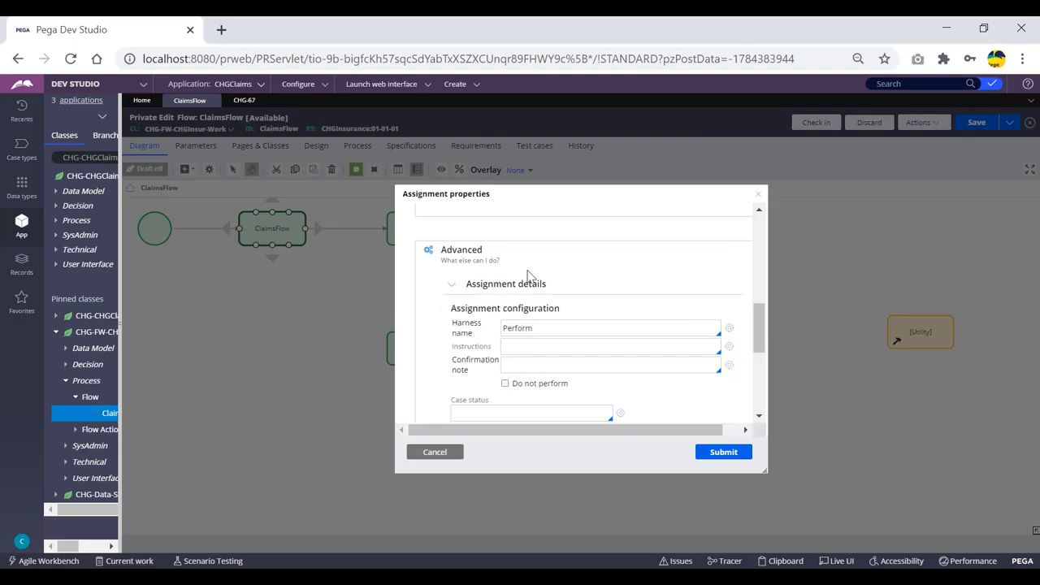
scroll(550, 295, "down", 1)
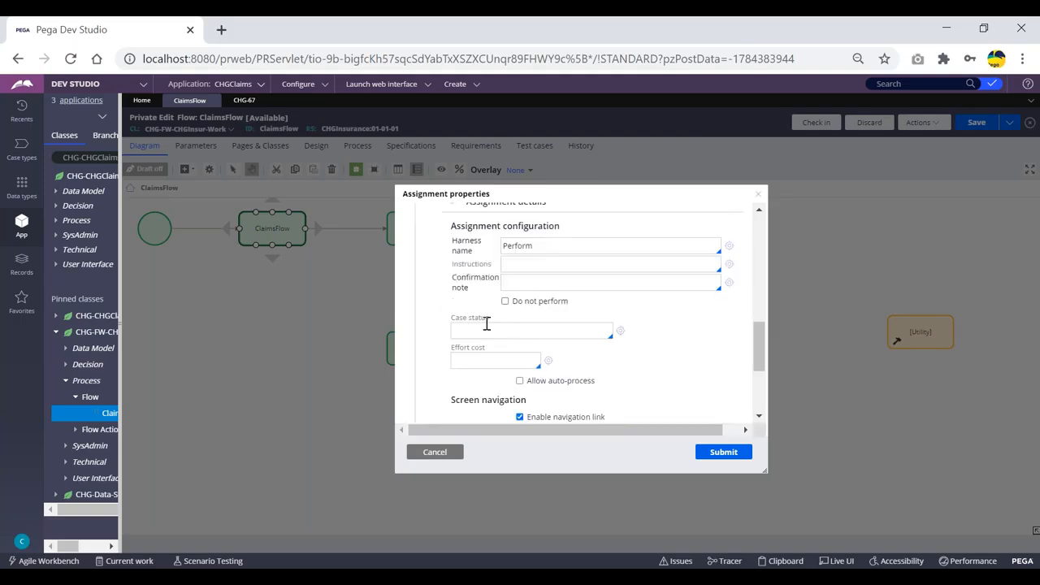
Browse the available Case status values for the ClaimsFlow assignment
left_click(578, 329)
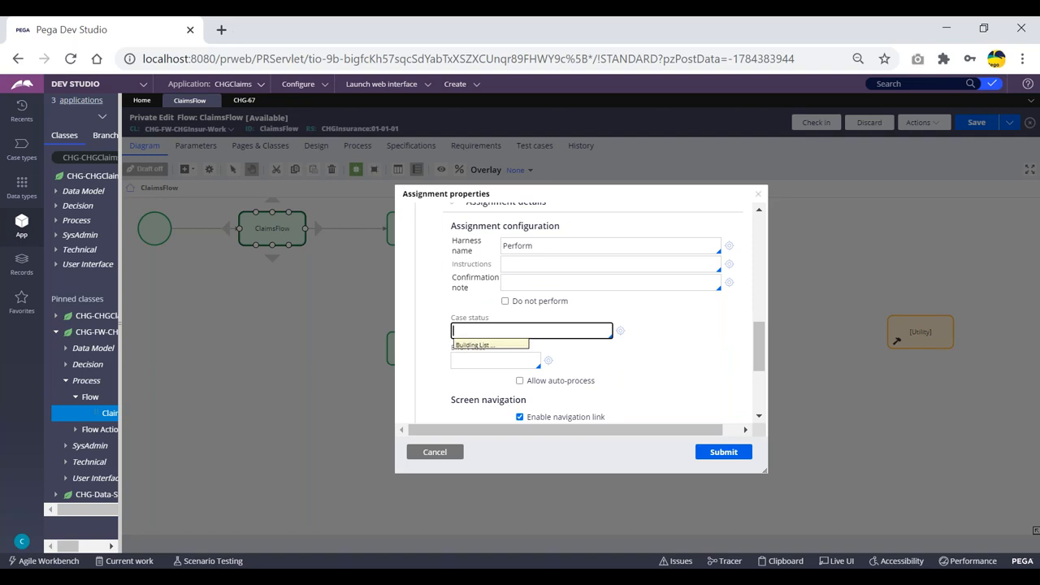
key("Down")
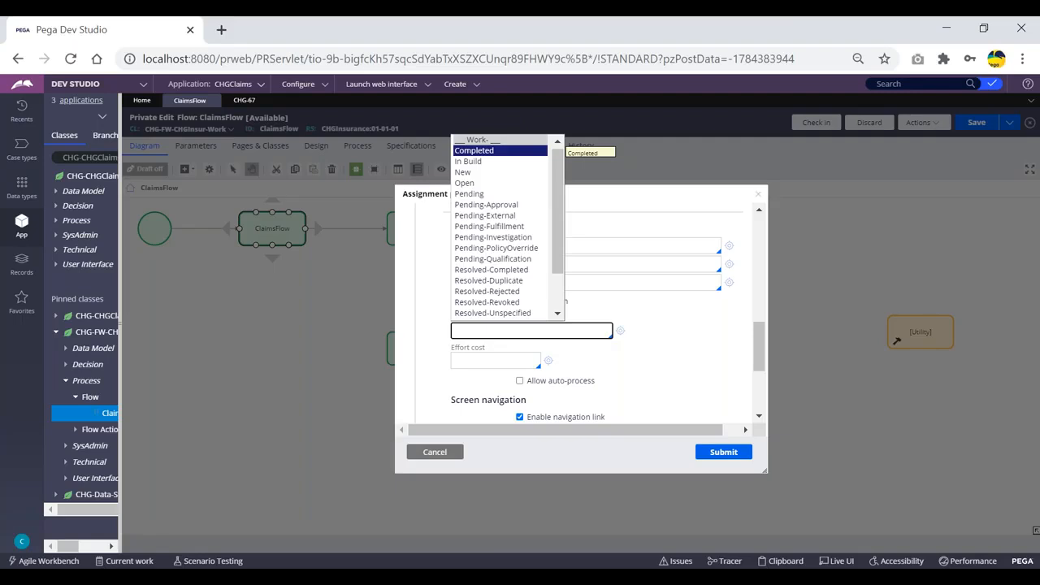
key("Down")
key("Down")
key("Down")
key("Down")
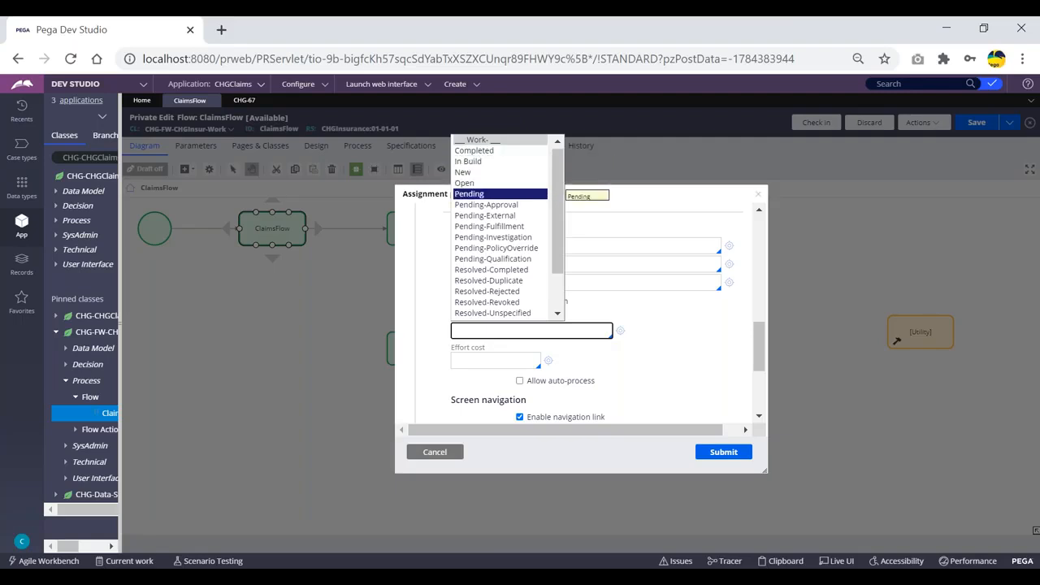
key("Down")
key("Down")
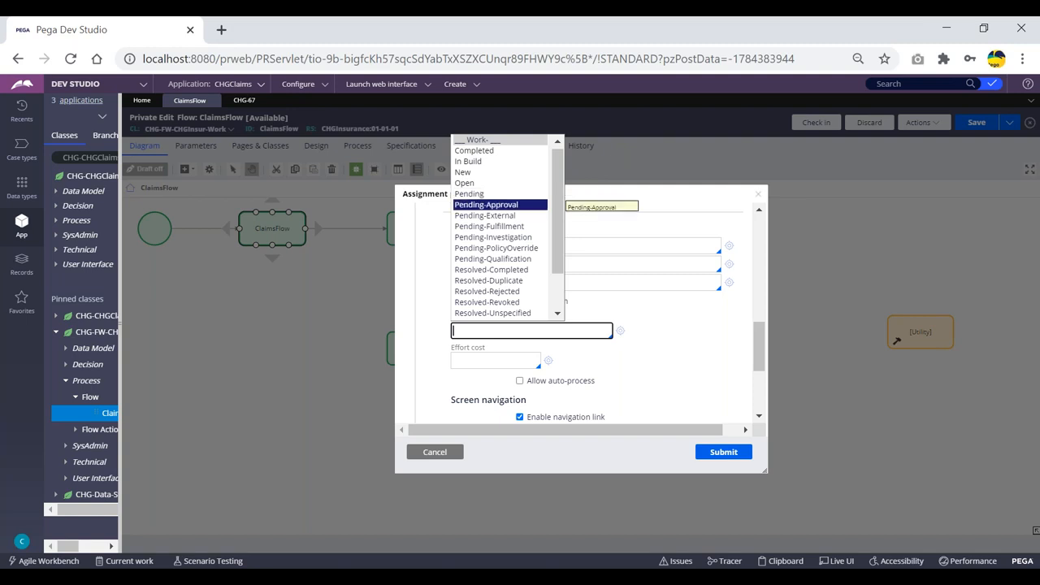
key("Down")
key("Down")
key("Down")
key("Down")
key("Down")
key("Down")
key("Down")
key("Down")
key("Down")
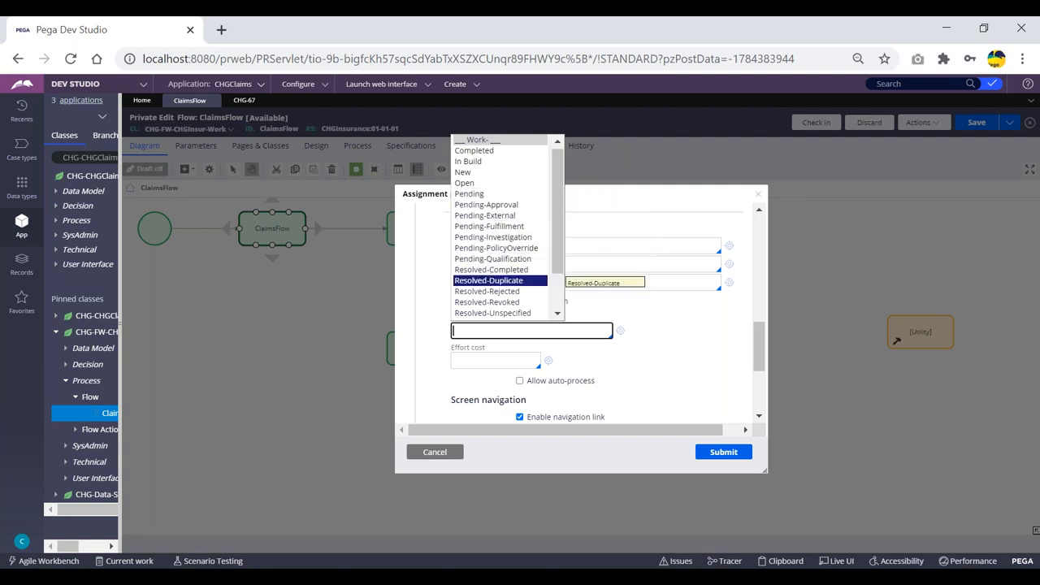
key("Down")
key("Down")
key("Down")
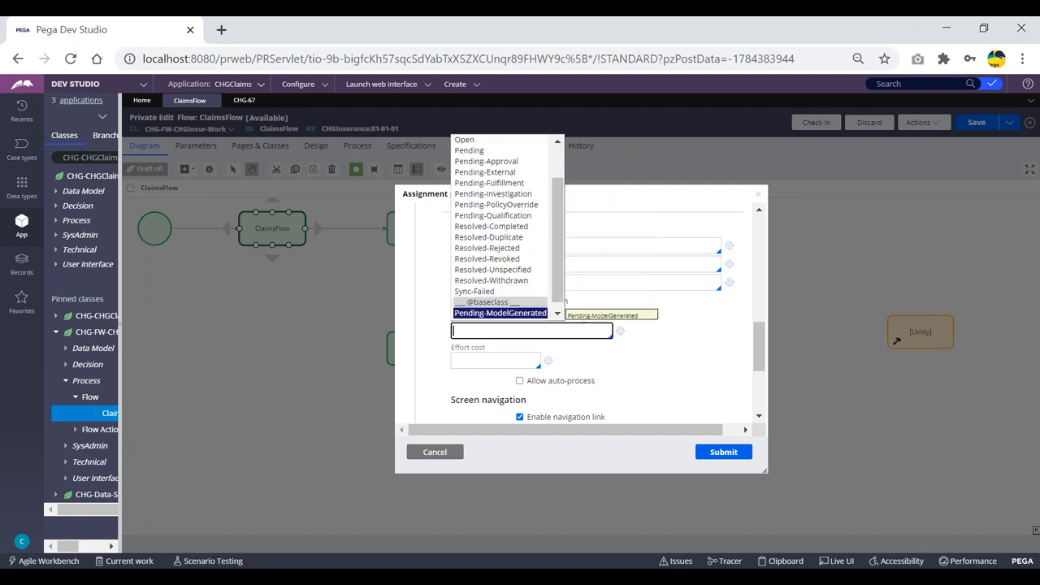
key("Up")
key("Up")
key("Up")
key("Up")
key("Up")
key("Up")
key("Up")
key("Up")
key("Up")
key("Up")
key("Up")
key("Up")
key("Up")
key("Up")
key("Up")
key("Up")
key("Up")
key("Up")
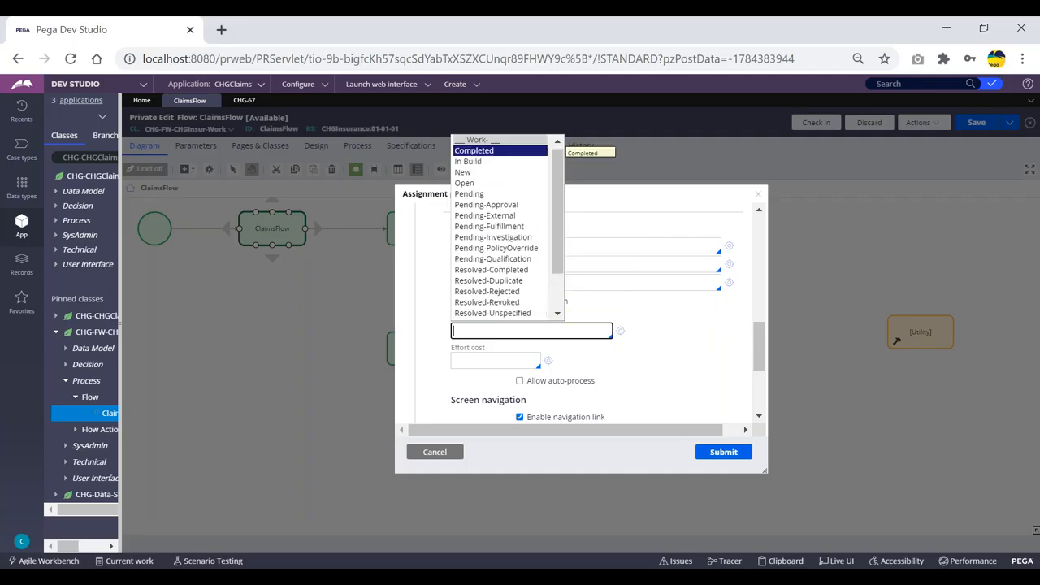
Set the ClaimsFlow assignment's case status to Pending, apply the assignment properties and save the flow
key("Down")
key("Down")
key("Down")
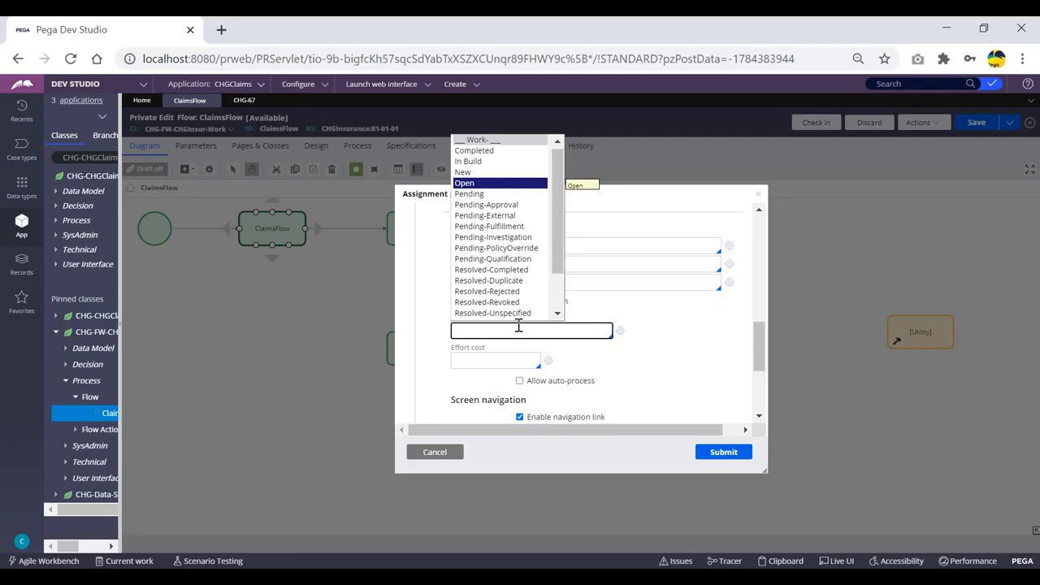
left_click(474, 194)
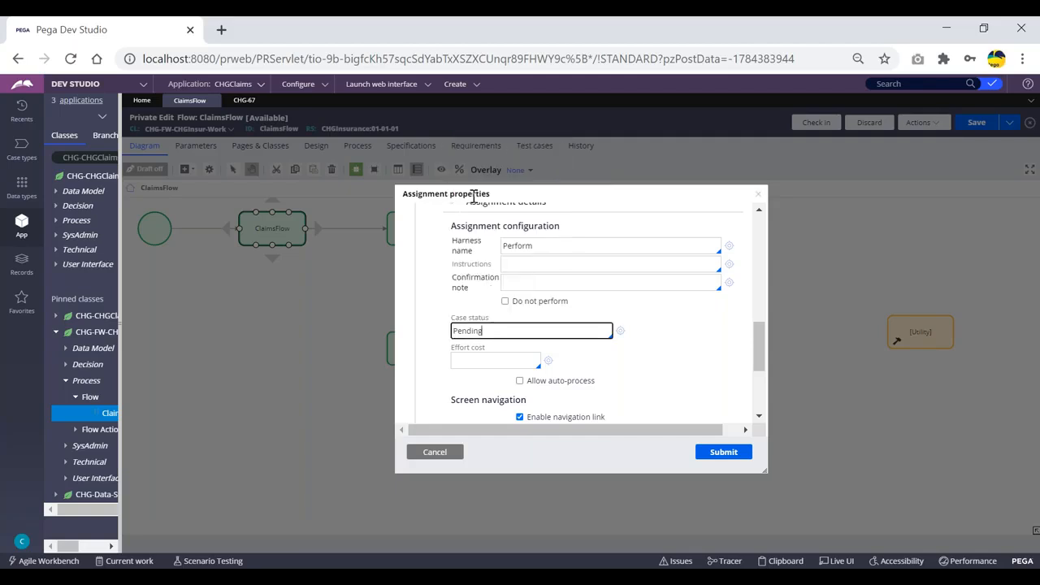
left_click(723, 452)
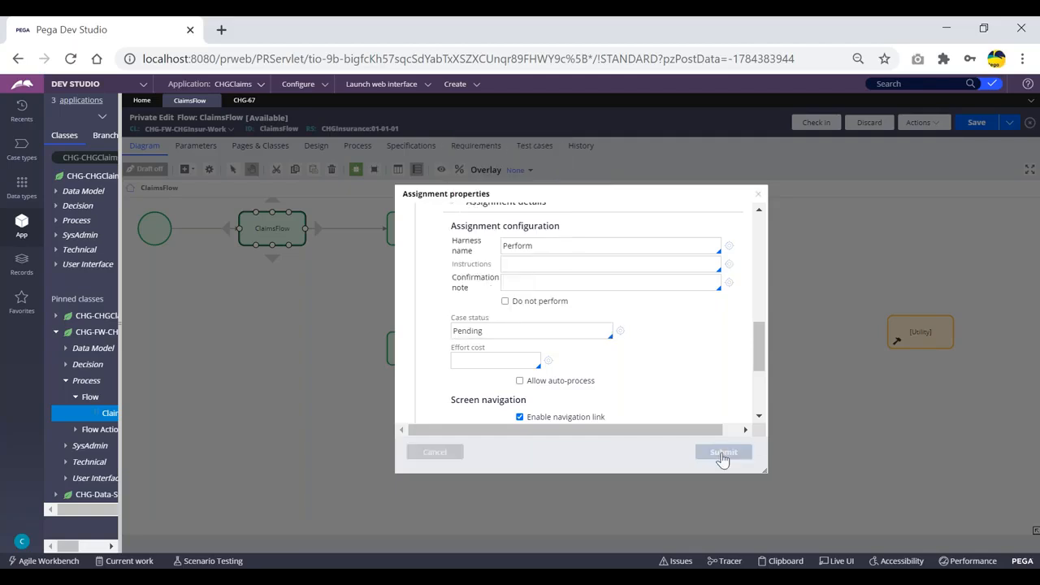
left_click(971, 123)
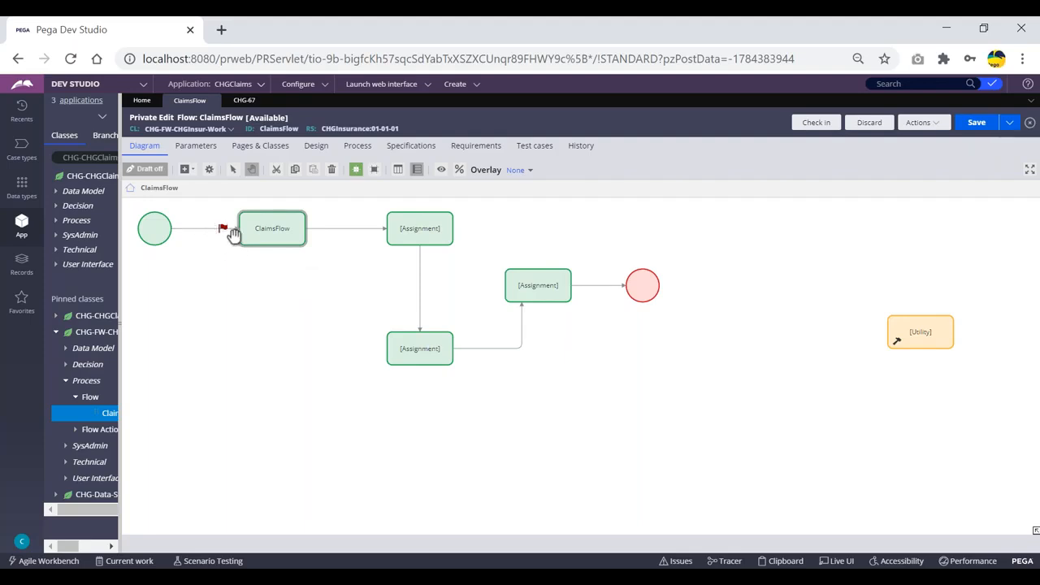
Create a new ClaimsFlow case and check its case status on the CustDetailsFA screen
left_click(258, 229)
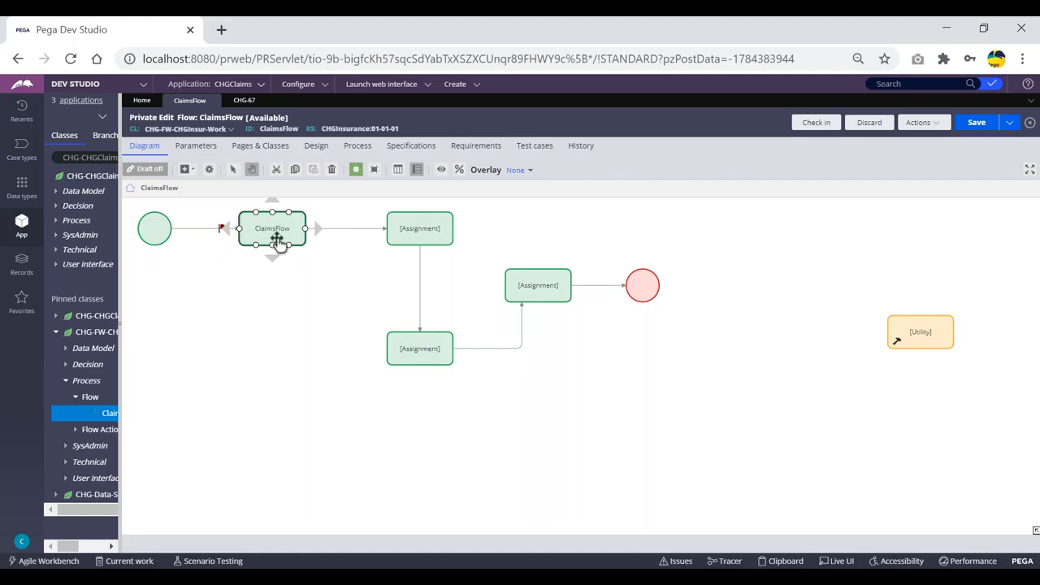
left_click(243, 100)
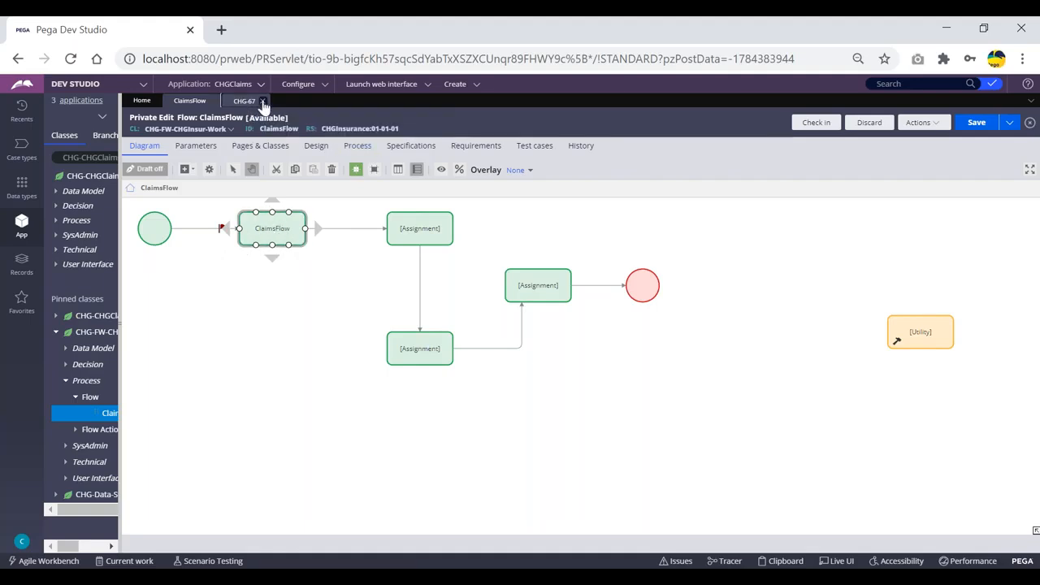
left_click(456, 84)
mouse_move(542, 96)
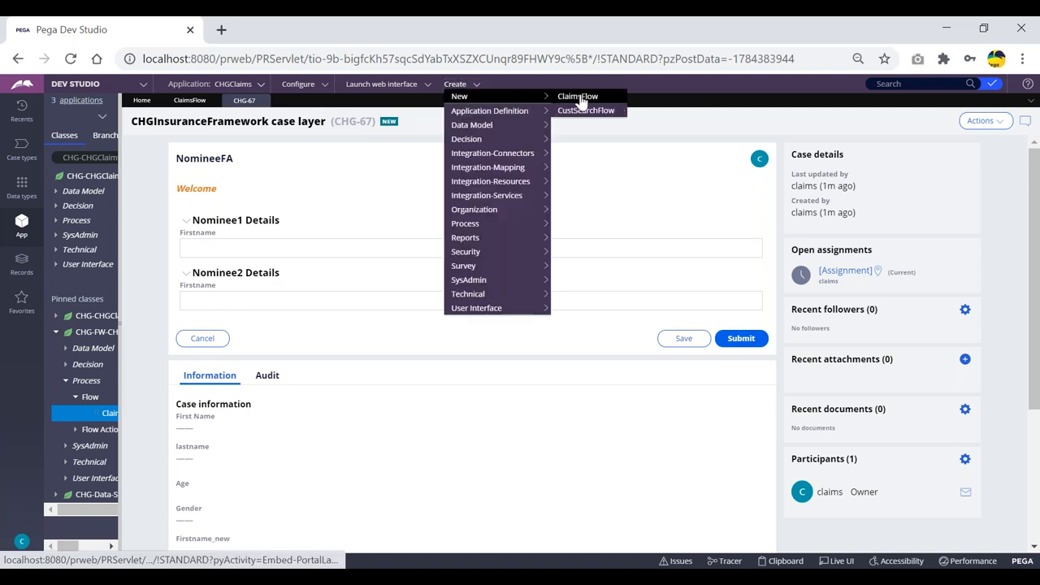
left_click(576, 98)
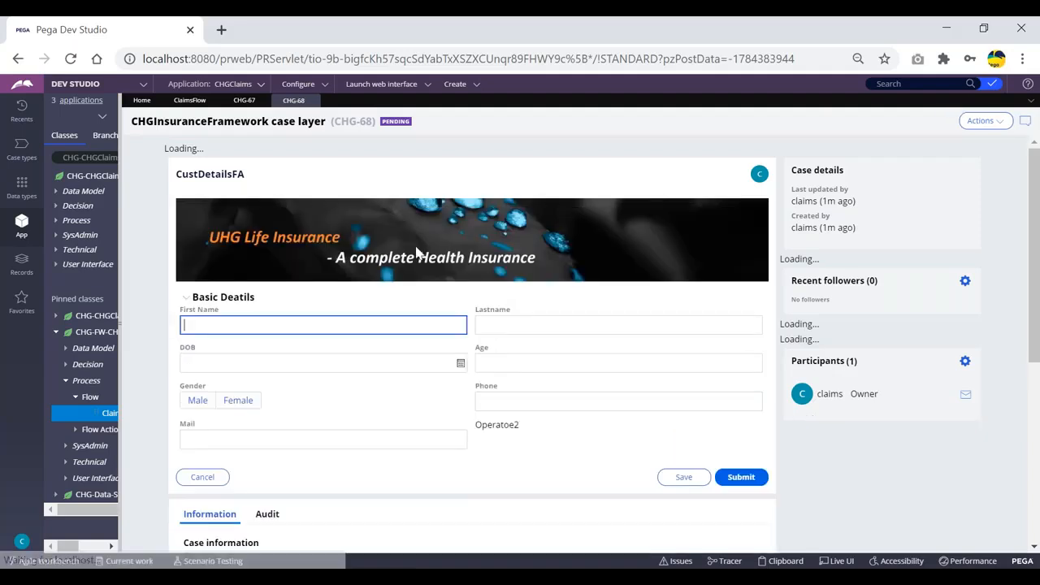
left_click(416, 124)
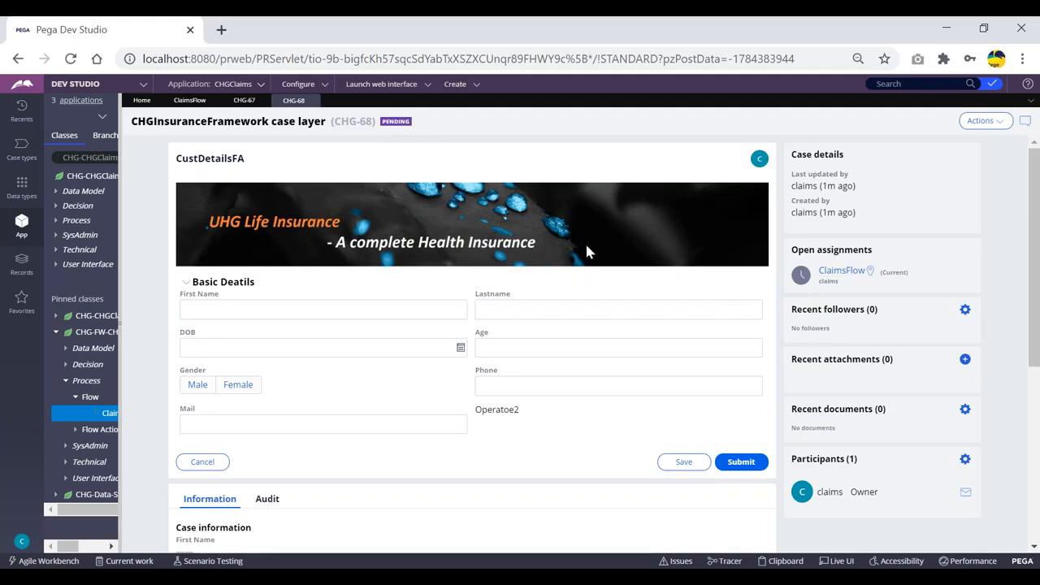
Locate the [Assignment] shape following ClaimsFlow in the flow diagram, and submit the new case's CustDetailsFA form with its fields left empty
left_click(190, 100)
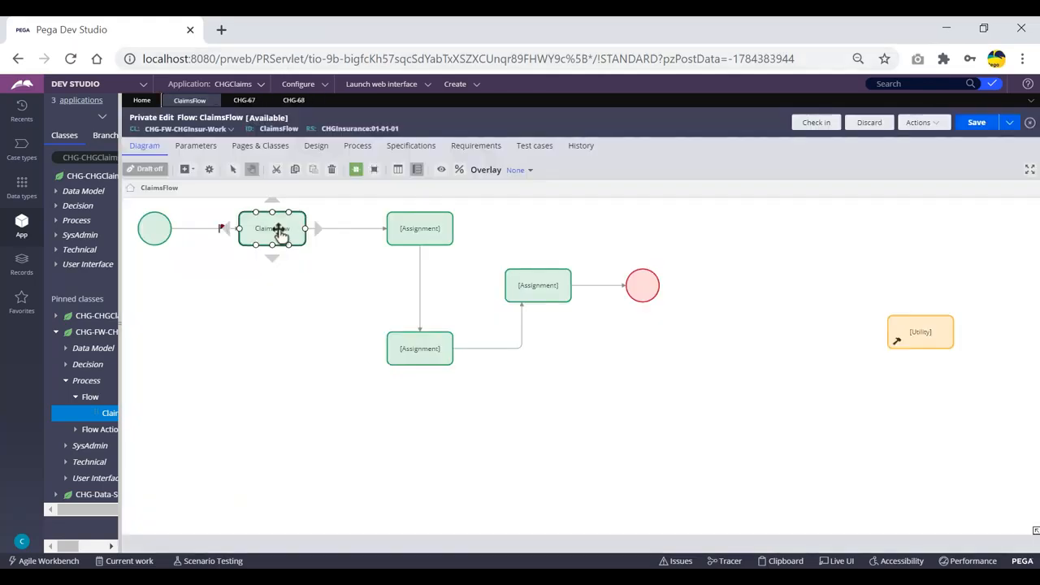
left_click(421, 229)
left_click(293, 100)
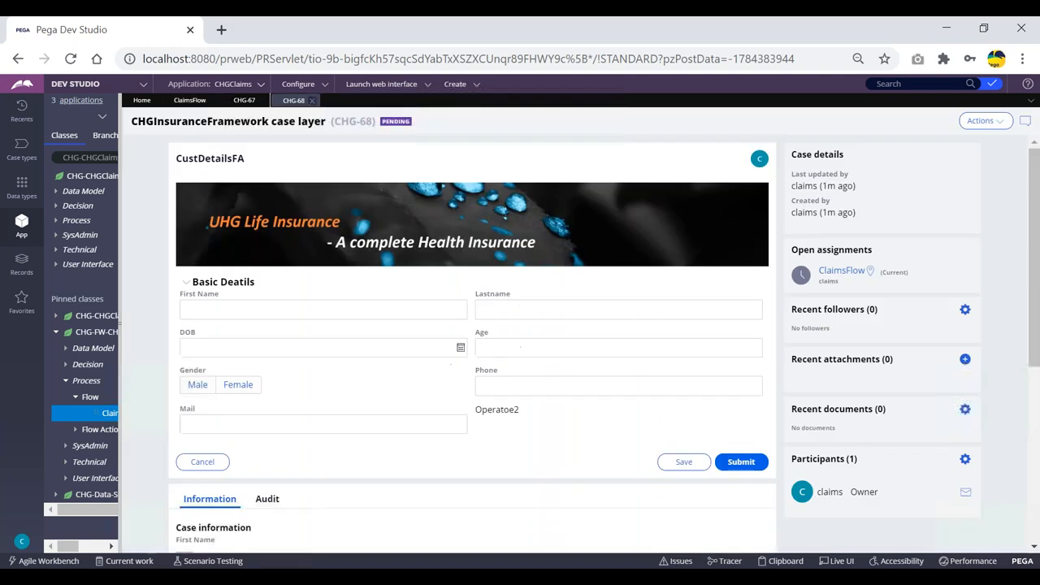
left_click(741, 460)
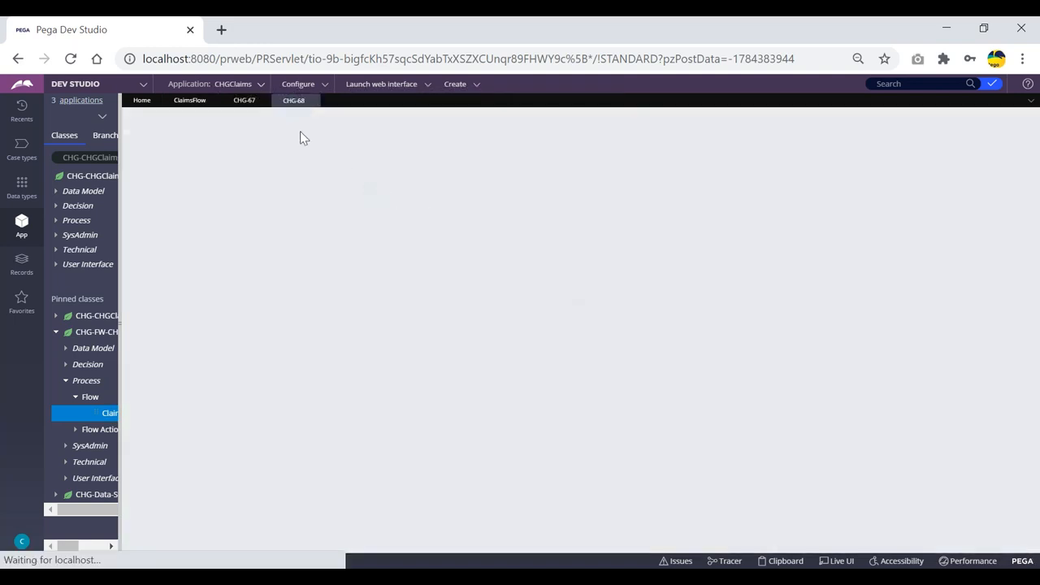
Compare the NomineeFA screen's case status with the ClaimsFlow diagram, and submit the NomineeFA form with its fields left empty
left_click(190, 100)
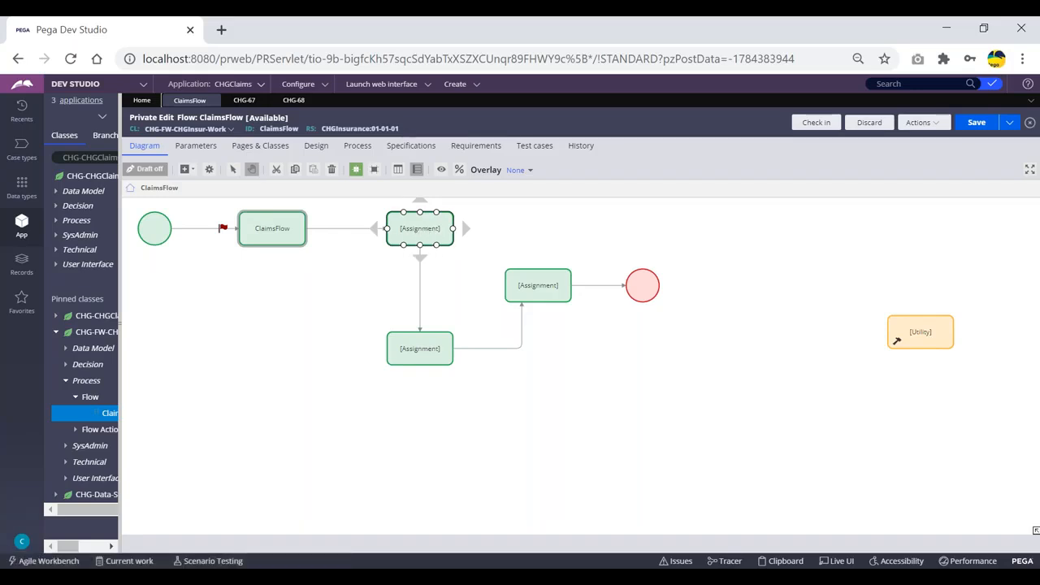
left_click(294, 100)
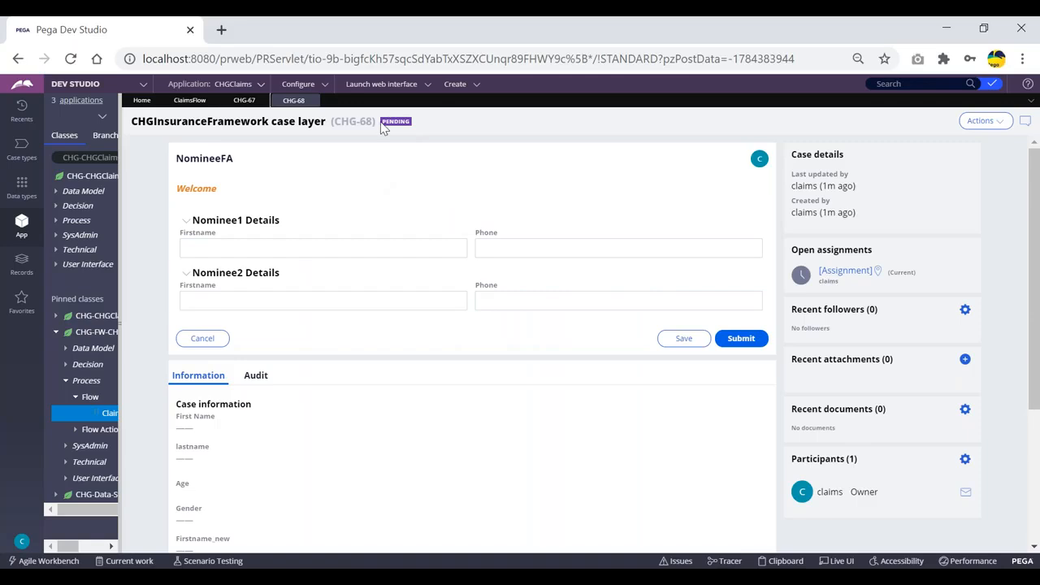
left_click_drag(381, 122, 420, 123)
left_click(477, 123)
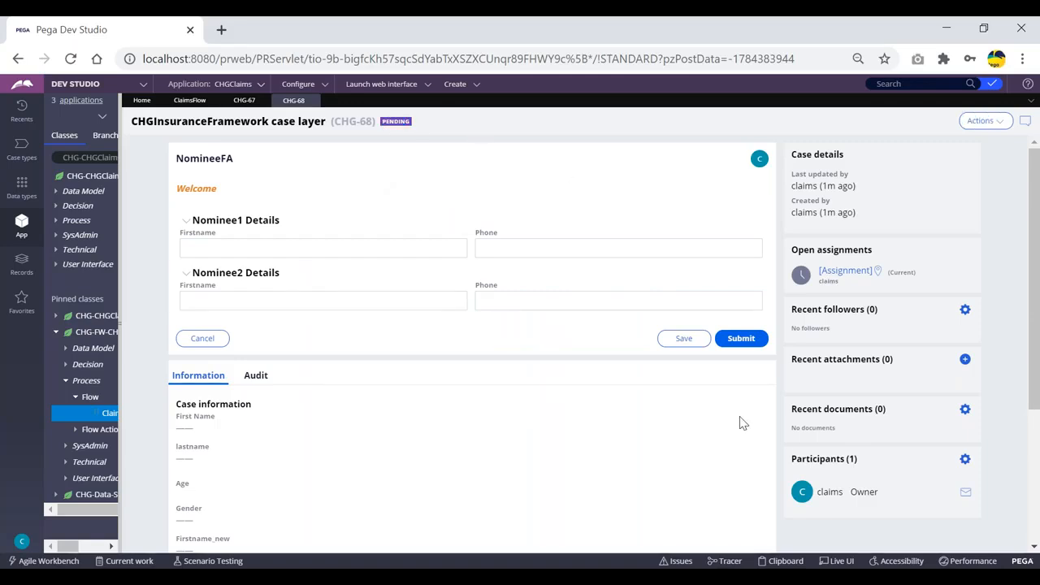
left_click(739, 339)
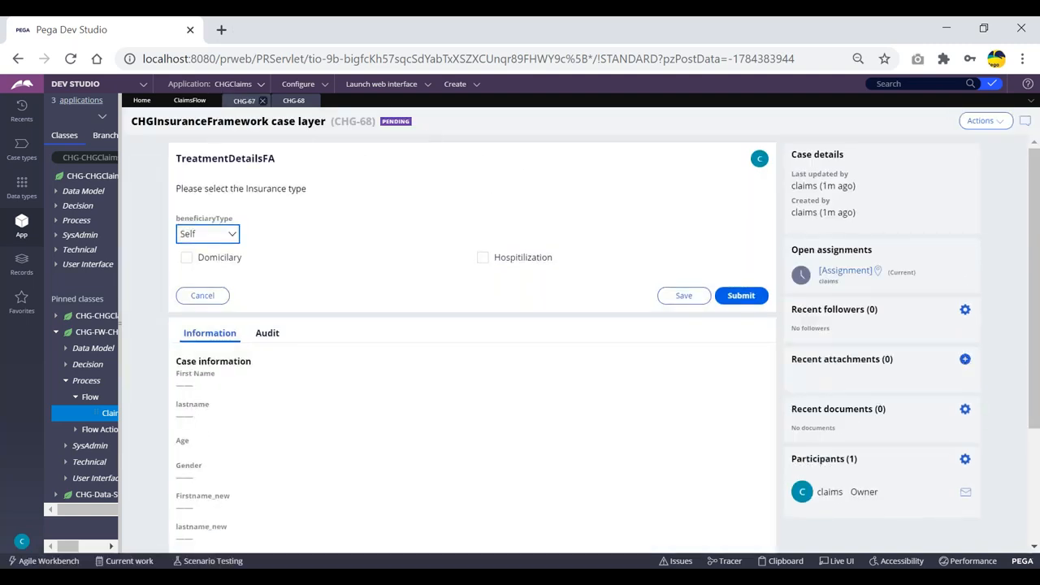
Open the properties of the lower [Assignment] shape in the ClaimsFlow diagram and expand its assignment details
left_click(190, 99)
left_click(424, 343)
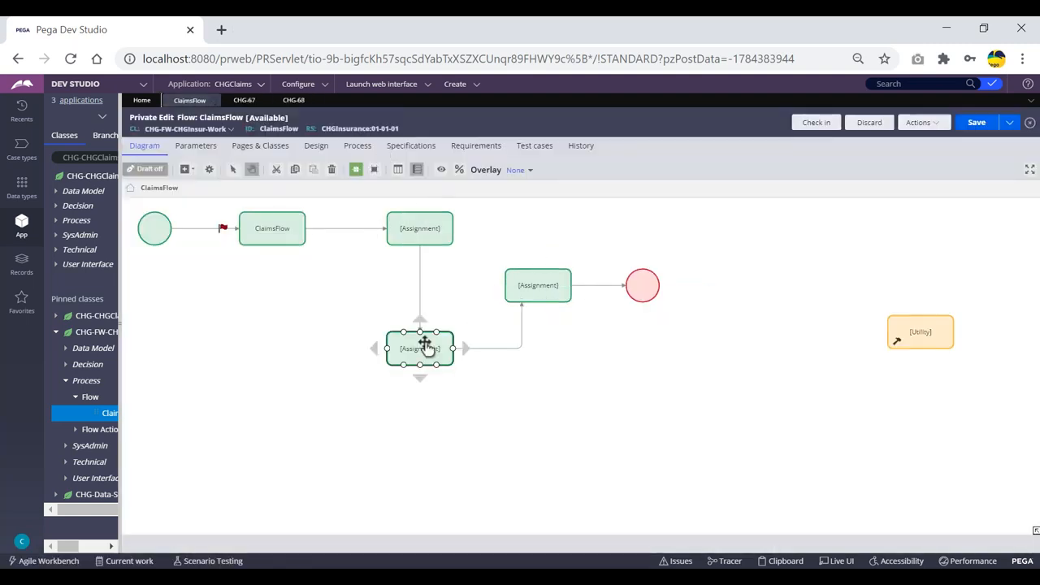
double_click(424, 345)
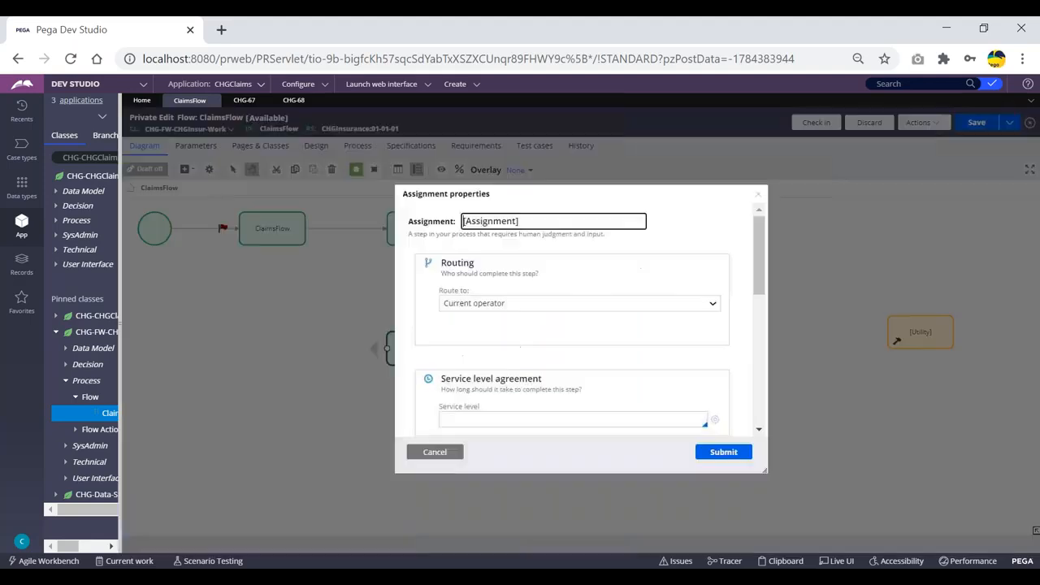
scroll(534, 325, "down", 5)
scroll(464, 344, "down", 2)
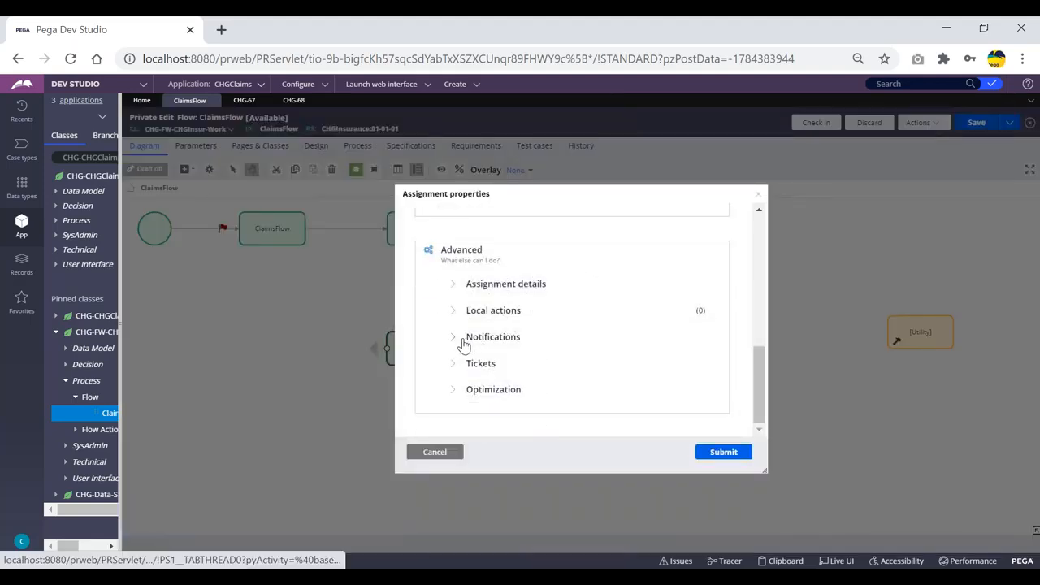
left_click(459, 285)
scroll(498, 300, "down", 2)
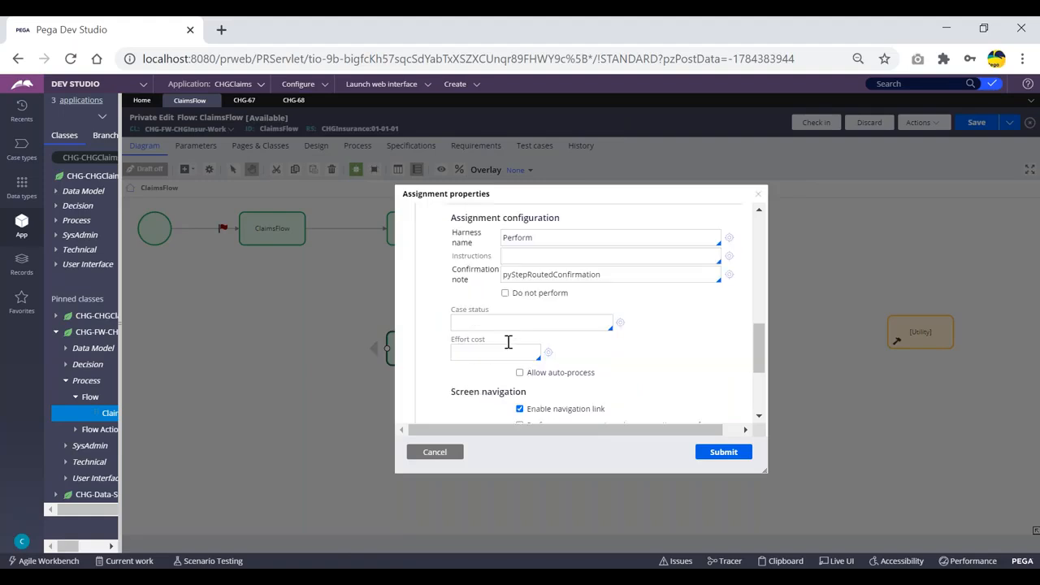
Set the lower assignment's case status to Pending-Approval, apply the assignment properties and save the flow
left_click(494, 250)
key("Down")
key("Down")
key("Down")
key("Down")
key("Down")
key("Down")
key("Down")
key("Down")
key("Down")
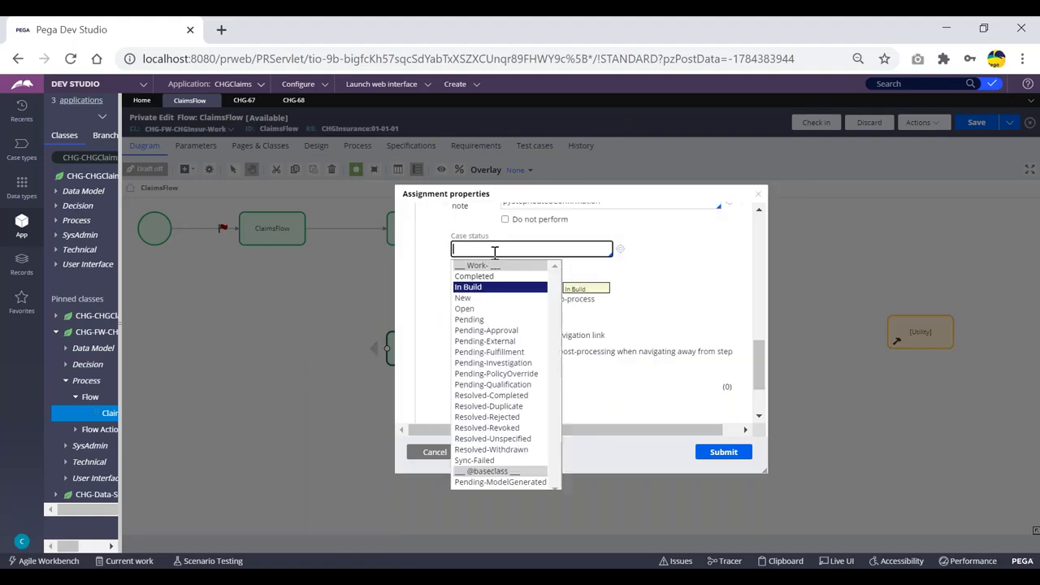
key("Up")
key("Up")
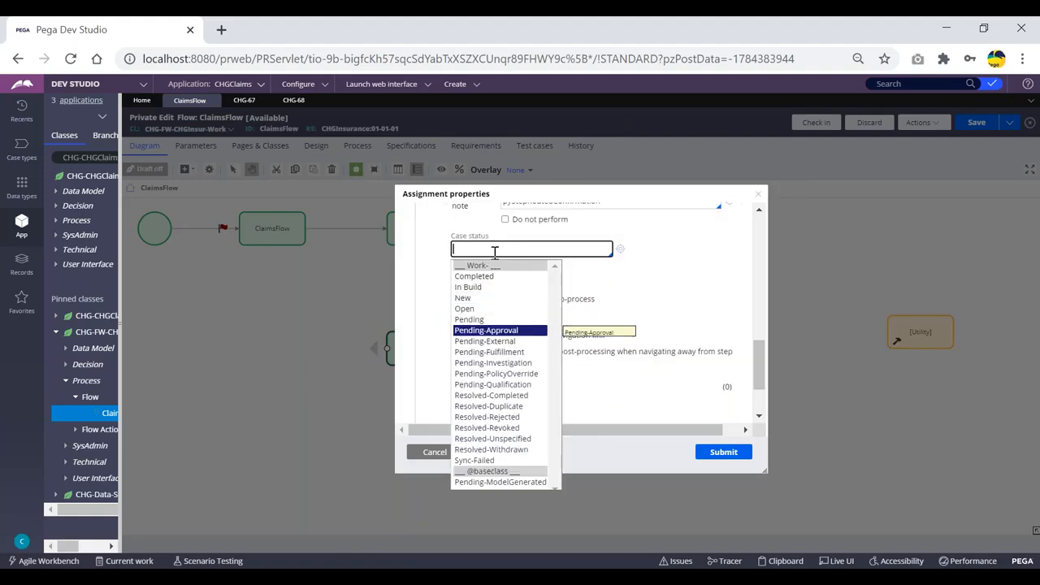
key("Return")
left_click_drag(536, 246, 442, 252)
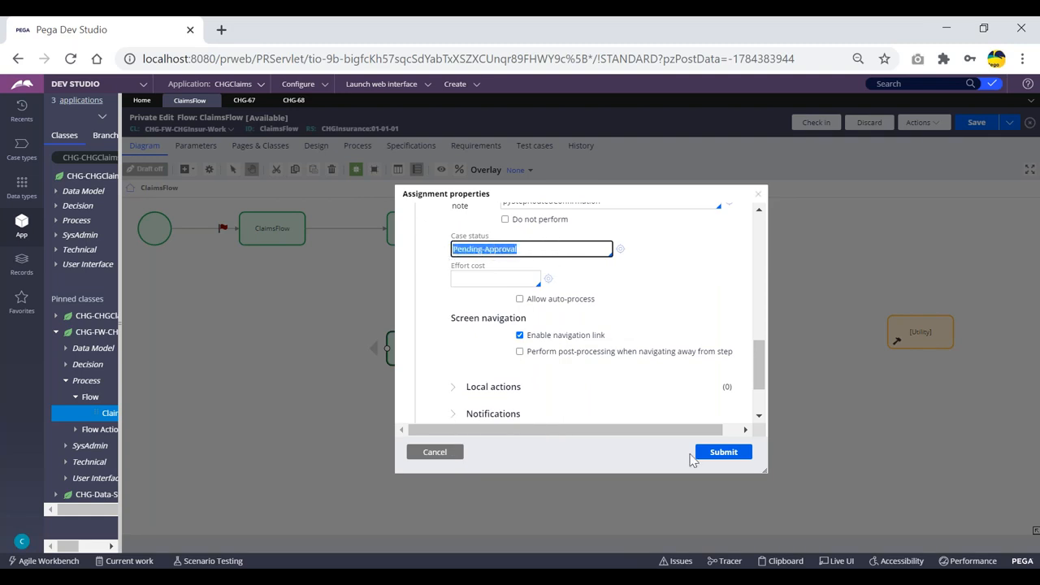
left_click(717, 453)
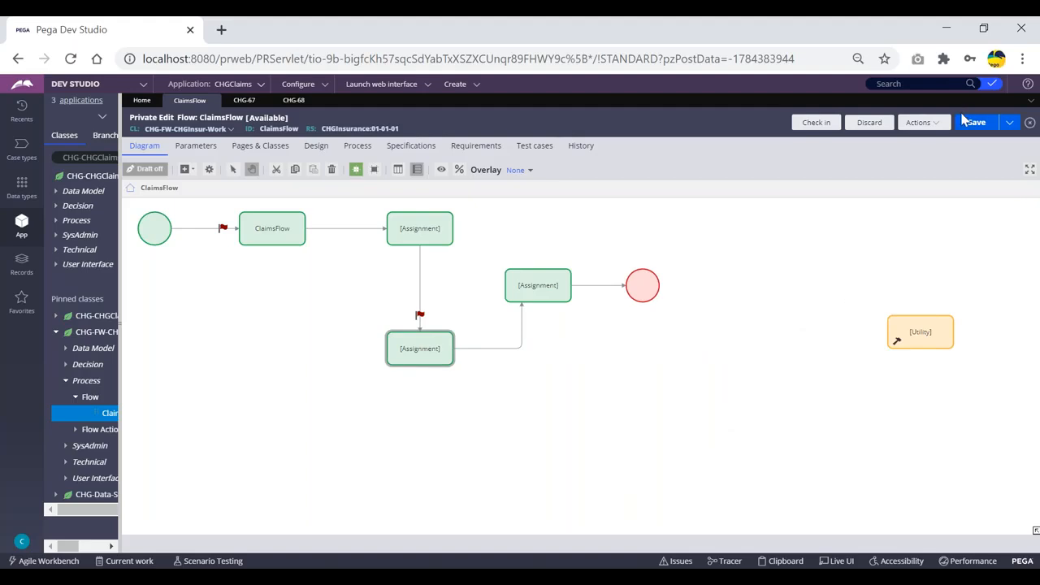
left_click(976, 123)
Create a new ClaimsFlow case from the saved flow and check its case status on the CustDetailsFA screen
left_click(455, 84)
mouse_move(467, 95)
left_click(579, 96)
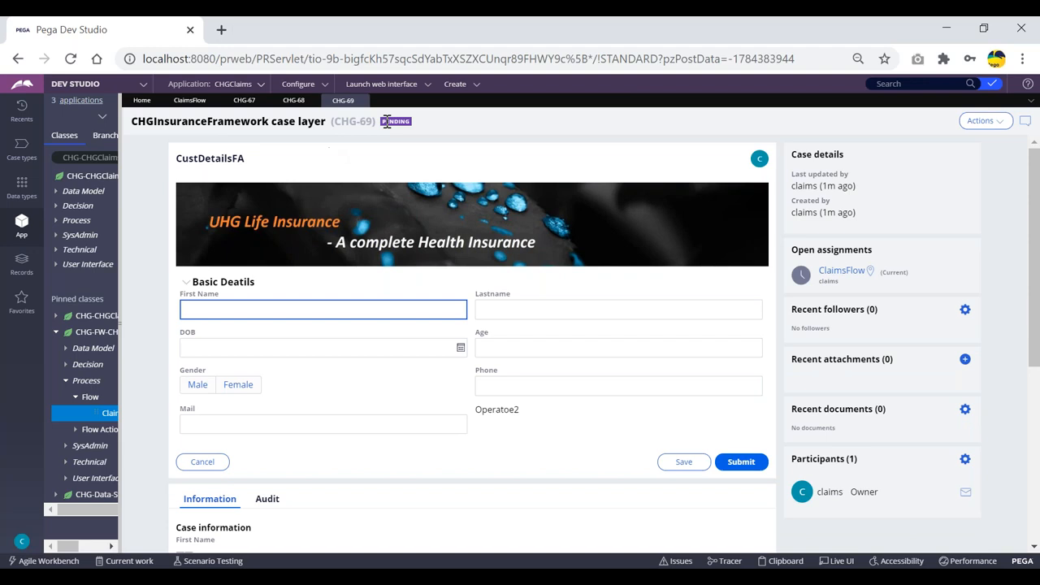
left_click_drag(384, 121, 432, 123)
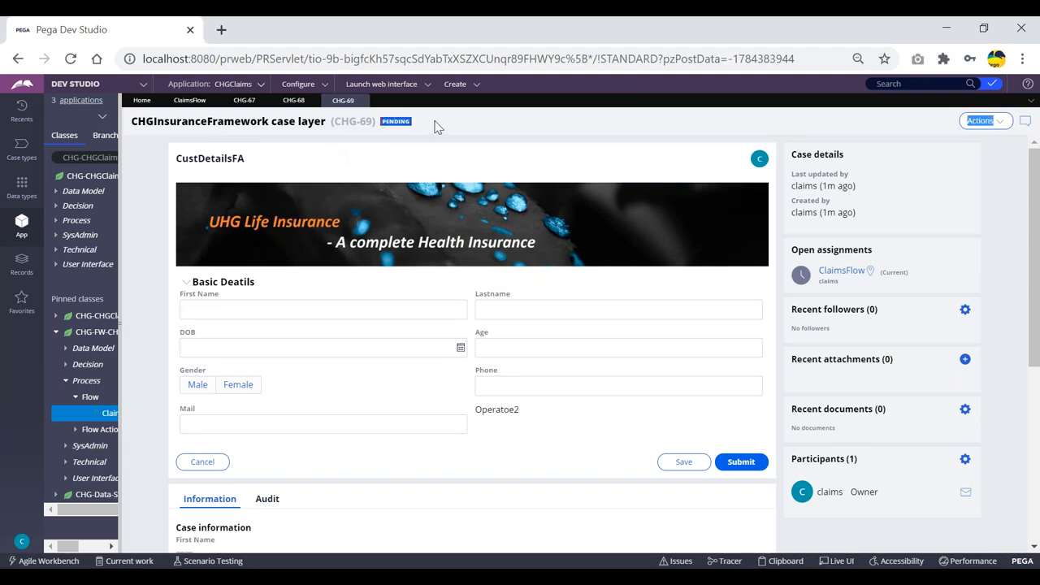
Submit the CustDetailsFA, NomineeFA and TreatmentDetailsFA forms without filling anything in, checking the case status on each screen
left_click(736, 462)
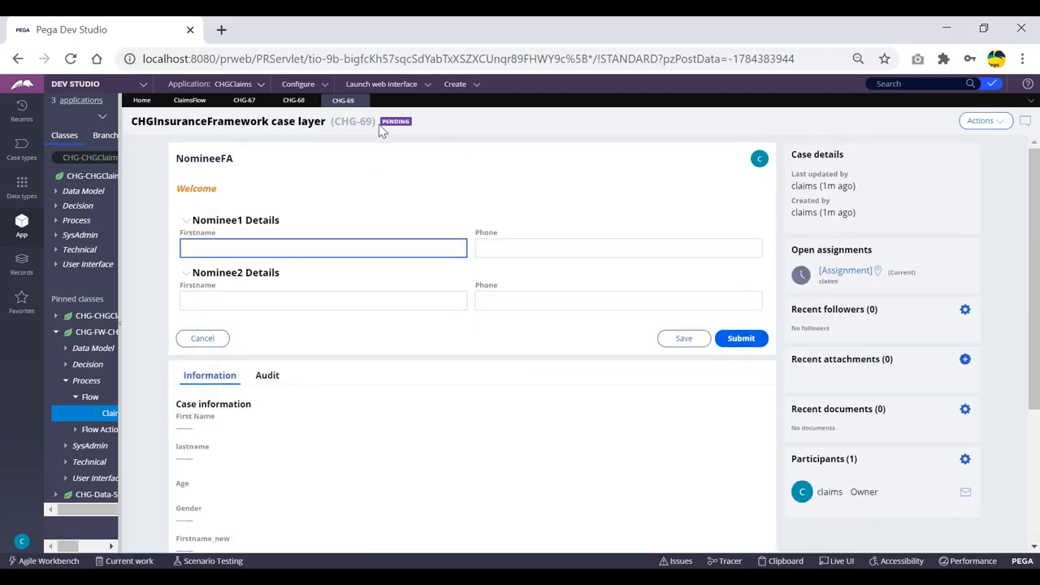
mouse_move(385, 121)
left_mouse_down()
mouse_move(445, 128)
mouse_move(387, 121)
left_mouse_up()
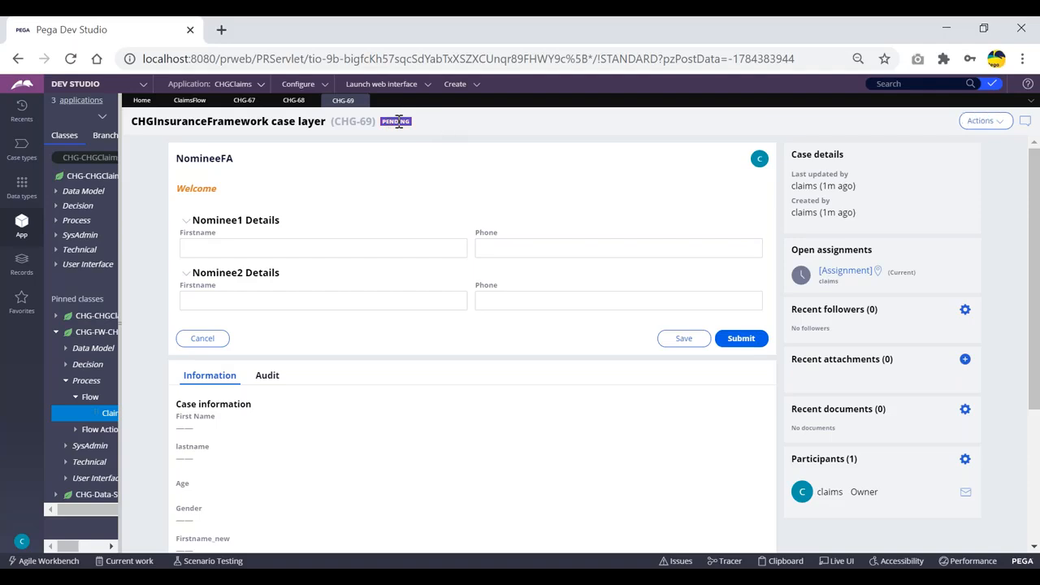
left_click(744, 338)
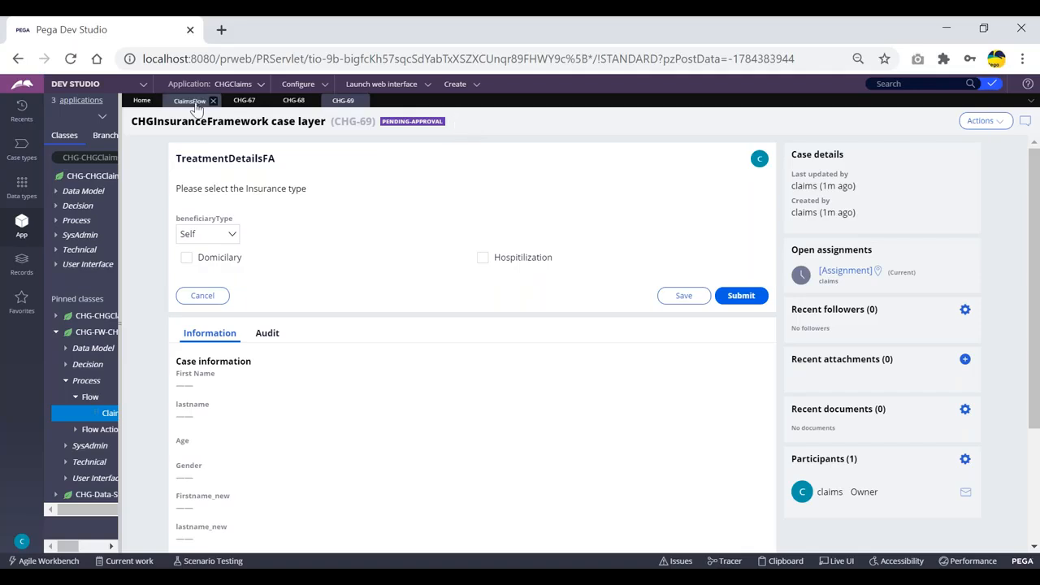
left_click(743, 296)
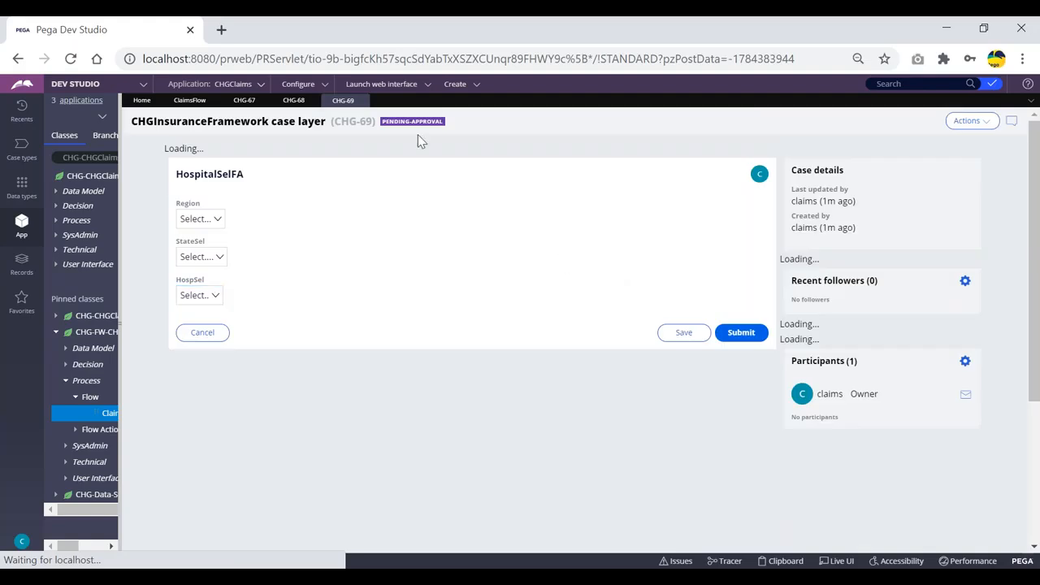
Compare the HospitalSelFA screen's case status with the assignments in the ClaimsFlow diagram
left_click(188, 101)
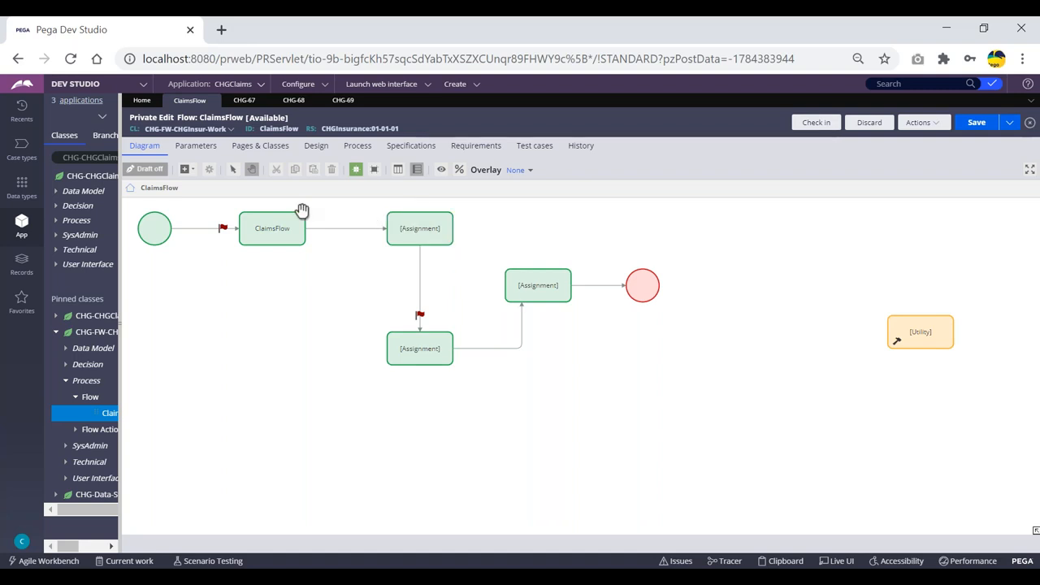
left_click(276, 221)
left_click(286, 217)
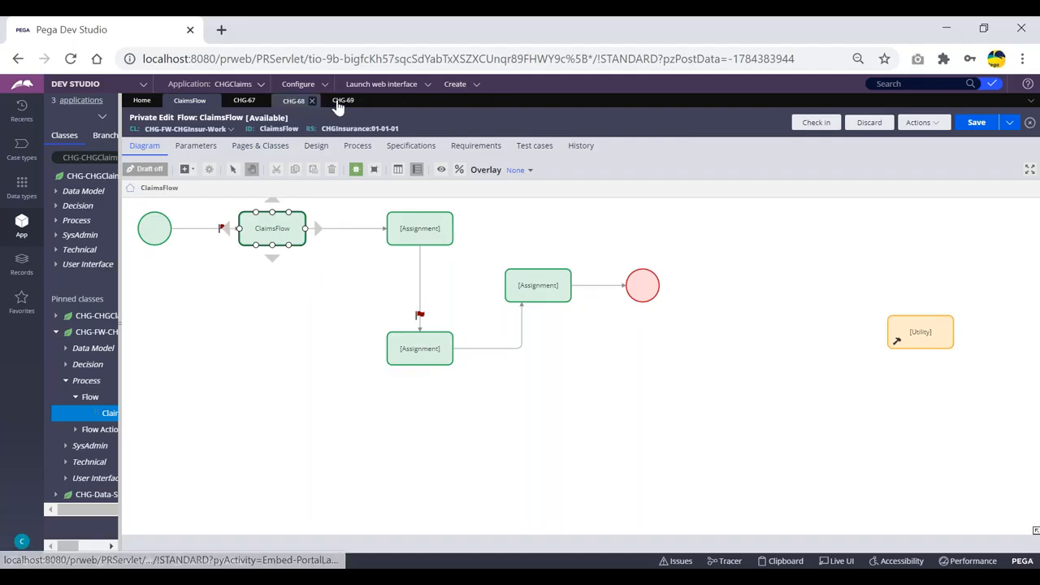
left_click(357, 100)
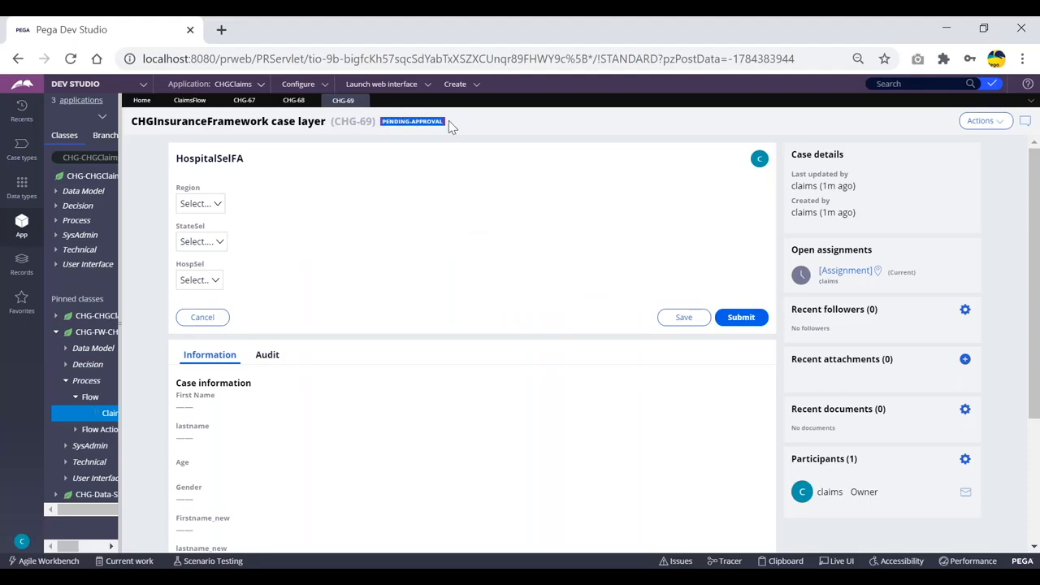
Create another ClaimsFlow case and look at the status beside its title
left_click(454, 85)
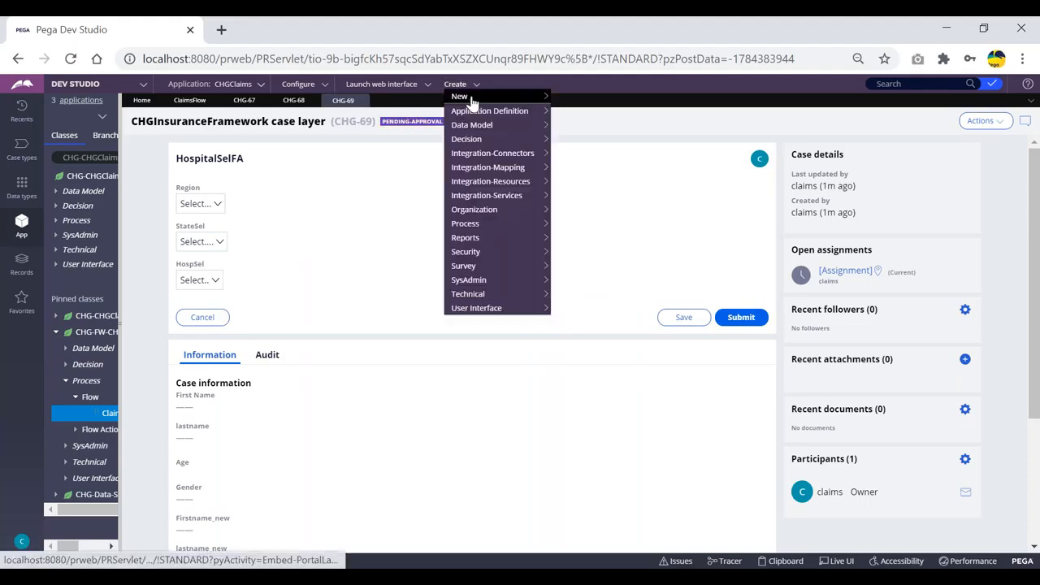
mouse_move(463, 97)
left_click(578, 97)
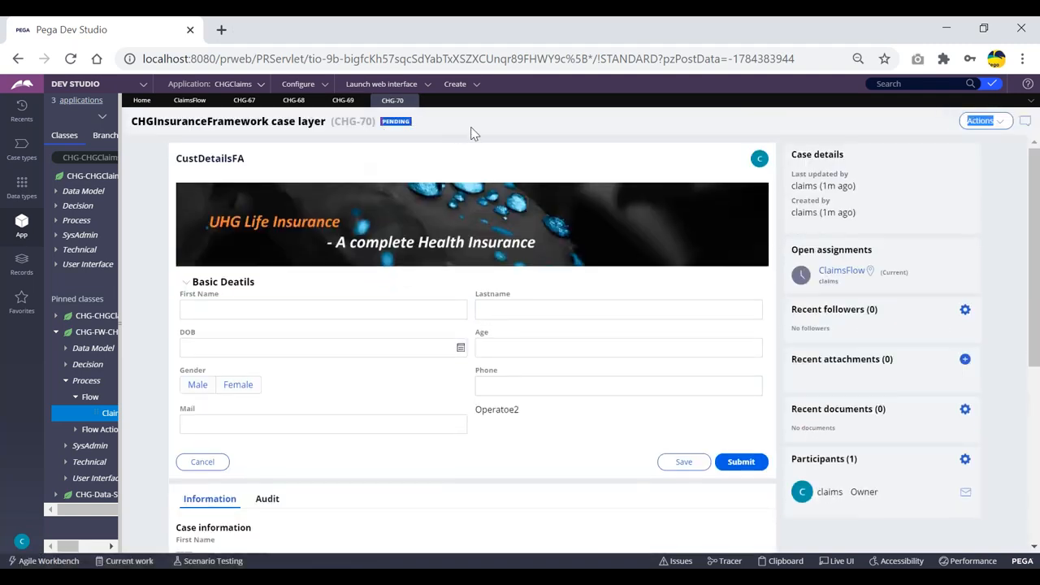
Open the new case's clipboard in a maximized window and find the pyStatusWork property on pyWorkPage
left_click(783, 561)
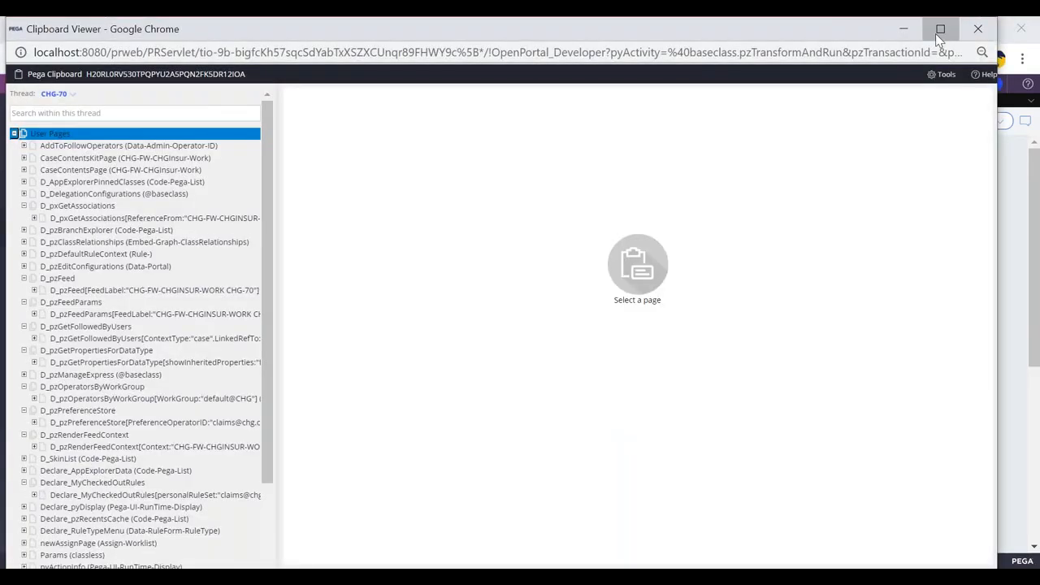
left_click(939, 31)
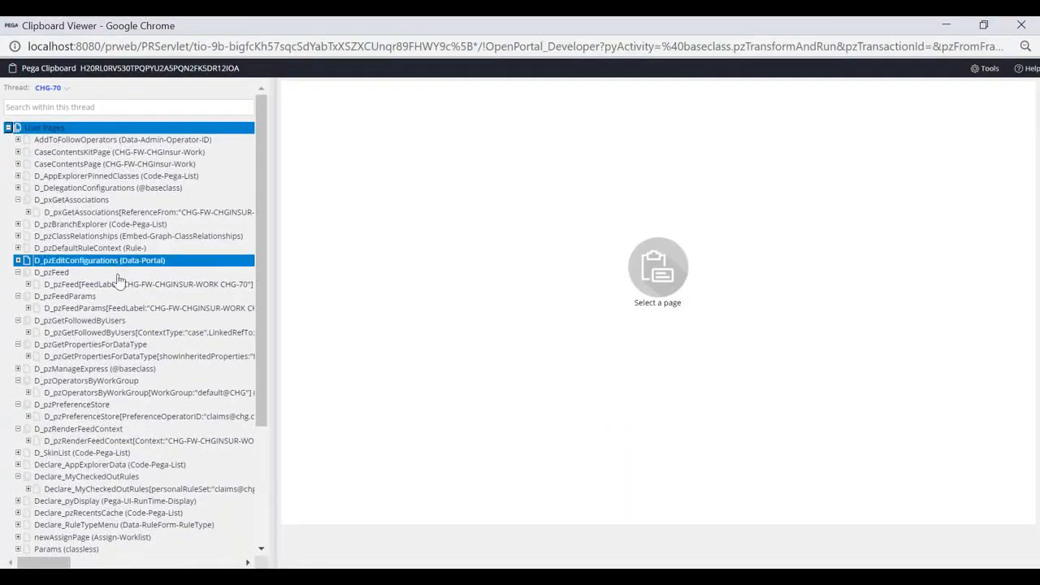
scroll(121, 276, "down", 2)
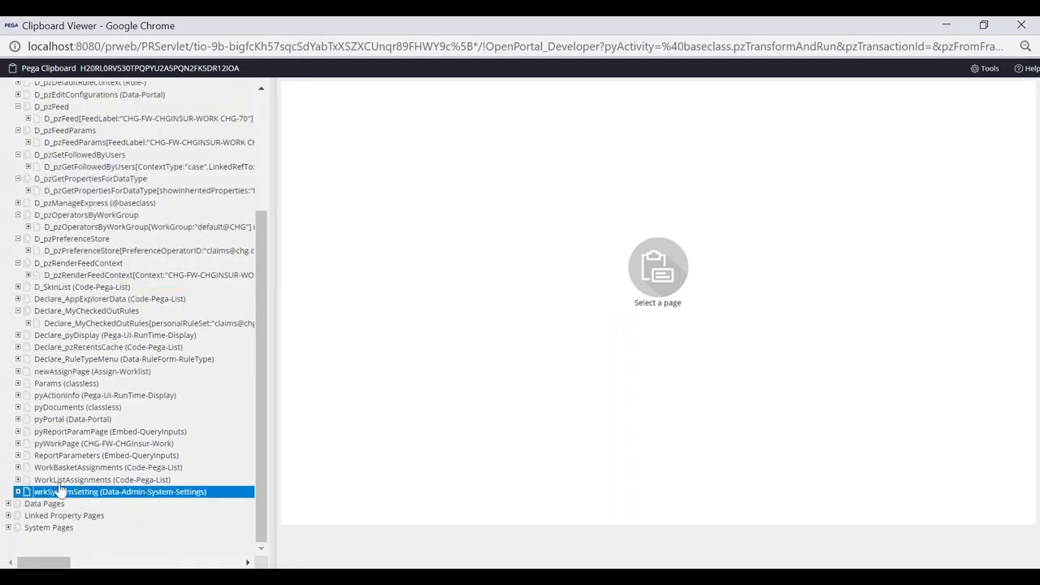
left_click(74, 442)
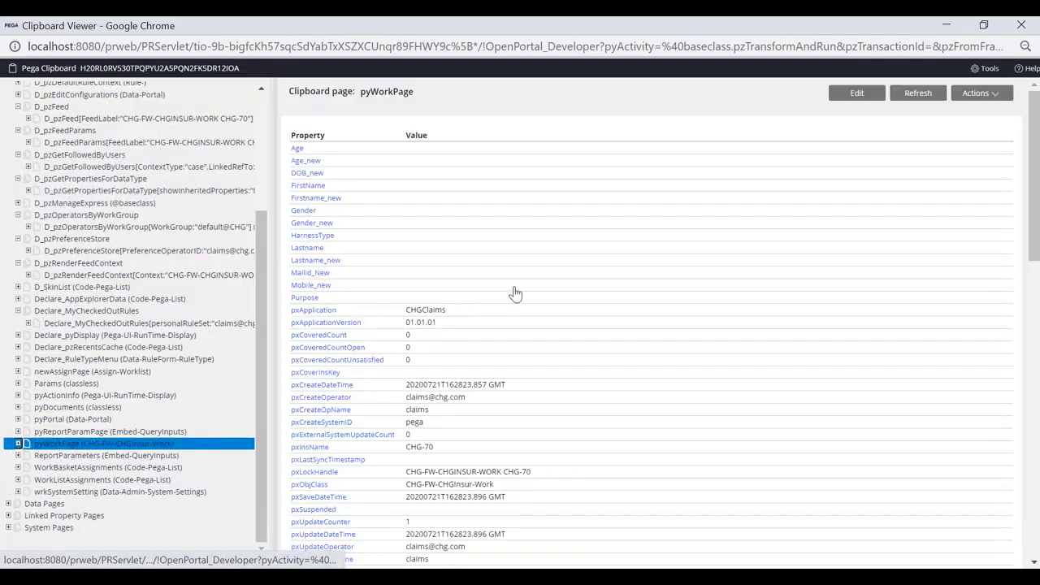
scroll(515, 295, "down", 5)
scroll(515, 295, "down", 1)
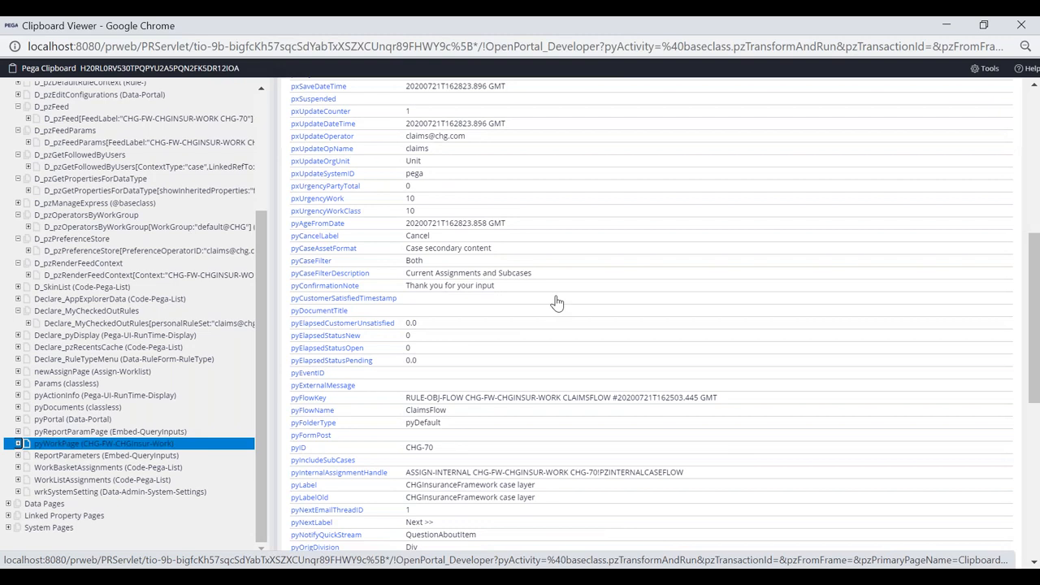
scroll(557, 301, "down", 5)
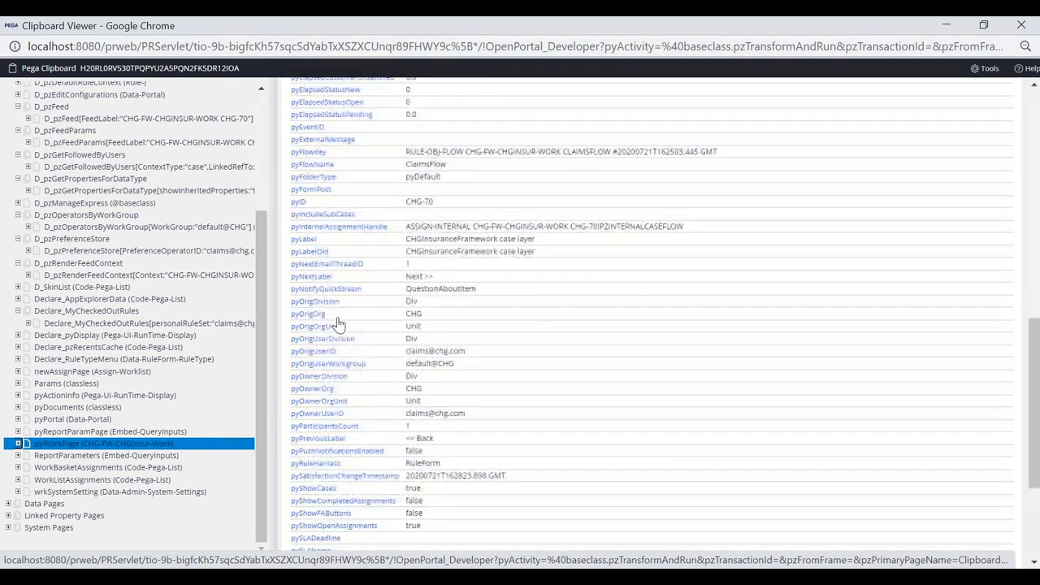
scroll(346, 318, "down", 1)
left_click_drag(448, 411, 302, 406)
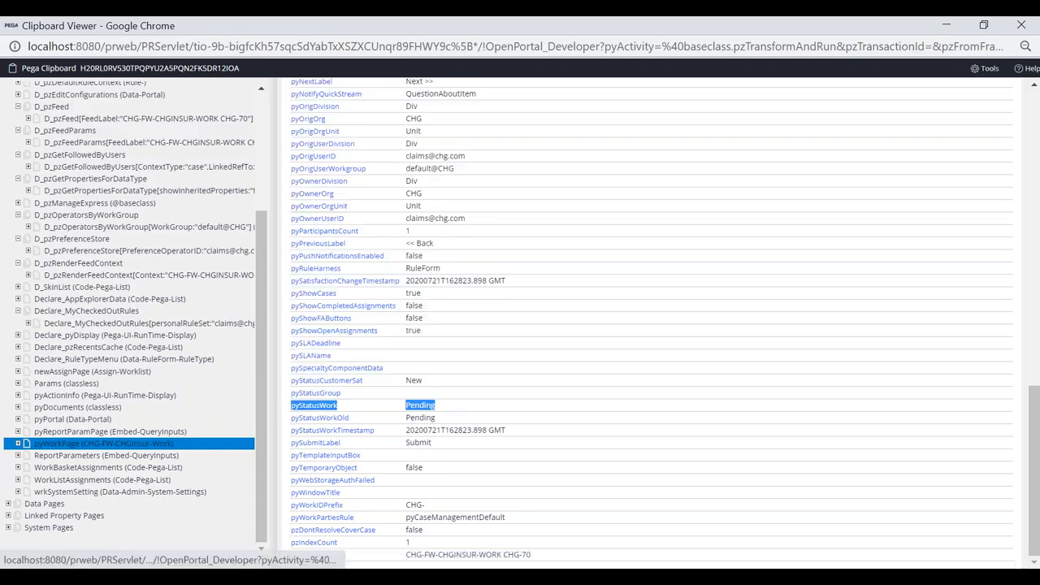
Compare the clipboard's pyStatusWork value with the case's displayed status, and submit the CustDetailsFA form with its fields left empty
key("alt+Tab")
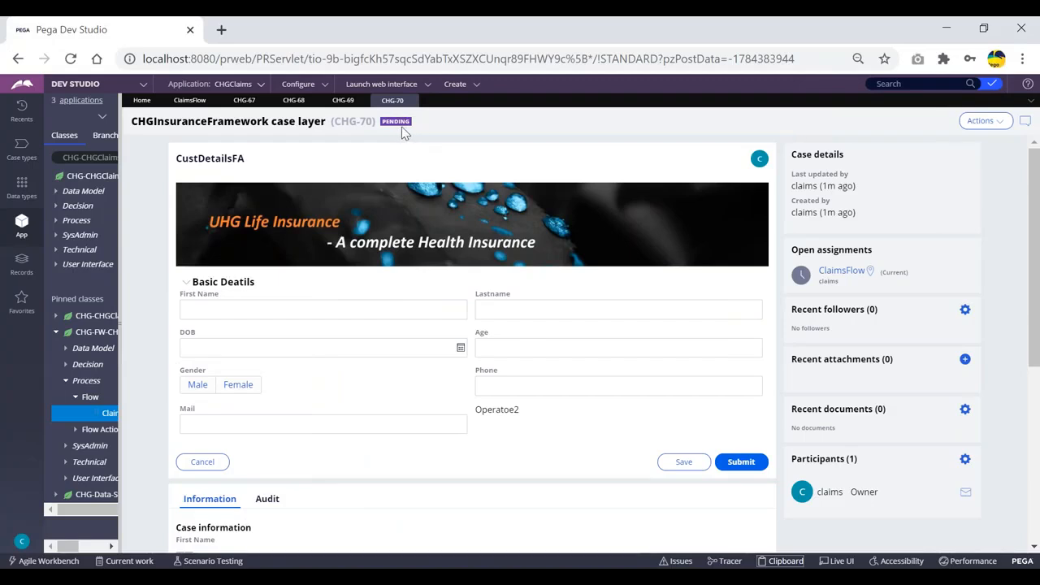
key("alt+Tab")
key("alt+Tab")
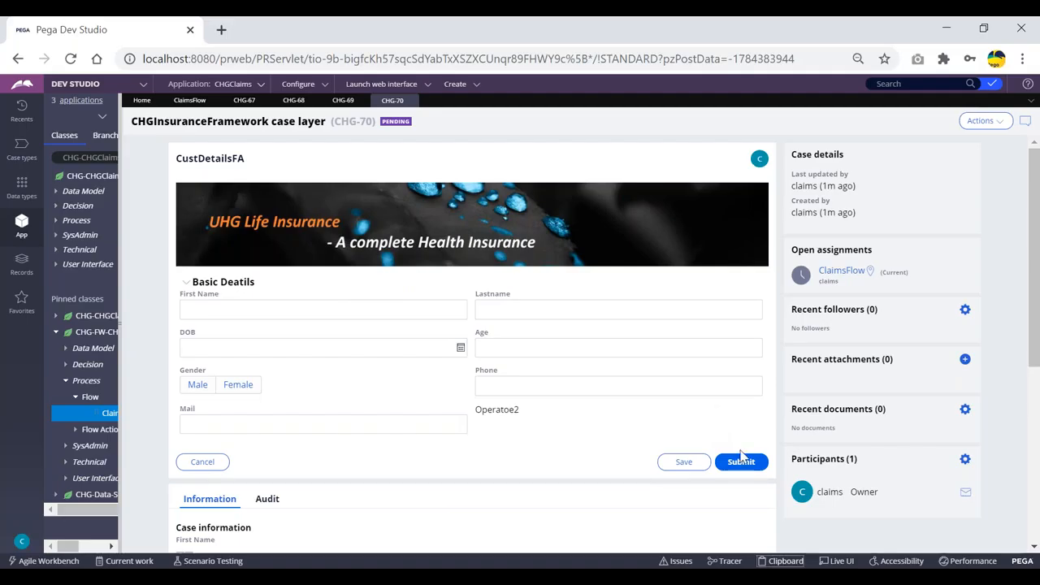
left_click(739, 462)
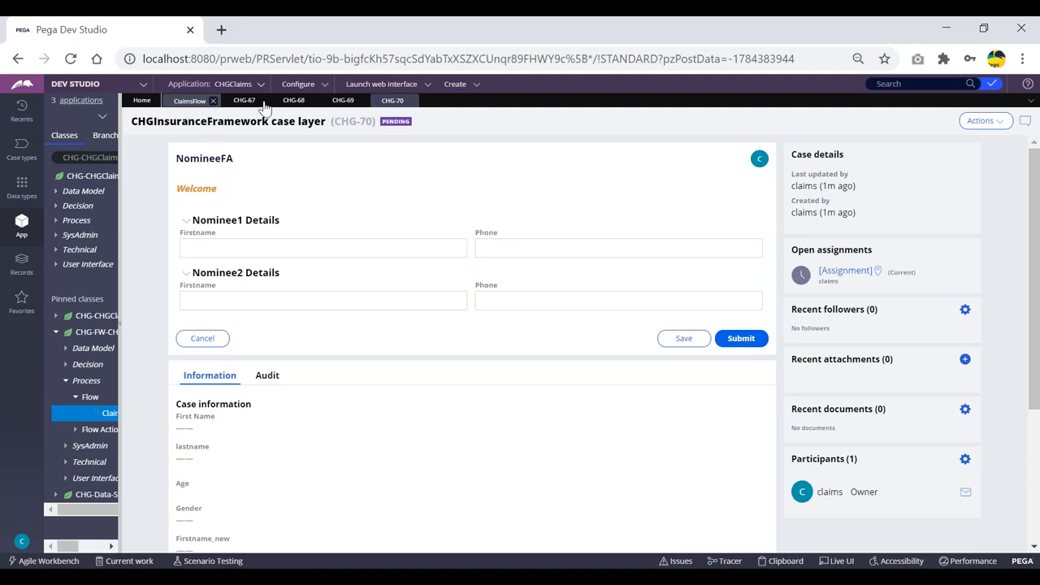
Enter sdsfsdf as the case status of the [Assignment] shape following ClaimsFlow, and return to the newest case's NomineeFA screen
left_click(189, 100)
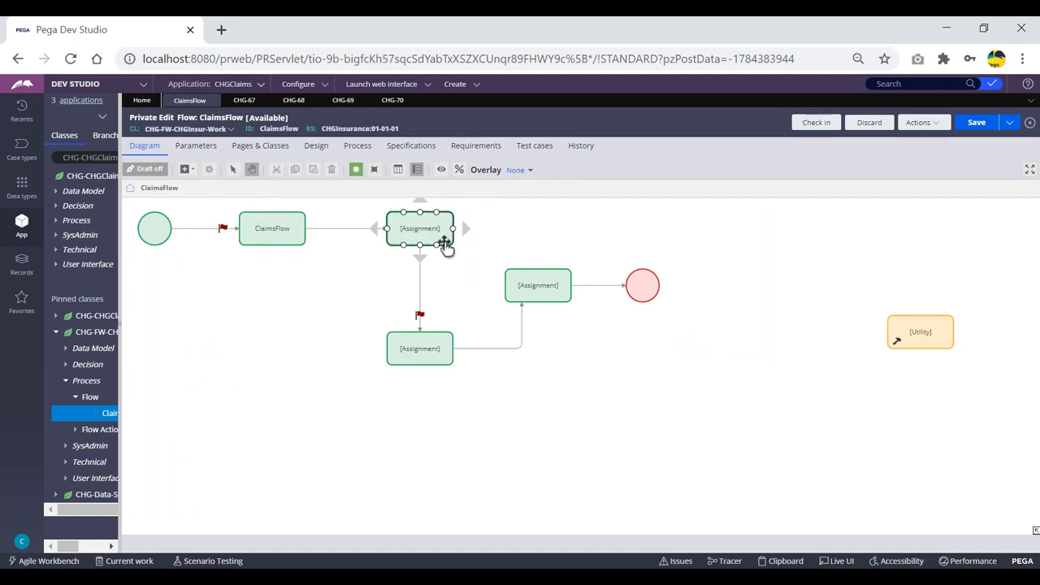
double_click(410, 235)
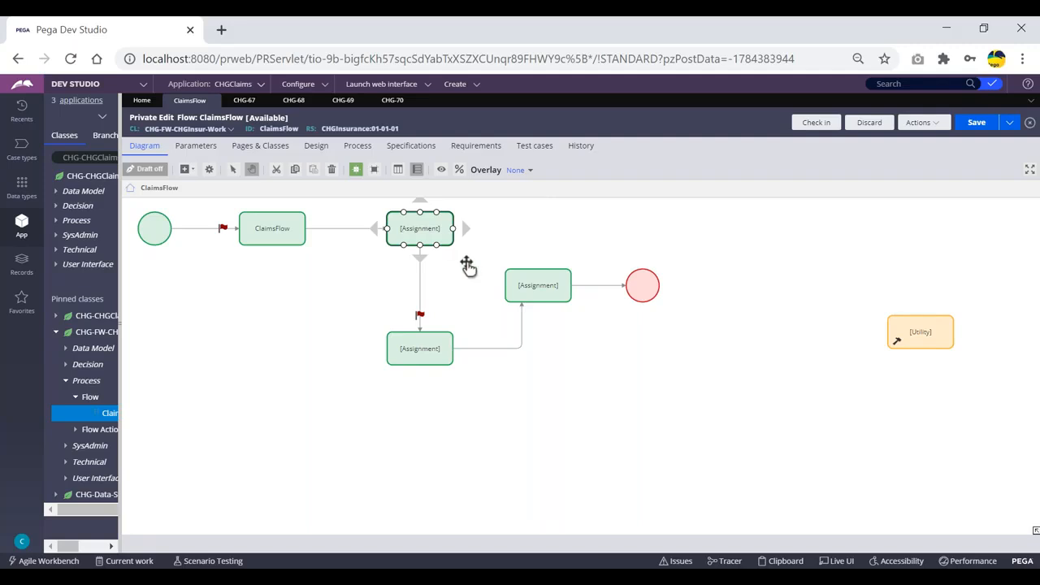
scroll(545, 389, "down", 2)
scroll(453, 359, "down", 3)
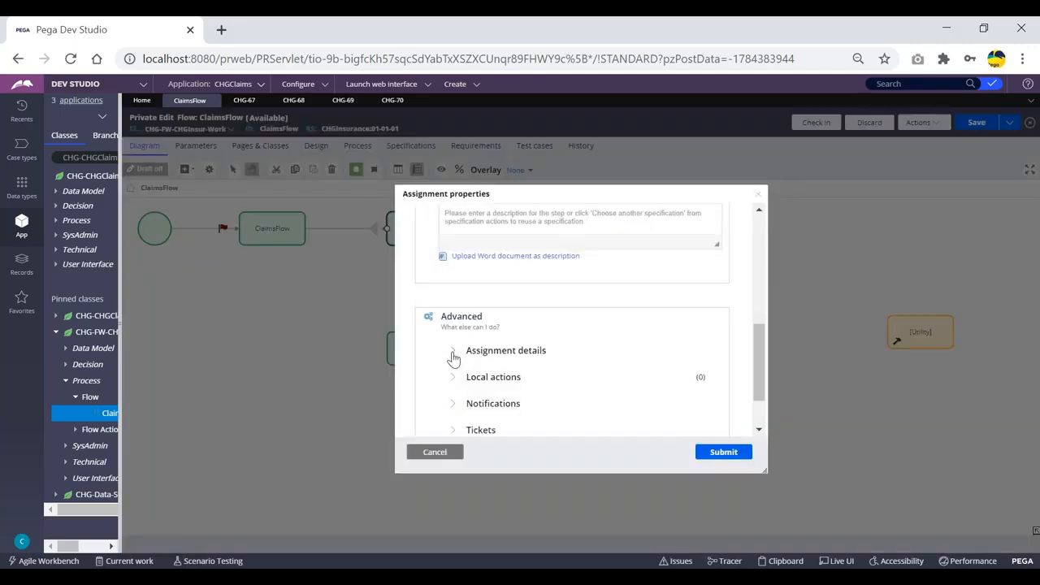
left_click(452, 351)
scroll(508, 374, "down", 1)
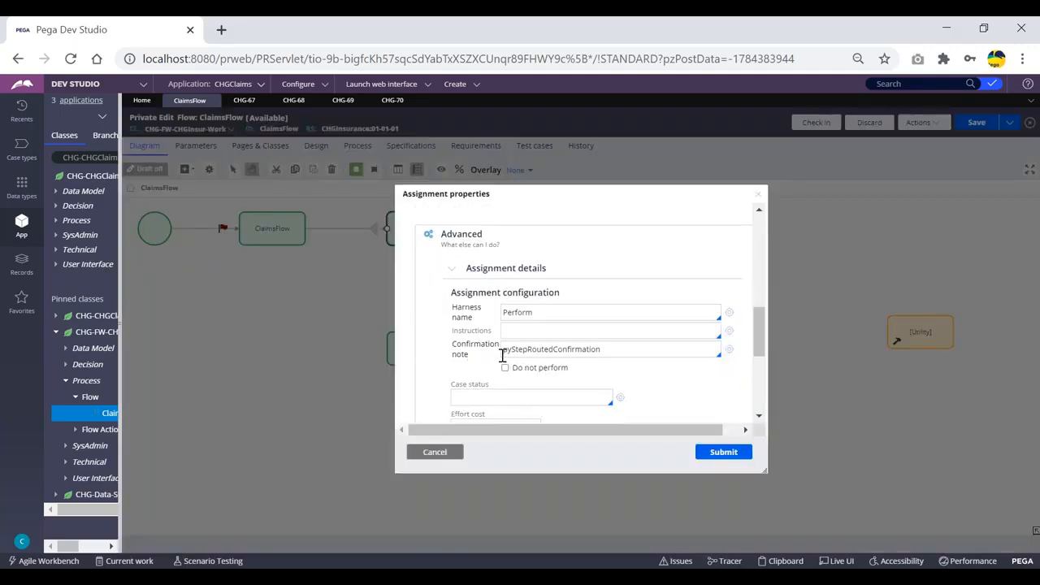
scroll(502, 355, "down", 2)
left_click(488, 317)
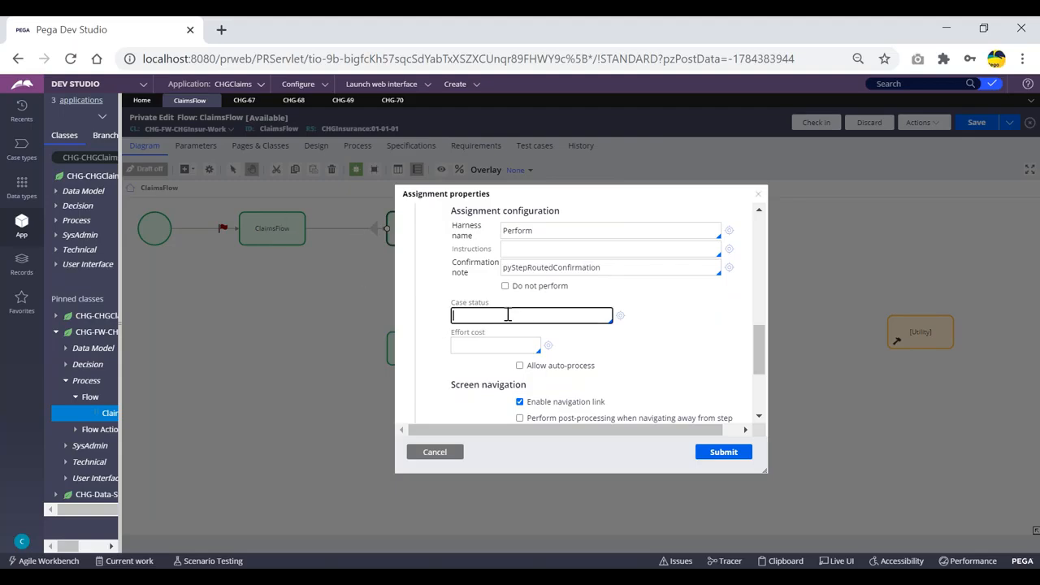
type("sdsfsdf")
left_click(387, 101)
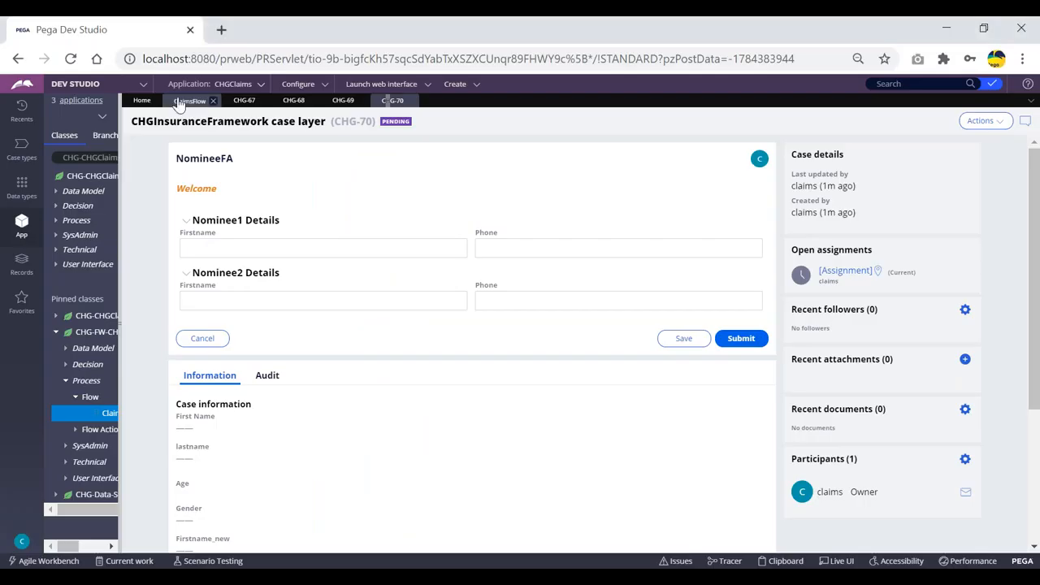
Review the two [Assignment] shapes following ClaimsFlow in the flow diagram, and submit the newest case's NomineeFA form with its fields left empty
left_click(178, 104)
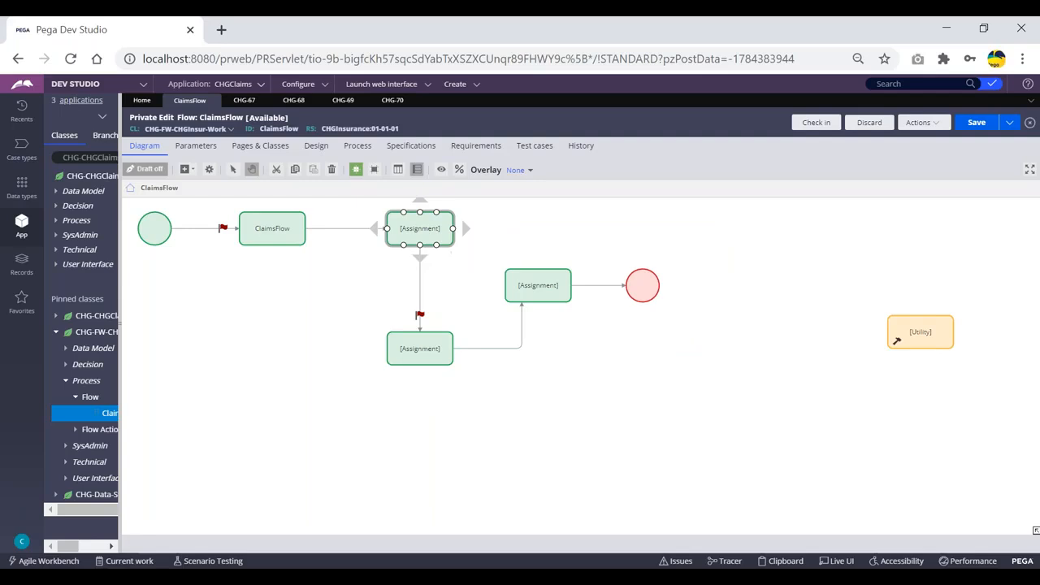
left_click(394, 350)
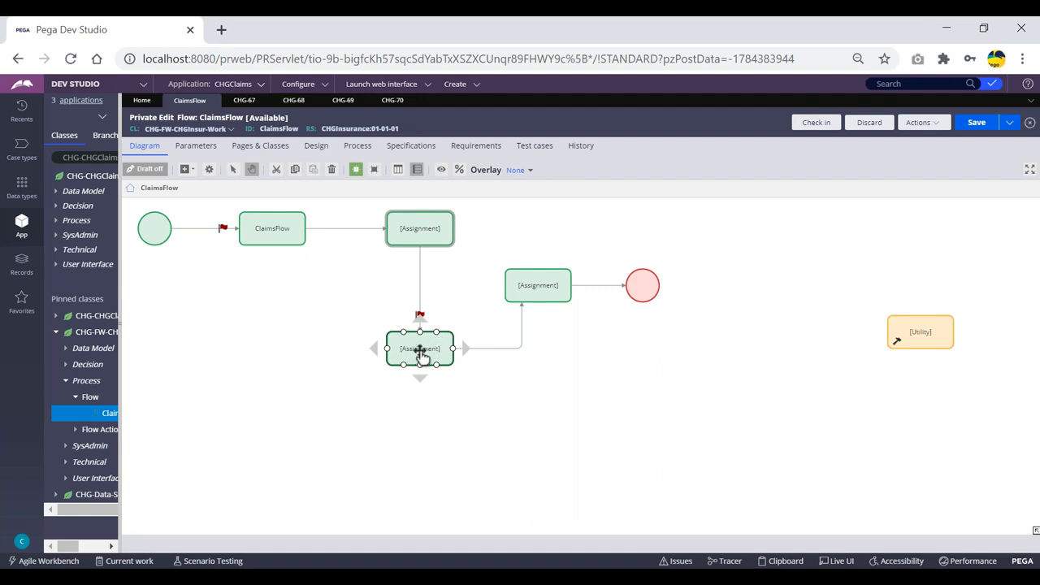
left_click(424, 239)
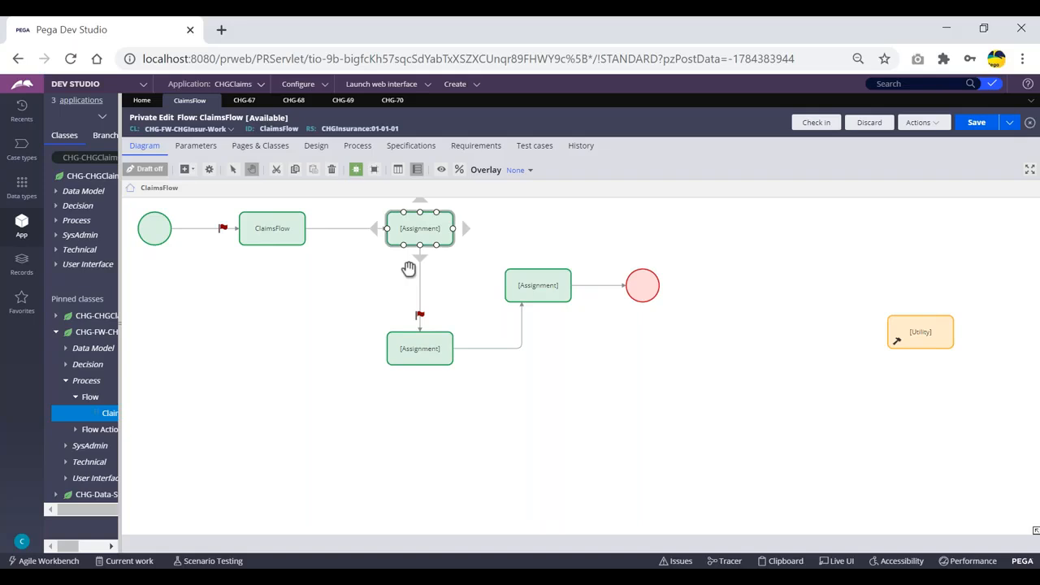
double_click(427, 230)
left_click(416, 345)
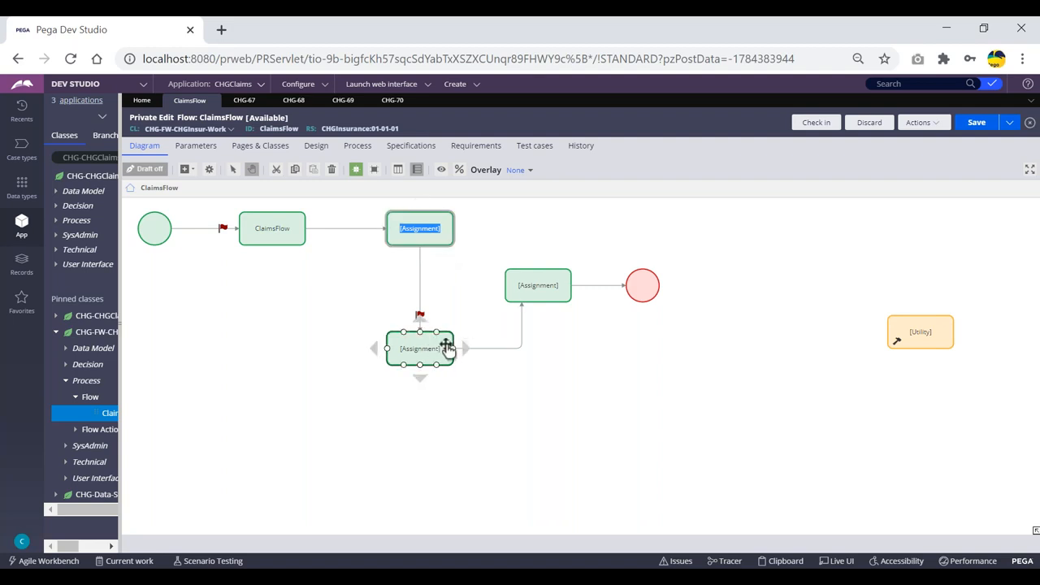
left_click(422, 236)
left_click(386, 104)
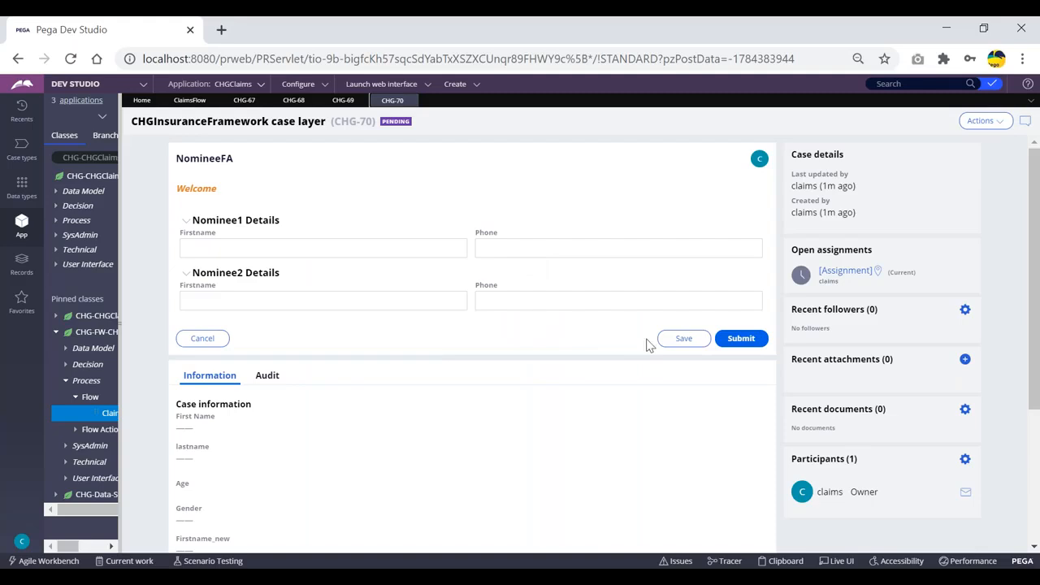
left_click(739, 339)
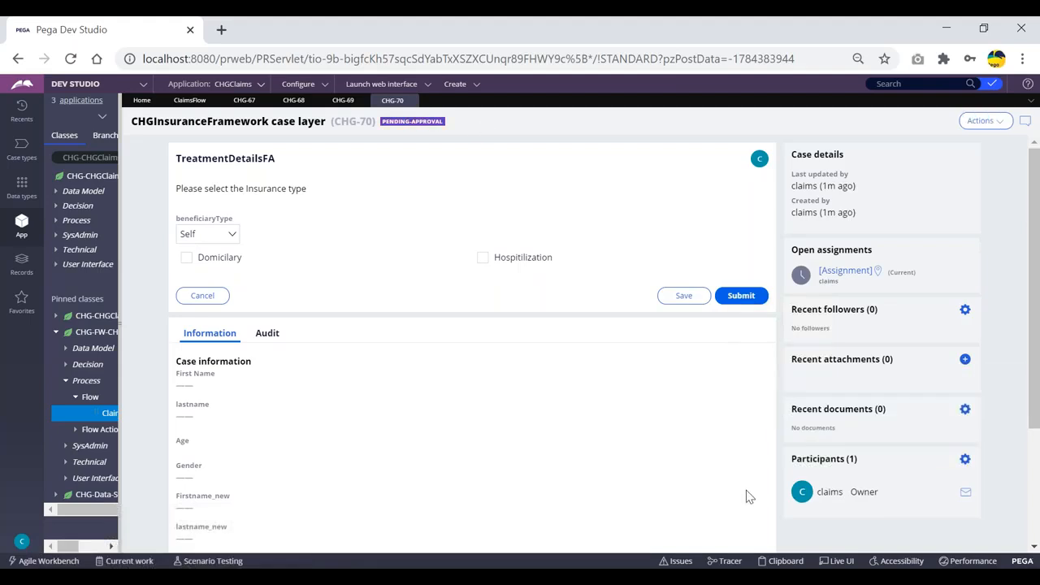
Check pyStatusWork on pyWorkPage in the case's clipboard and compare it with the status displayed beside the case title
left_click(785, 561)
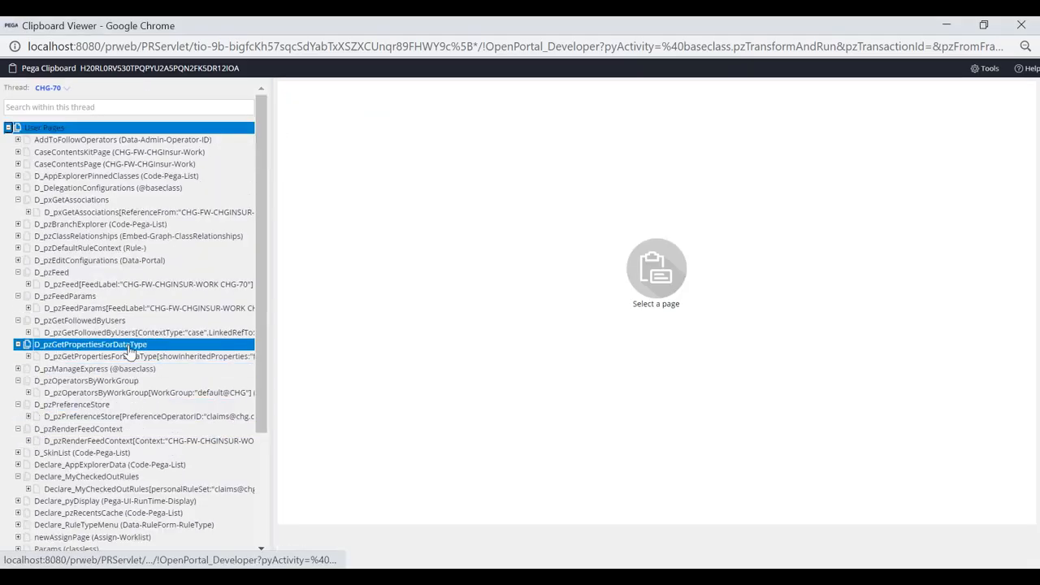
left_click(61, 456)
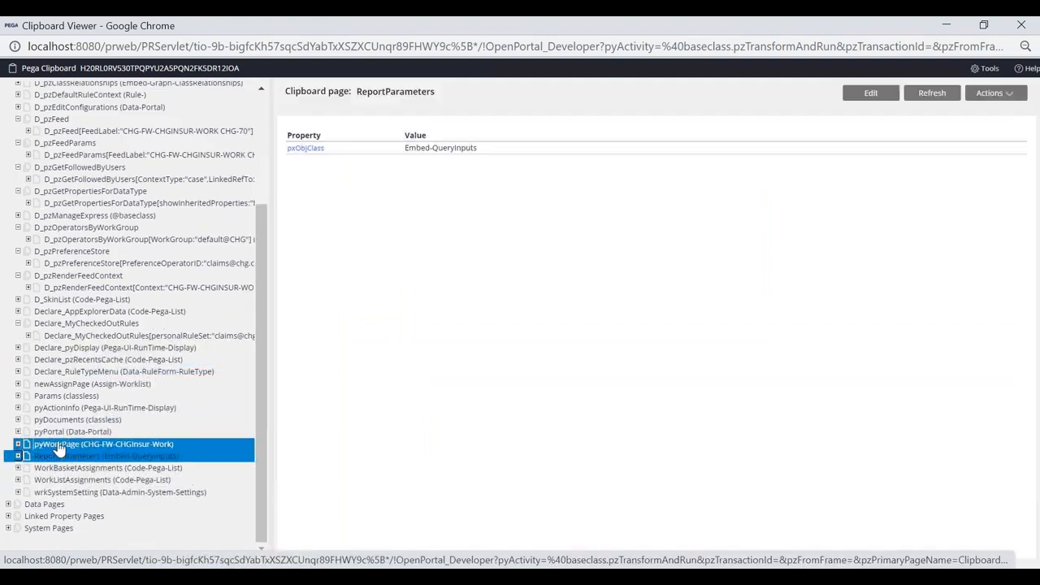
left_click(59, 446)
scroll(499, 311, "down", 10)
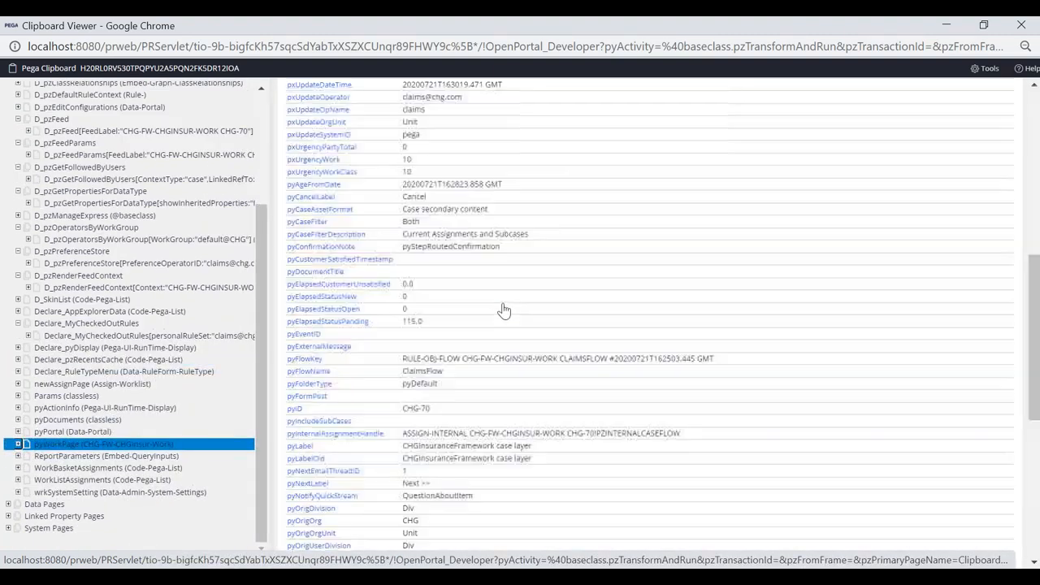
scroll(504, 317, "down", 5)
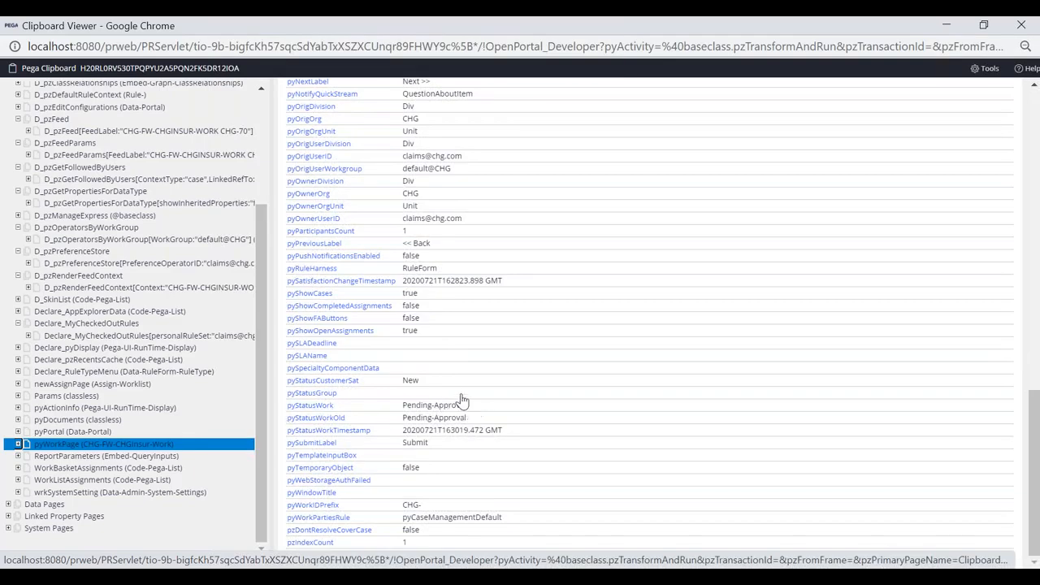
key("alt+Tab")
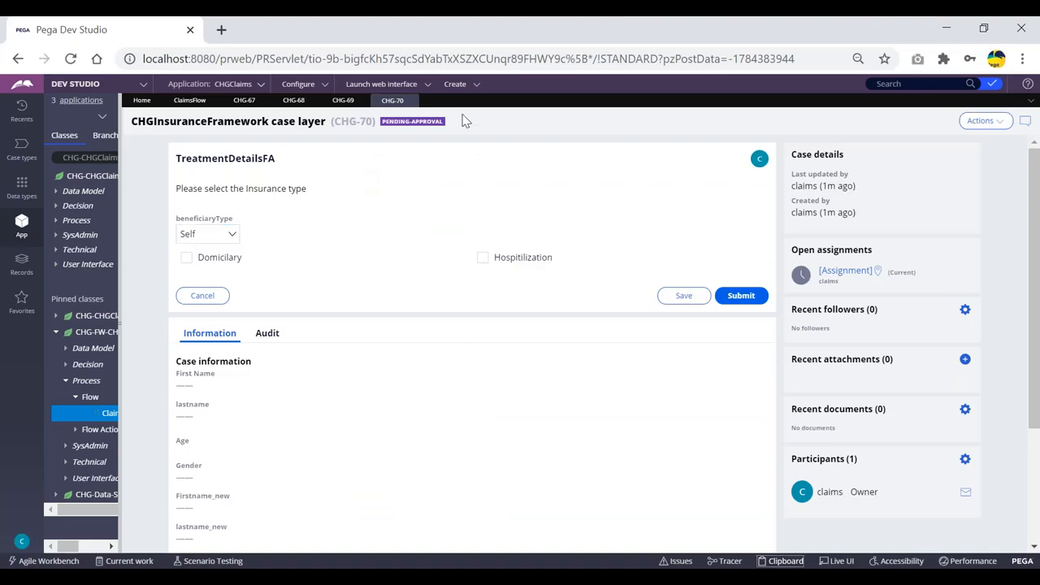
Close the newest case, list the instances of CHG-FW-CHGInsur-Work, and reopen that case to review its status and available actions
left_click(408, 101)
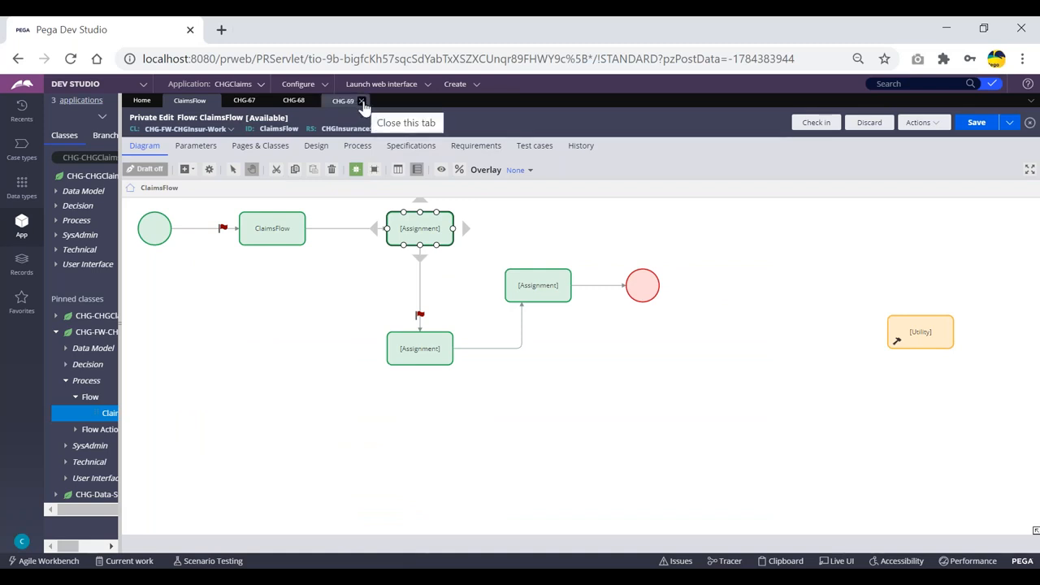
left_click_drag(120, 200, 210, 201)
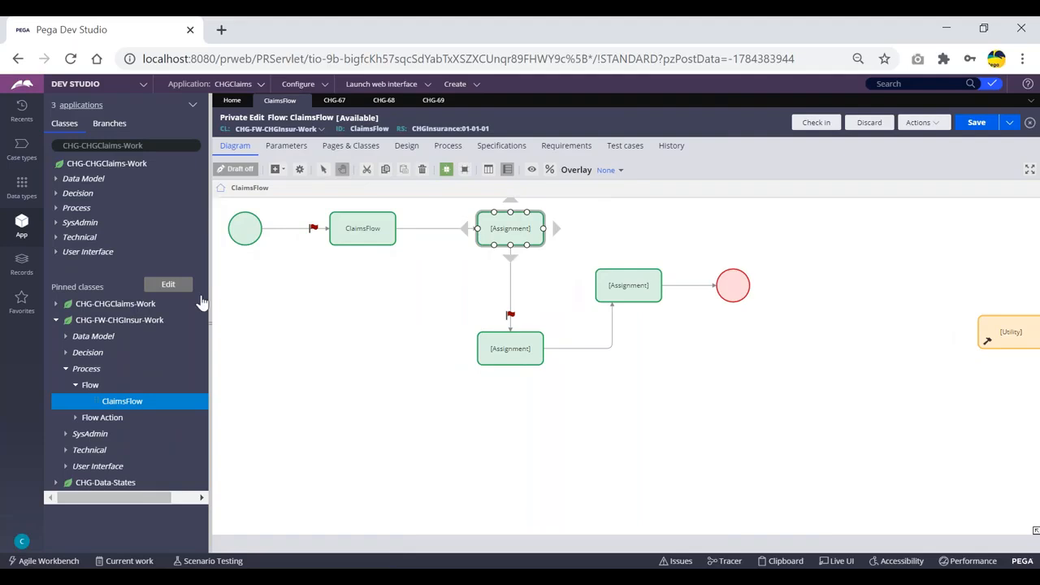
left_click(105, 321)
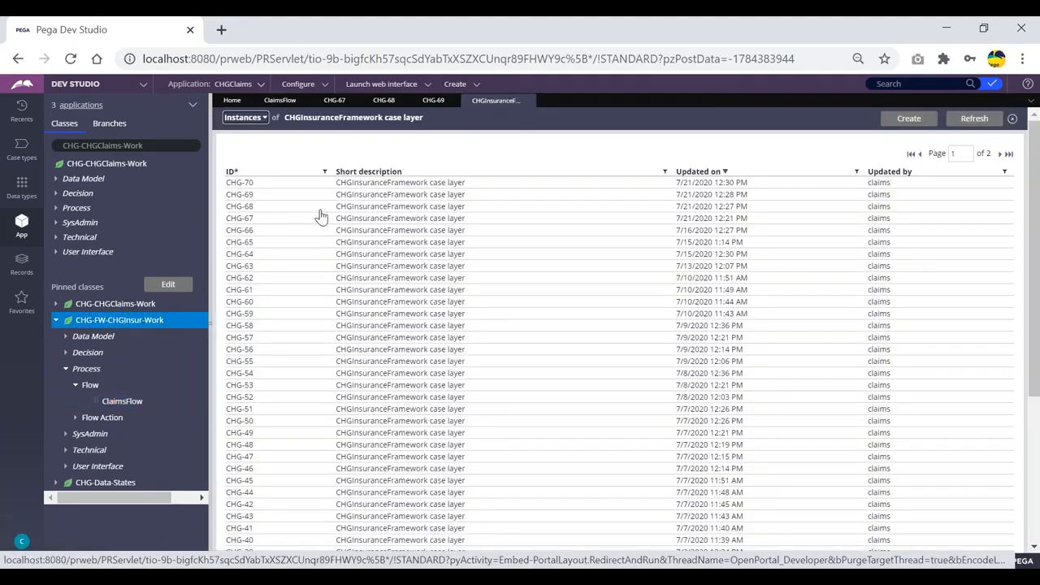
left_click(359, 190)
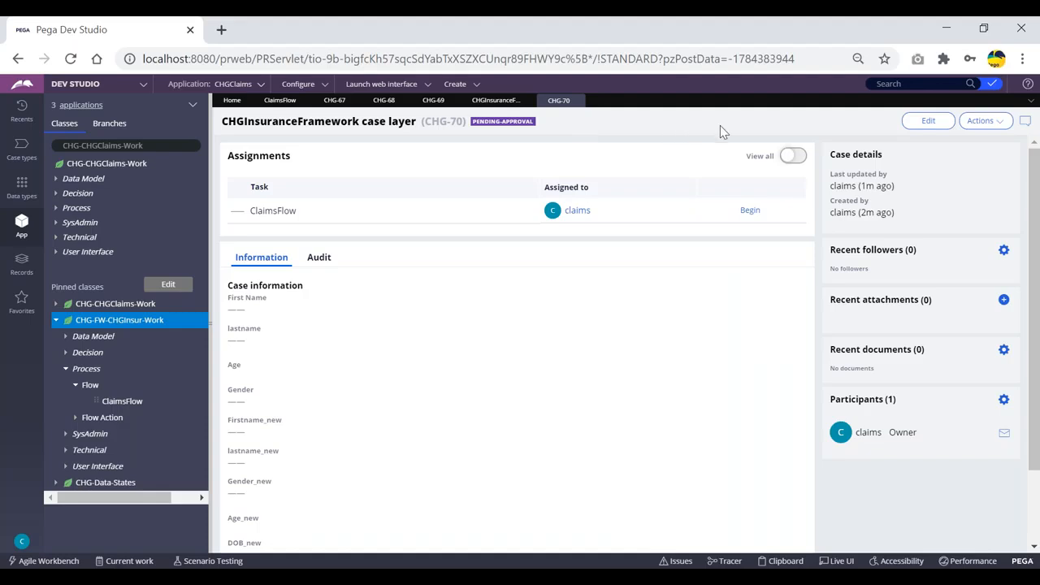
left_click(987, 122)
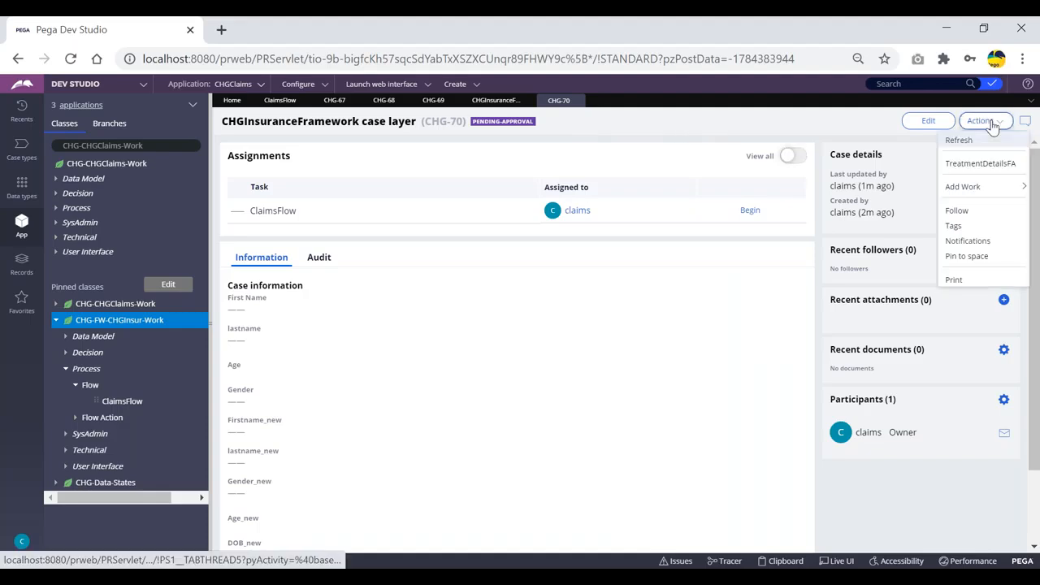
left_click(733, 126)
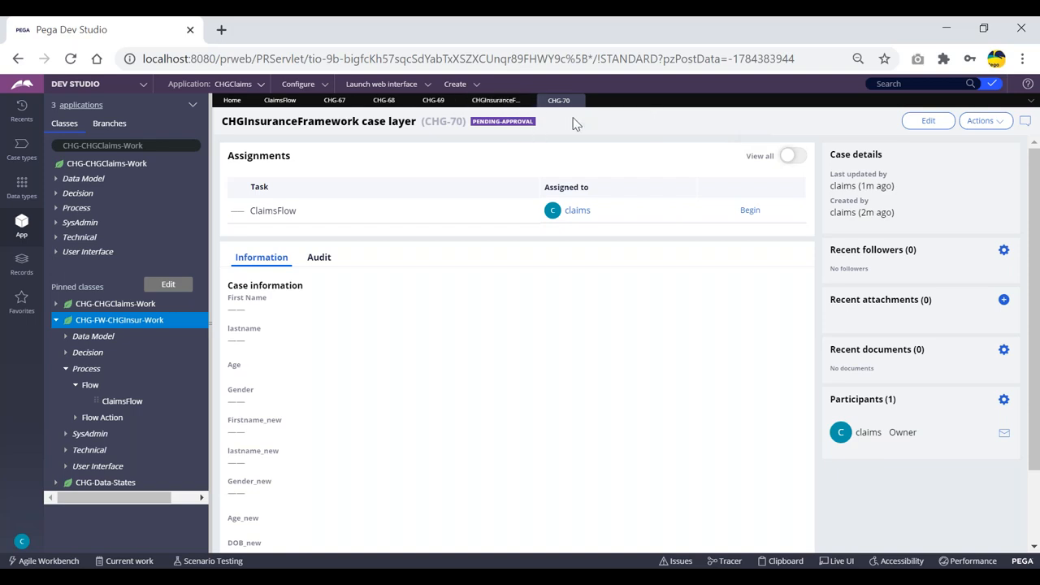
Clear the case status of the ClaimsFlow assignment in the flow diagram
left_click(278, 101)
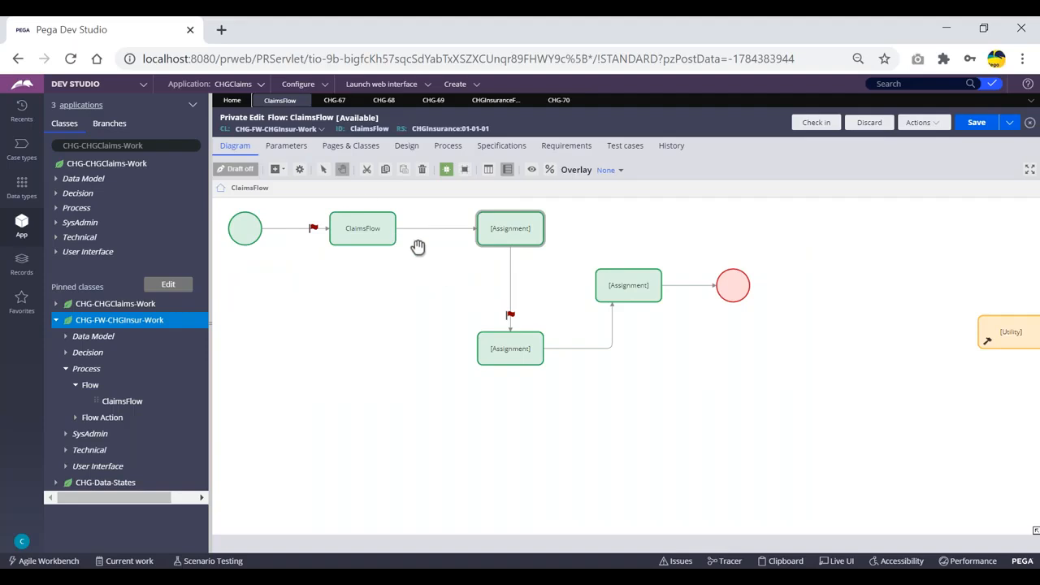
left_click(344, 230)
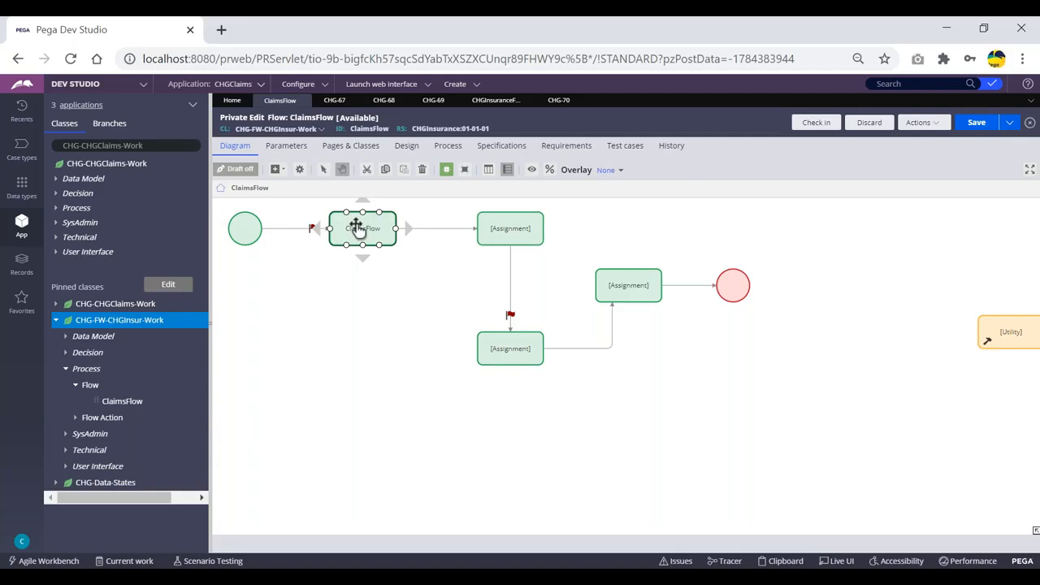
double_click(357, 226)
scroll(543, 350, "down", 5)
scroll(552, 347, "down", 3)
left_click(497, 284)
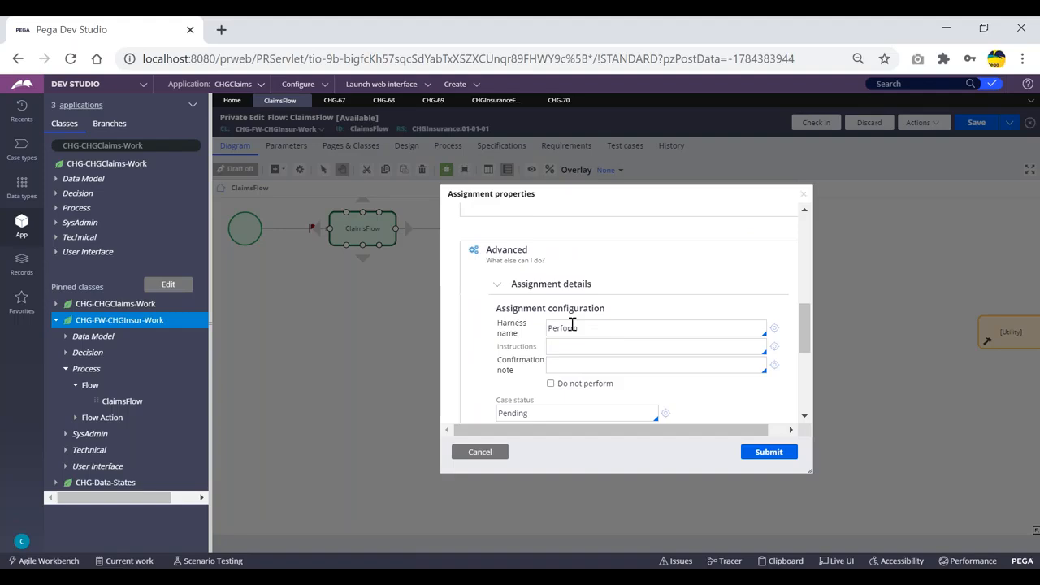
scroll(575, 361, "down", 1)
left_click(547, 330)
key("BackSpace")
left_click(767, 452)
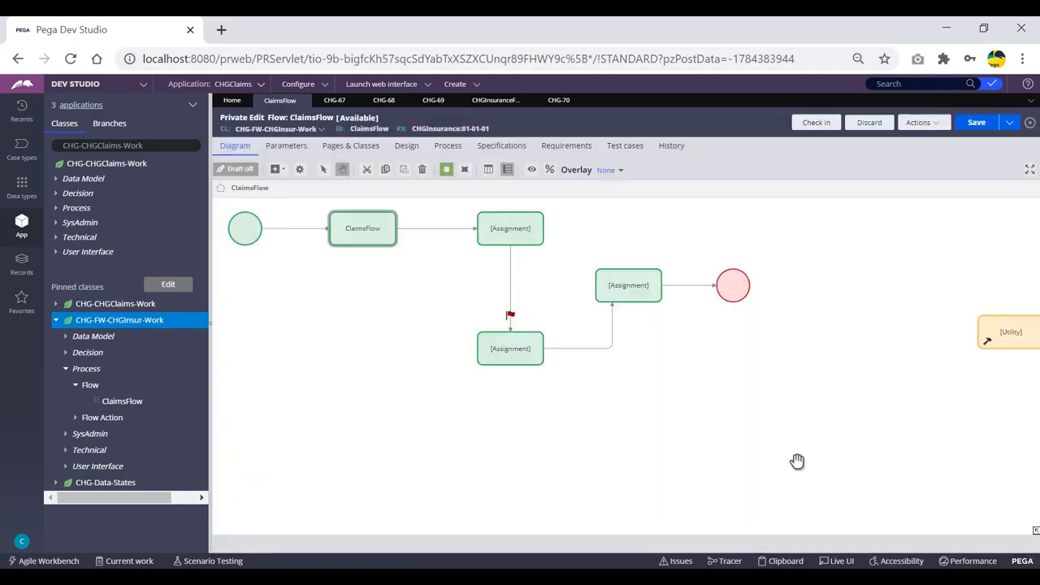
Clear the case status of the [Assignment] shape in the lower row, and save the flow
left_click(521, 350)
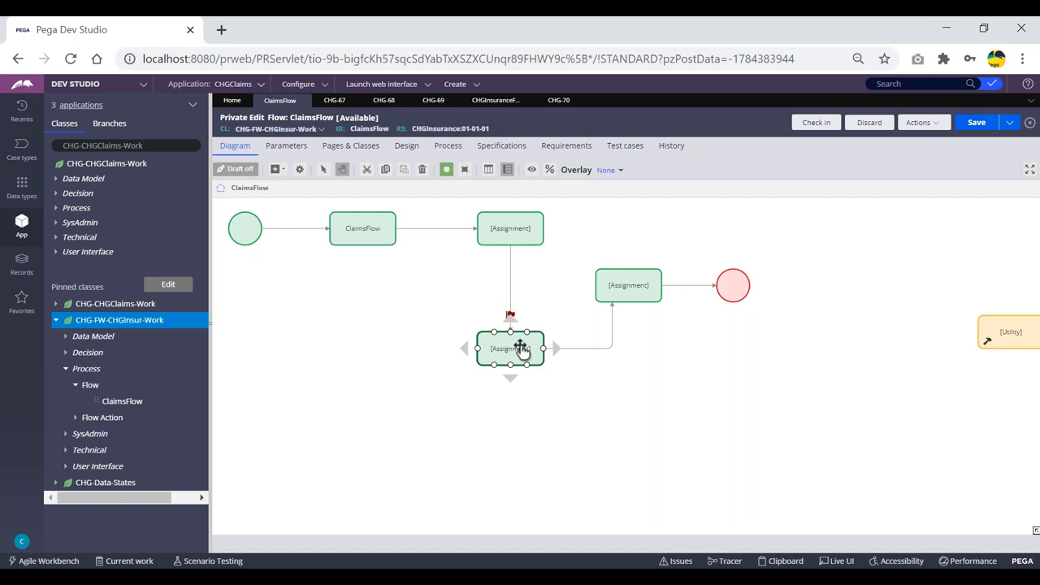
double_click(521, 349)
scroll(538, 357, "down", 5)
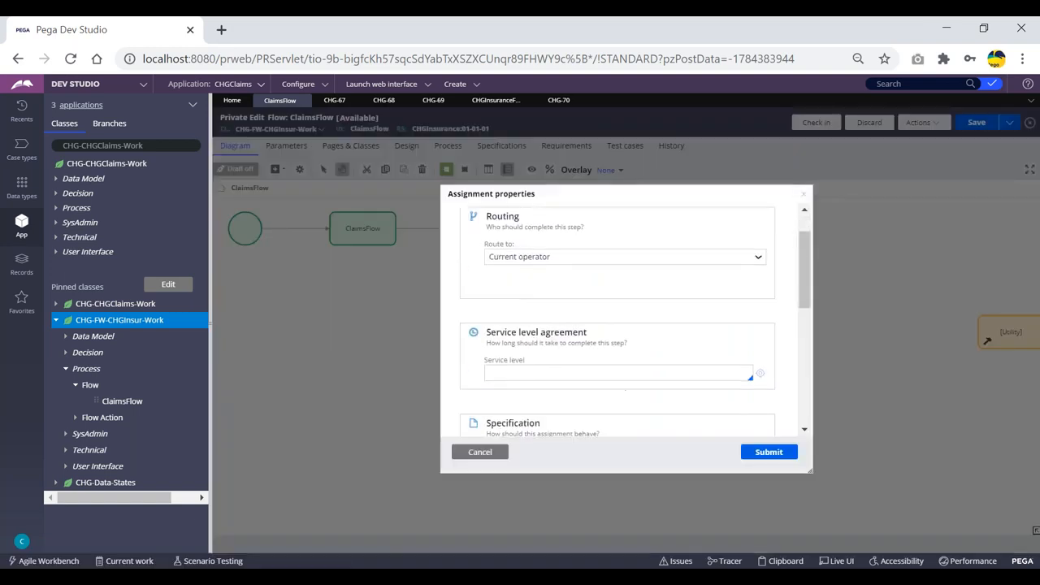
left_click(499, 352)
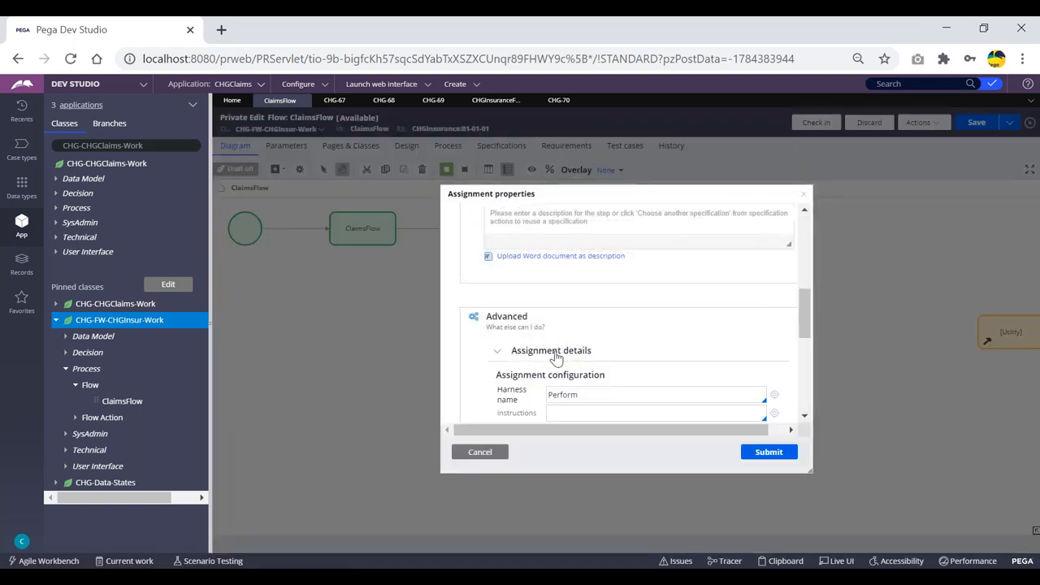
scroll(561, 333, "down", 3)
left_click(616, 231)
triple_click(565, 318)
key("BackSpace")
left_click(780, 460)
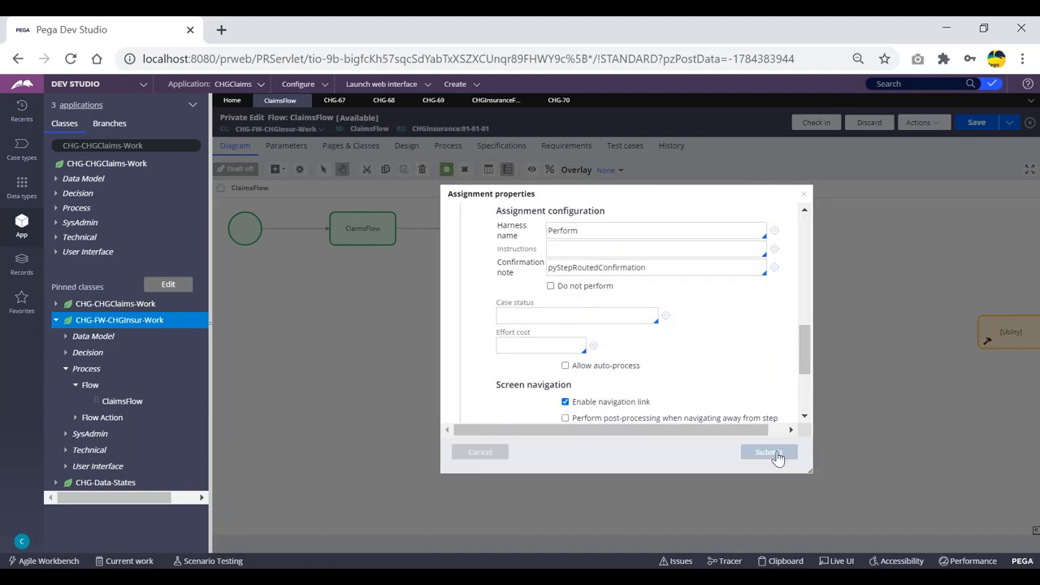
left_click(979, 127)
Create a new ClaimsFlow case without assignment statuses and compare the status beside its title with the previous case's
left_click(508, 224)
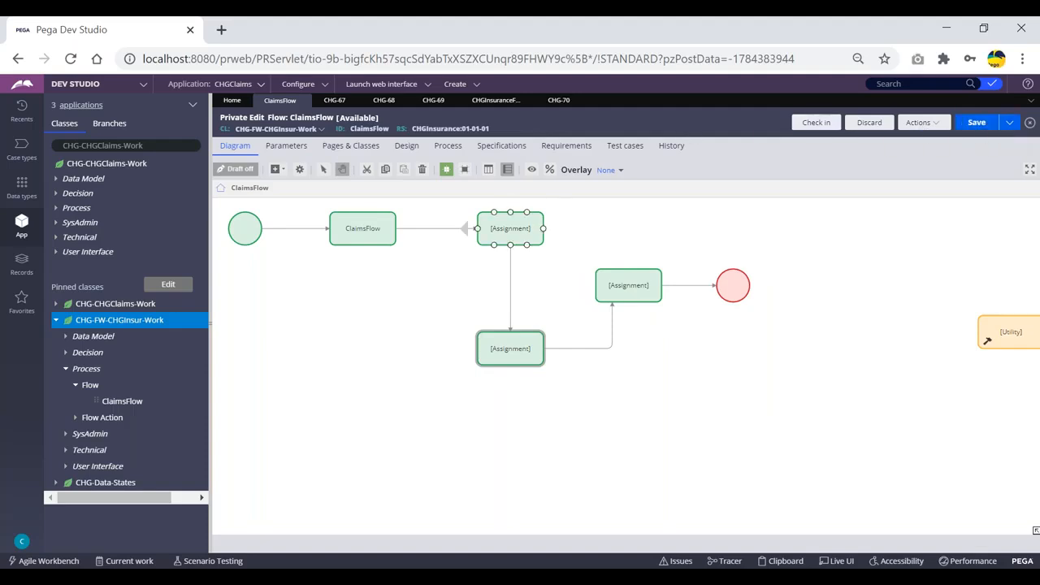
left_click(458, 88)
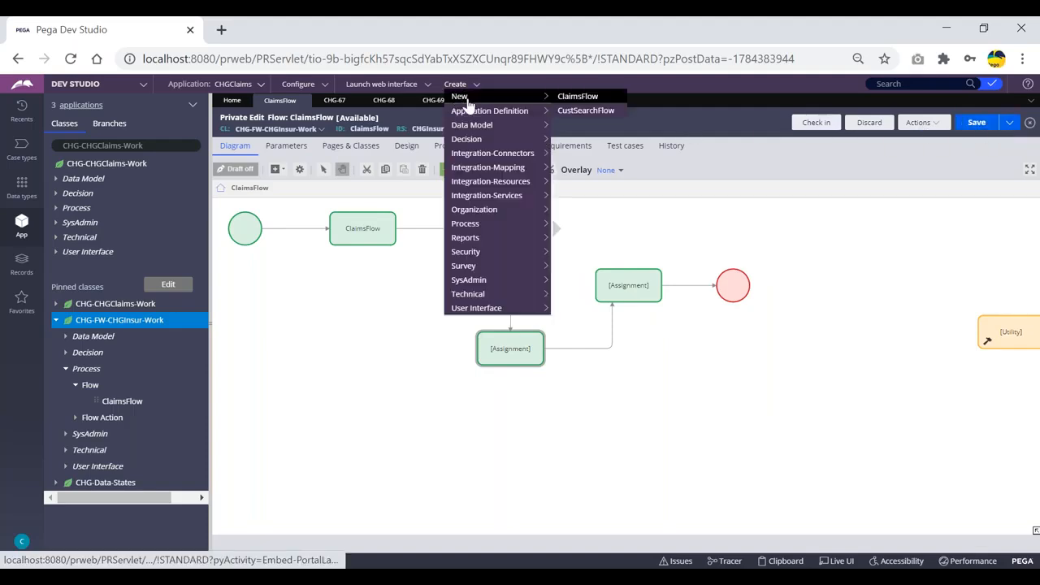
left_click(569, 96)
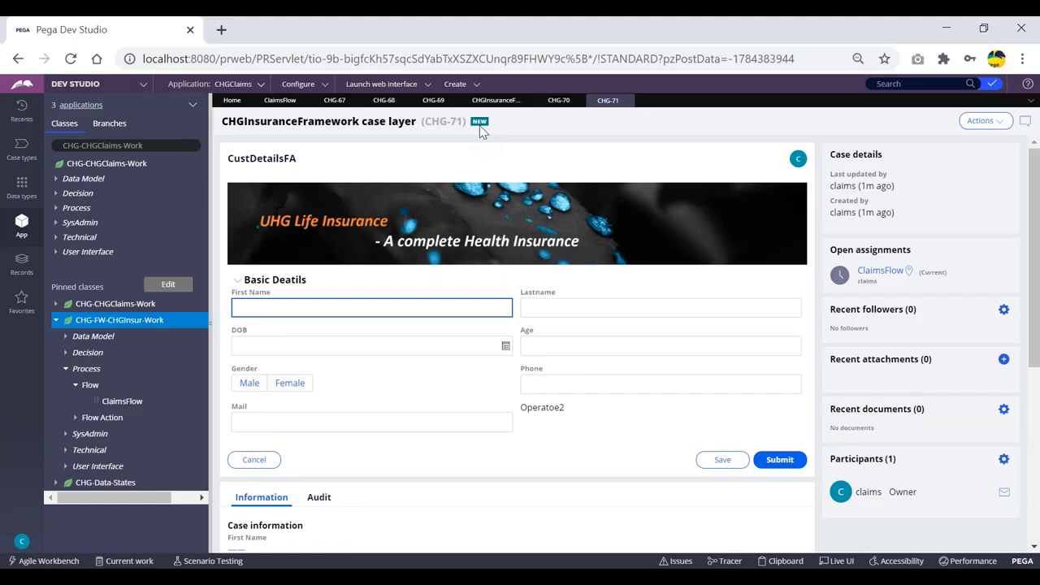
left_click_drag(474, 121, 501, 123)
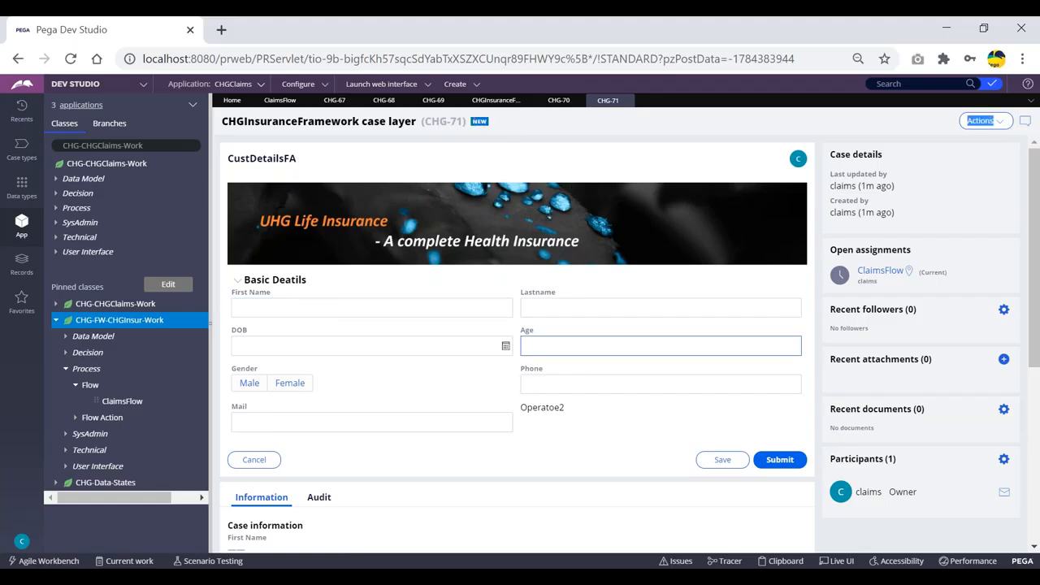
left_click(474, 132)
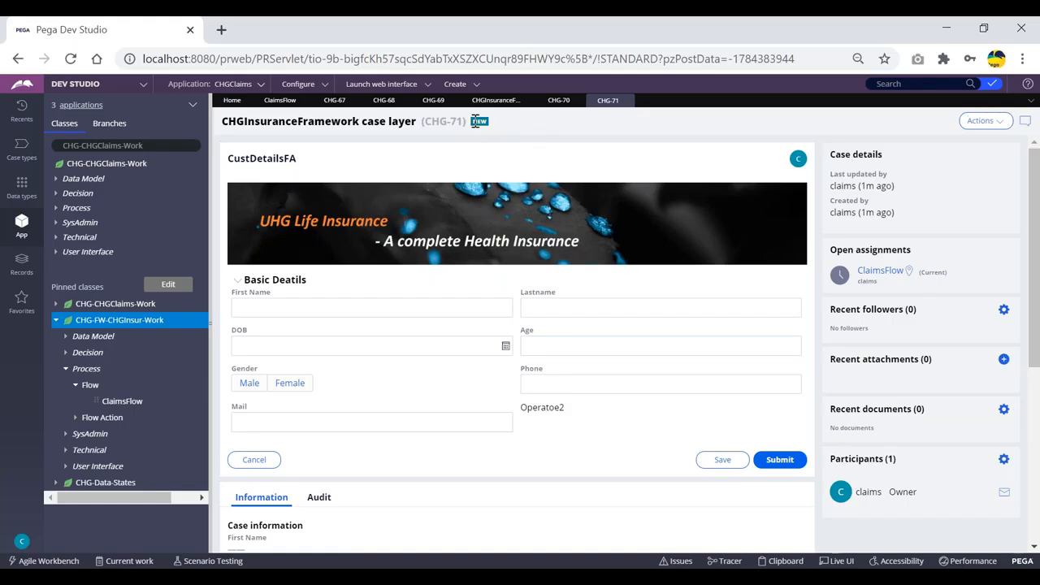
double_click(497, 122)
left_click(524, 124)
left_click(558, 103)
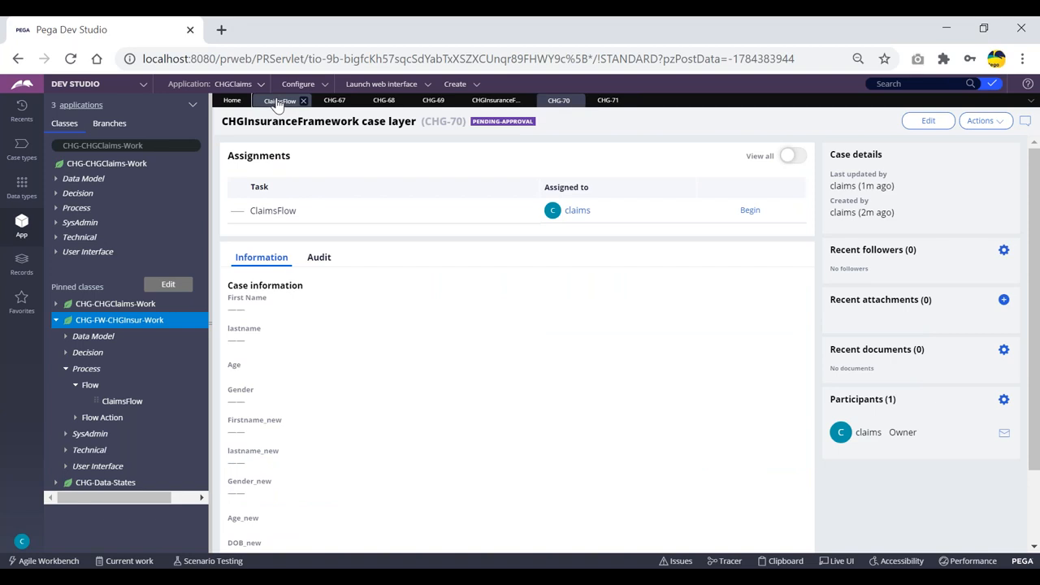
Rearrange the ClaimsFlow diagram so that all assignments and the end shape line up in a single row
left_click(278, 101)
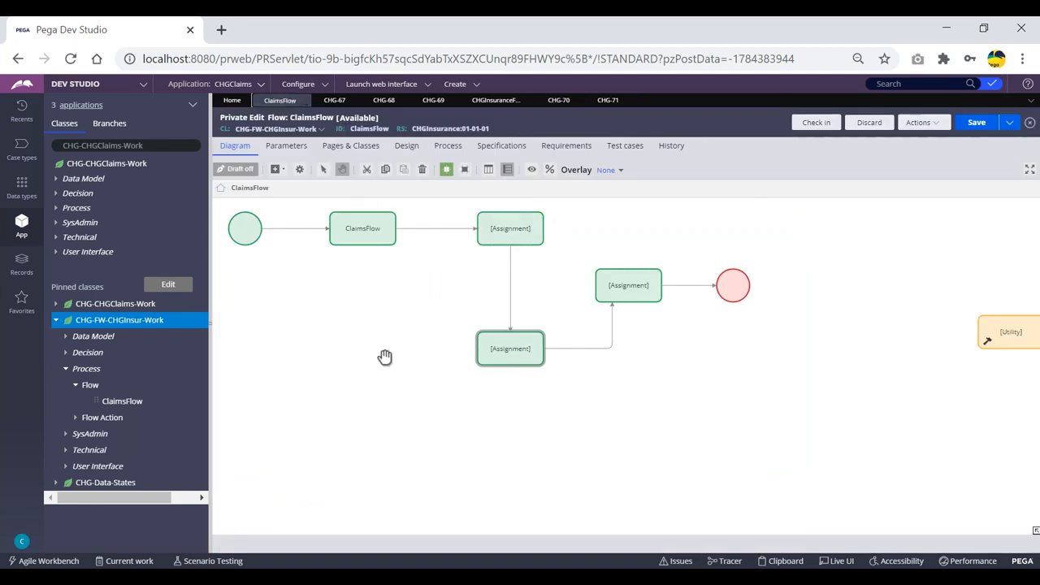
left_click(513, 346)
left_click_drag(513, 346, 738, 228)
left_click_drag(733, 285, 853, 228)
left_click_drag(699, 237, 766, 232)
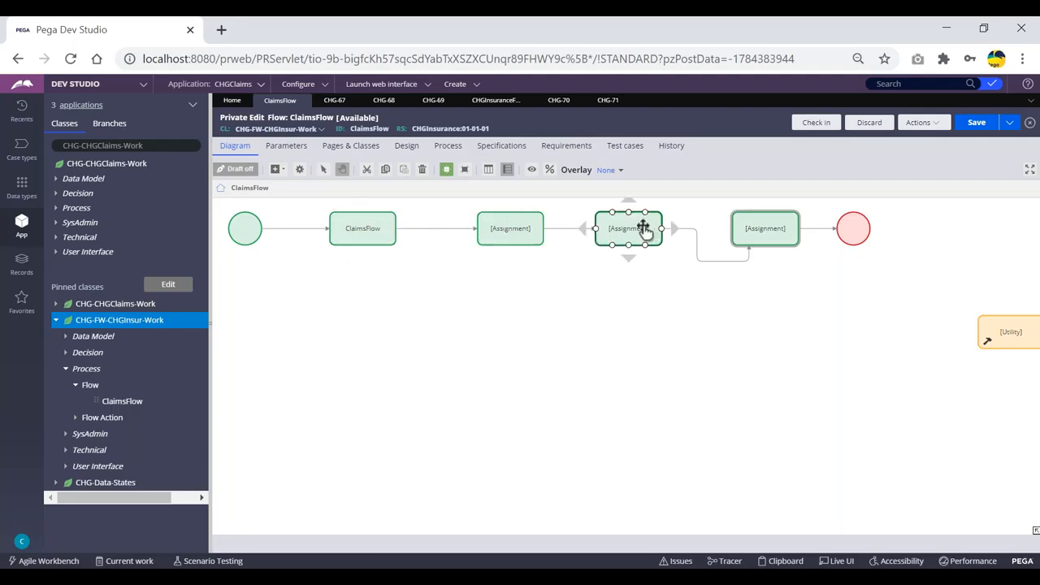
Set the start shape's work status to Pending-PolicyOverride and save the ClaimsFlow rule
double_click(248, 232)
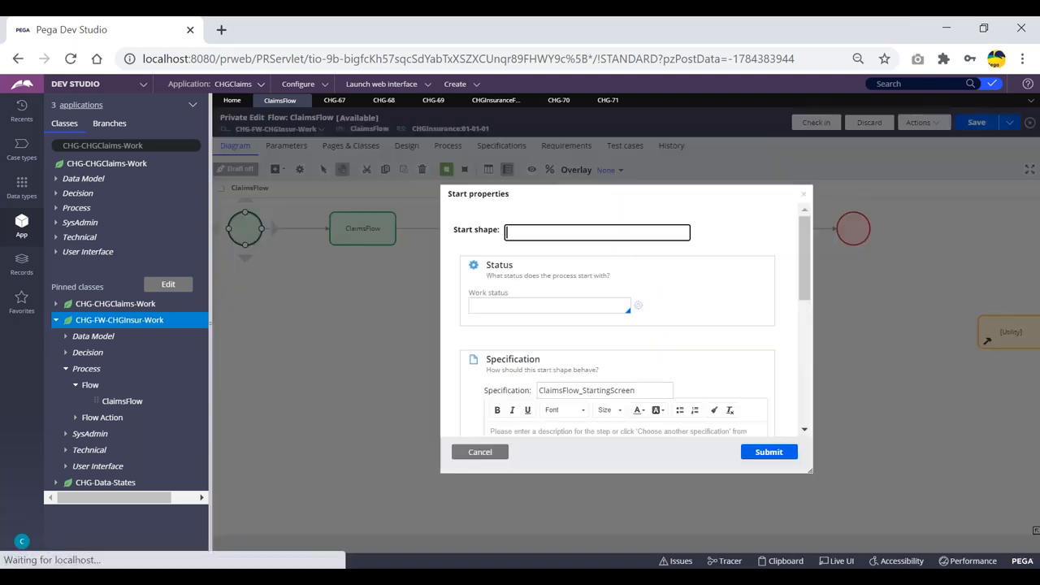
left_click(505, 305)
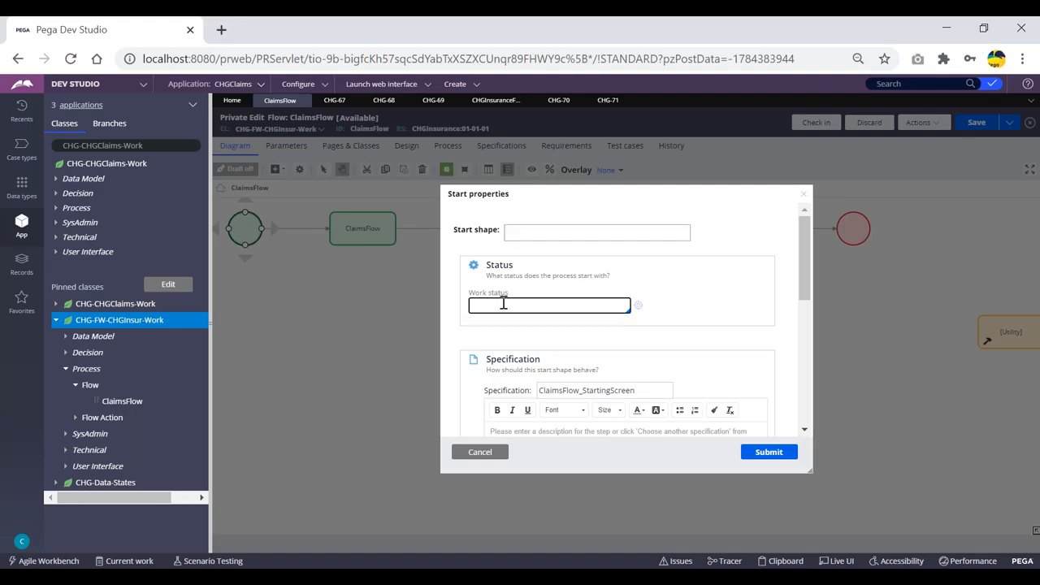
key("Down")
key("Down")
key("Down")
key("Down")
key("Down")
key("Down")
key("Down")
key("Down")
key("Down")
key("Down")
key("Return")
left_click(768, 451)
left_click(381, 223)
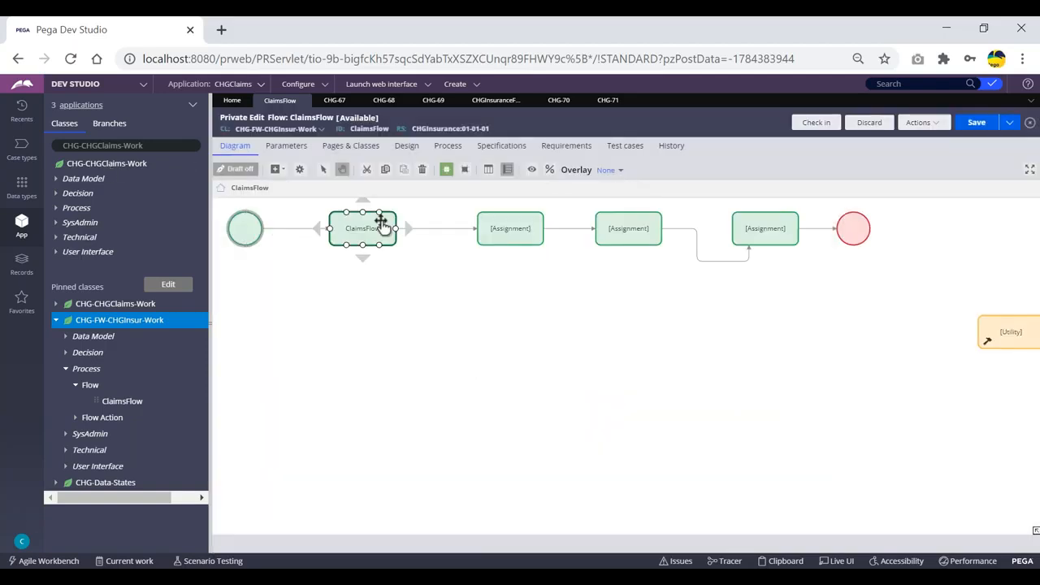
left_click(996, 126)
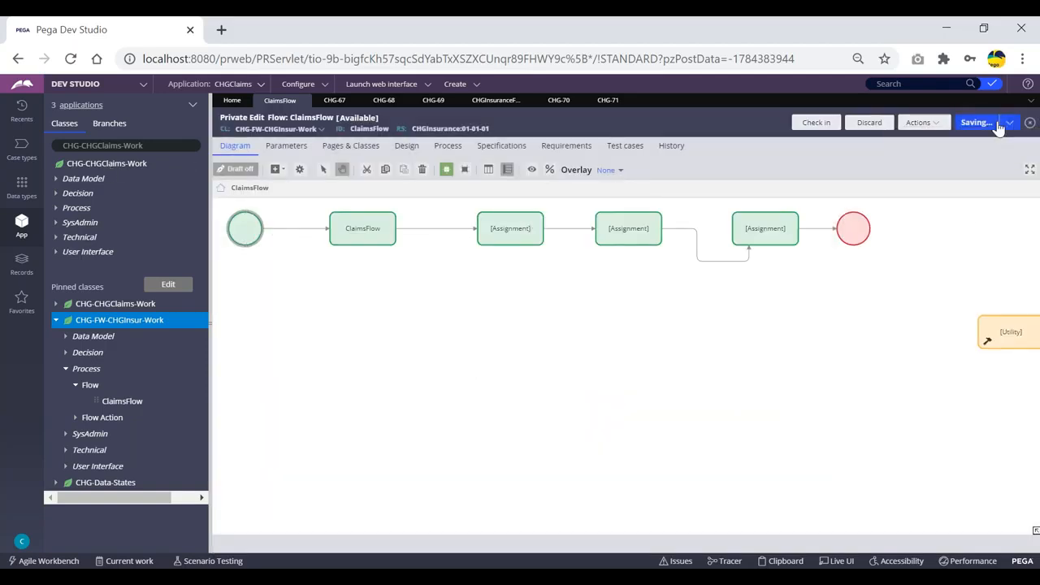
Create a new ClaimsFlow case, submit its CustDetailsFA step without entering data, and check the status beside the title on both screens
left_click(460, 84)
mouse_move(496, 96)
left_click(577, 97)
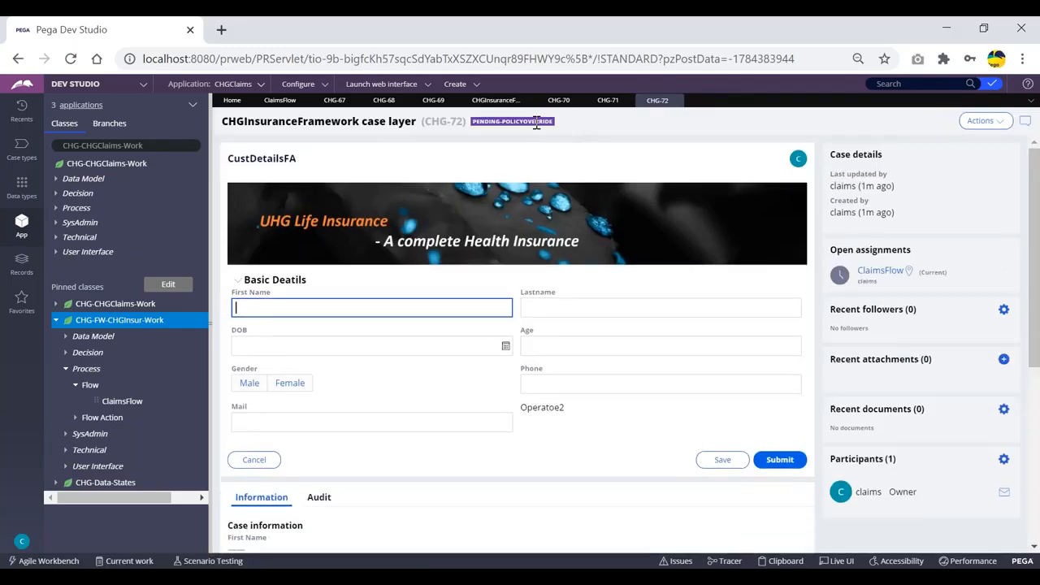
left_click_drag(473, 121, 557, 122)
left_click(777, 462)
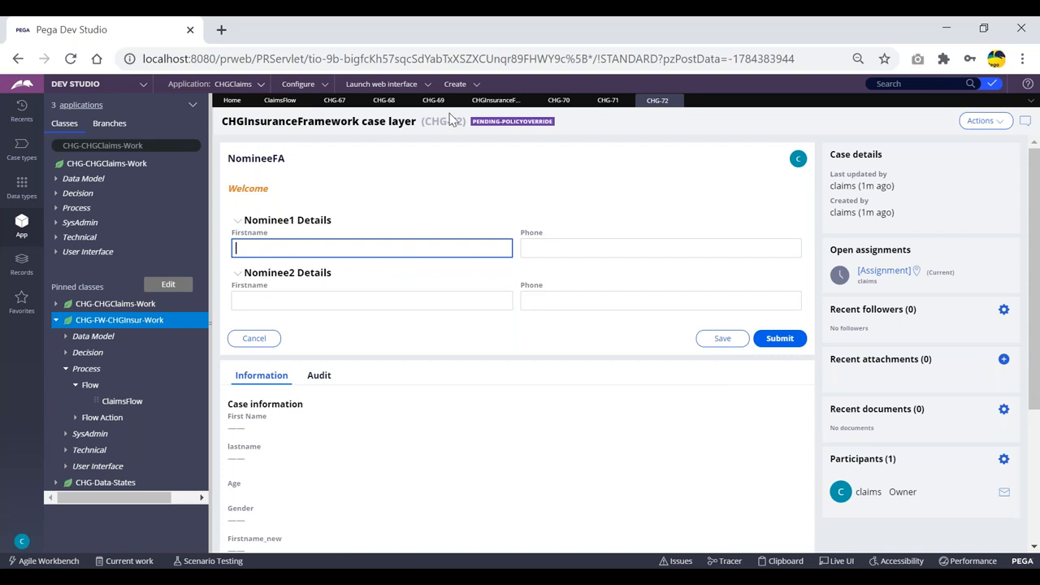
left_click_drag(475, 124, 575, 123)
left_click(575, 123)
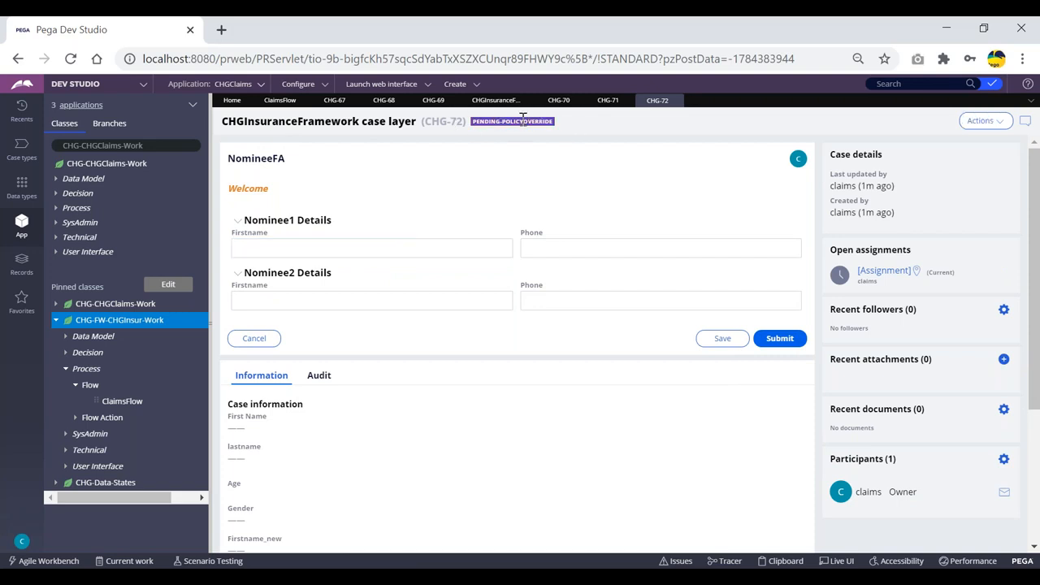
Review the start shape and each assignment in the ClaimsFlow diagram to trace where the case status is set
left_click(279, 100)
left_click(537, 232)
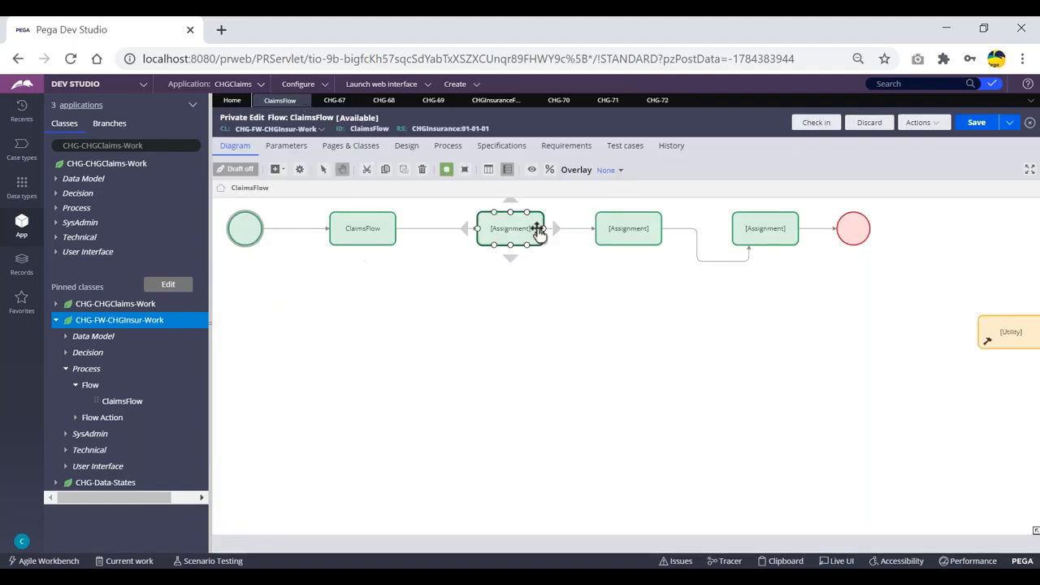
left_click(614, 226)
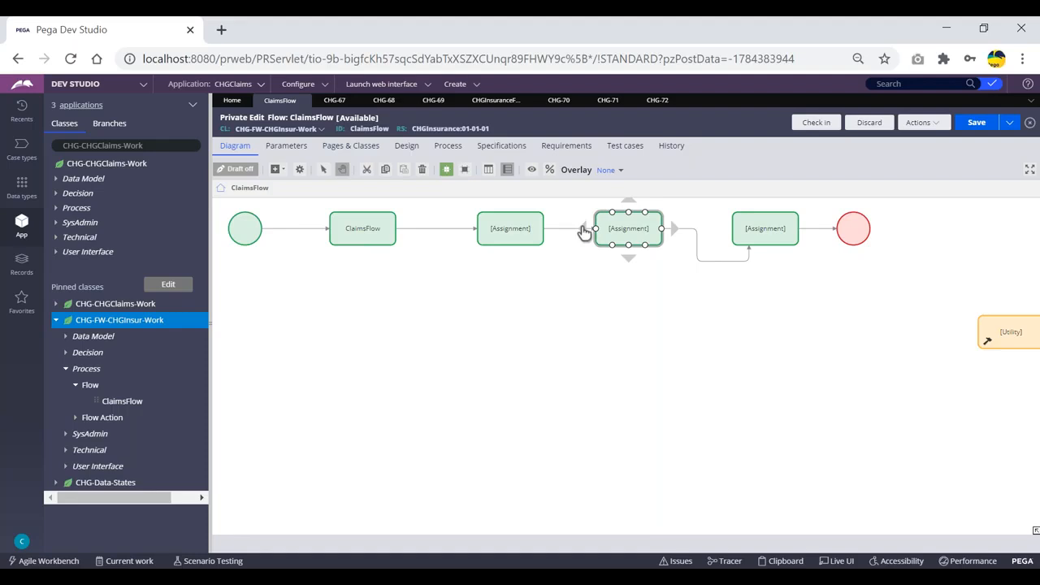
left_click(387, 219)
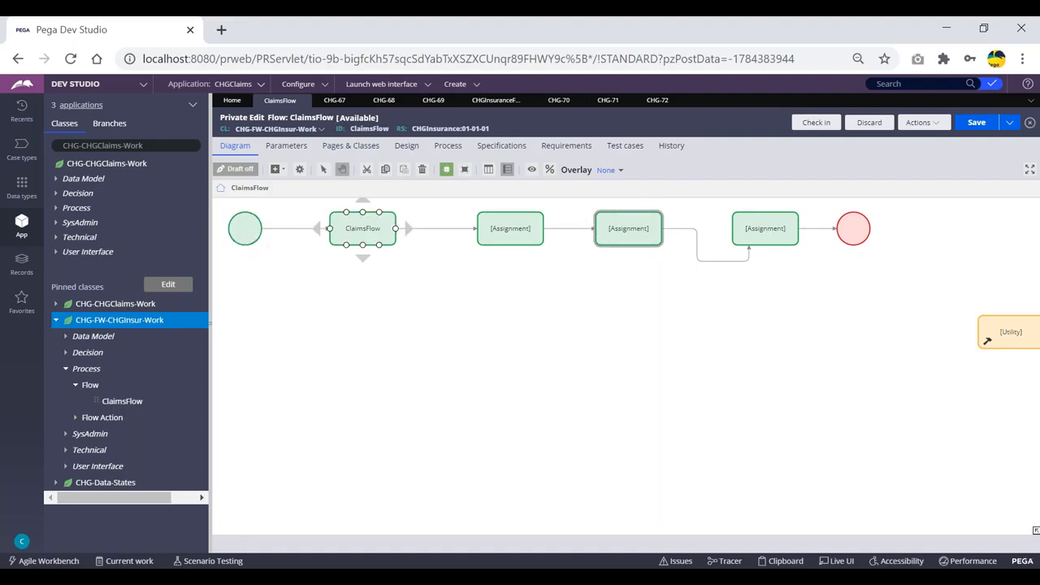
left_click(243, 233)
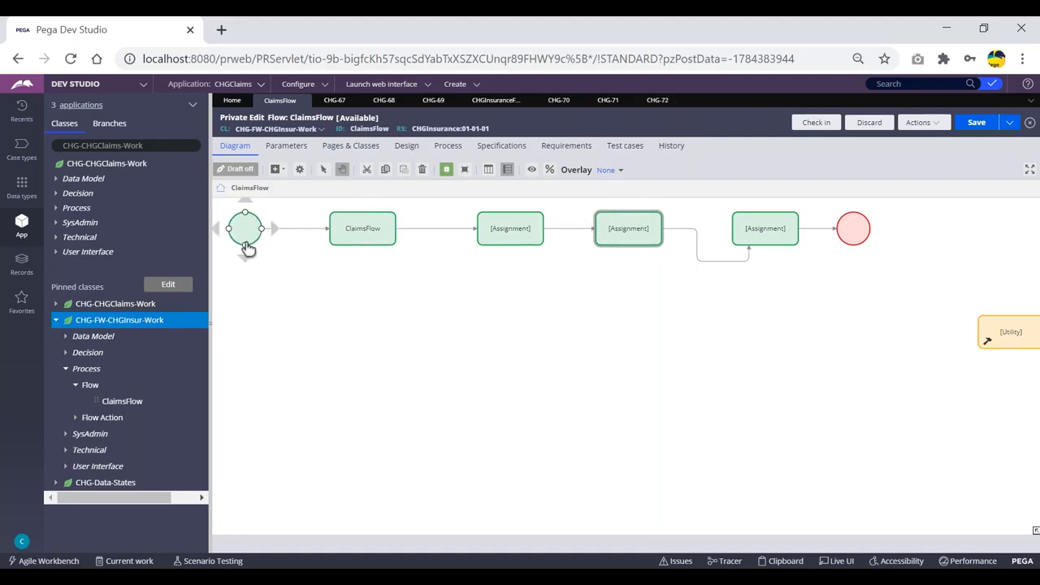
left_click(605, 223)
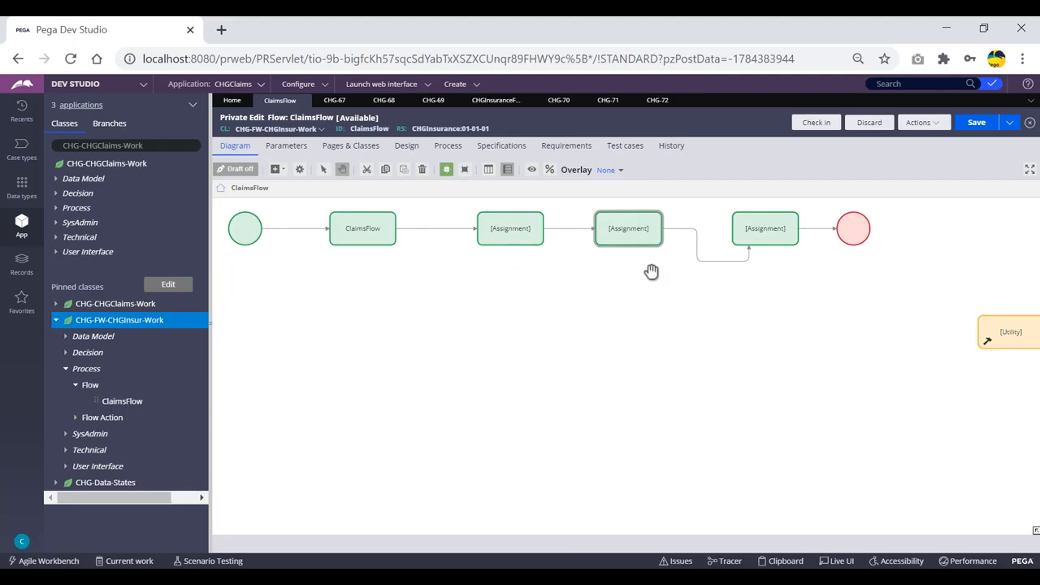
left_click(629, 228)
left_click(638, 284)
left_click_drag(764, 233, 775, 233)
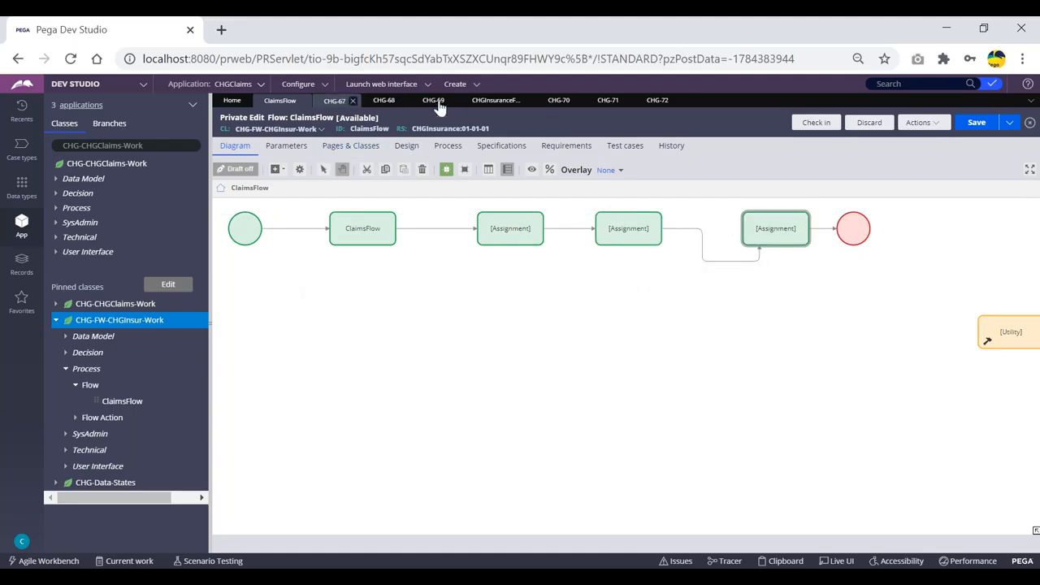
left_click(498, 100)
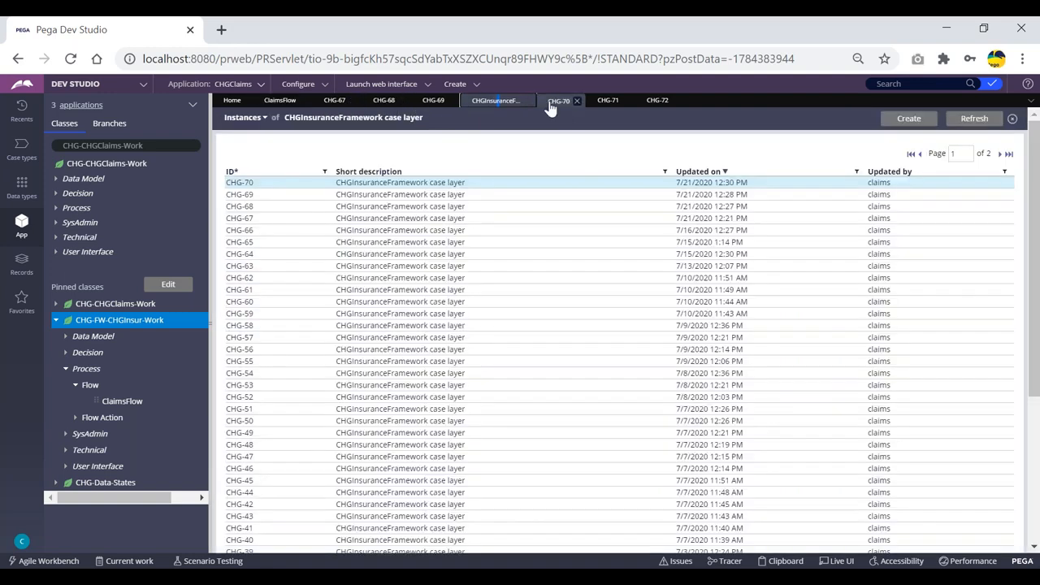
left_click(279, 100)
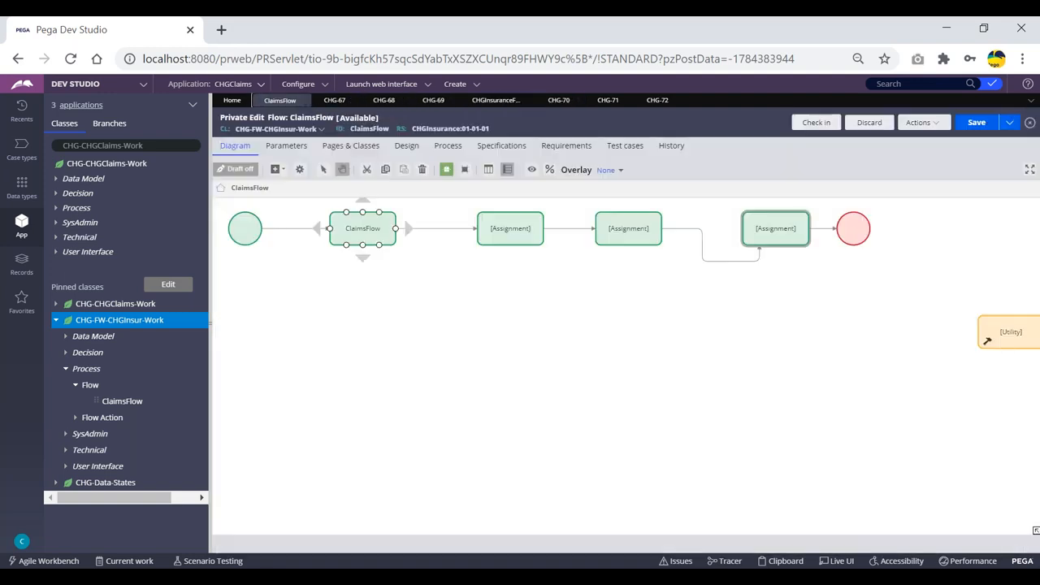
Review the start shape's properties and clear its work status
double_click(250, 227)
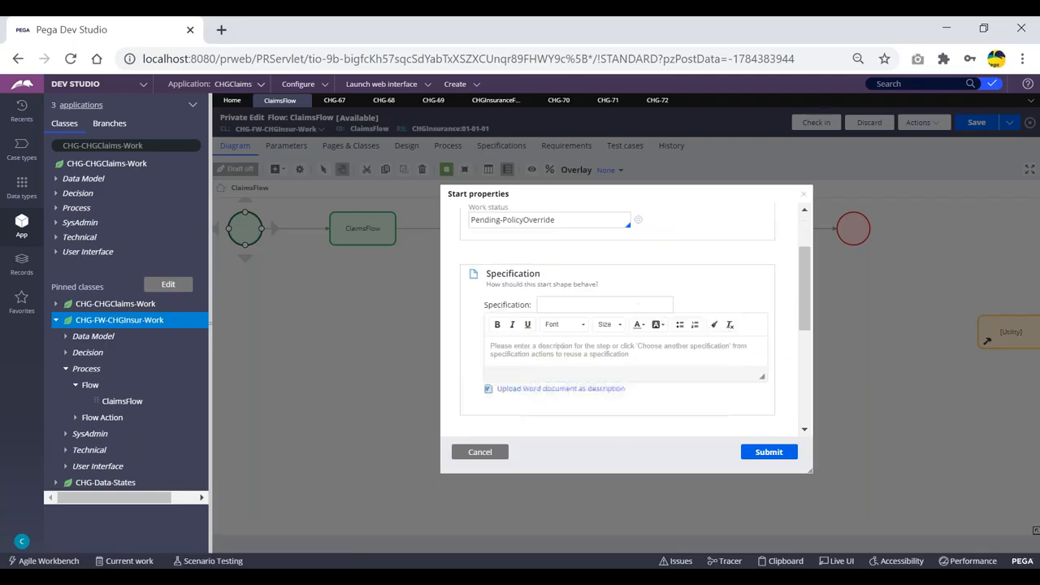
scroll(552, 317, "down", 6)
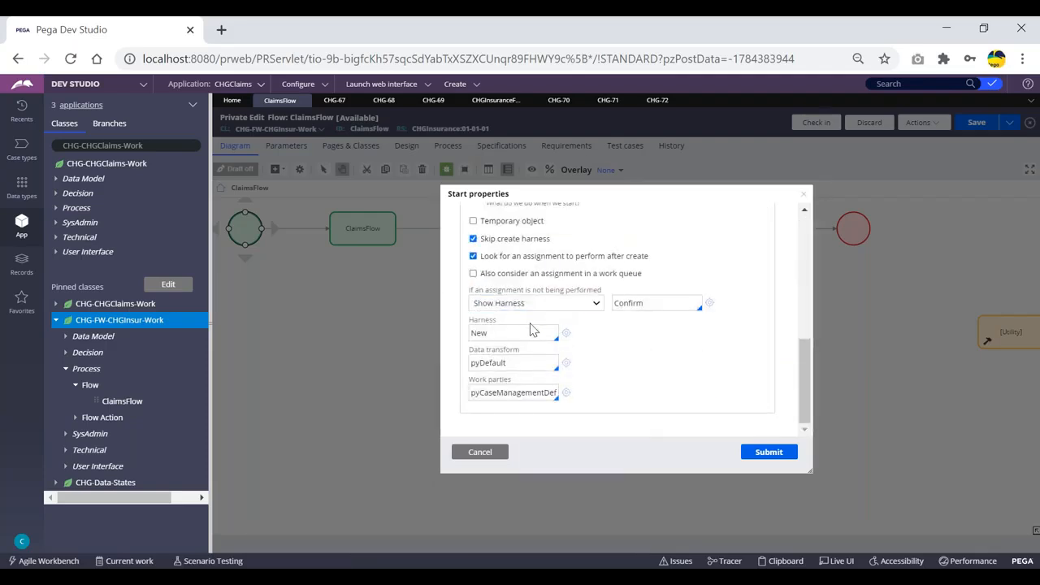
scroll(528, 329, "up", 8)
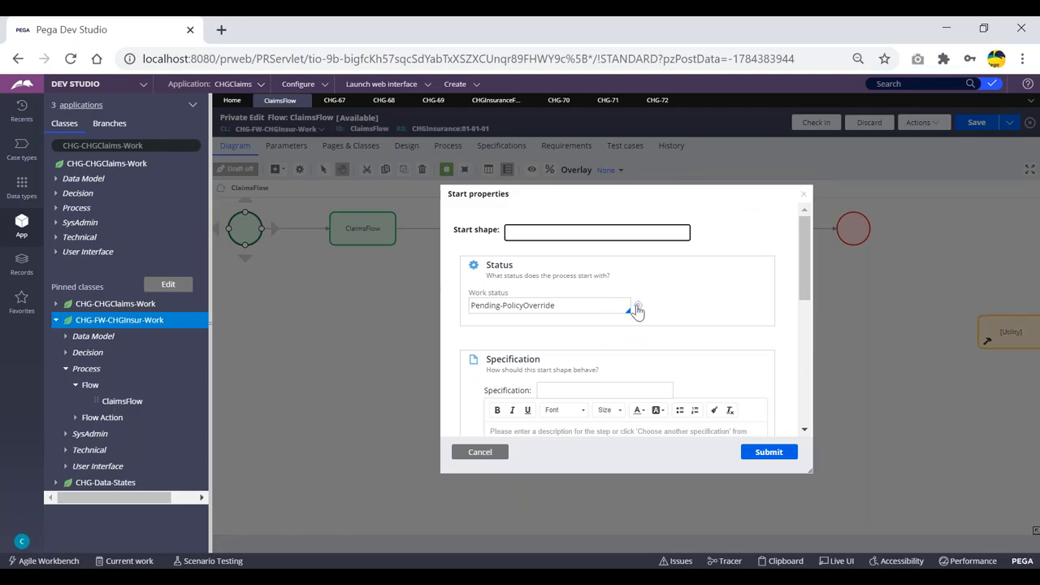
left_click_drag(579, 304, 467, 308)
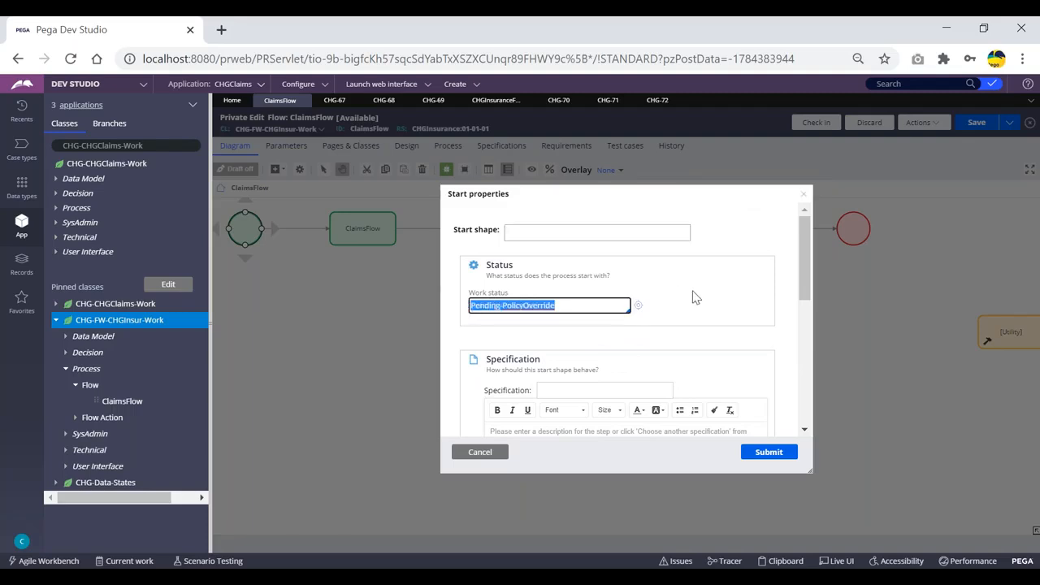
key("BackSpace")
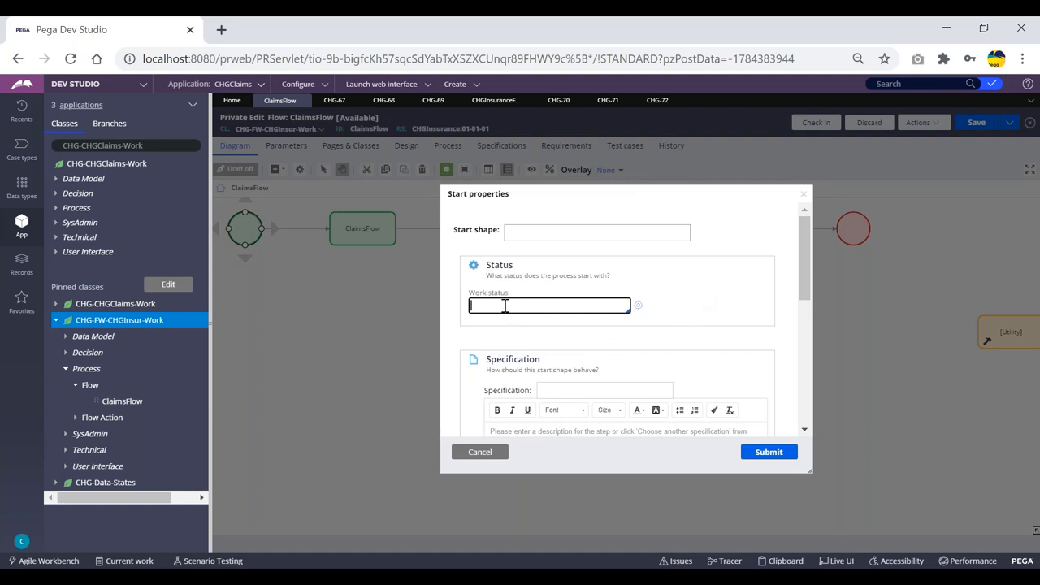
Look through the work statuses offered for the start shape and the rule categories available for creating records
key("Down")
key("Down")
key("Down")
key("Down")
key("Down")
key("Down")
key("Down")
key("Down")
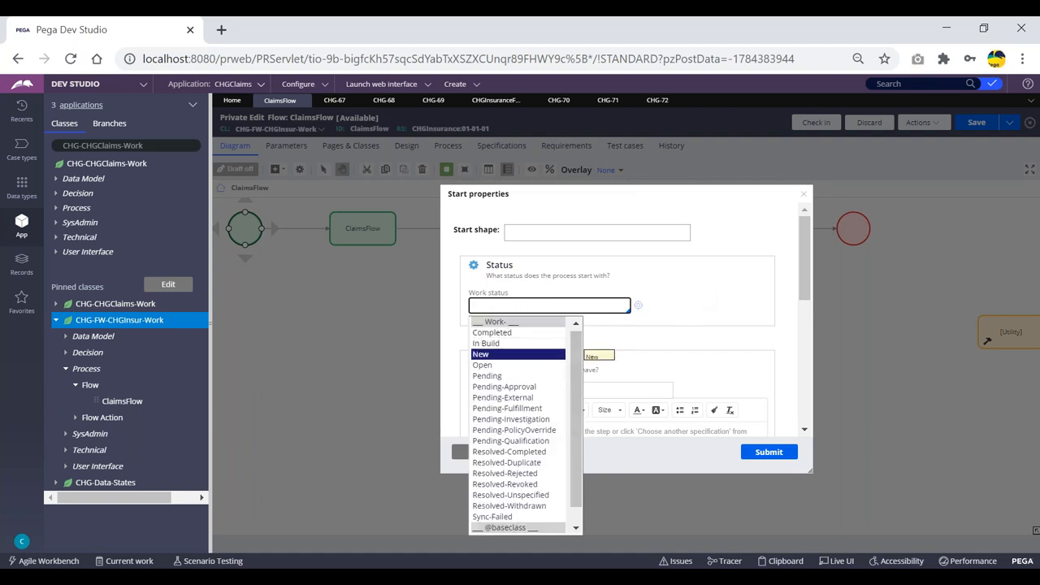
key("Down")
key("Down")
key("Down")
key("Down")
key("Down")
key("Down")
key("Down")
key("Down")
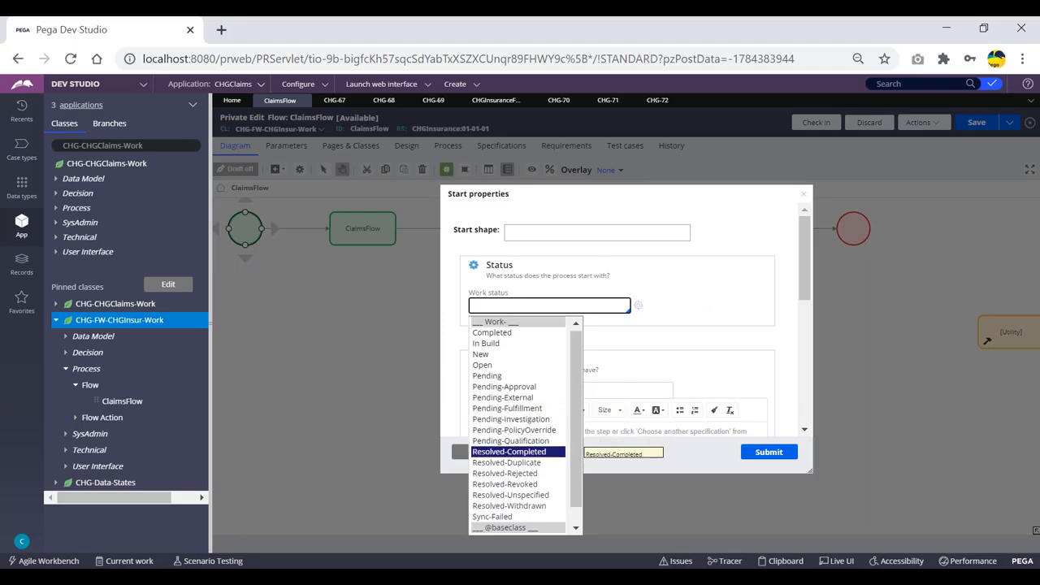
key("Down")
key("Down")
key("Down")
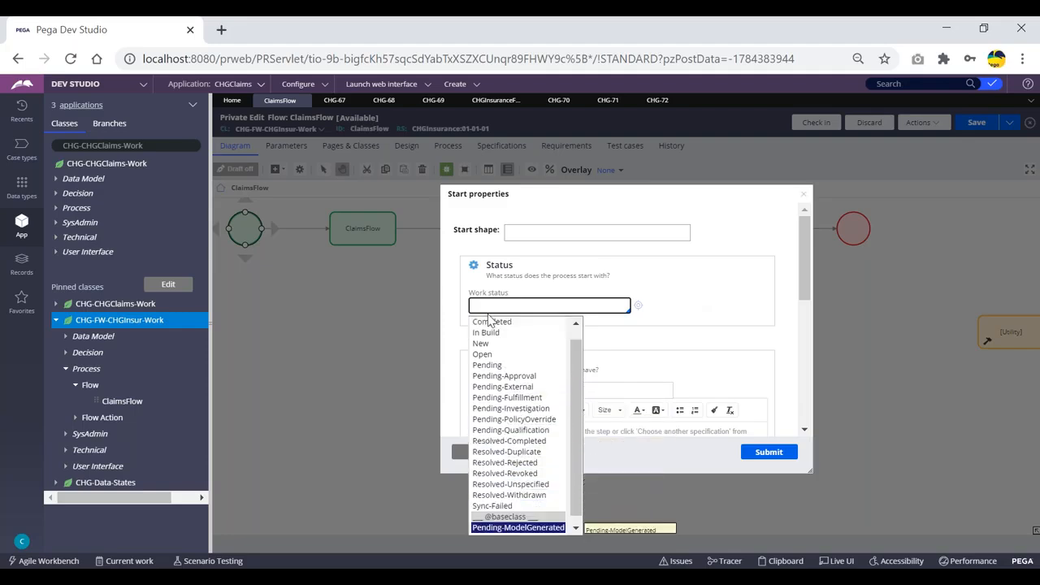
mouse_move(453, 88)
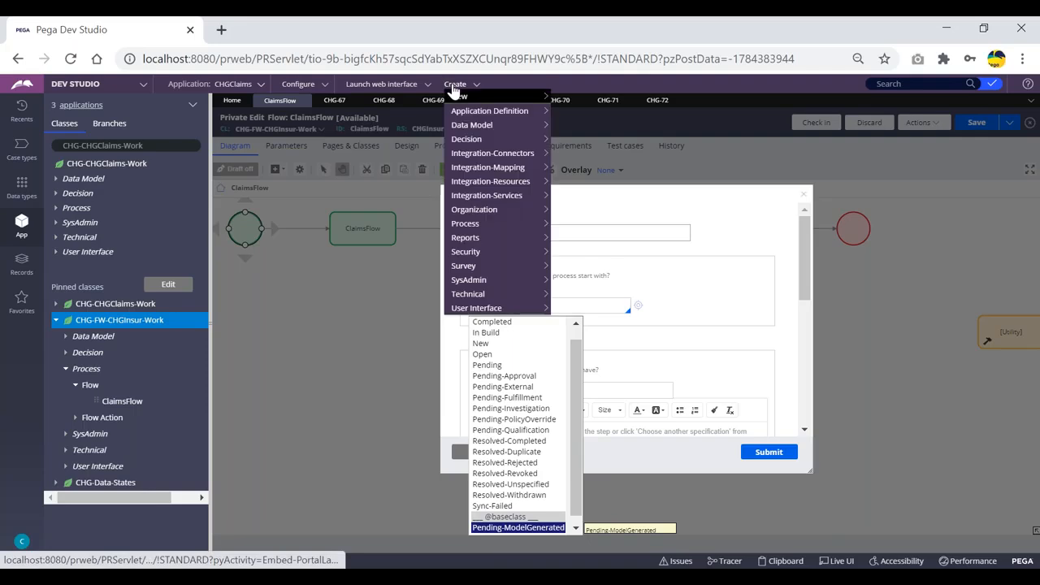
mouse_move(477, 127)
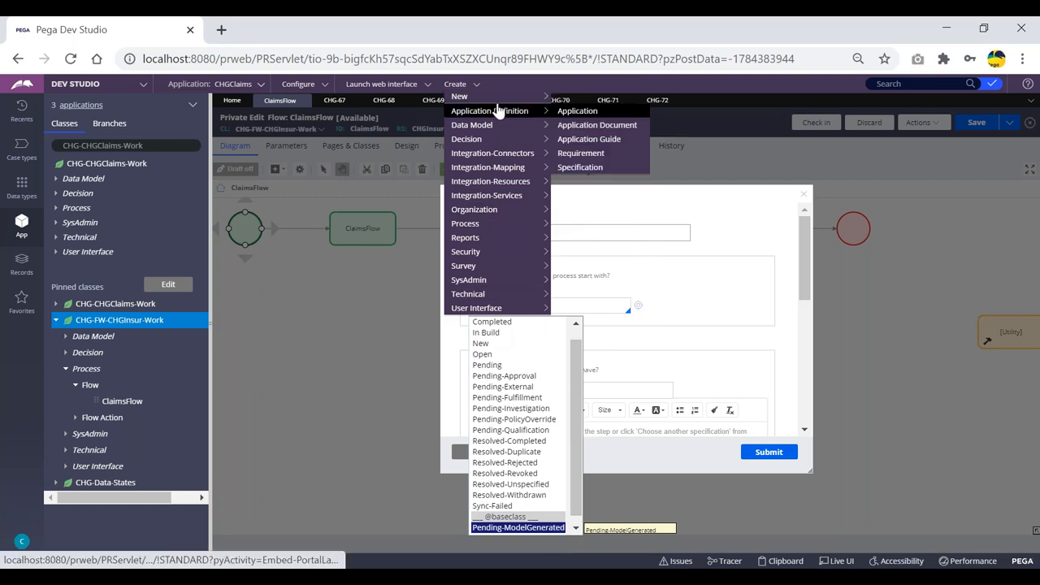
Set the start shape's work status to In Build and open the rule behind that status
left_click(524, 312)
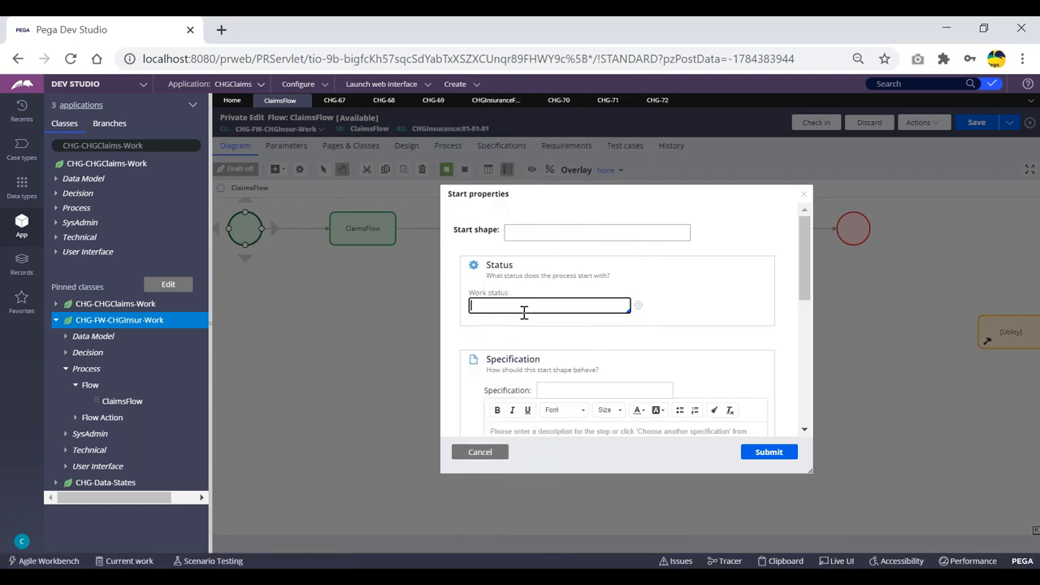
key("Down")
key("Down")
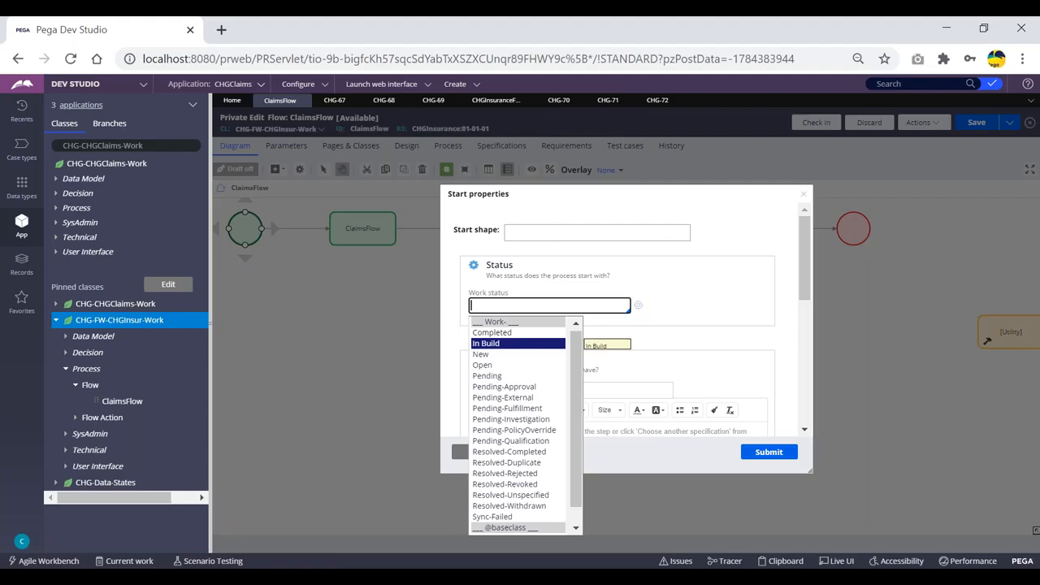
key("Return")
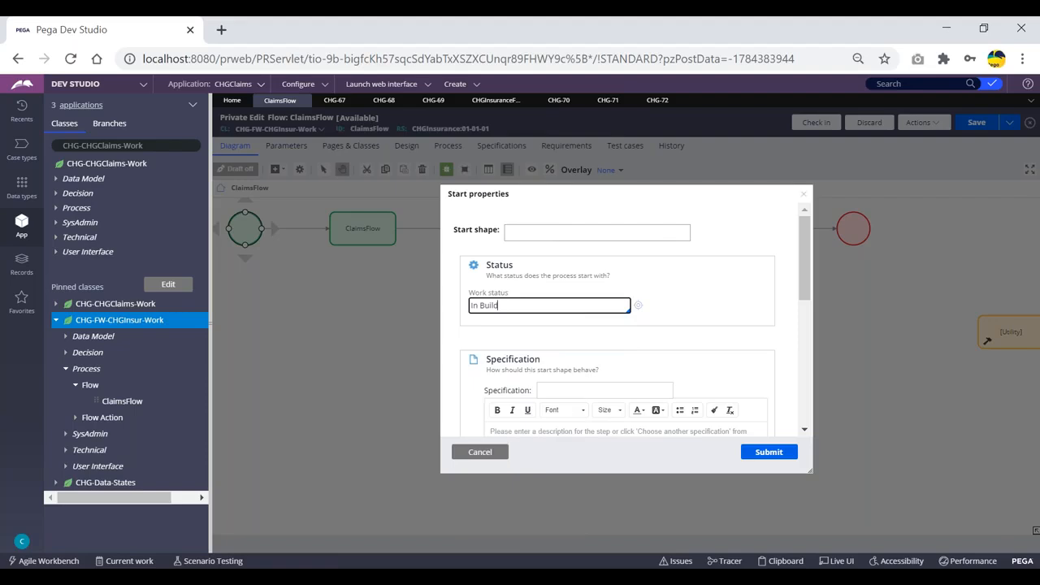
left_click(638, 307)
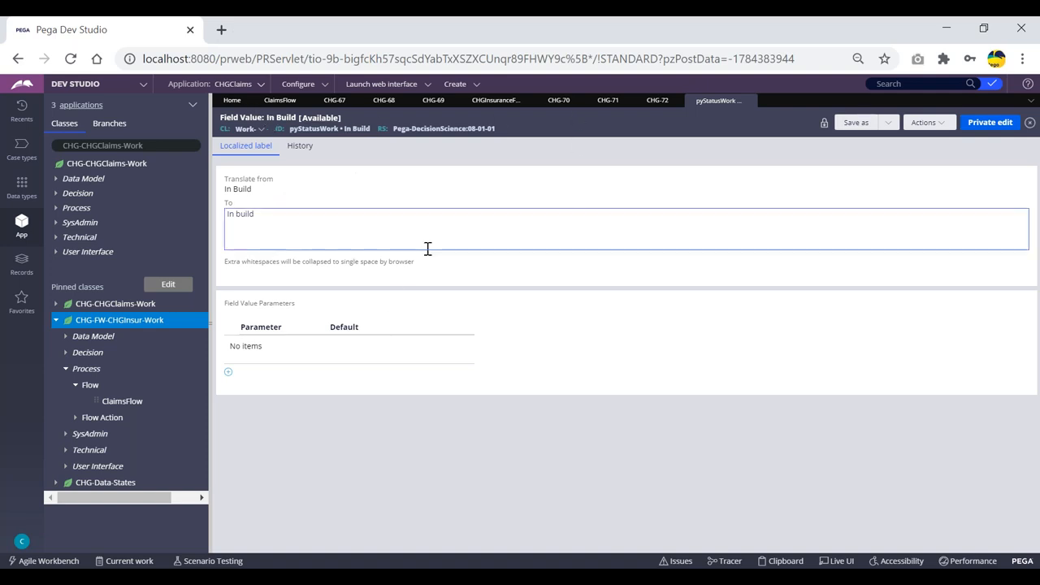
Open the ClaimsFlow flow and the CustDetailsSec section from the class tree and compare the rule types in their headers
left_click(122, 401)
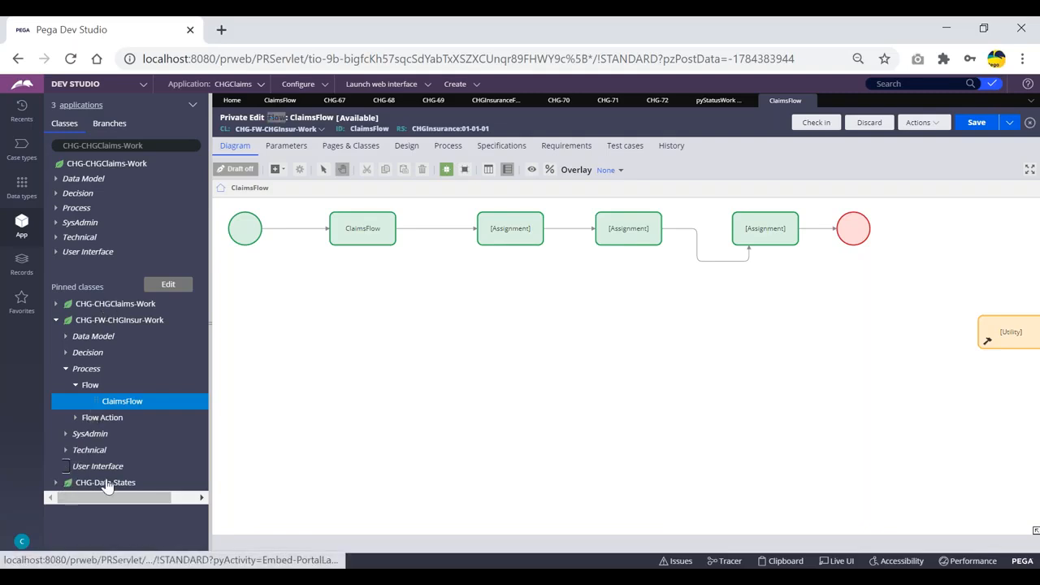
left_click(66, 466)
left_click(77, 499)
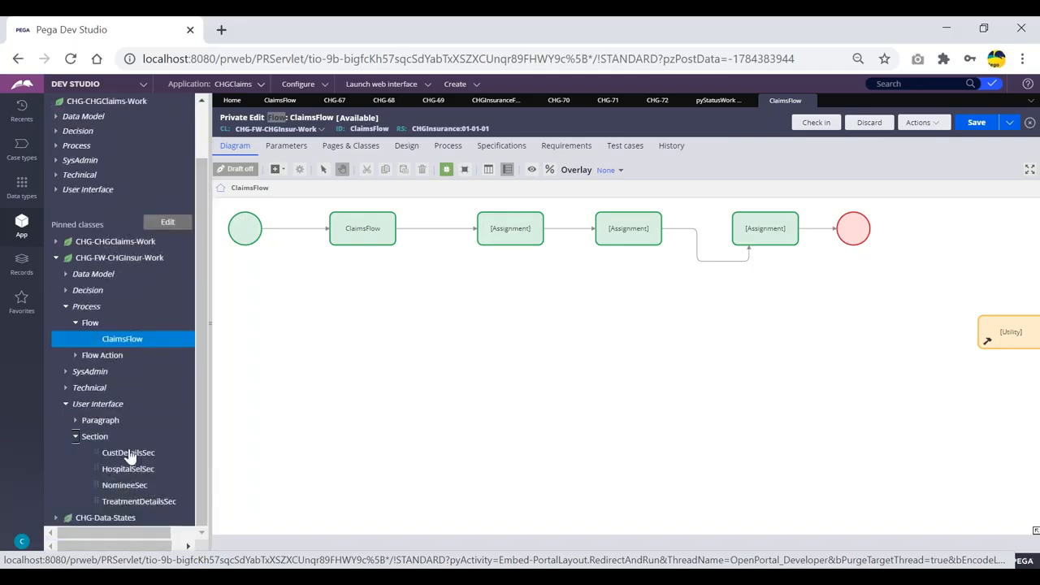
left_click(128, 453)
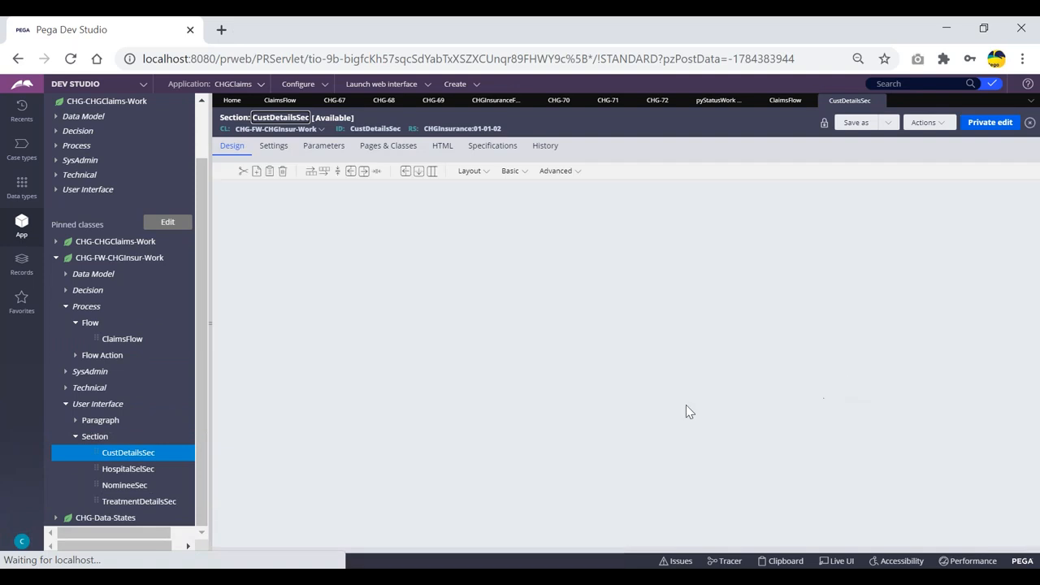
double_click(232, 117)
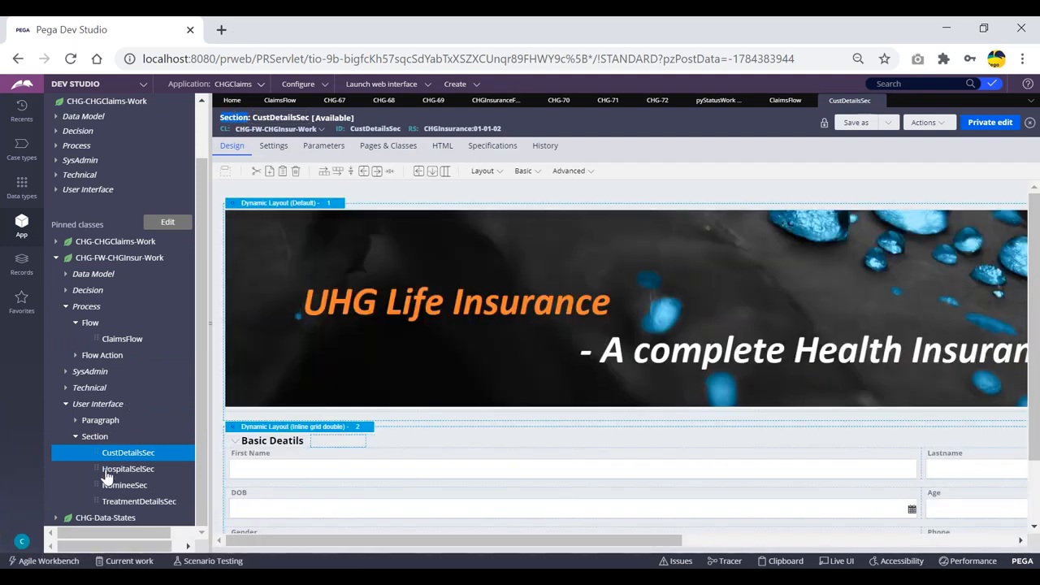
Close the newly opened ClaimsFlow and CustDetailsSec rules and return to the In Build rule to check its type
left_click(785, 100)
left_click(809, 100)
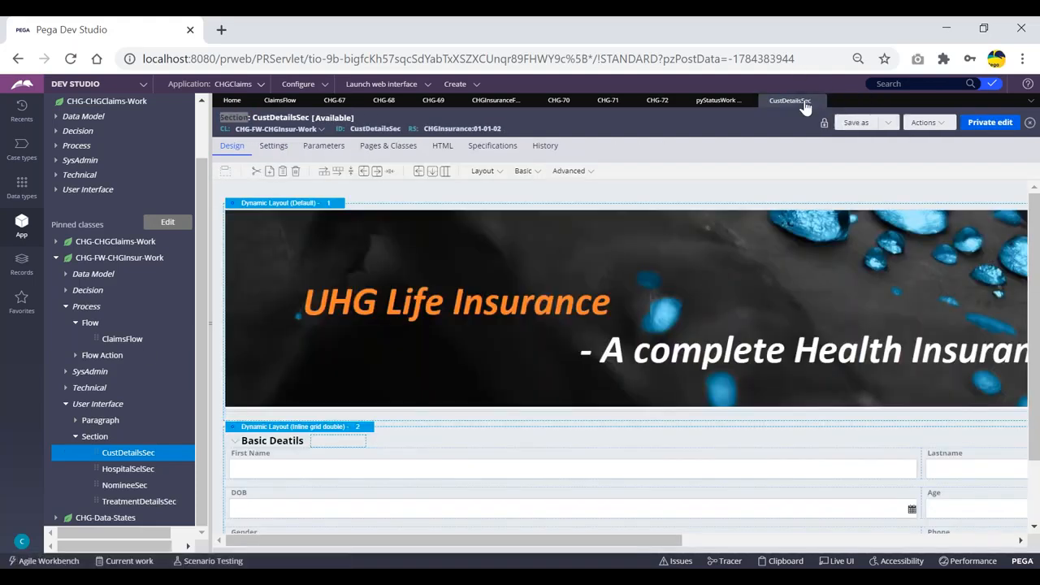
left_click(816, 102)
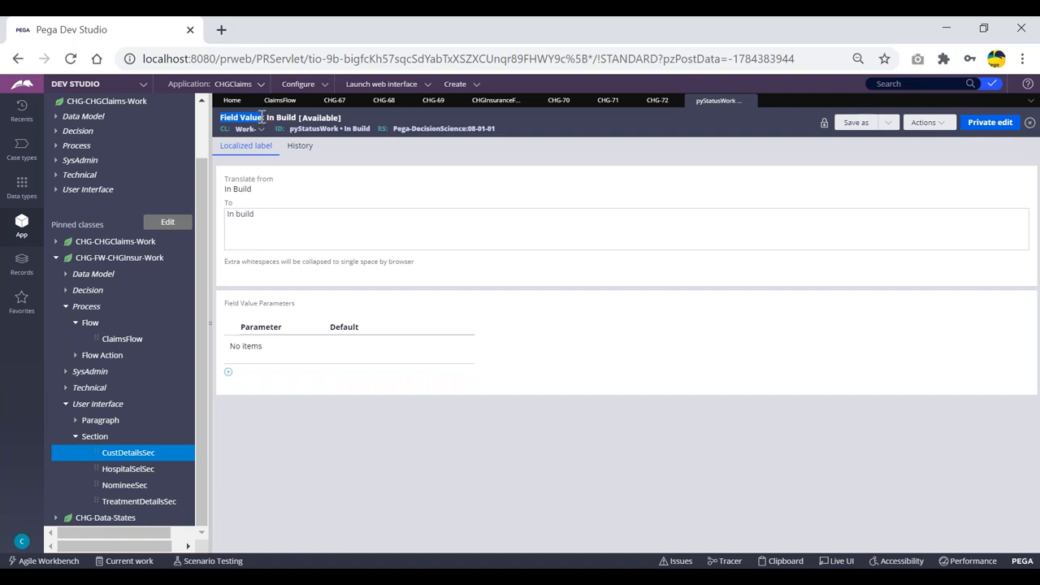
Close all the open test case tabs, keeping only the ClaimsFlow flow and the In Build field value open
left_click(366, 115)
left_click(671, 101)
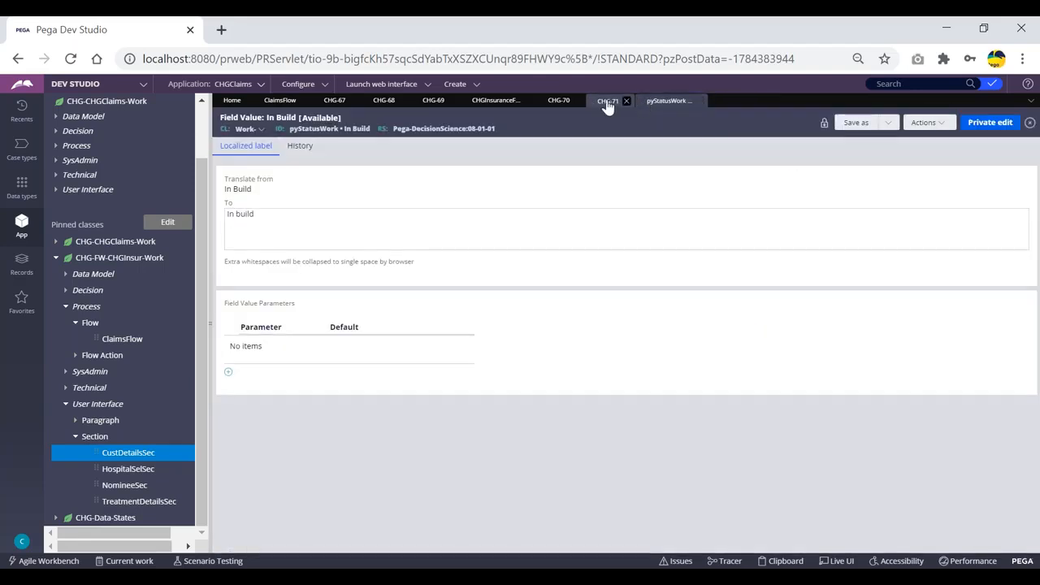
left_click(626, 101)
left_click(577, 101)
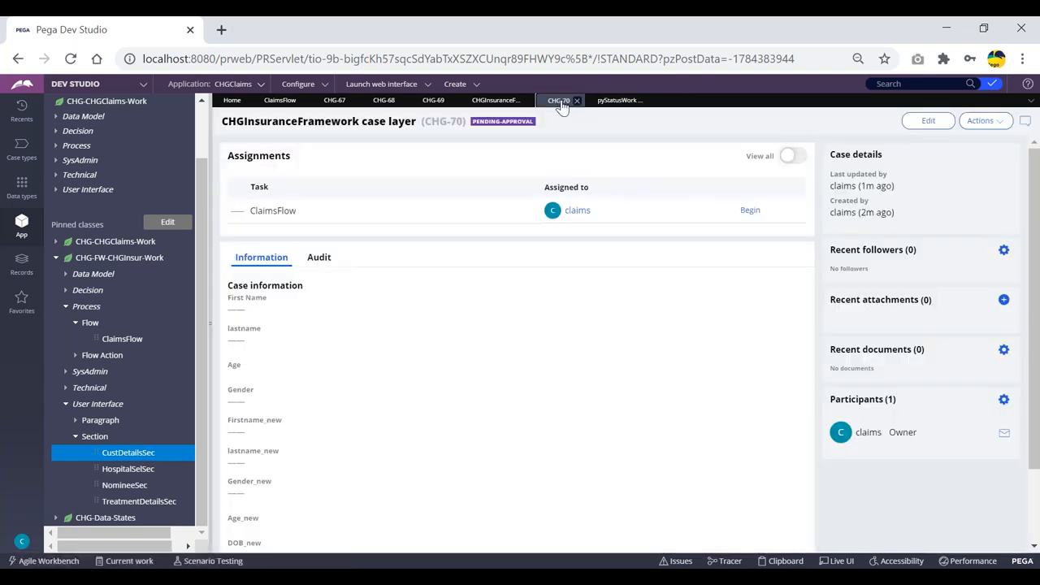
left_click(528, 101)
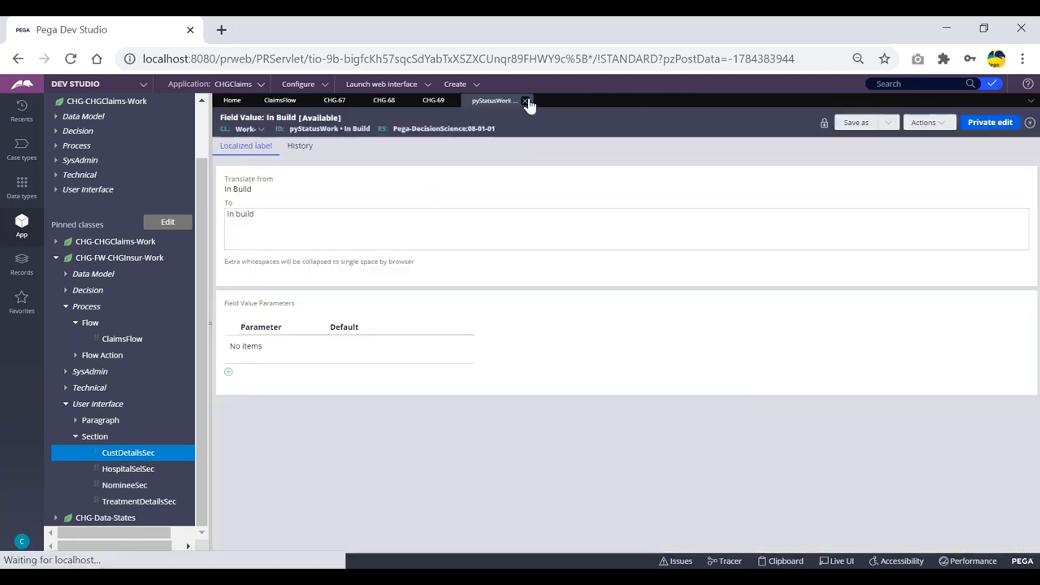
left_click(451, 102)
left_click(452, 102)
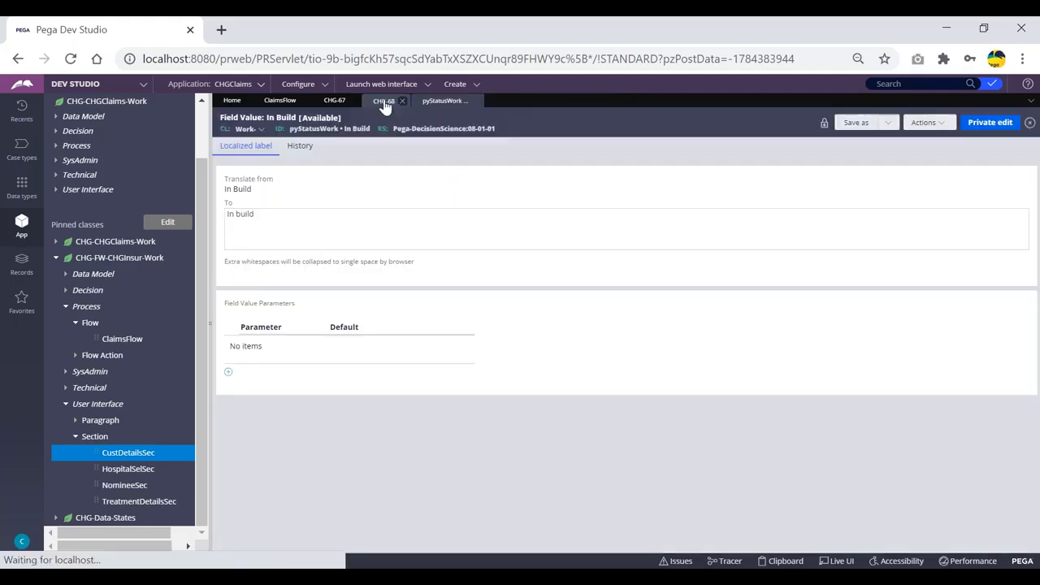
left_click(402, 102)
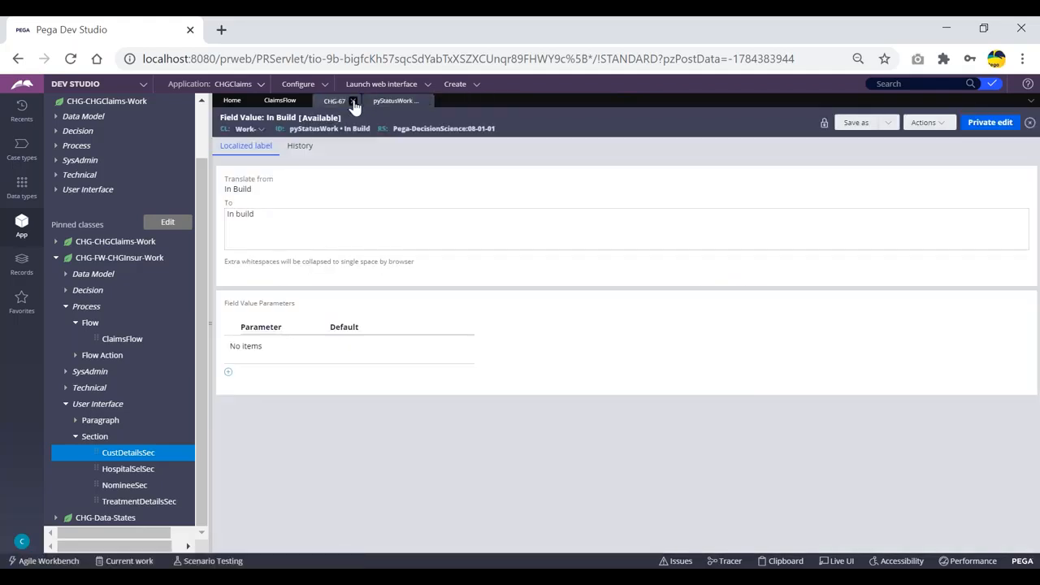
left_click(355, 102)
Set the work status of the ClaimsFlow start shape to Pending-Approval and open the rule behind that status
left_click(278, 101)
left_click(536, 302)
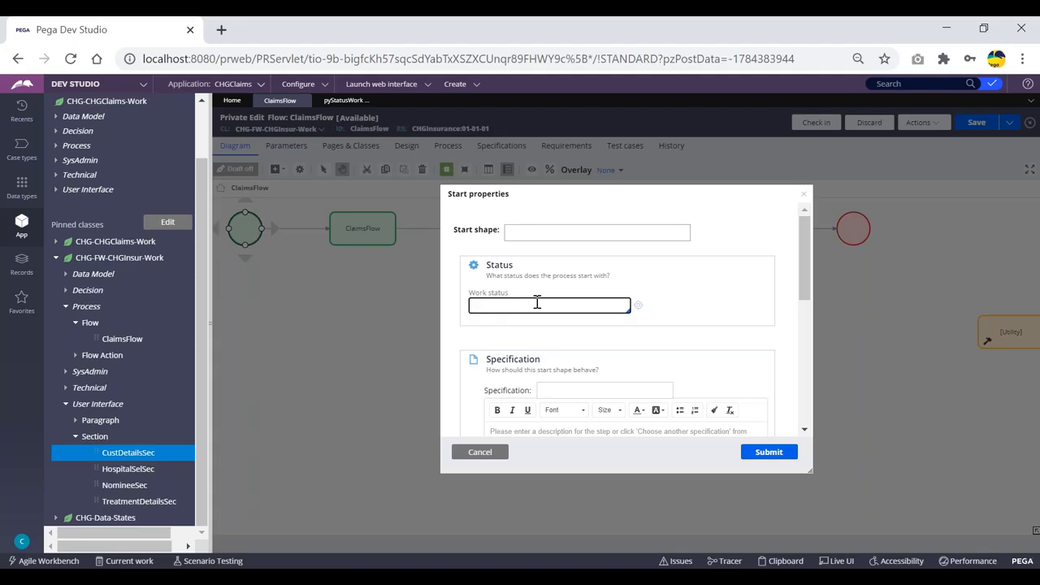
key("Down")
key("Down")
key("Down")
key("Down")
key("Down")
key("Down")
key("Return")
left_click(637, 306)
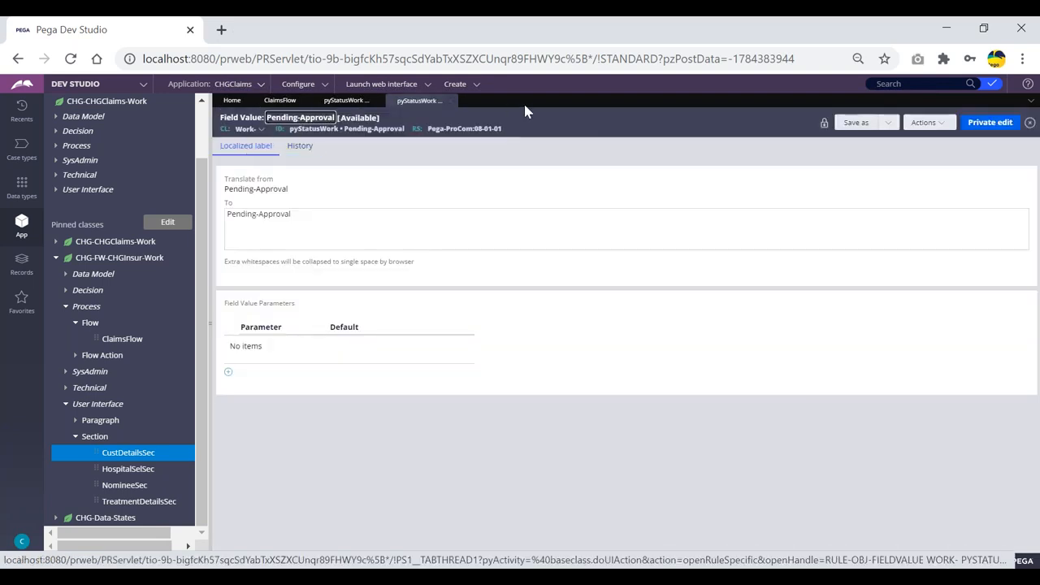
Return to the In Build field value and examine the ID in its header
left_click(356, 101)
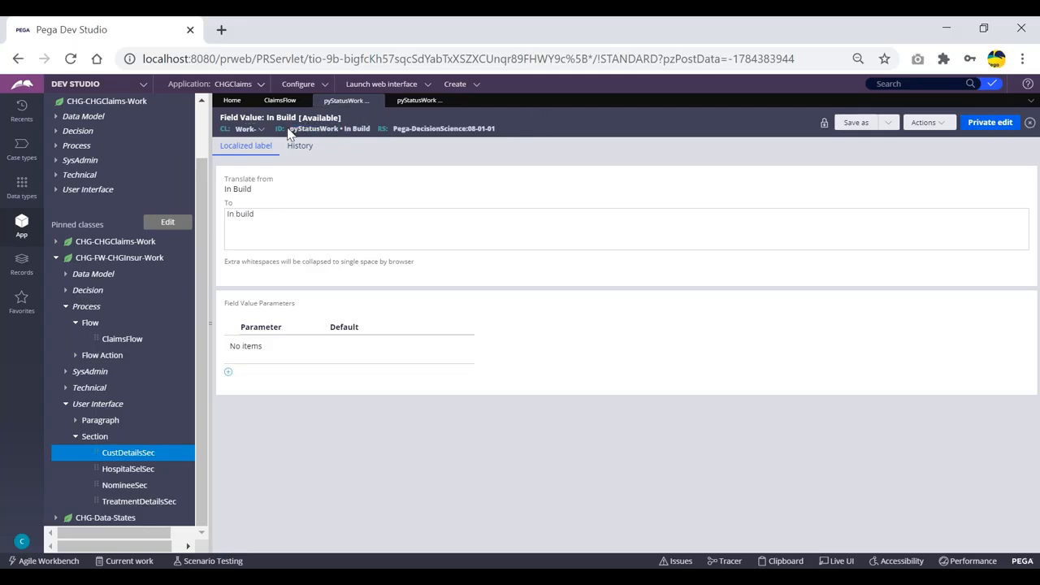
left_click_drag(290, 129, 371, 128)
left_click(364, 148)
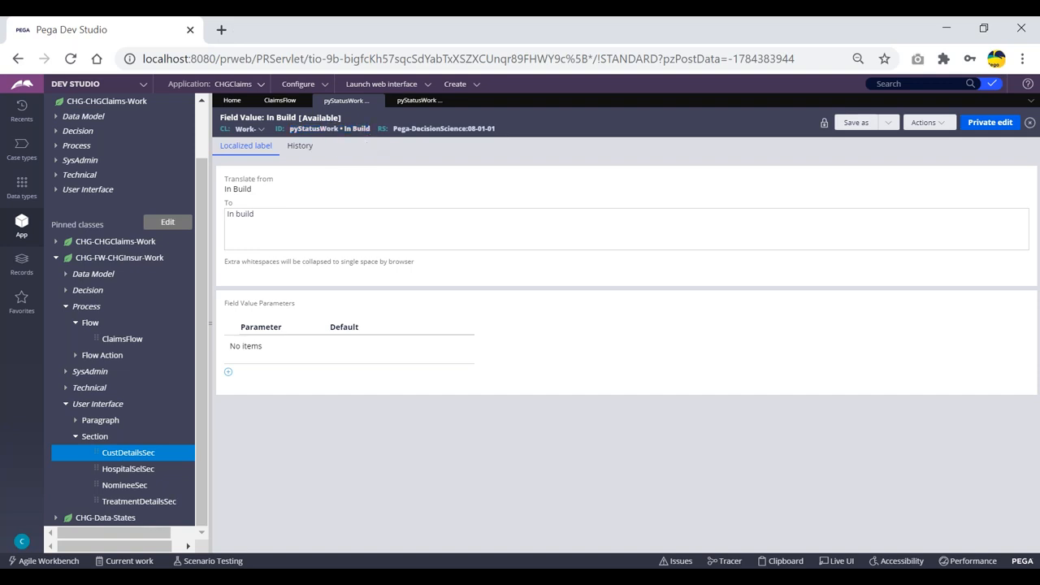
Cancel the start shape's property changes and compare the header IDs of the ClaimsFlow flow and the CustDetailsSec section
left_click(280, 100)
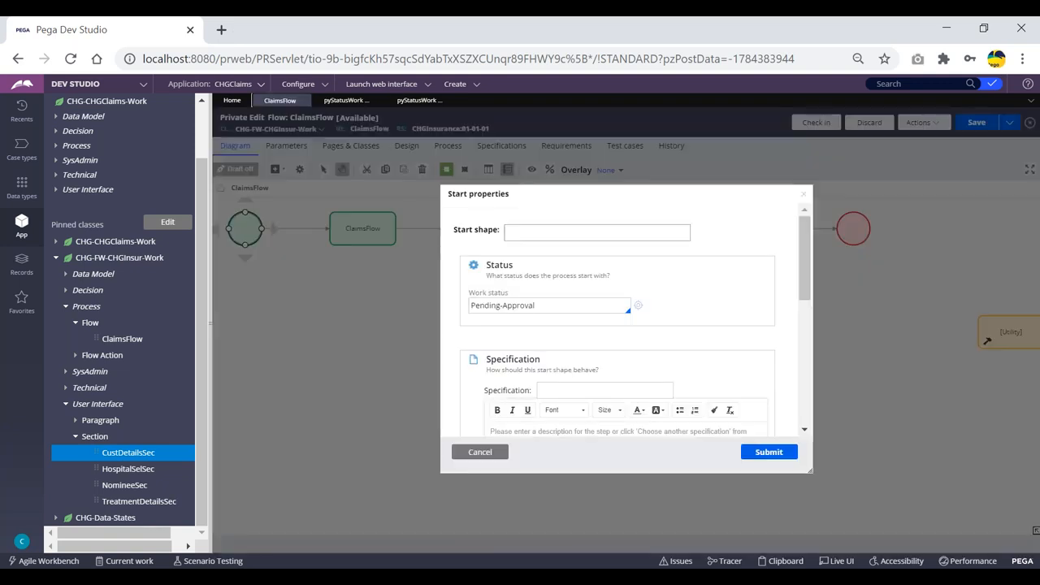
left_click(480, 451)
double_click(368, 128)
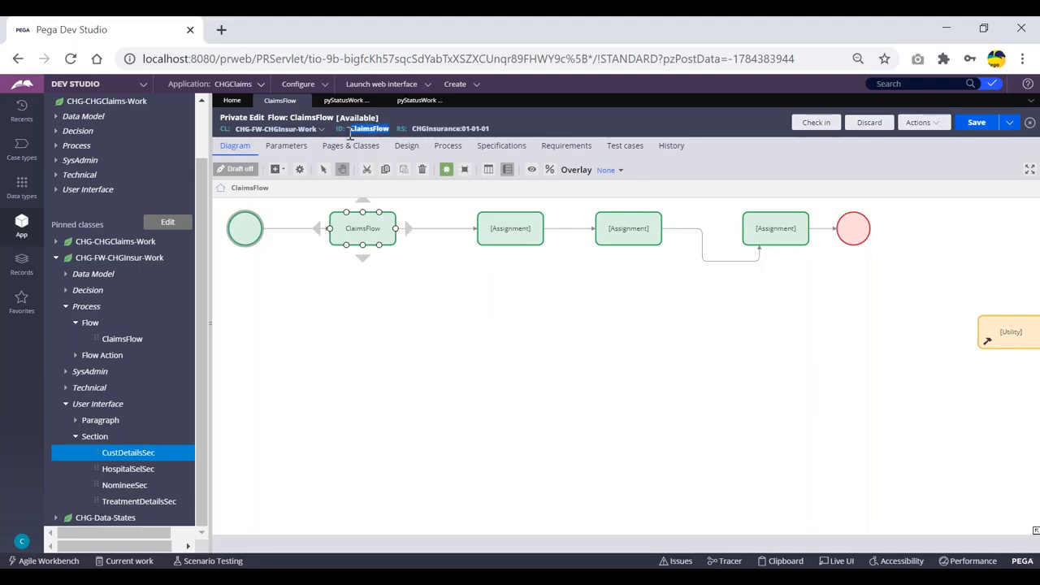
left_click(113, 455)
double_click(376, 129)
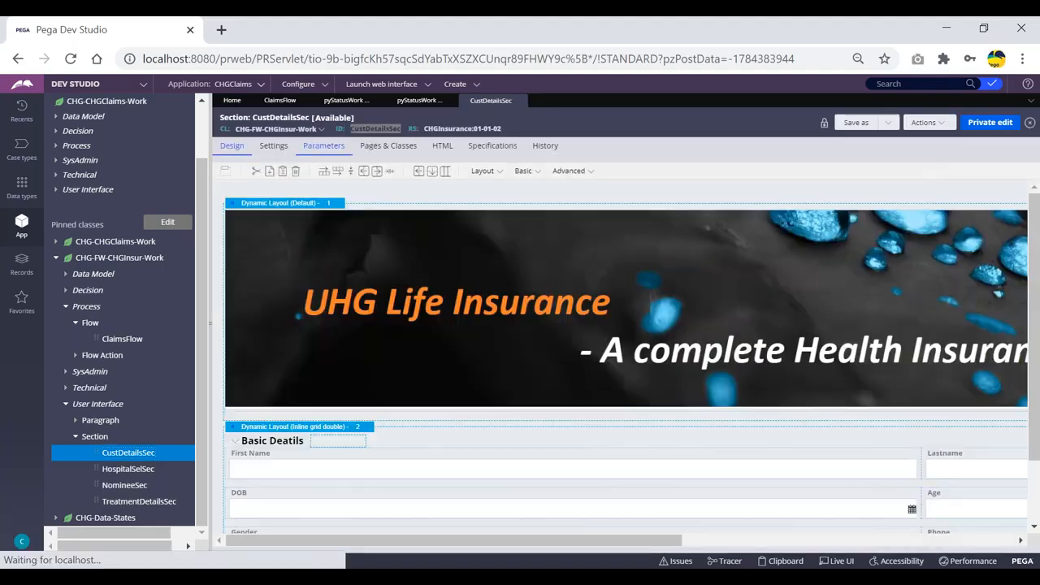
Go back to the In Build rule and examine the two parts that make up its ID
left_click(341, 104)
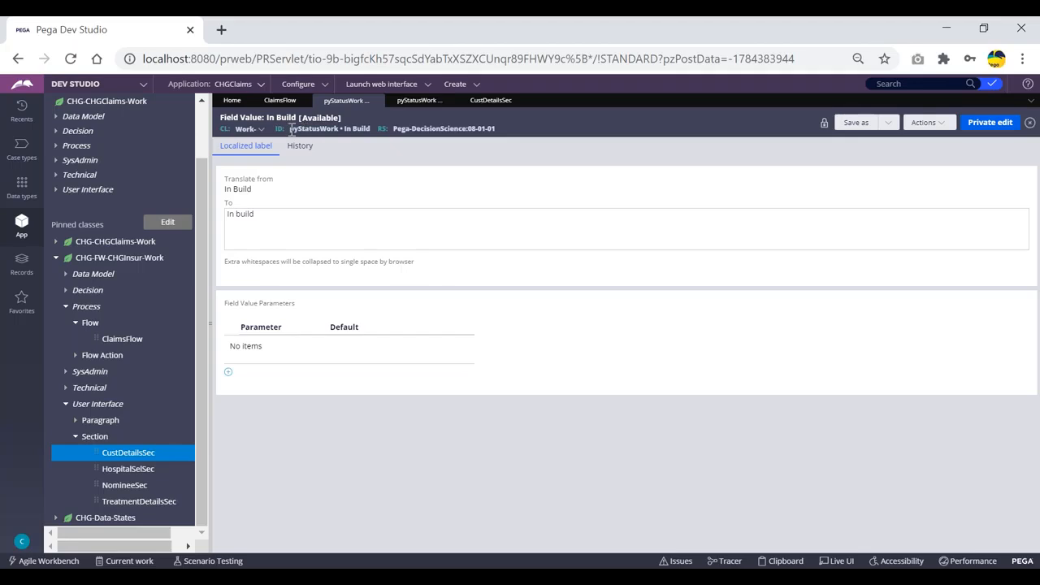
left_click_drag(291, 128, 361, 130)
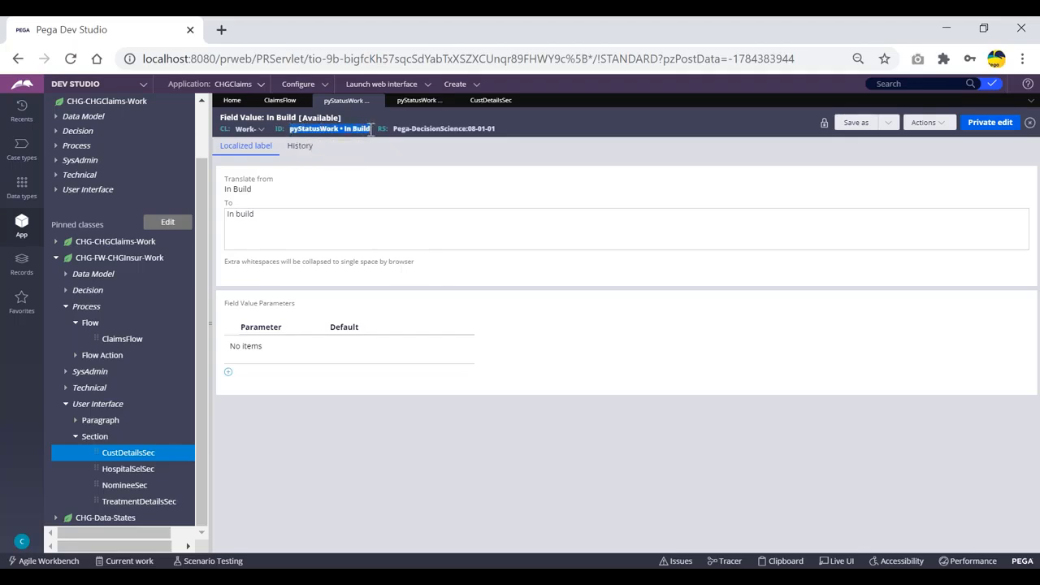
left_click(360, 144)
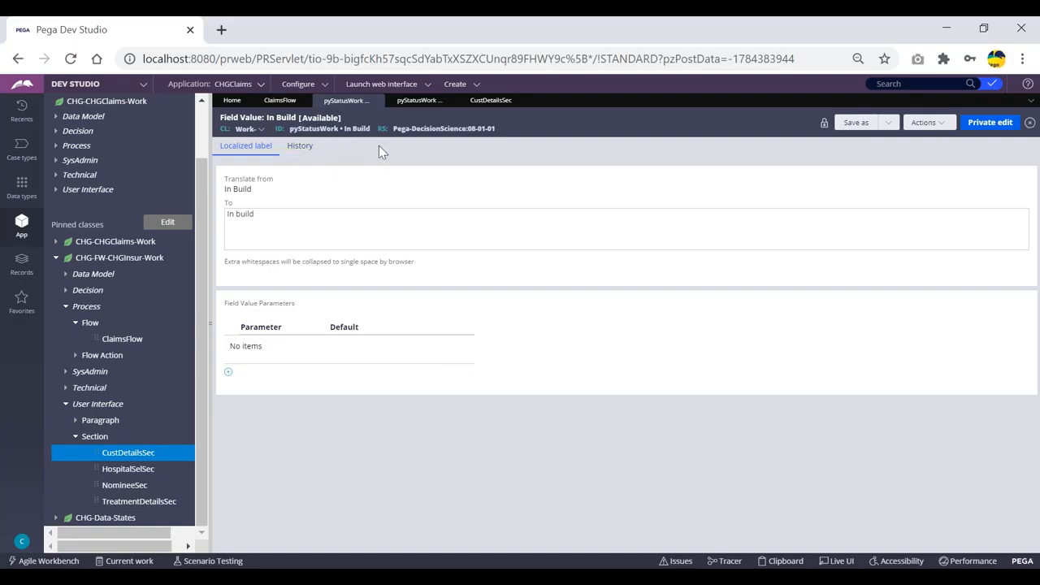
left_click_drag(370, 129, 353, 130)
left_click(320, 142)
Switch to the Pending-Approval field value and examine the property name and status value in its ID
left_click(413, 102)
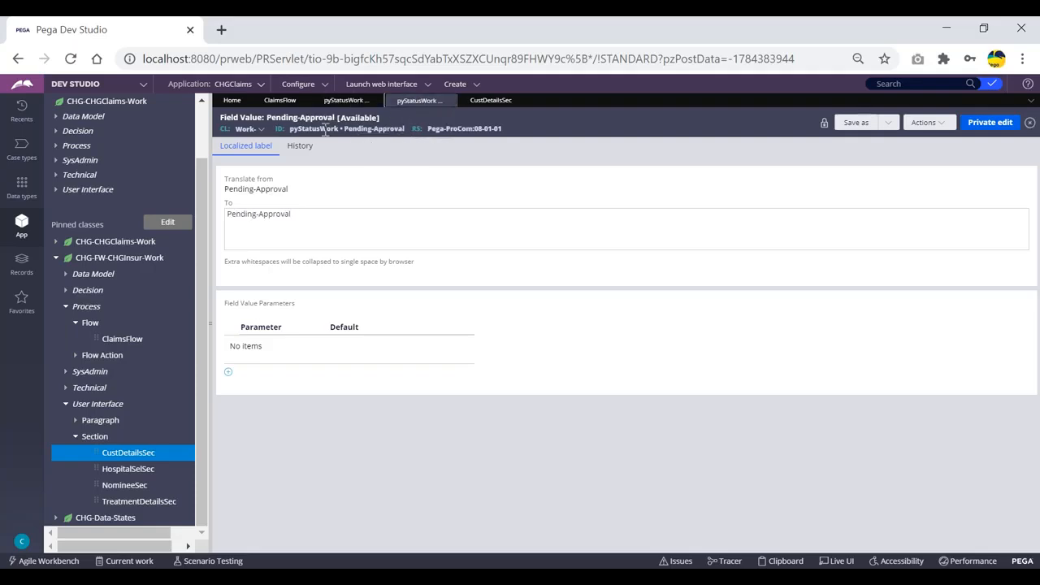
double_click(311, 128)
left_click(330, 139)
double_click(310, 130)
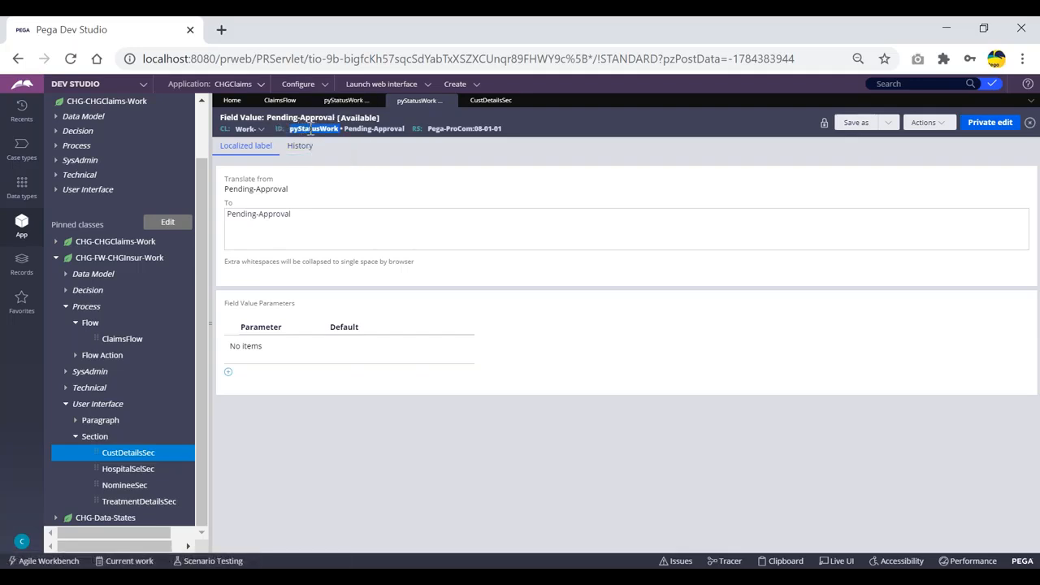
left_click_drag(406, 131, 346, 131)
left_click(544, 128)
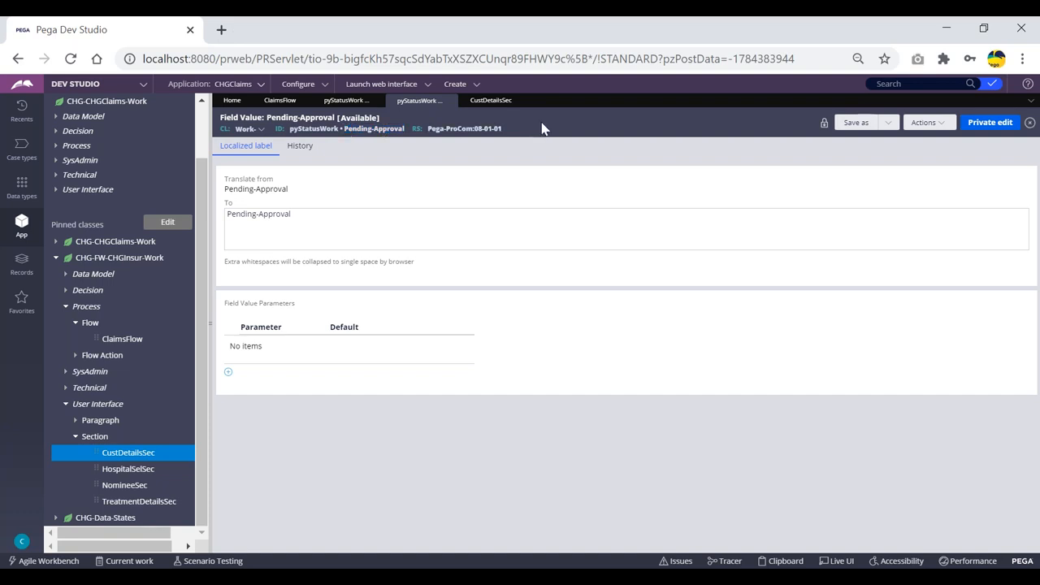
Examine the Pending-Approval rule's header details, including its rule type, class, ID and ruleset
left_click_drag(221, 116, 554, 142)
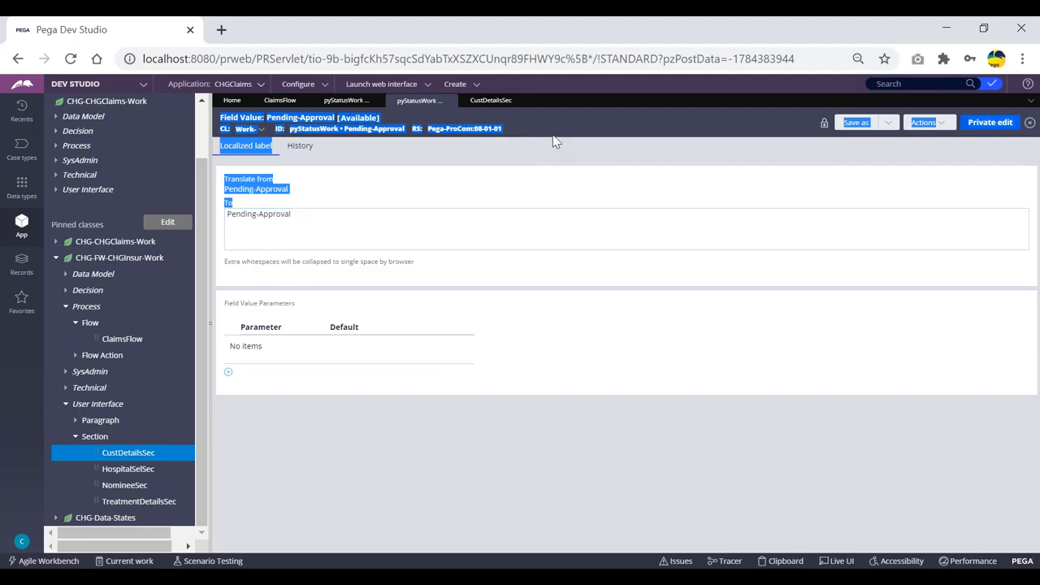
left_click(535, 128)
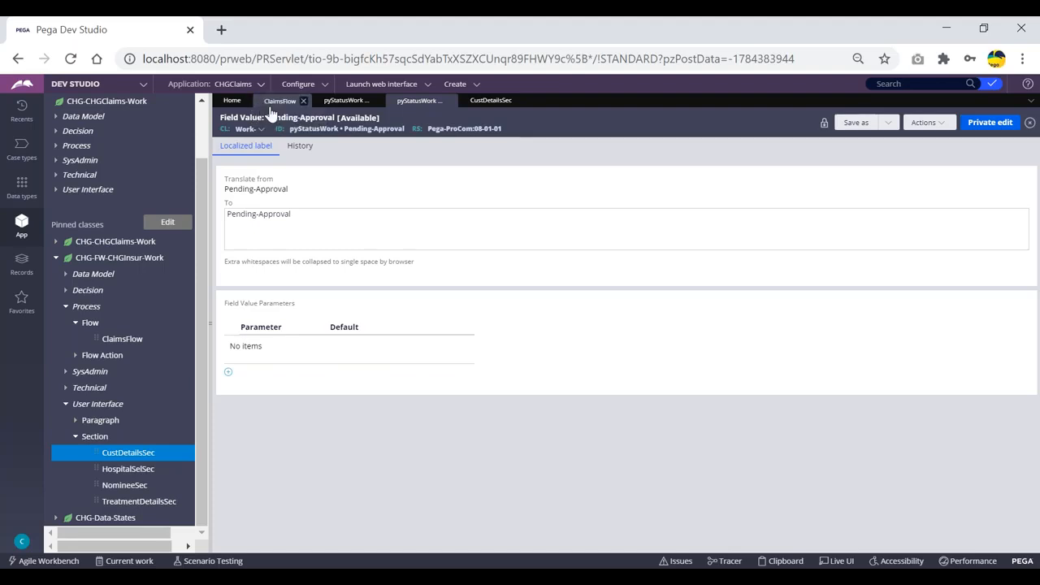
double_click(310, 130)
left_click(548, 126)
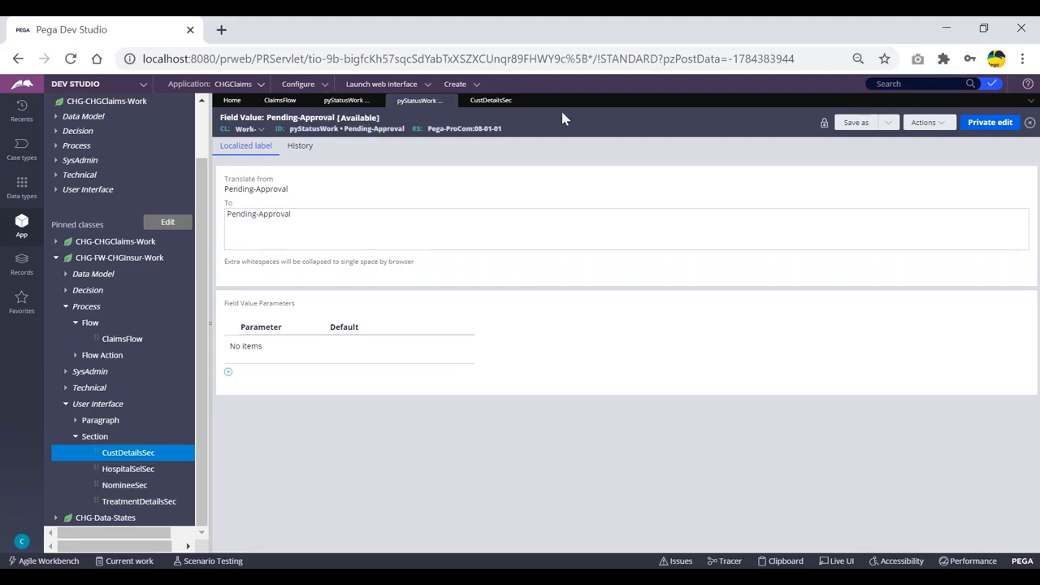
left_click_drag(231, 119, 252, 119)
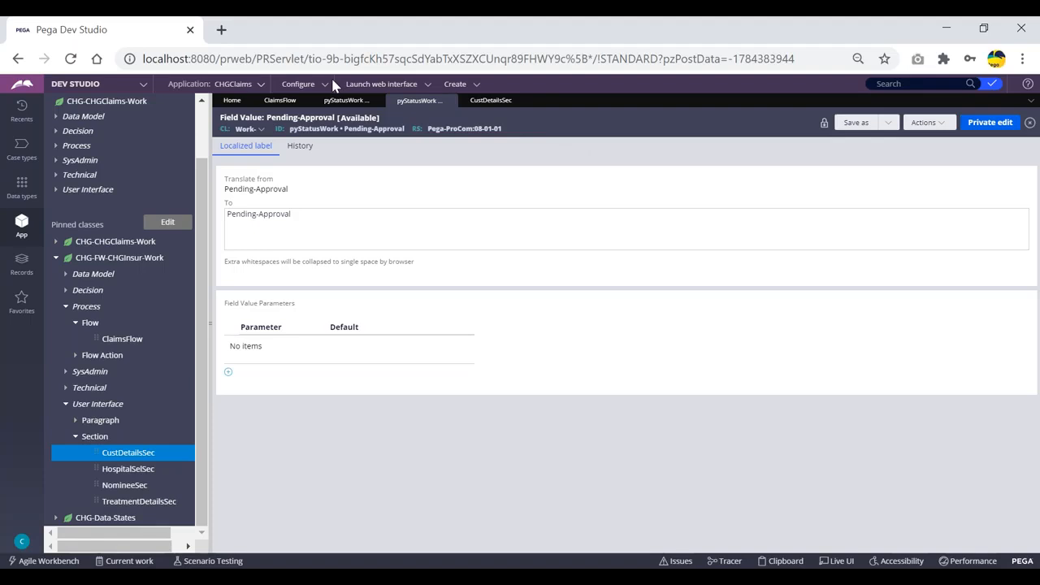
double_click(314, 128)
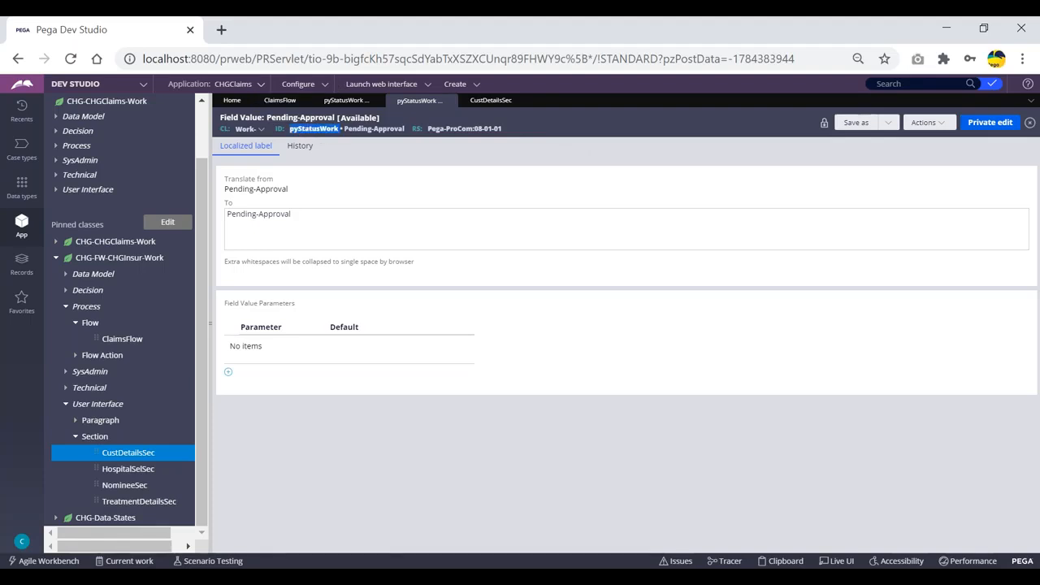
Check the Pending-Approval rule's history and localized label, and return to the ClaimsFlow diagram
left_click(301, 146)
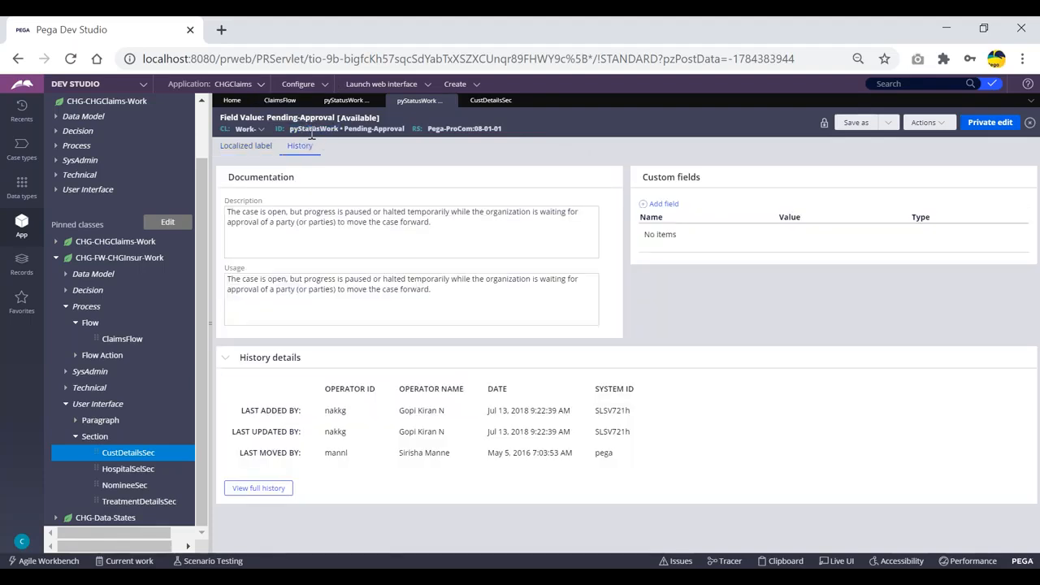
left_click(228, 151)
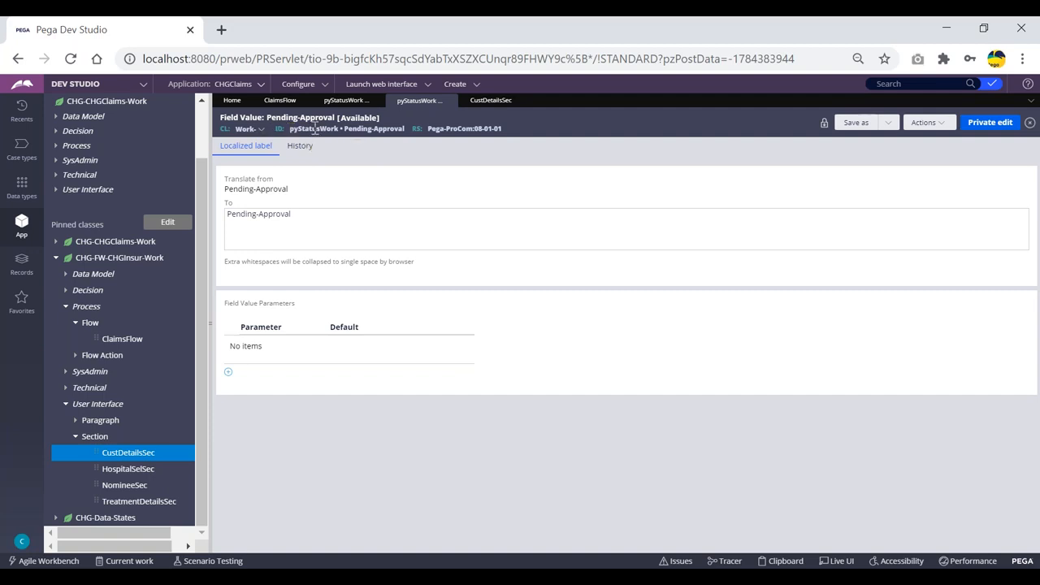
double_click(314, 128)
left_click(279, 100)
left_click(571, 122)
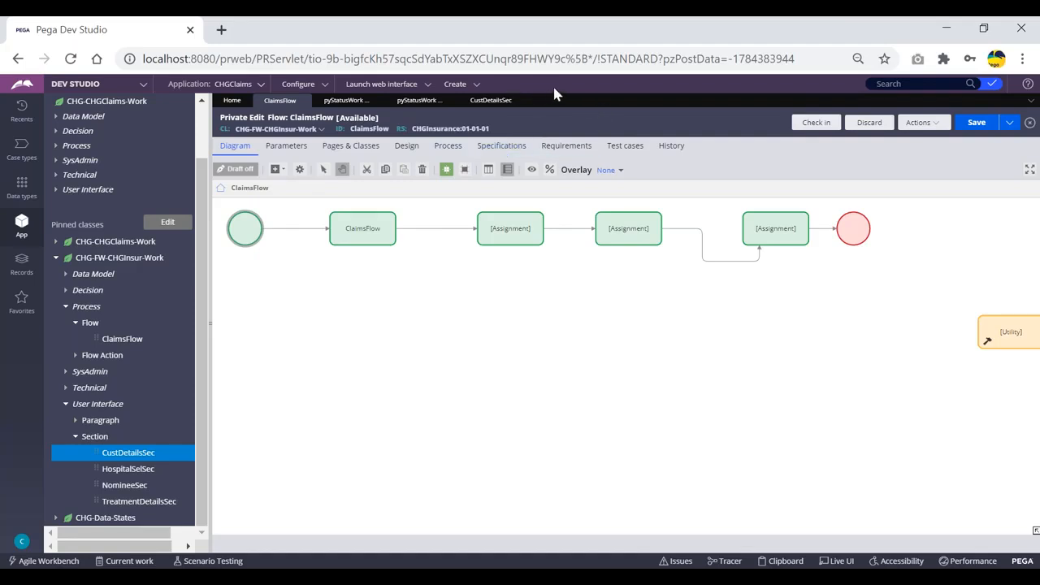
left_click(341, 216)
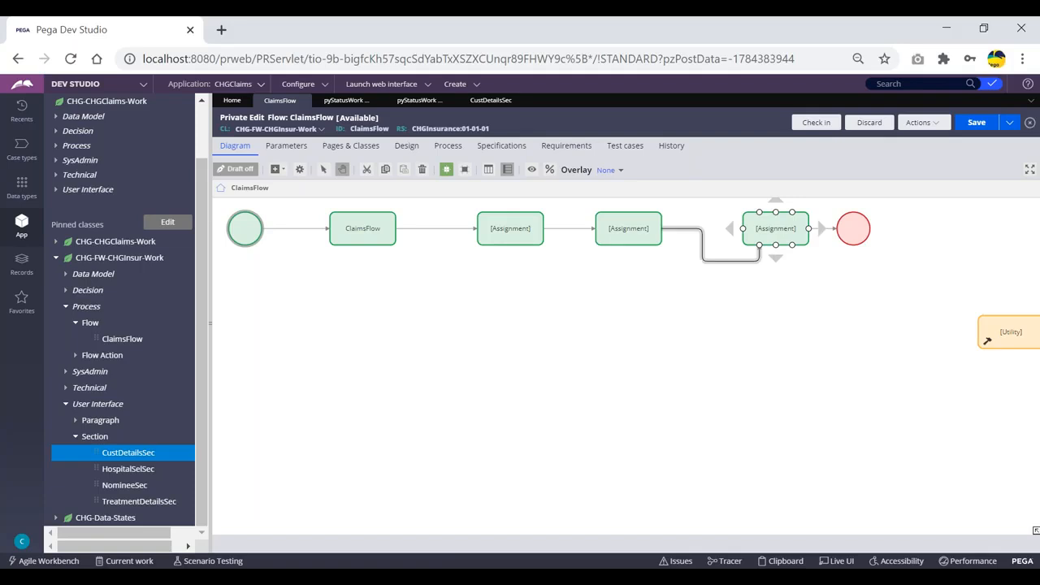
Try to reattach the incoming connector to the left side of the last assignment in the flow
left_click_drag(760, 244, 733, 224)
left_click(763, 225)
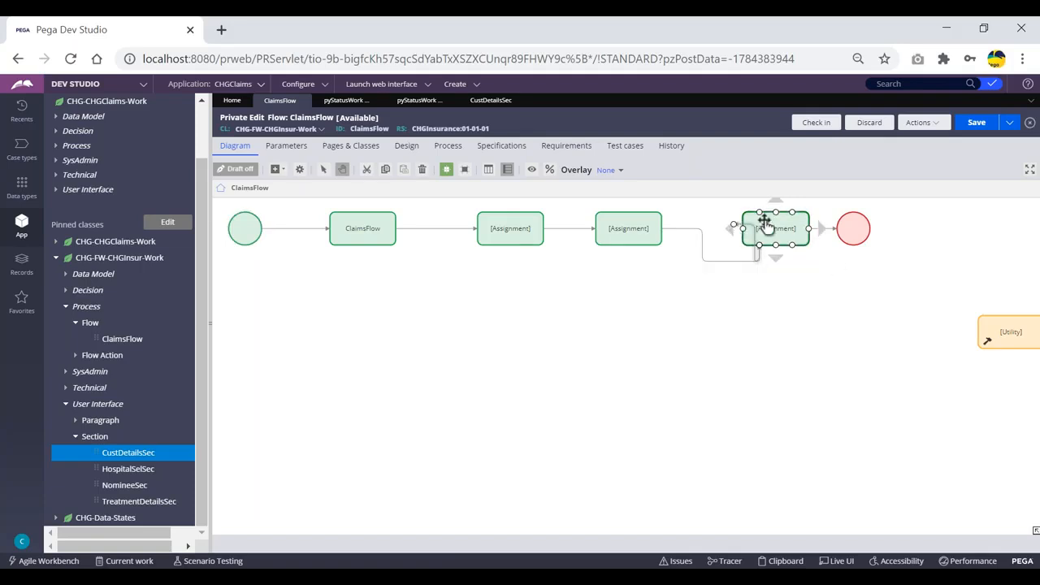
left_click(782, 306)
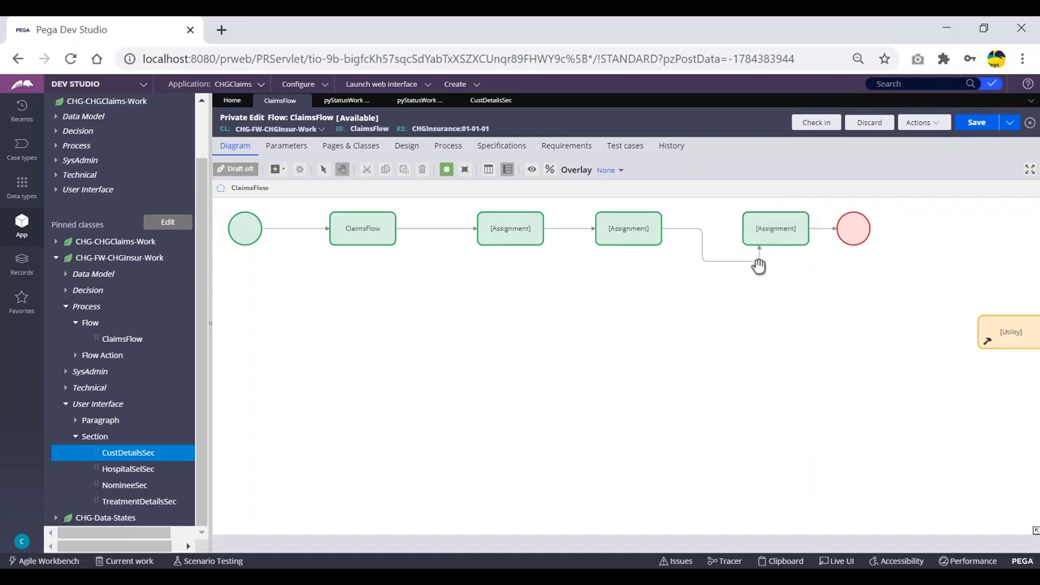
left_click(372, 236)
left_click(520, 236)
left_click(792, 221)
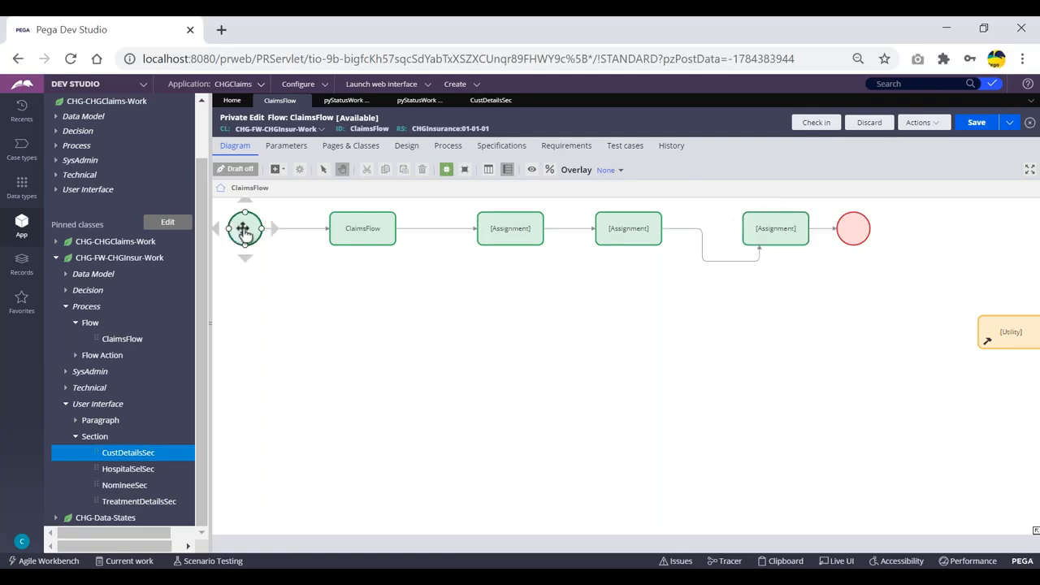
Look through the work statuses offered in the end shape's properties and cancel without setting one
left_click(854, 232)
double_click(855, 232)
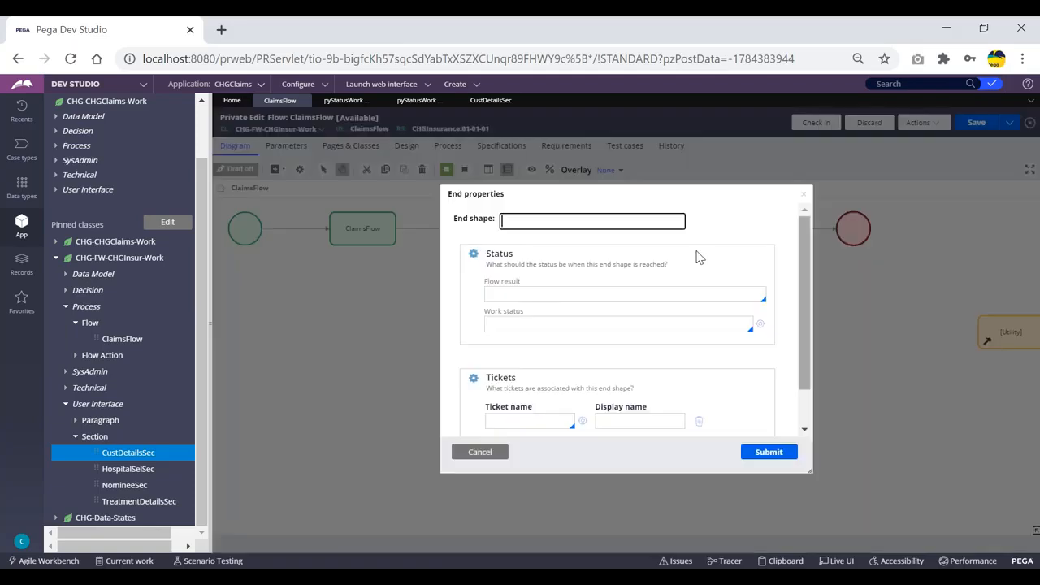
scroll(599, 284, "down", 2)
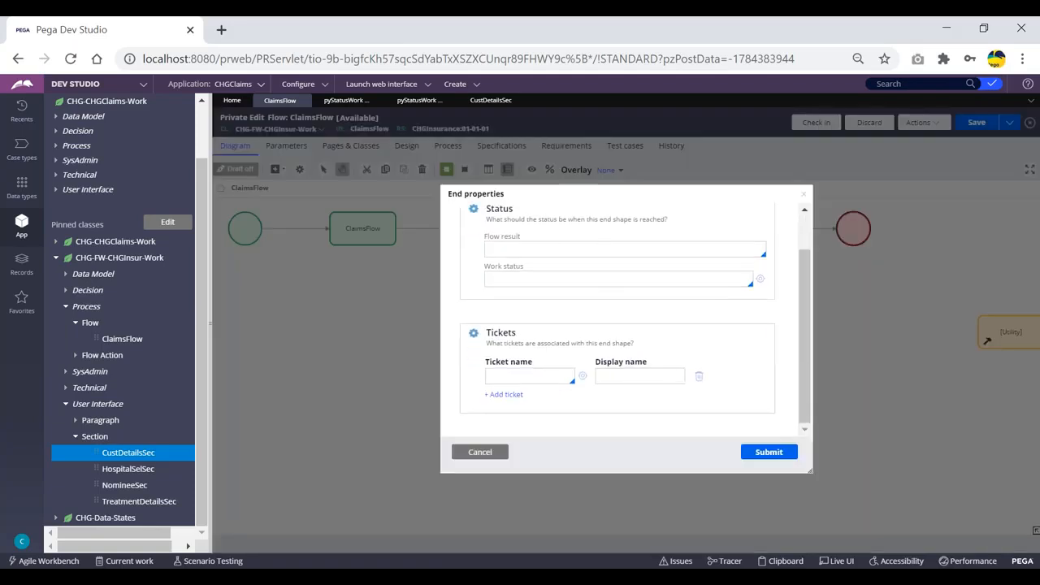
left_click(524, 279)
key("Down")
key("Down")
key("Down")
key("Down")
key("Down")
key("Down")
key("Up")
key("Up")
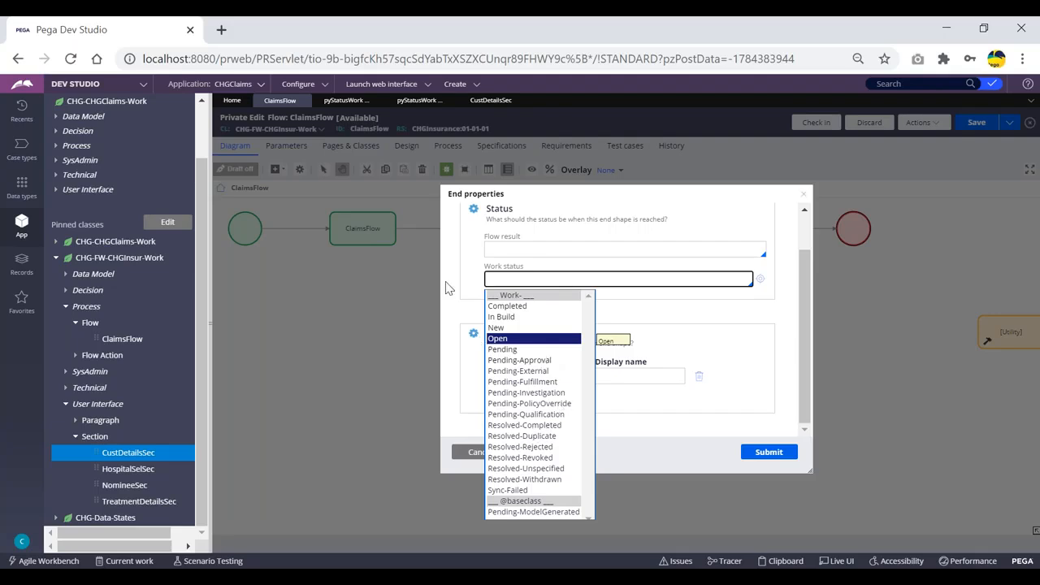
left_click(729, 355)
left_click(478, 453)
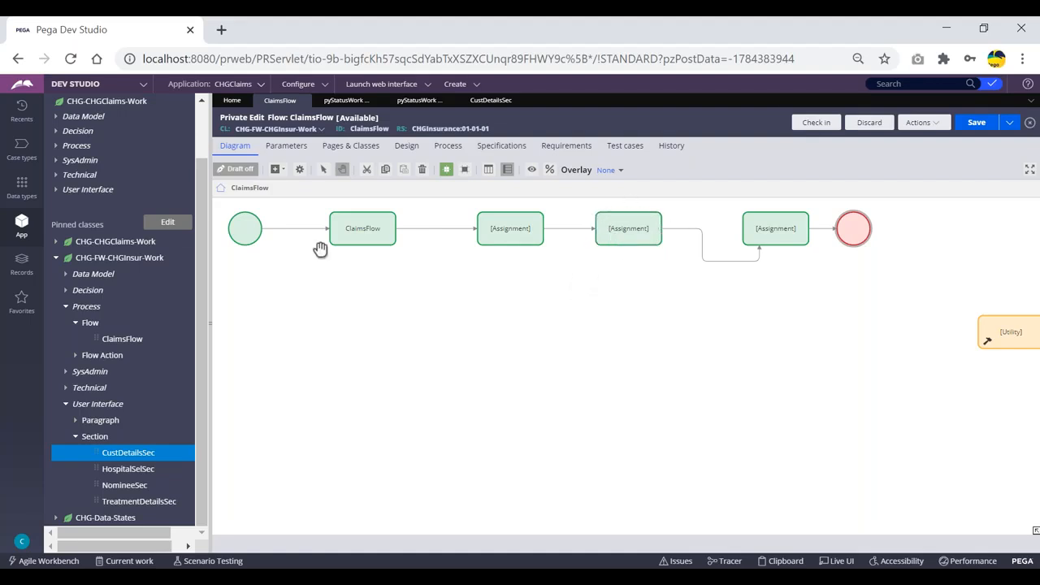
left_click(781, 226)
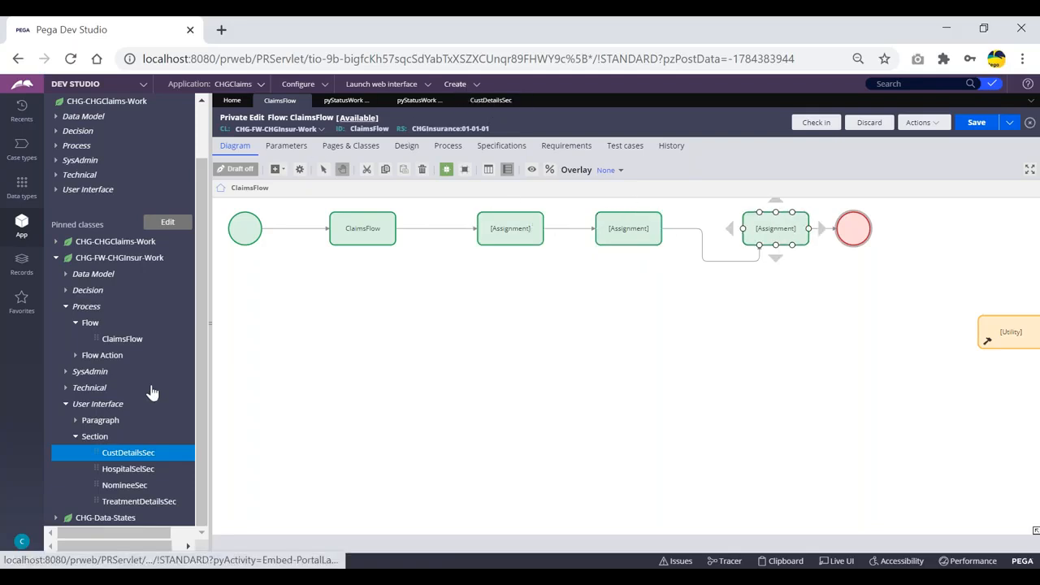
Compare the In Build and Pending-Approval field value rules, checking their shared pyStatusWork field name and class
left_click(56, 259)
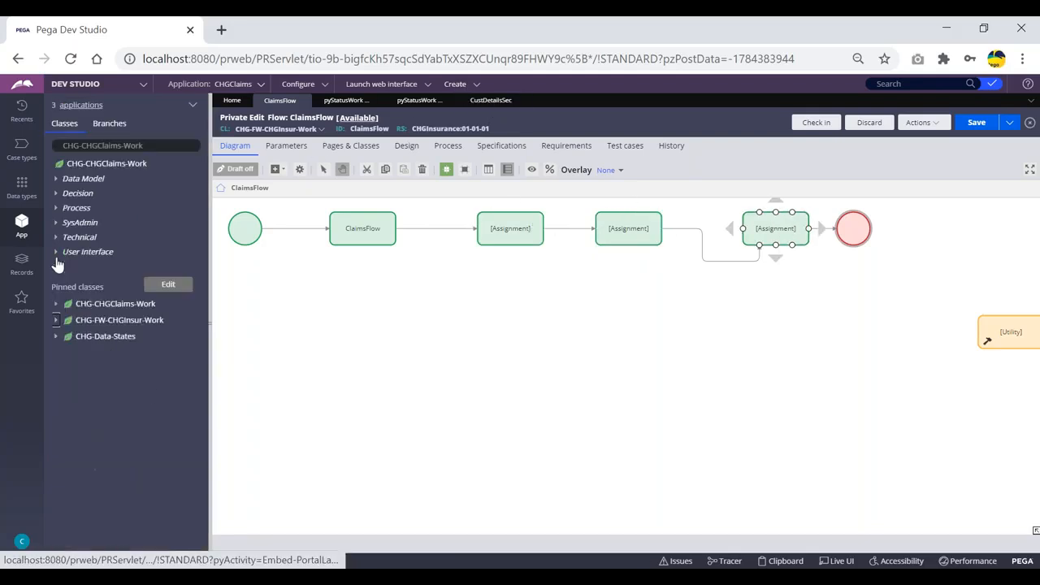
left_click(106, 325)
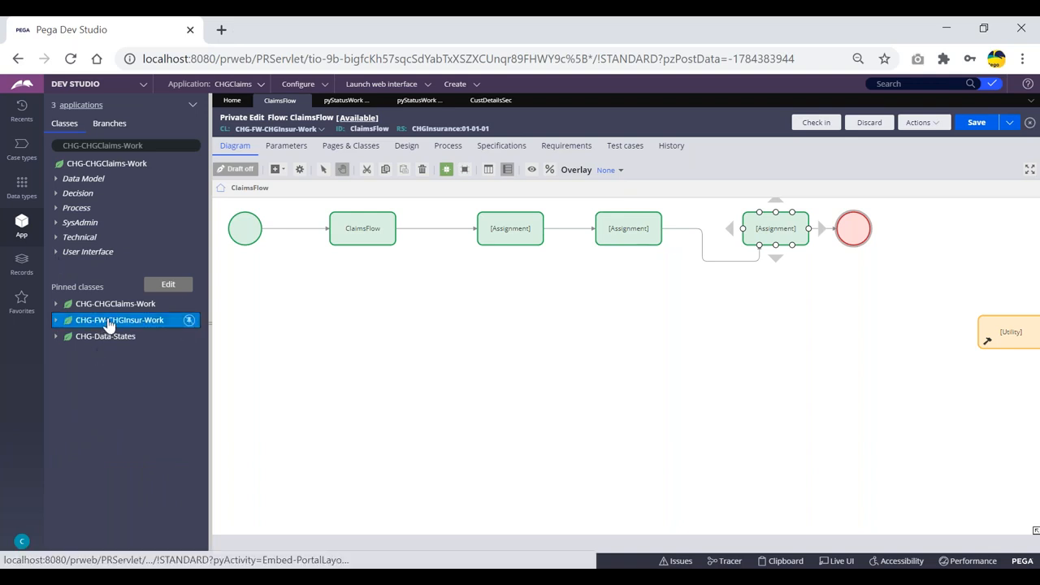
right_click(110, 323)
left_click(460, 323)
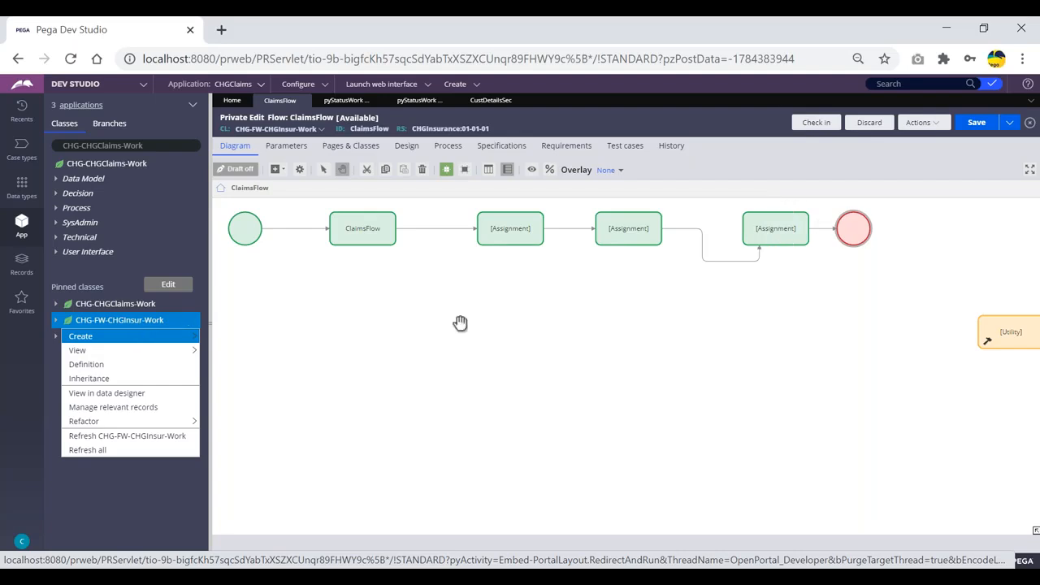
left_click(346, 100)
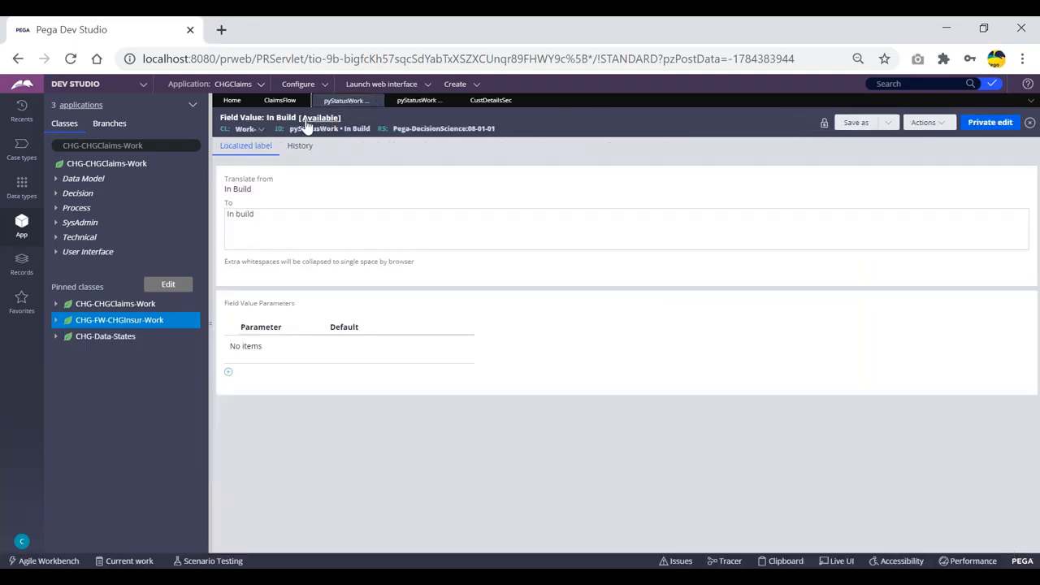
double_click(317, 129)
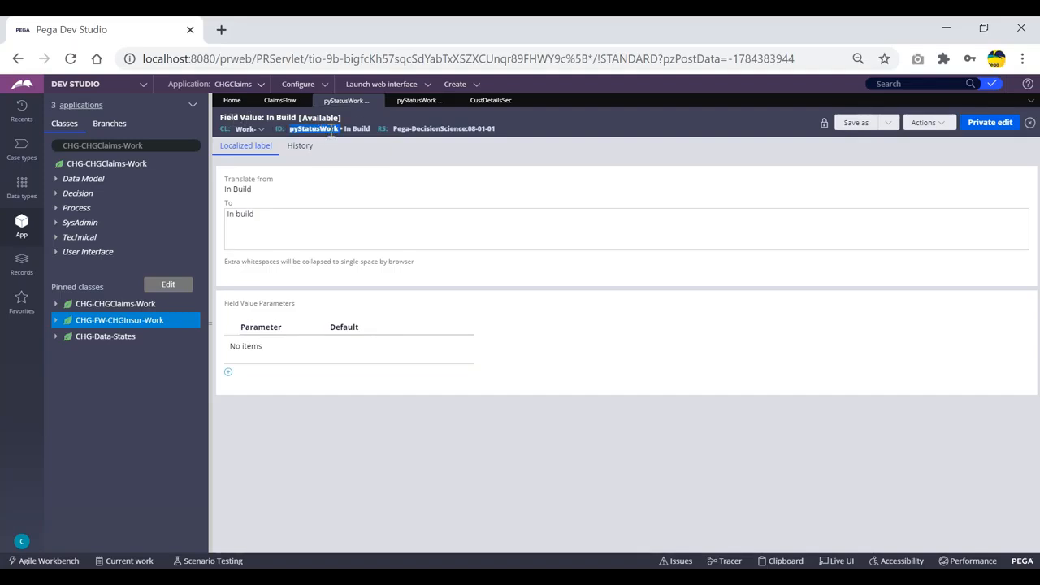
left_click(414, 101)
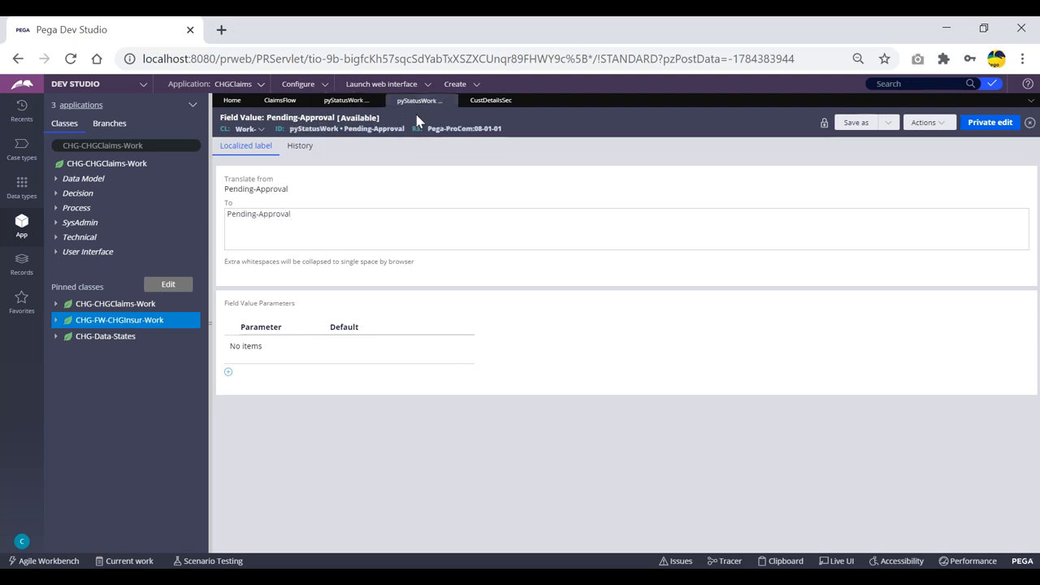
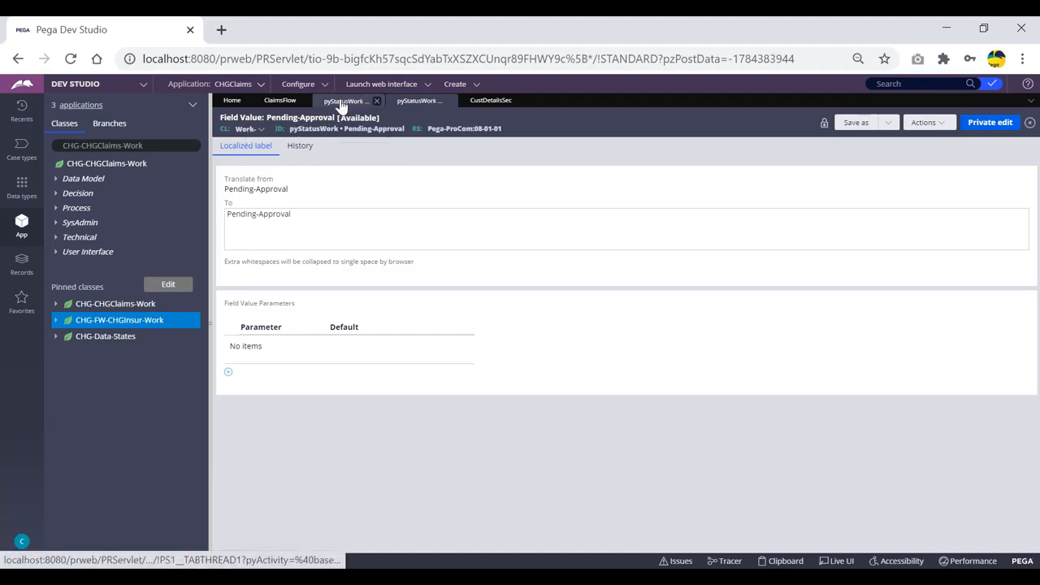
left_click(361, 101)
left_click(420, 100)
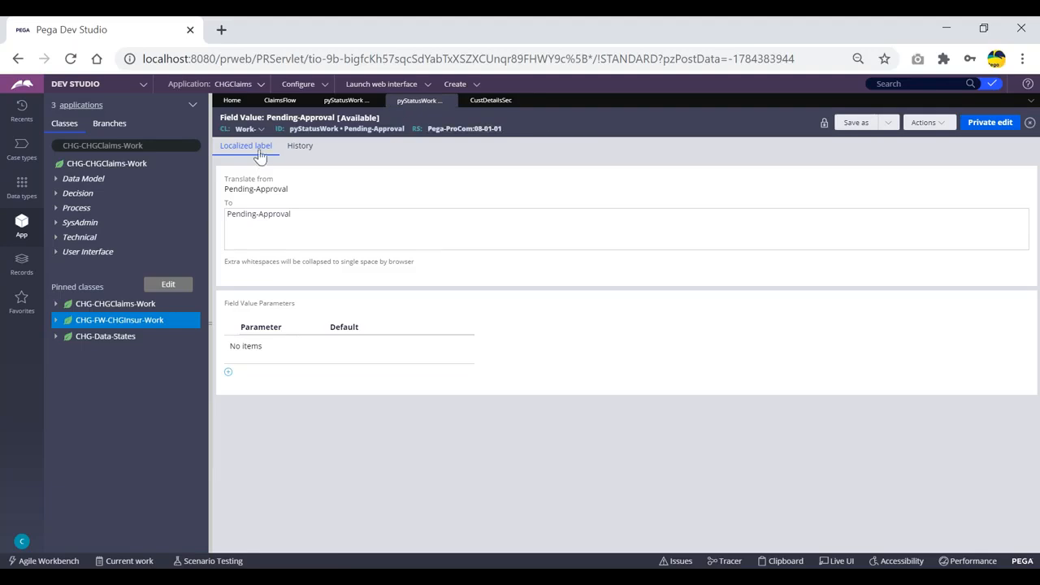
Start a new Field Value rule under the CHG-FW-CHGInsur-Work class with the label CustDetailsPending
right_click(122, 323)
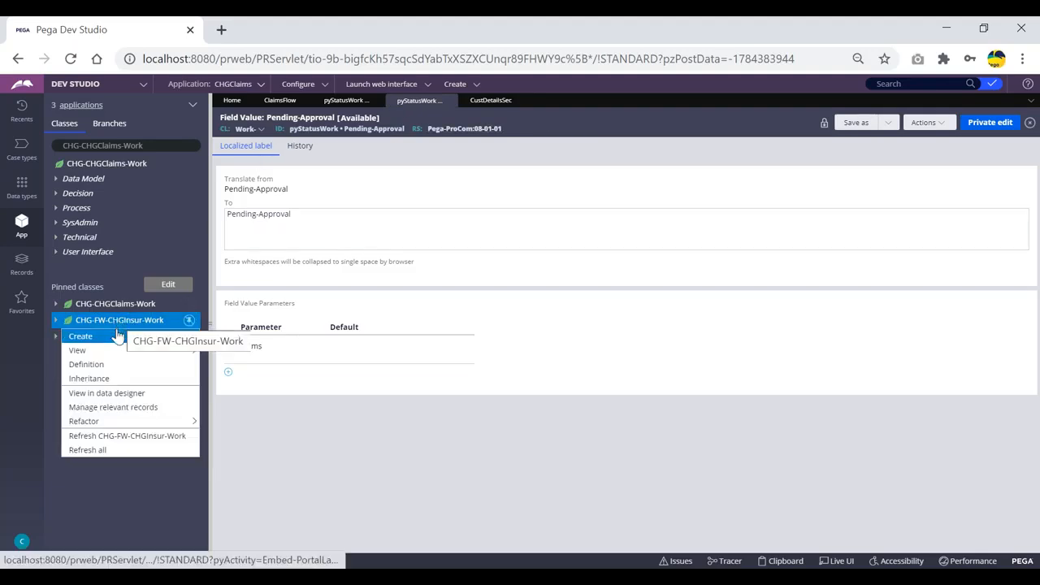
mouse_move(154, 341)
mouse_move(256, 351)
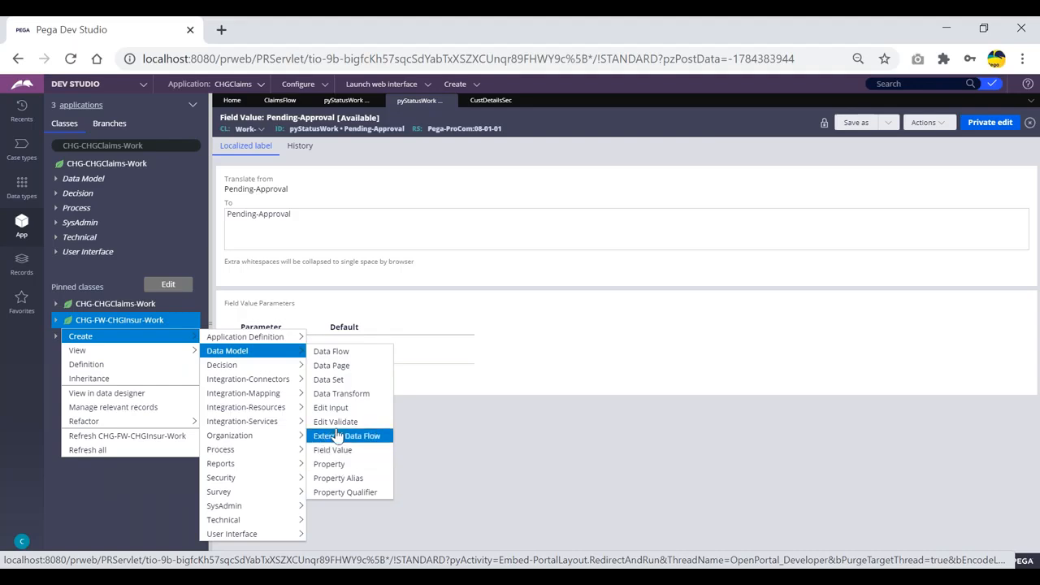
left_click(325, 447)
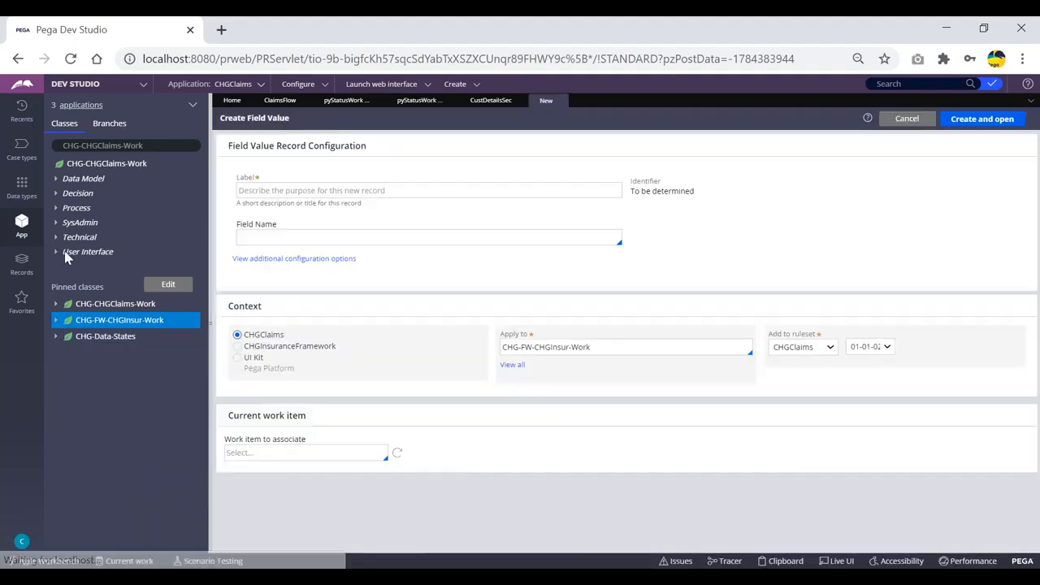
left_click(316, 186)
left_click(308, 190)
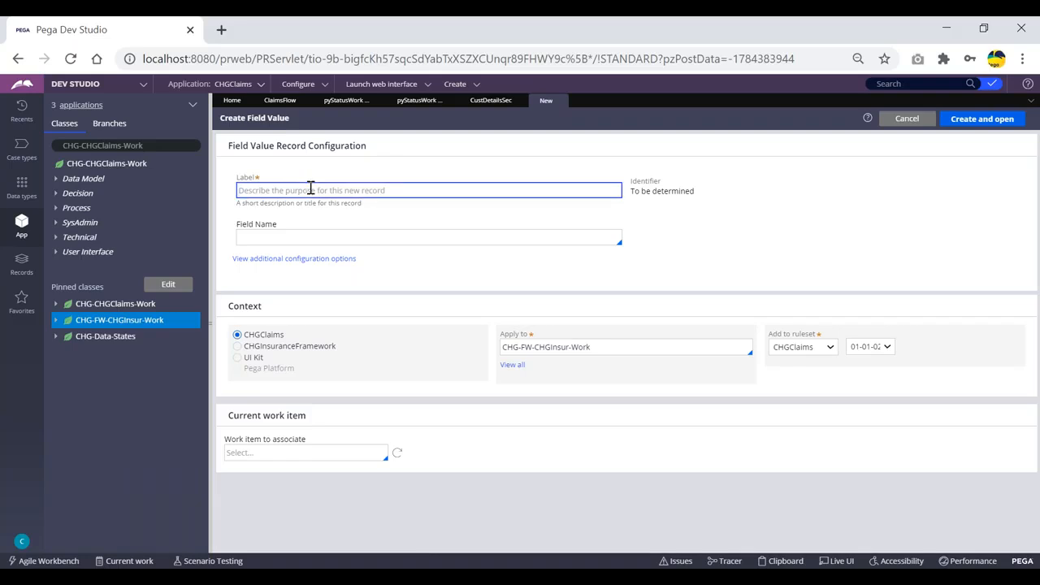
type("CustDetailsPending")
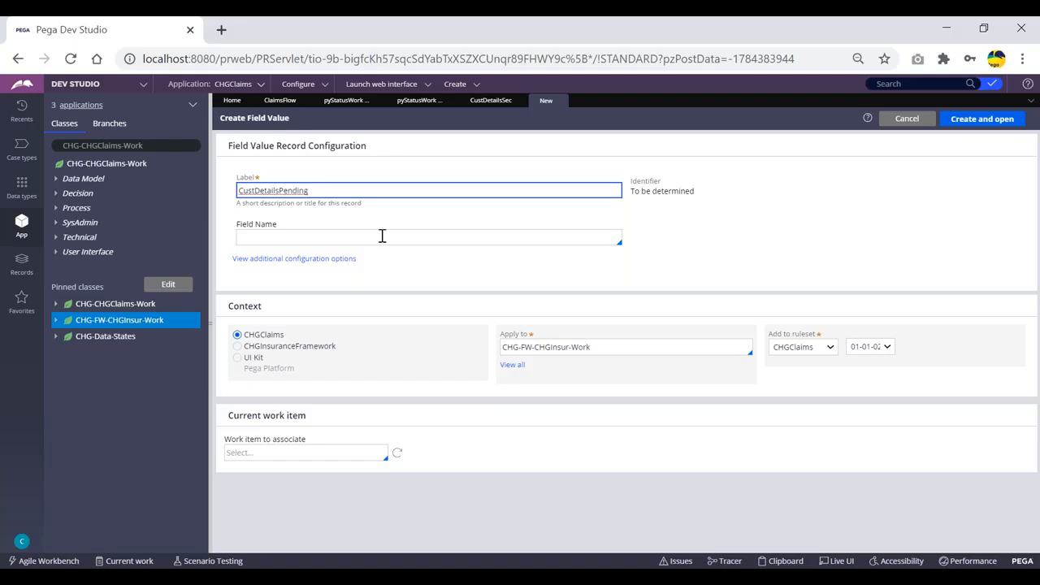
Set the field name to pyStatusWork and the context to CHGInsuranceFramework, then create and save the rule
left_click(368, 236)
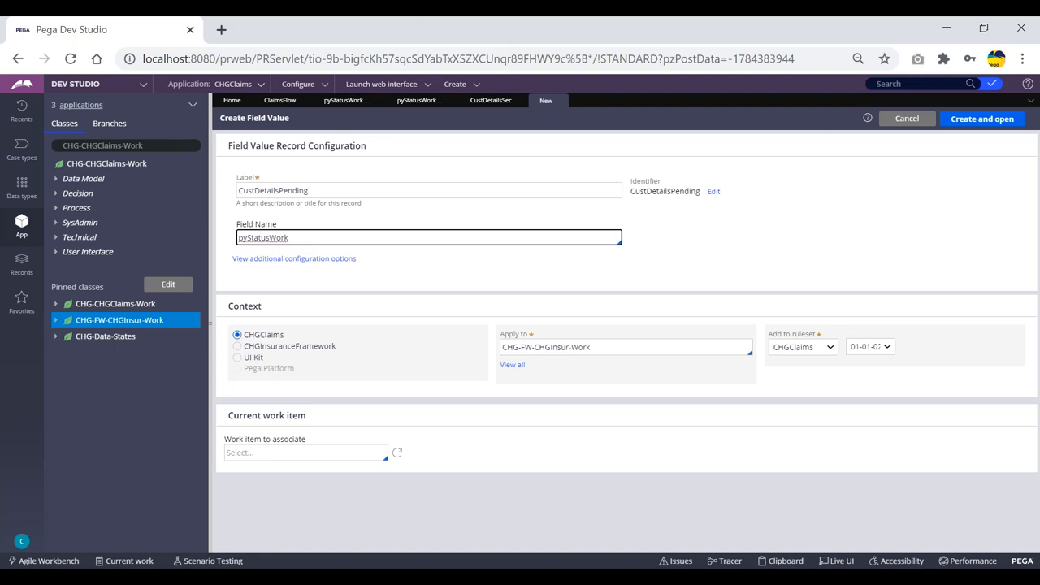
left_click(409, 101)
left_click(544, 101)
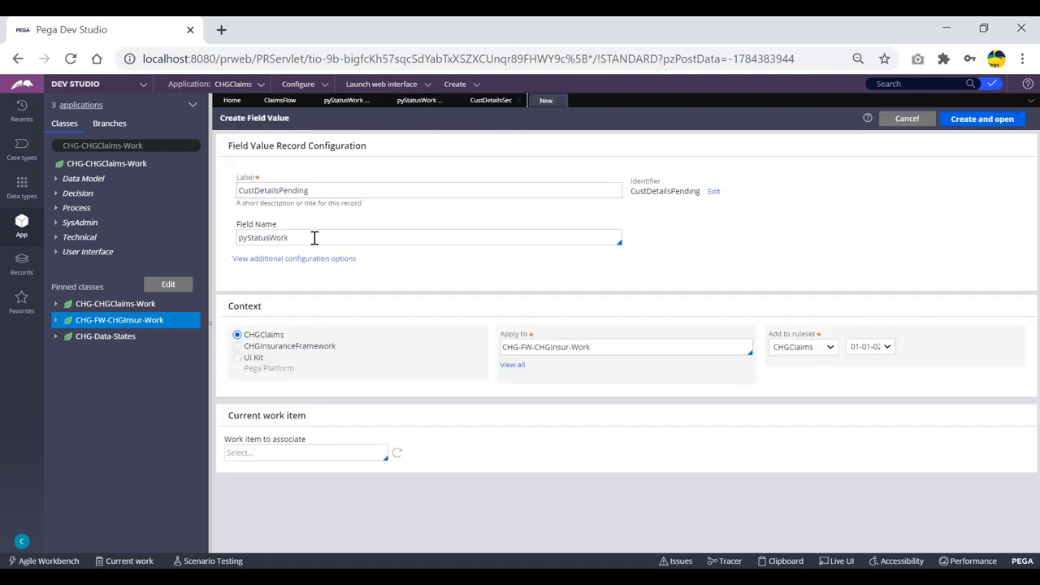
left_click(237, 346)
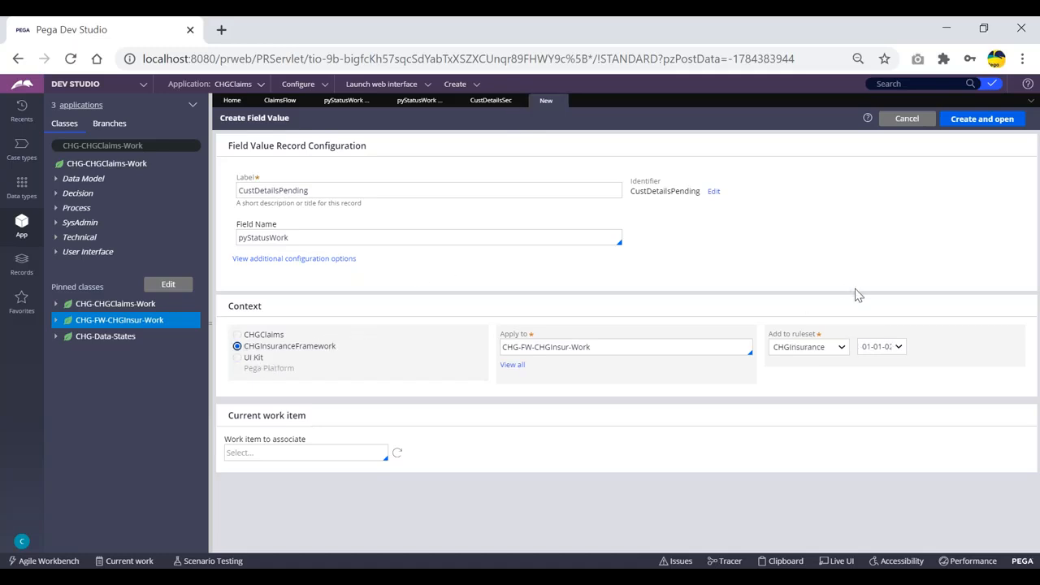
left_click(983, 122)
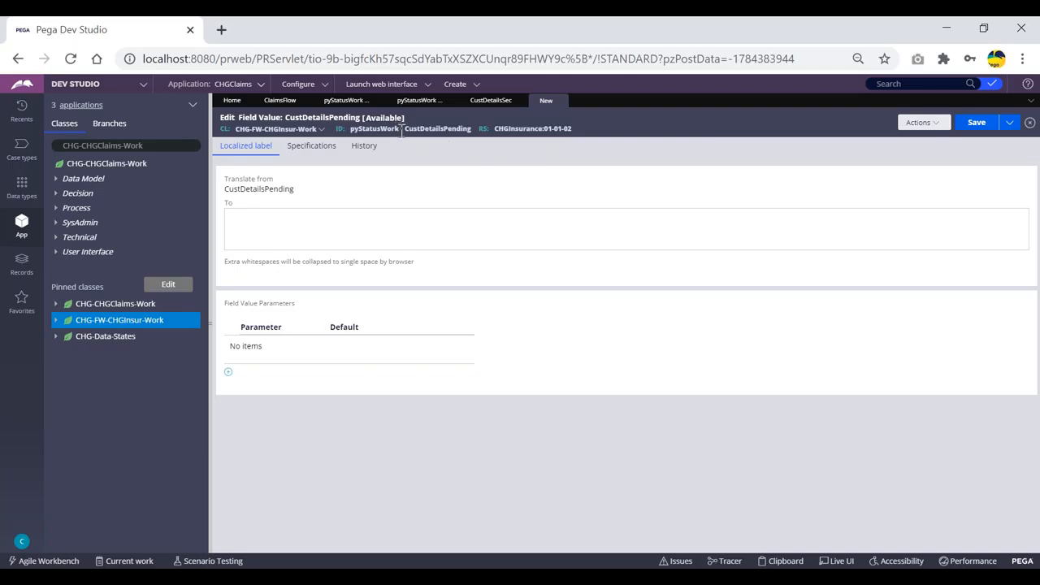
left_click(376, 235)
left_click(982, 123)
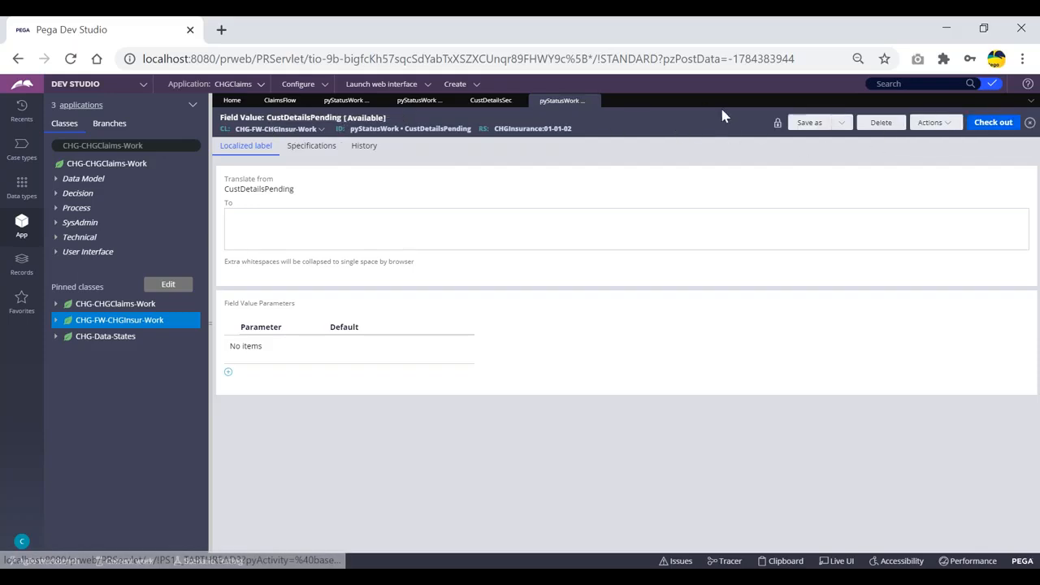
Save a copy of the CustDetailsPending rule as NomineeDetailsPending and close the copy
left_click(810, 122)
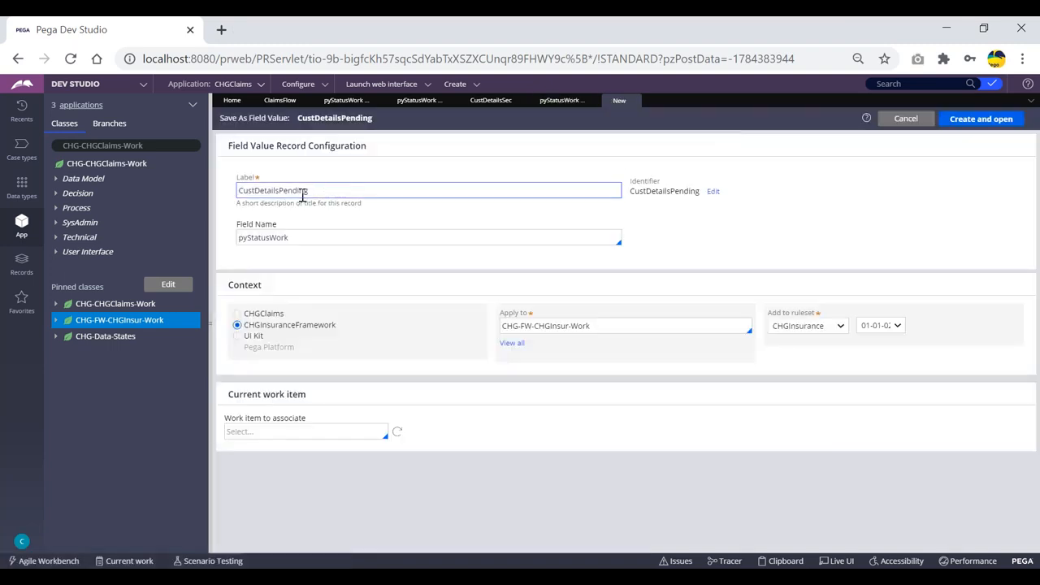
left_click_drag(280, 191, 214, 187)
type("NomineeDetails")
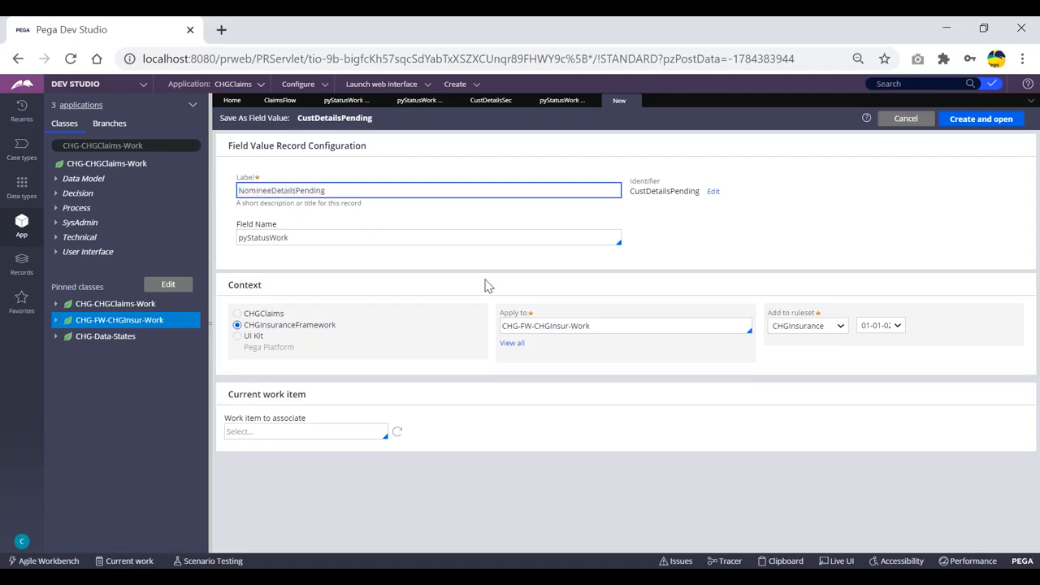
left_click(968, 123)
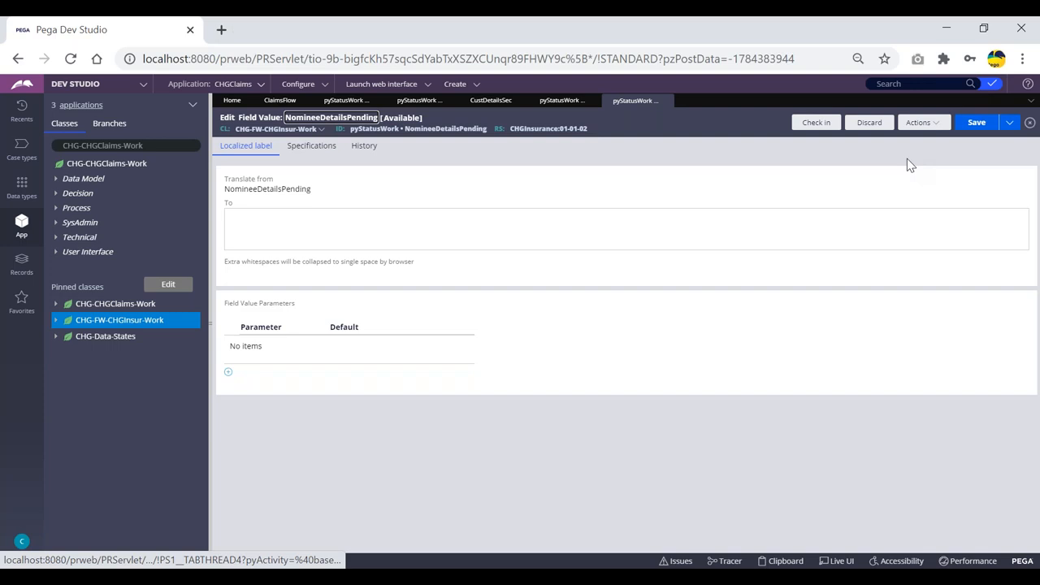
left_click(665, 101)
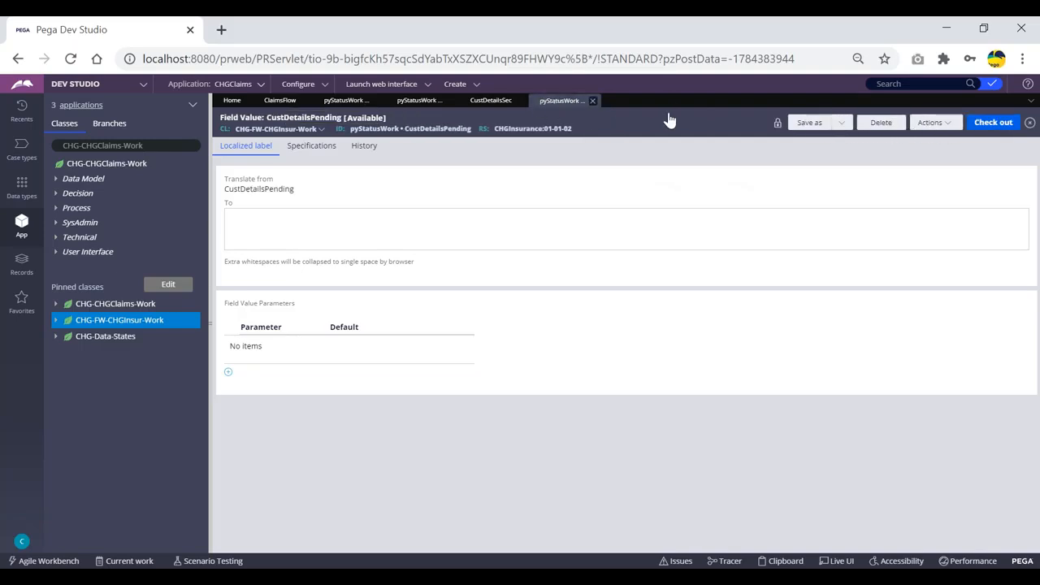
Delete the CustDetailsPending rule from CHG-FW-CHGInsur-Work with the reason "fsdfsdfs", and close its snapshot
left_click(880, 123)
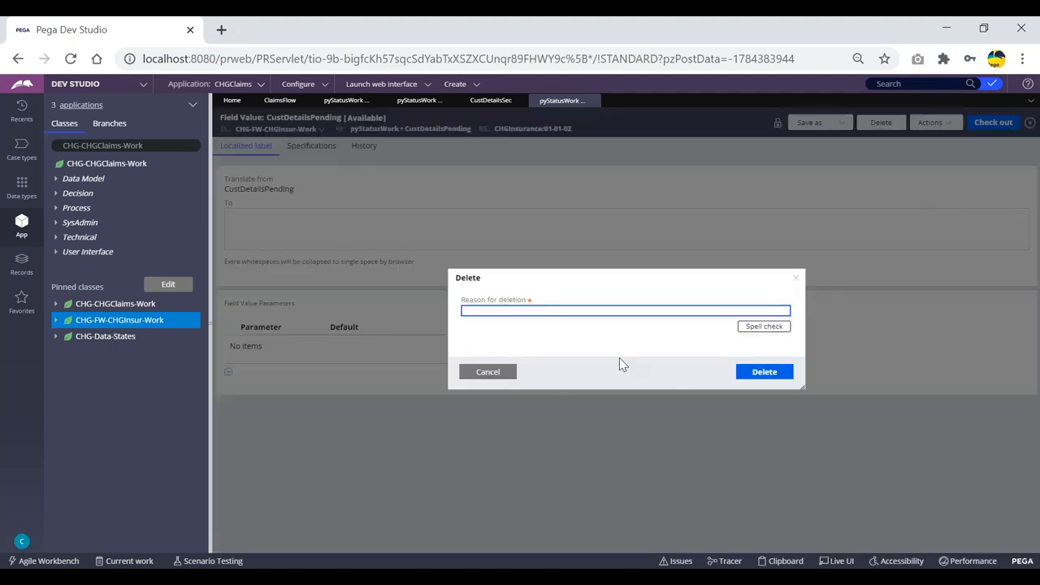
type("fsdfsdfs")
left_click(767, 372)
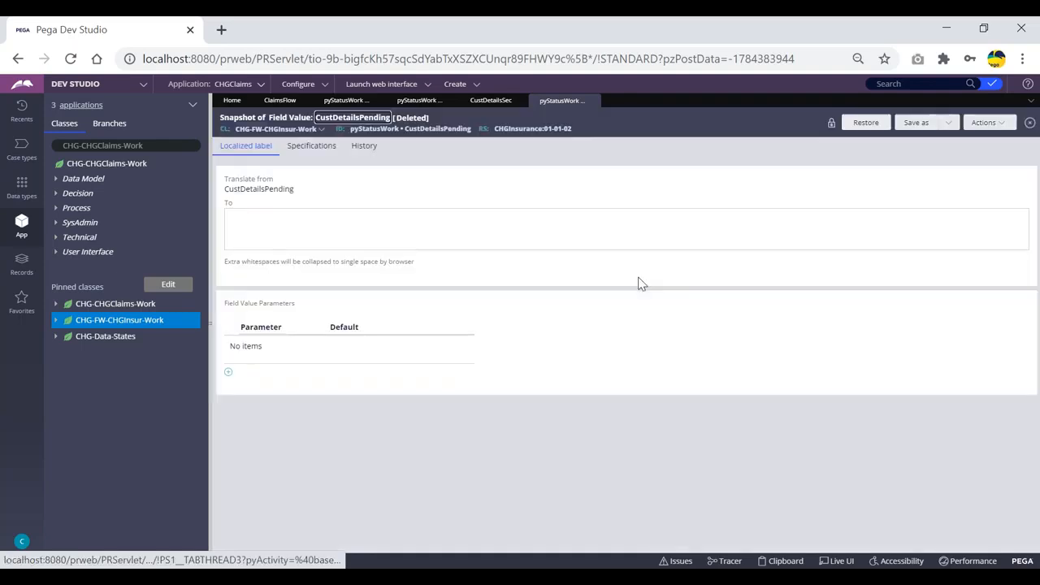
left_click(593, 101)
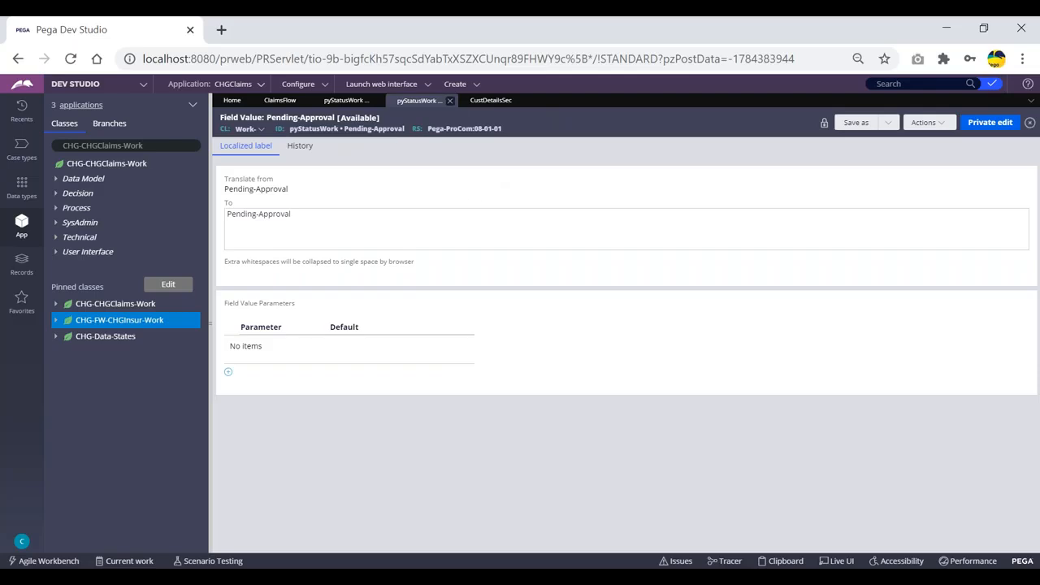
Start a new Field Value rule from CHG-FW-CHGInsur-Work labelled CustDetailsPending, with pyStatusWork as its field name
right_click(128, 322)
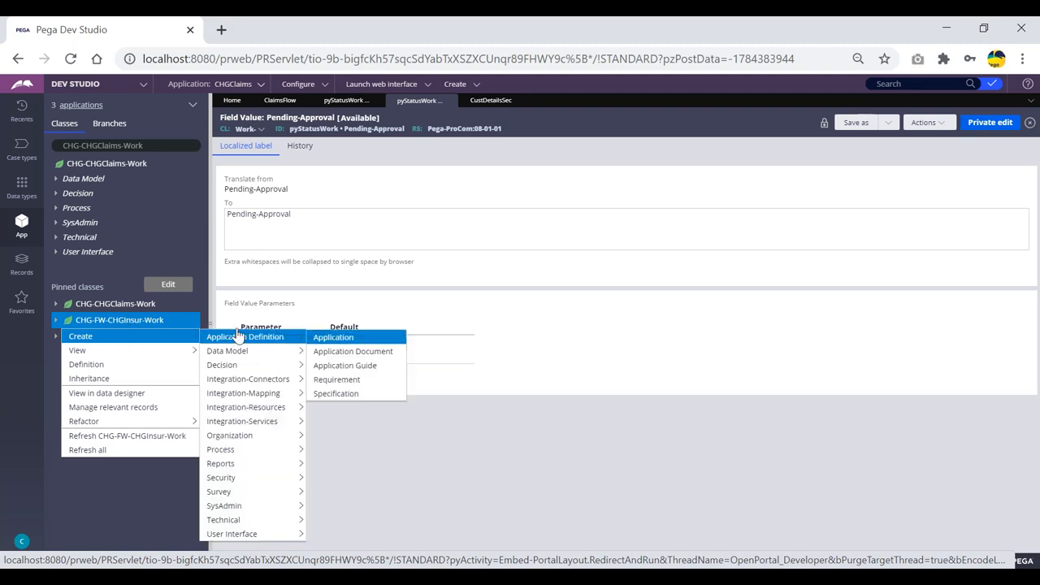
mouse_move(160, 336)
mouse_move(252, 350)
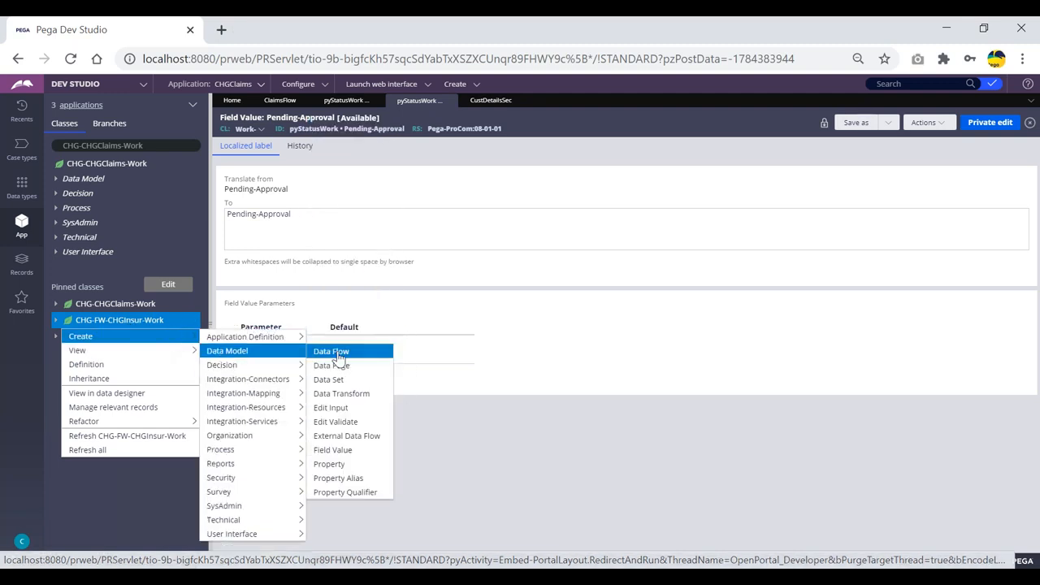
left_click(332, 449)
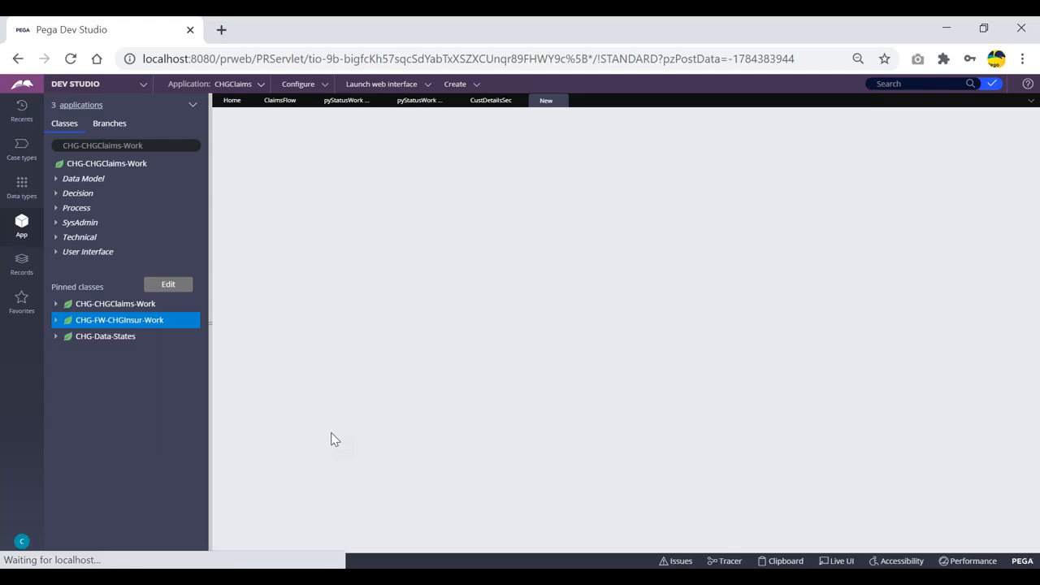
left_click(378, 194)
type("CustDetailsPEr")
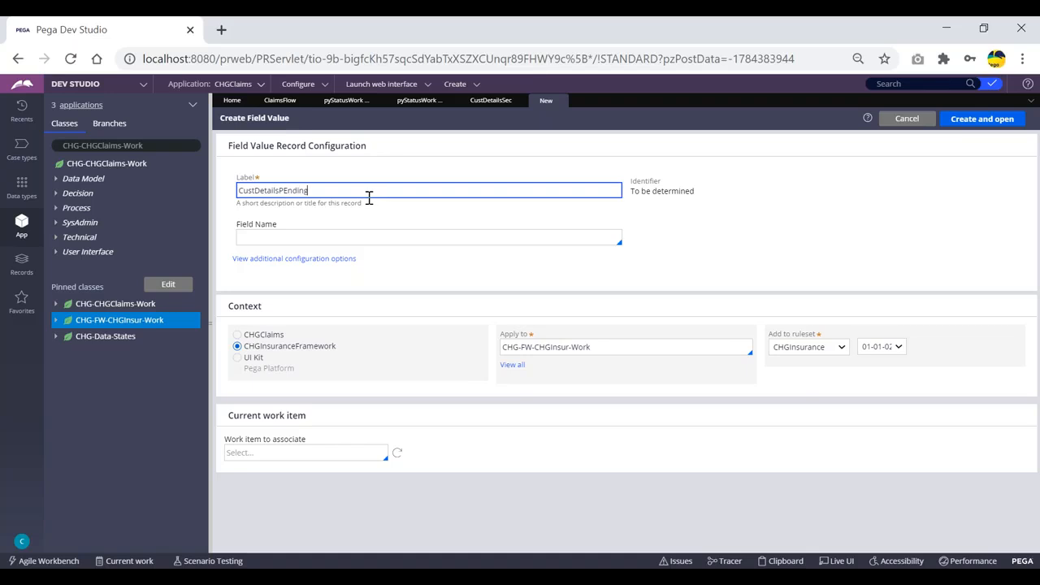
key("Delete")
type("e")
left_click(303, 236)
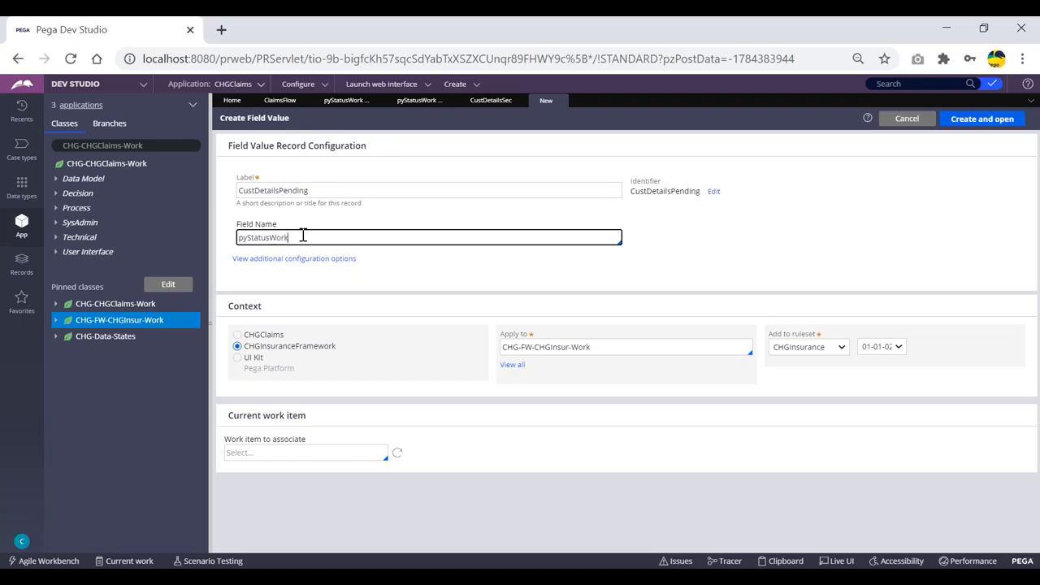
Change the class the new rule applies to to Work-, then create the rule and save it
left_click(615, 346)
left_click(601, 348)
key("BackSpace")
key("BackSpace")
key("BackSpace")
key("BackSpace")
key("BackSpace")
key("BackSpace")
key("BackSpace")
key("BackSpace")
key("BackSpace")
key("BackSpace")
key("BackSpace")
key("BackSpace")
key("BackSpace")
key("BackSpace")
key("BackSpace")
key("BackSpace")
key("BackSpace")
key("BackSpace")
key("BackSpace")
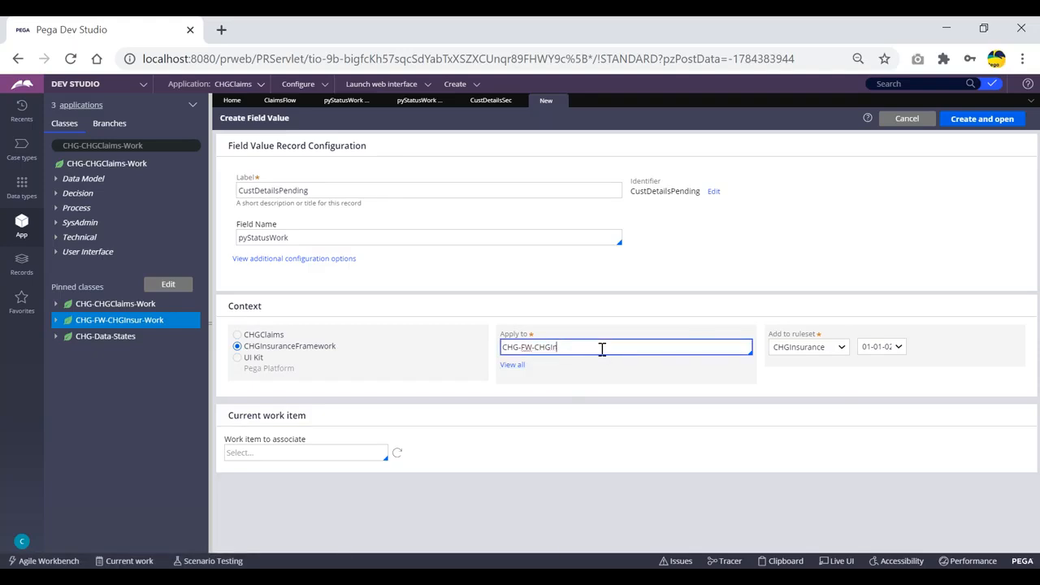
type("Work-")
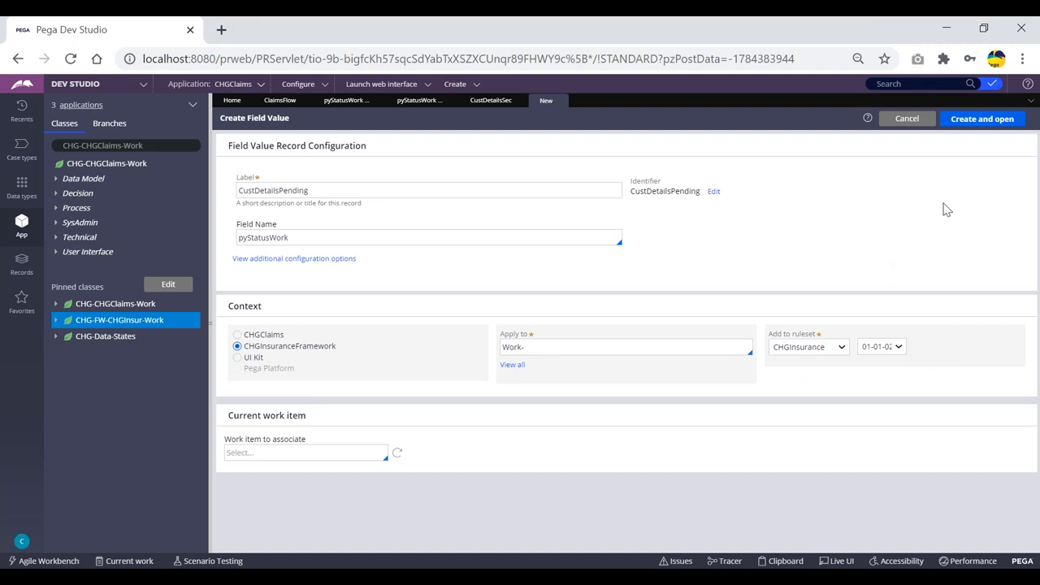
left_click(985, 122)
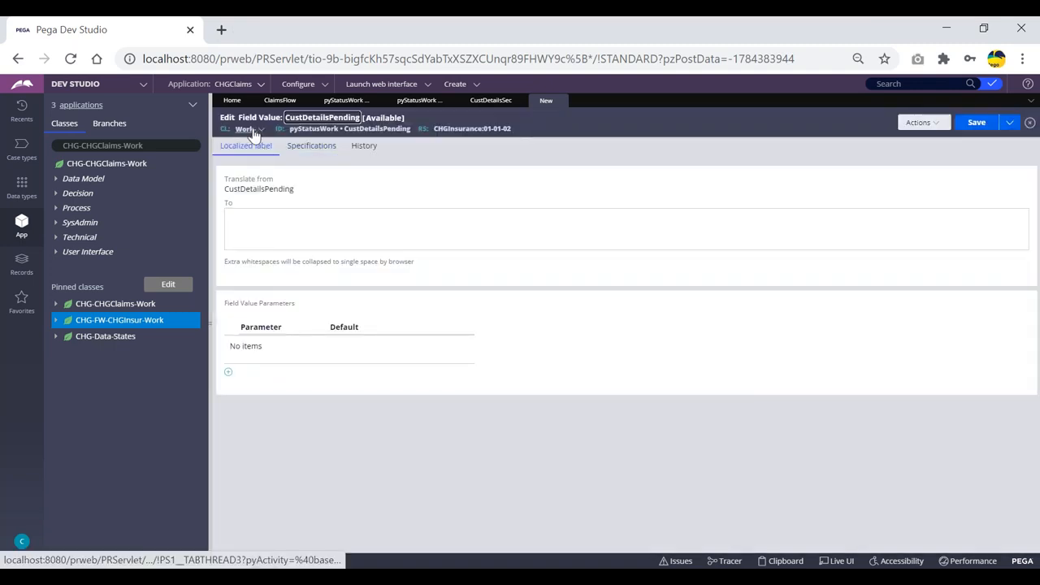
double_click(373, 130)
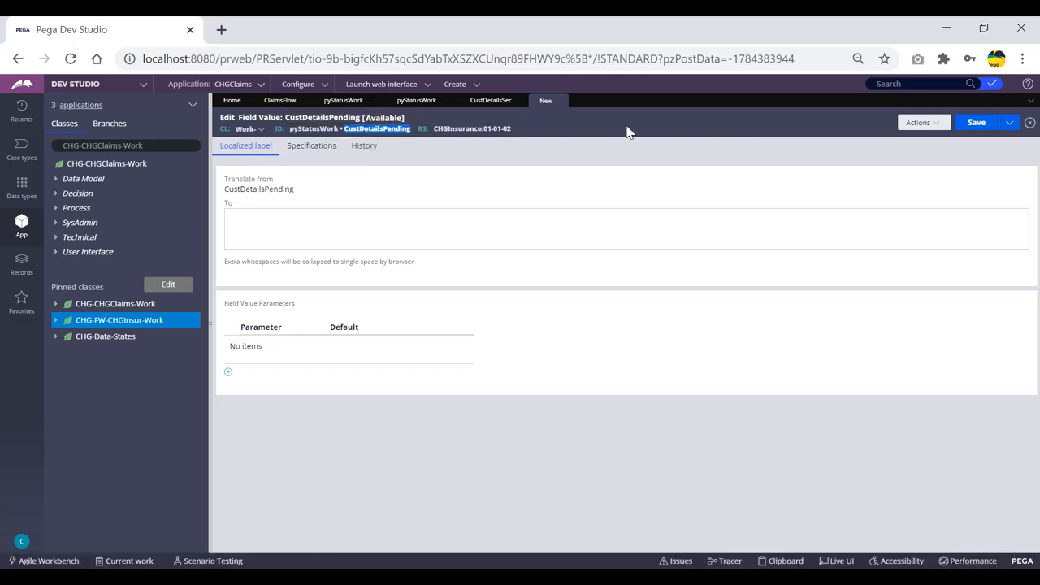
left_click(973, 124)
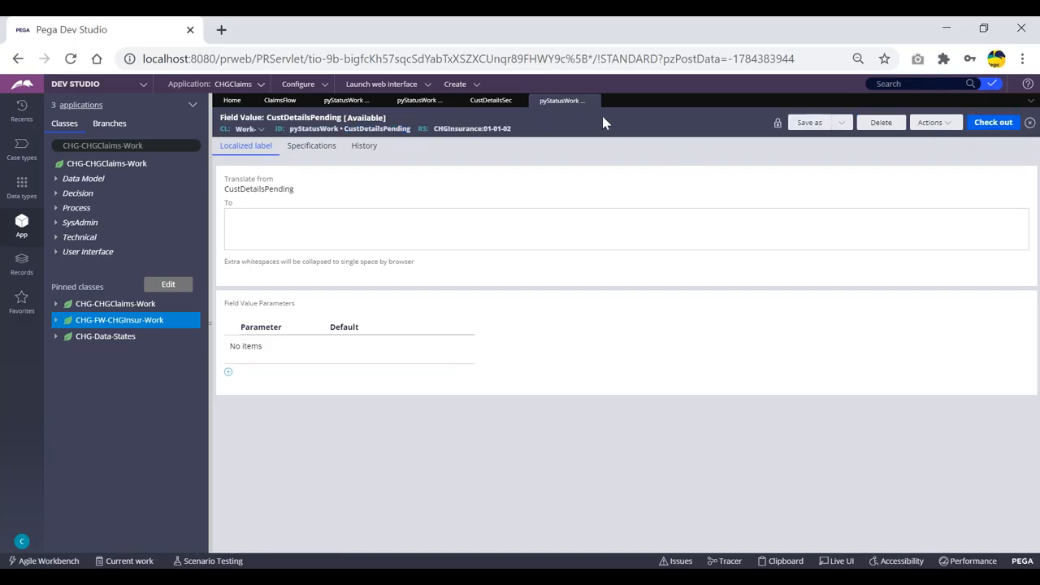
Save a copy of the CustDetailsPending rule as NomineeDetailsPending in the Work- class
left_click(810, 126)
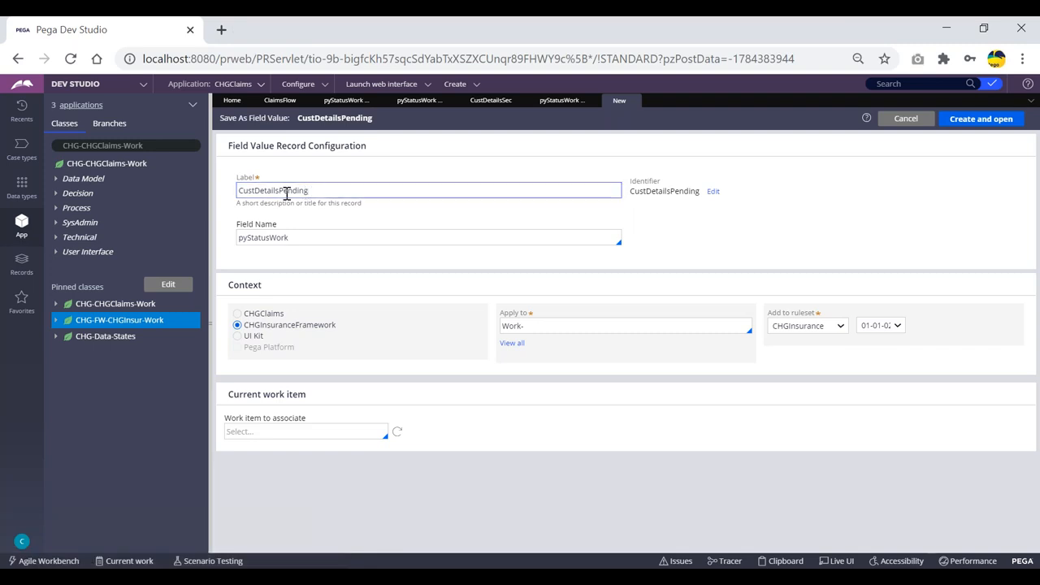
left_click_drag(281, 192, 190, 192)
type("Nominee")
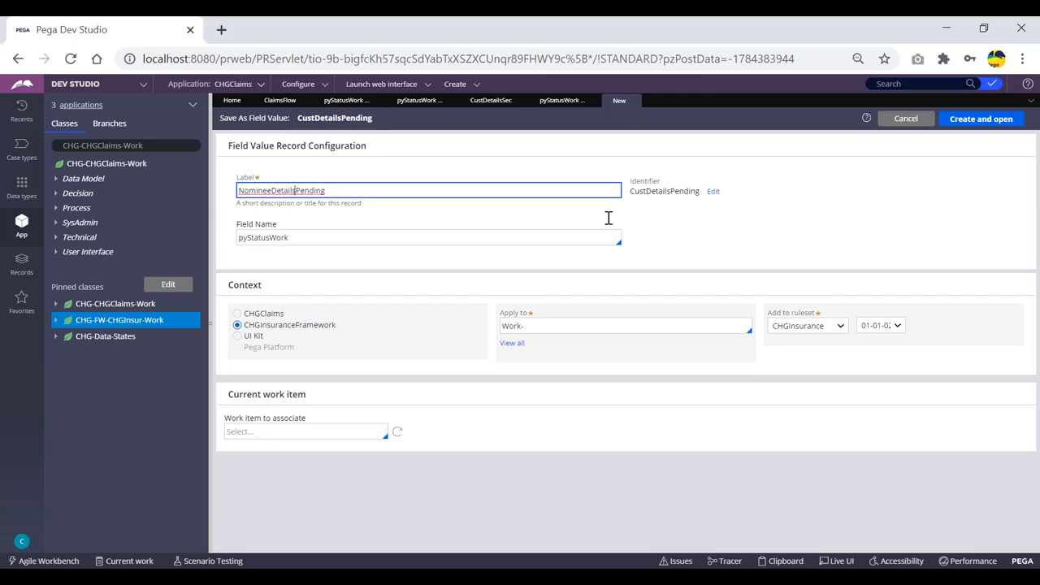
left_click(972, 121)
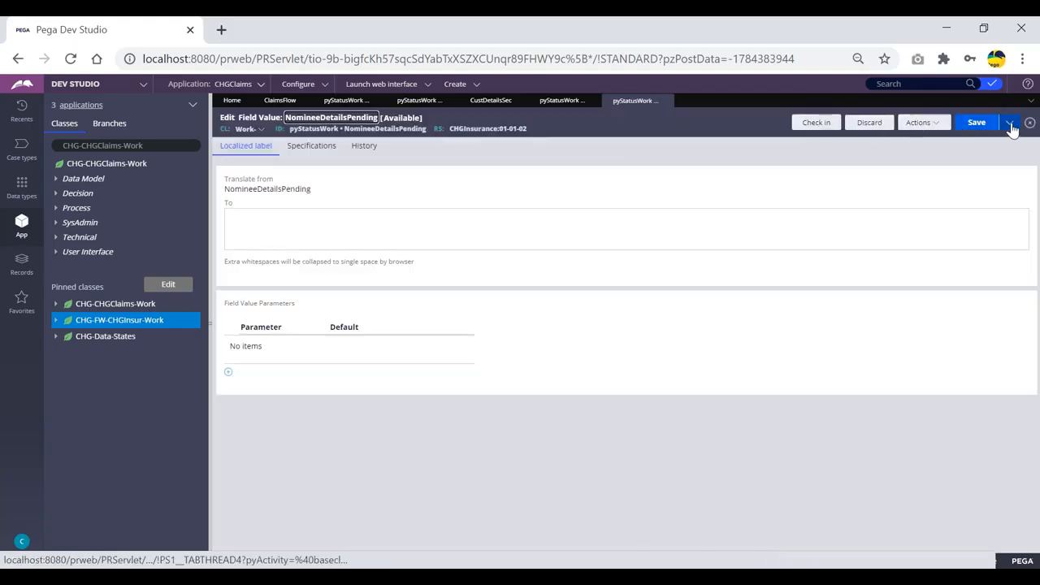
Save a copy of the NomineeDetailsPending rule as TxDetailsPending in the Work- class
left_click(1008, 122)
left_click(950, 137)
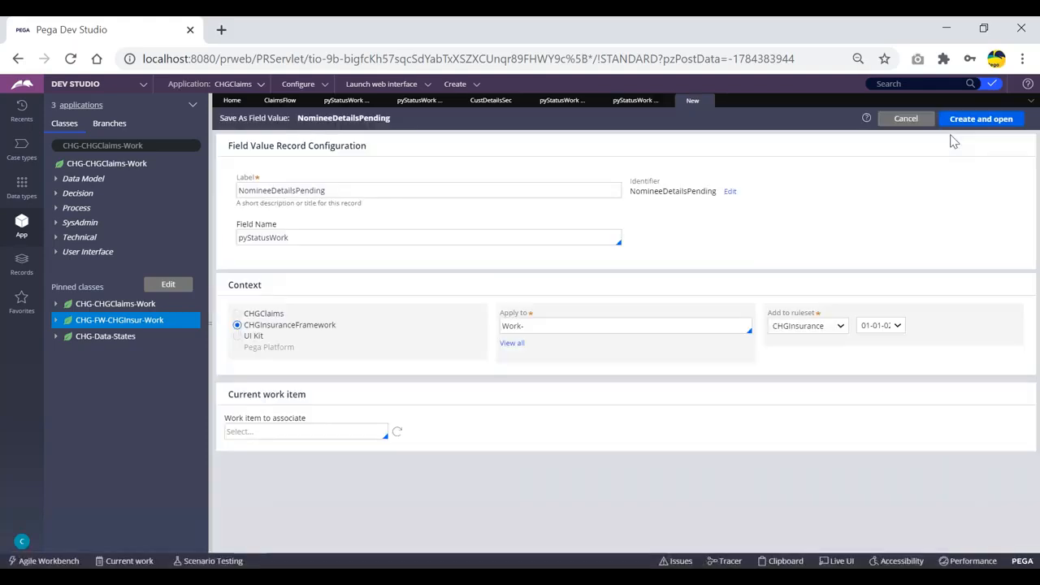
left_click(635, 100)
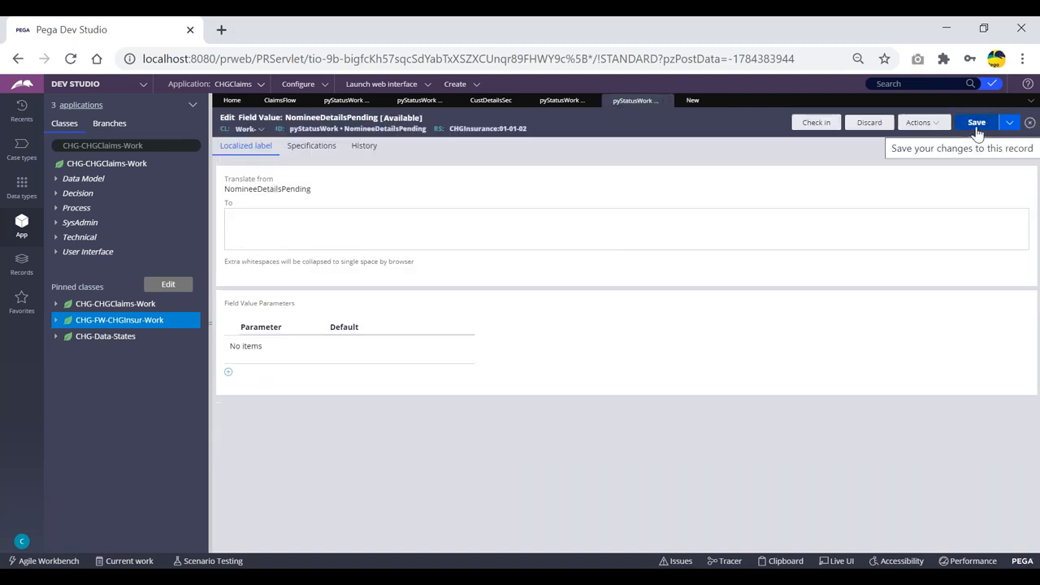
left_click(696, 99)
left_click(270, 190)
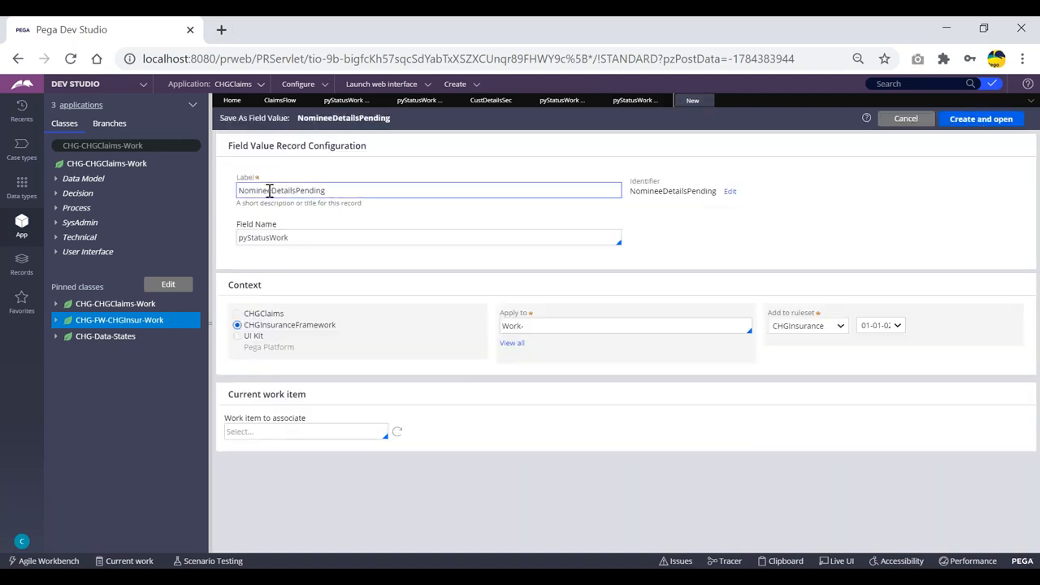
left_click_drag(271, 190, 216, 194)
type("Tx")
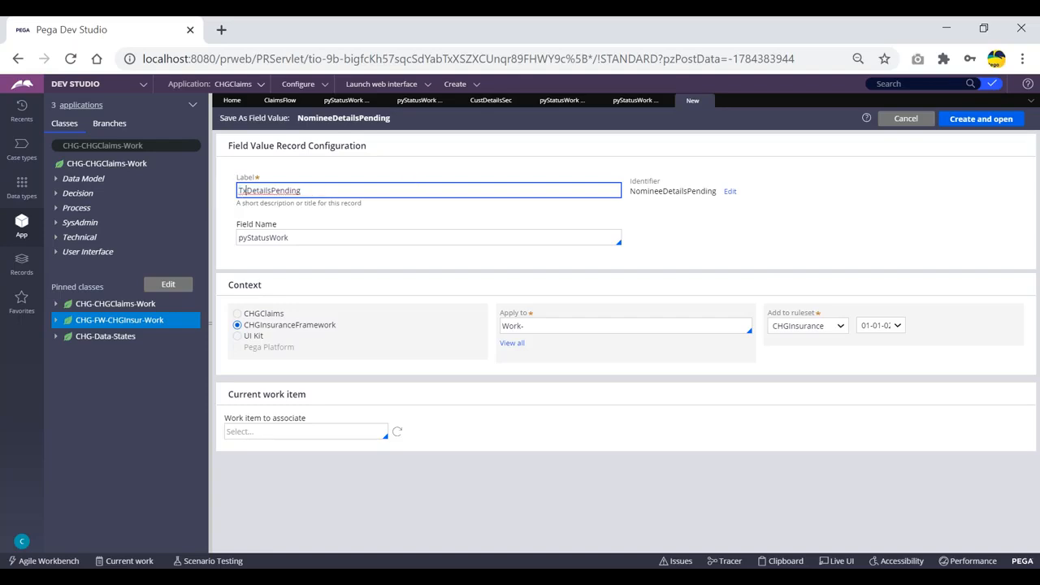
left_click(978, 122)
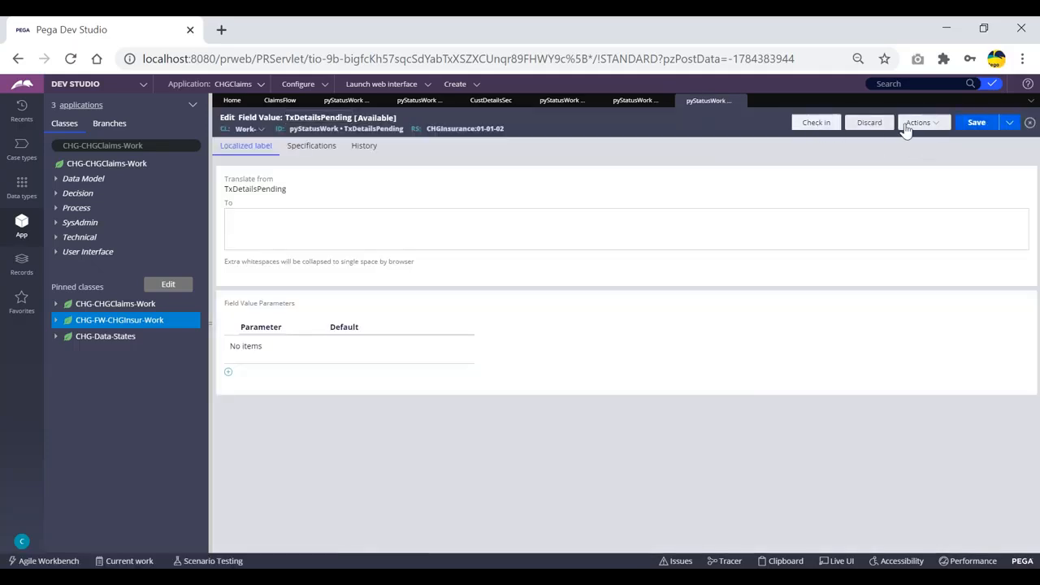
Create HospDetailsPending in the Work- class as a copy of the TxDetailsPending rule, and save it
left_click(1007, 122)
left_click(926, 137)
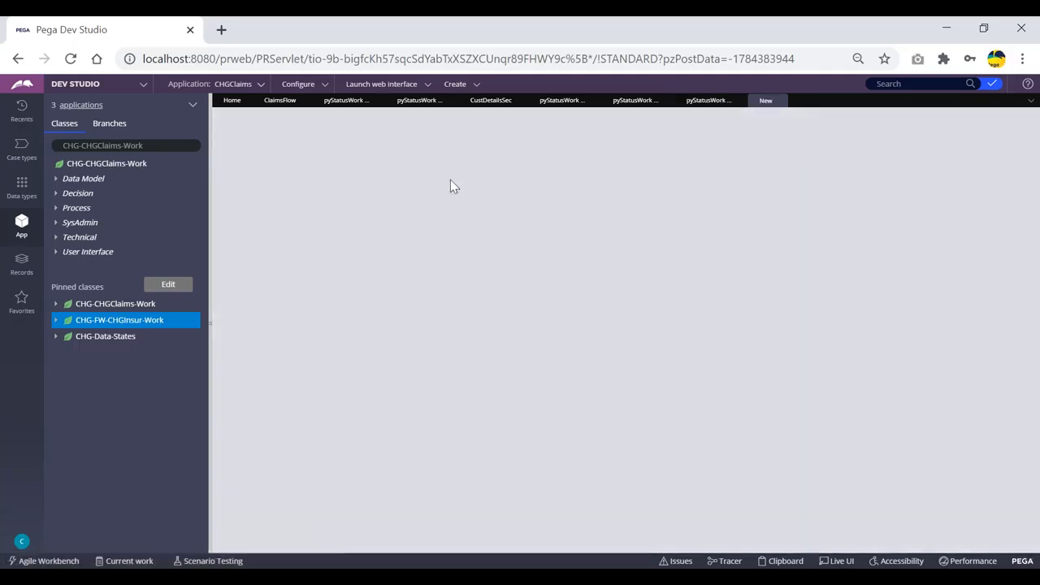
left_click_drag(255, 192, 229, 199)
type("HospDetailsPending")
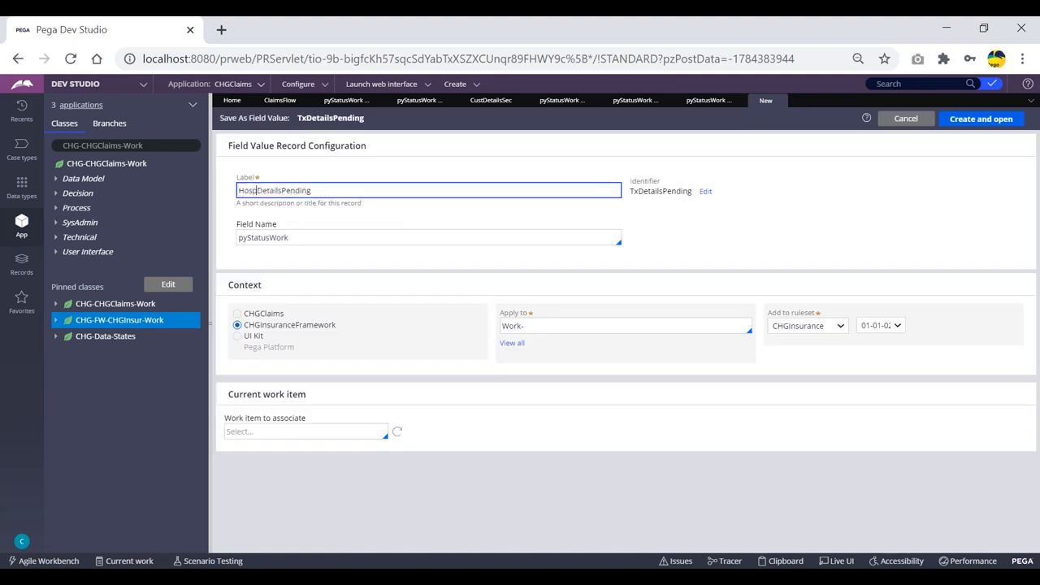
left_click(980, 119)
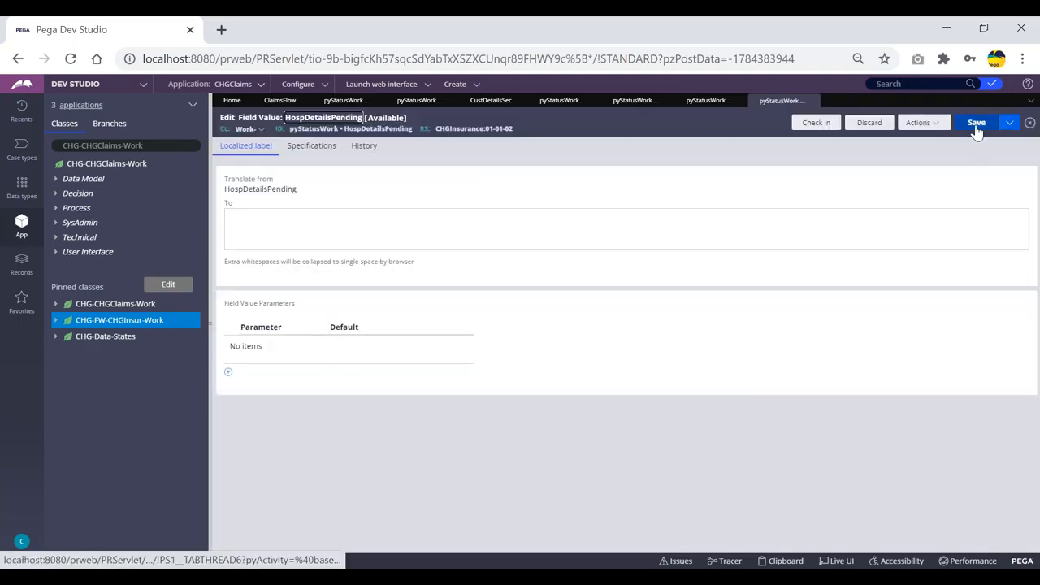
left_click(977, 123)
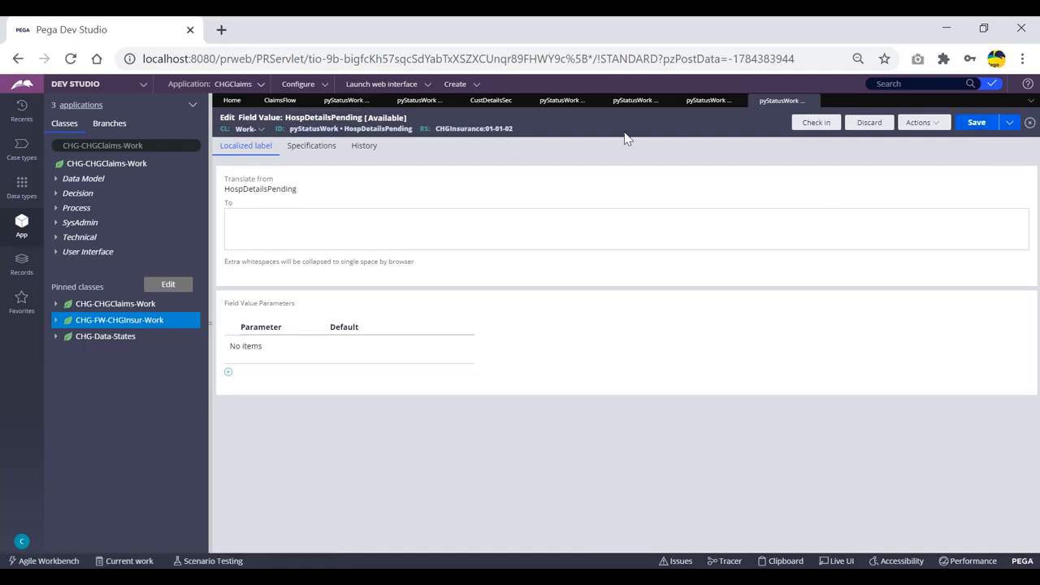
Close all open pyStatusWork rules and the CustDetailsSec section to return to the ClaimsFlow diagram
left_click(813, 101)
left_click(740, 101)
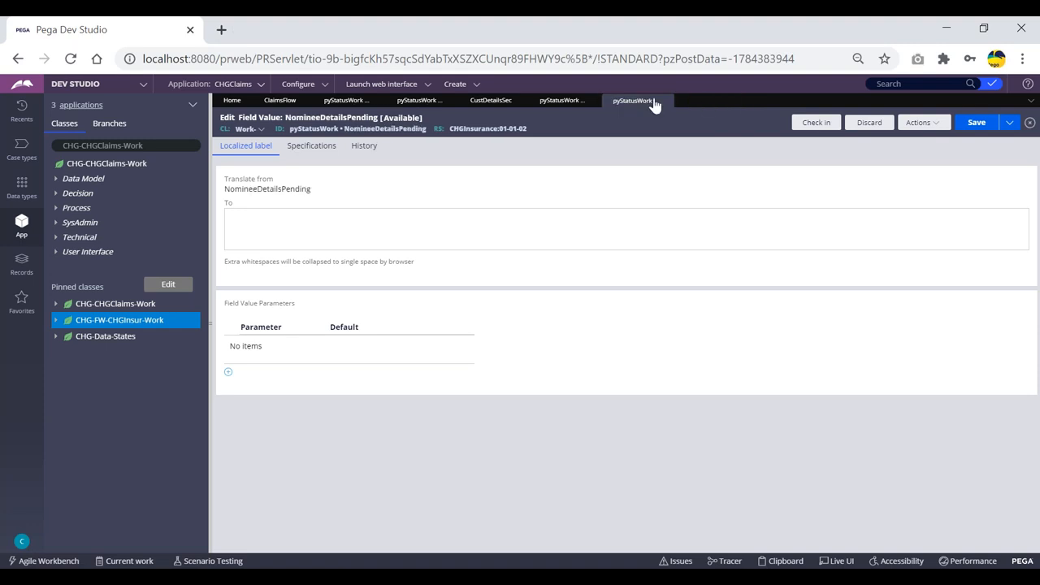
left_click(665, 102)
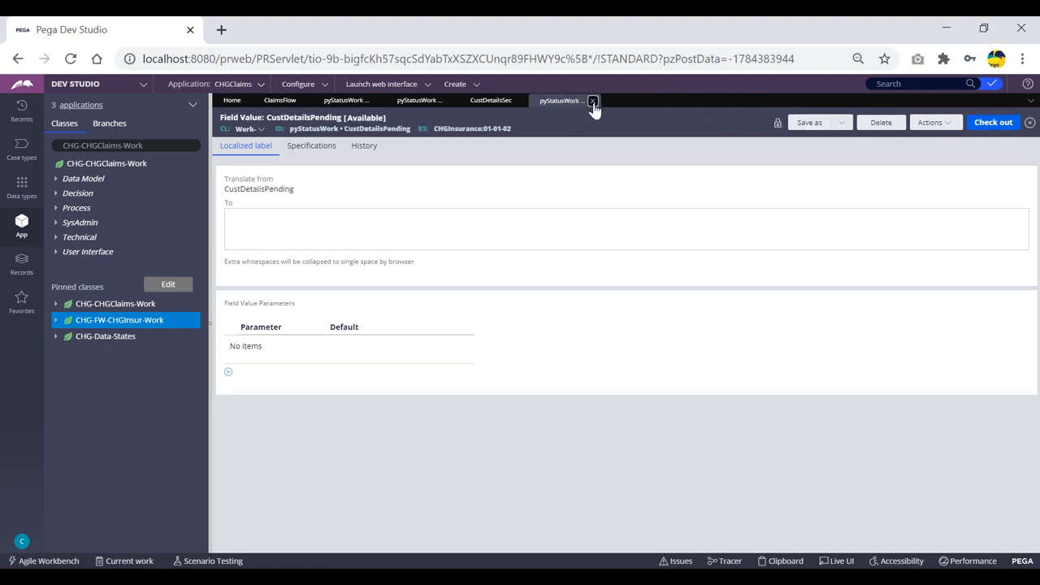
left_click(591, 101)
left_click(519, 100)
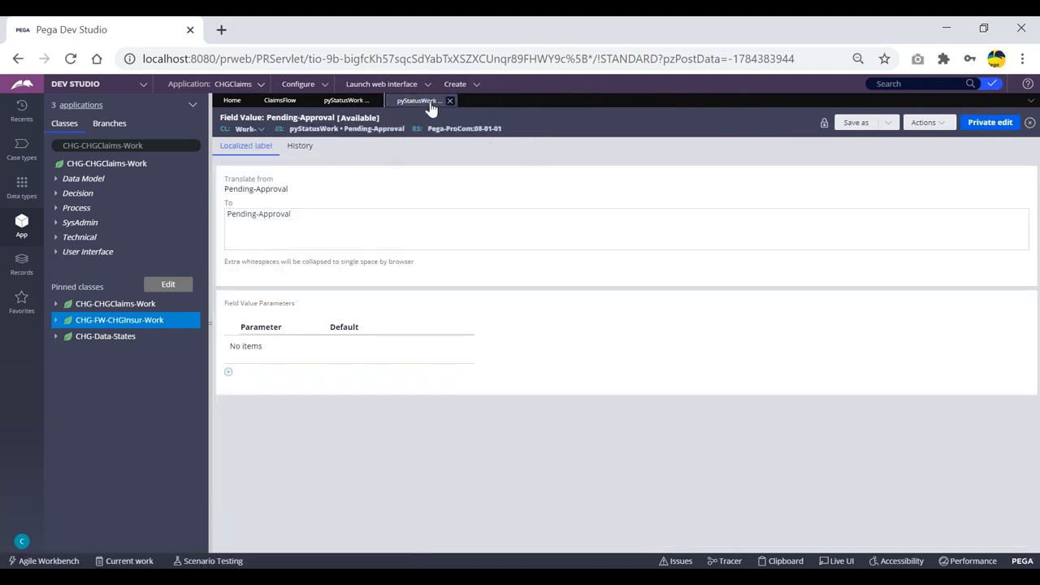
left_click(450, 102)
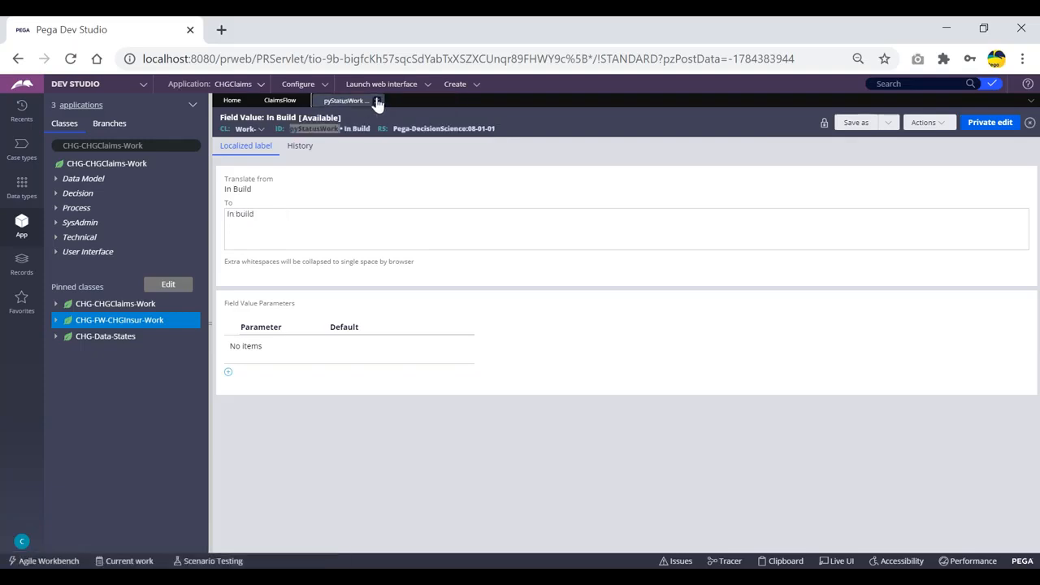
left_click(377, 102)
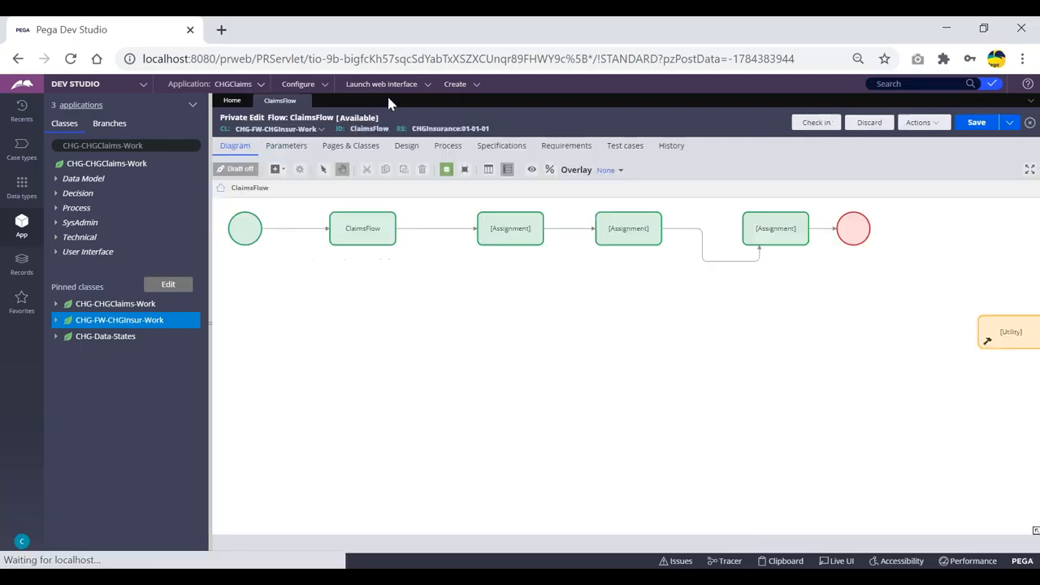
Turn on draft mode for the ClaimsFlow flow
left_click(615, 236)
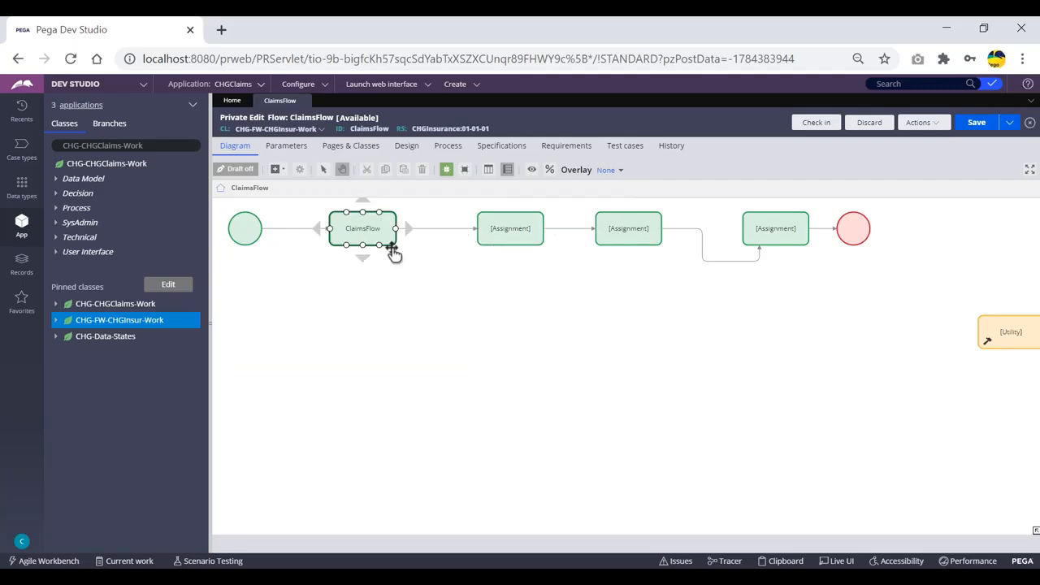
mouse_move(773, 225)
left_mouse_down()
mouse_move(784, 223)
mouse_move(775, 231)
left_mouse_up()
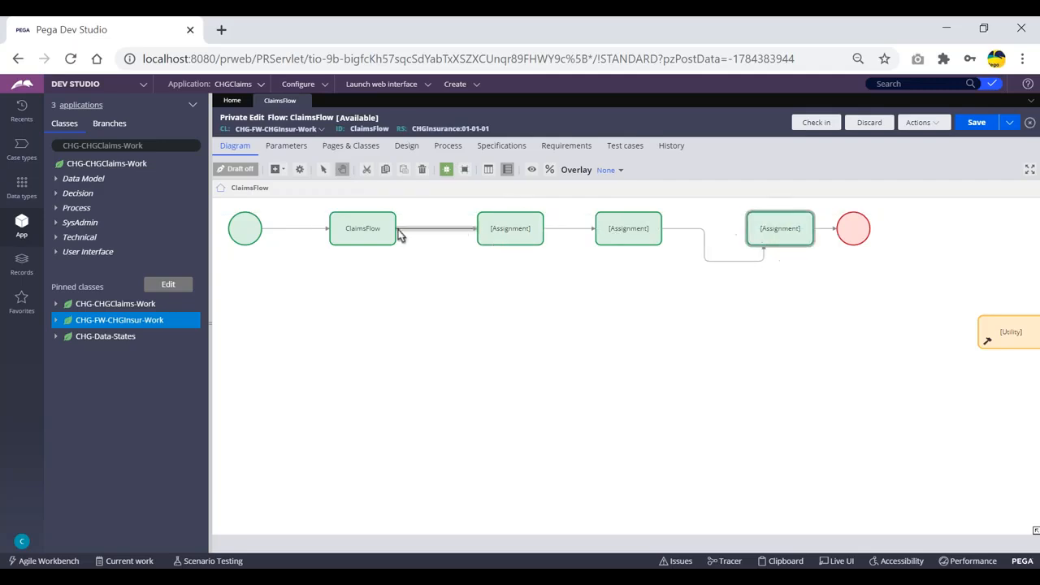
left_click(245, 234)
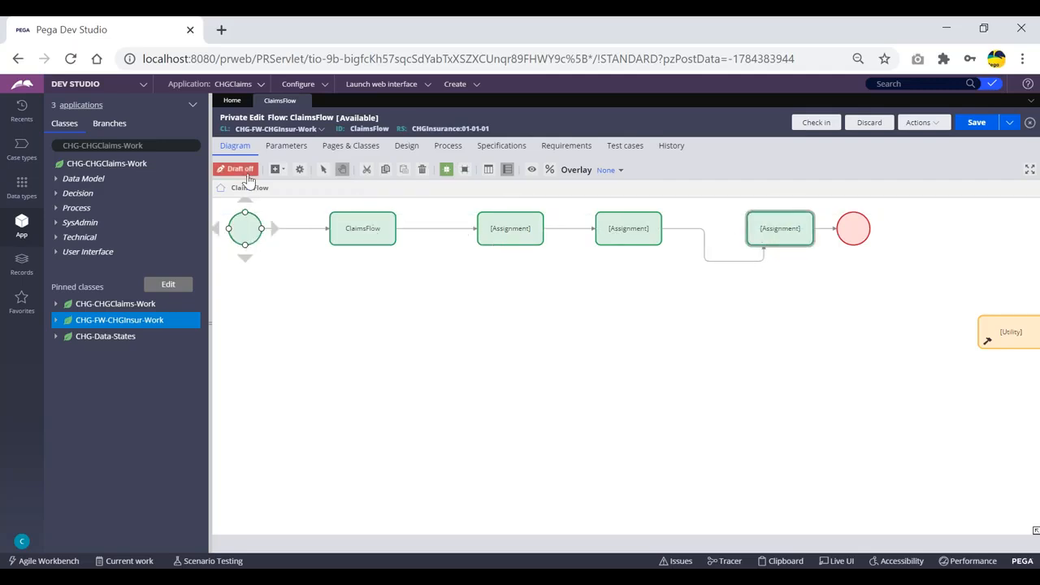
left_click(247, 172)
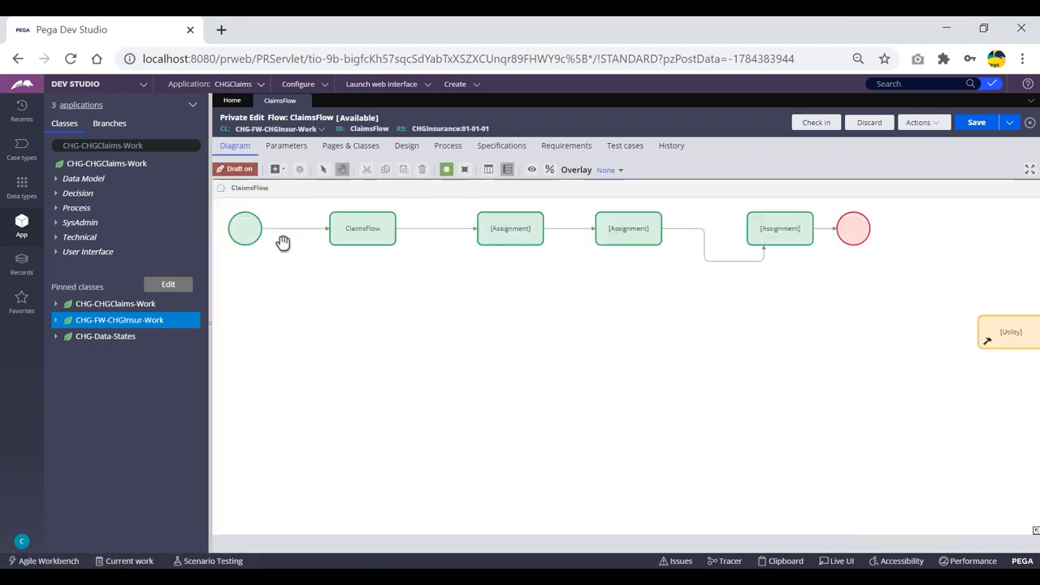
Replace the Start shape's work status with Open and submit its properties
left_click(248, 228)
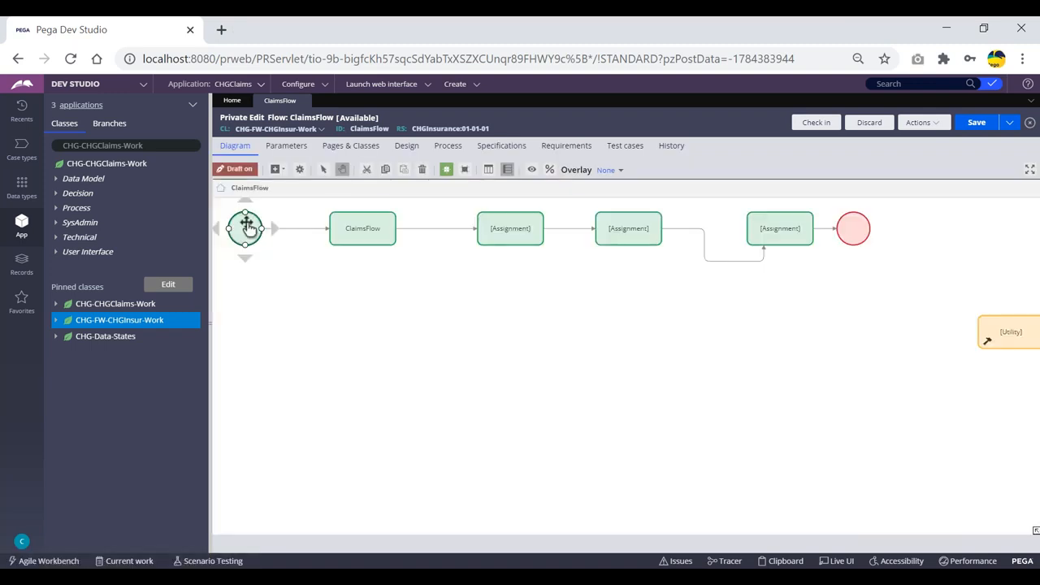
double_click(247, 228)
left_click_drag(559, 305, 470, 306)
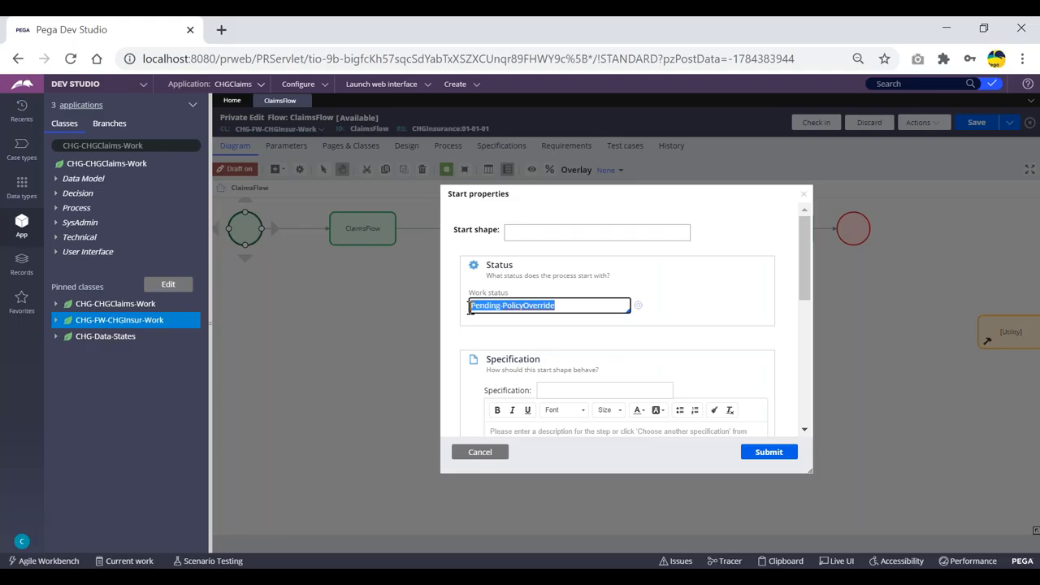
key("BackSpace")
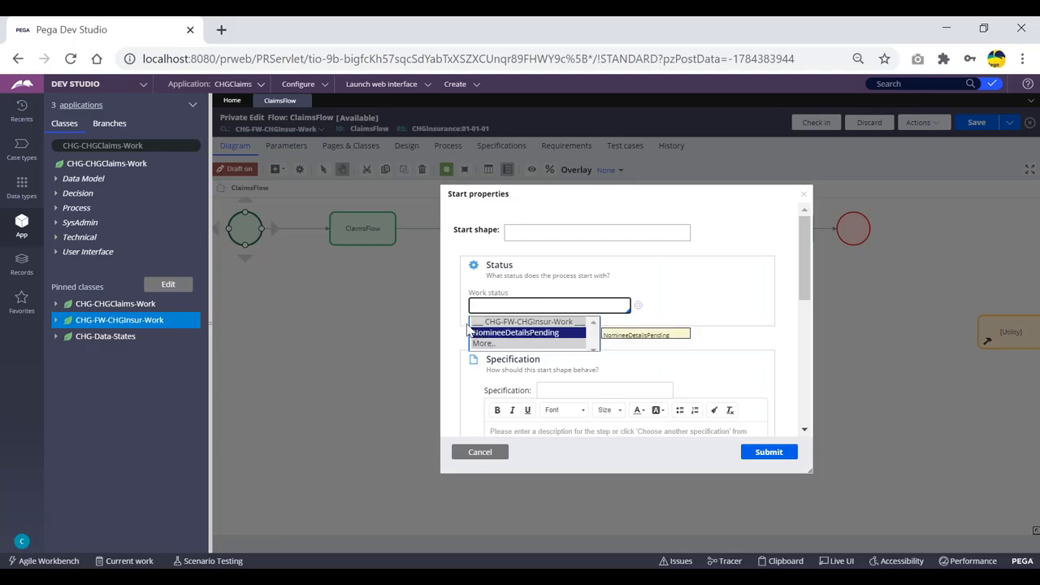
left_click(706, 271)
left_click(503, 306)
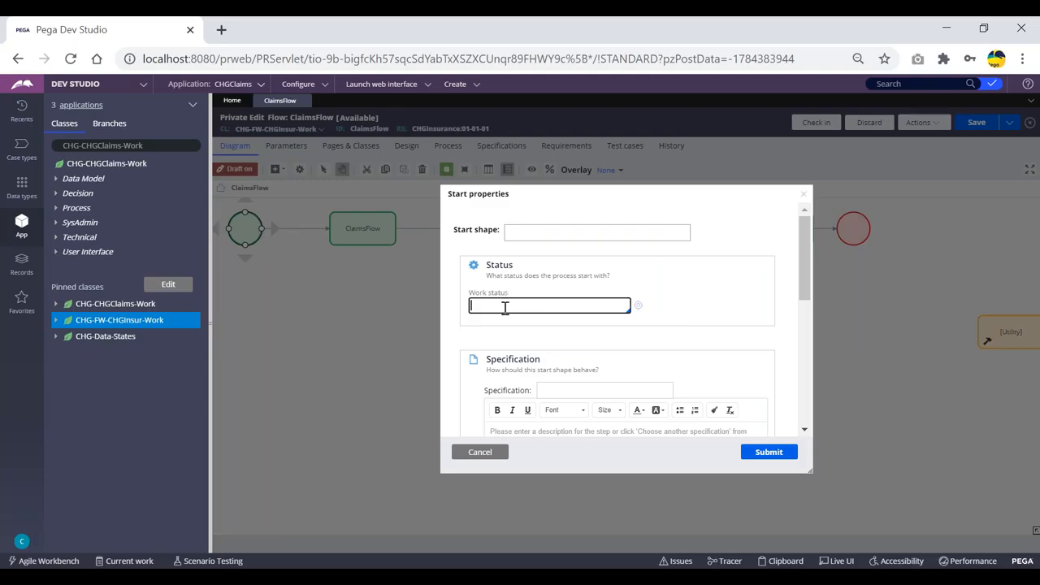
key("Down")
key("Down")
key("Down")
key("Down")
key("Down")
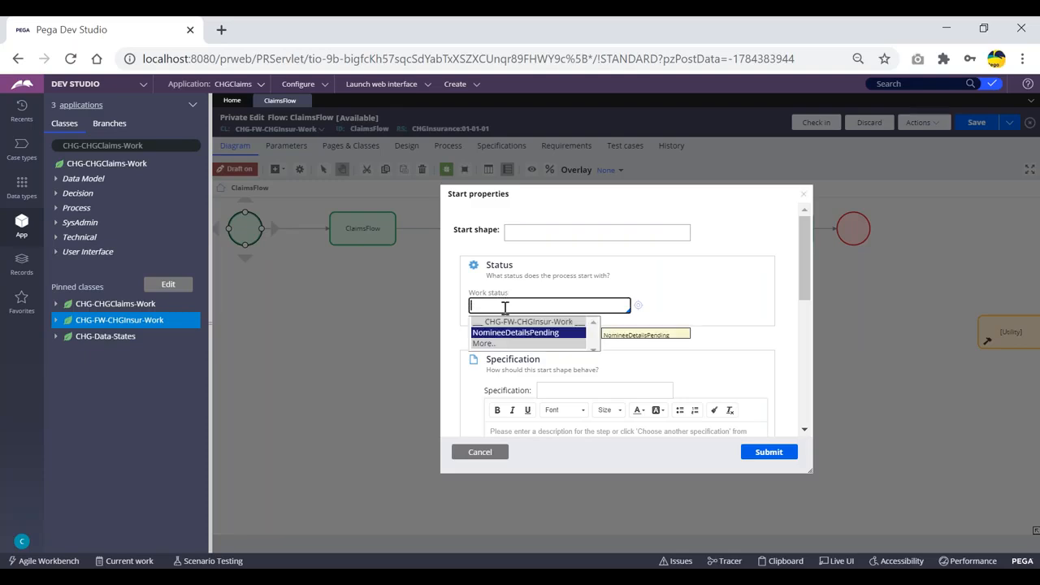
key("Down")
key("Down")
key("Down")
key("Down")
key("Down")
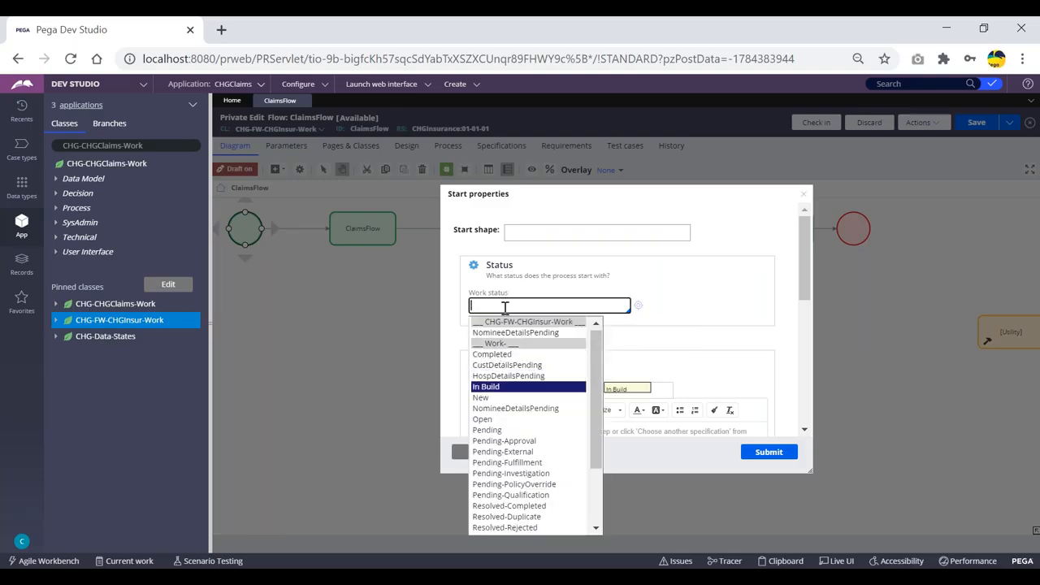
key("Return")
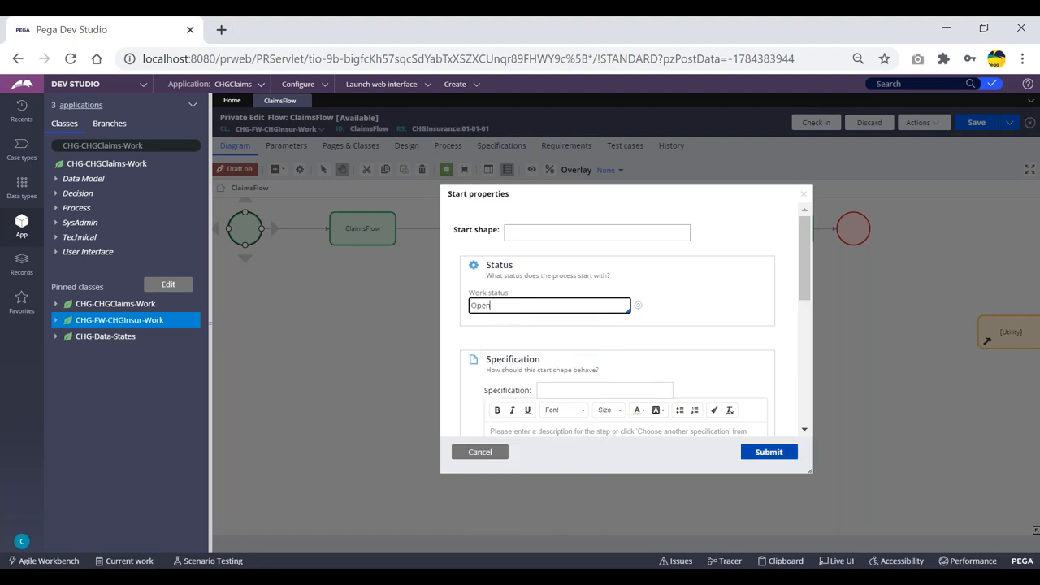
left_click(761, 452)
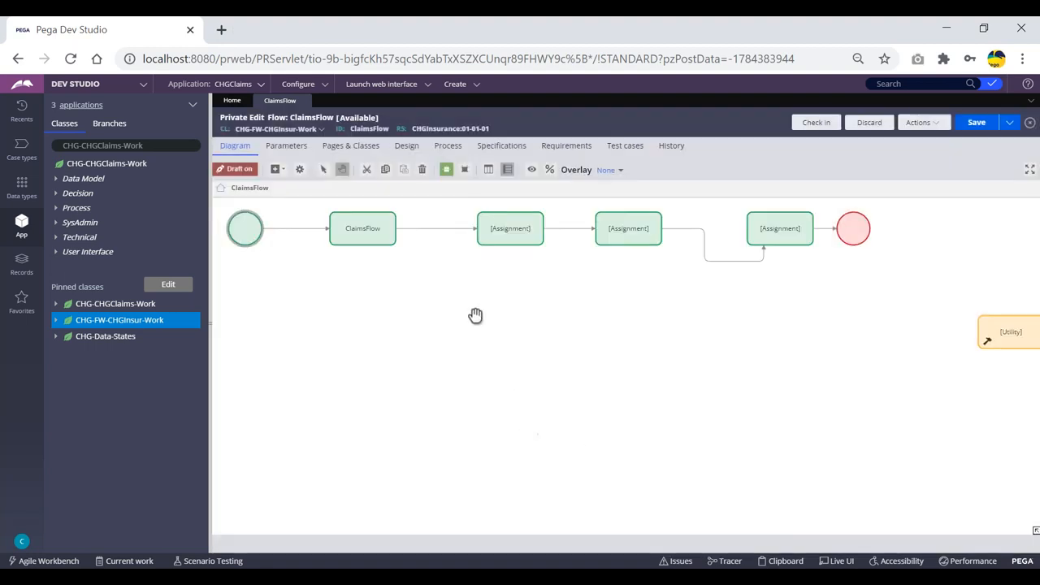
Set the case status of the ClaimsFlow assignment to CustDetailsPending in its assignment details and submit the properties
left_click(309, 259)
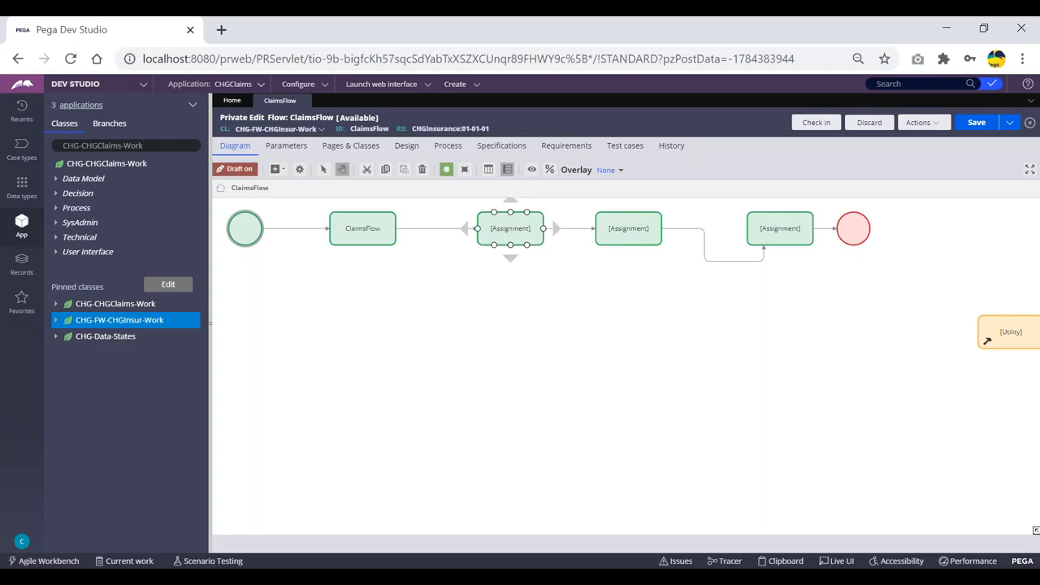
left_click(358, 232)
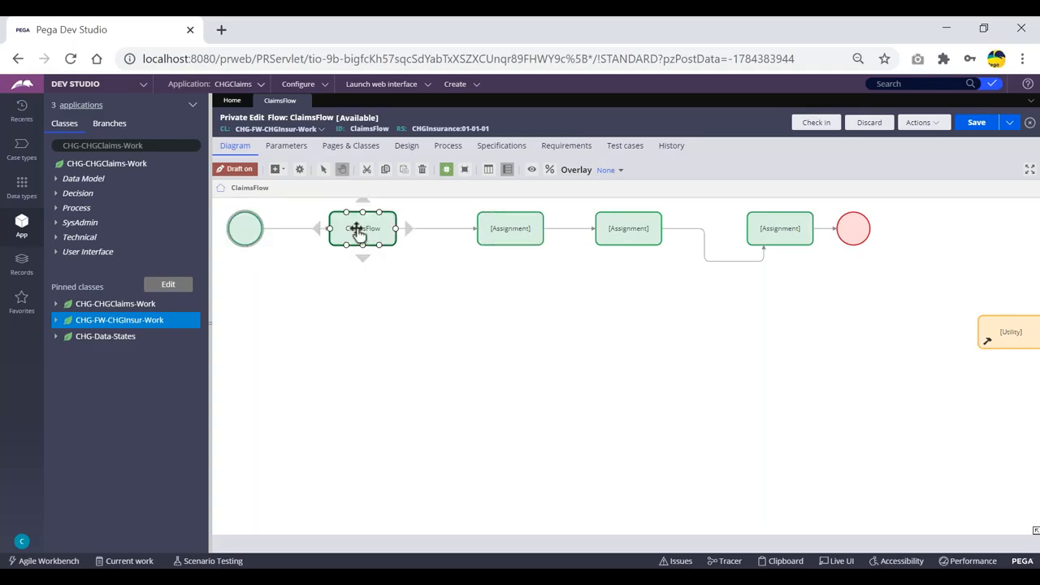
double_click(357, 231)
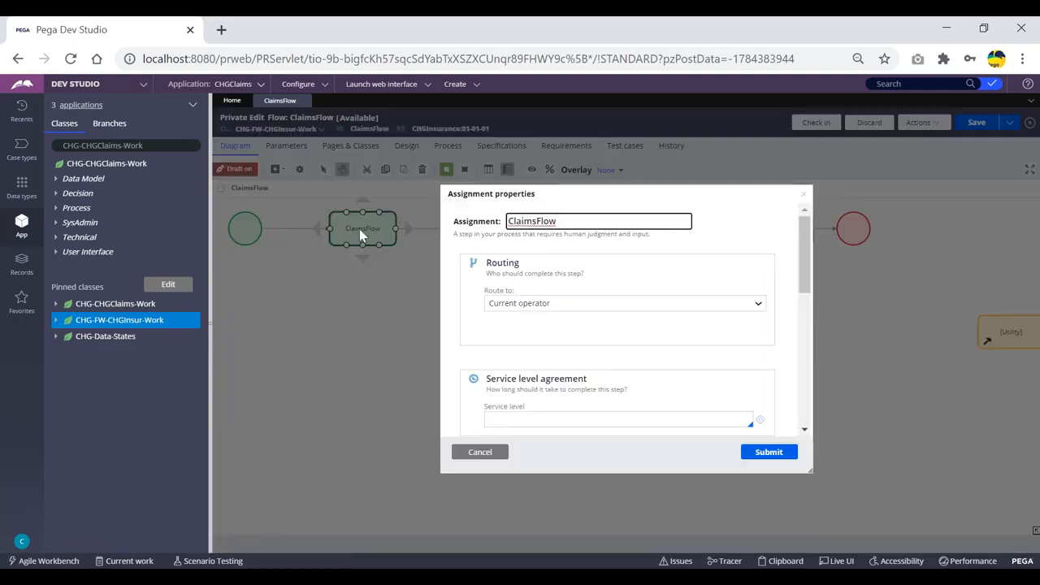
scroll(552, 293, "down", 5)
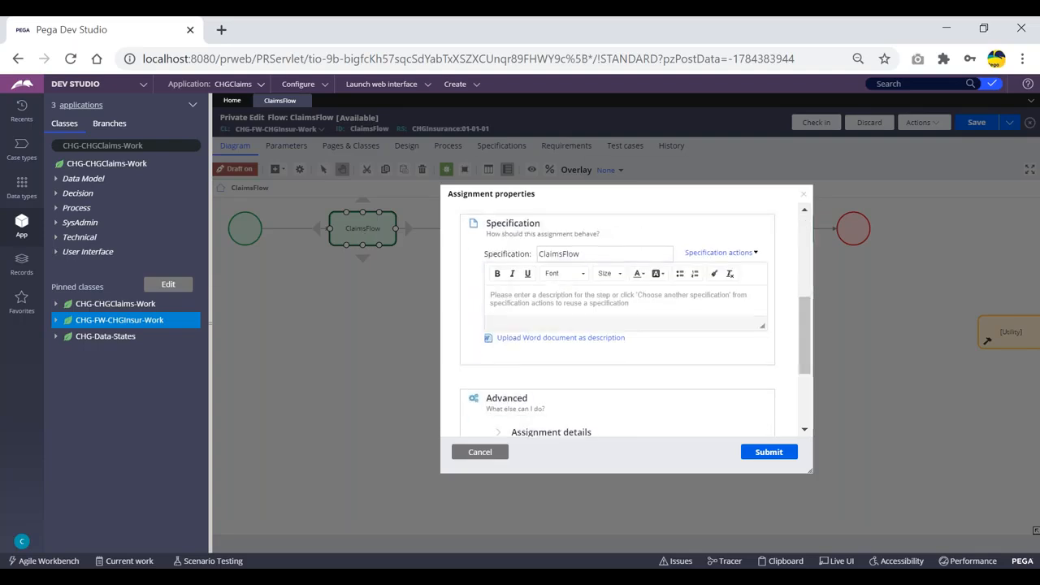
left_click(501, 355)
scroll(544, 318, "down", 2)
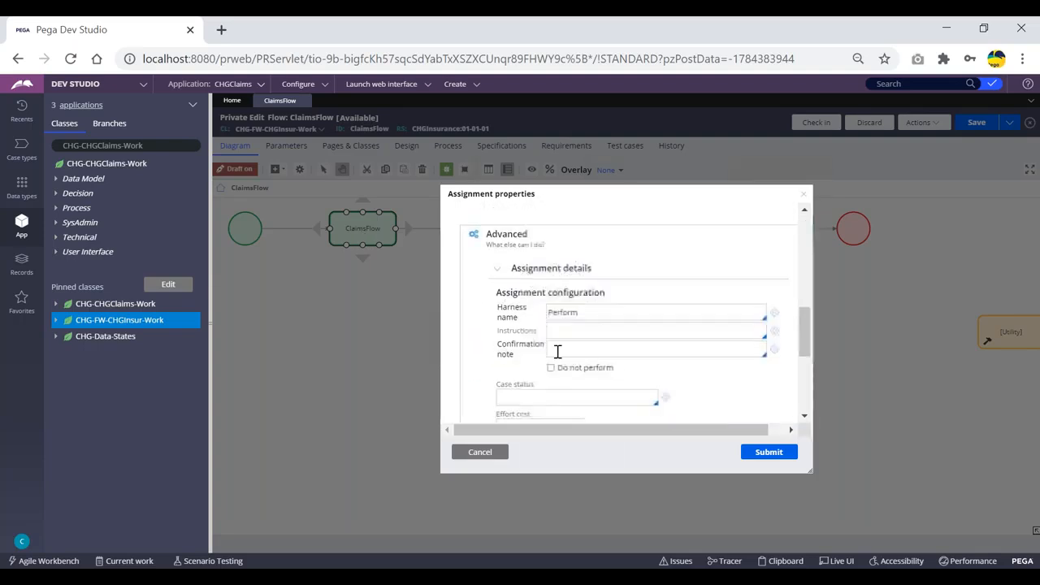
left_click(544, 318)
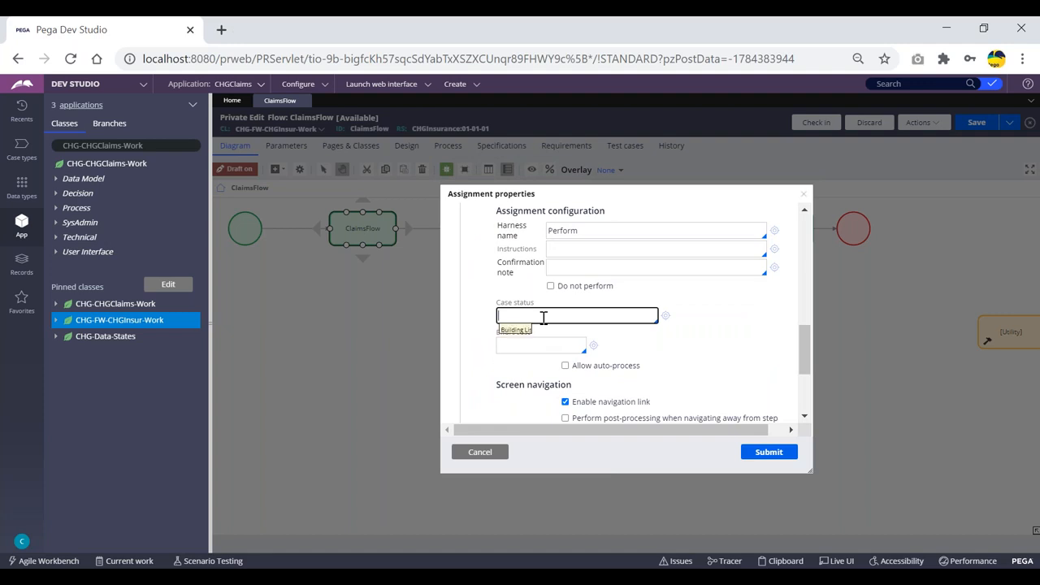
key("Return")
key("Down")
key("Down")
key("Down")
key("Down")
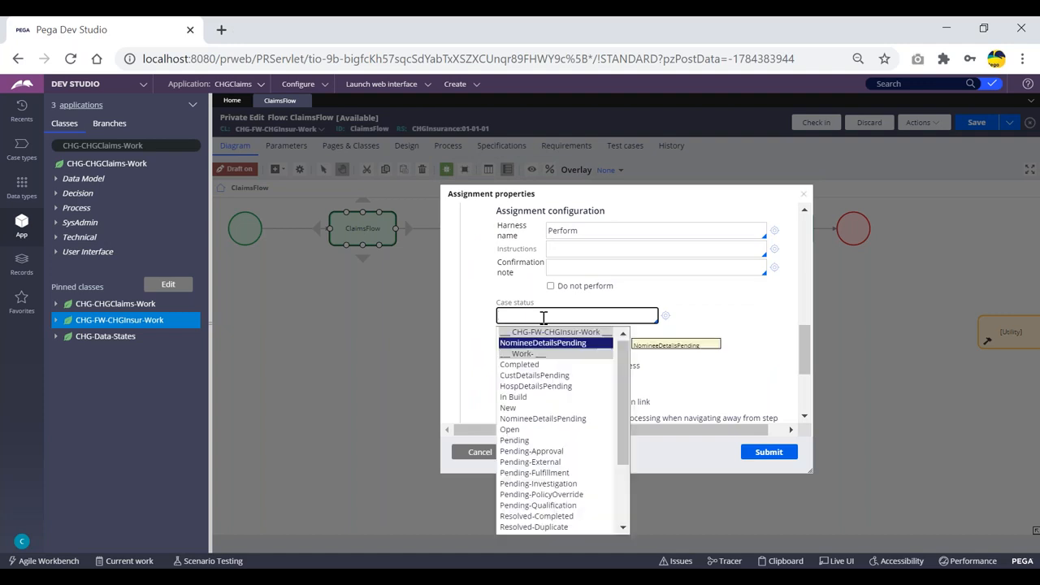
key("Up")
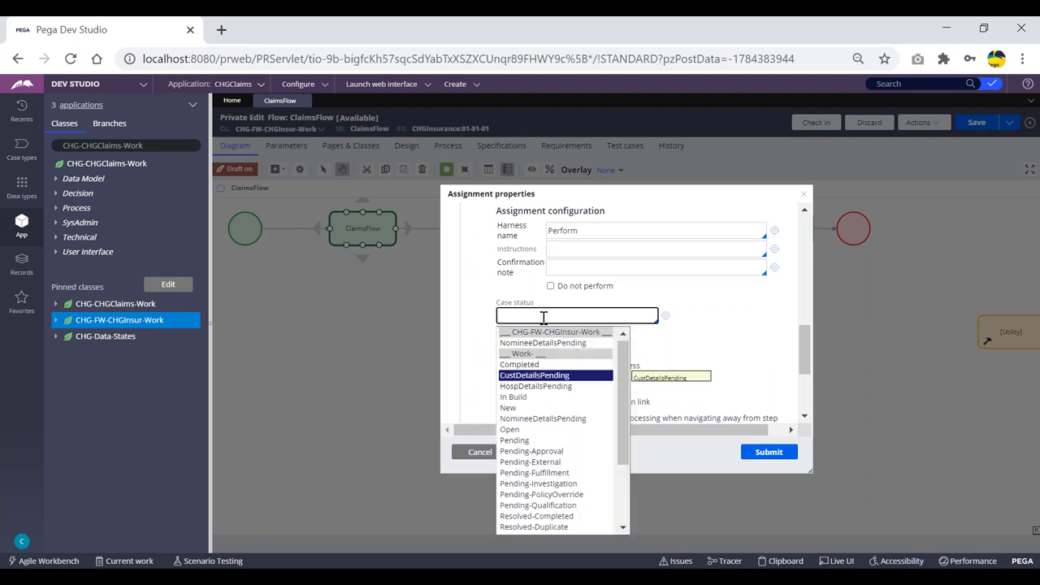
key("Return")
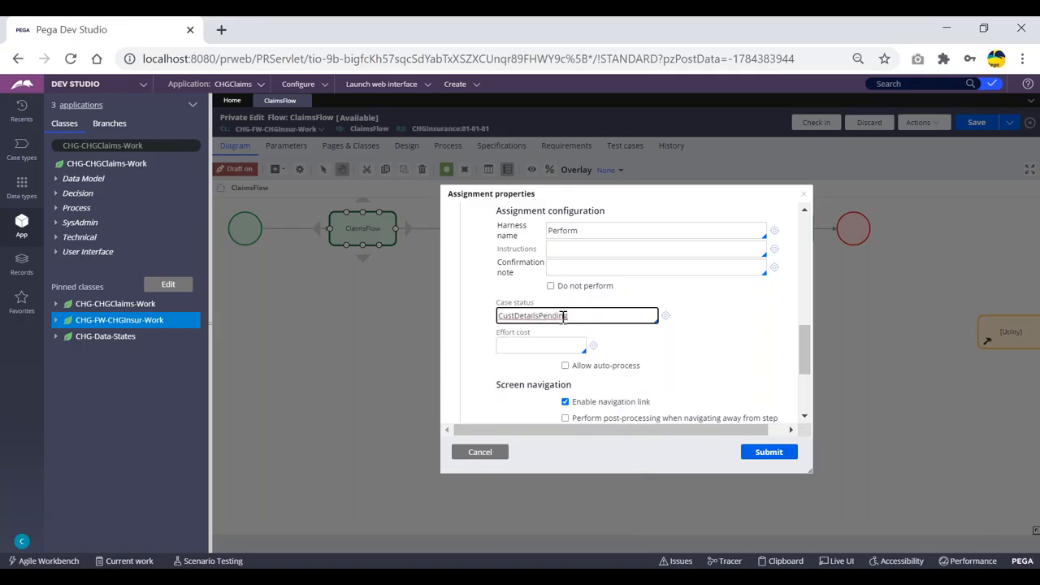
left_click(756, 452)
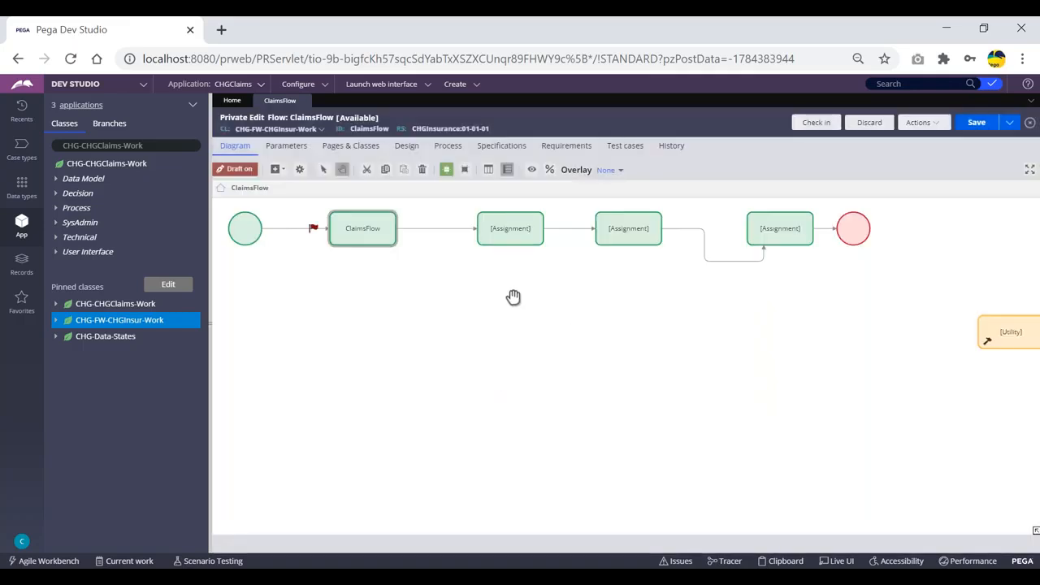
Set the case status of the assignment directly after ClaimsFlow to NomineeDetailsPending and submit its properties
left_click(508, 232)
left_click(508, 232)
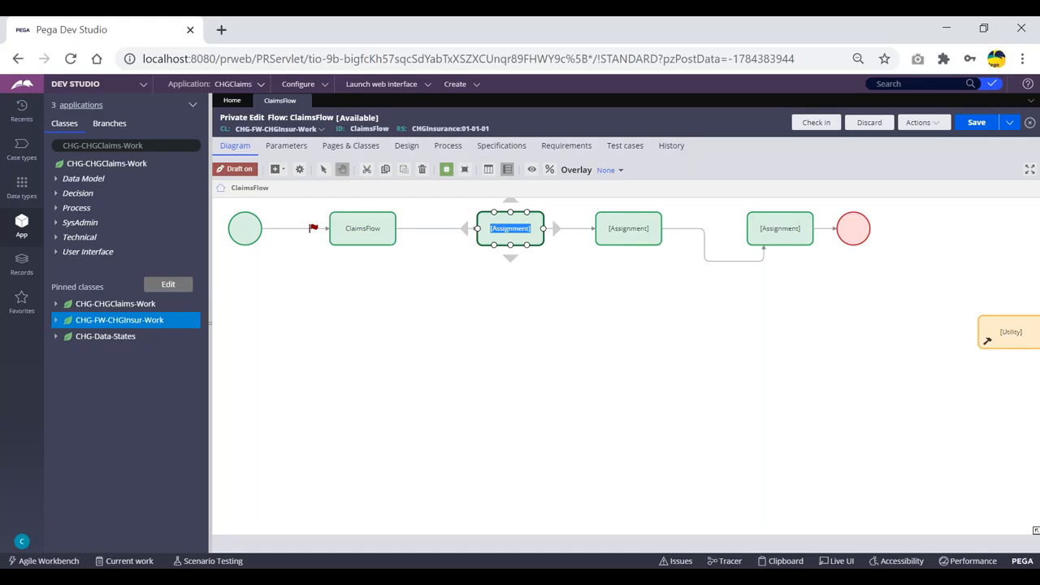
double_click(534, 223)
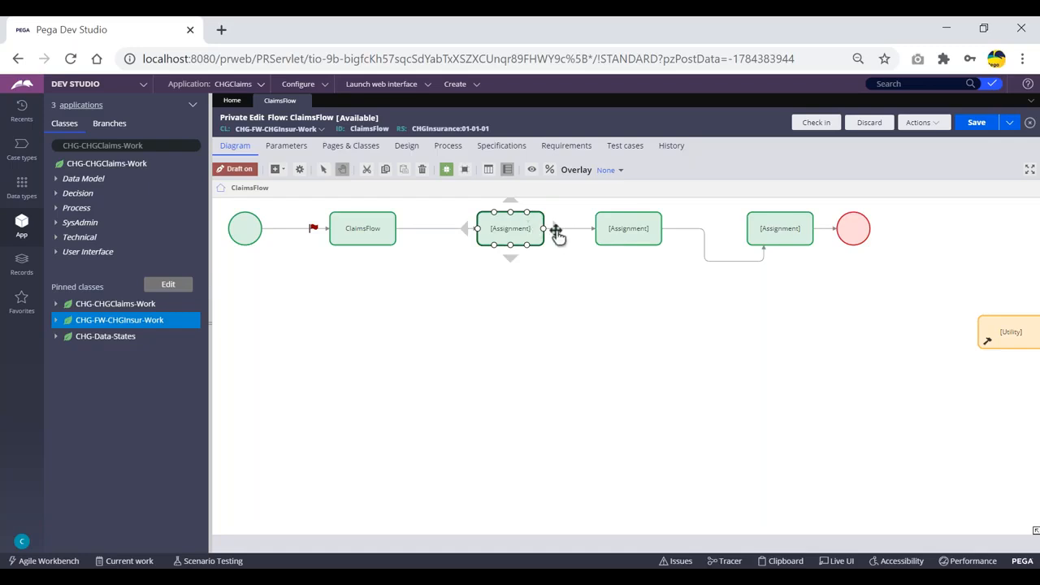
scroll(580, 348, "down", 5)
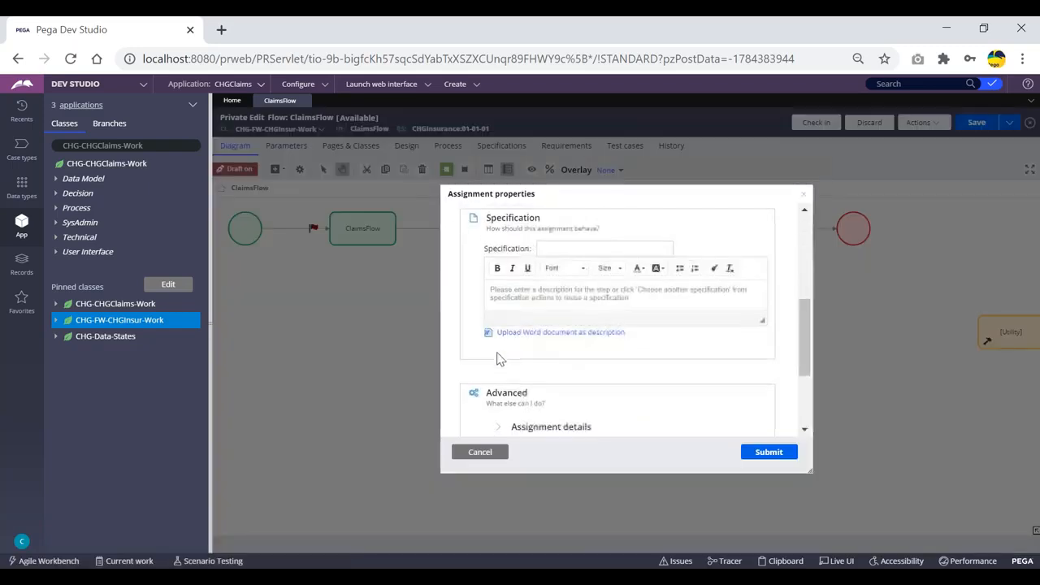
scroll(499, 359, "down", 2)
left_click(498, 286)
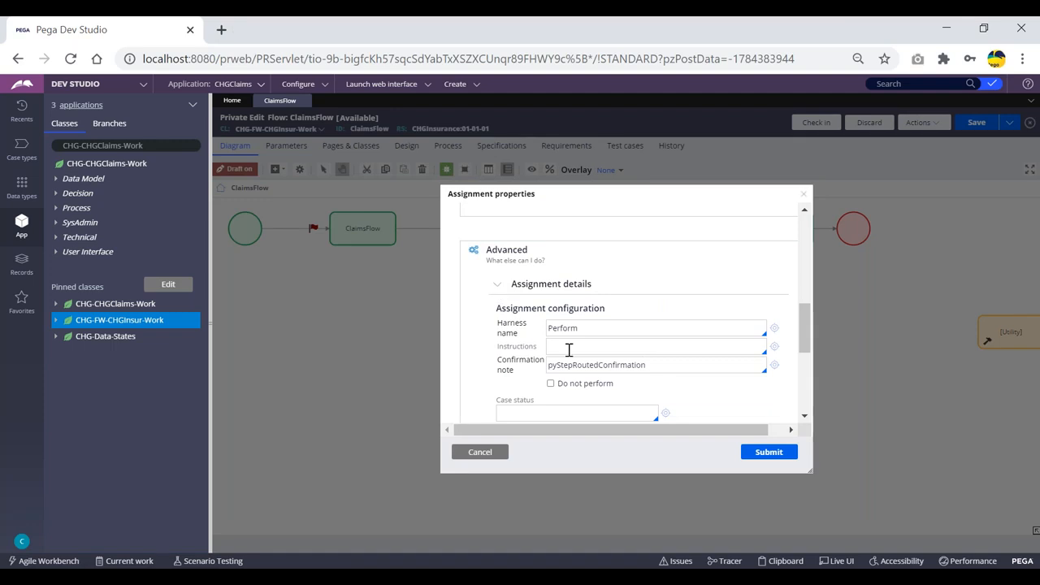
scroll(561, 341, "down", 2)
left_click(550, 330)
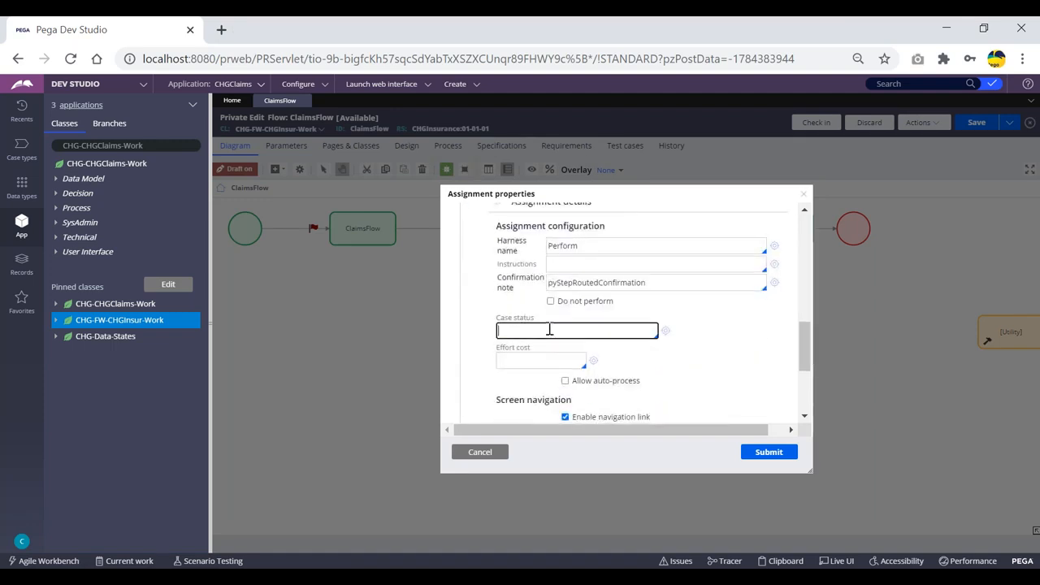
key("Down")
key("Down")
key("Down")
key("Return")
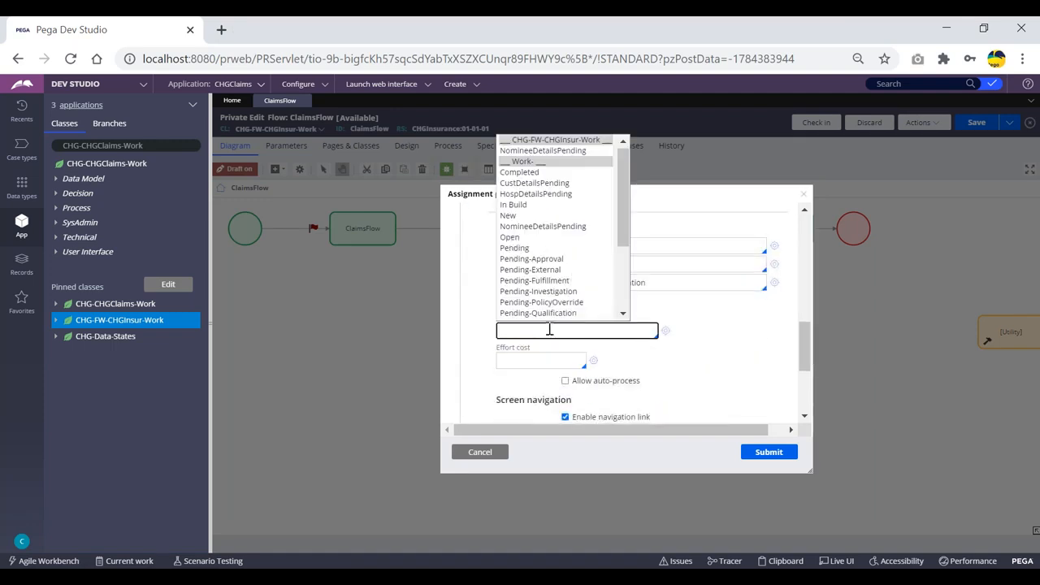
key("Down")
key("Down")
key("Down")
key("Down")
key("Down")
key("Down")
key("Down")
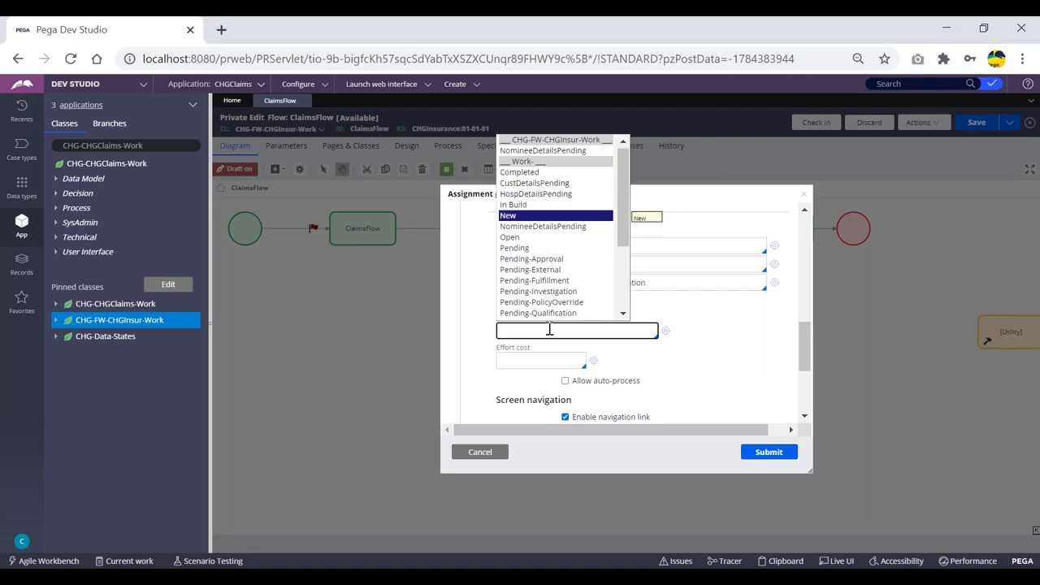
key("Return")
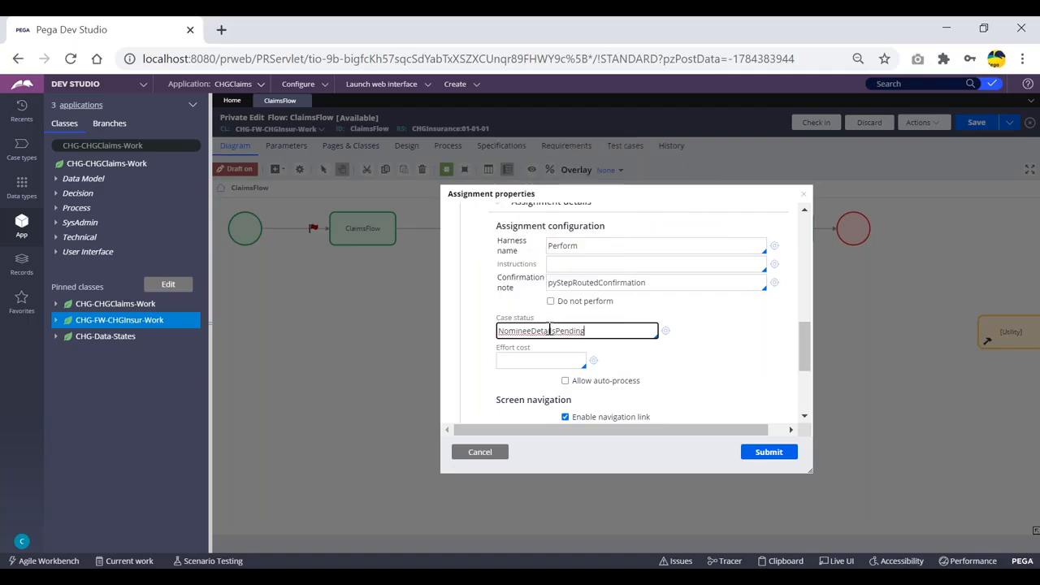
left_click(776, 457)
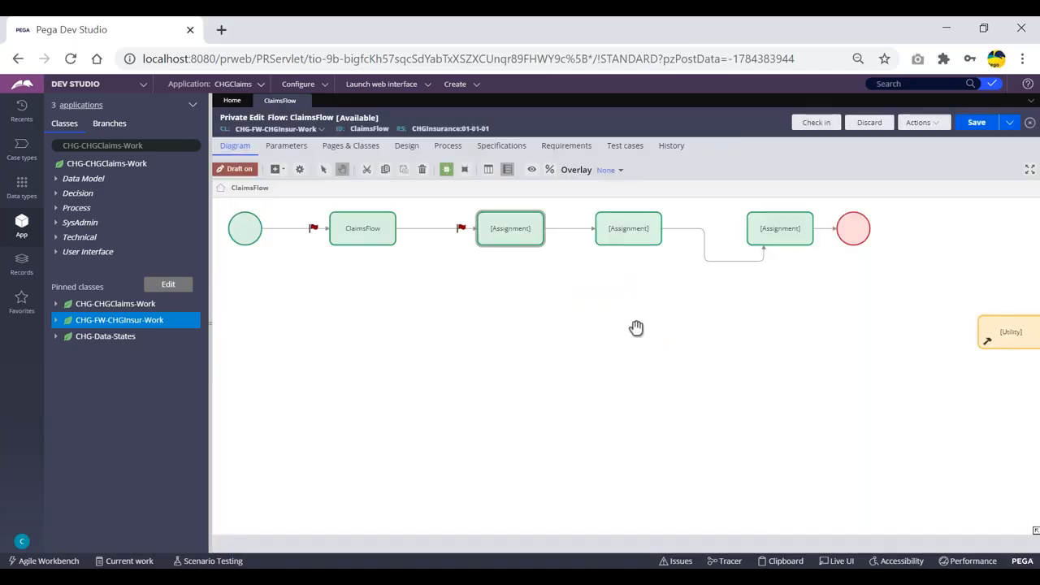
Set the case status of the third assignment in the flow to TxDetailsPending and submit its properties
left_click(626, 233)
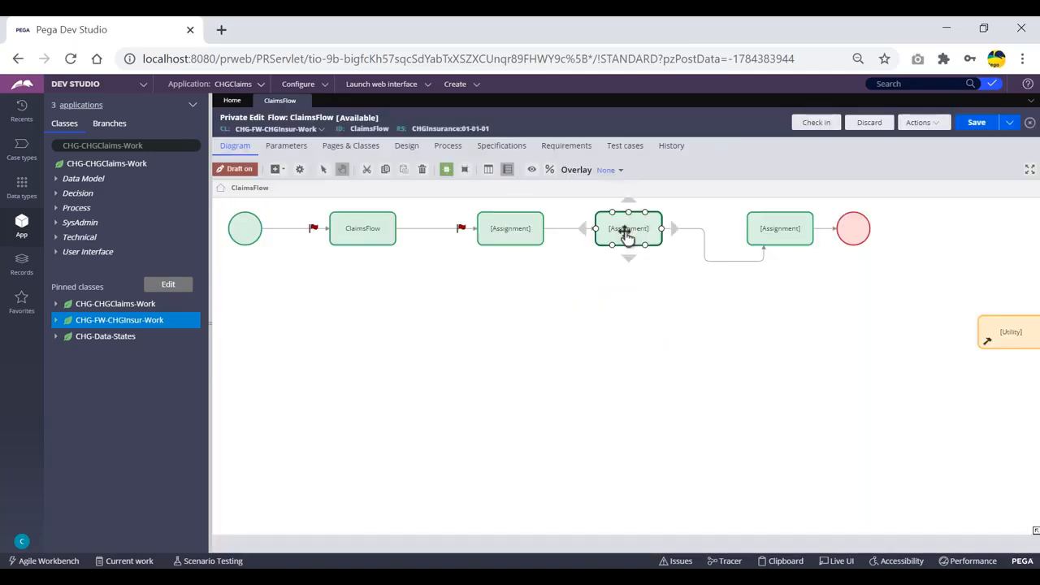
left_click(625, 233)
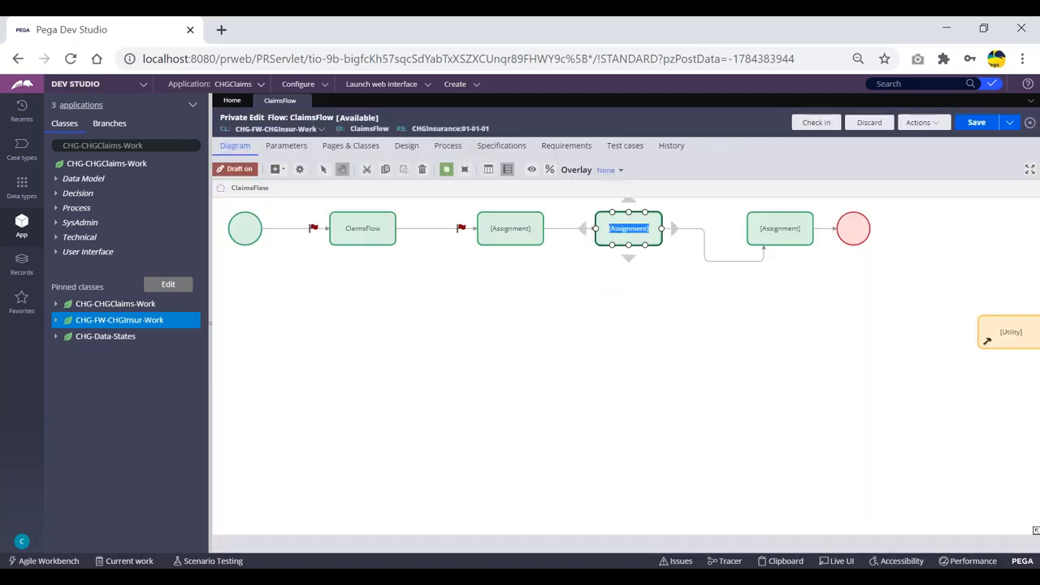
double_click(655, 218)
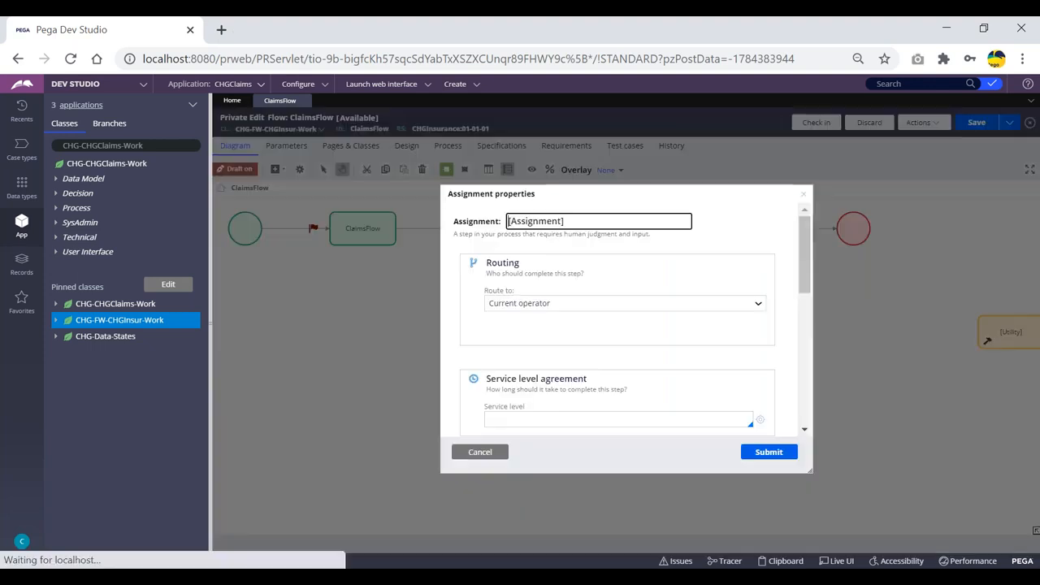
scroll(604, 305, "down", 5)
scroll(604, 316, "down", 4)
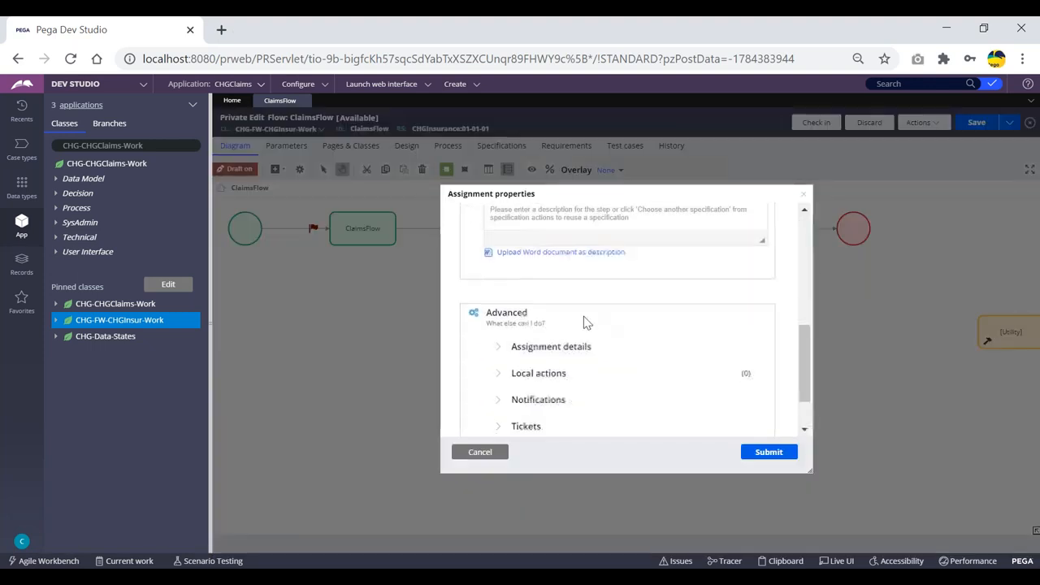
left_click(498, 286)
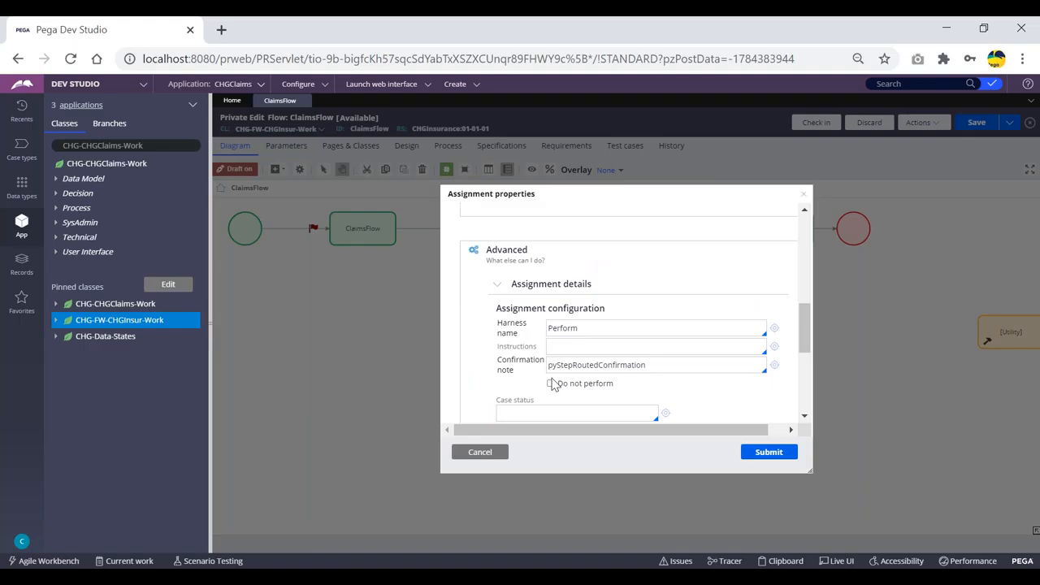
scroll(552, 341, "down", 3)
left_click(568, 252)
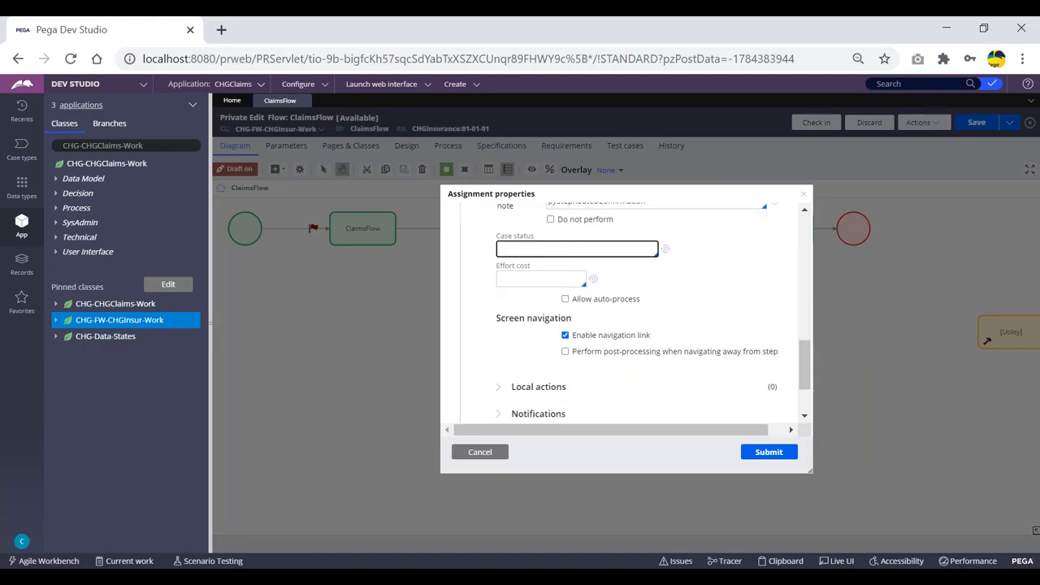
key("Down")
key("Down")
key("Down")
key("Return")
key("Down")
key("Down")
key("Down")
key("Down")
key("Down")
key("Down")
key("Down")
key("Down")
key("Down")
key("Down")
key("Down")
key("Down")
key("Down")
key("Down")
key("Down")
key("Down")
key("Down")
key("Down")
key("Down")
key("Down")
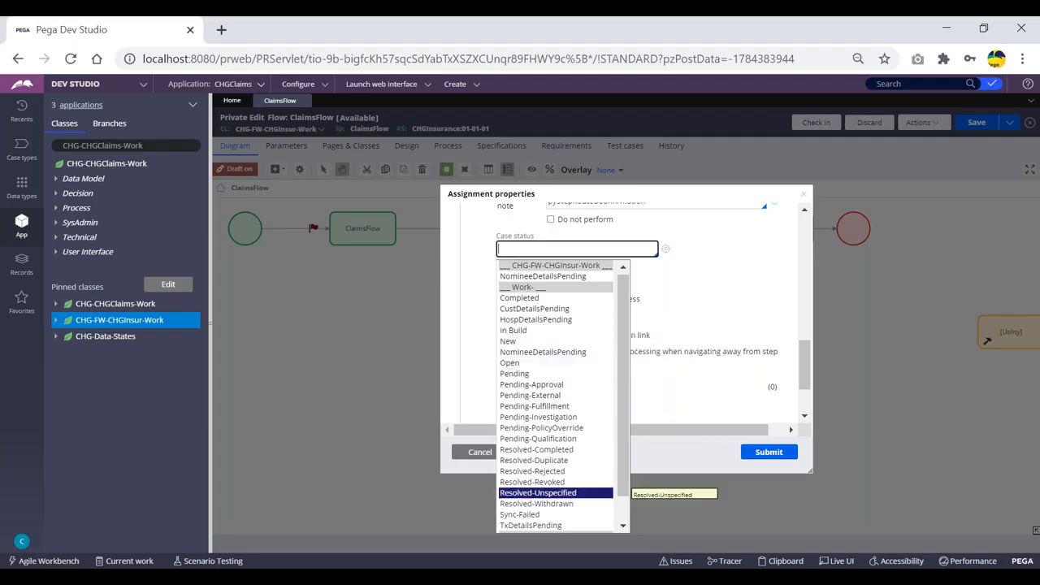
key("Down")
key("Down")
key("Down")
key("Down")
key("Down")
key("Up")
key("Up")
key("Up")
key("Down")
key("Return")
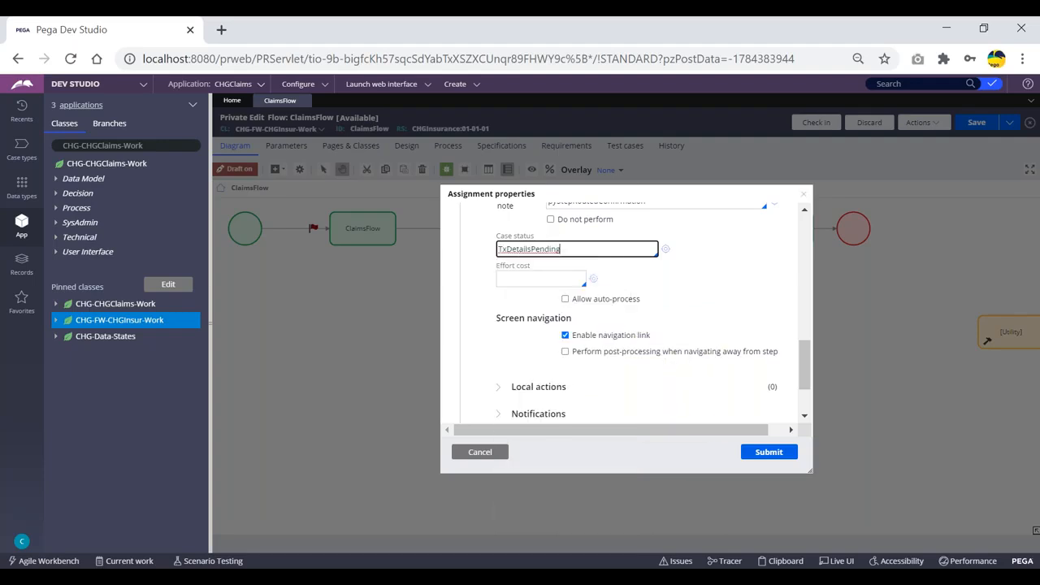
left_click(768, 451)
Set the case status of the last assignment before the End shape to HospDetailsPending and submit its properties
left_click(775, 227)
left_click(774, 226)
double_click(761, 223)
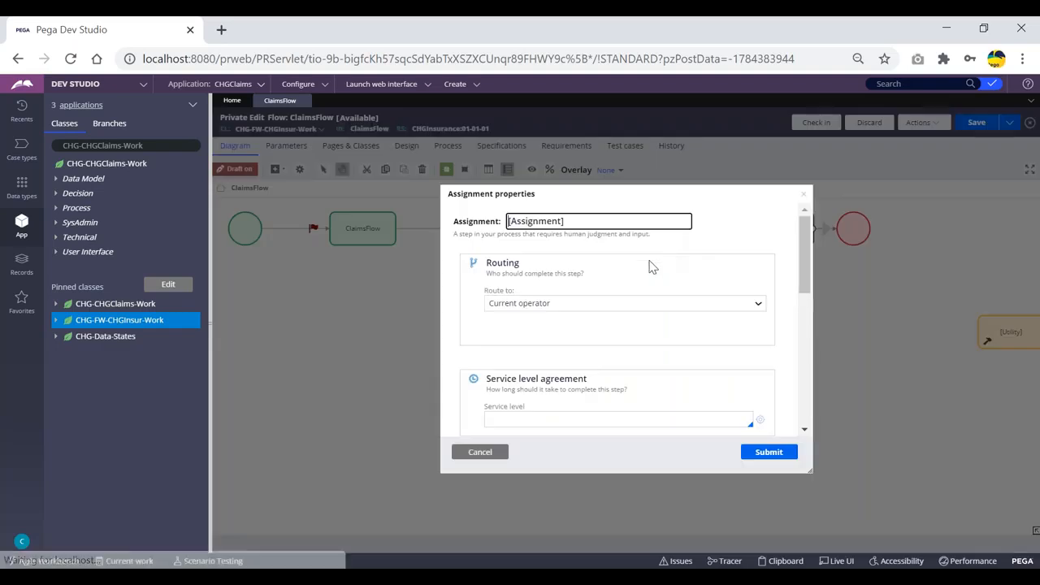
scroll(591, 344, "down", 5)
scroll(591, 345, "down", 4)
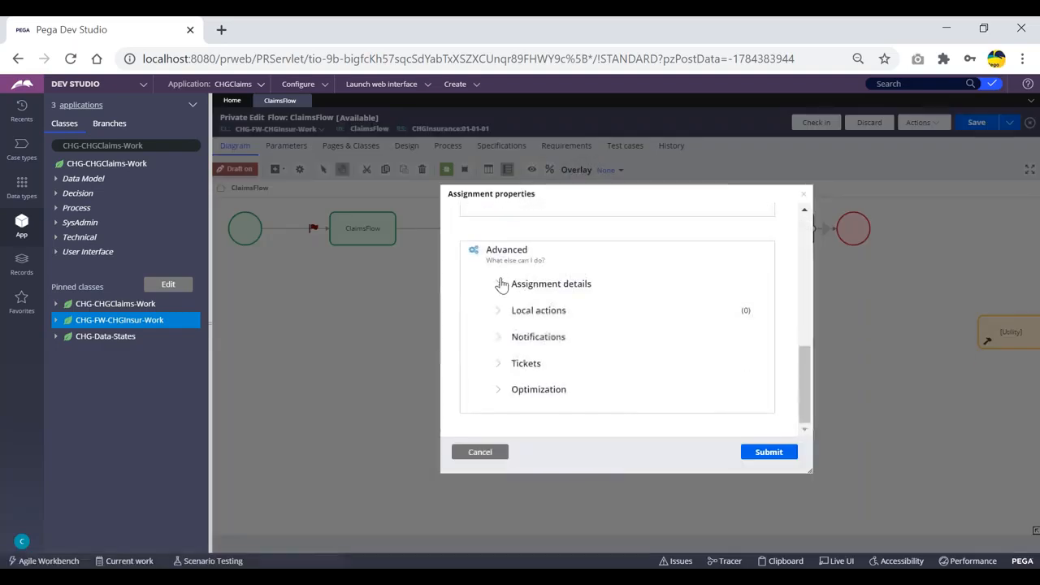
left_click(552, 286)
scroll(555, 292, "down", 4)
left_click(575, 249)
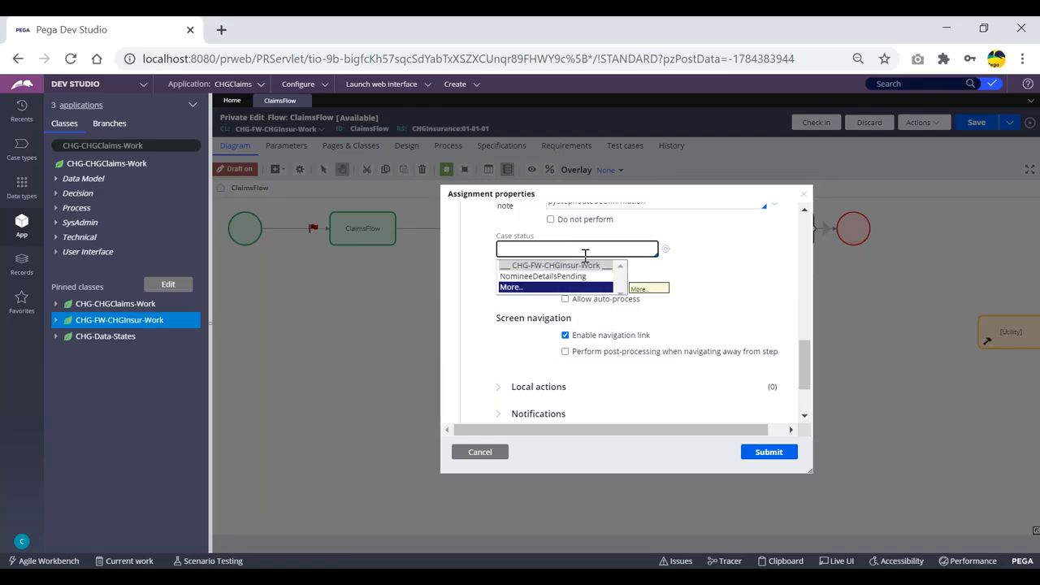
key("Down")
key("Down")
key("Down")
key("Return")
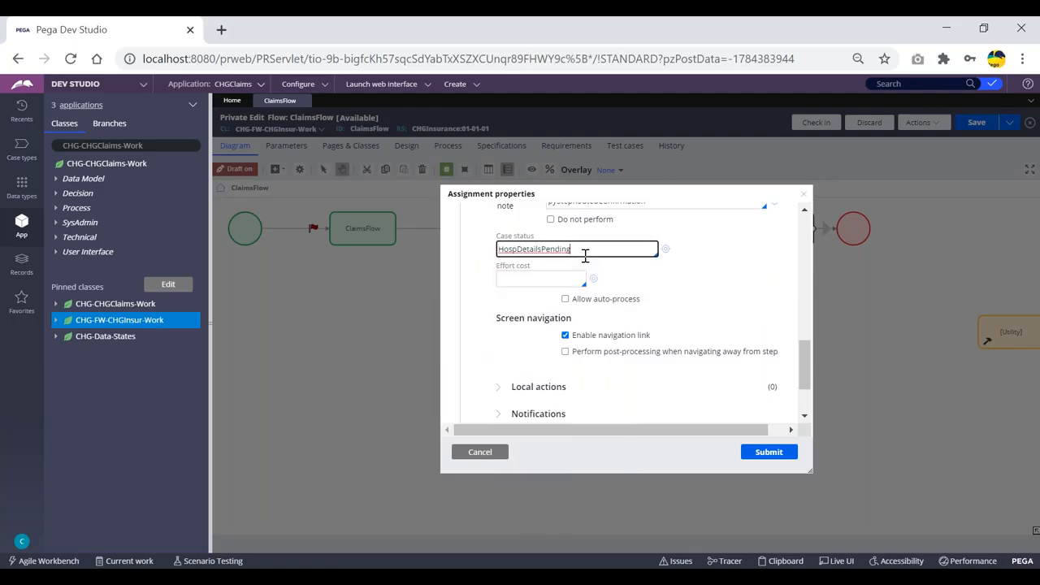
left_click(782, 459)
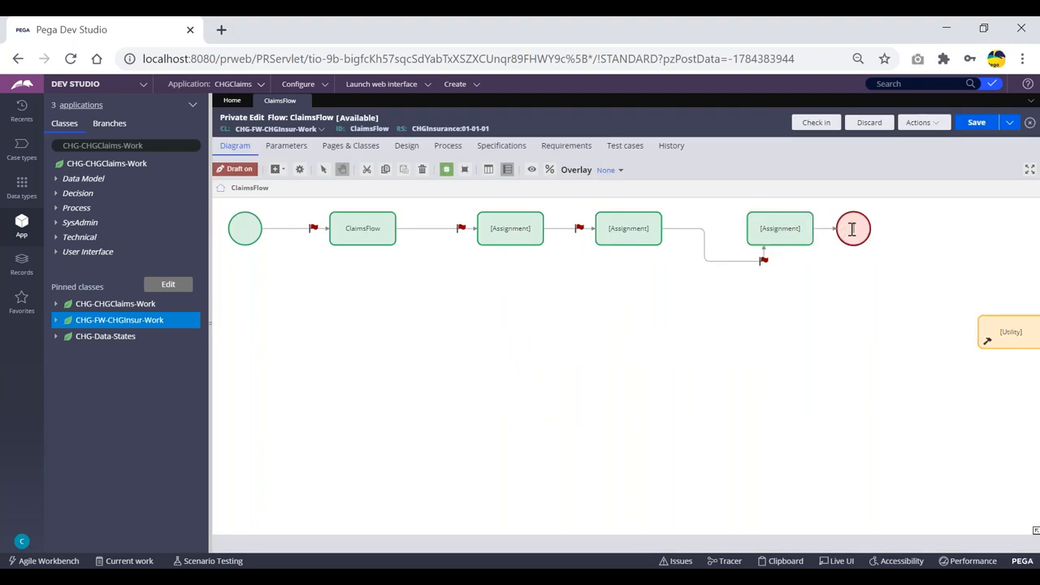
Set the End shape's work status to Resolved-Completed, submit its properties, and save ClaimsFlow with draft mode off
double_click(854, 221)
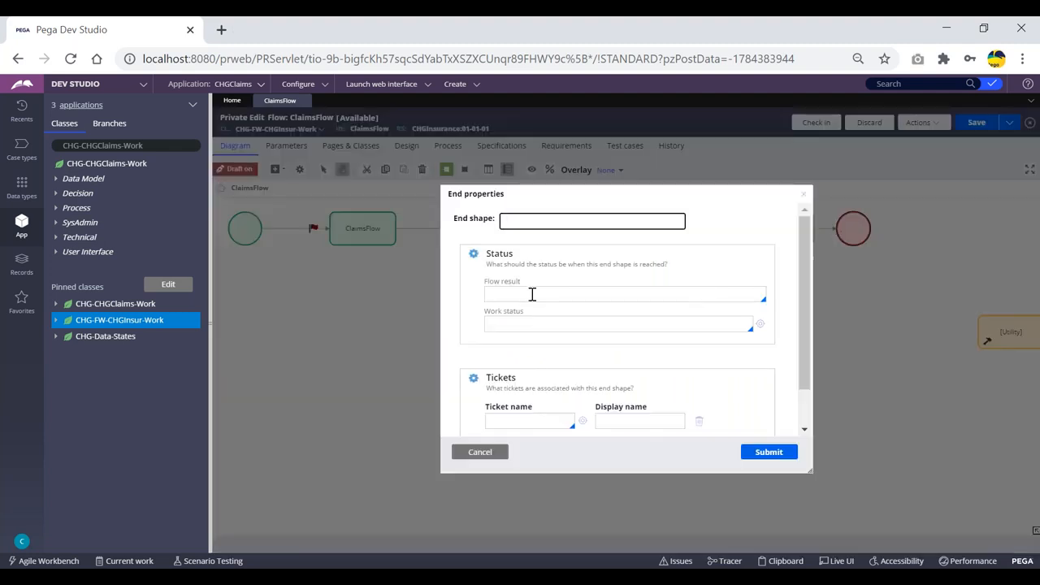
left_click(529, 325)
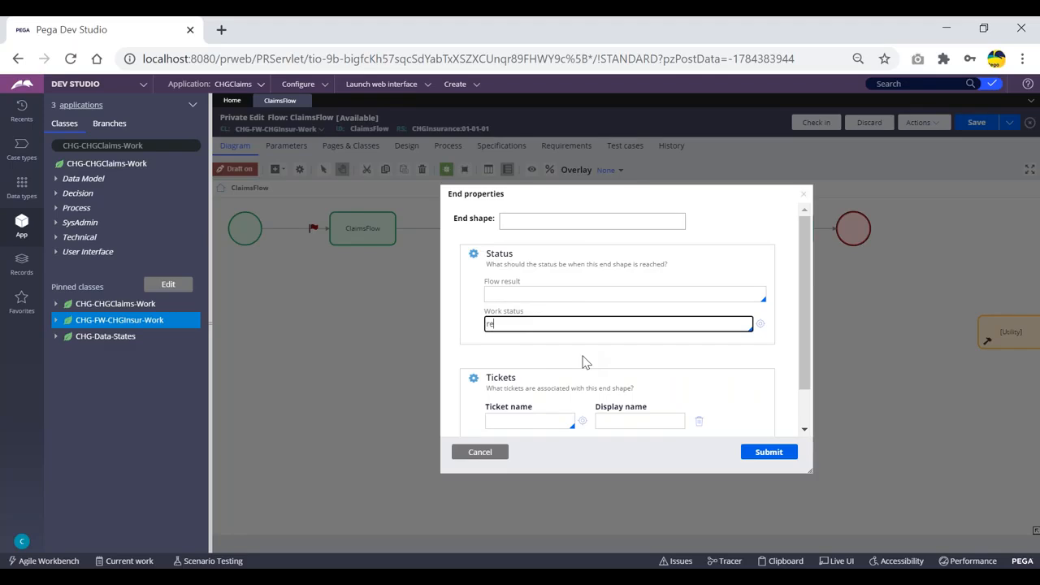
type("re")
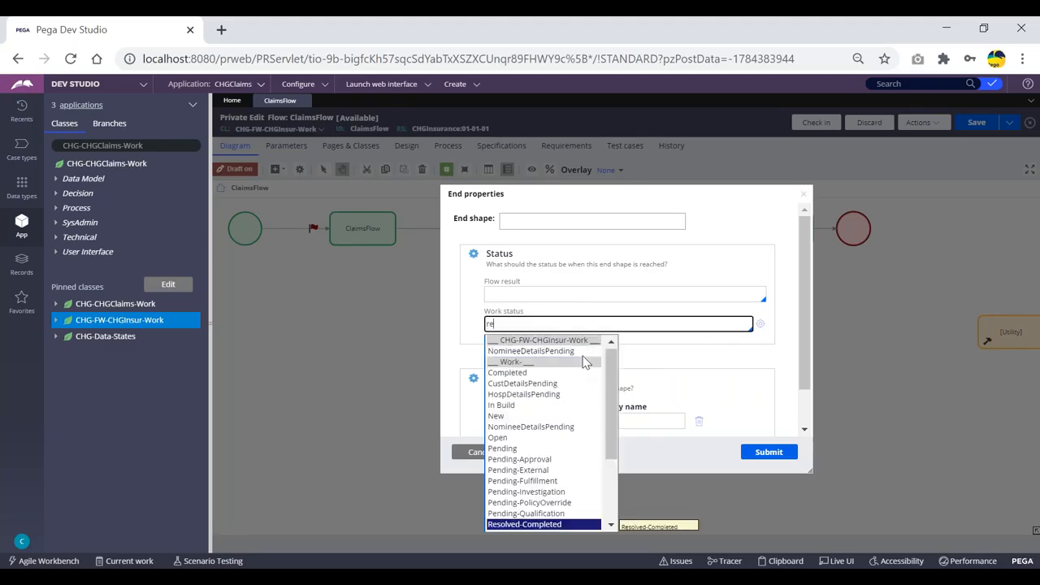
key("Down")
key("Up")
key("Return")
left_click(762, 449)
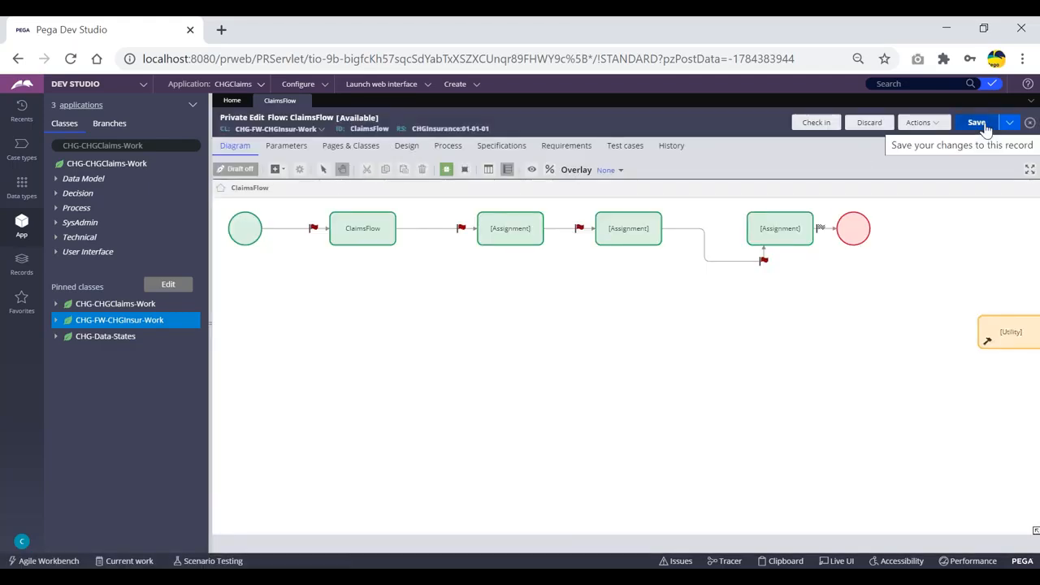
left_click(978, 122)
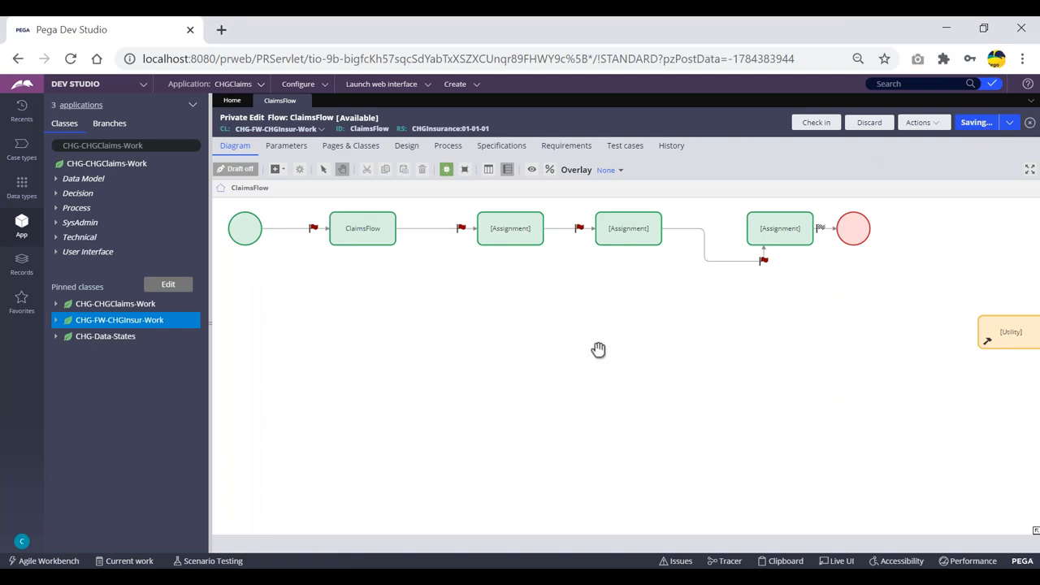
Create a new ClaimsFlow case and check its case ID and status in the case header
left_click(498, 220)
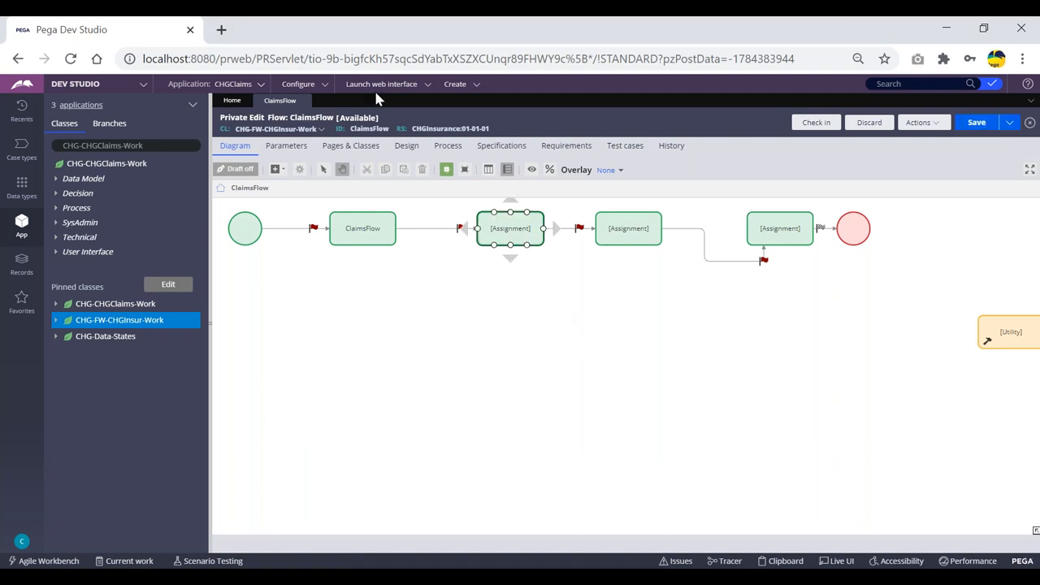
left_click(460, 85)
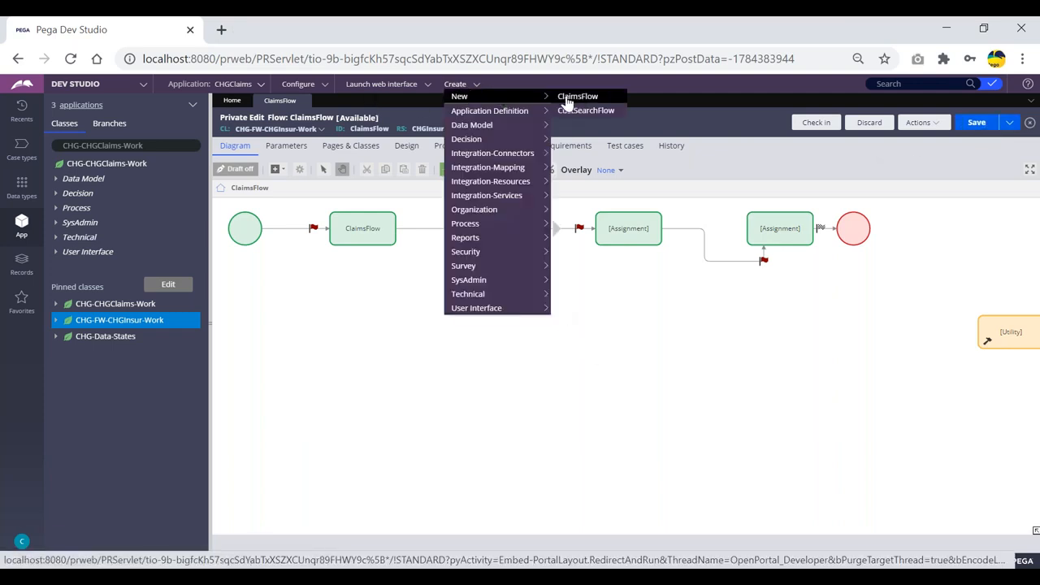
left_click(575, 99)
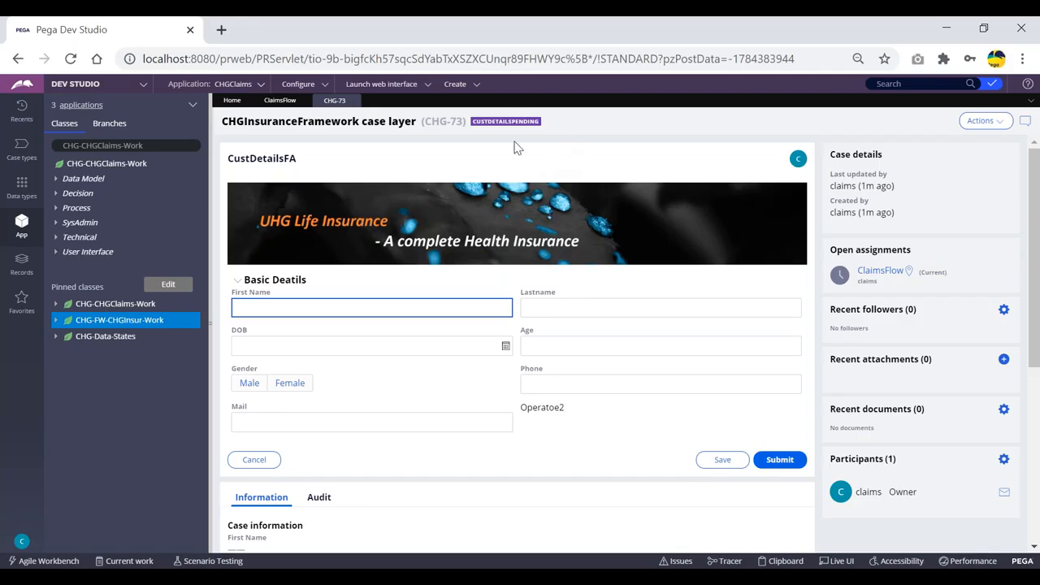
left_click(488, 124)
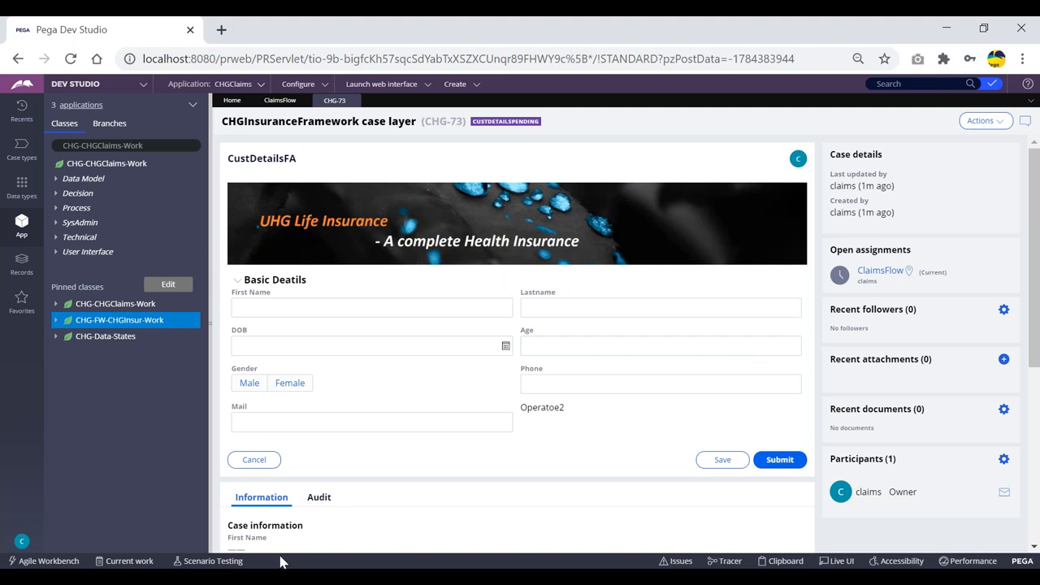
left_click_drag(428, 122, 466, 122)
left_click(551, 133)
Switch to pgAdmin and try to view the first 100 rows of the pc_chg_fw_chgins… work table, closing pgAdmin at the end
left_click(274, 572)
scroll(176, 315, "up", 1)
scroll(177, 315, "down", 3)
scroll(215, 298, "up", 3)
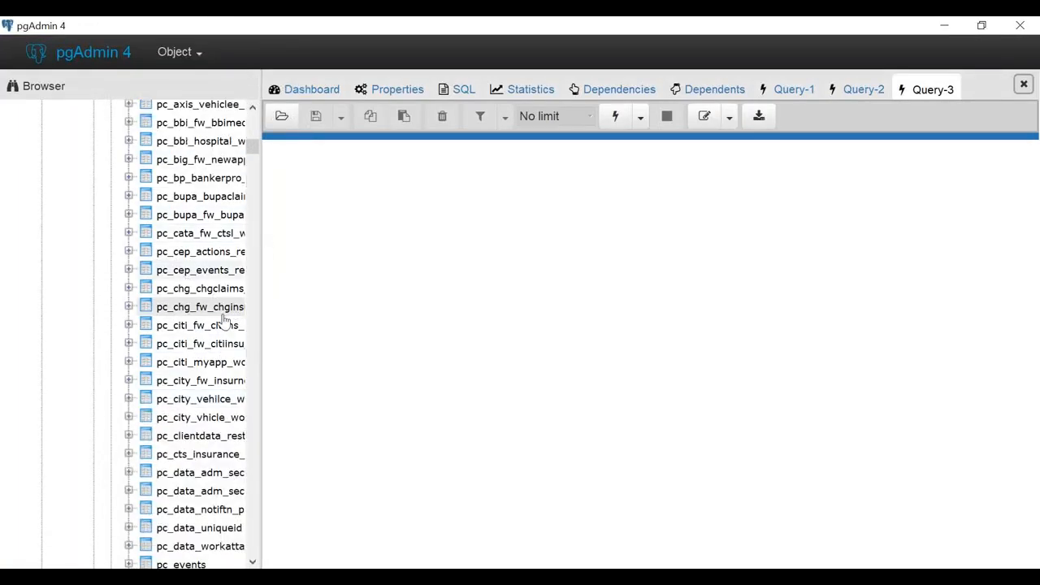
left_click(199, 309)
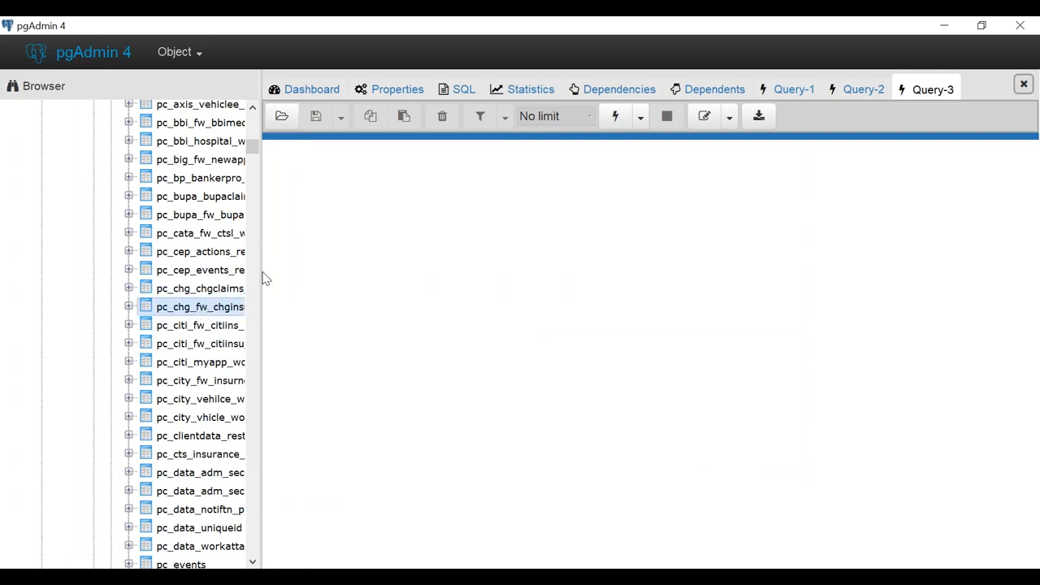
right_click(223, 306)
mouse_move(272, 291)
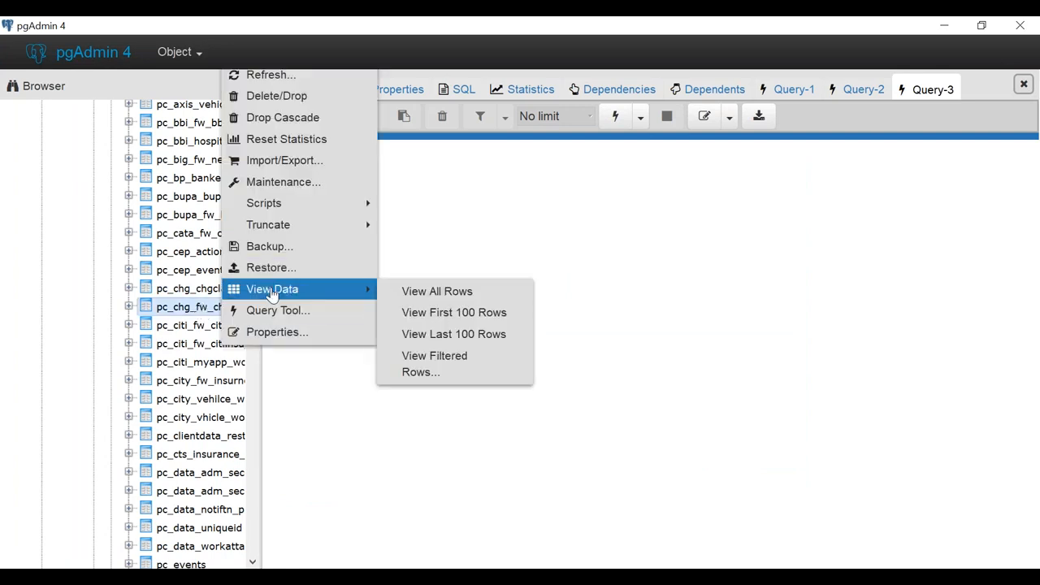
left_click(443, 314)
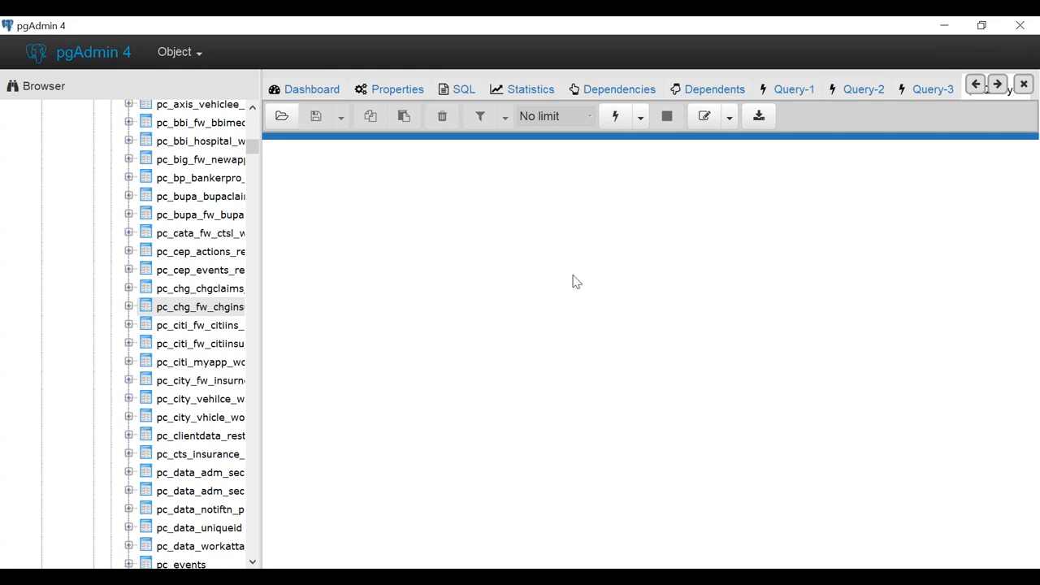
left_click(1020, 26)
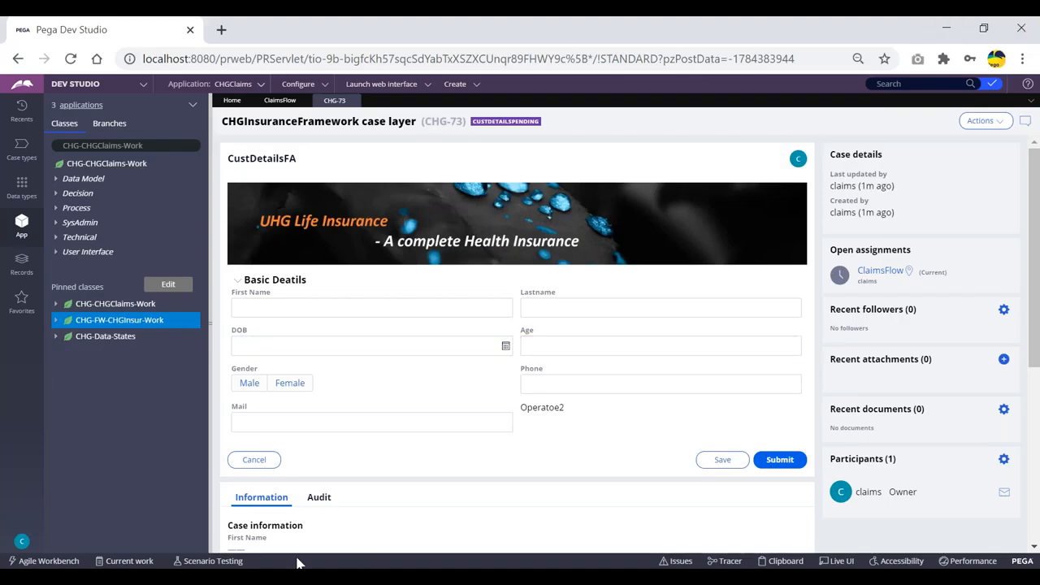
Submit the CustDetailsFA, NomineeFA and TreatmentDetailsFA forms of the new case without entering data, checking the case status at each stage
left_click(678, 280)
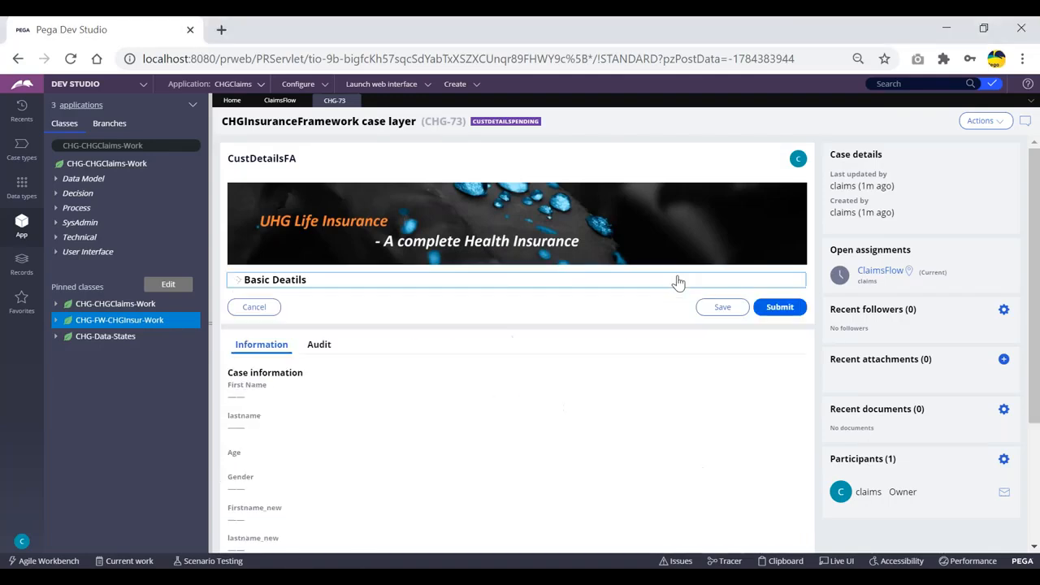
left_click(240, 285)
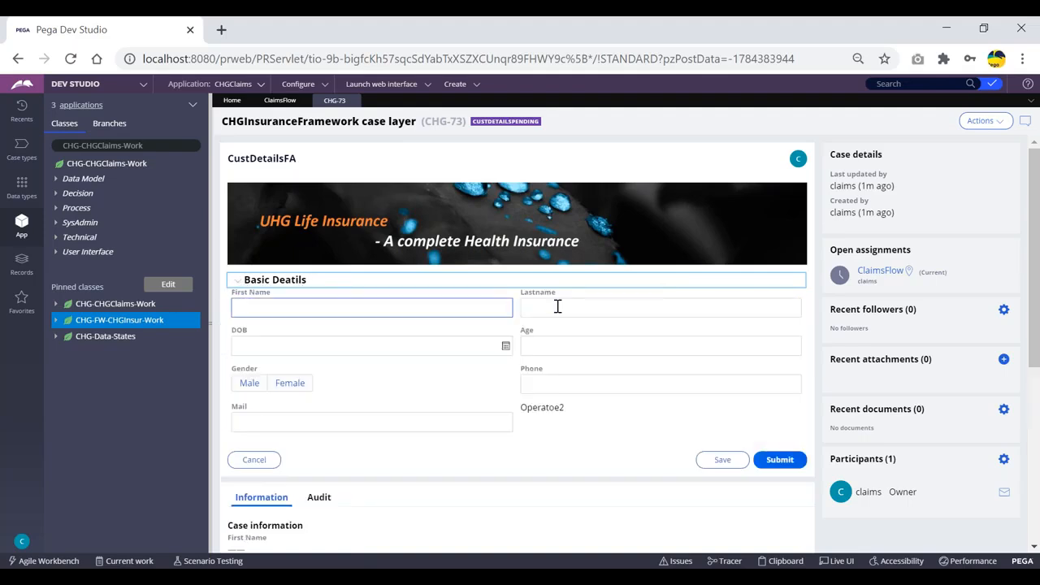
left_click(779, 461)
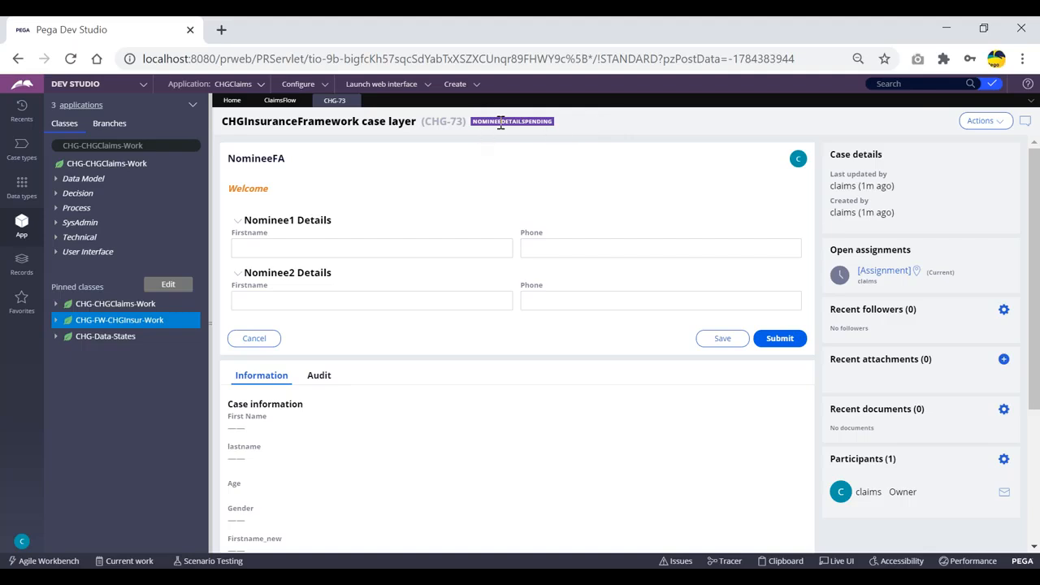
left_click_drag(560, 127, 501, 126)
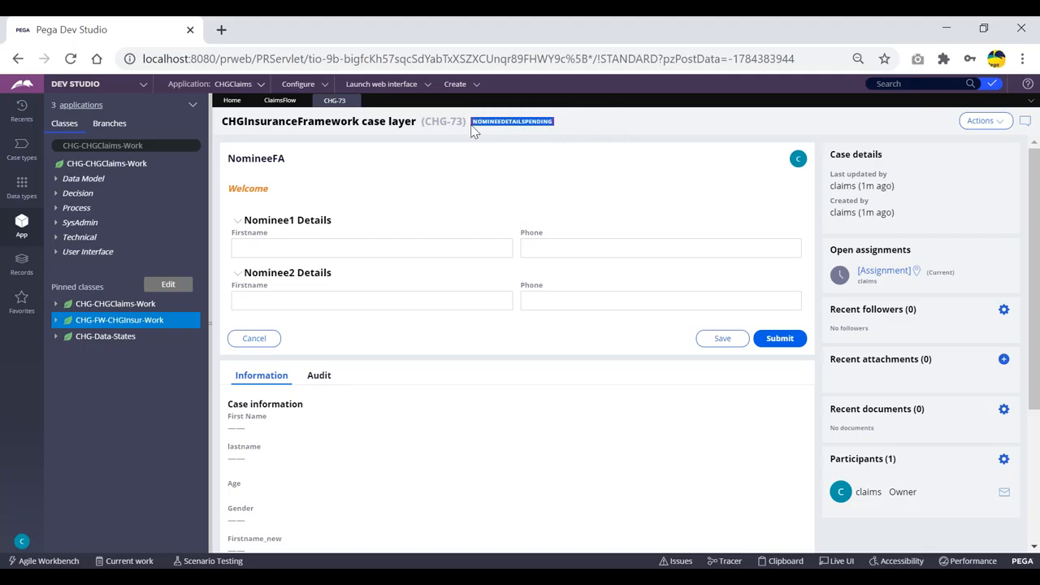
left_click(780, 342)
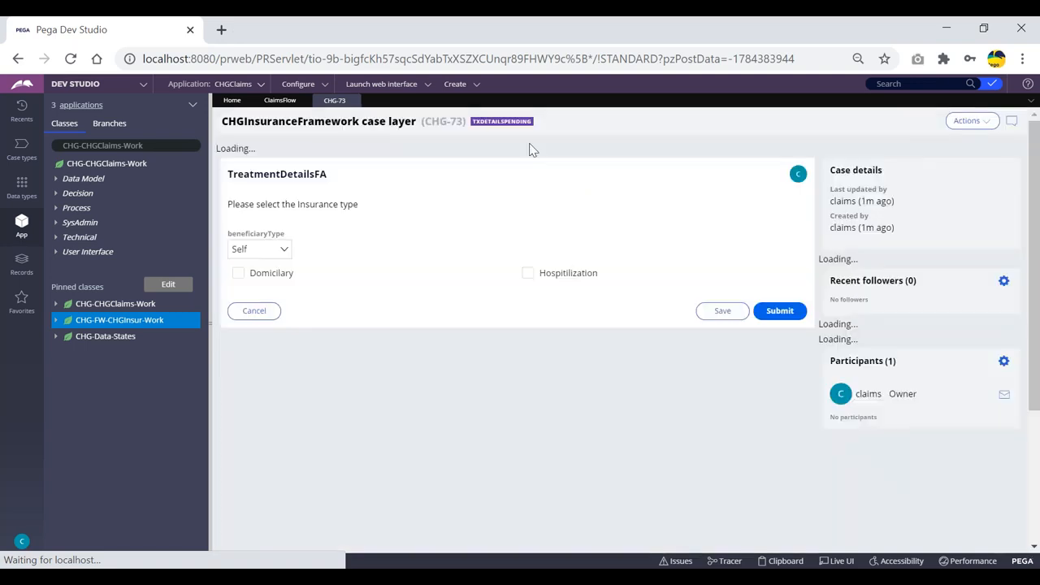
left_click(782, 298)
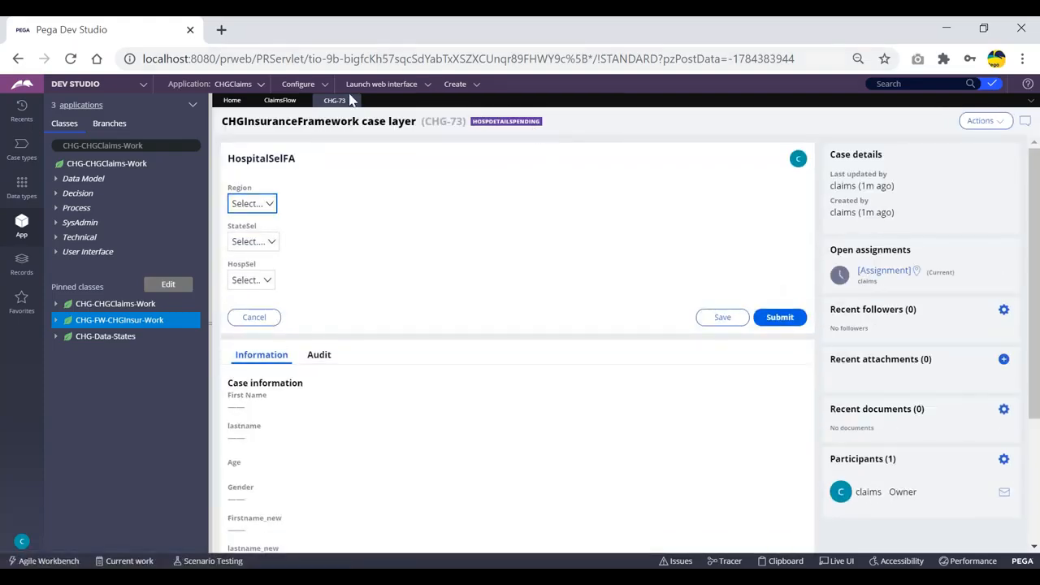
Close the case, reopen it as the newest instance of CHG-FW-CHGInsur-Work, and check its case ID and status
left_click(351, 100)
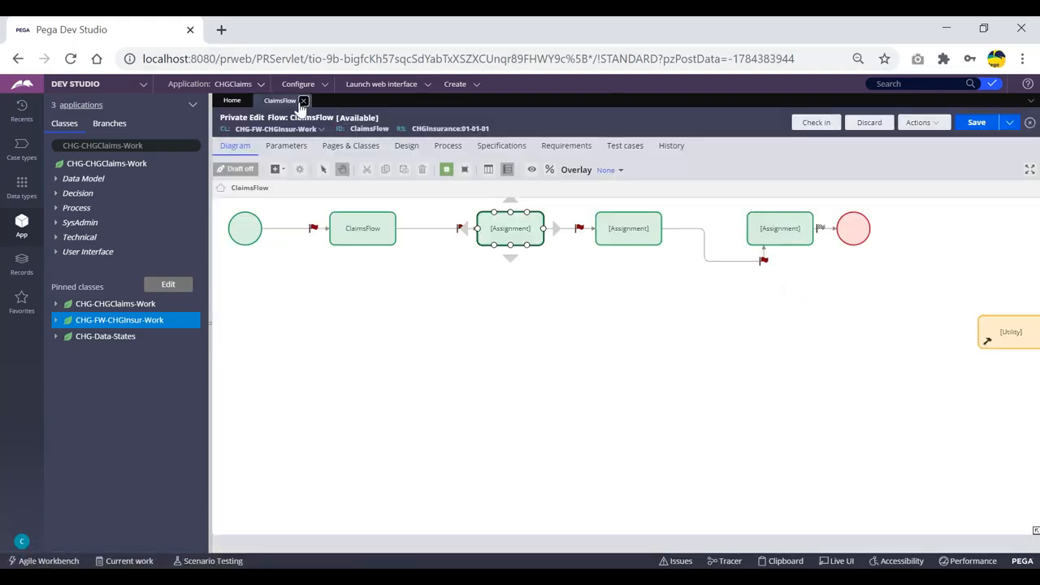
left_click(383, 204)
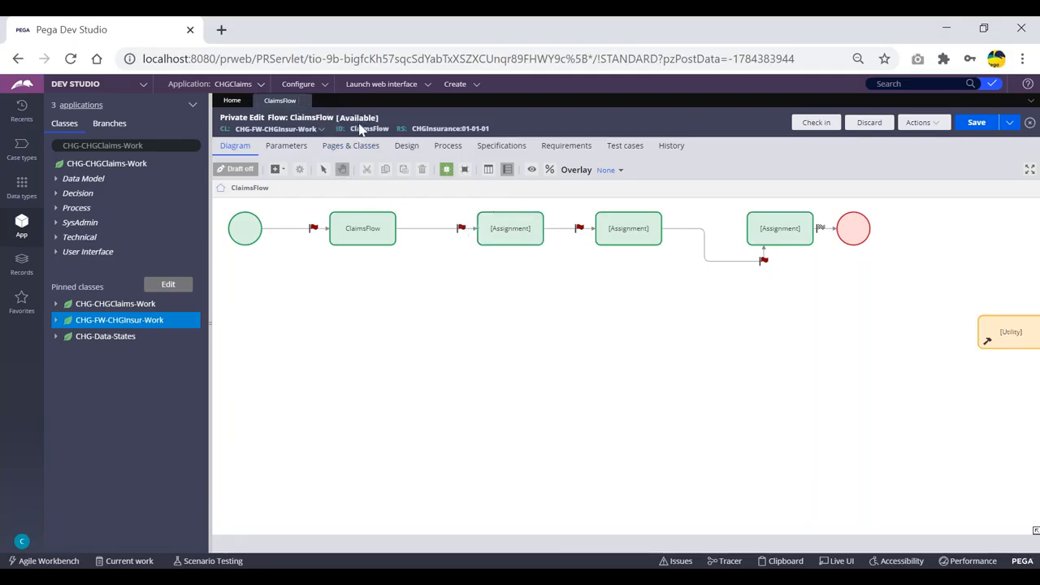
left_click(104, 320)
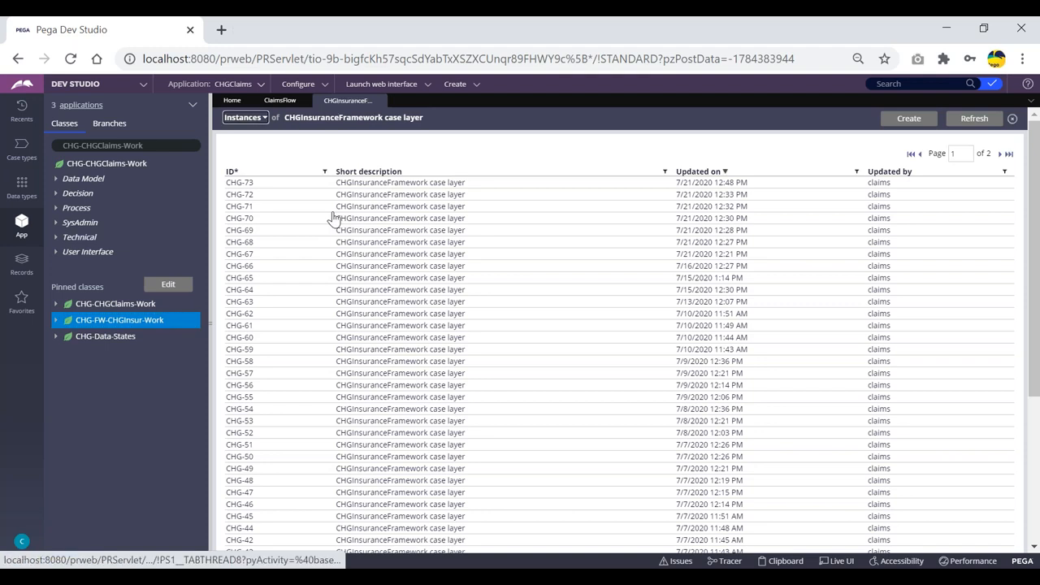
left_click(382, 187)
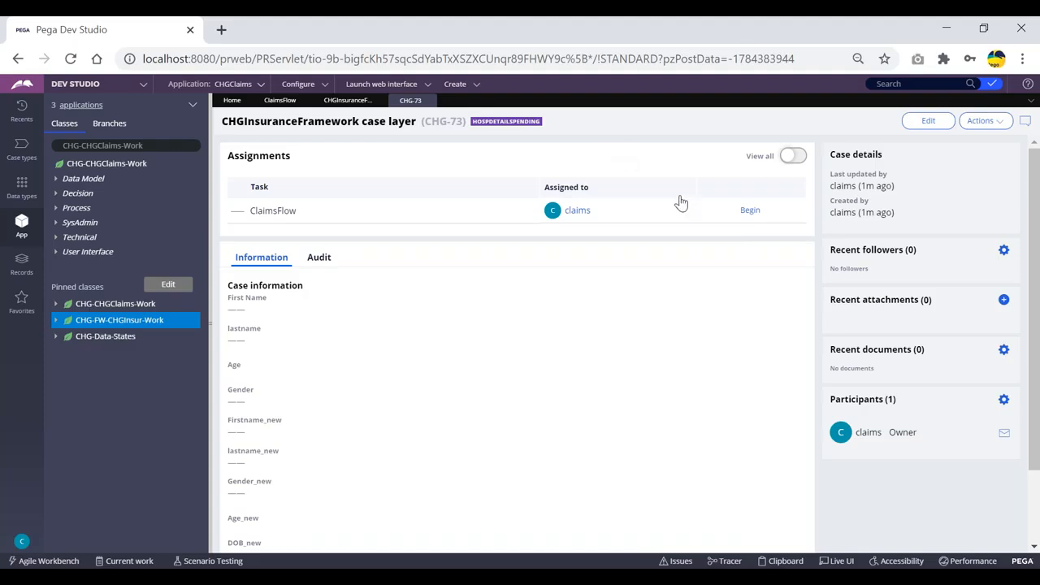
left_click_drag(423, 121, 471, 124)
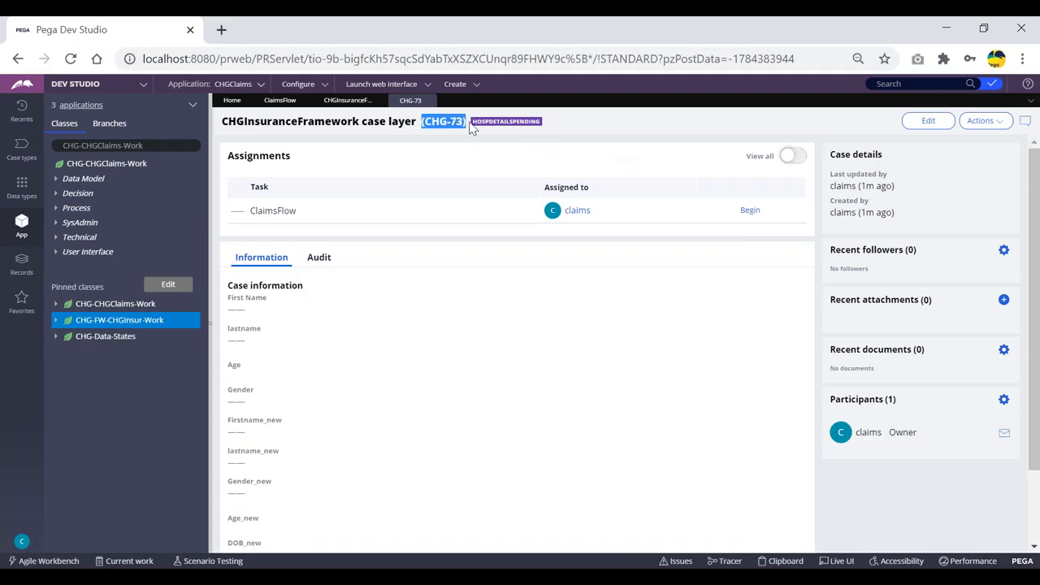
left_click(572, 126)
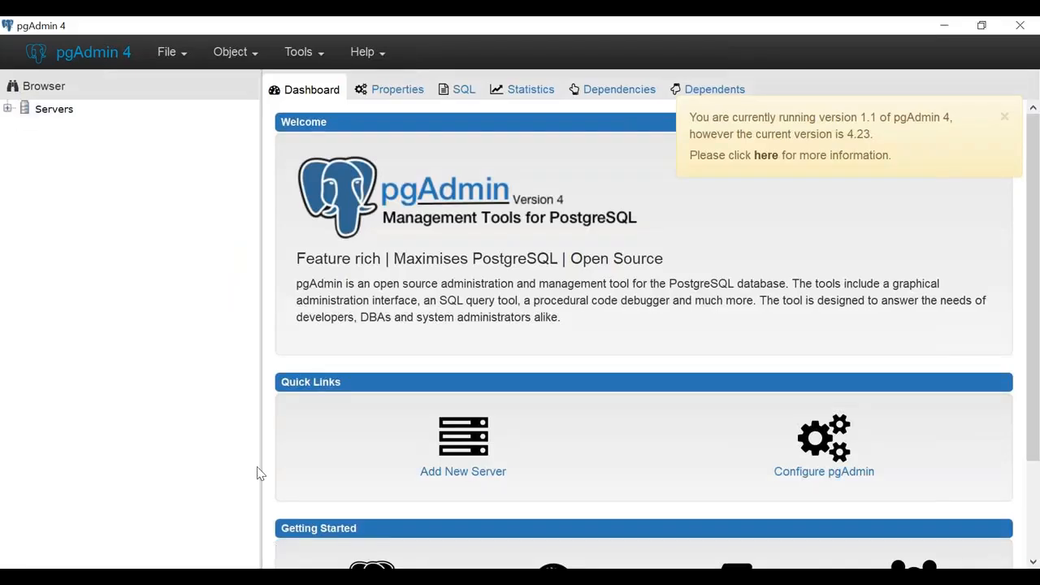
Switch to pgAdmin and expand the localhost server under Servers
left_click(8, 108)
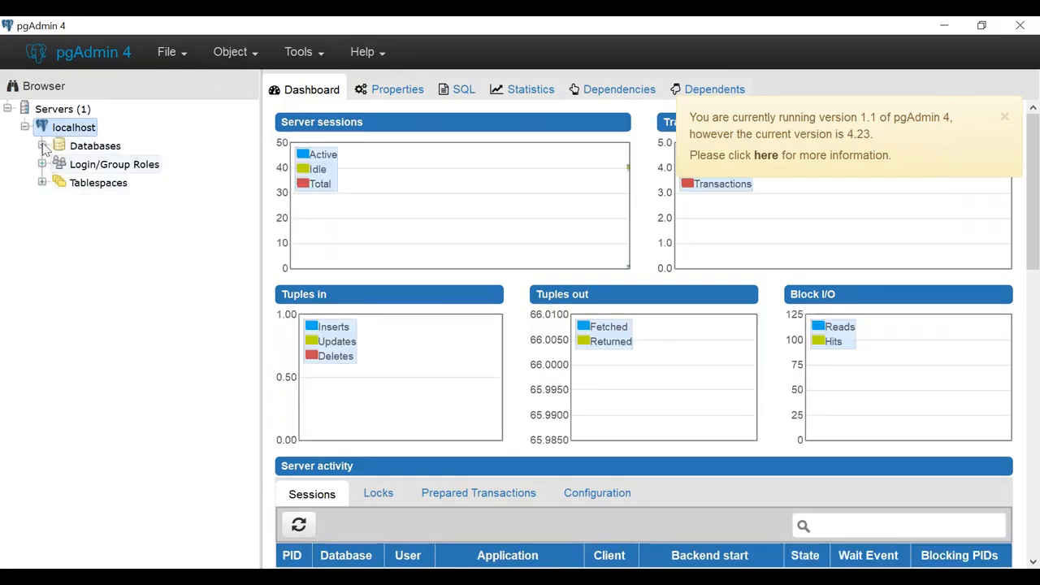
Expand the postgres database down to the data schema's tables and find the pc_chg tables
left_click(42, 146)
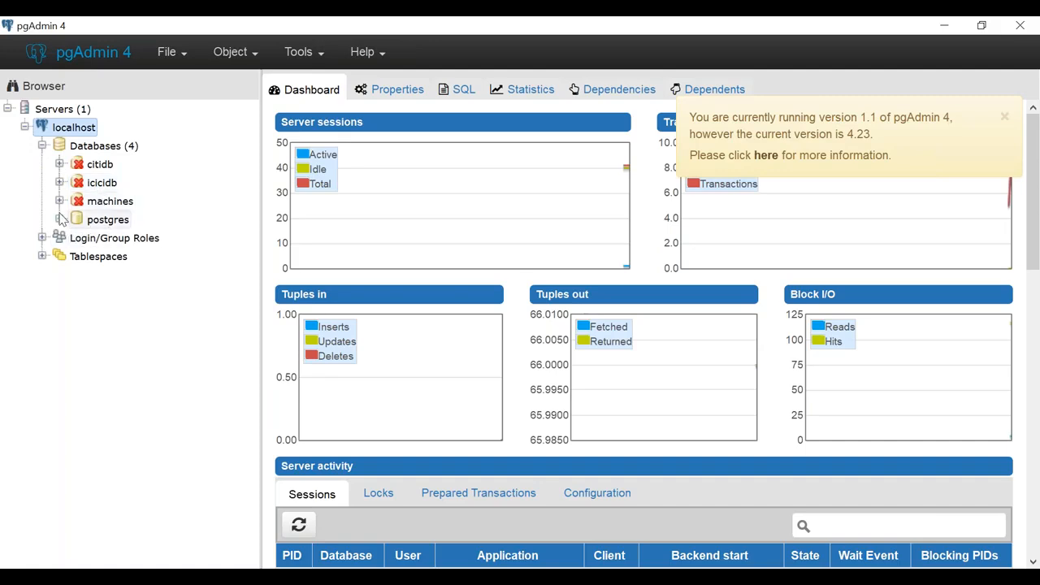
left_click(59, 219)
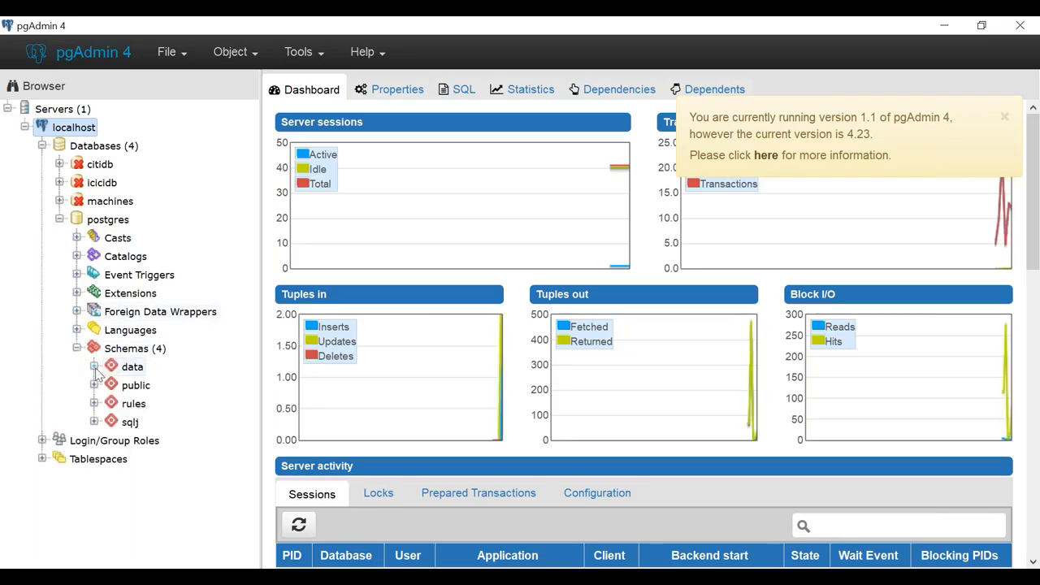
left_click(95, 367)
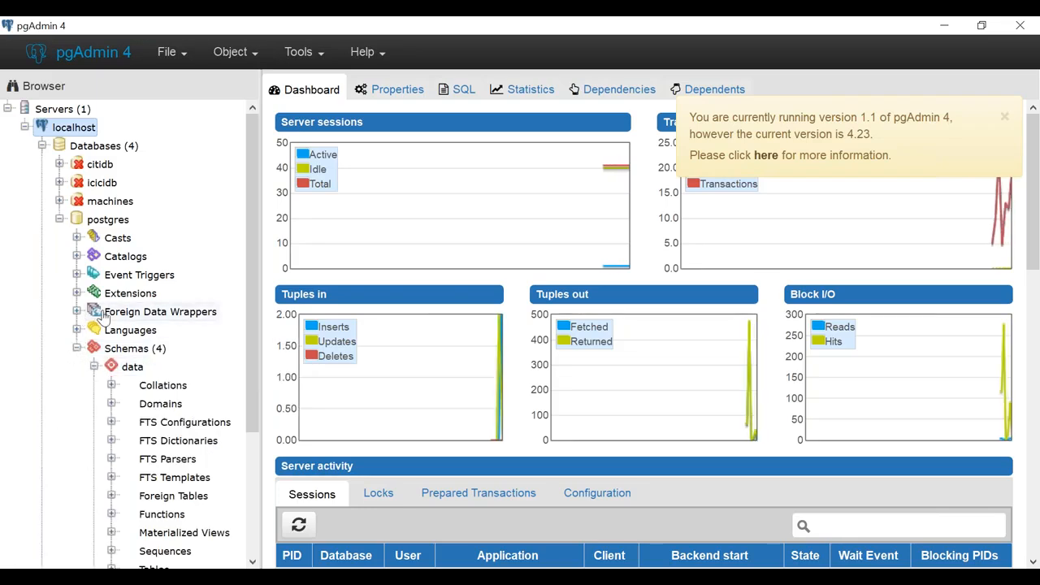
scroll(126, 337, "down", 3)
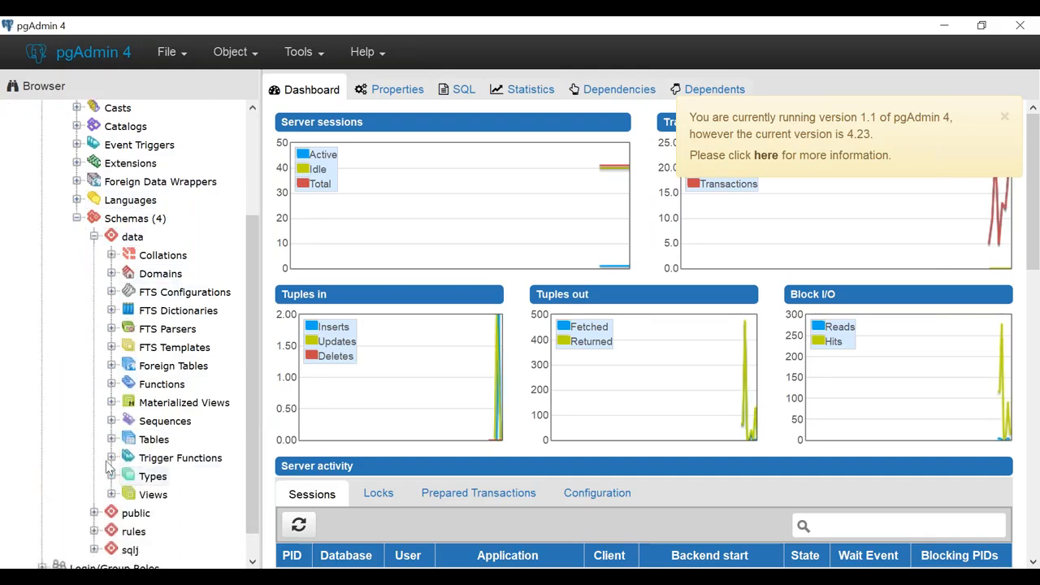
left_click(111, 440)
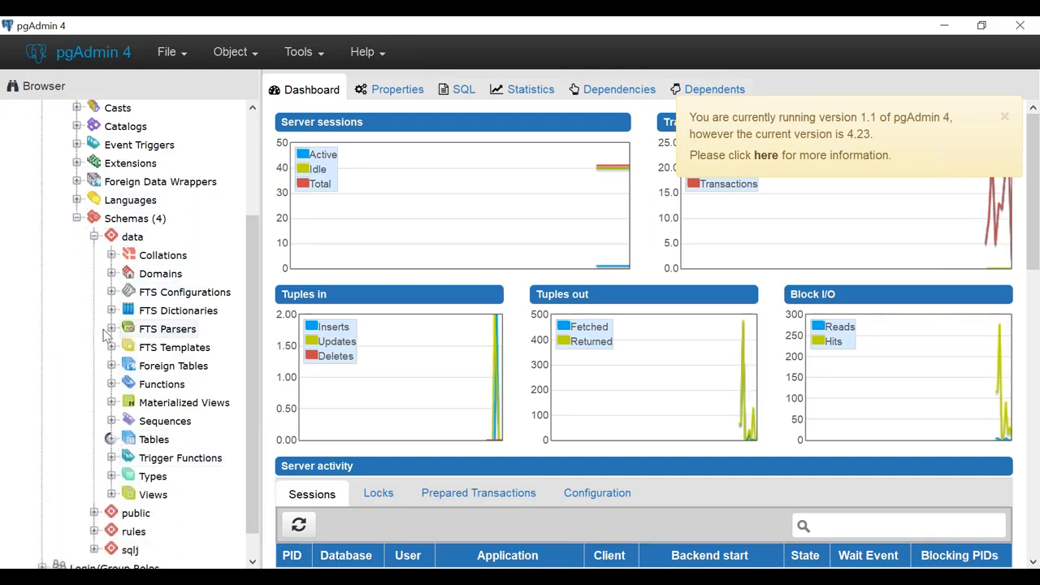
scroll(106, 335, "down", 1)
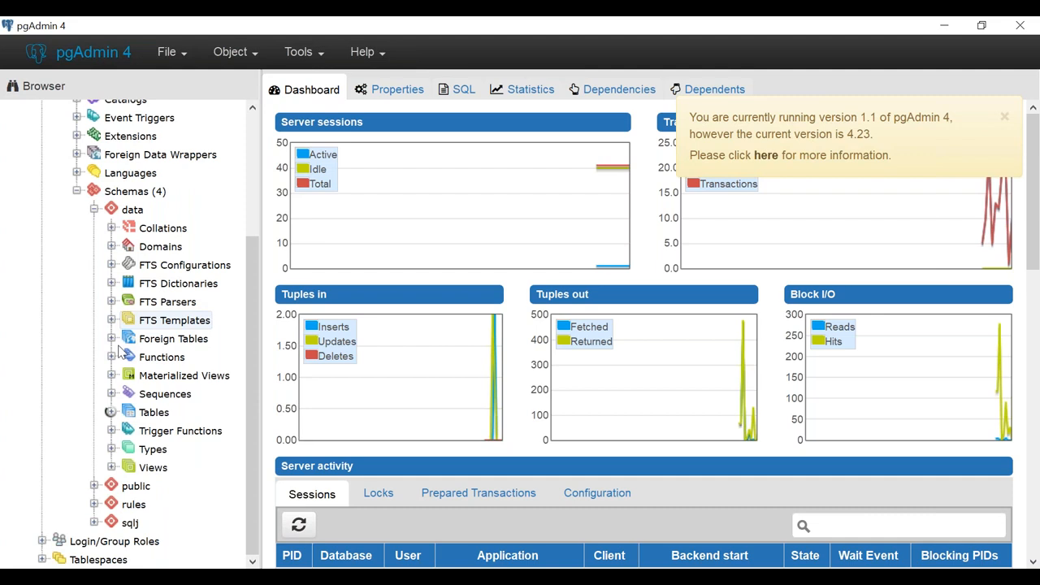
scroll(122, 351, "down", 5)
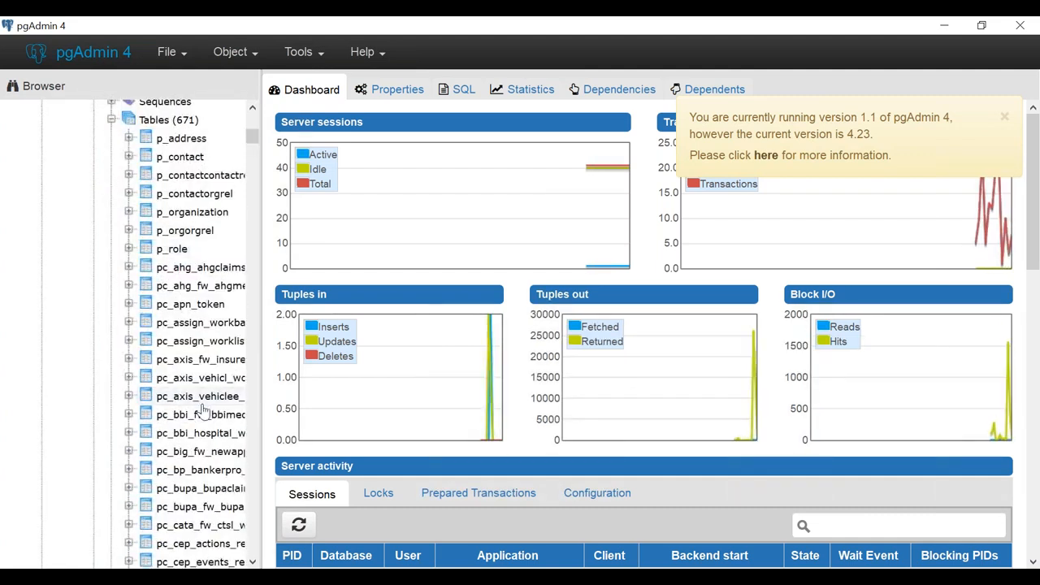
scroll(203, 410, "down", 3)
scroll(203, 410, "down", 3)
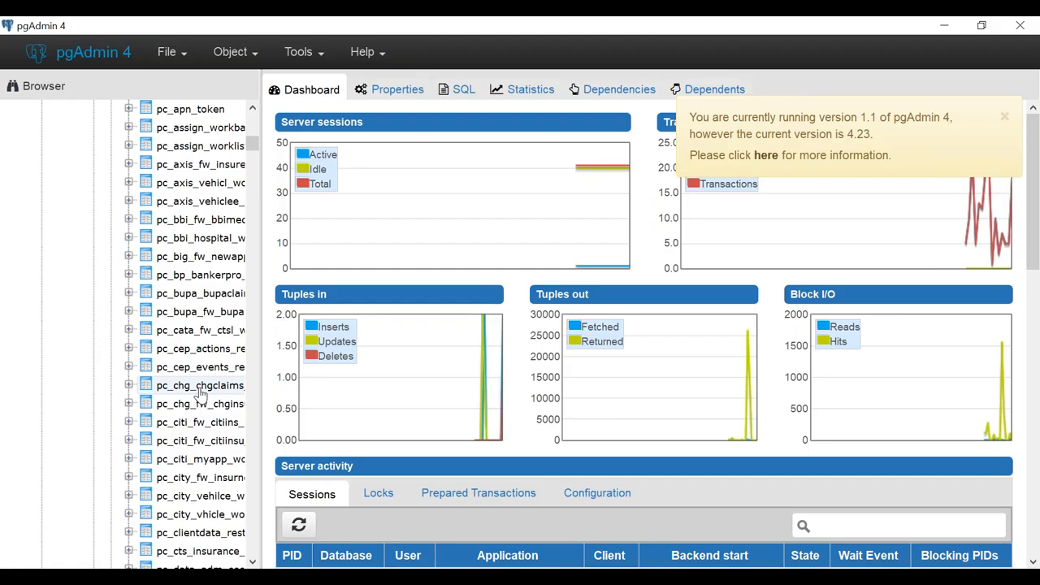
right_click(199, 388)
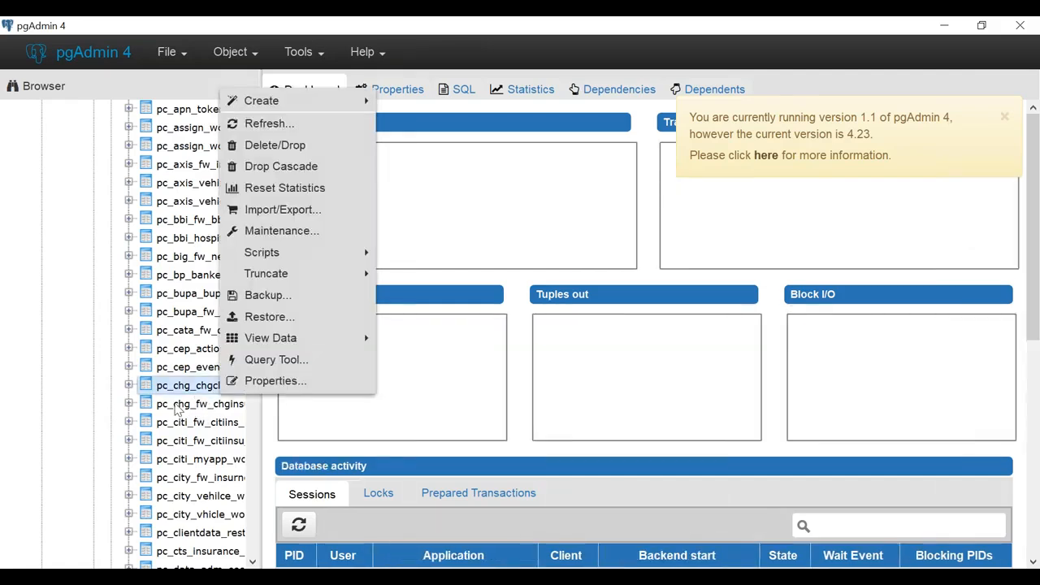
right_click(177, 407)
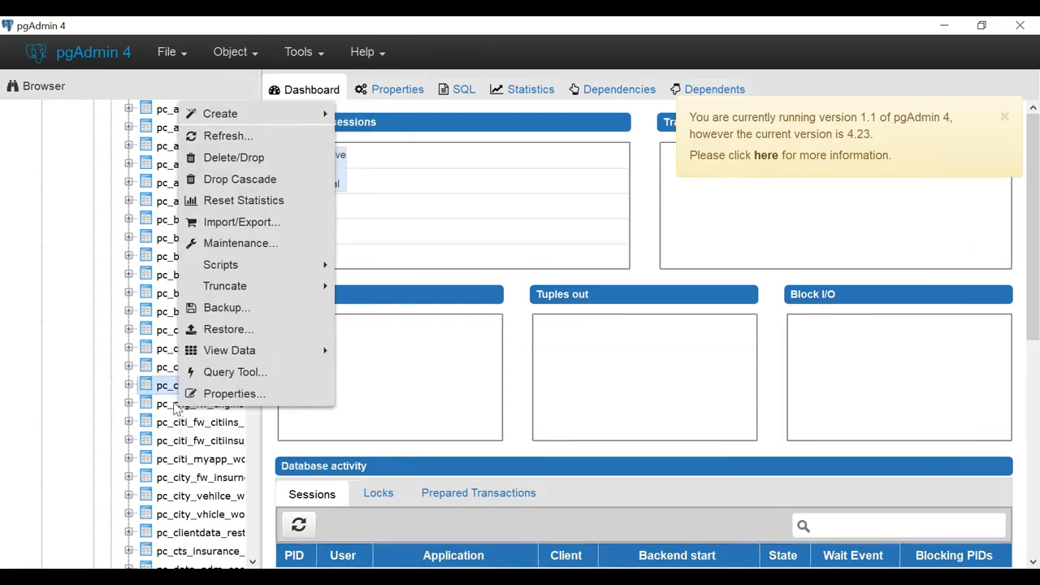
right_click(160, 407)
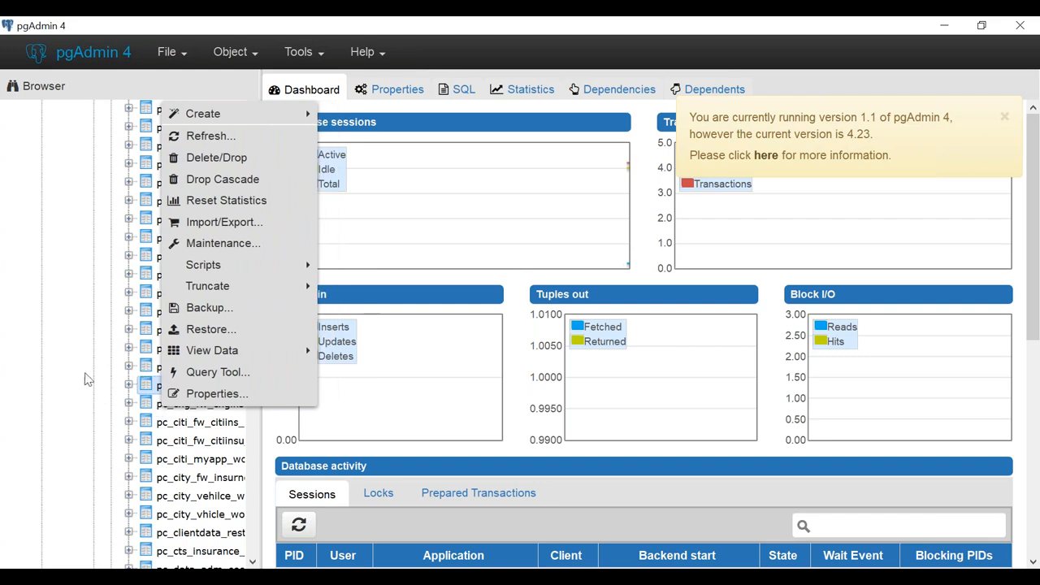
left_click(258, 416)
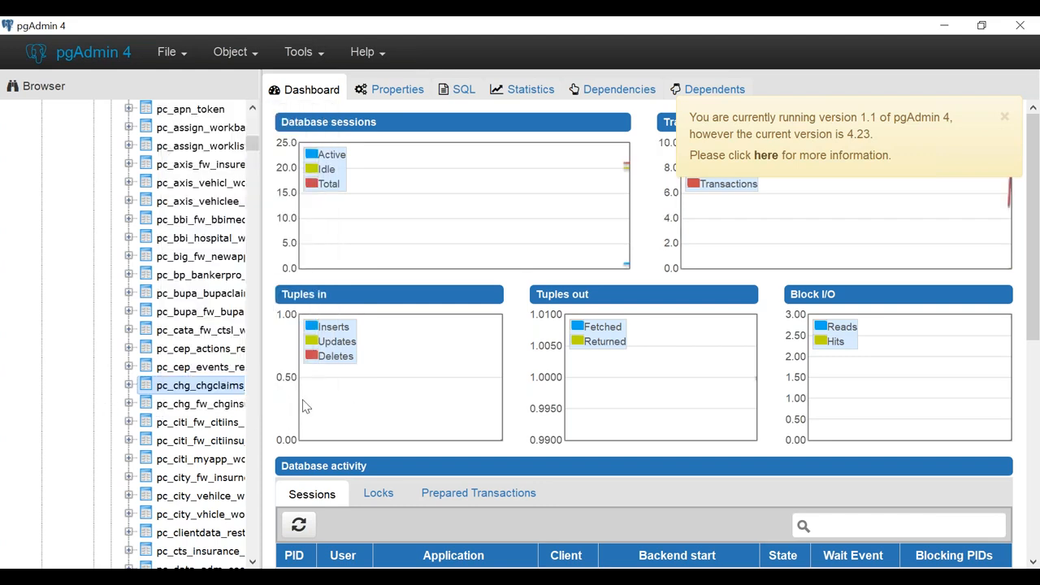
View the first 100 rows of the pc_chg_fw_chginsur_work table and dismiss the version notice
left_click(209, 406)
right_click(228, 406)
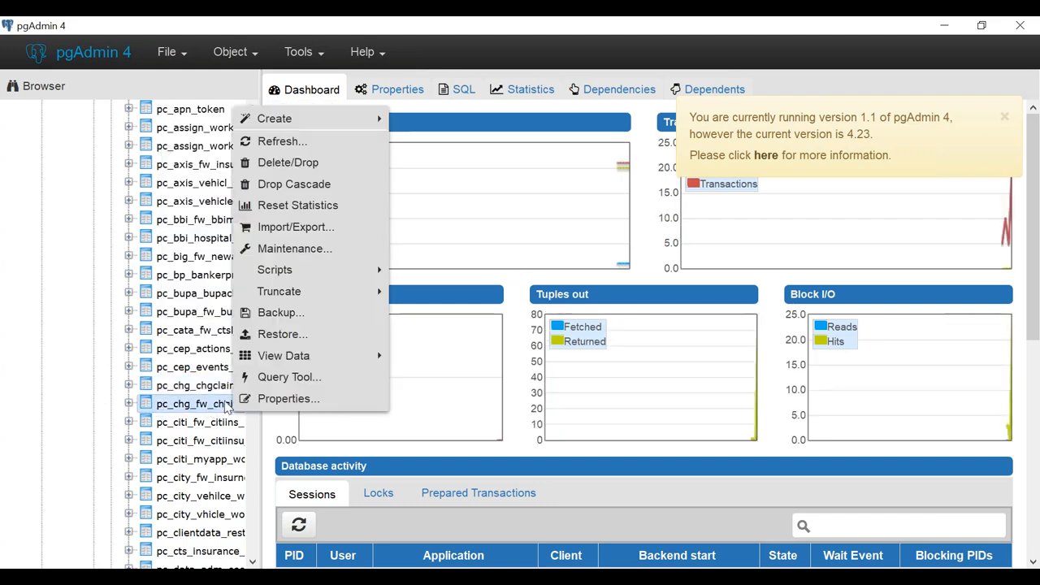
mouse_move(298, 358)
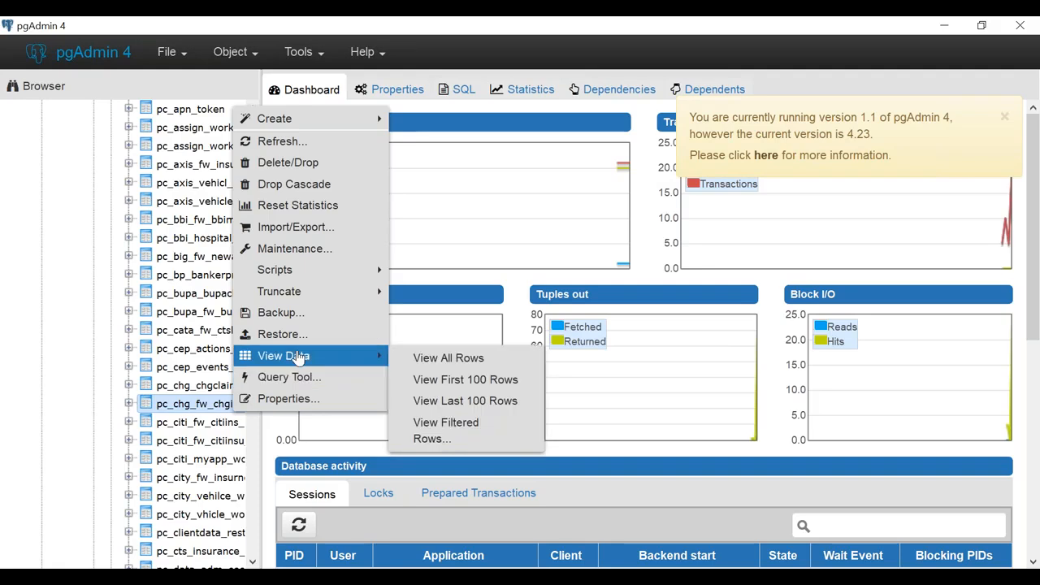
left_click(441, 385)
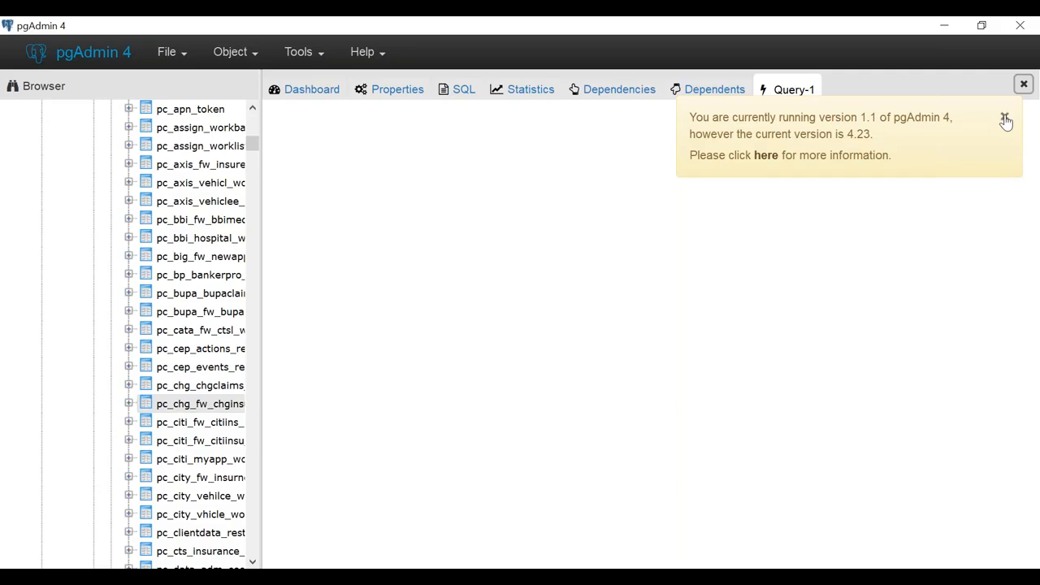
left_click(1005, 119)
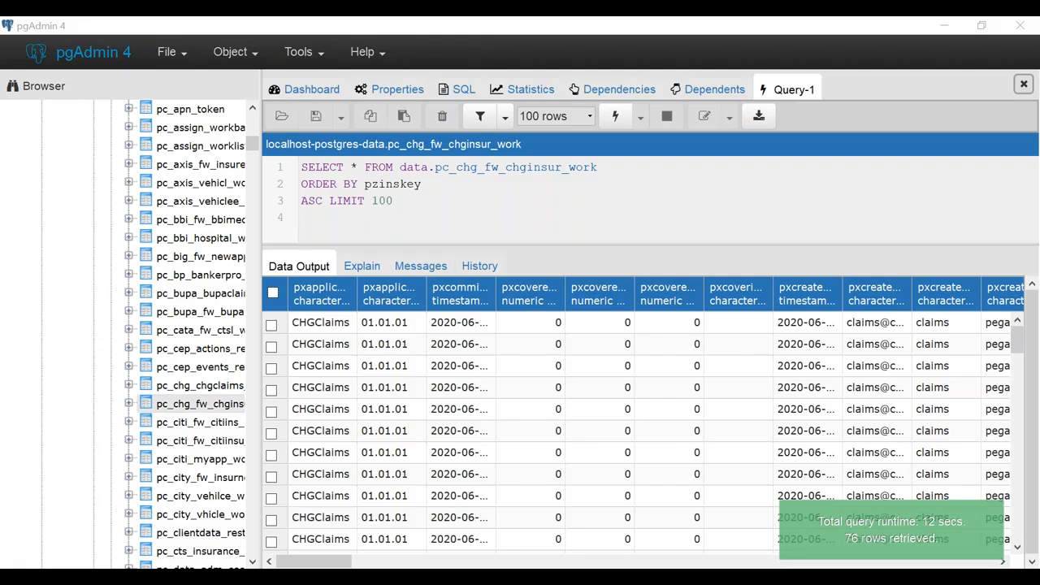
Widen the pystatuswork column in the data output and examine its statuses down to the HospDetailsPending row
left_click(341, 562)
left_click_drag(380, 562, 894, 565)
left_click_drag(813, 287, 877, 289)
scroll(812, 348, "down", 2)
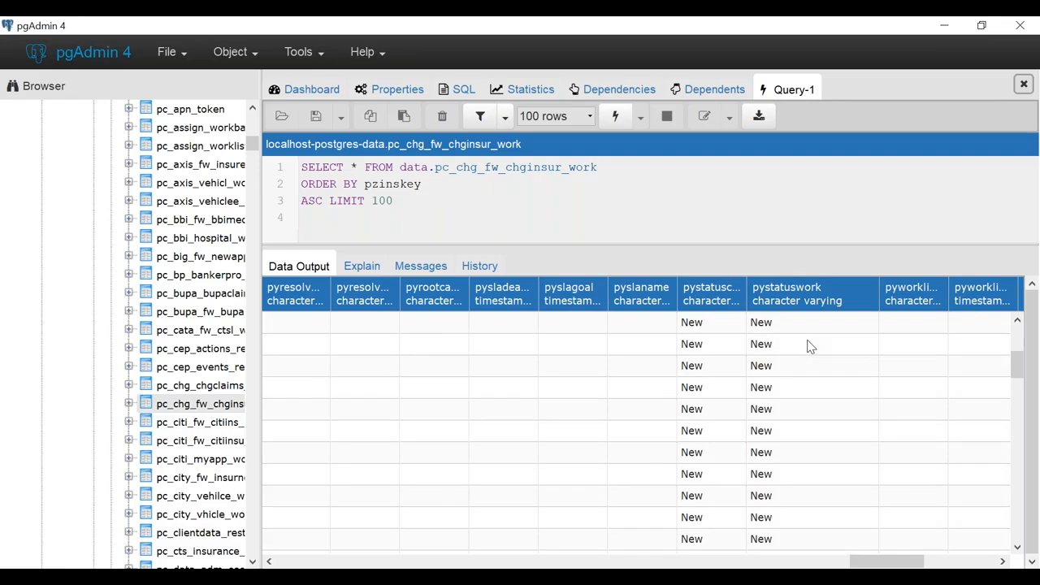
scroll(807, 342, "down", 1)
scroll(808, 394, "down", 1)
scroll(809, 394, "down", 2)
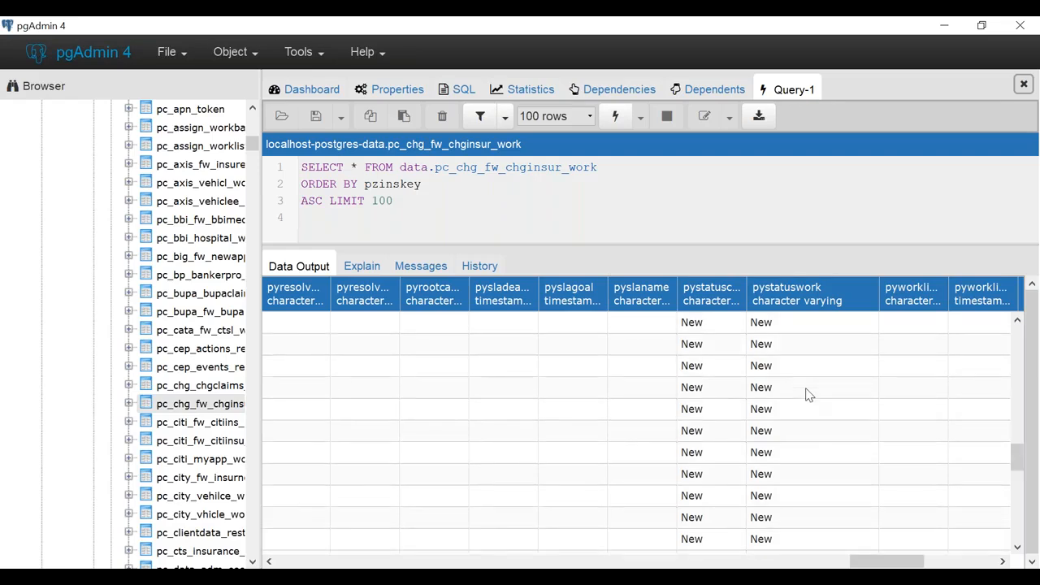
scroll(809, 394, "down", 3)
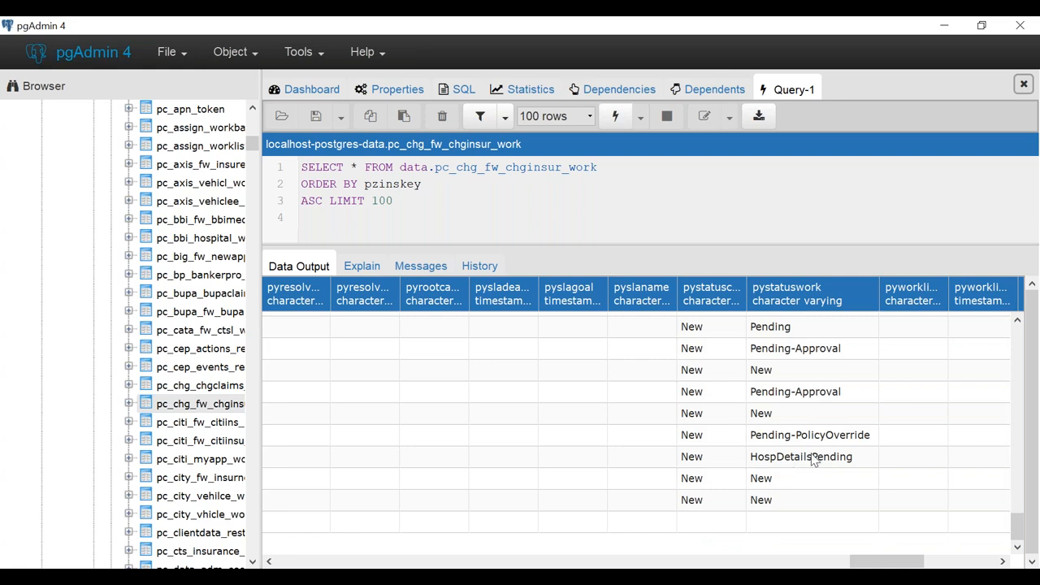
left_click(814, 460)
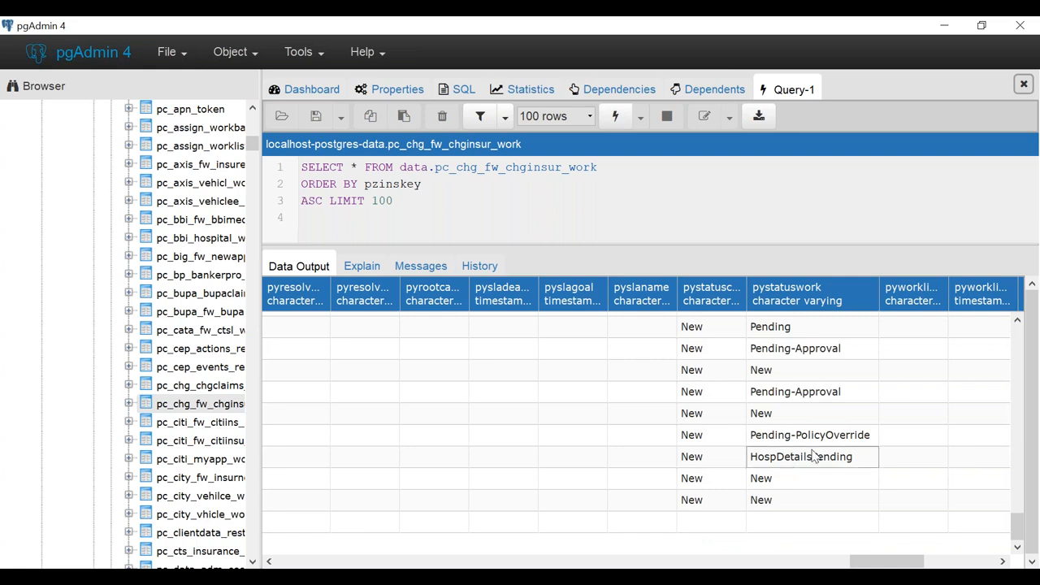
Switch to Pega Dev Studio, then begin and submit the ClaimsFlow assignment of case CHG-73
key("alt+Tab")
key("alt+Tab")
key("alt+Tab")
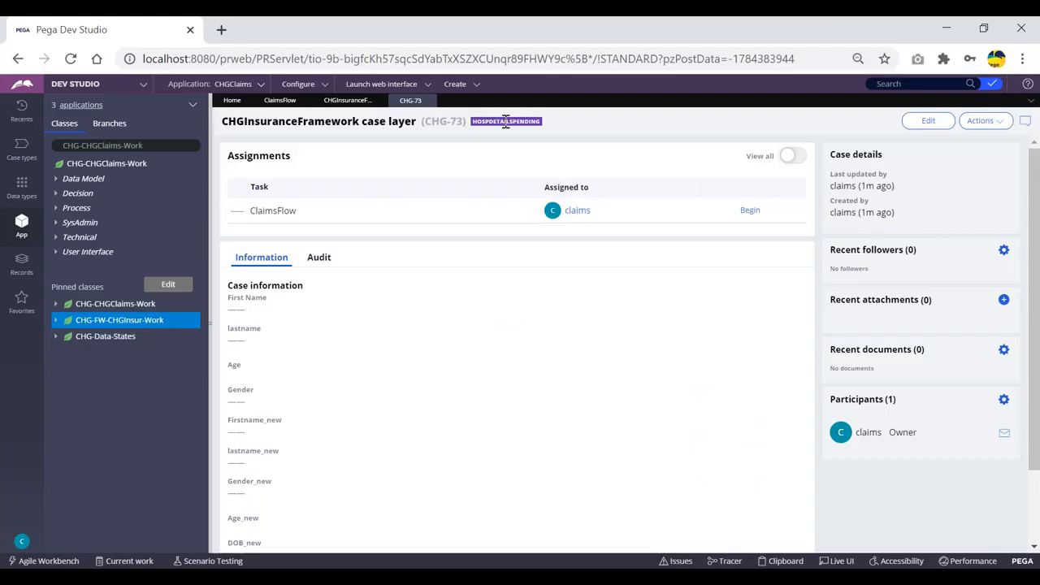
left_click(752, 212)
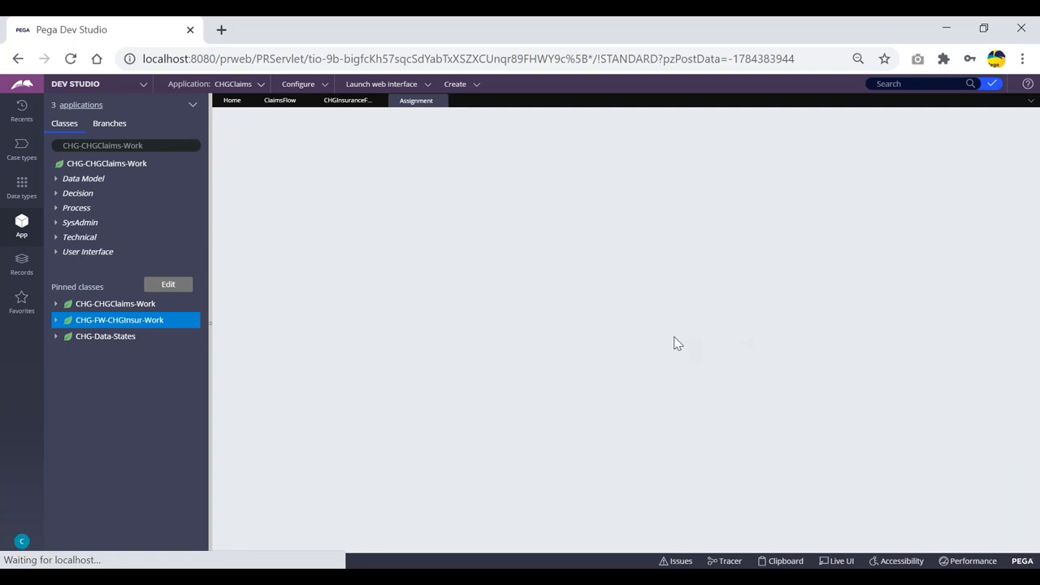
left_click(780, 317)
Switch back to pgAdmin, rerun the pc_chg_fw_chginsur_work query, and examine the submitted case's status in a widened pystatuswork column
key("alt+Tab")
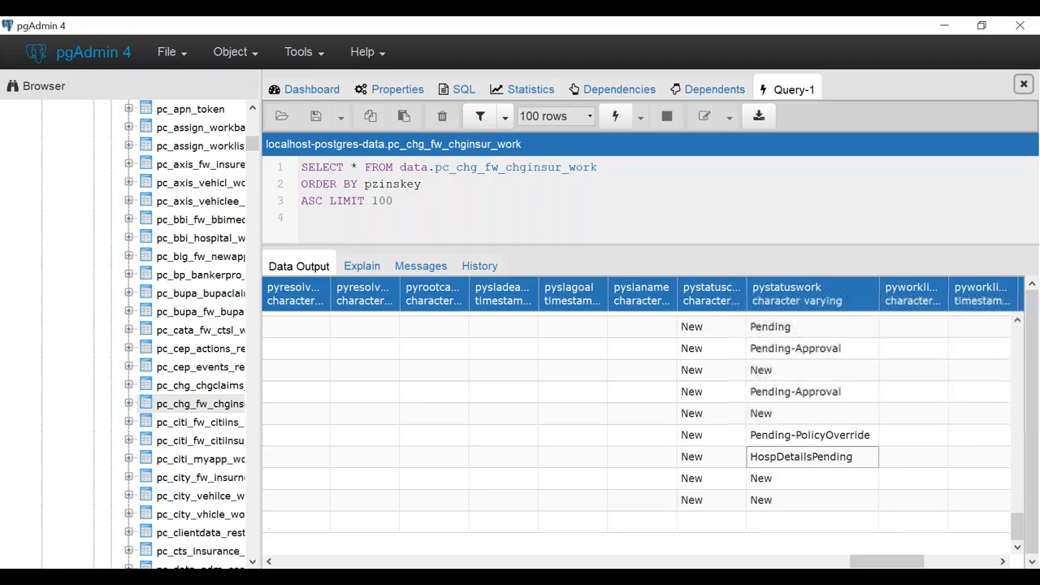
left_click(615, 118)
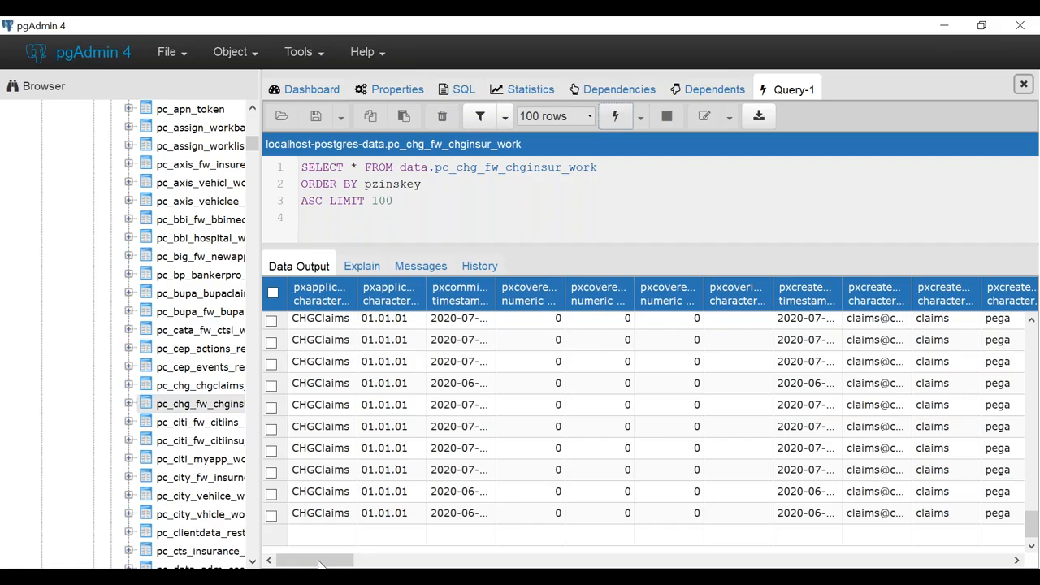
left_click_drag(574, 561, 894, 562)
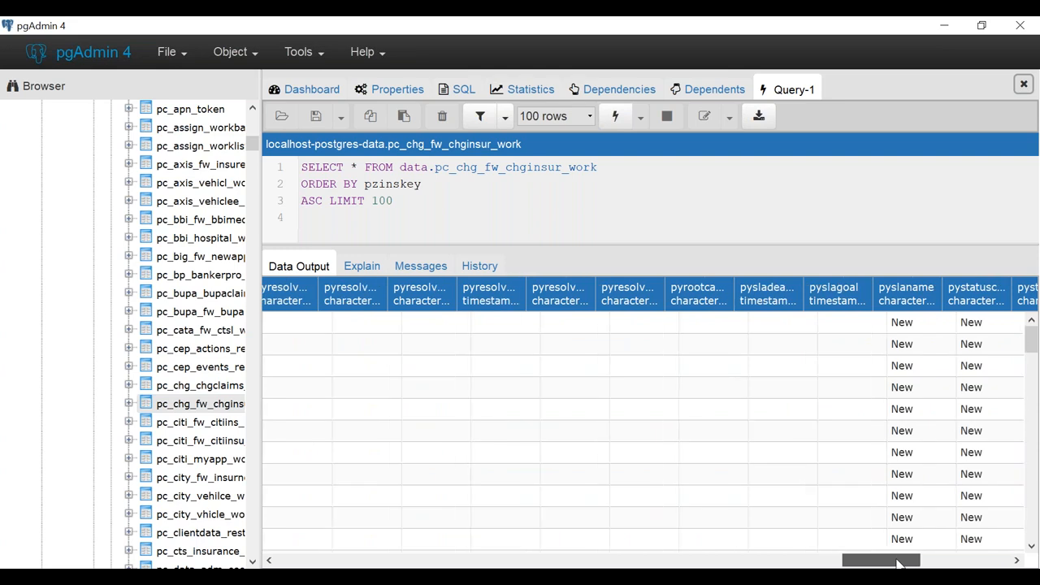
scroll(867, 492, "down", 5)
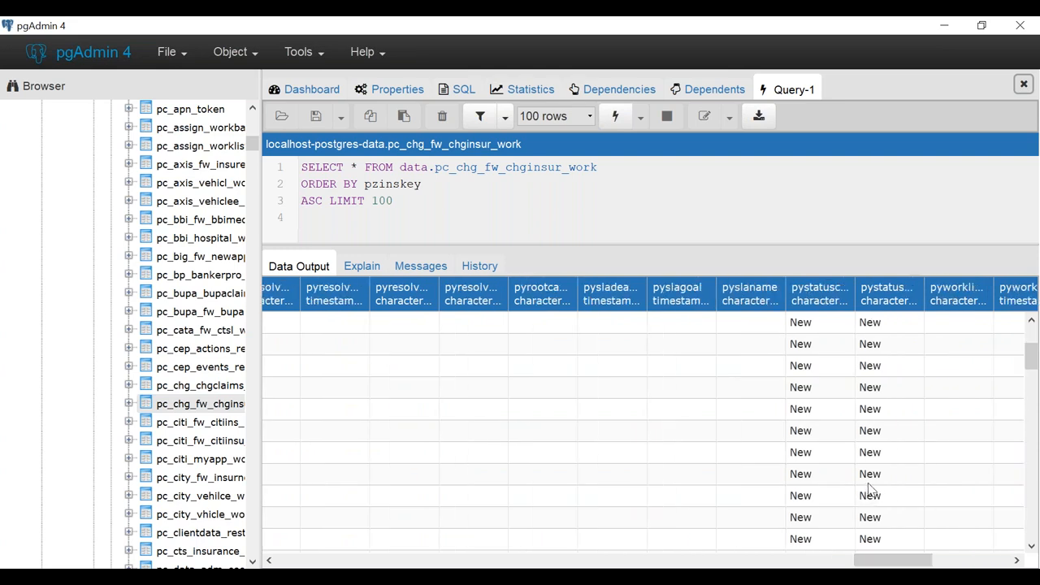
scroll(868, 492, "down", 5)
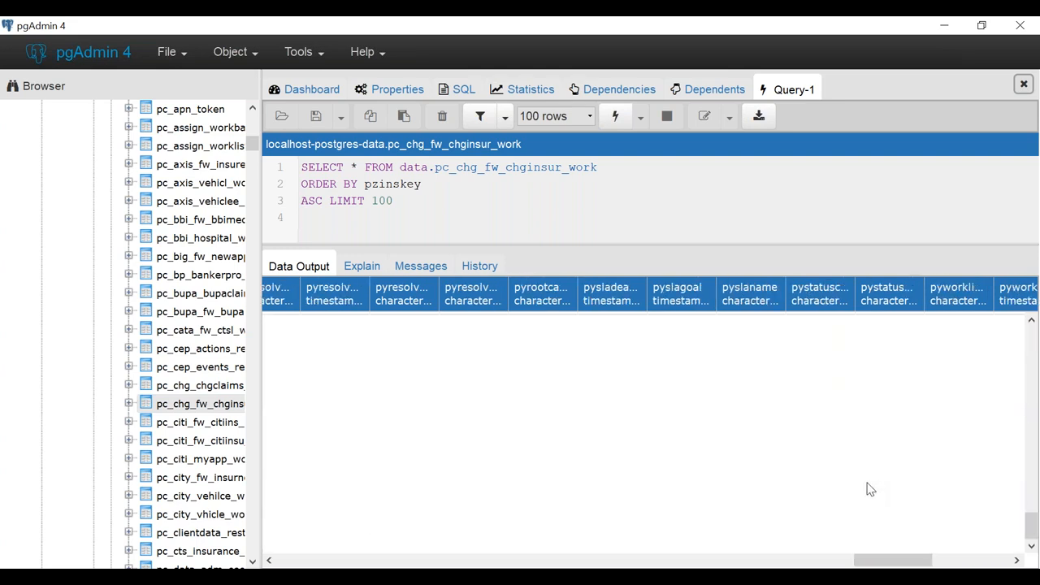
left_click(890, 458)
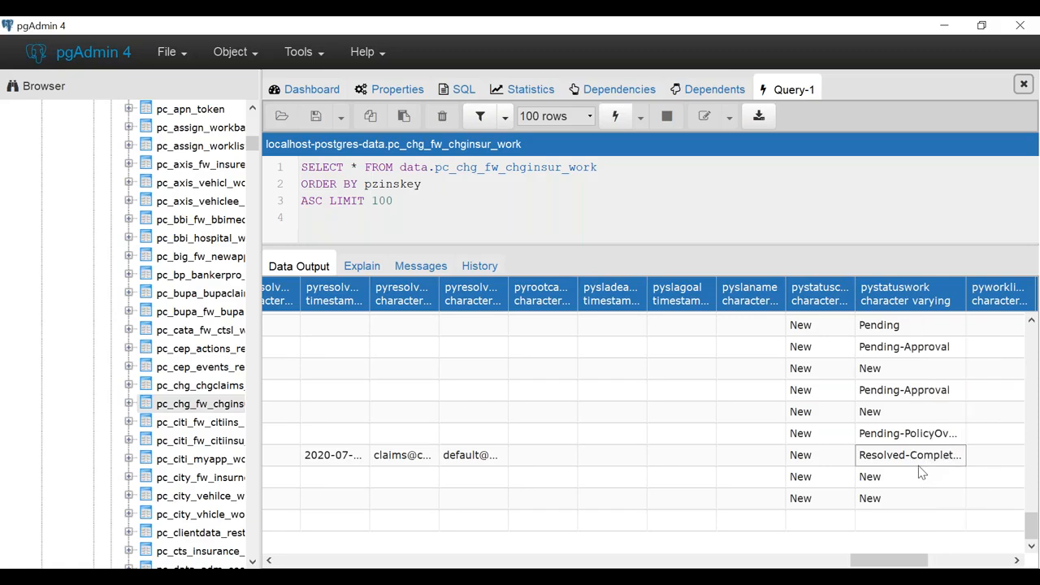
left_click_drag(965, 293, 999, 291)
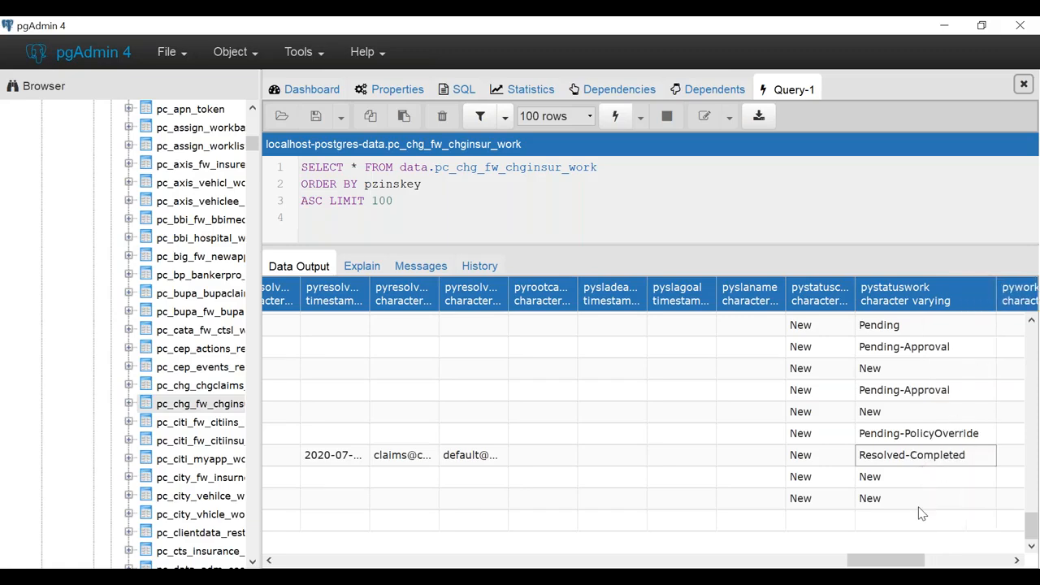
left_click(955, 561)
left_click_drag(949, 563, 931, 549)
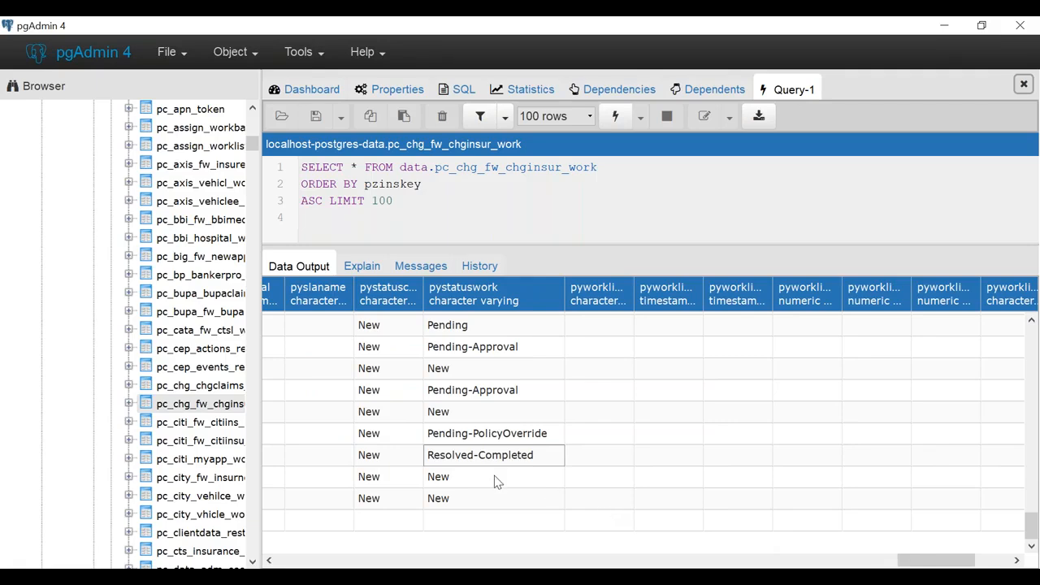
scroll(485, 461, "up", 1)
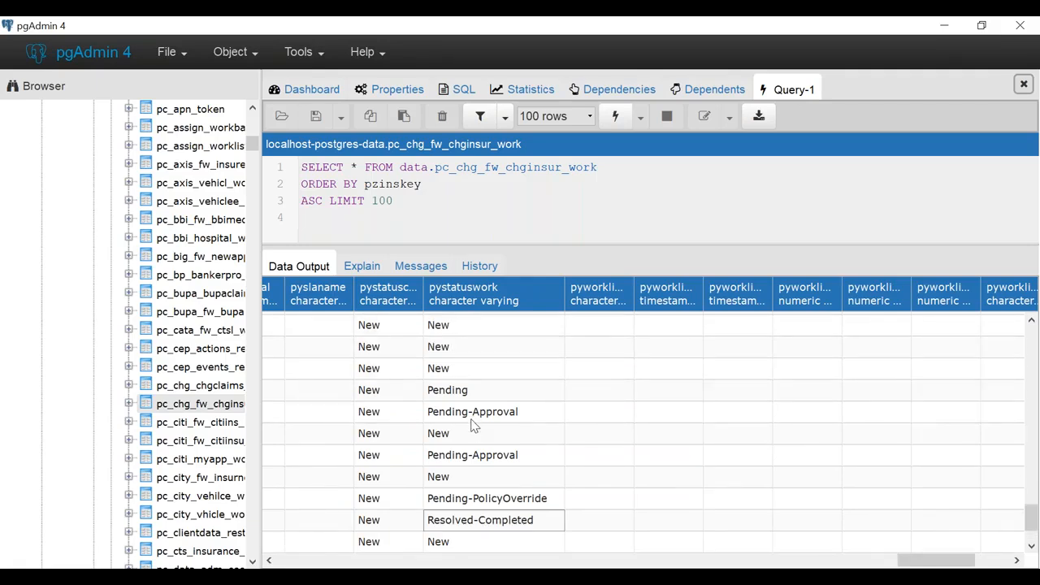
scroll(474, 414, "up", 2)
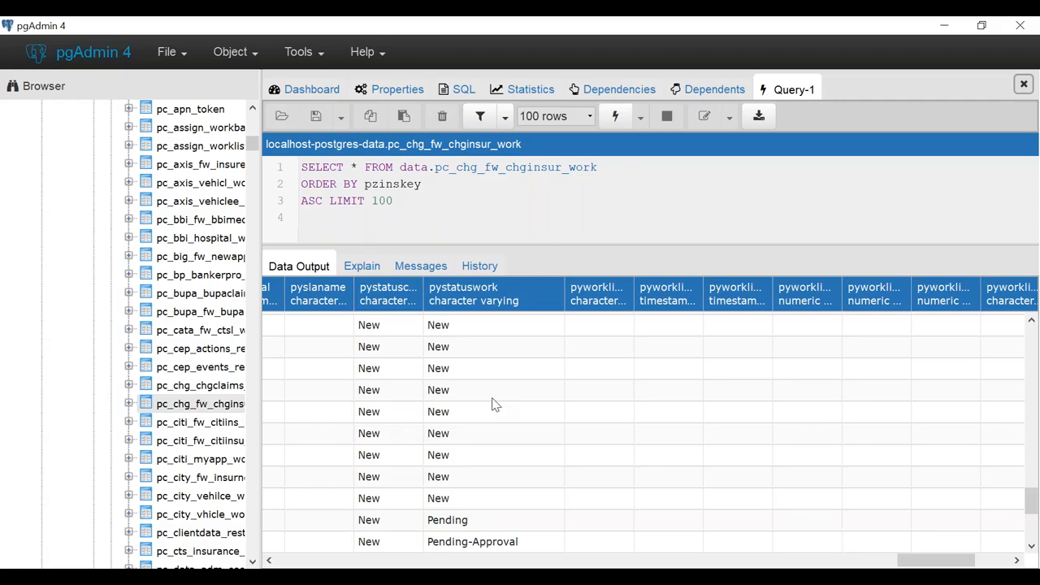
Return to Pega Dev Studio, close case CHG-73, and show the ClaimsFlow flow diagram
left_click(944, 28)
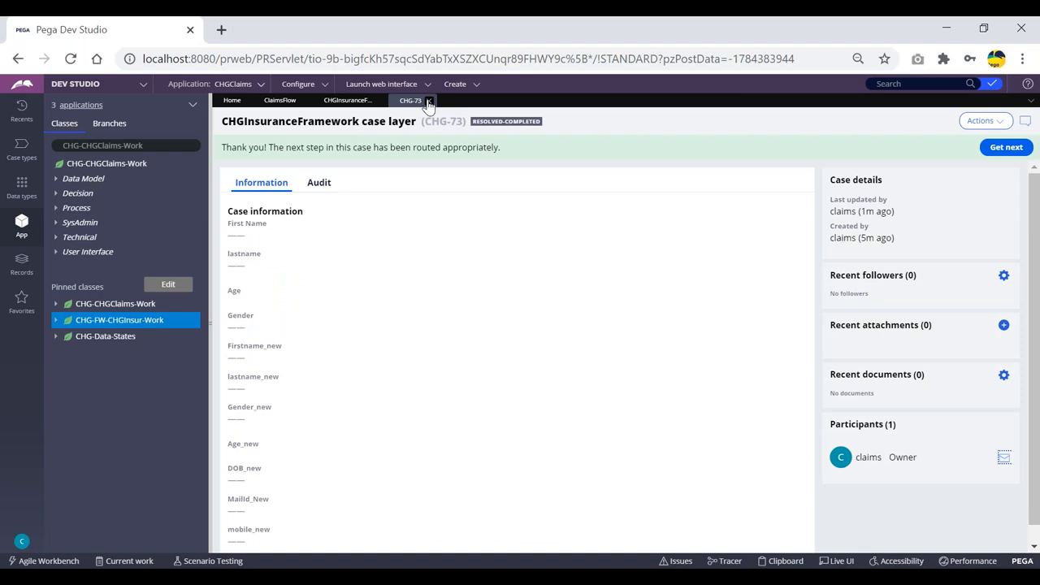
left_click(429, 102)
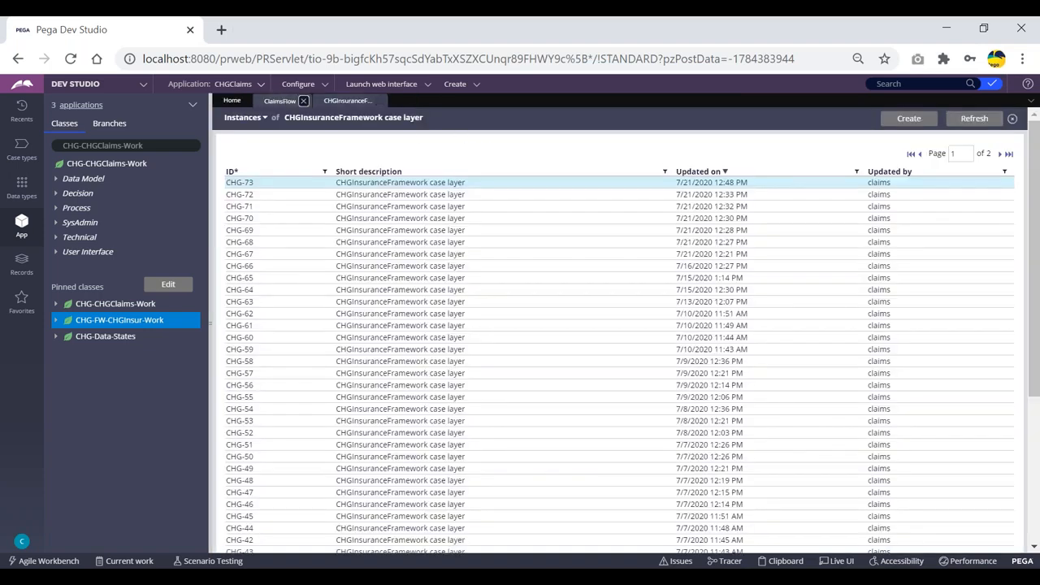
left_click(280, 101)
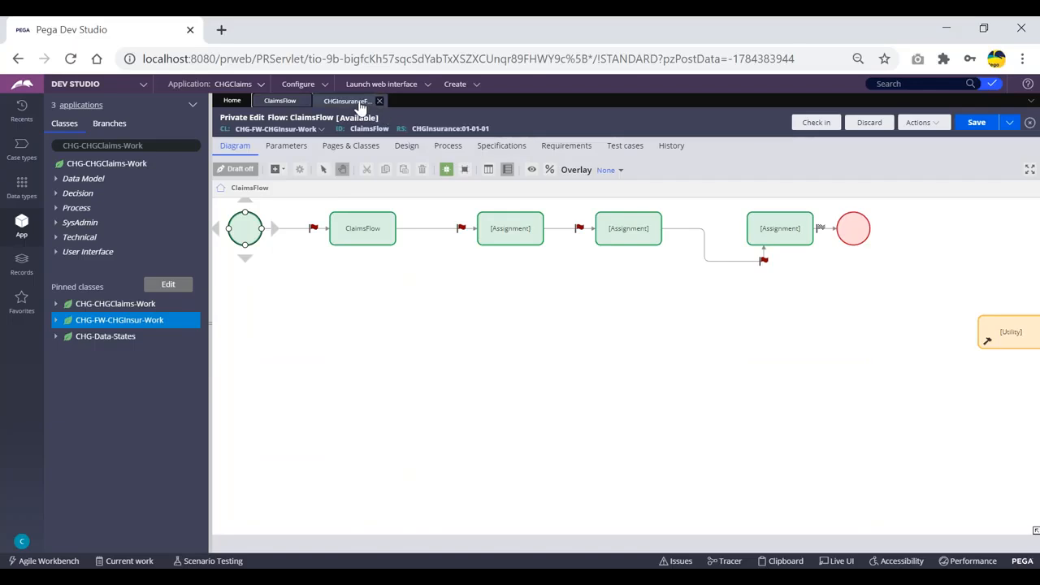
Close the open CHGInsuranceFramework and ClaimsFlow tabs so that only Home remains
left_click(350, 100)
left_click(379, 100)
left_click(304, 100)
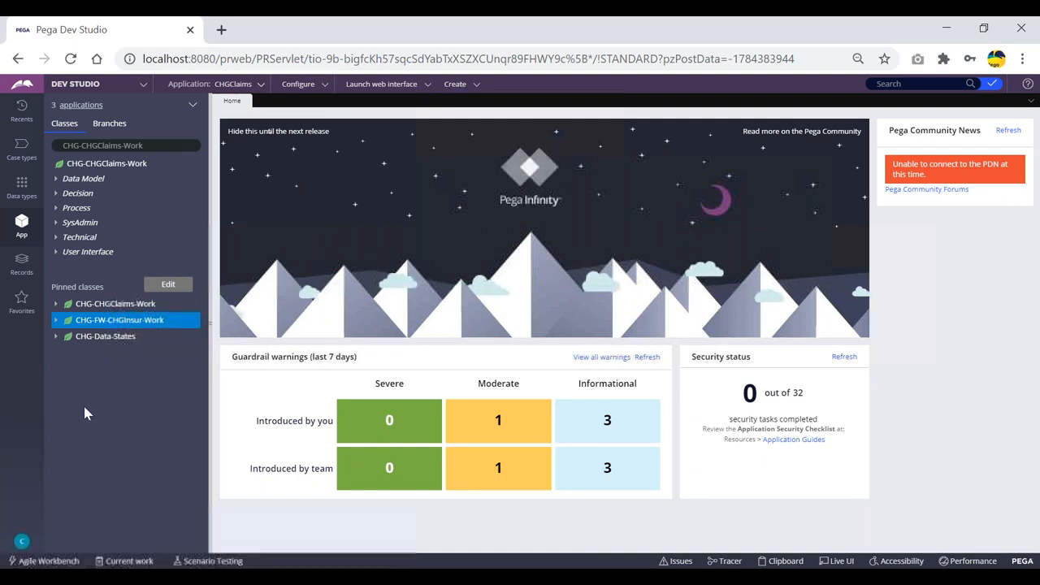
List the instances of the CHG-FW-CHGInsur-Work class, open case CHG-73 to check its status, and close the case
left_click(110, 323)
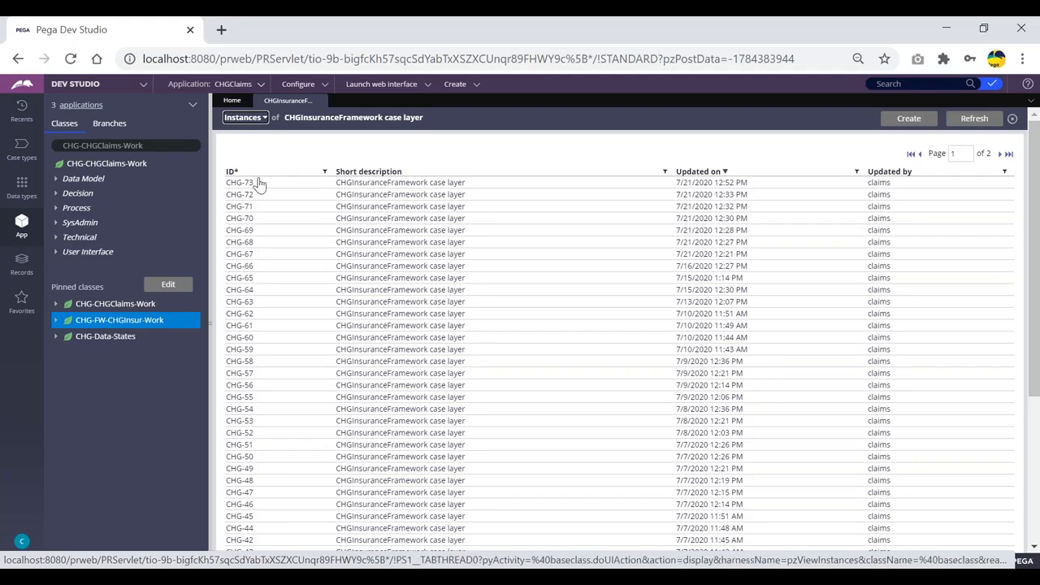
left_click(118, 320)
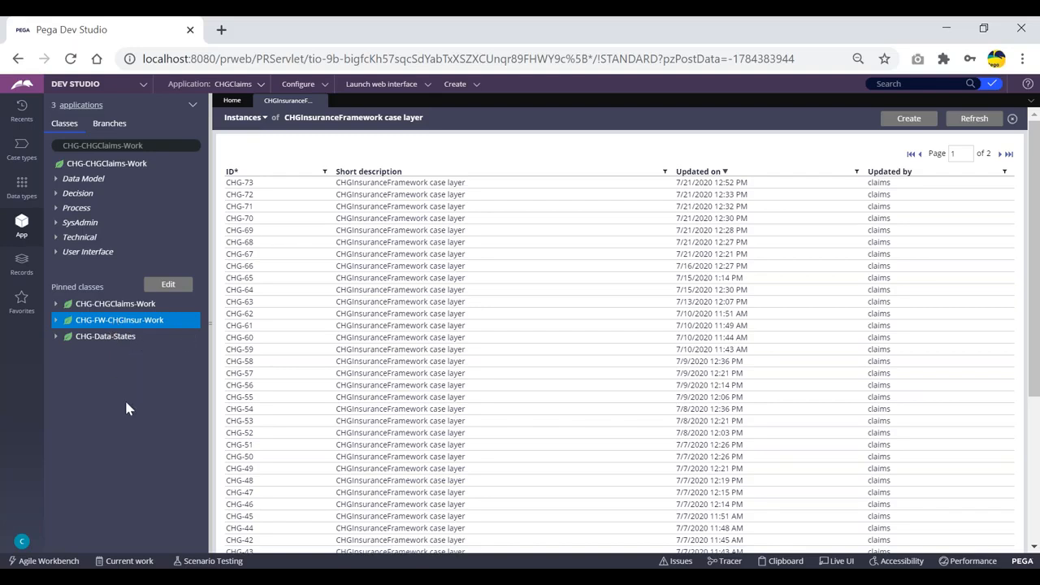
left_click(97, 320)
left_click(358, 184)
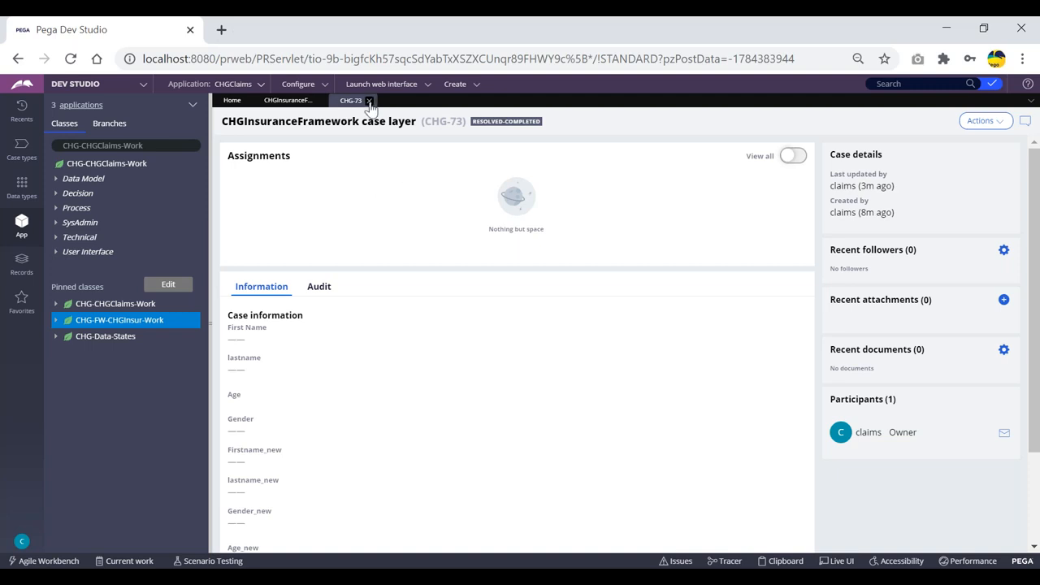
left_click(369, 101)
Open case CHG-67, begin its ClaimsFlow assignment, enter "fsdfsdfsdsf" as the Nominee1 first name, and submit the NomineeFA form
left_click(249, 250)
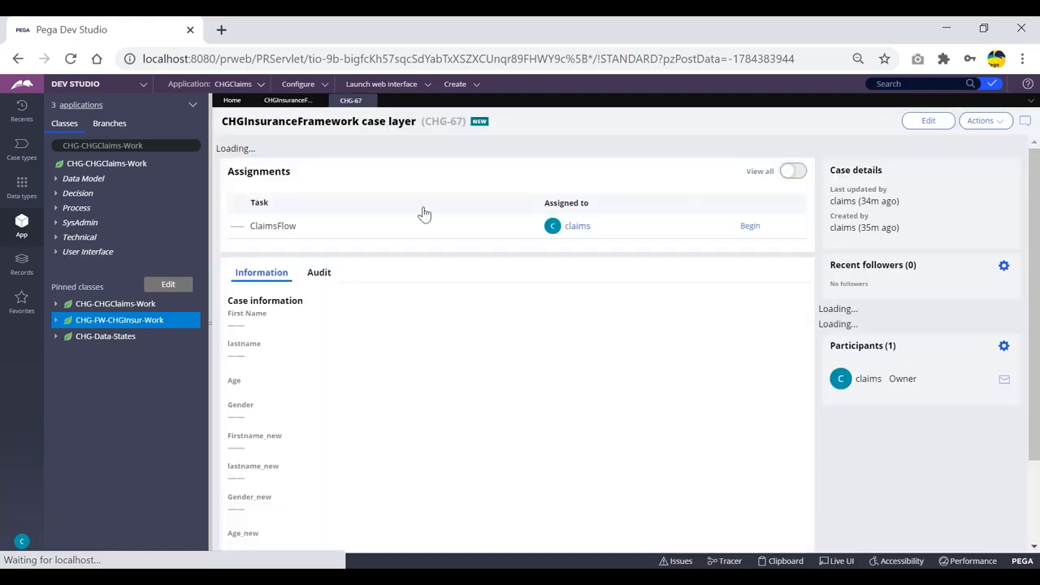
left_click(750, 224)
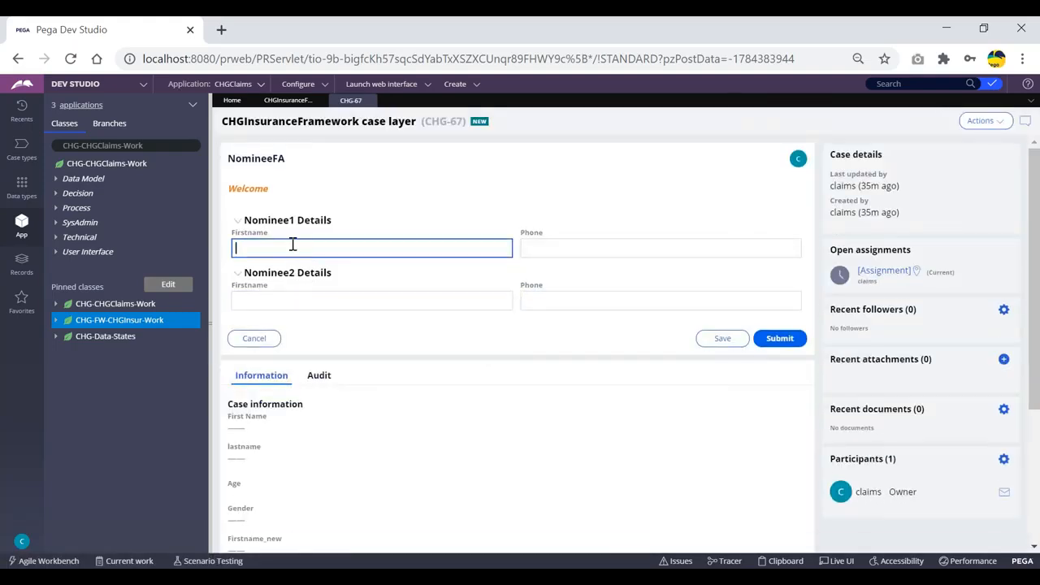
type("fsdfsdfsdsf")
left_click_drag(297, 247, 221, 255)
left_click(785, 344)
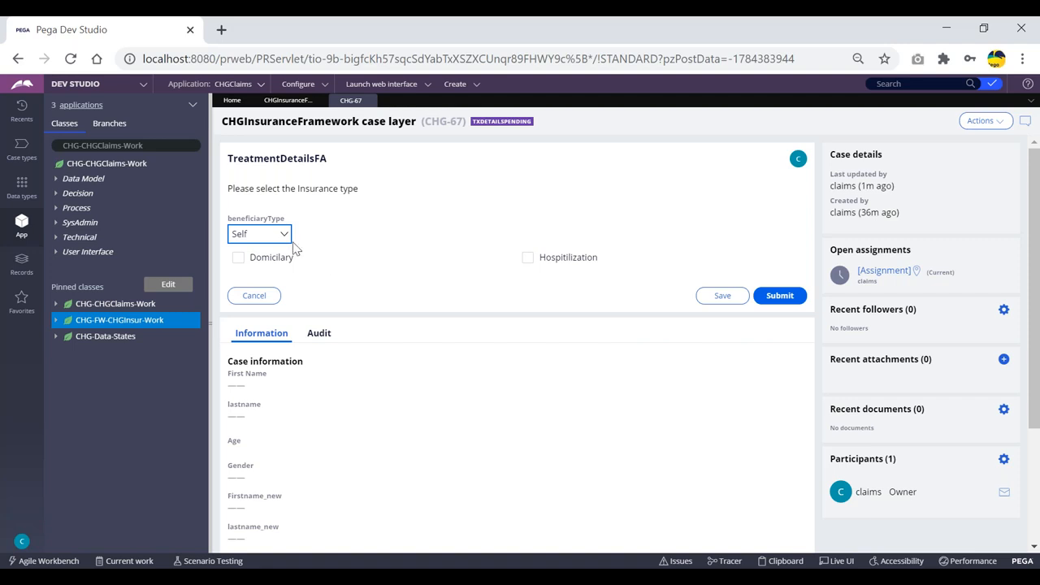
Relist the CHG-FW-CHGInsur-Work instances and reopen case CHG-73 to check its status
left_click(96, 322)
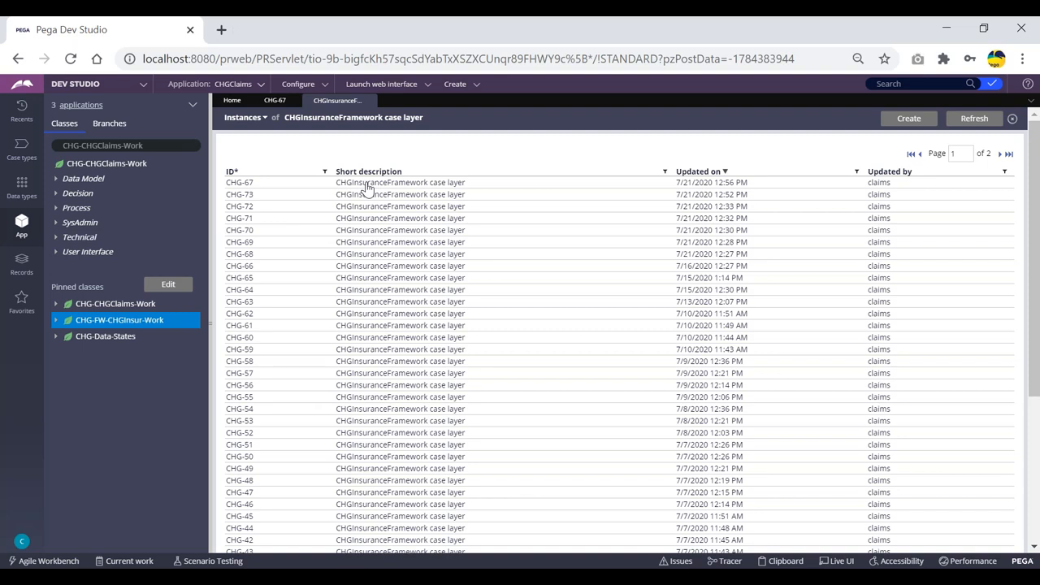
left_click(345, 200)
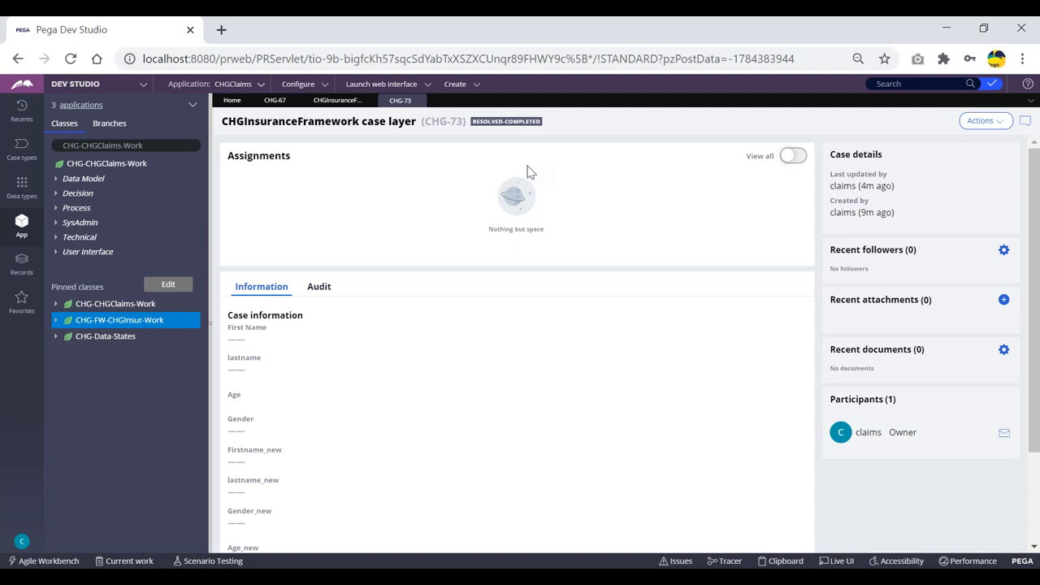
Switch to Notepad and add the line "Obj- browse" with "100 records" tabbed beside it at the end of the notes
key("alt+Tab")
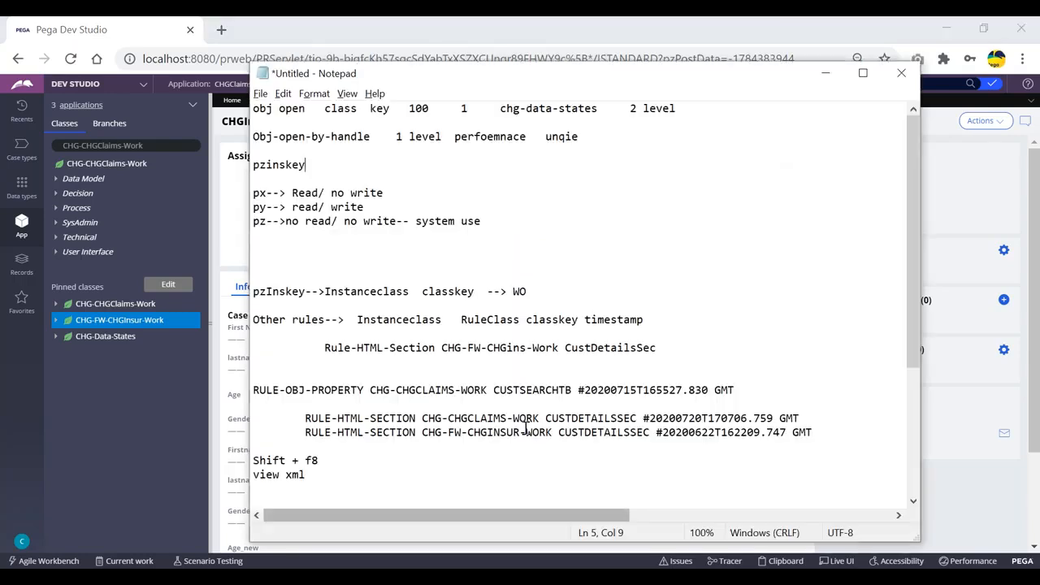
scroll(376, 464, "down", 5)
left_click(510, 413)
key("Return")
key("Return")
key("Return")
type("Obj- browse")
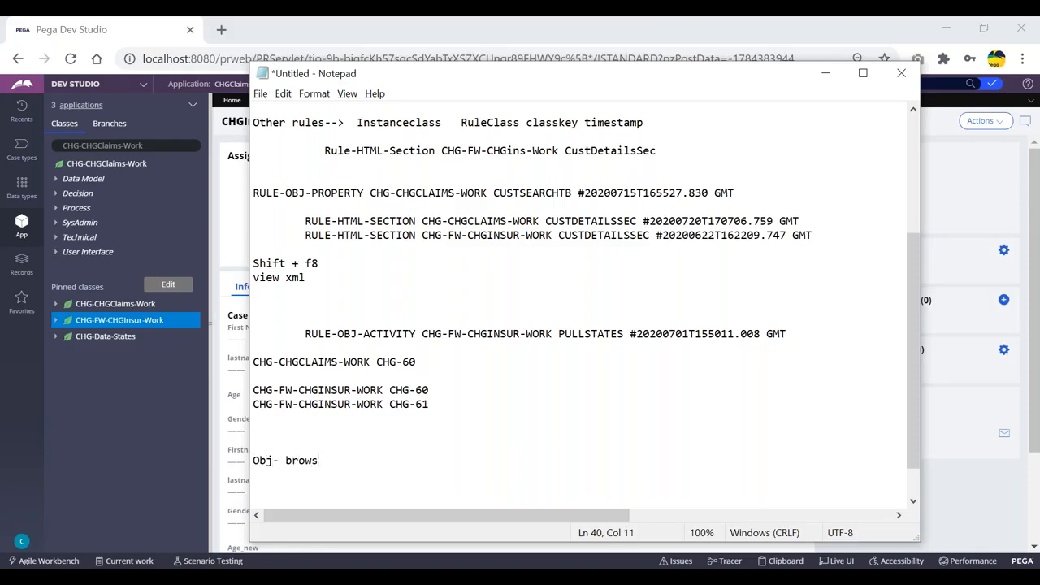
key("Tab")
key("Tab")
type("100 records")
key("Return")
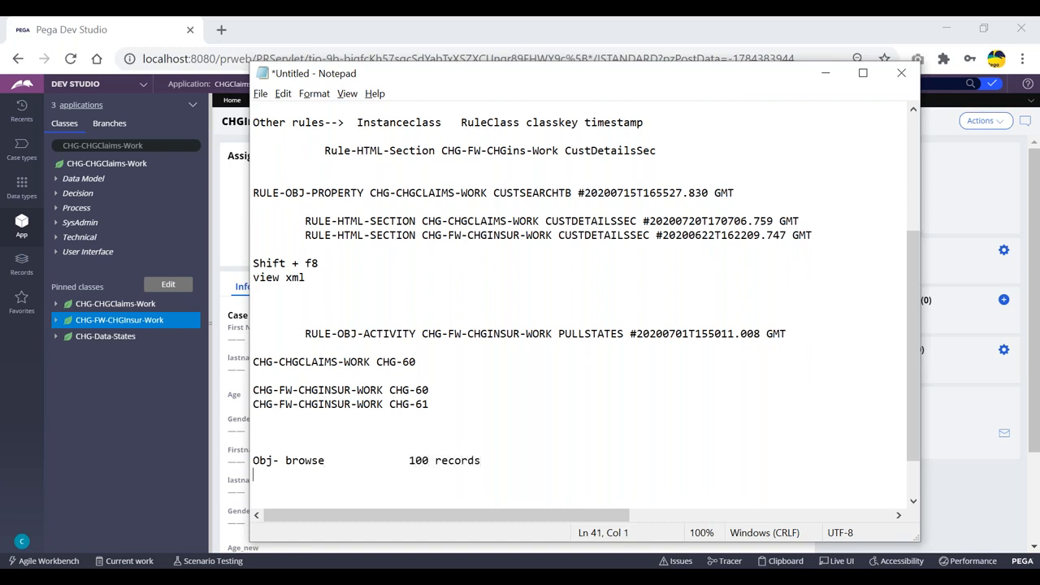
key("Return")
Relist the CHG-FW-CHGInsur-Work instances in Pega, return to Notepad, and add the indented line "1--> obj-open/obj-open by handle" below the Obj-browse line
left_click(120, 320)
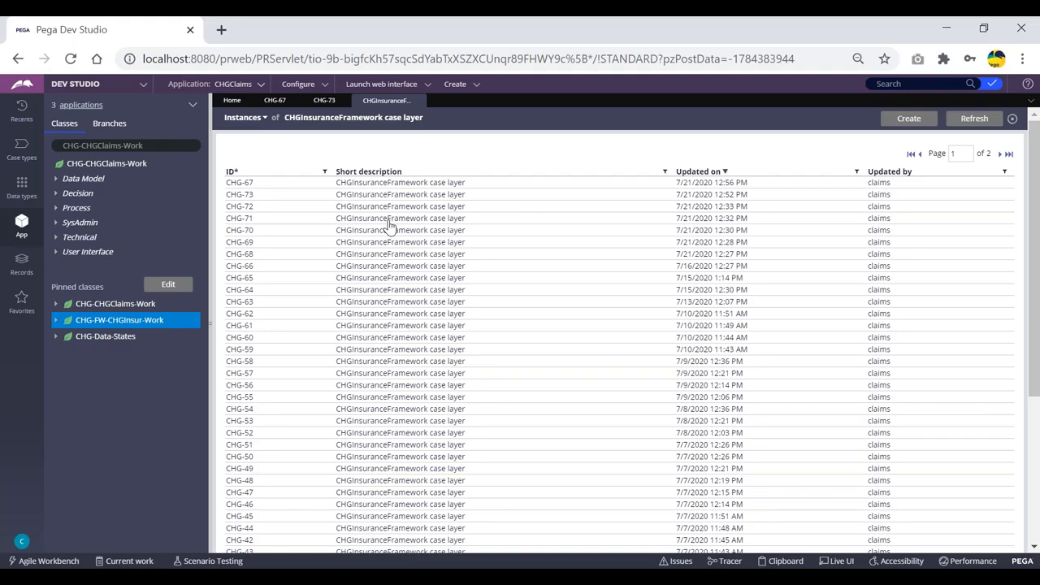
key("alt+Tab")
key("Tab")
type("1--> obj-ope")
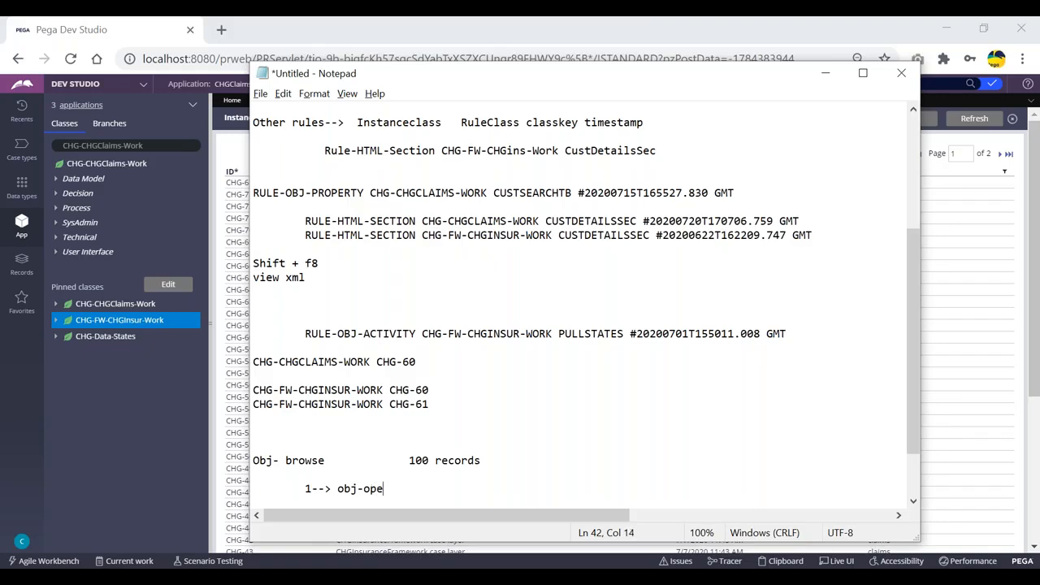
type("n/obj-open")
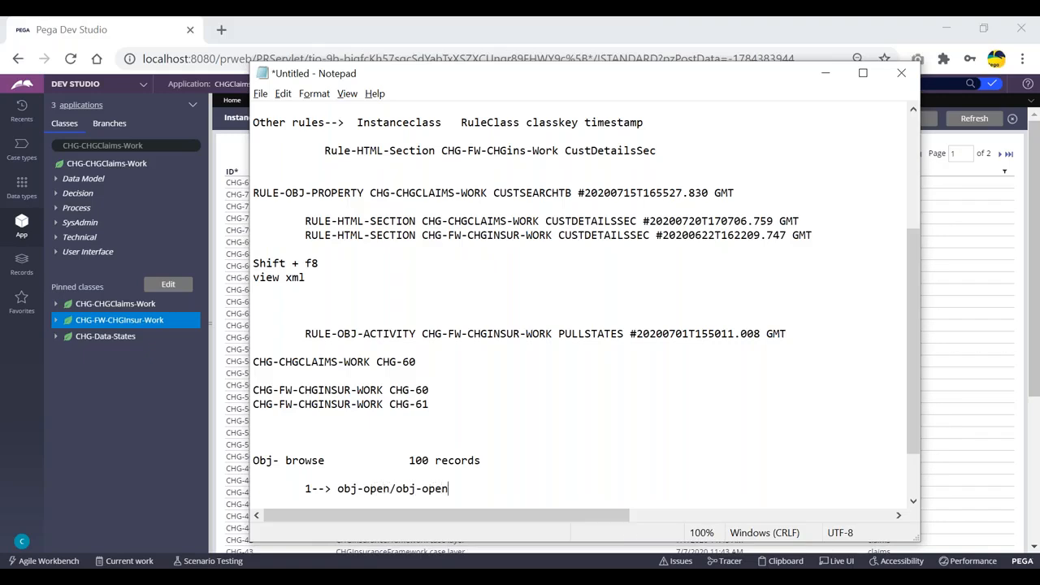
type(" by handle")
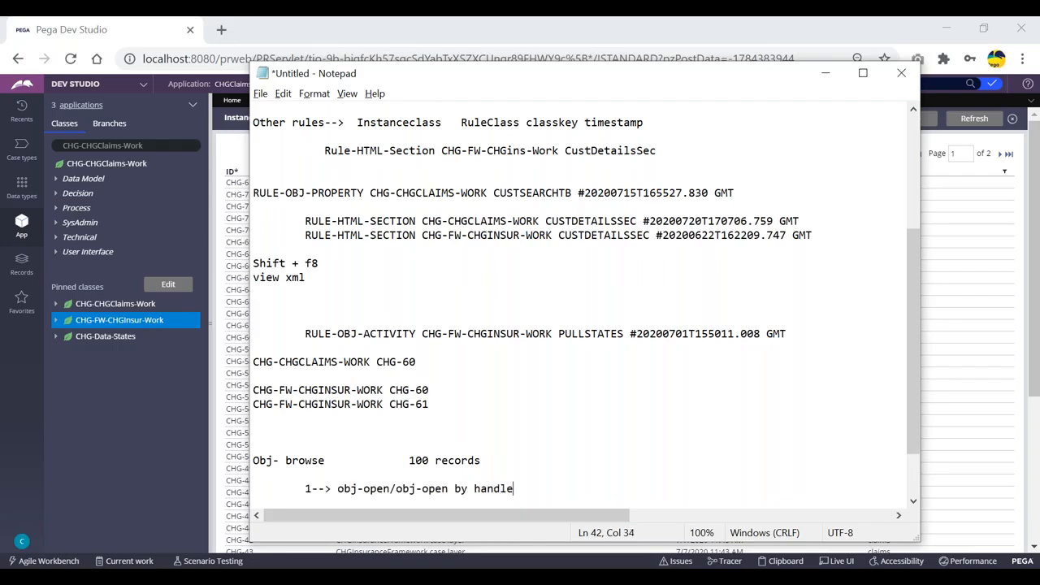
key("Return")
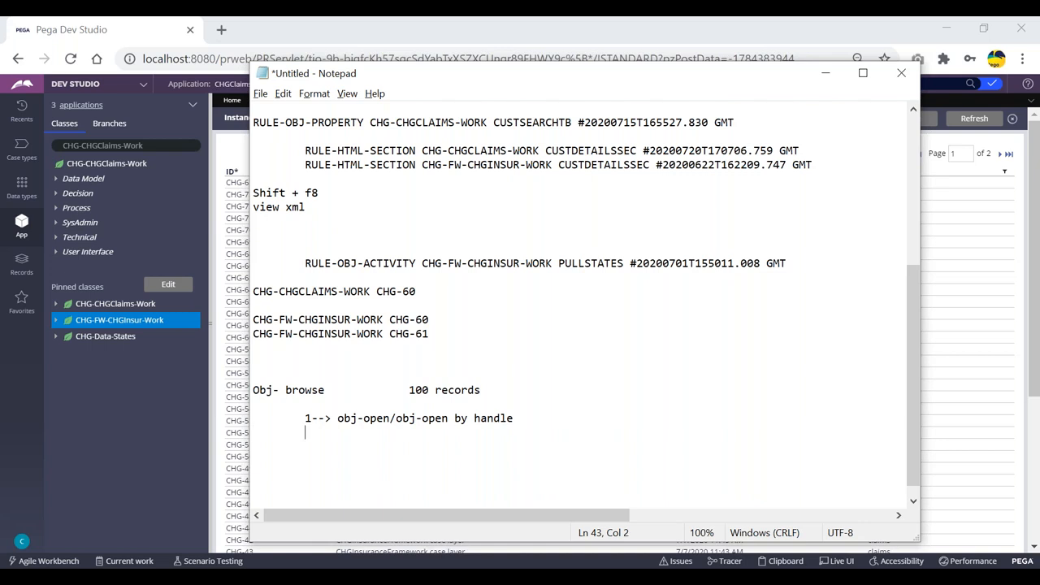
Add the indented lines "2--> Property-set", "3--> Obj-save" and "4--> commit" to the numbered list, and highlight the list for review
type("2--> Property-set")
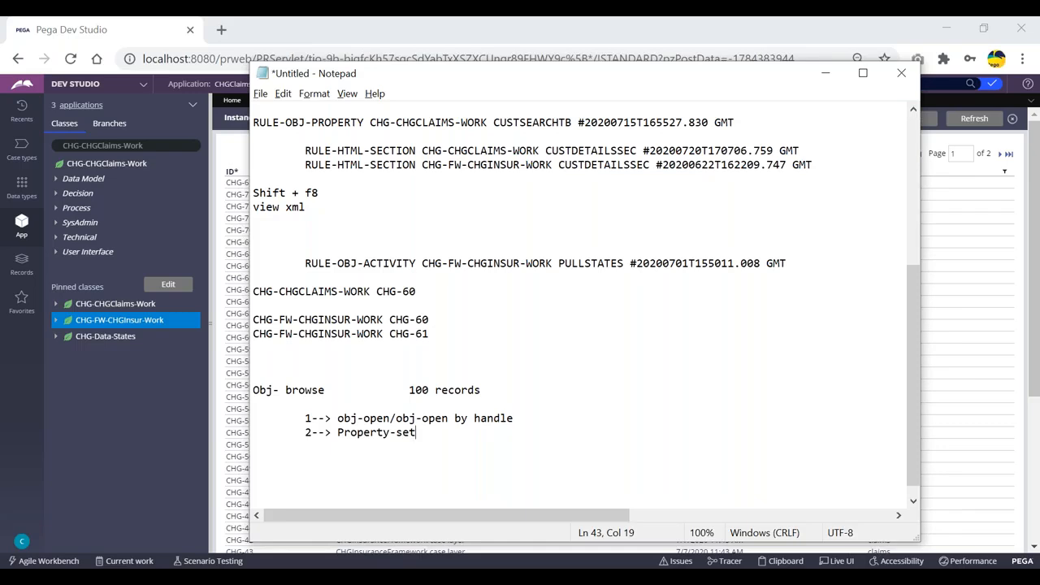
key("Return")
key("Tab")
type("3--> Obj-save")
key("Return")
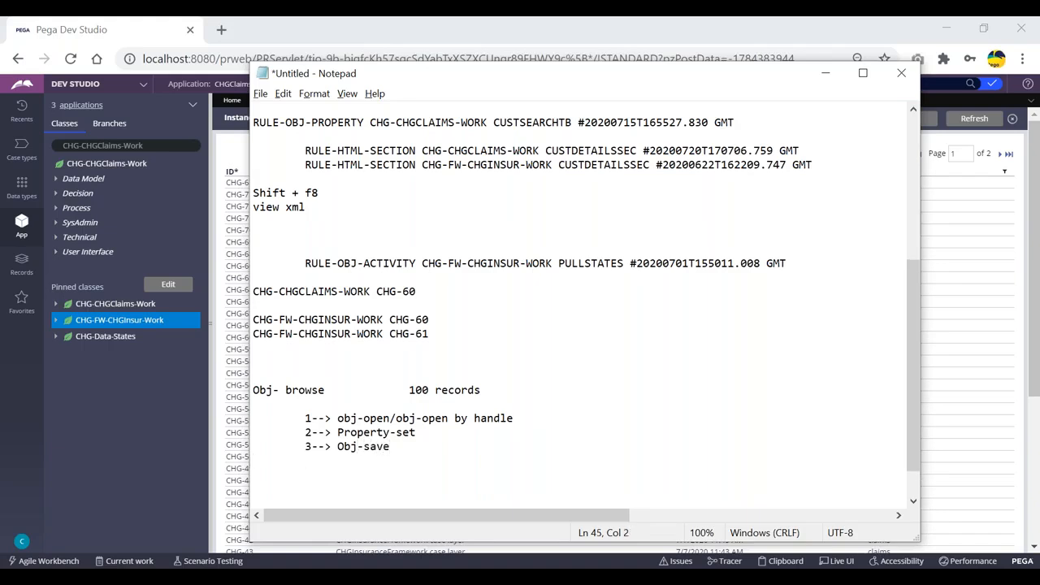
type("4--> commit")
left_click_drag(377, 460, 304, 419)
left_click(437, 442)
left_click(385, 460)
Copy the four numbered lines from obj-open to commit and paste them twice below the original list
key("Return")
key("Return")
scroll(379, 390, "down", 2)
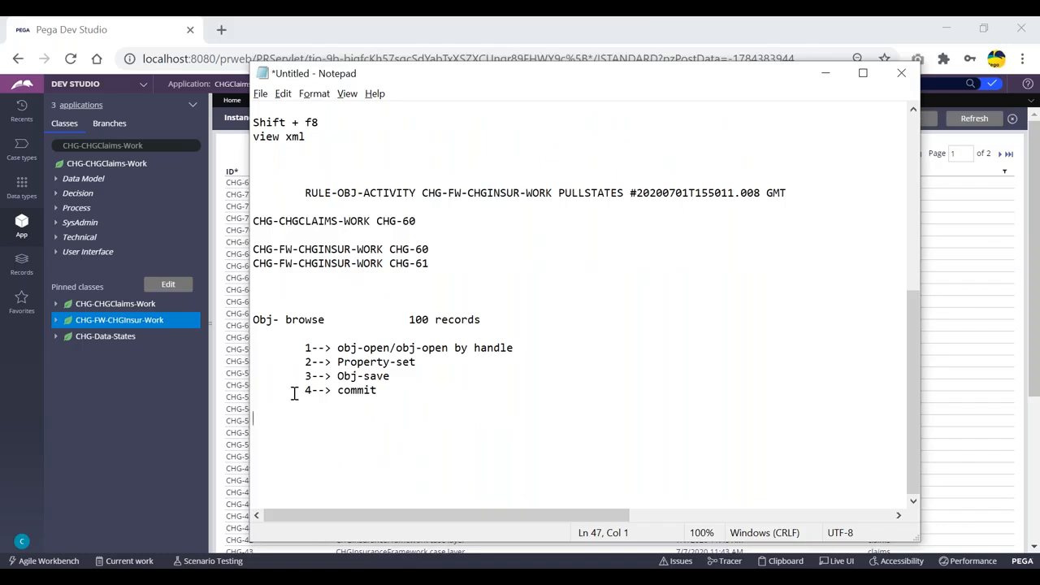
left_click_drag(390, 388, 299, 348)
key("ctrl+c")
left_click(316, 432)
key("ctrl+v")
scroll(341, 450, "down", 1)
key("Return")
key("ctrl+v")
scroll(439, 360, "down", 1)
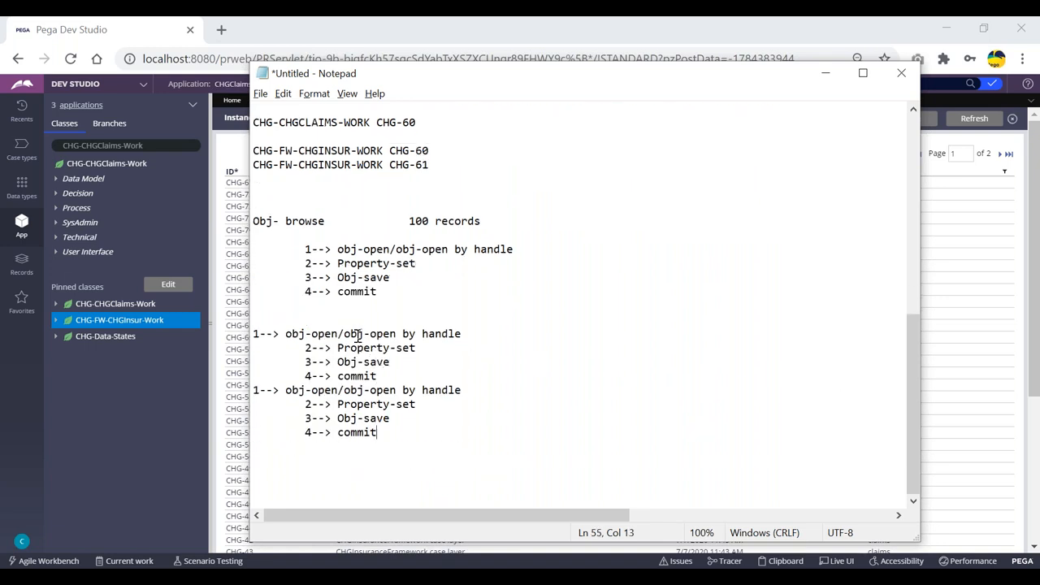
Compare the Obj-browse note with the case instances listed in Pega, and review its four numbered lines in Notepad
left_click_drag(356, 221, 232, 223)
left_click(233, 222)
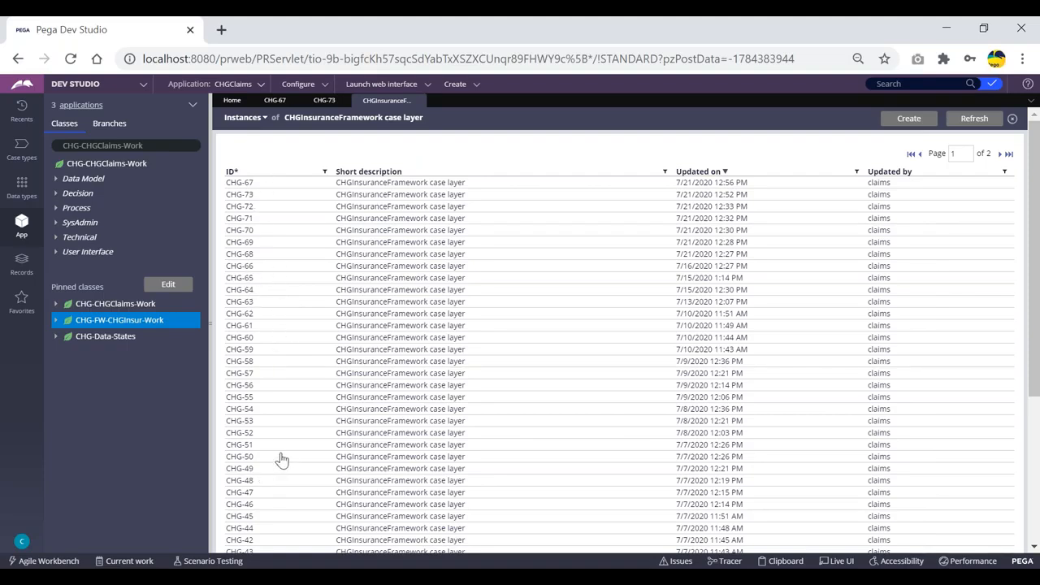
key("alt+Tab")
left_click_drag(379, 291, 241, 220)
left_click(467, 307)
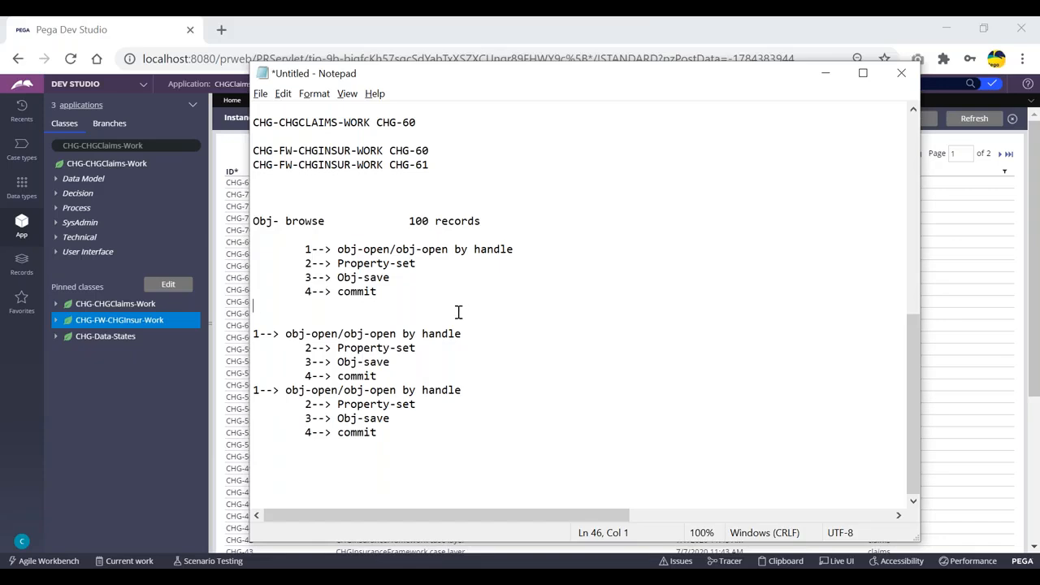
Switch to Pega Dev Studio, open case CHG-67 from the relisted instances to check its status, and return to the instance list
left_click(128, 321)
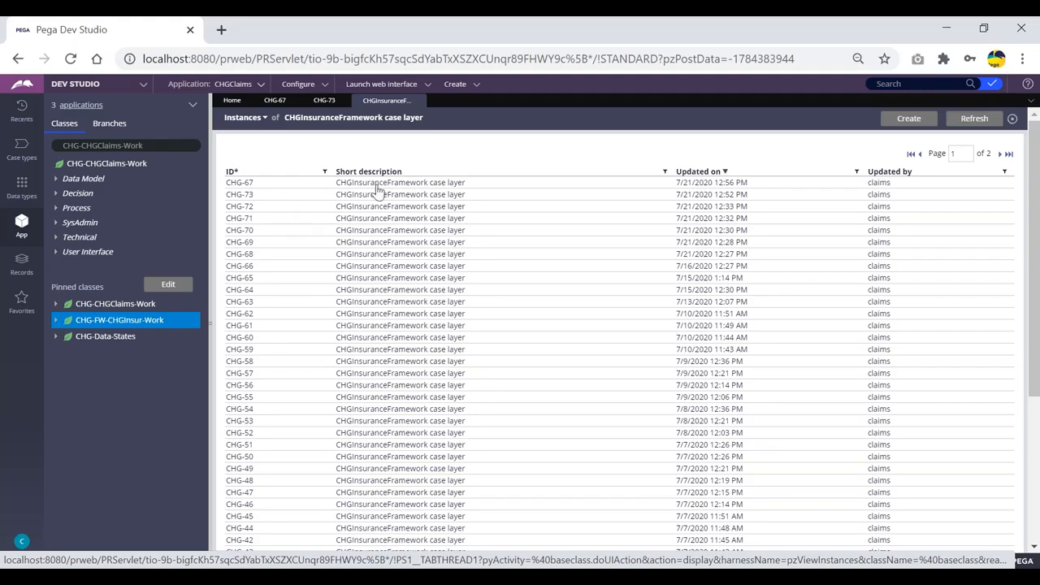
left_click(376, 186)
left_click(661, 233)
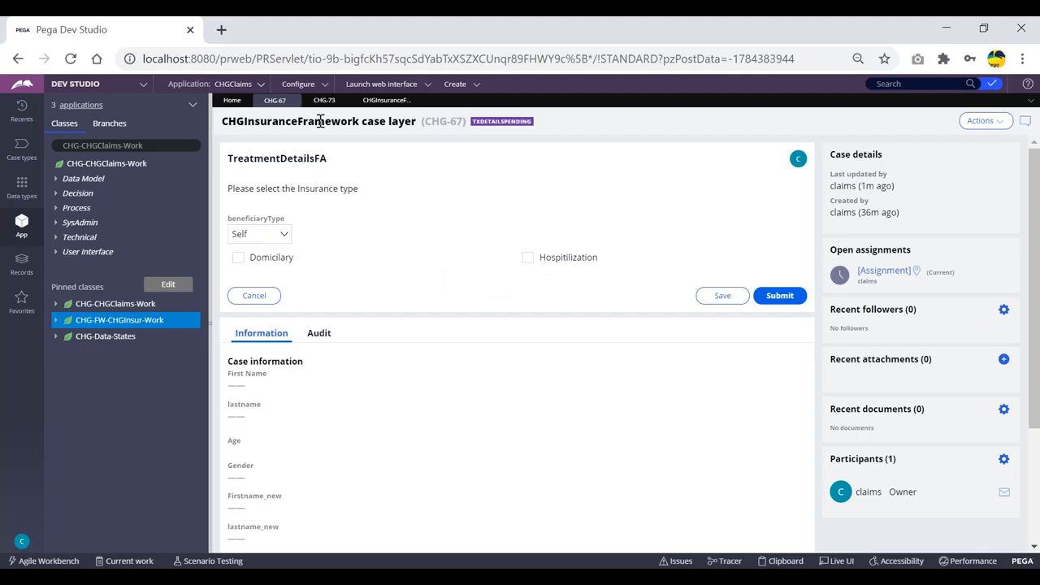
left_click(380, 104)
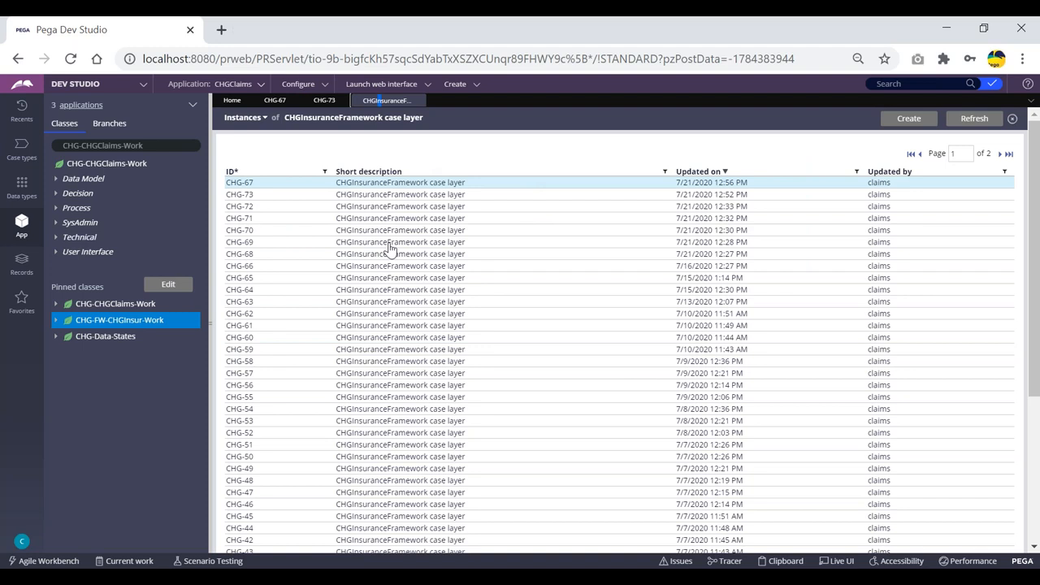
Switch between Notepad and the Pega instance list to review the Obj-browse block and its obj-open line
key("alt+Tab")
left_click_drag(387, 292, 253, 221)
left_click(339, 204)
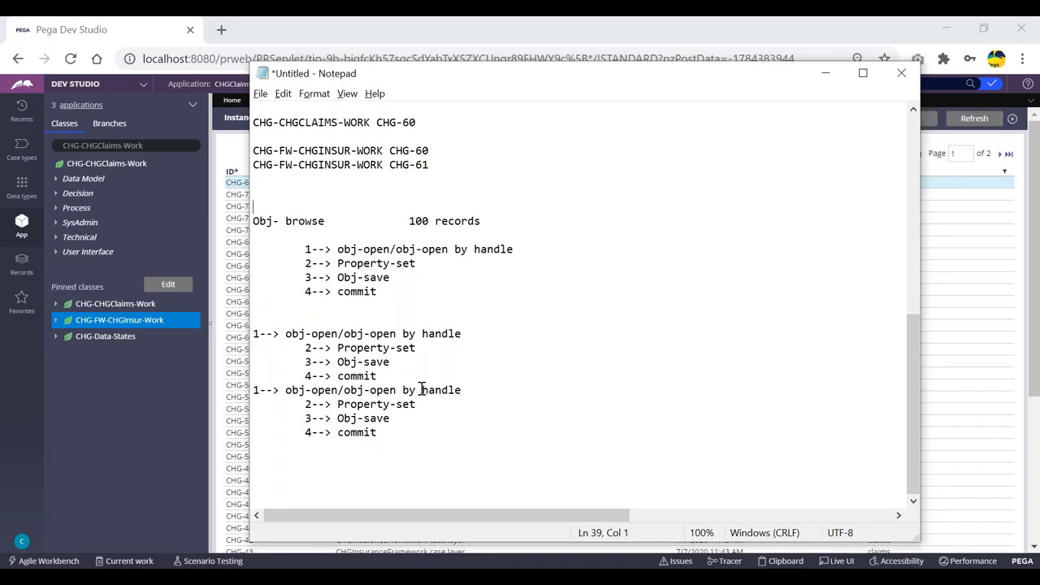
key("alt+Tab")
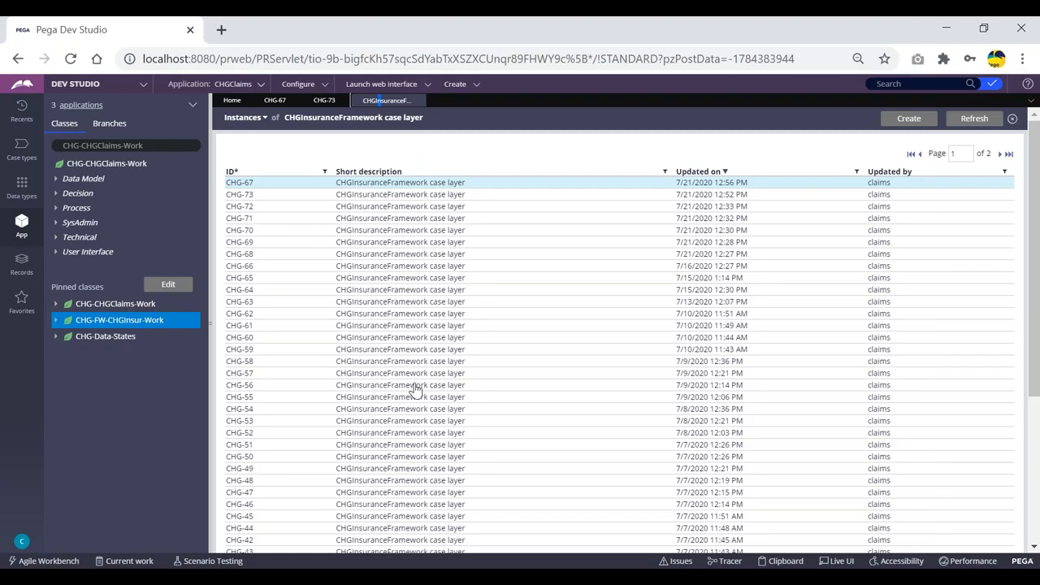
key("alt+Tab")
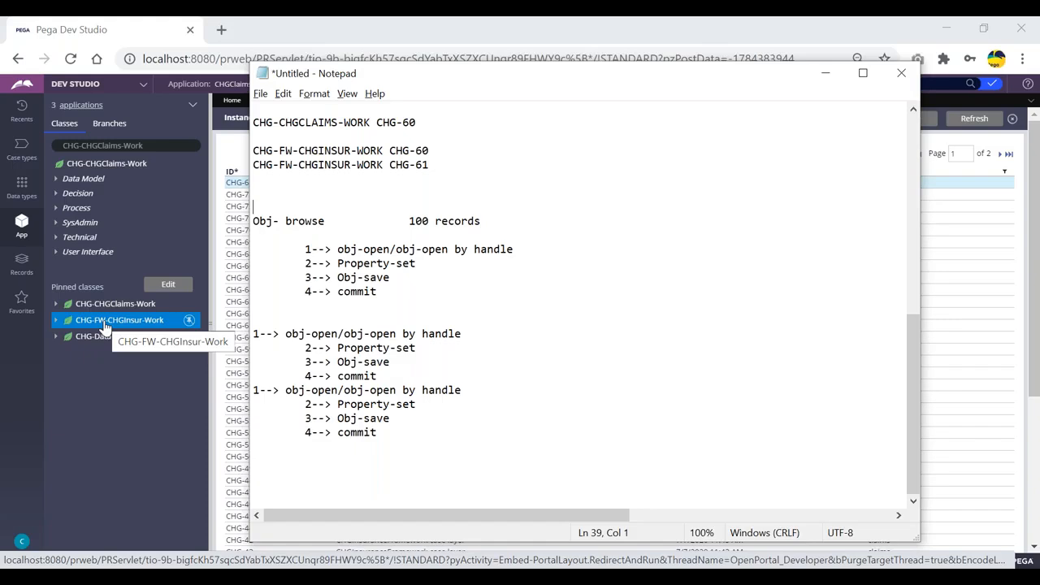
left_click_drag(524, 249, 319, 247)
left_click(342, 213)
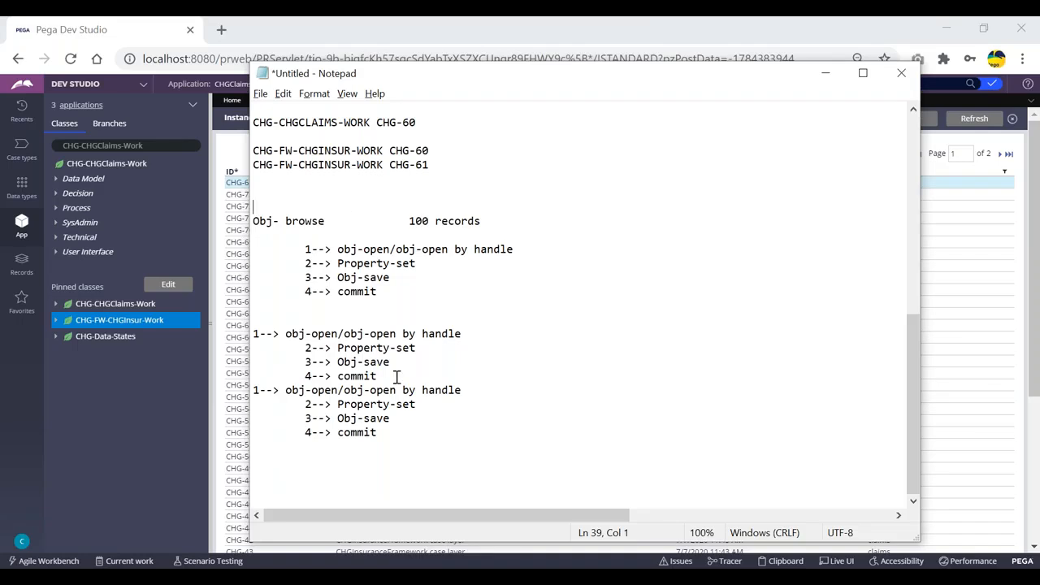
Insert a blank line between the two pasted four-line blocks, and highlight the first pasted block for review
left_click_drag(377, 376, 252, 335)
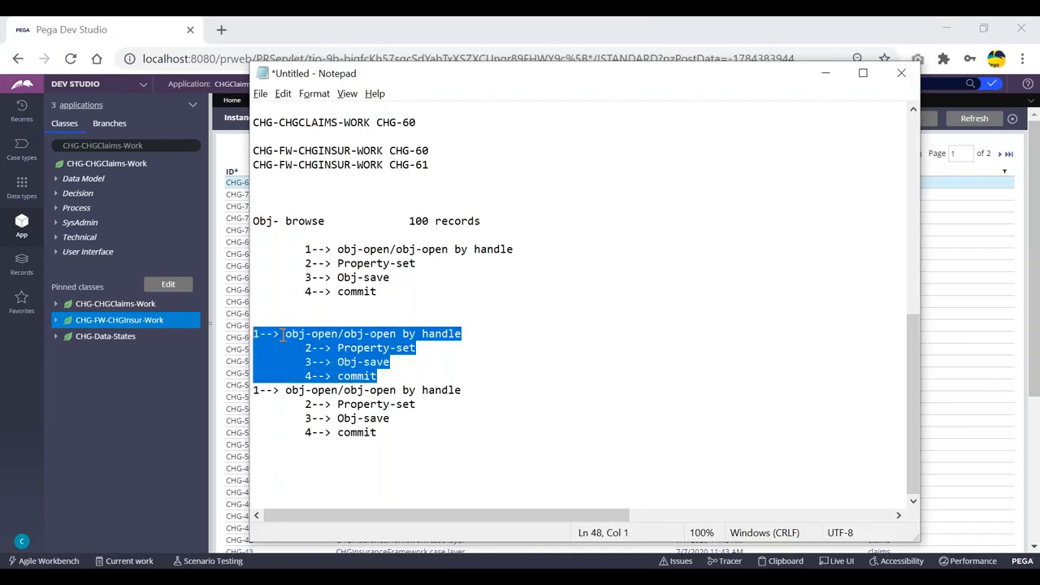
left_click(399, 376)
key("Return")
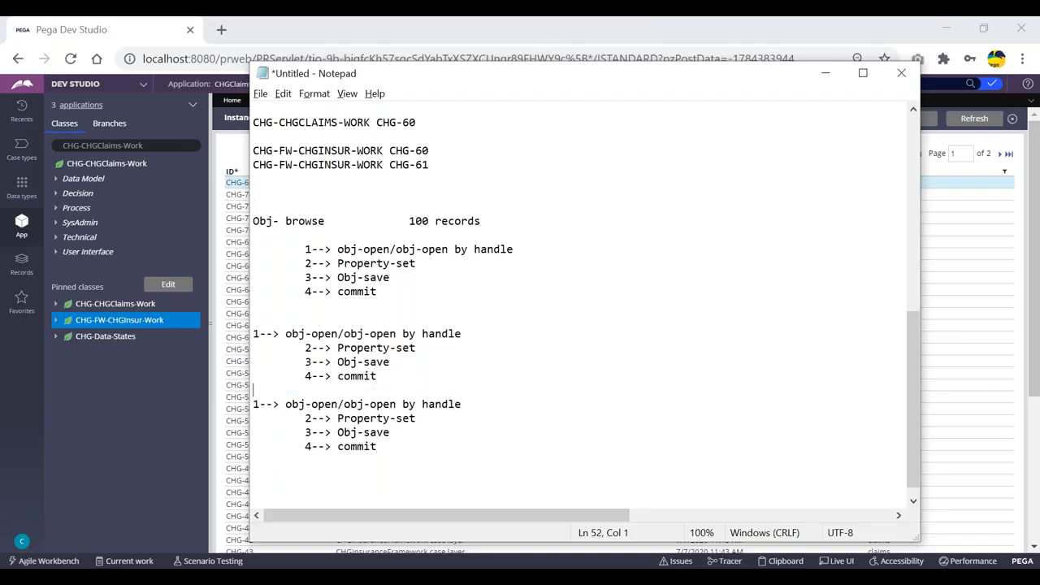
scroll(387, 397, "down", 1)
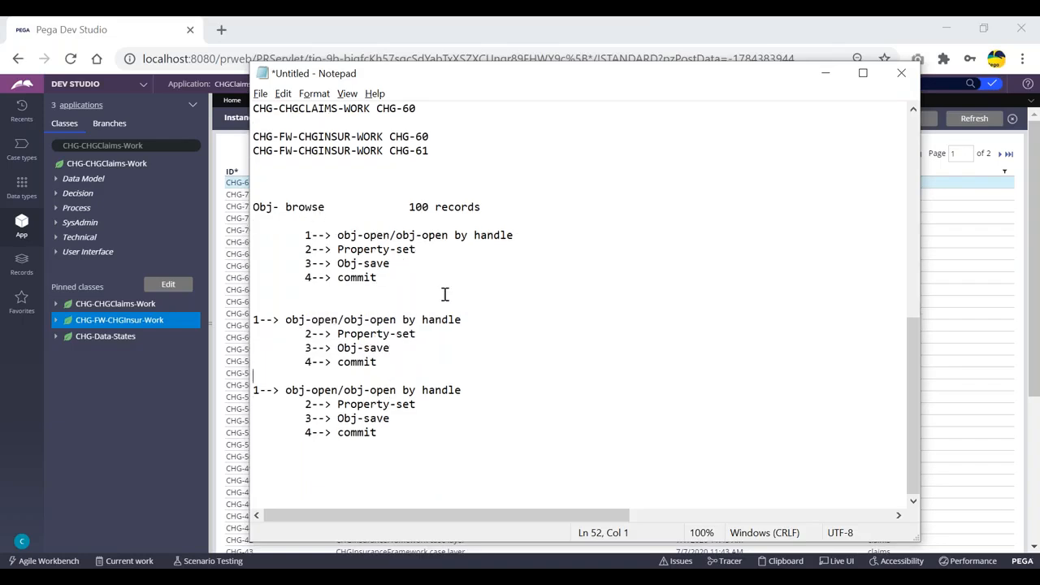
left_click_drag(393, 362, 254, 309)
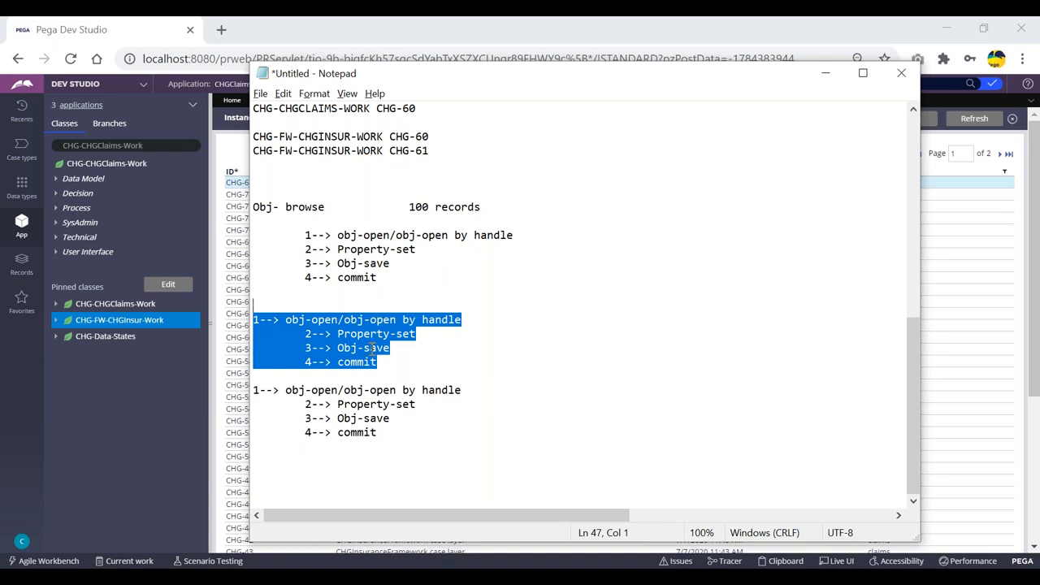
left_click(405, 358)
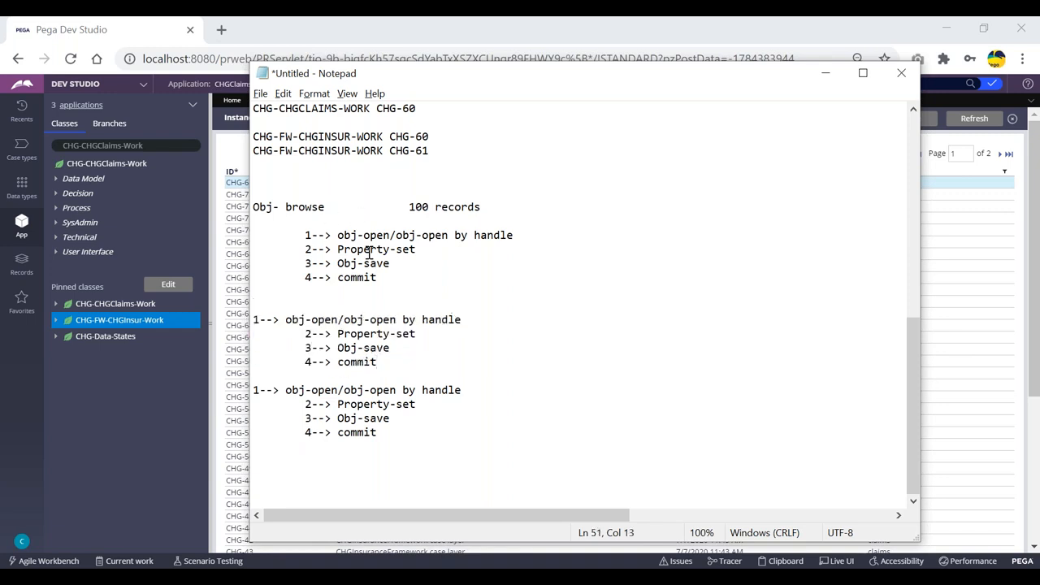
Highlight the Obj-browse note together with the repeated four-line blocks below it in Notepad for review
left_click_drag(396, 439, 253, 389)
left_click(469, 440)
left_click(338, 205)
left_click(281, 471)
left_click_drag(259, 206, 360, 302)
left_click_drag(382, 342, 401, 436)
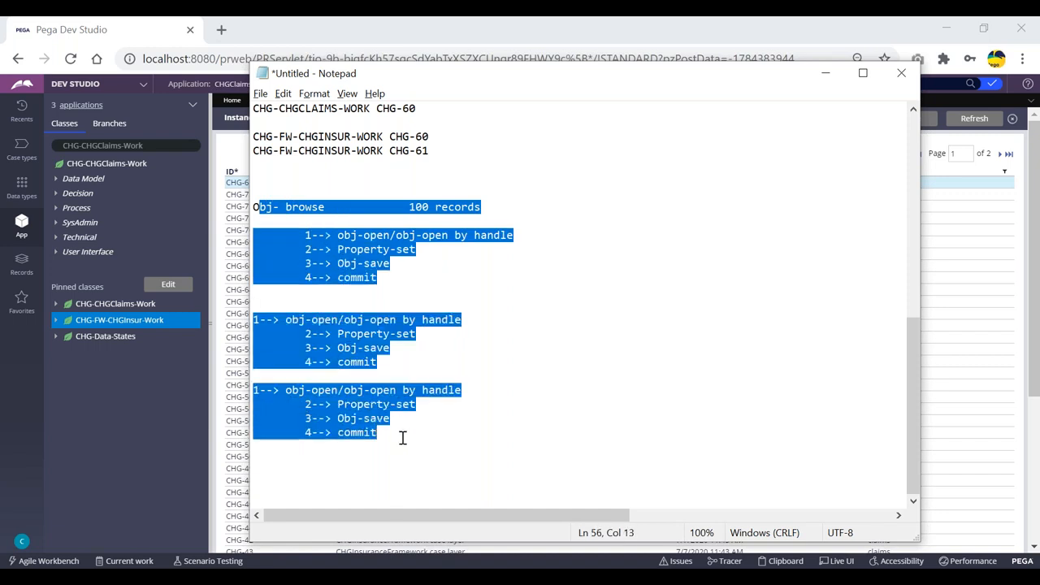
left_click(392, 434)
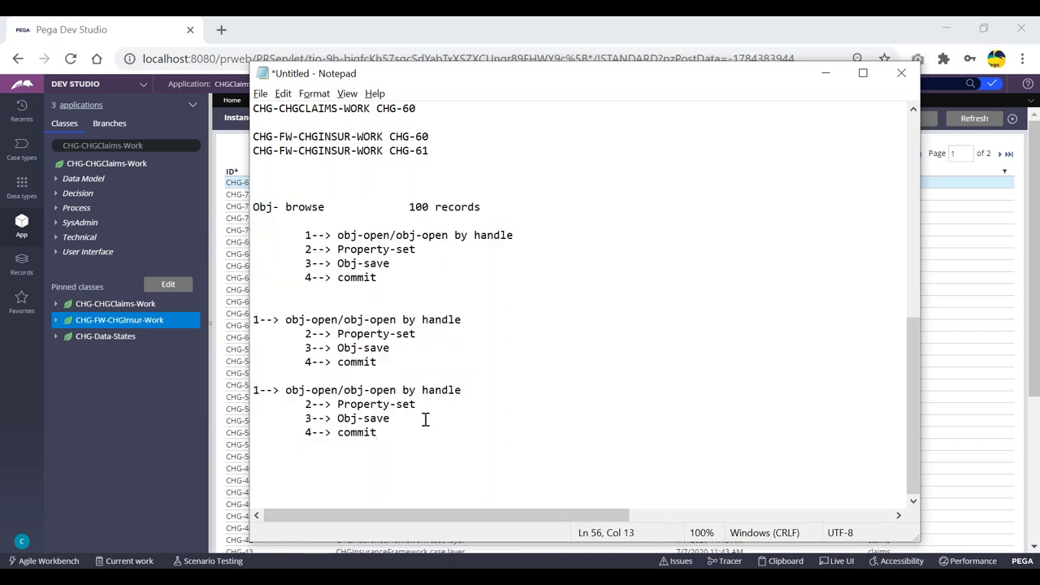
left_click_drag(390, 434, 255, 206)
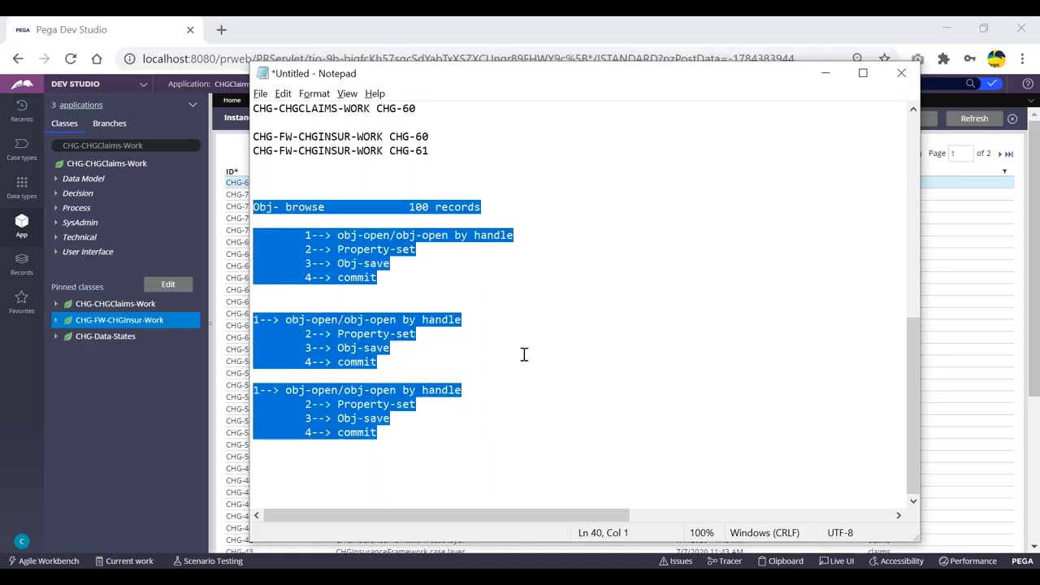
left_click(493, 305)
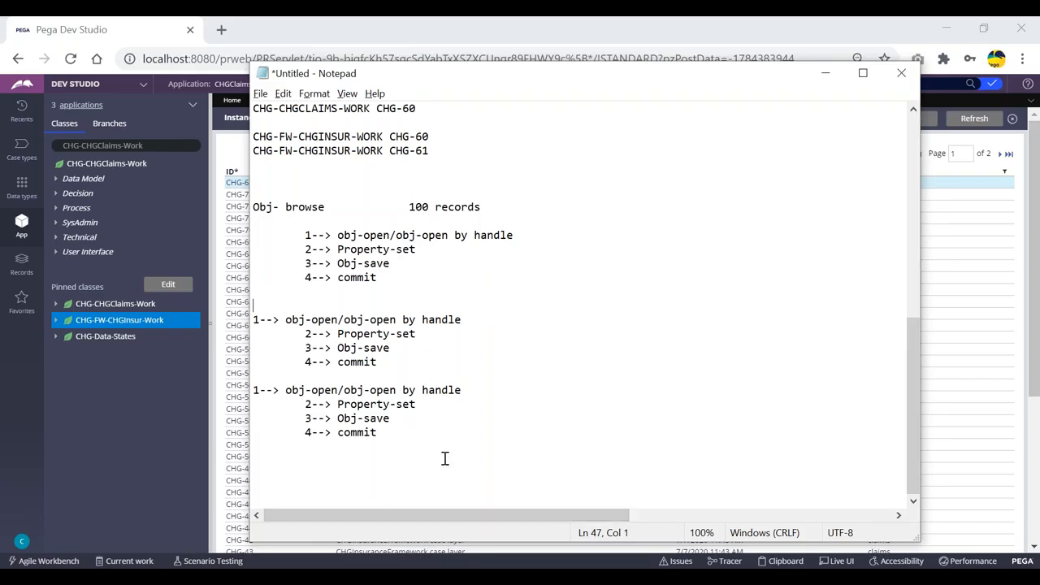
Compare the Pega instance list with the Notepad outline, reviewing its Obj-browse heading and the obj-open/obj-open by handle line
key("alt+Tab")
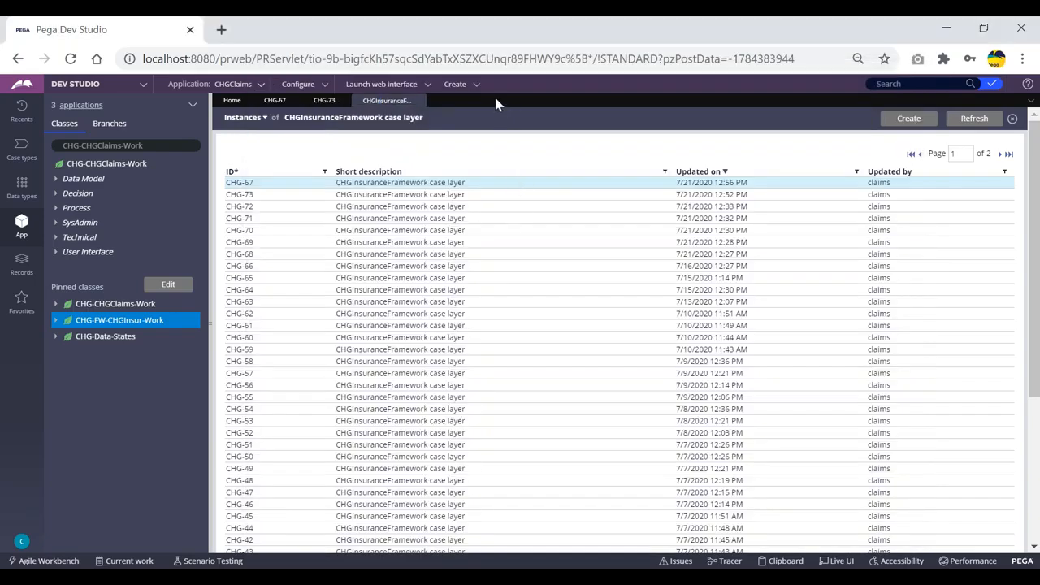
key("alt+Tab")
left_click_drag(517, 235, 493, 234)
left_click(357, 277)
key("alt+Tab")
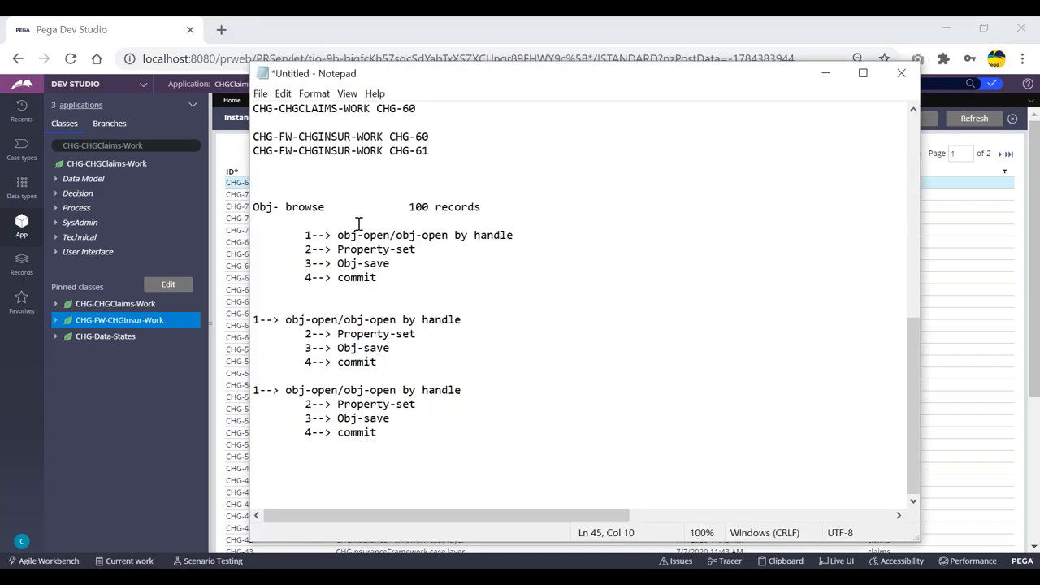
left_click_drag(497, 207, 253, 207)
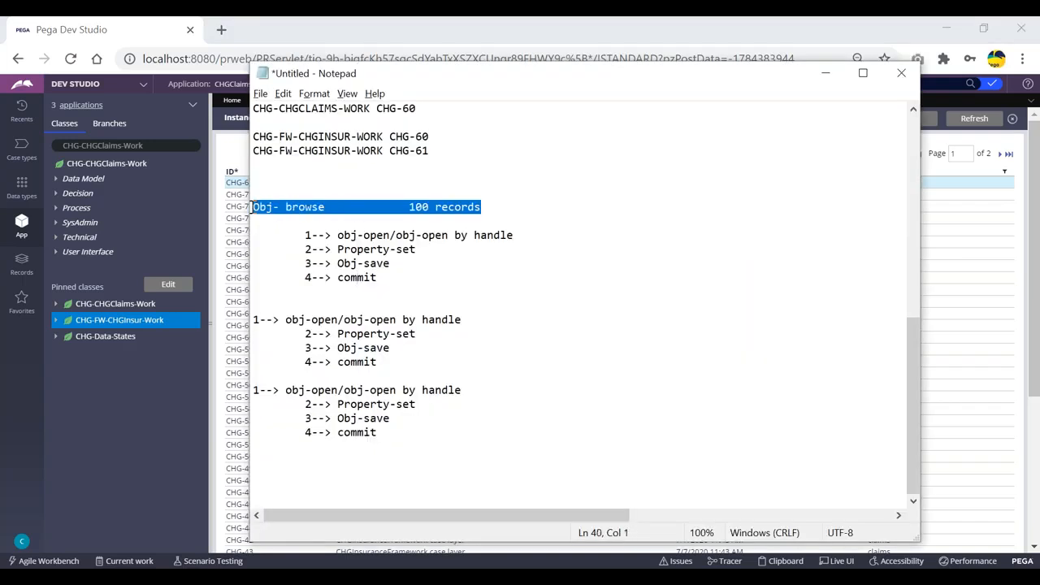
left_click(341, 206)
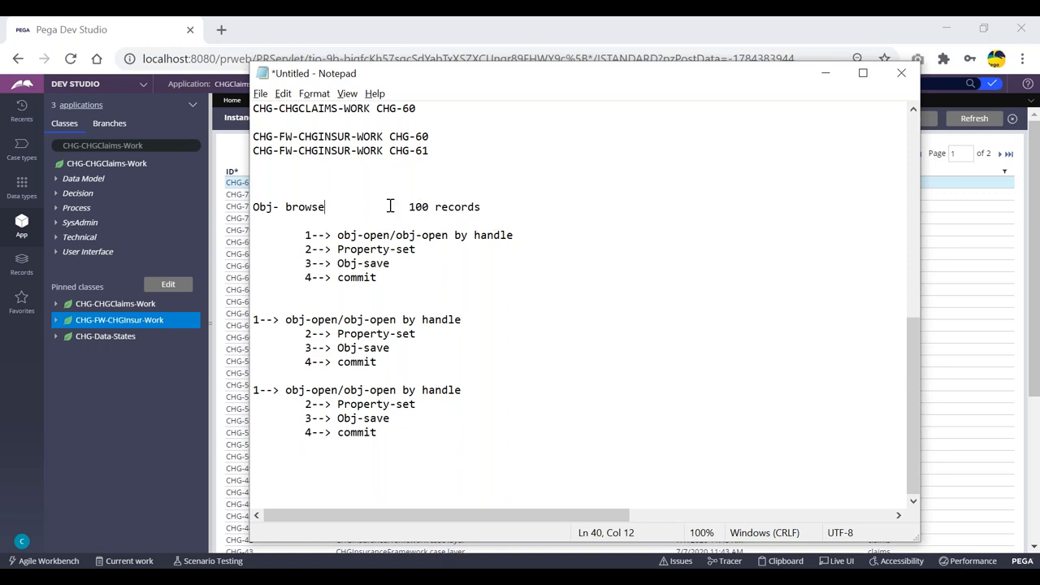
left_click(333, 235)
left_click_drag(333, 235, 543, 235)
left_click(544, 235)
Switch to Pega Dev Studio and create an activity labelled UpdateWOstatus in the CHG-FW-CHGInsur-Work class
left_click(826, 74)
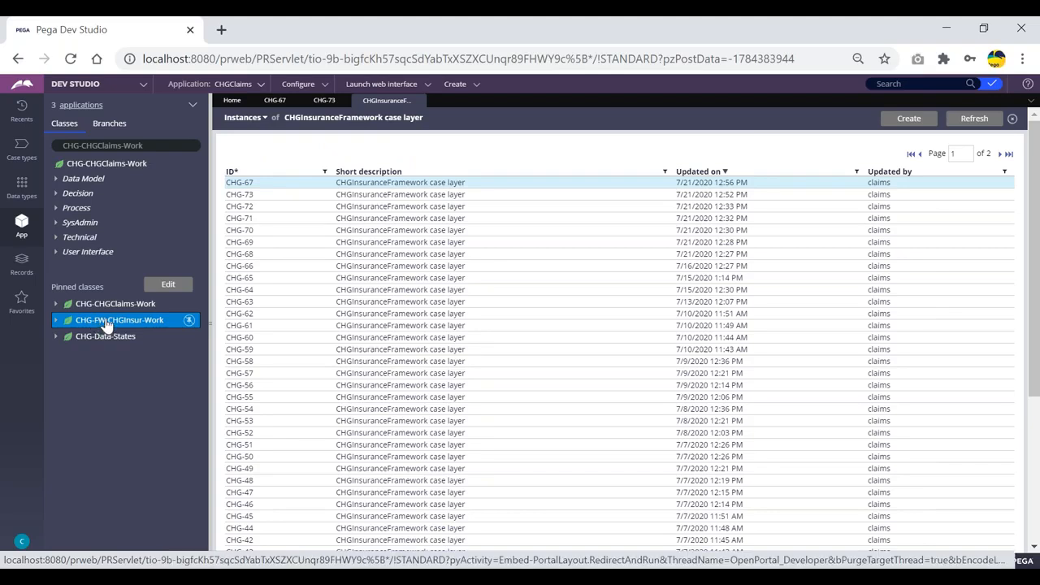
right_click(106, 324)
mouse_move(104, 337)
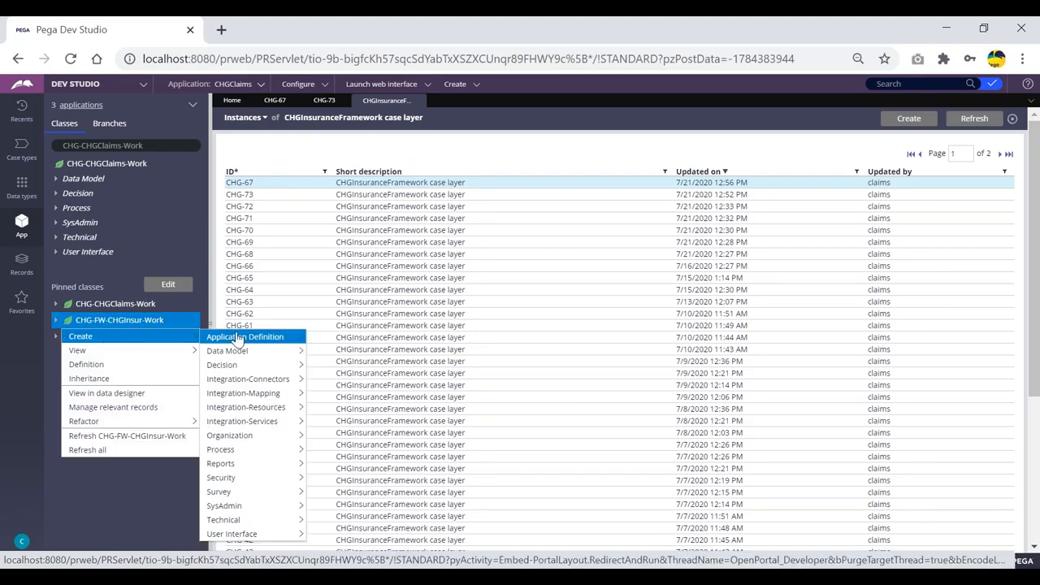
mouse_move(232, 520)
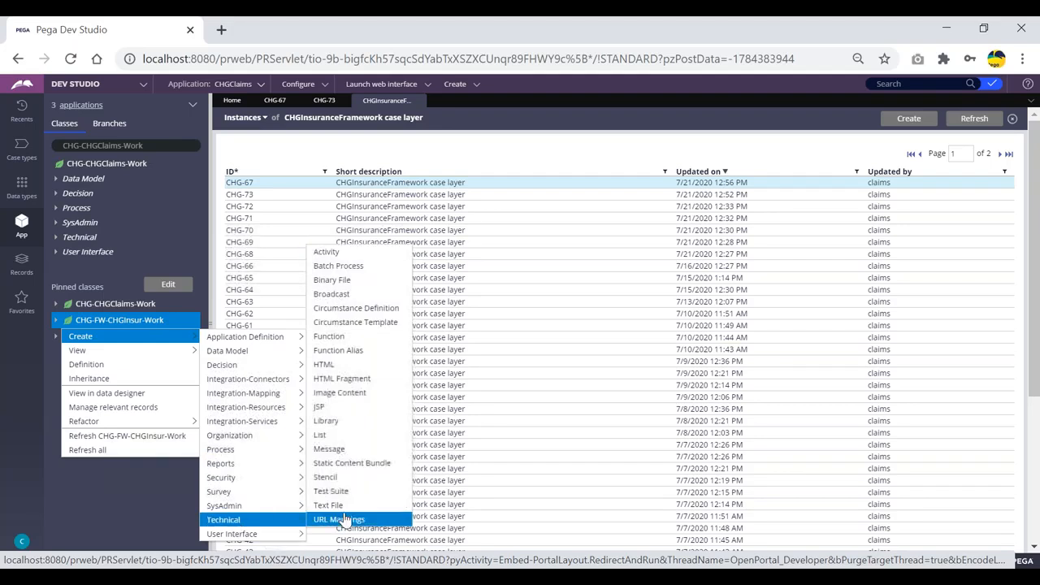
left_click(328, 252)
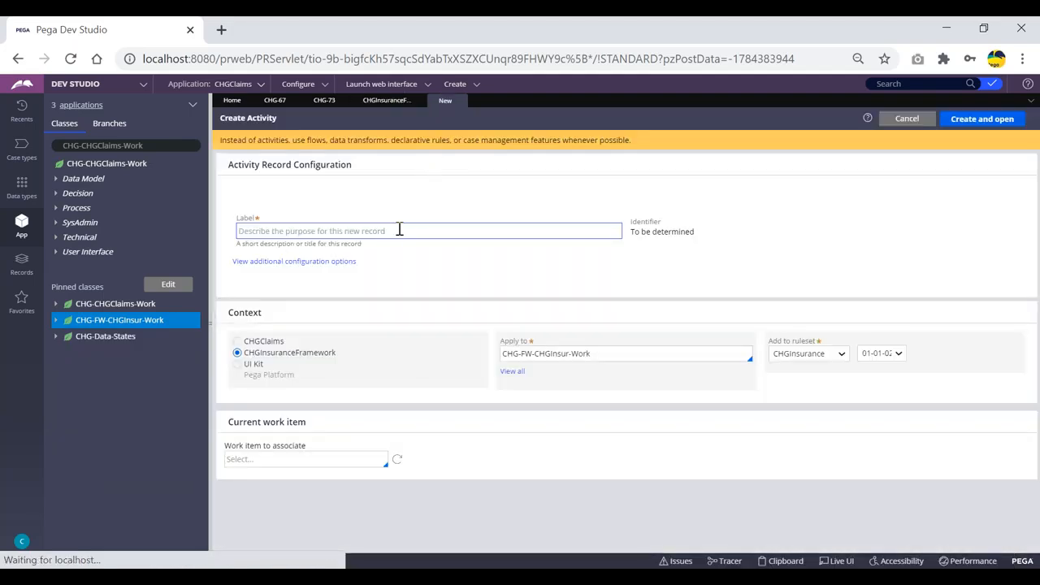
left_click(389, 231)
type("UpdateW")
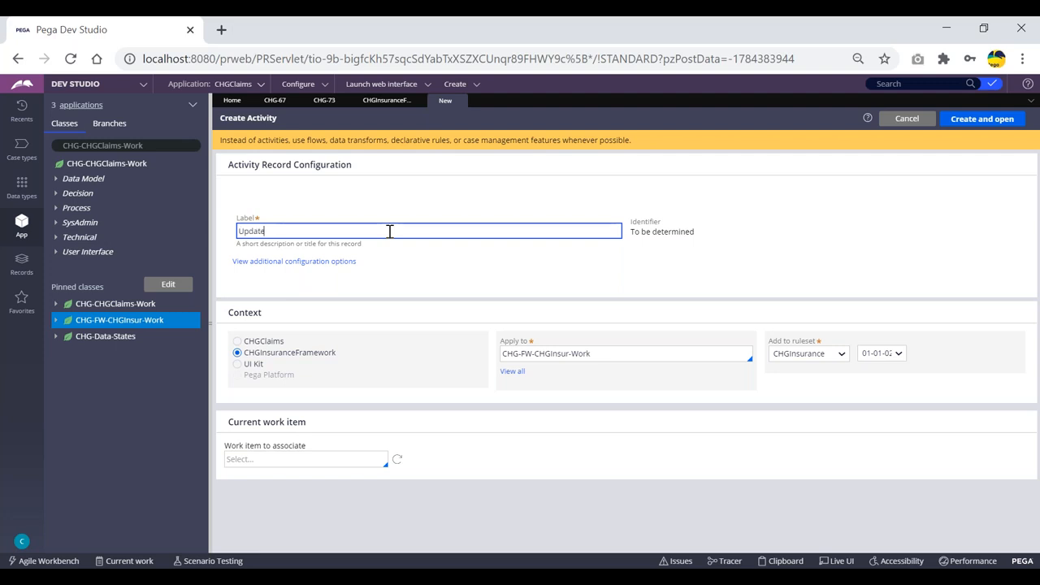
type("Ostatus")
left_click(981, 118)
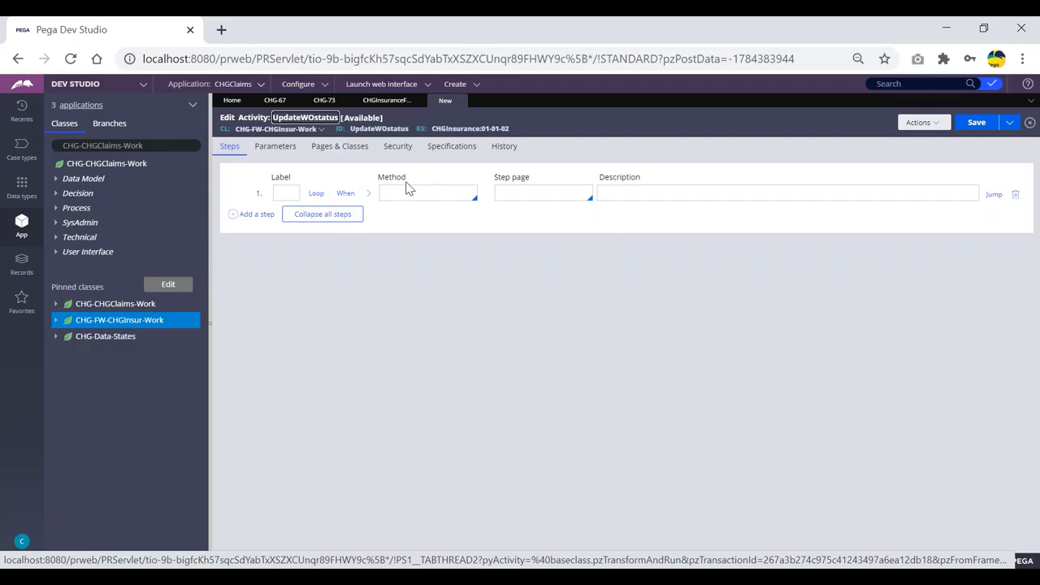
Set the method of the activity's first step to Obj-Browse and show its parameters
key("alt+Tab")
key("alt+Tab")
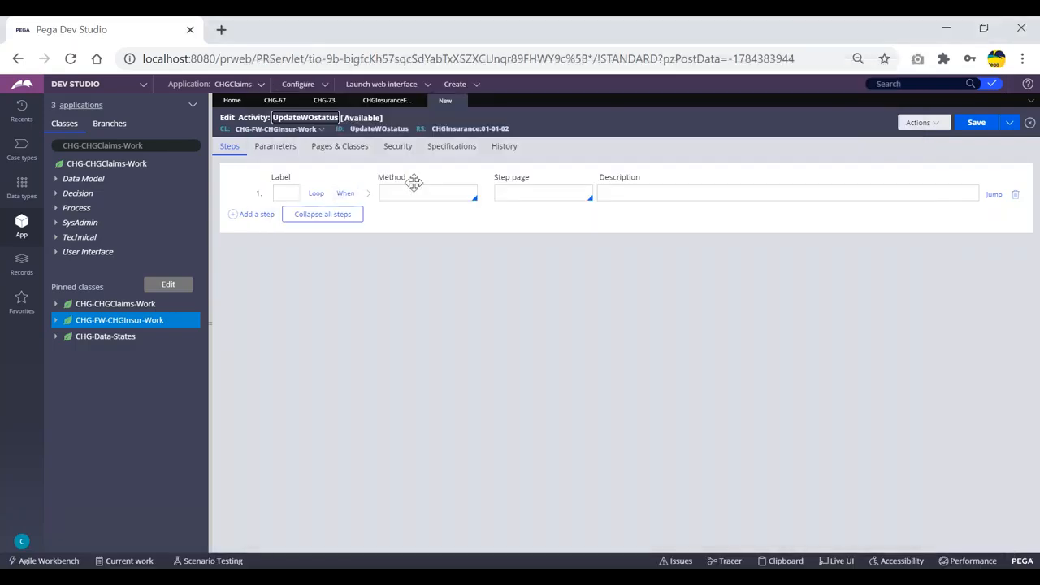
left_click(433, 195)
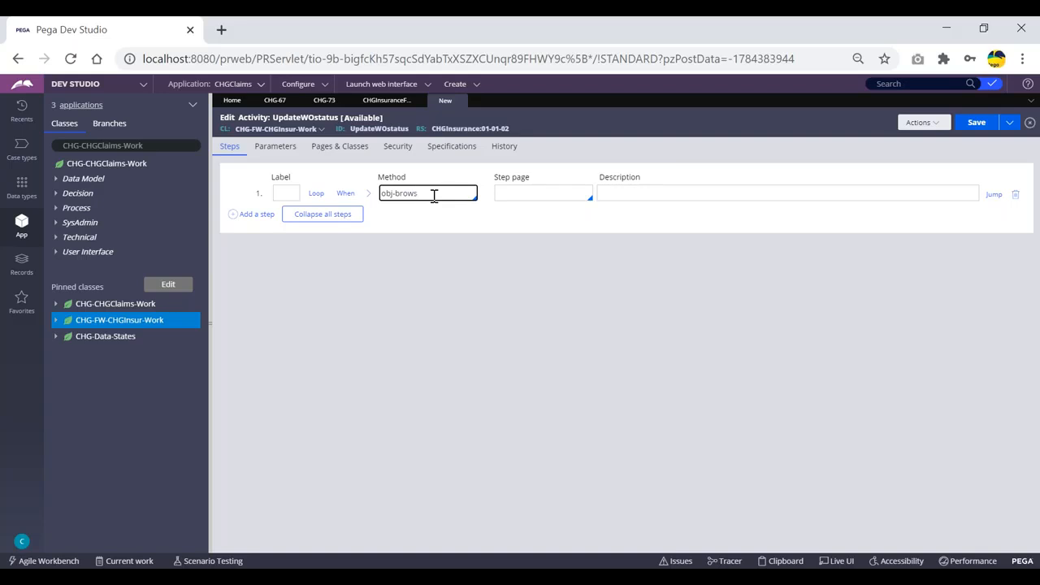
key("Return")
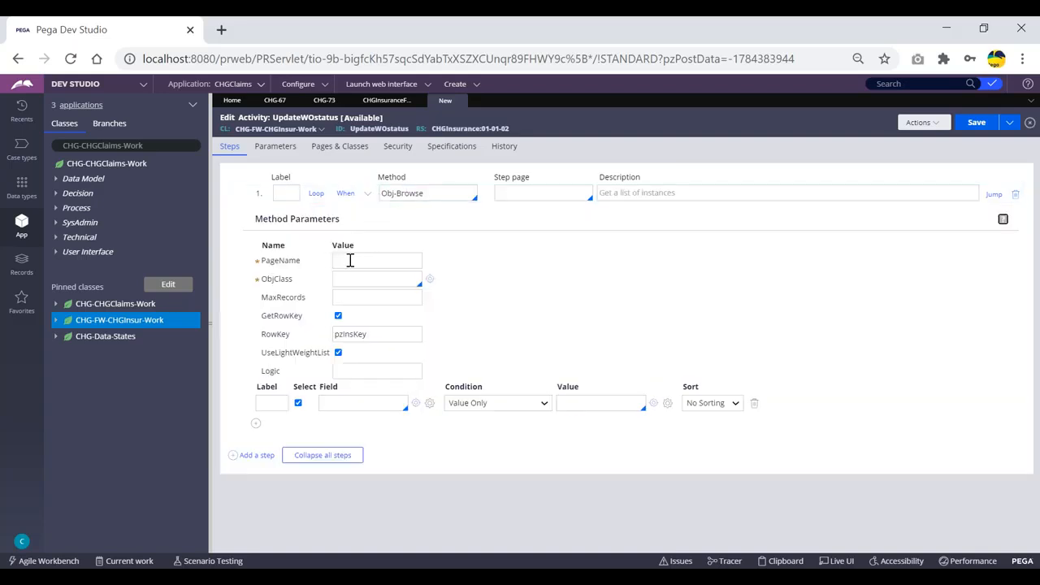
Set the Obj-Browse ObjClass to CHG-FW-CHGInsur-Work and its PageName to WOlist
left_click(374, 259)
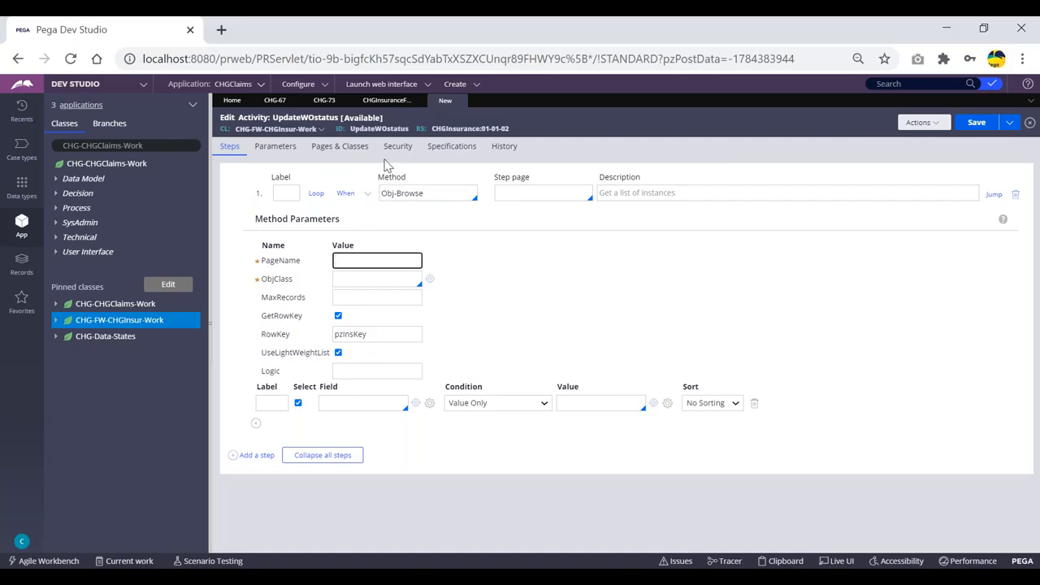
left_click(355, 278)
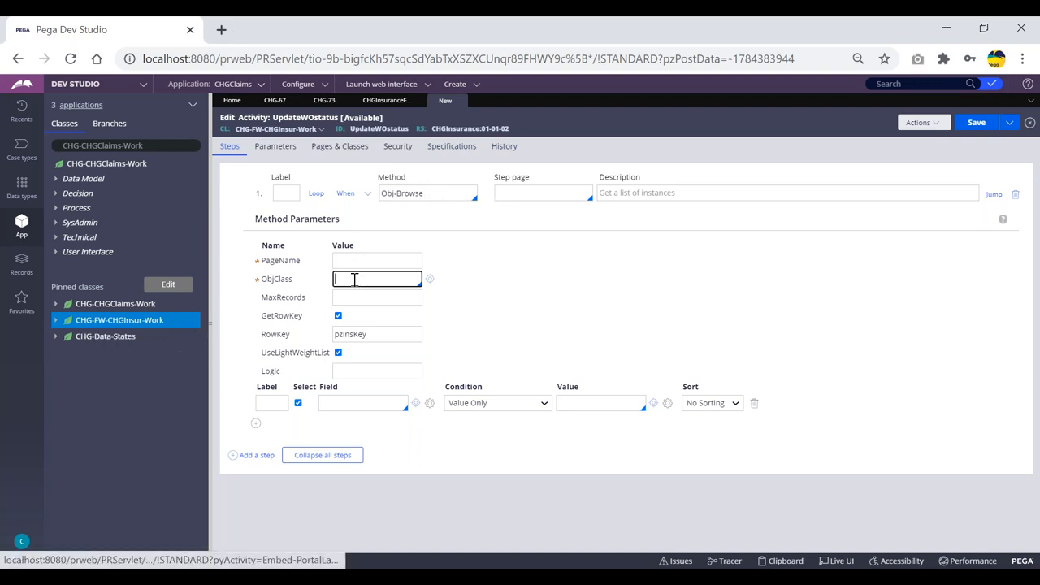
type("chg-fw-chg")
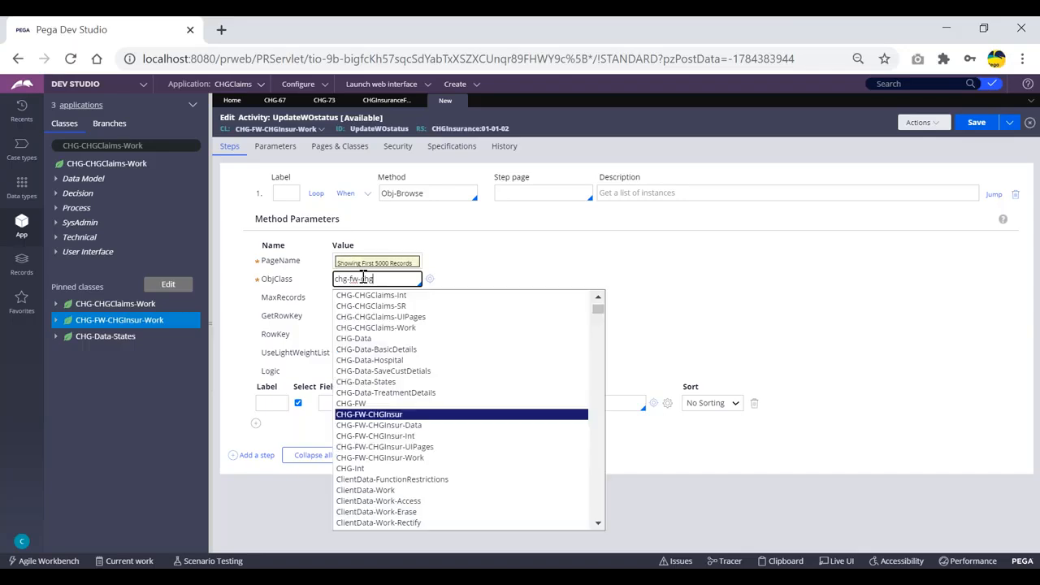
key("Down")
key("Down")
key("Down")
key("Down")
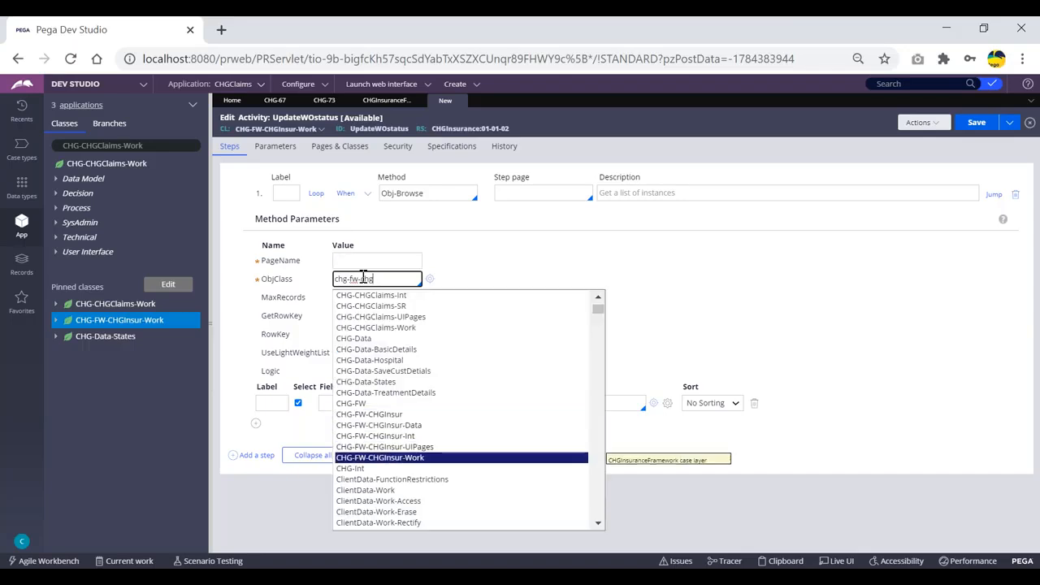
key("Return")
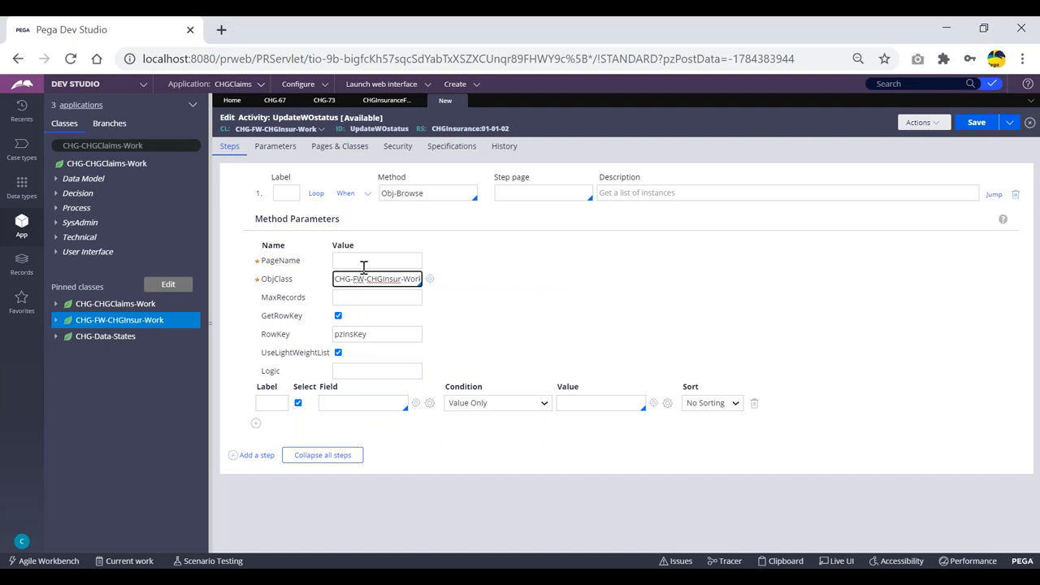
left_click(359, 261)
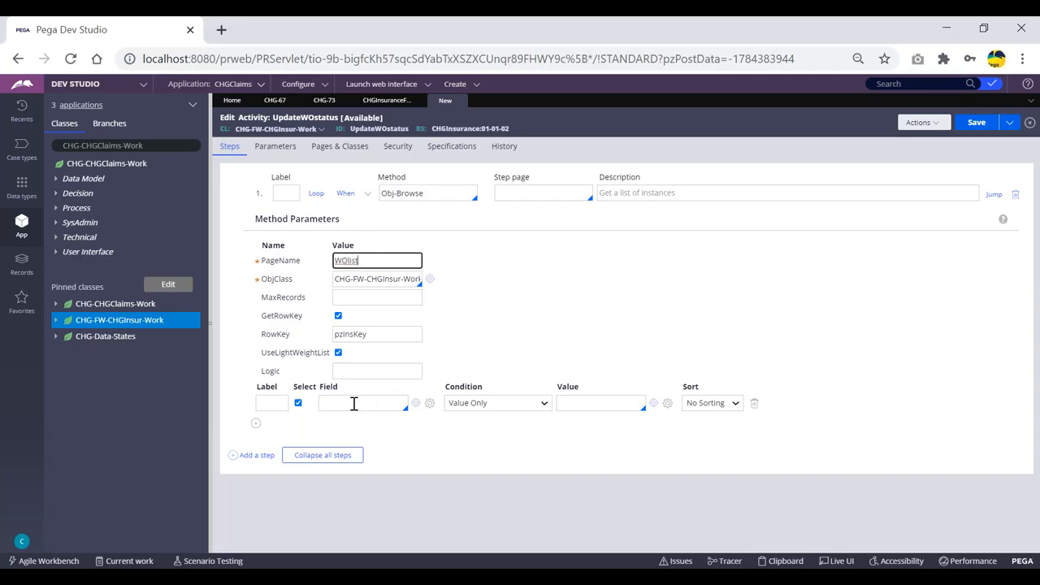
Choose .pyStatusWork as the first selected field of the Obj-Browse step
left_click(354, 403)
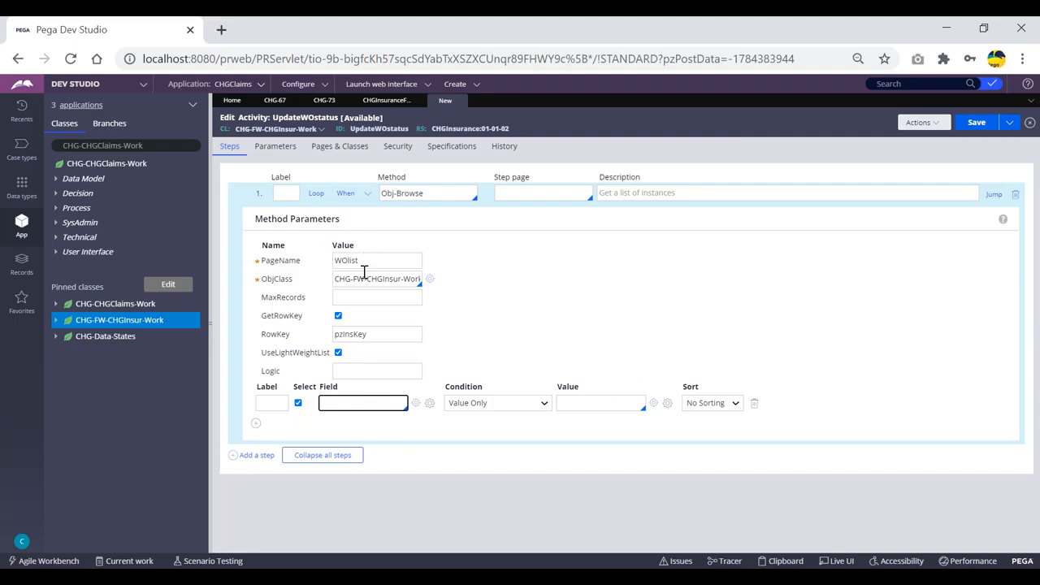
left_click_drag(357, 280, 414, 281)
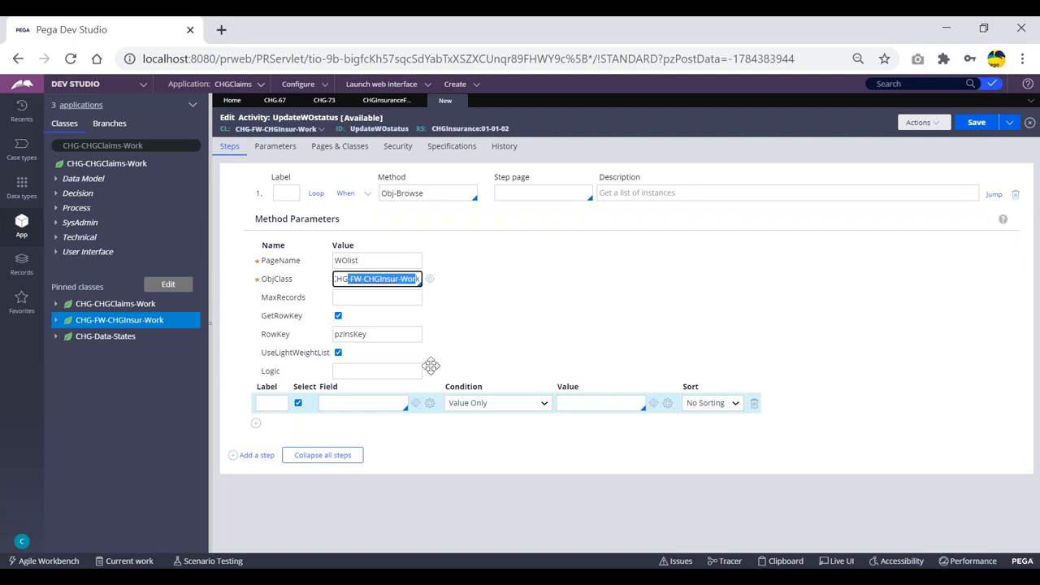
key("alt+Tab")
key("alt+Tab")
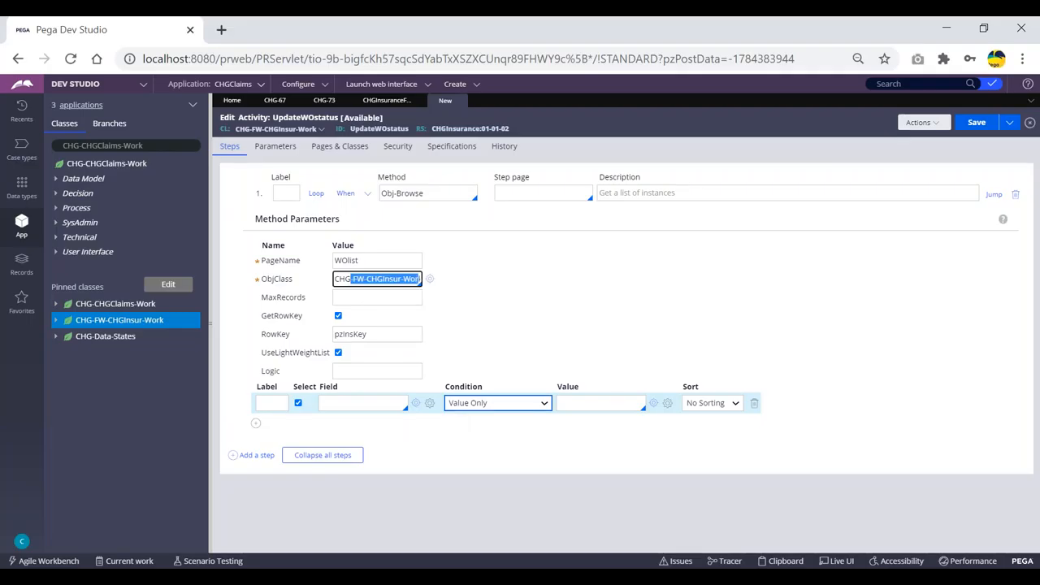
left_click(333, 406)
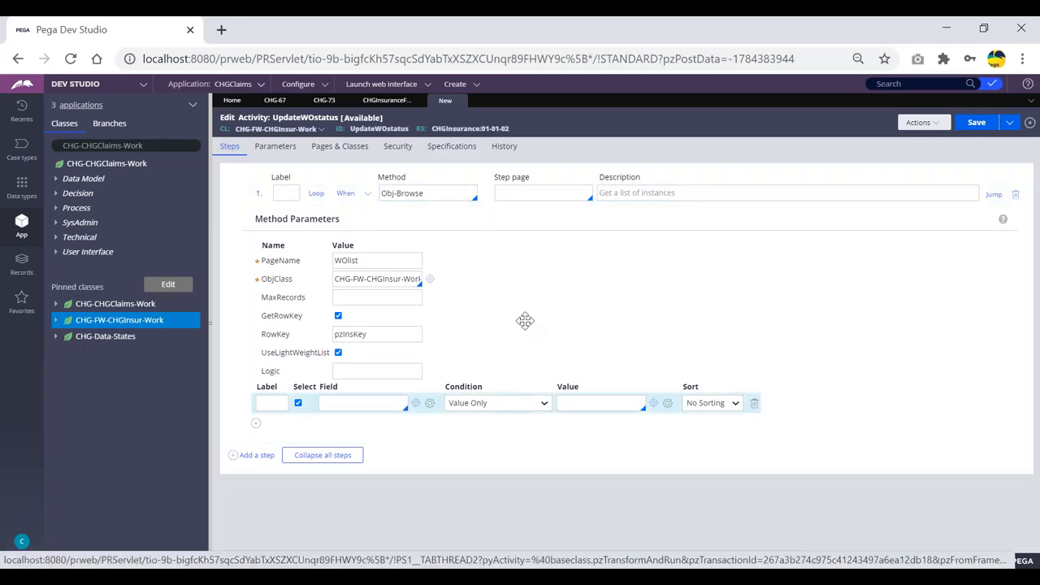
left_click(342, 405)
key("Down")
key("Down")
type("yst")
key("Down")
key("Down")
key("Down")
key("Down")
key("Down")
key("Down")
key("Down")
key("Down")
key("Down")
key("Down")
key("Down")
key("Down")
key("Down")
key("Down")
key("Down")
key("Down")
key("Down")
key("Down")
key("Down")
key("Down")
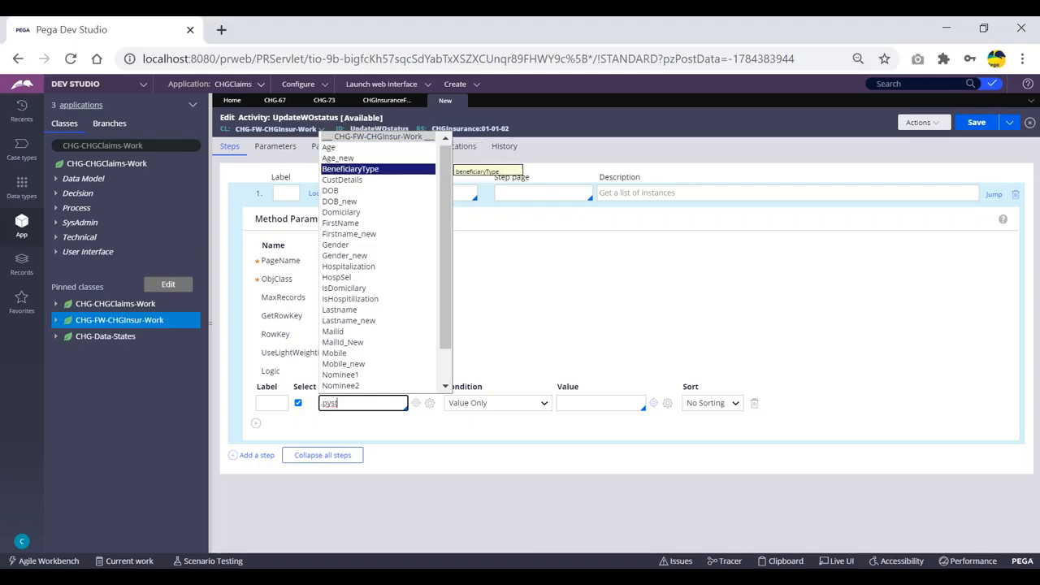
key("Return")
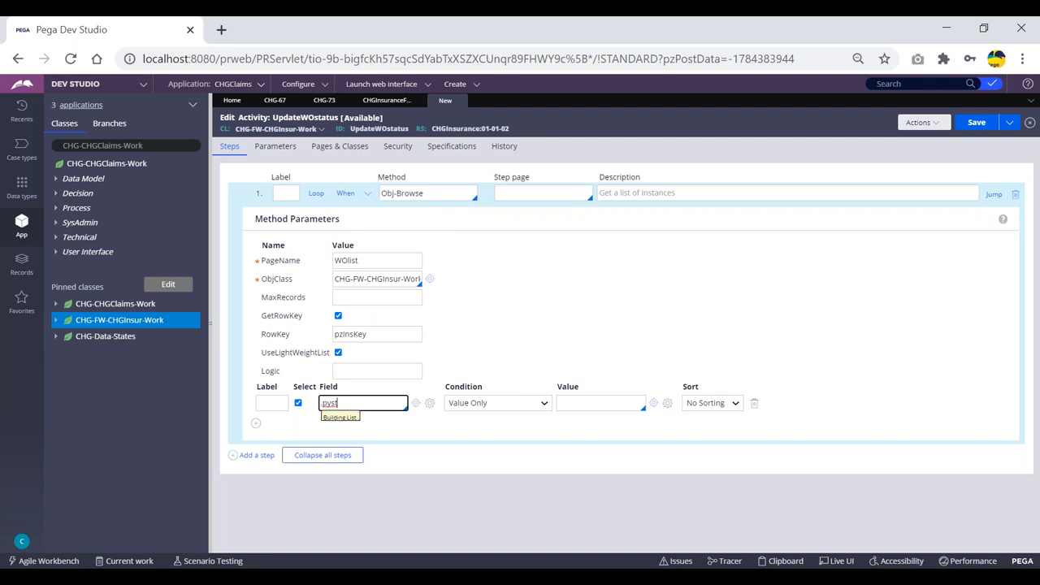
key("Return")
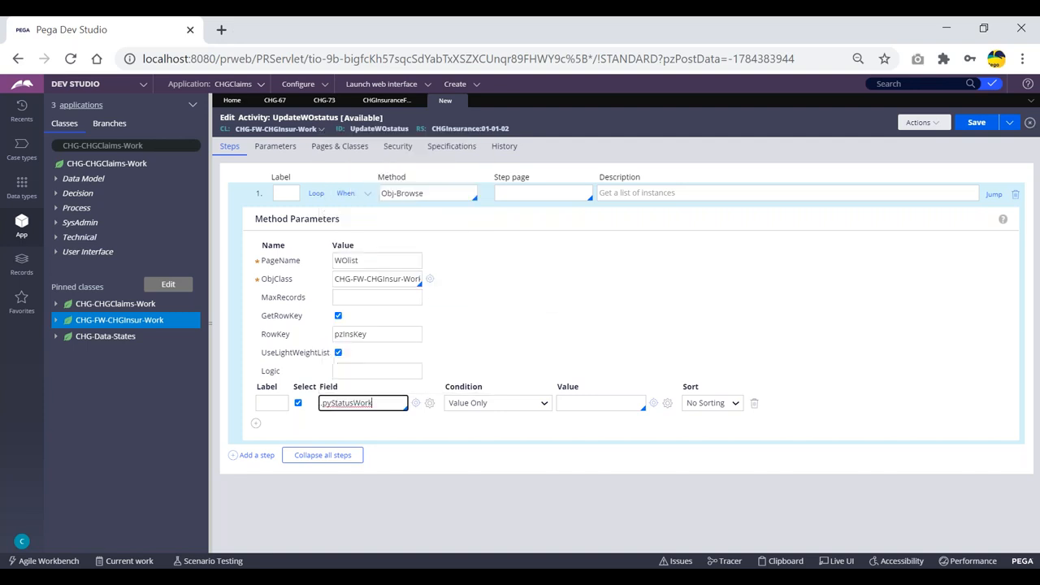
Add .pzInsKey as a second selected field of the Obj-Browse step and save the activity
left_click(253, 422)
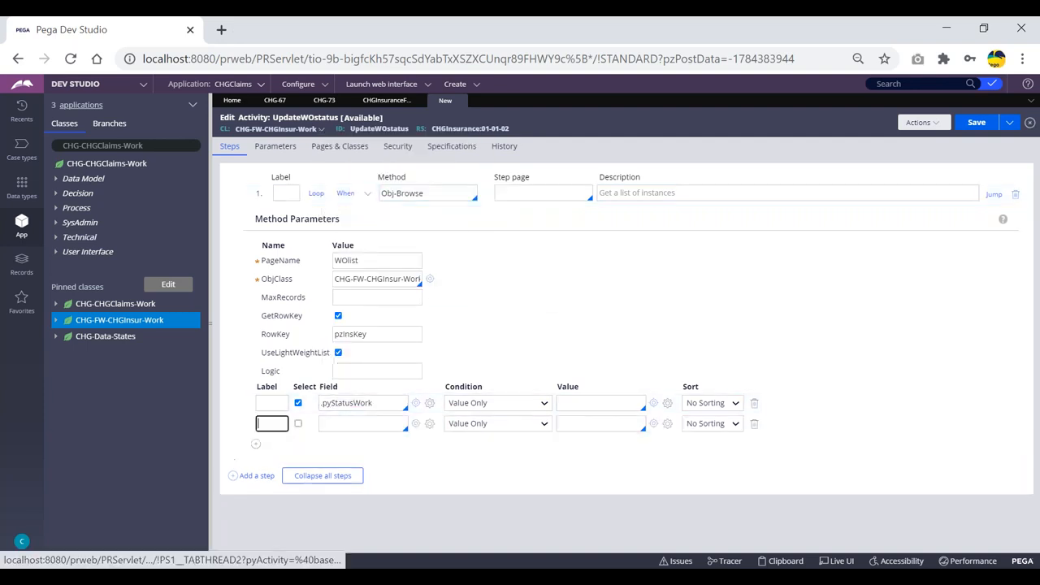
left_click(298, 423)
left_click(346, 423)
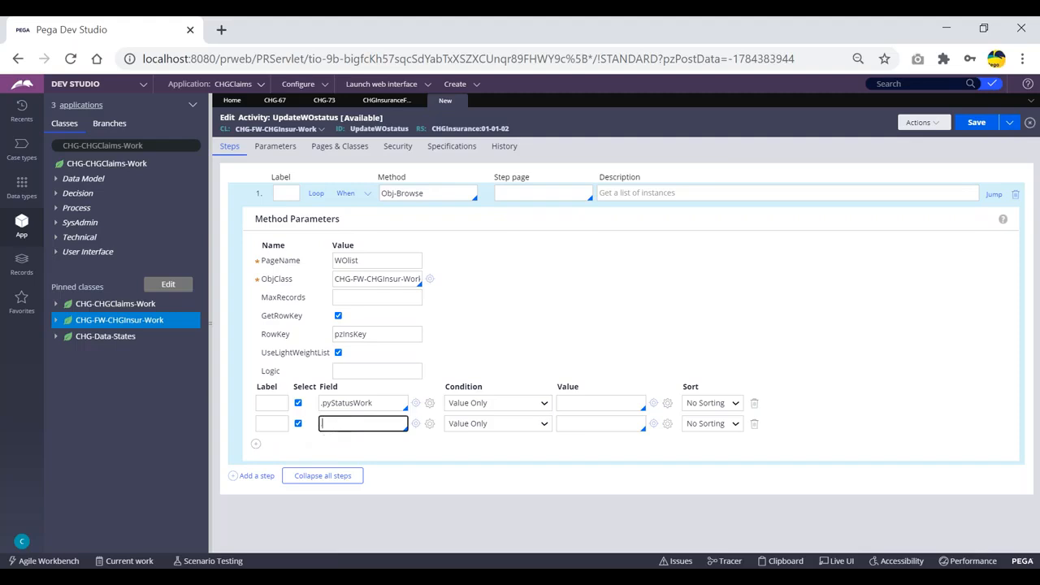
key("Down")
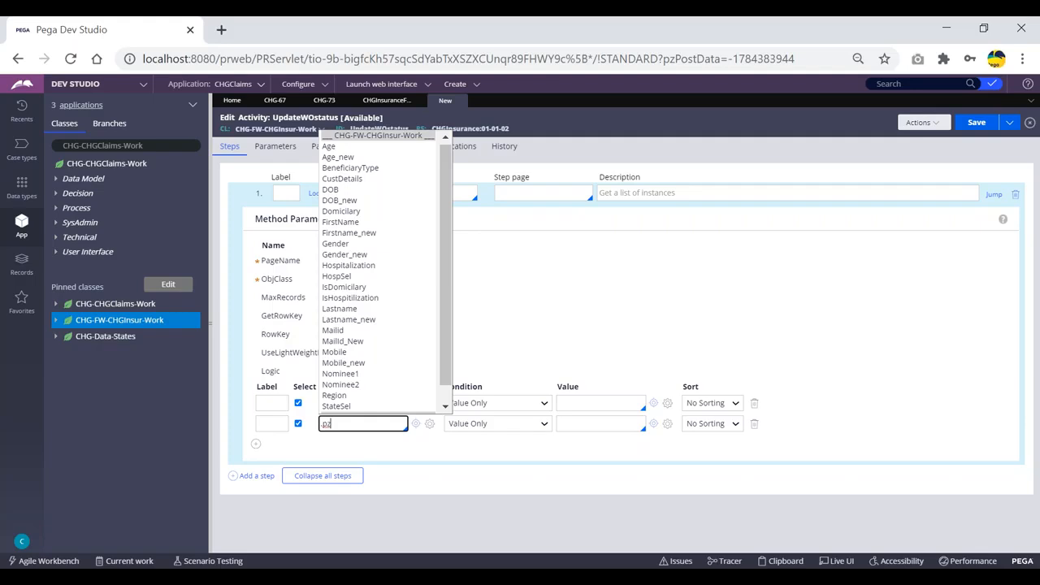
type("insk")
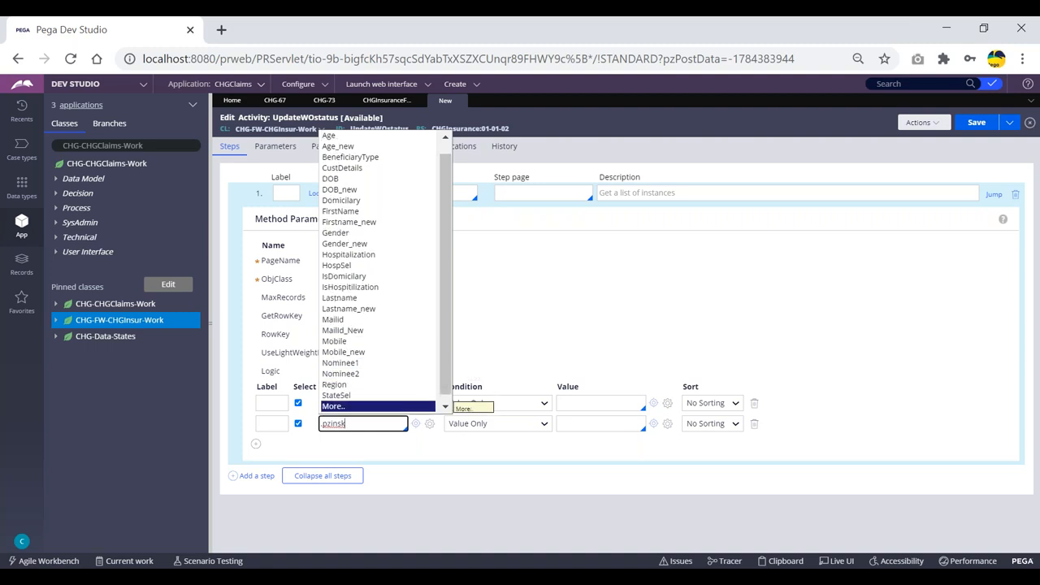
type("ey")
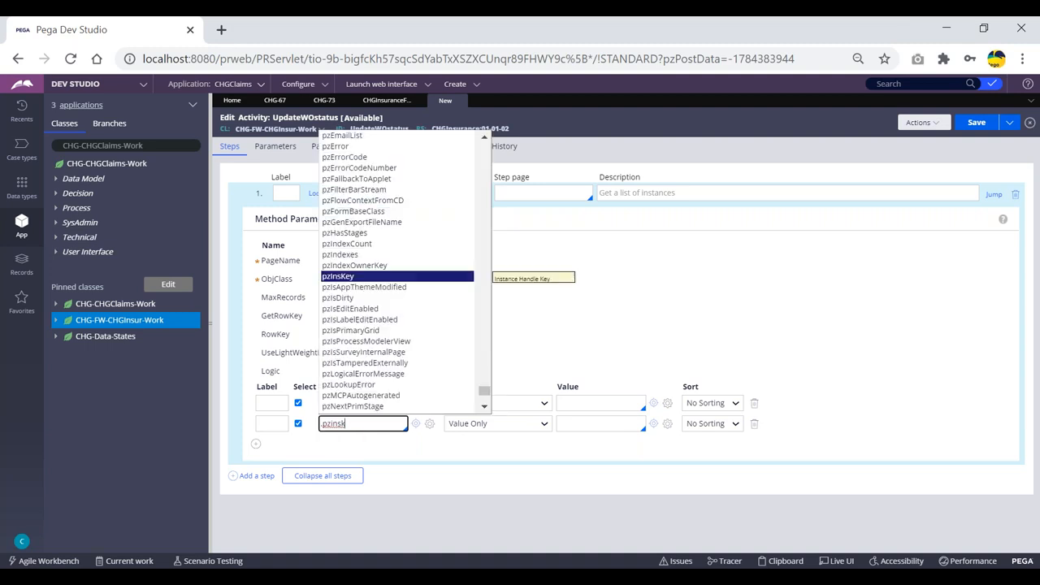
left_click(608, 285)
left_click(974, 123)
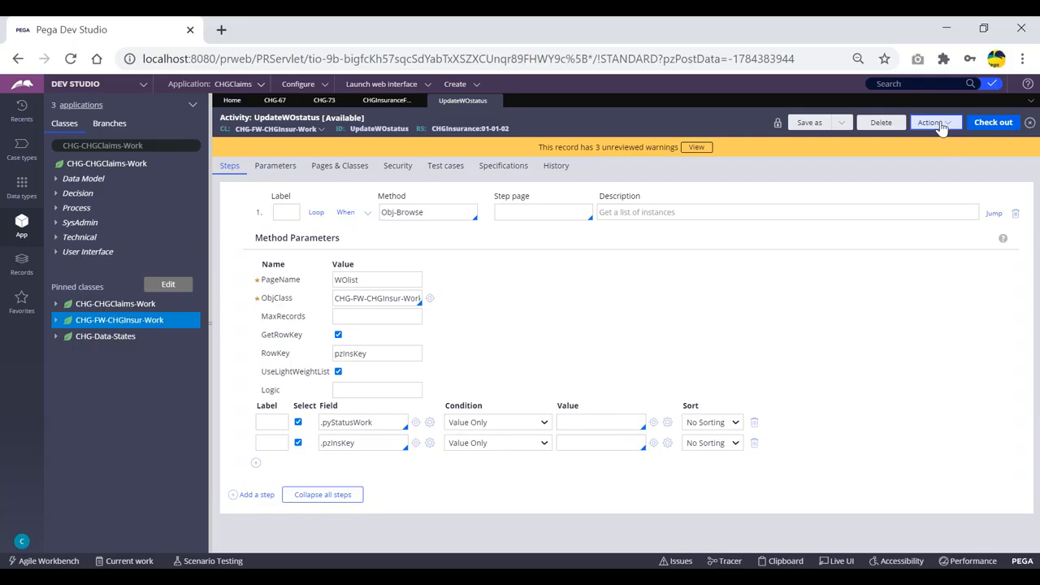
Review the Obj-Browse, Obj-Open, Property-Set, Obj-Save and Commit outline in Notepad and return to the activity
left_click(940, 127)
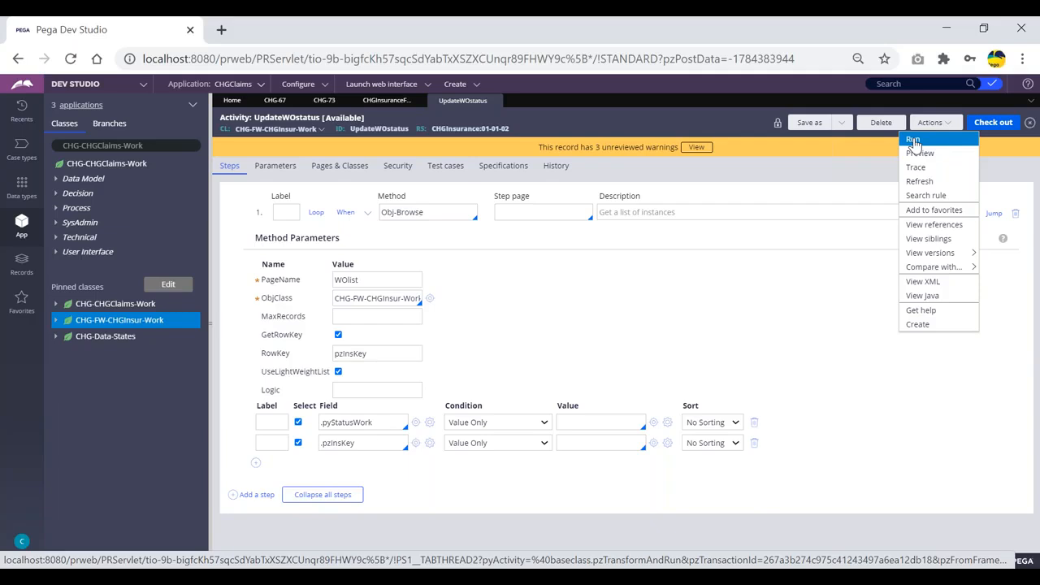
key("alt+Tab")
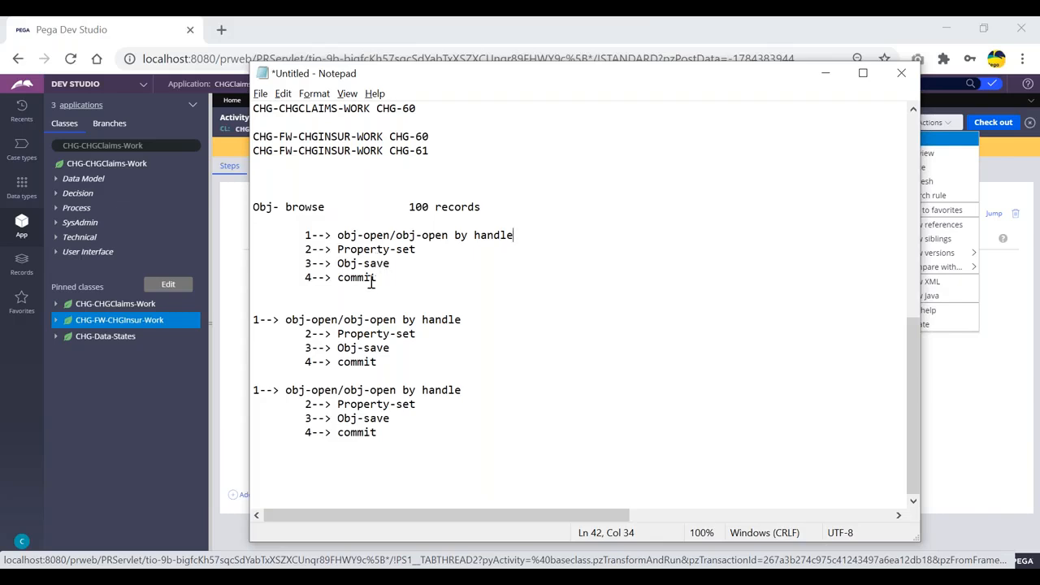
left_click(824, 80)
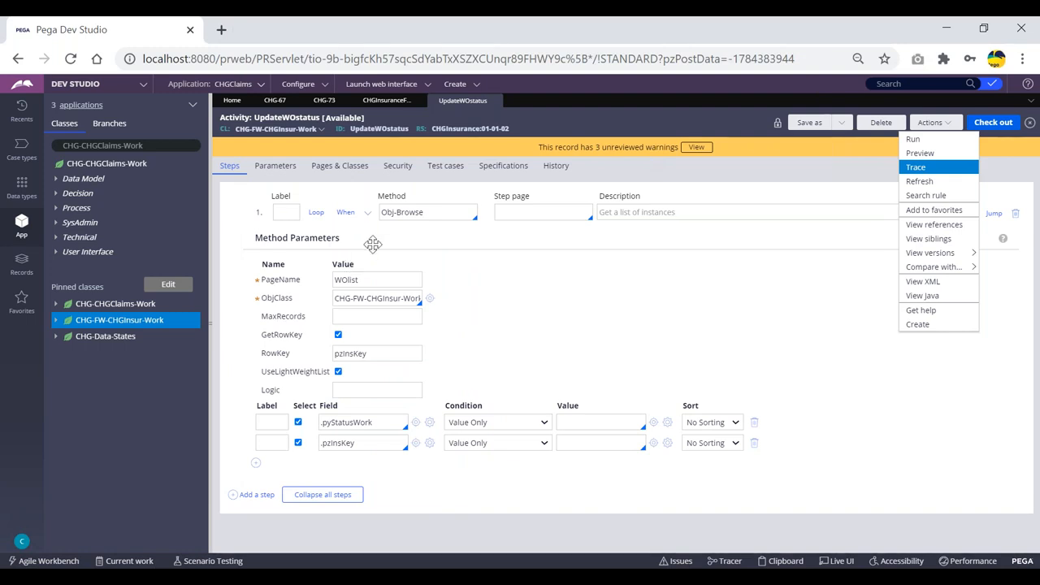
key("alt+Tab")
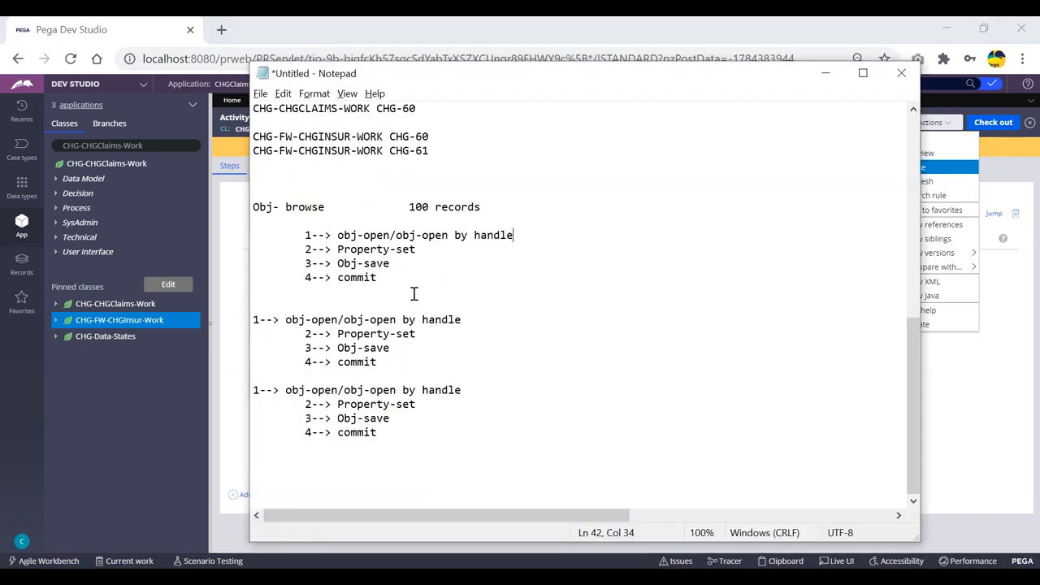
key("alt+Tab")
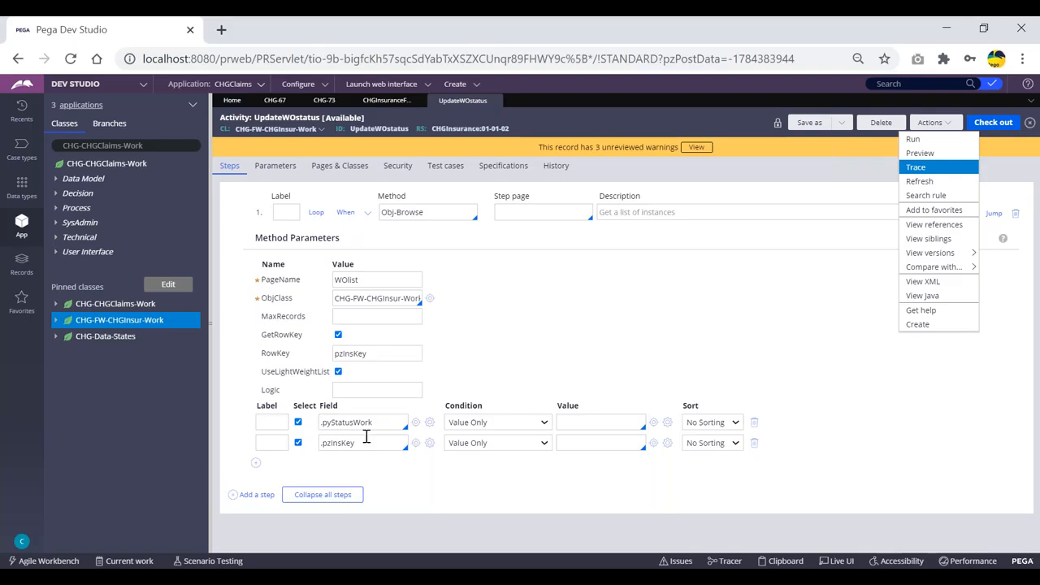
left_click(365, 440)
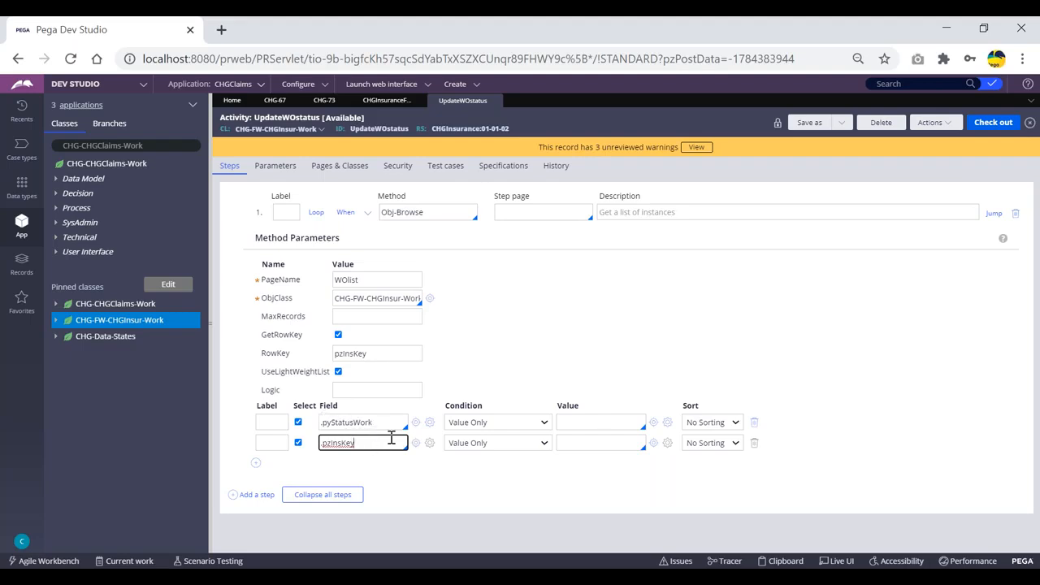
key("Tab")
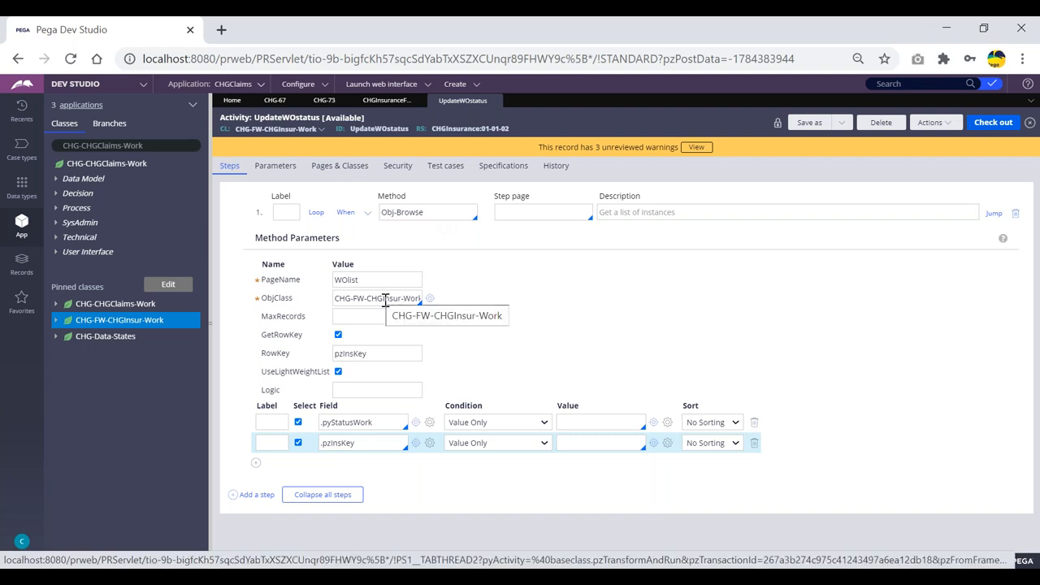
left_click(376, 422)
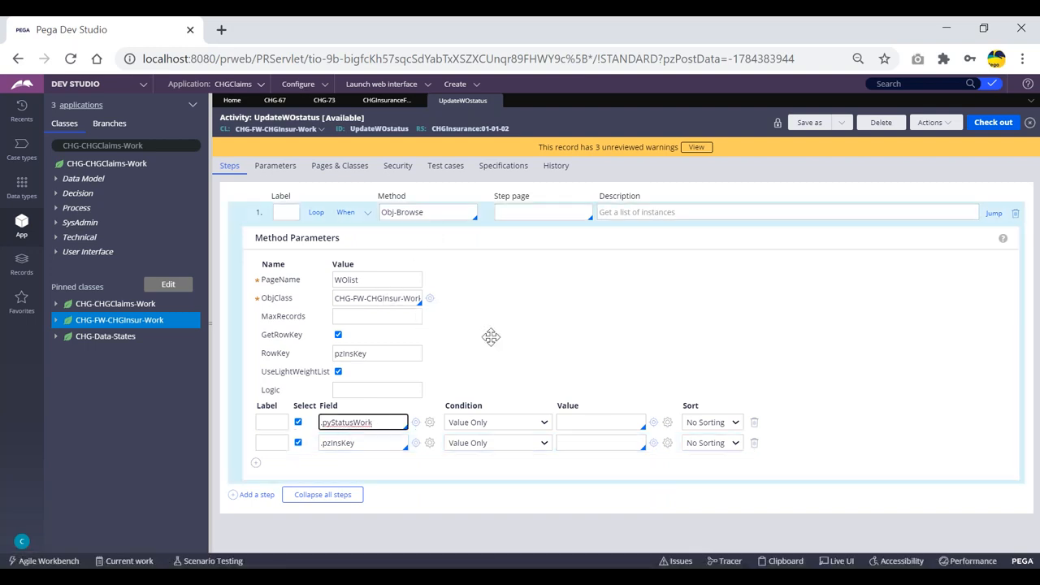
left_click_drag(395, 422, 333, 422)
left_click(252, 421)
left_click(384, 421)
left_click(351, 298)
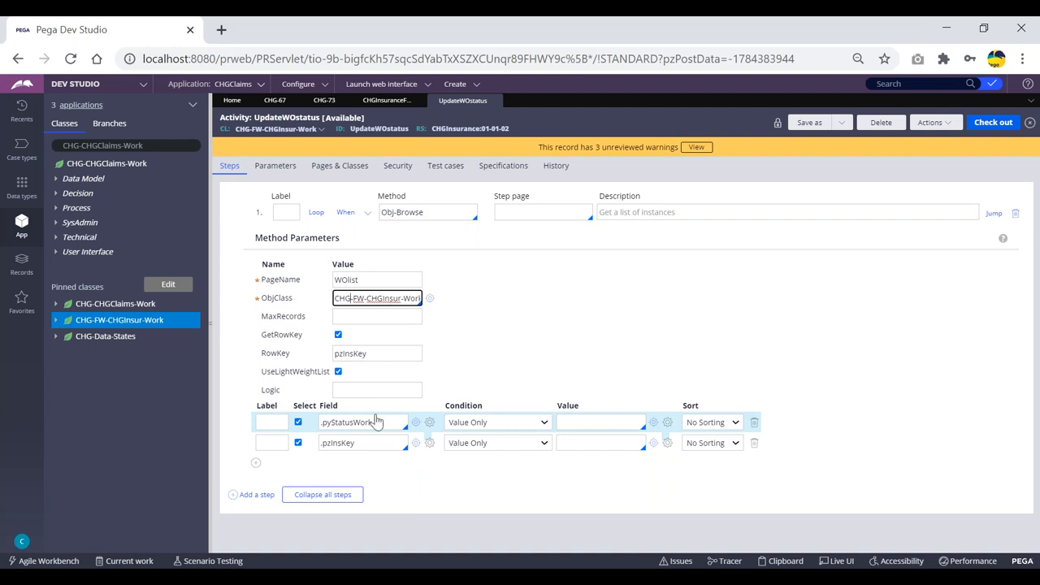
Clear .pyStatusWork from the first Obj-Browse field and look through the CHG-FW-CHGInsur-Work properties suggested for it
left_click(383, 421)
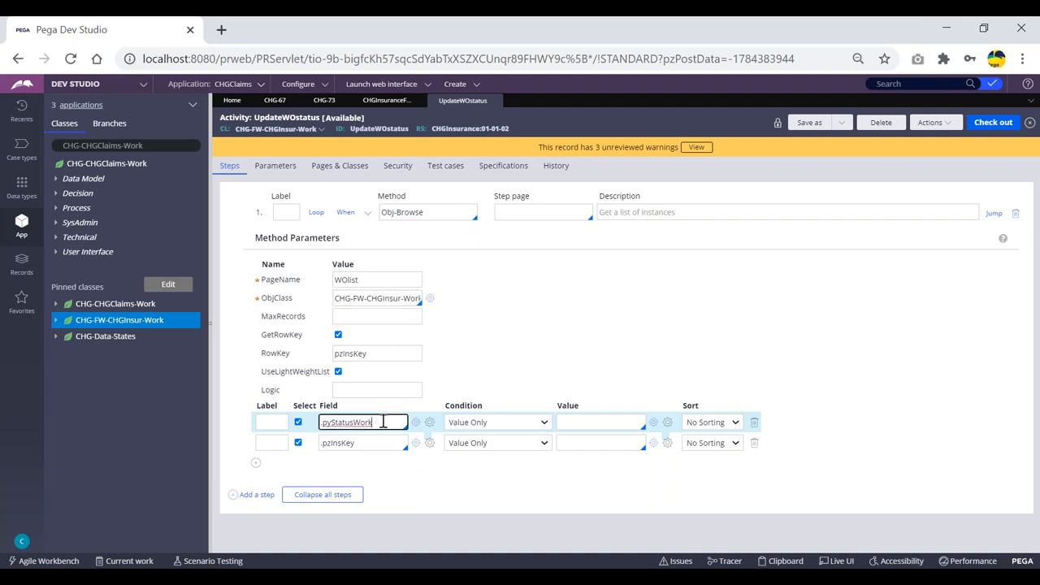
double_click(389, 420)
key("BackSpace")
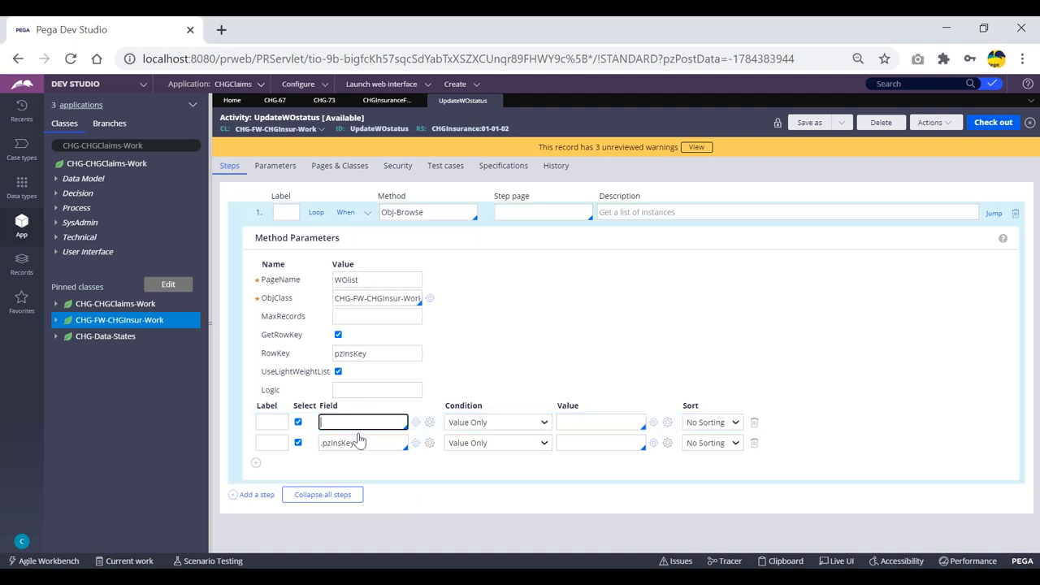
key("Down")
key("Down")
key("Down")
key("Down")
key("Down")
key("Down")
key("Down")
key("Down")
key("Down")
key("Down")
key("Down")
key("Down")
key("Down")
key("Down")
key("Down")
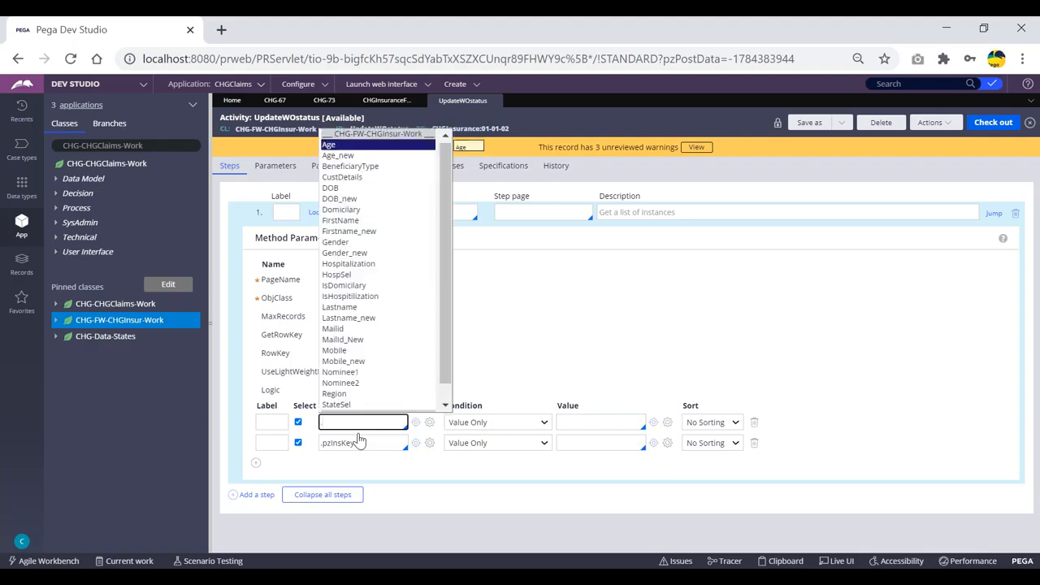
key("Down")
key("Down")
key("Down")
key("Down")
key("Down")
key("Down")
key("Down")
key("Down")
key("Down")
key("Down")
key("Down")
key("Down")
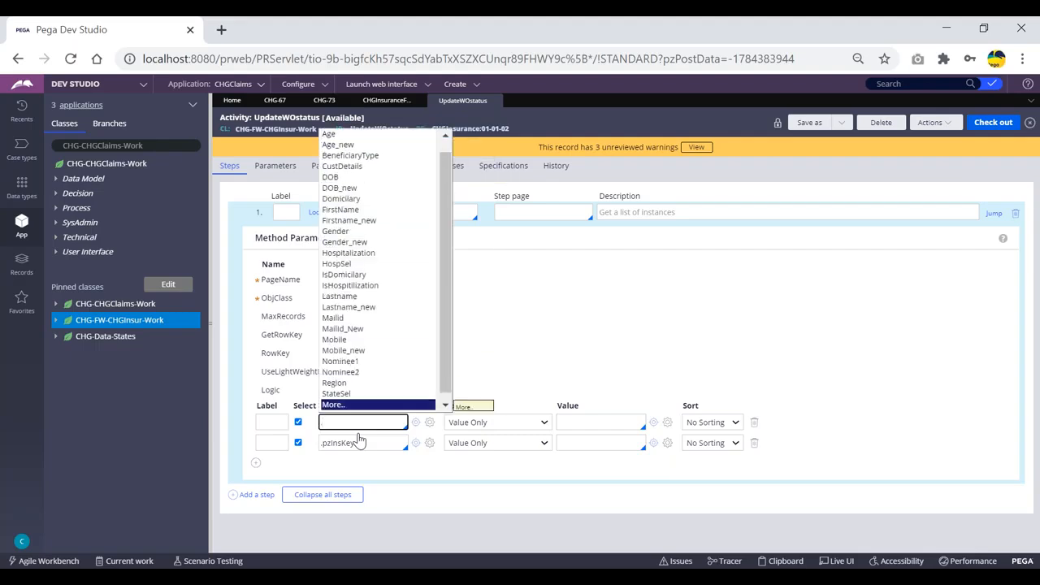
key("Up")
key("Up")
key("Up")
key("Up")
key("Up")
key("Up")
key("Up")
key("Up")
key("Up")
key("Up")
key("Up")
key("Up")
key("Up")
key("Up")
key("Up")
key("Up")
key("Up")
key("Up")
key("Up")
key("Up")
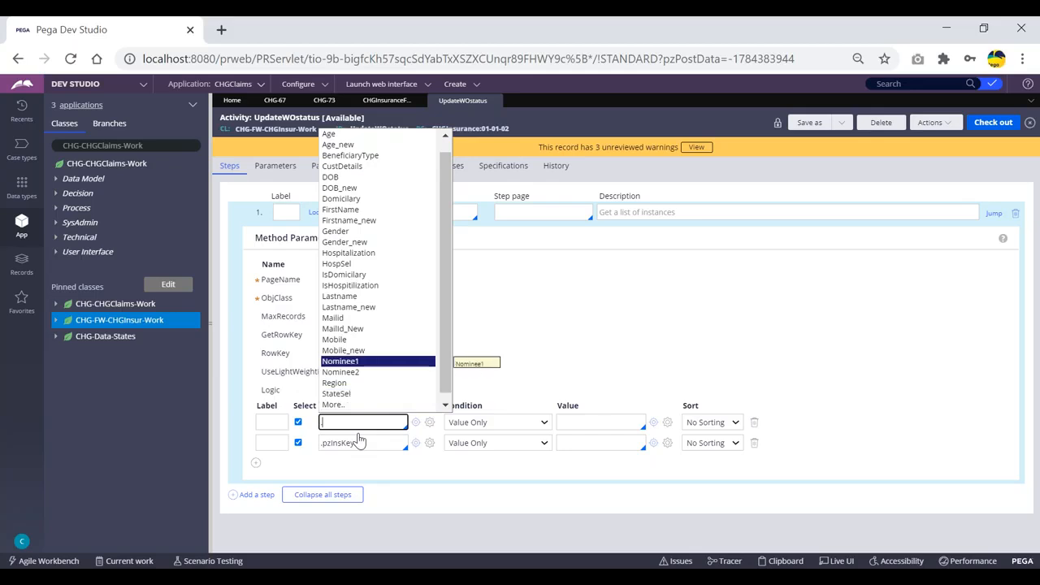
left_click(579, 314)
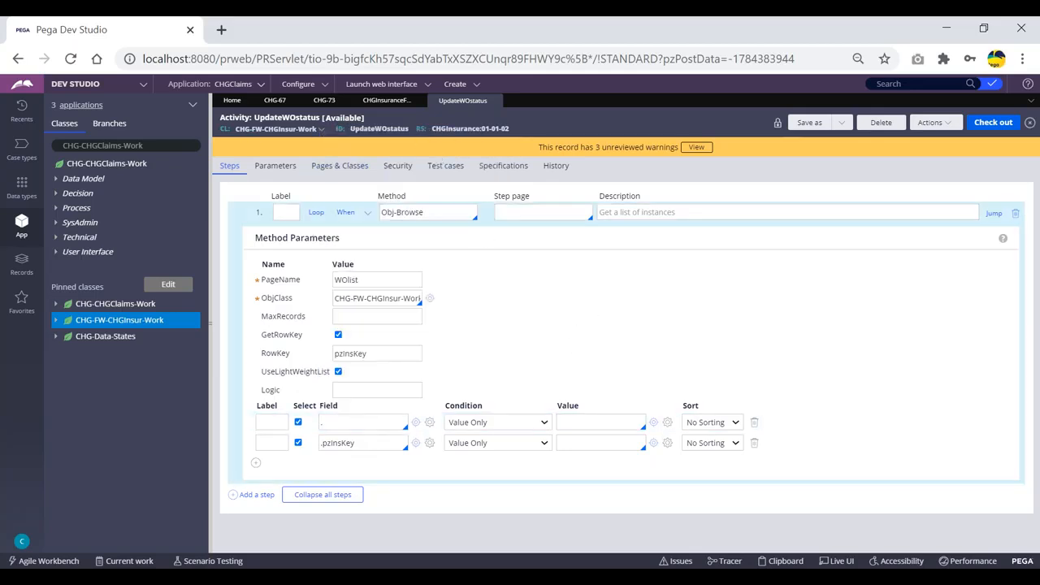
Expand the property suggestions of the first Obj-Browse field beyond the initial CHG-FW-CHGInsur-Work entries
left_click(341, 422)
key("Down")
key("Down")
key("Down")
key("Down")
key("Down")
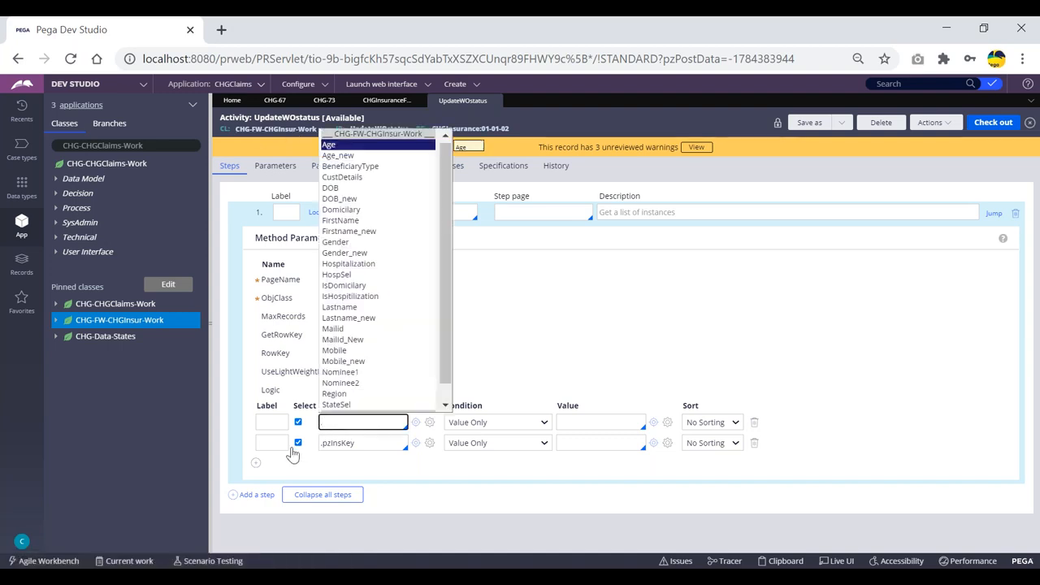
key("Down")
key("Down")
key("Down")
key("Down")
key("Down")
key("Down")
key("Down")
key("Down")
key("Down")
key("Down")
key("Down")
key("Down")
key("Down")
key("Down")
key("Down")
key("Down")
key("Down")
key("Down")
key("Down")
key("Down")
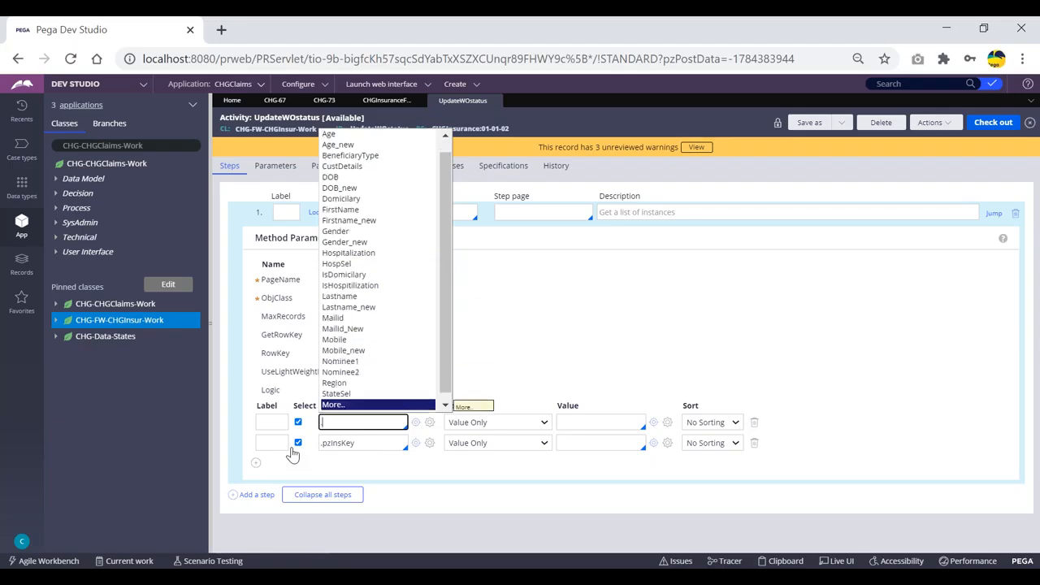
key("Return")
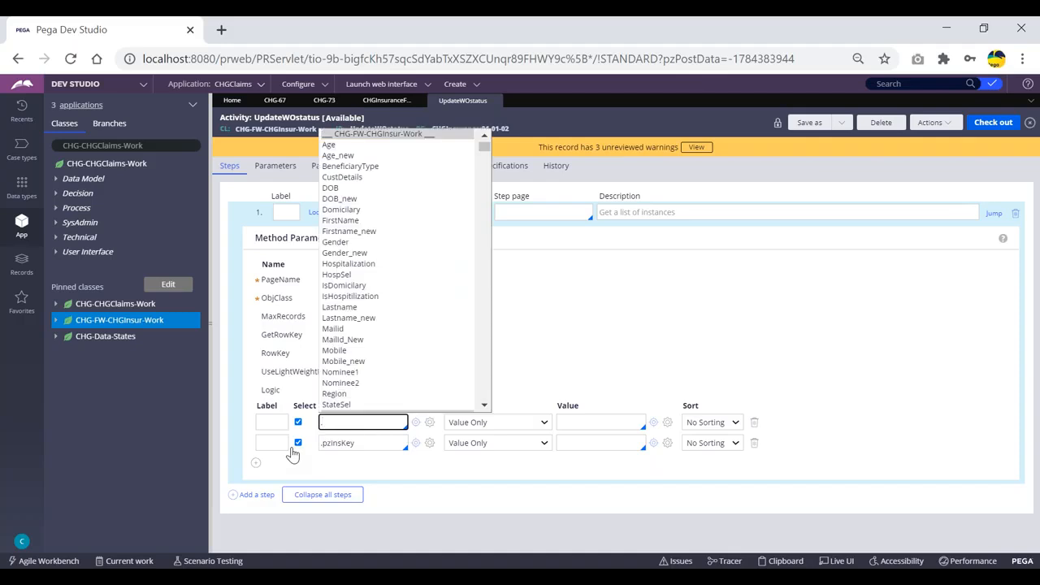
Look through the inherited Work-Cover- and Work- properties in the expanded suggestions for the first field
key("Down")
key("Down")
key("Down")
key("Down")
key("Down")
key("Down")
key("Down")
key("Down")
key("Down")
key("Down")
key("Down")
key("Down")
key("Down")
key("Down")
key("Down")
key("Down")
key("Down")
key("Down")
key("Down")
key("Down")
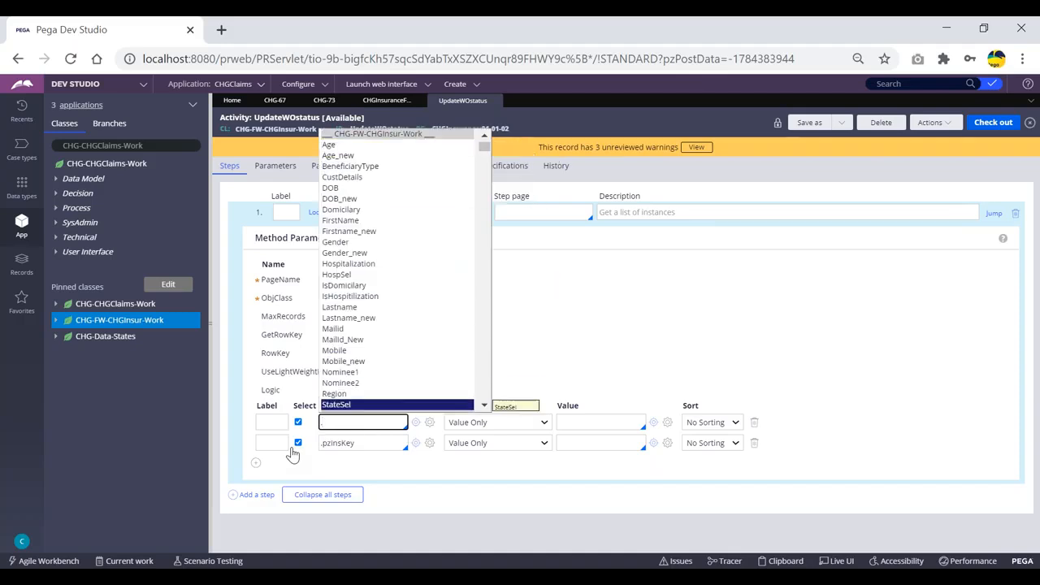
key("Up")
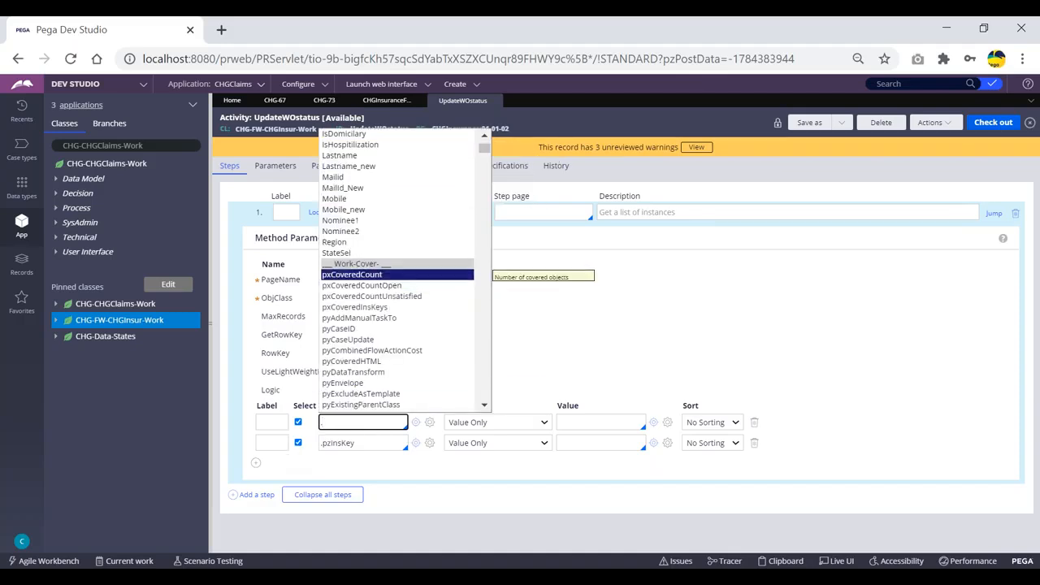
key("Down")
key("Down")
key("Down")
key("Down")
key("Down")
key("Down")
key("Down")
key("Down")
key("Down")
key("Down")
key("Down")
key("Down")
key("Down")
key("Down")
key("Down")
key("Down")
key("Down")
key("Down")
key("Down")
key("Down")
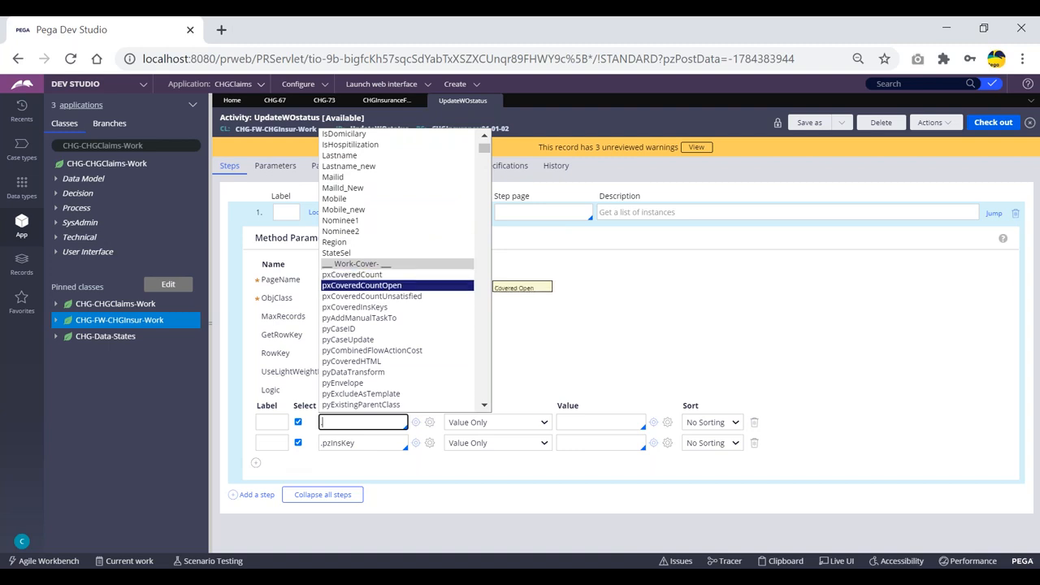
key("Down")
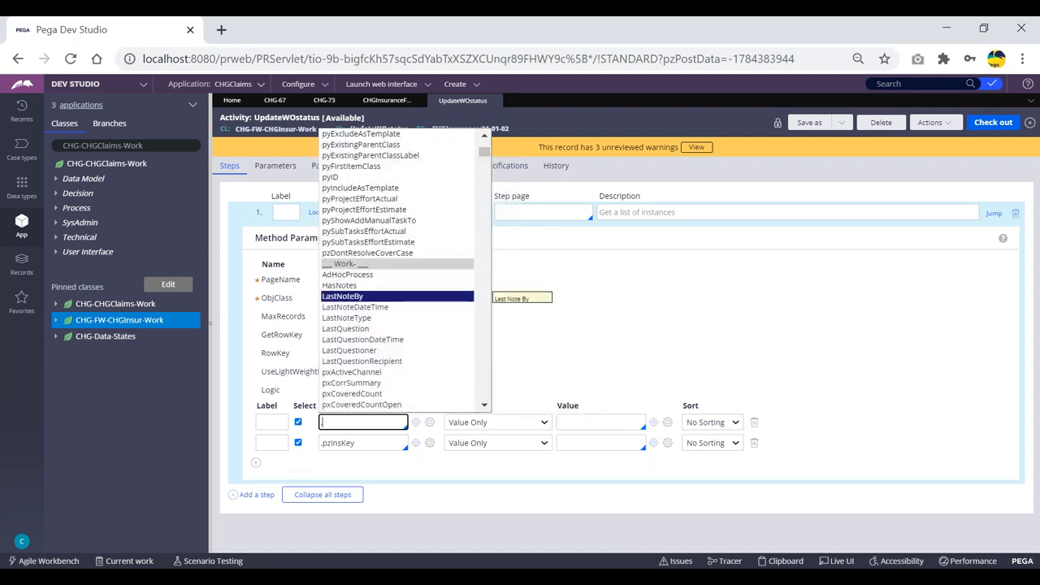
key("Down")
key("Down")
key("Down")
key("Down")
key("Down")
key("Down")
key("Down")
key("Down")
key("Down")
key("Down")
key("Down")
key("Down")
key("Down")
key("Down")
key("Down")
key("Down")
key("Down")
key("Down")
key("Down")
key("Down")
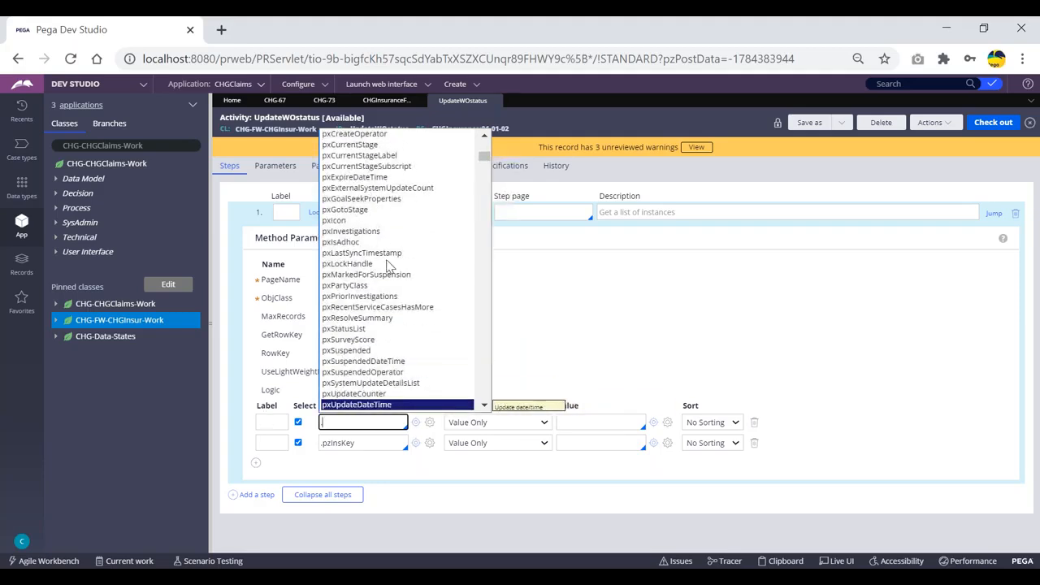
scroll(398, 270, "down", 5)
scroll(398, 269, "up", 5)
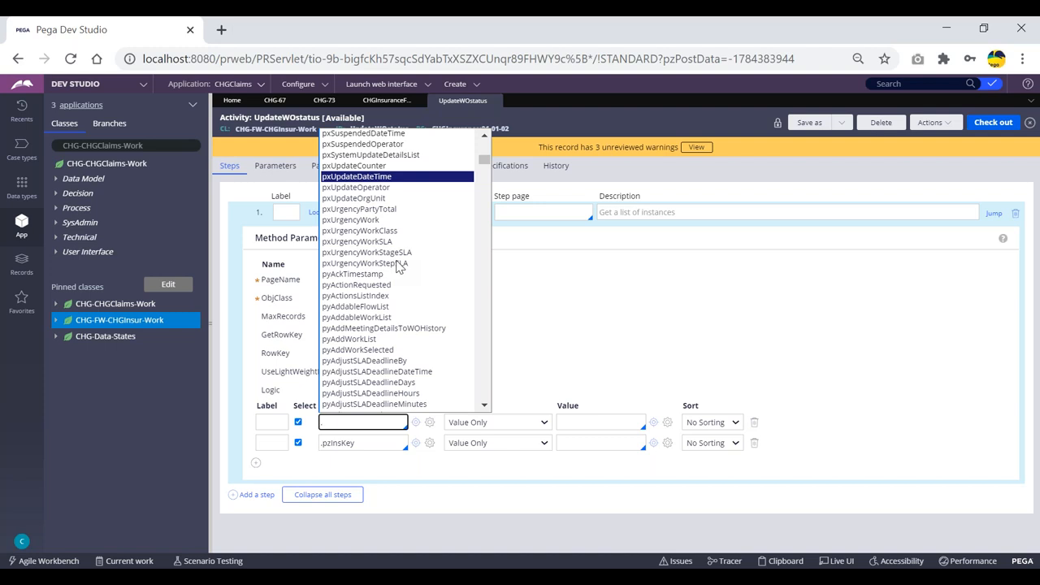
Choose .pyStatusWork again as the first selected field of the Obj-Browse step
type("y")
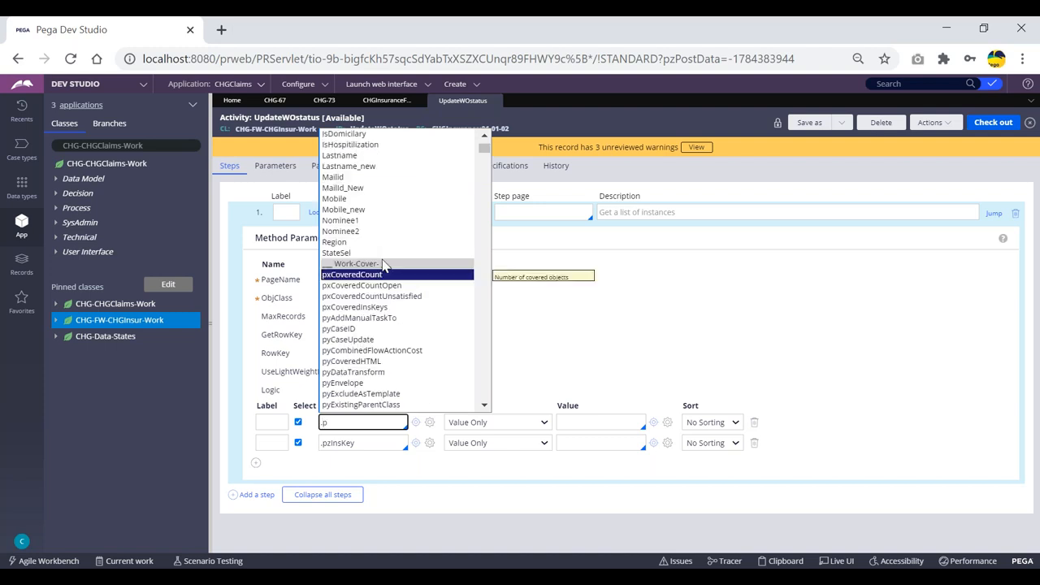
type("s")
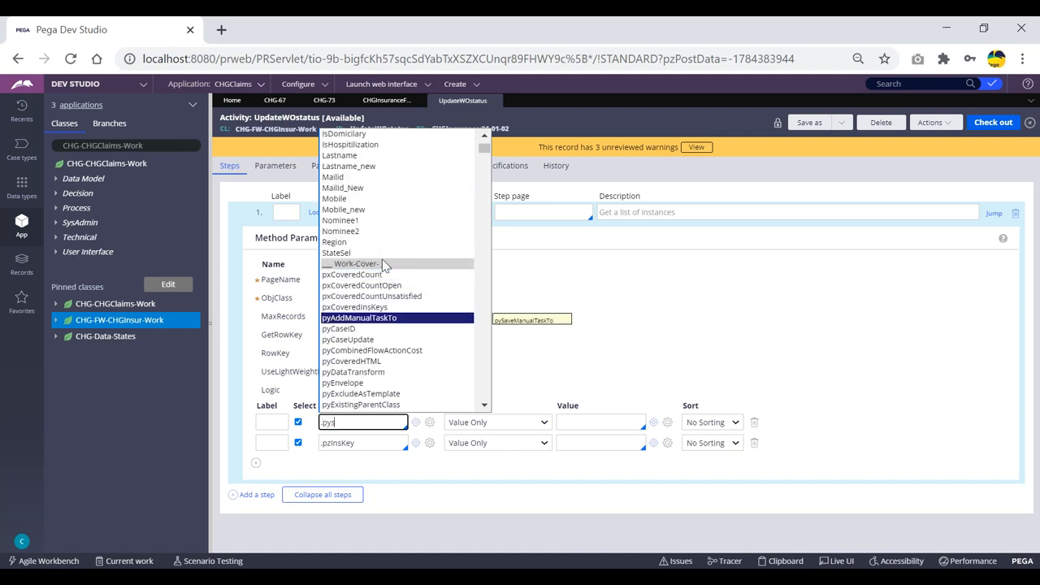
type("t")
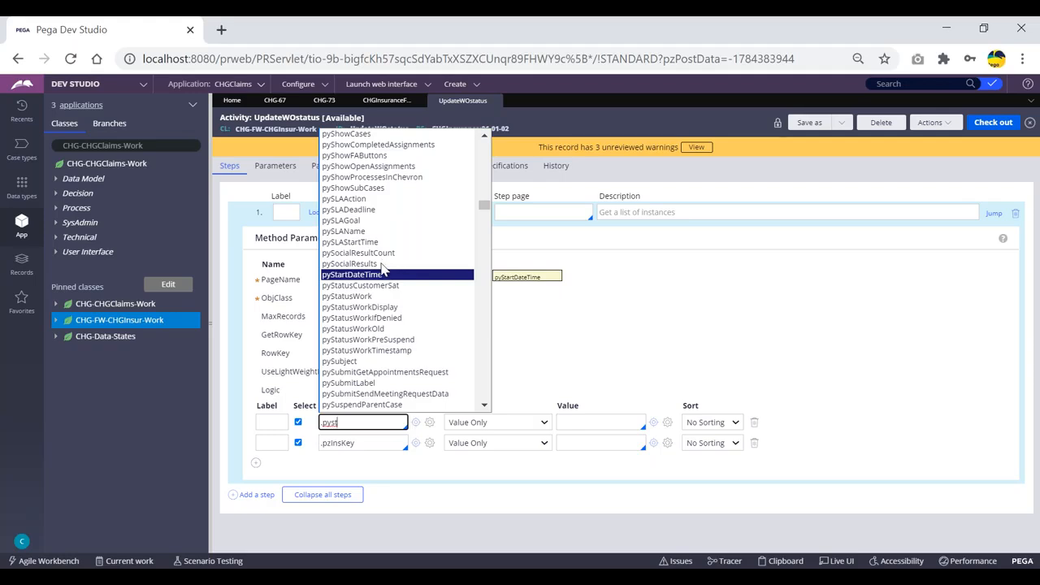
type("t")
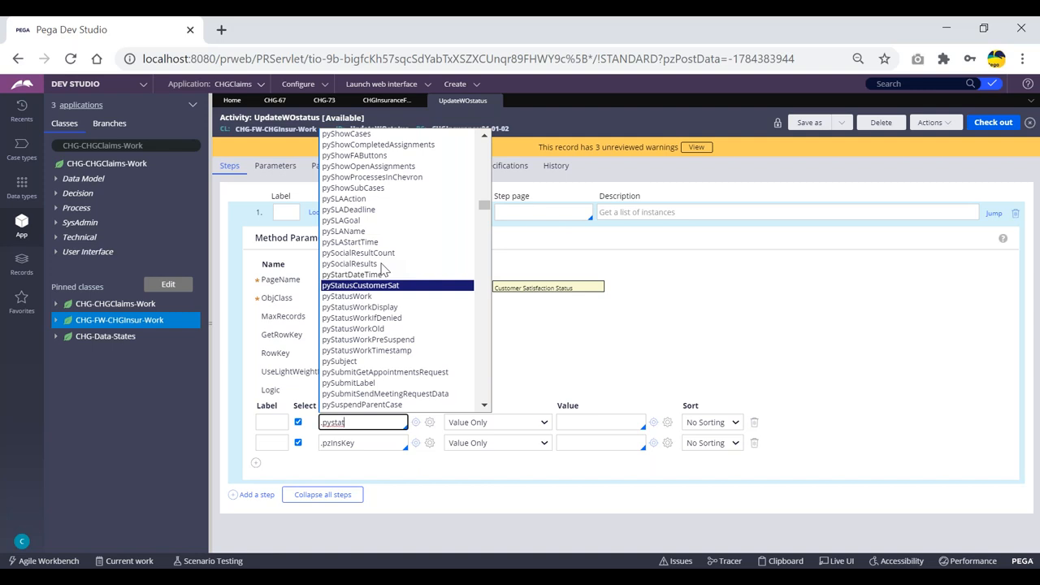
key("Down")
key("Return")
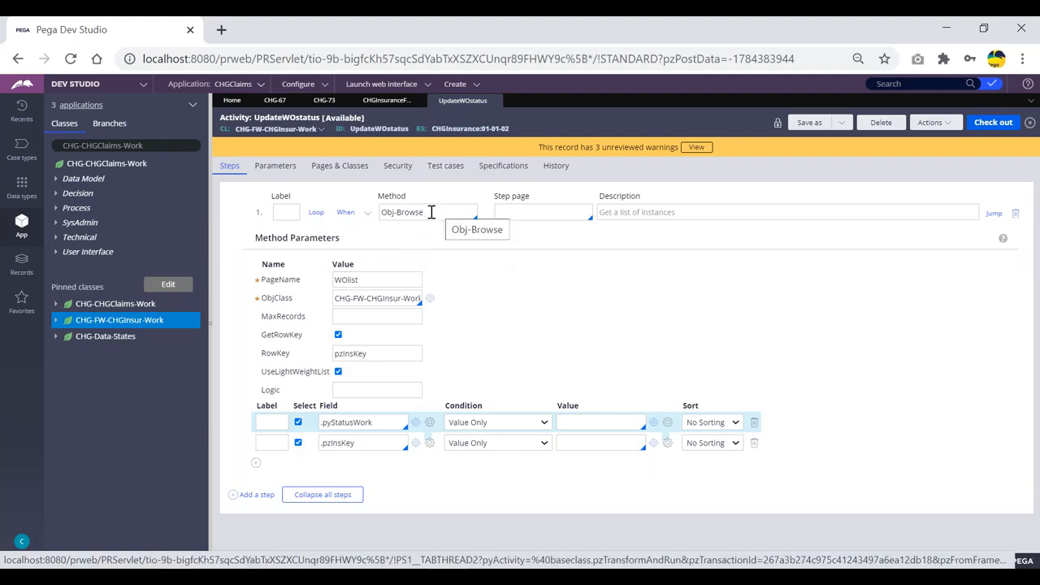
Compare the Obj-Browse class and its two selected fields with the pystatuswork column of the pc_chg_fw_chginsur_work table in pgAdmin, returning to the activity
key("alt+Tab")
key("alt+Tab")
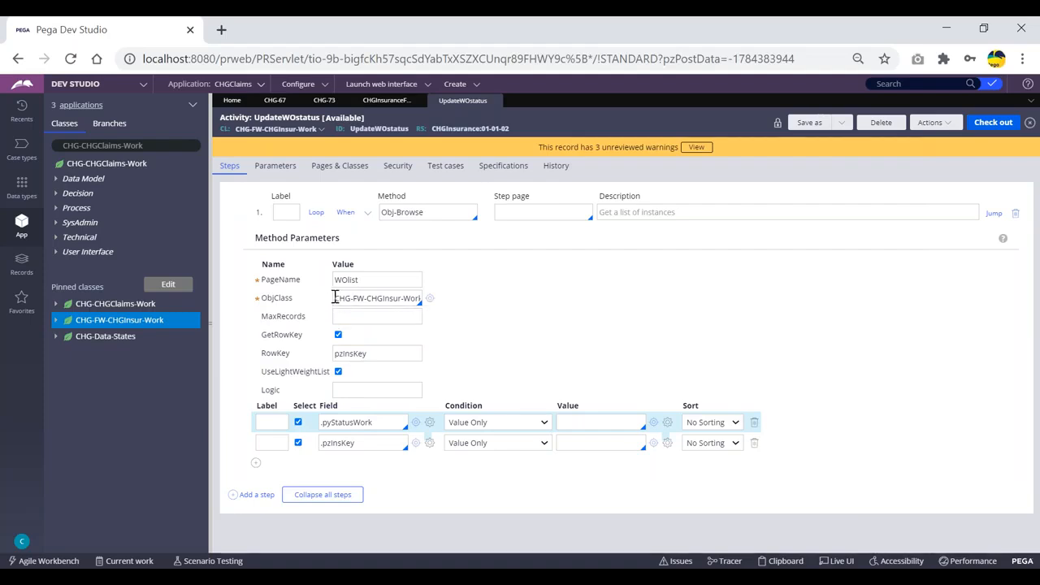
left_click_drag(334, 297, 429, 297)
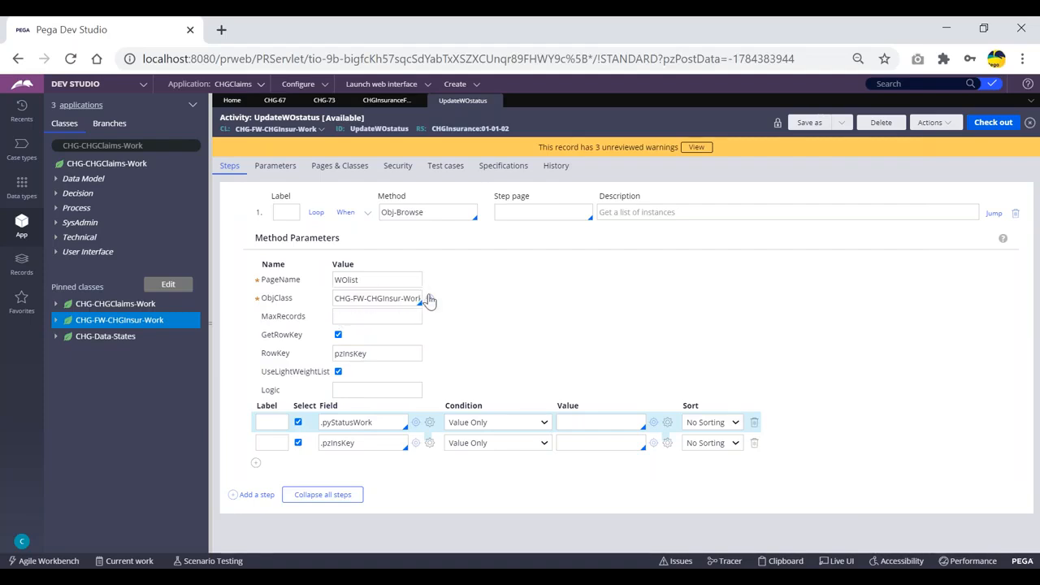
left_click(379, 424)
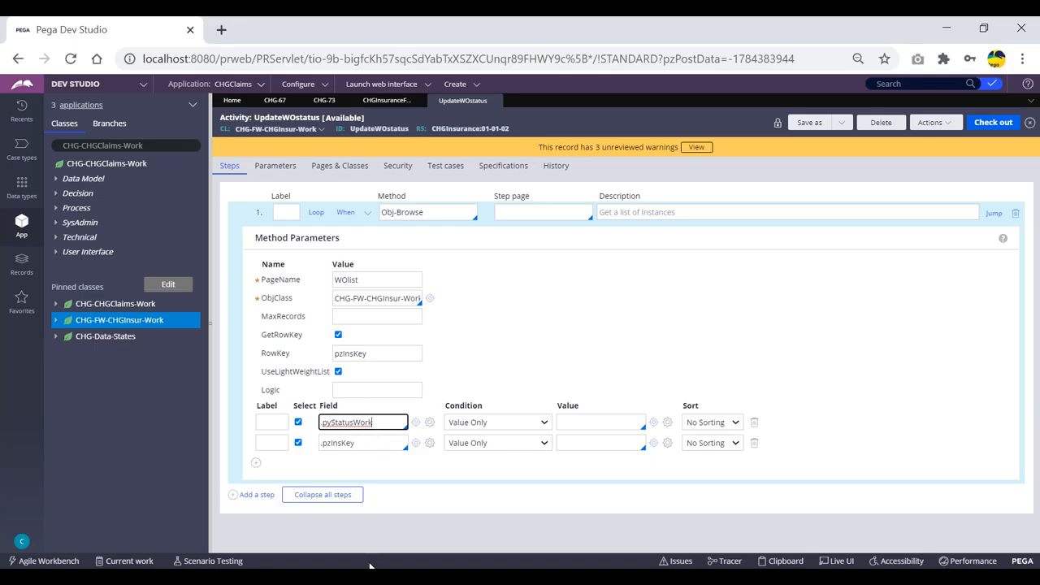
key("alt+Tab")
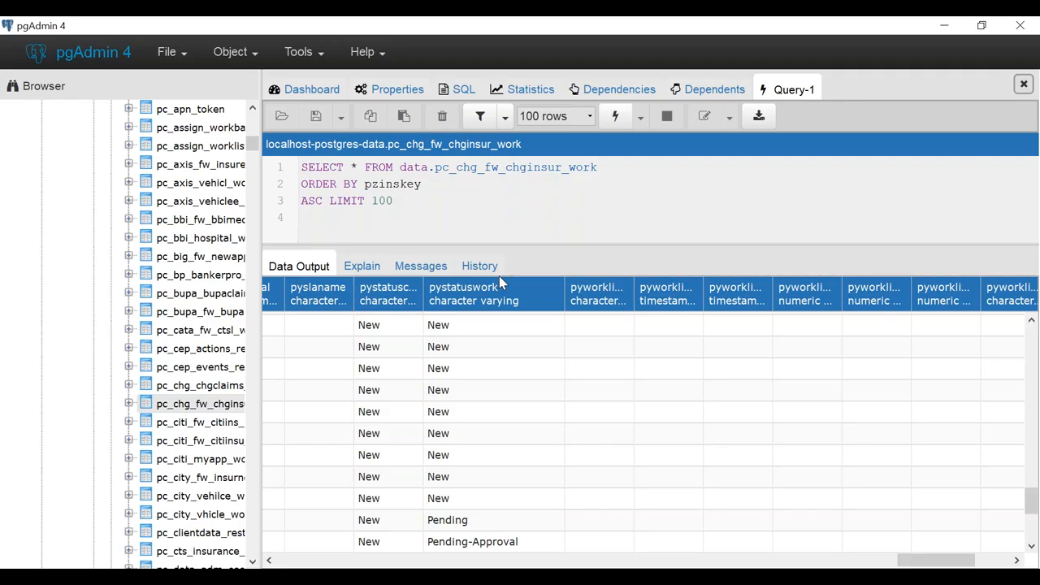
left_click(944, 25)
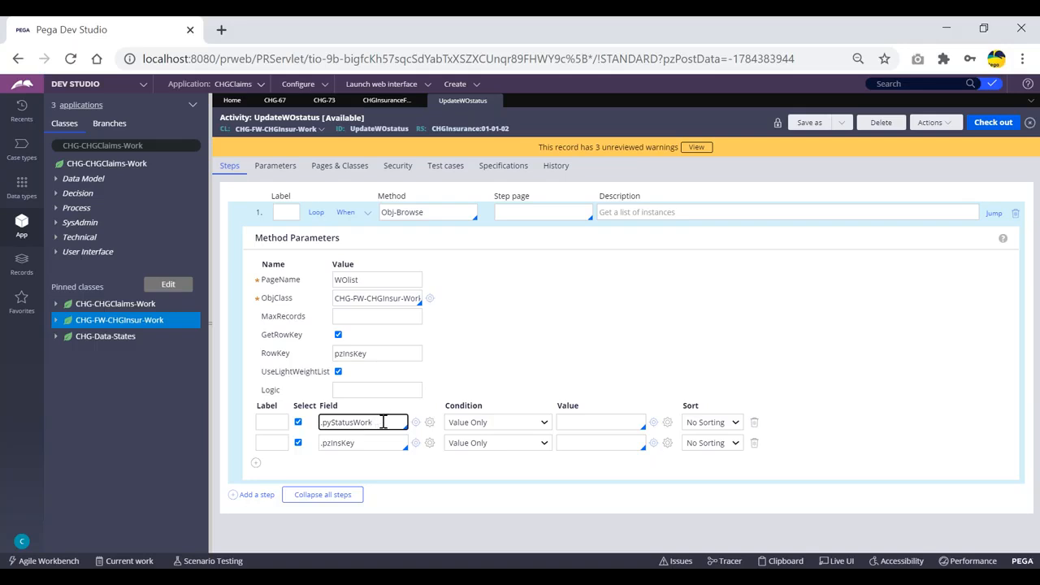
double_click(352, 421)
double_click(339, 443)
left_click(365, 443)
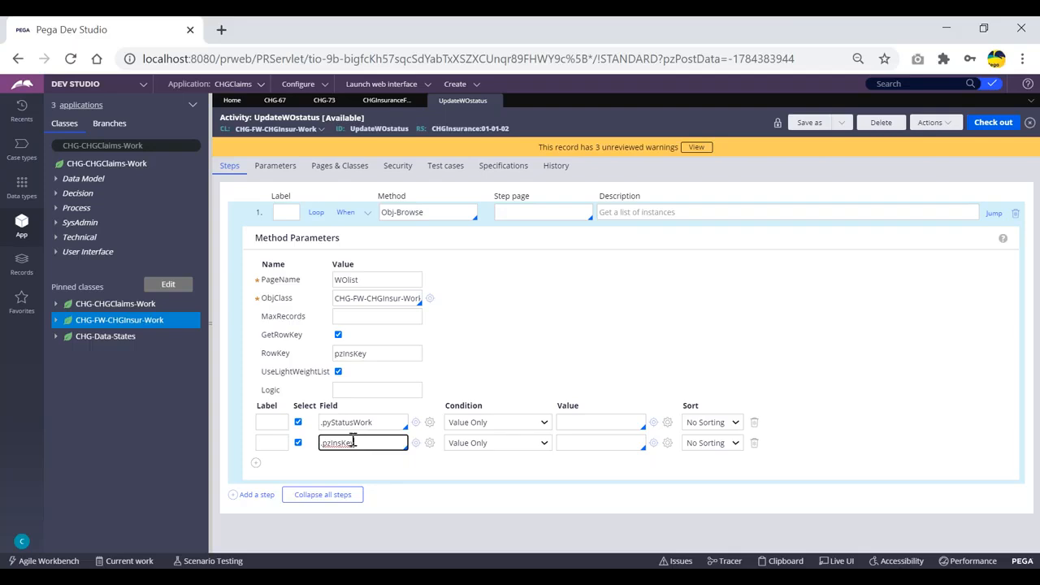
double_click(337, 443)
Run the UpdateWOstatus activity on an empty test page and close the result window
left_click(933, 126)
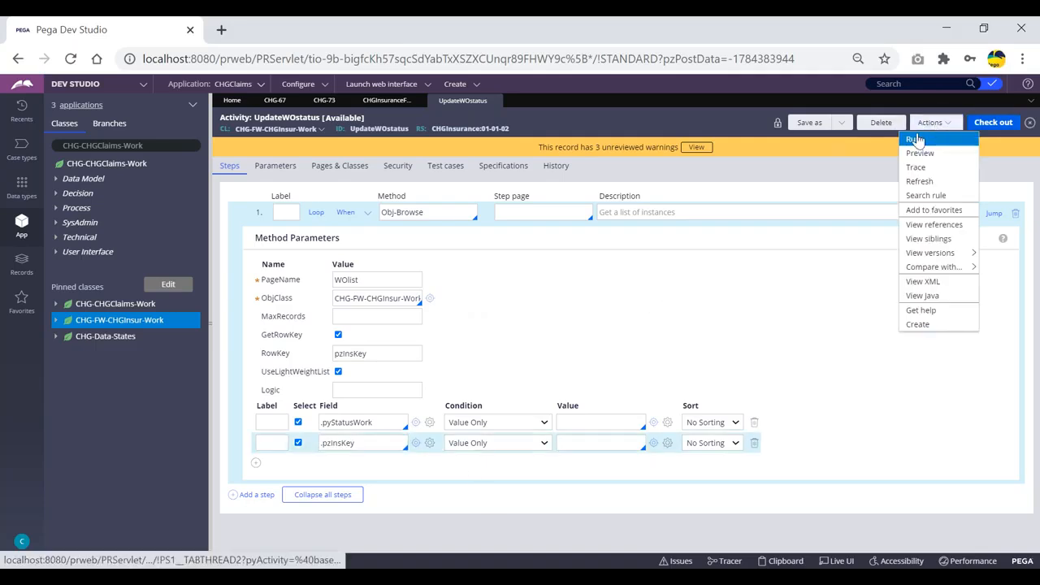
left_click(912, 141)
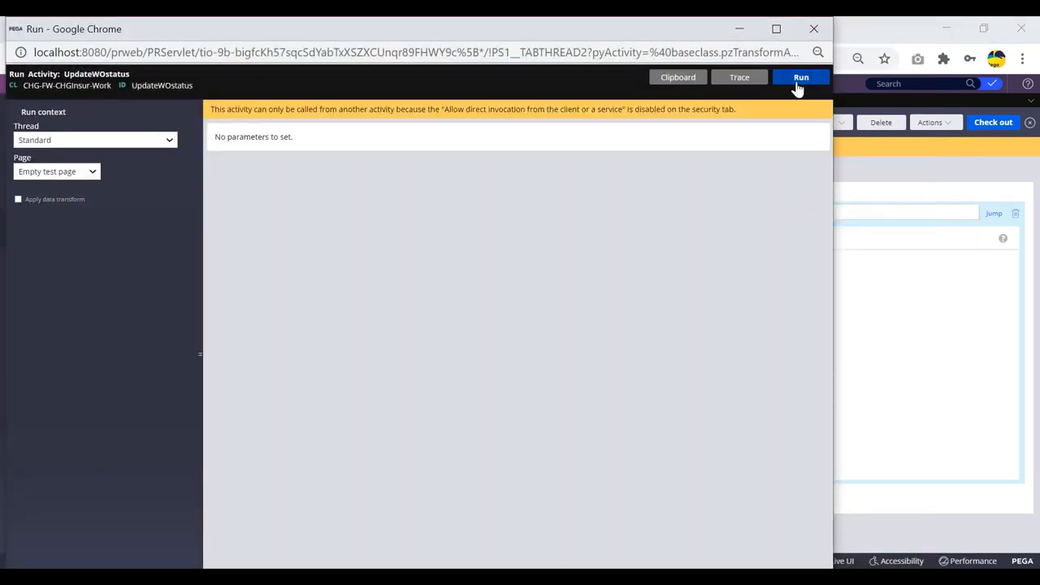
left_click(798, 81)
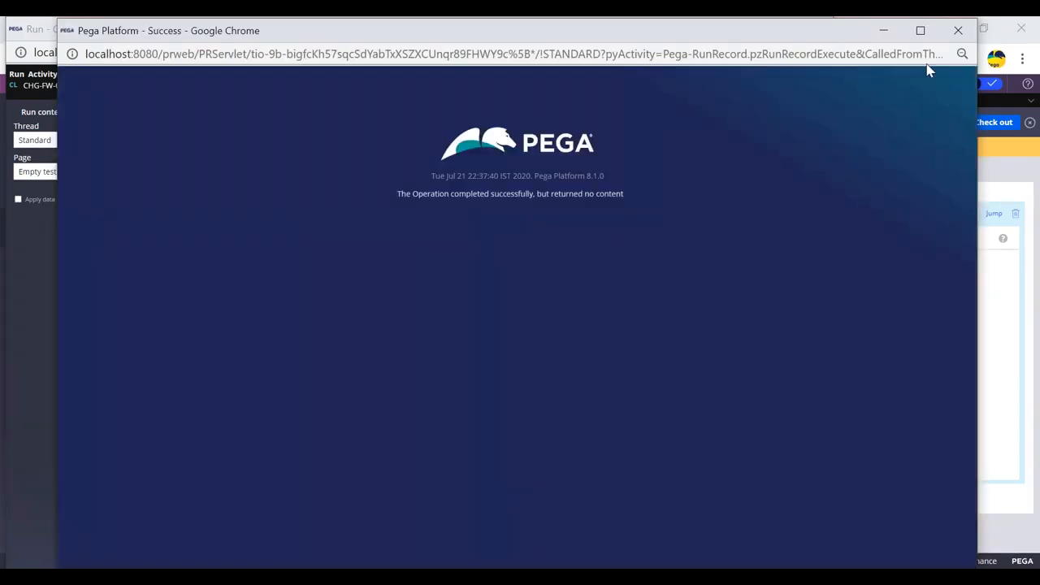
left_click(958, 30)
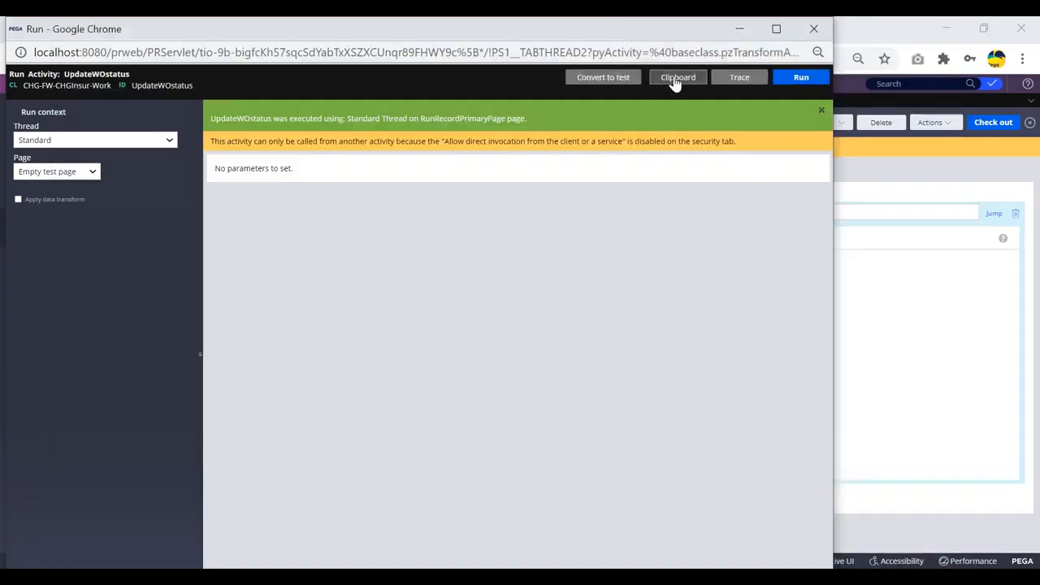
Open the Clipboard from the run window, expand WOlist and its pxResults list, and show the WOlist page properties
left_click(677, 77)
left_click(96, 263)
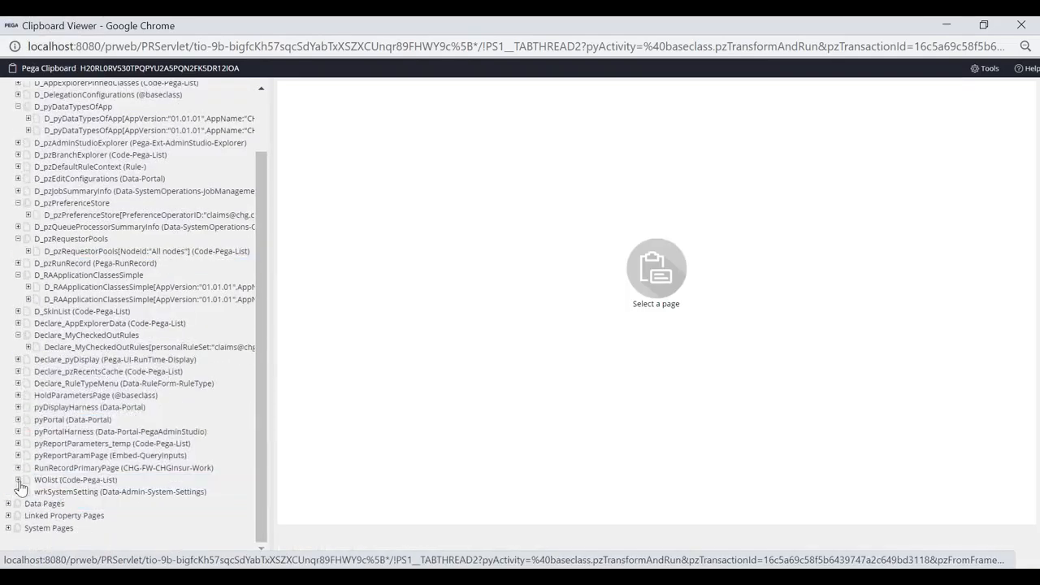
left_click(18, 480)
scroll(86, 455, "down", 1)
left_click(88, 469)
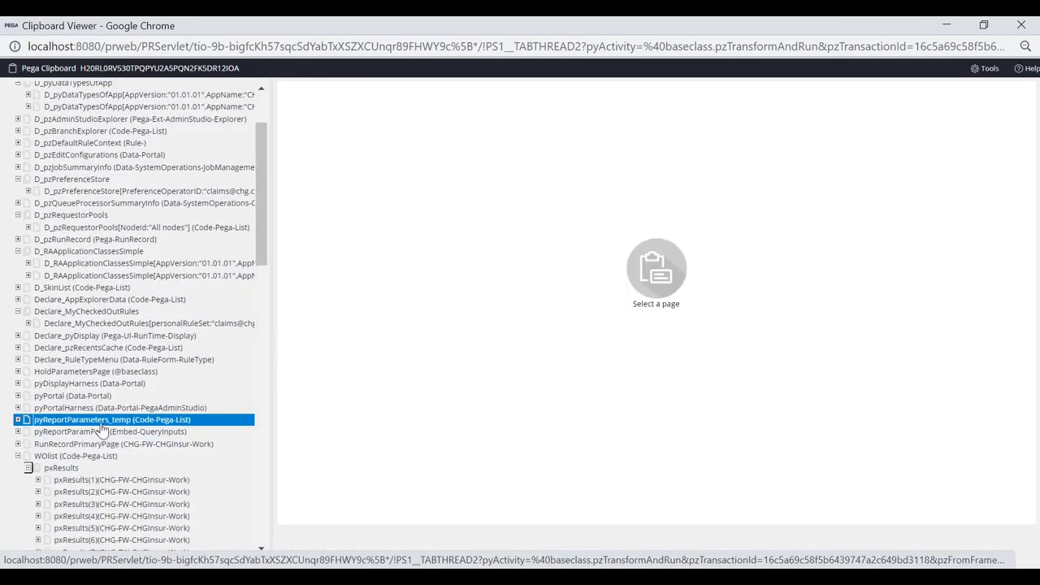
scroll(88, 474, "down", 3)
left_click(57, 209)
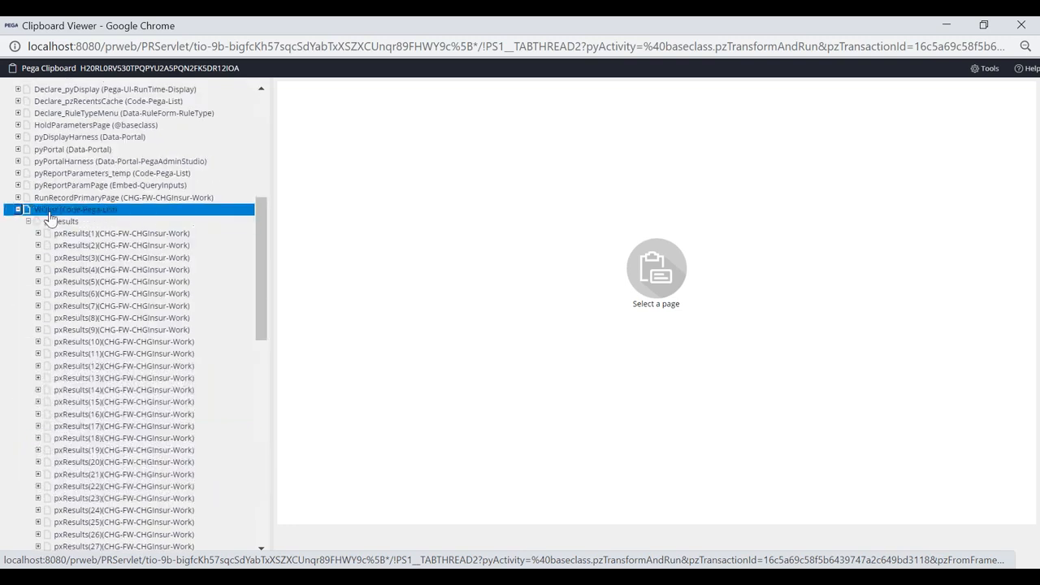
Inspect the pyStatusWork and pzInsKey values of pxResults(27) under WOlist
left_click(119, 305)
scroll(119, 315, "down", 4)
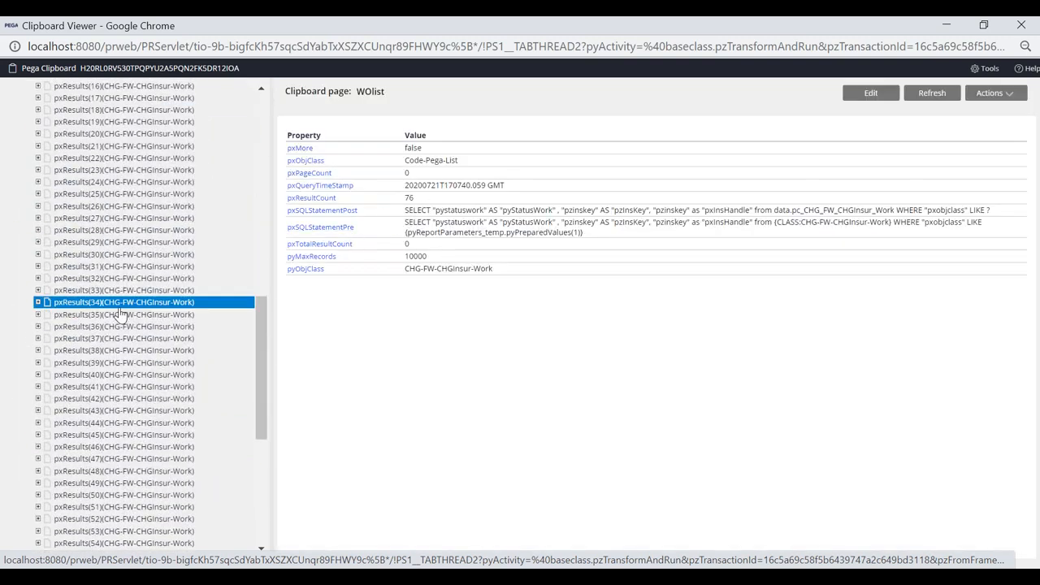
left_click(62, 218)
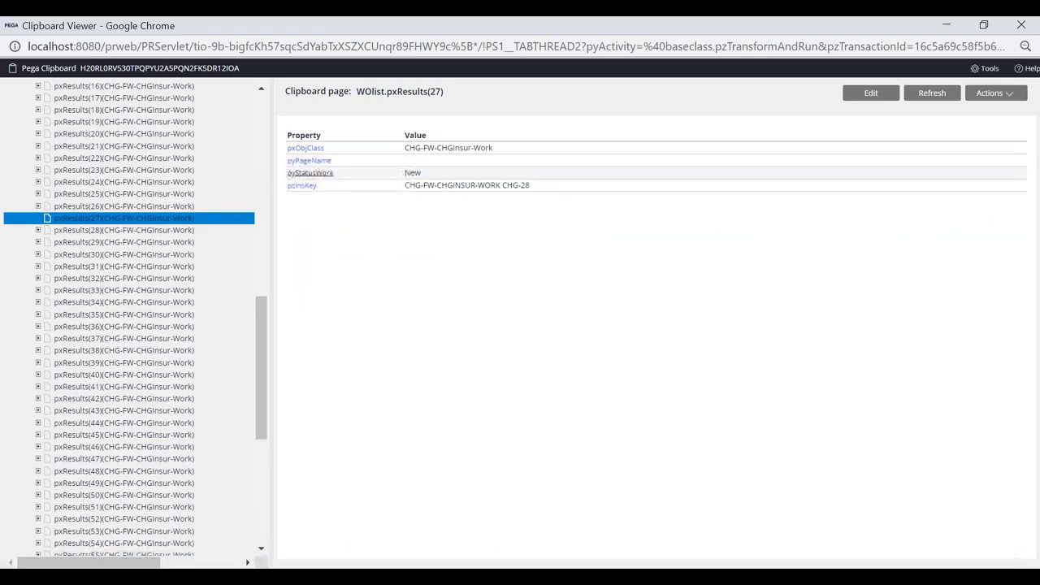
left_click_drag(528, 187, 406, 187)
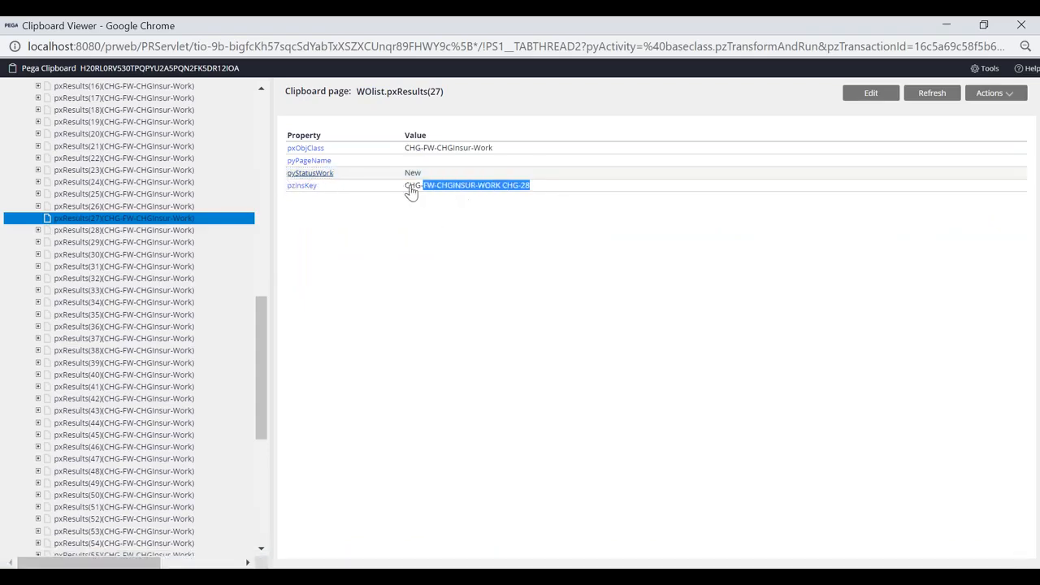
Inspect the status and instance key of the last WOlist result, pxResults(76)
scroll(134, 299, "down", 8)
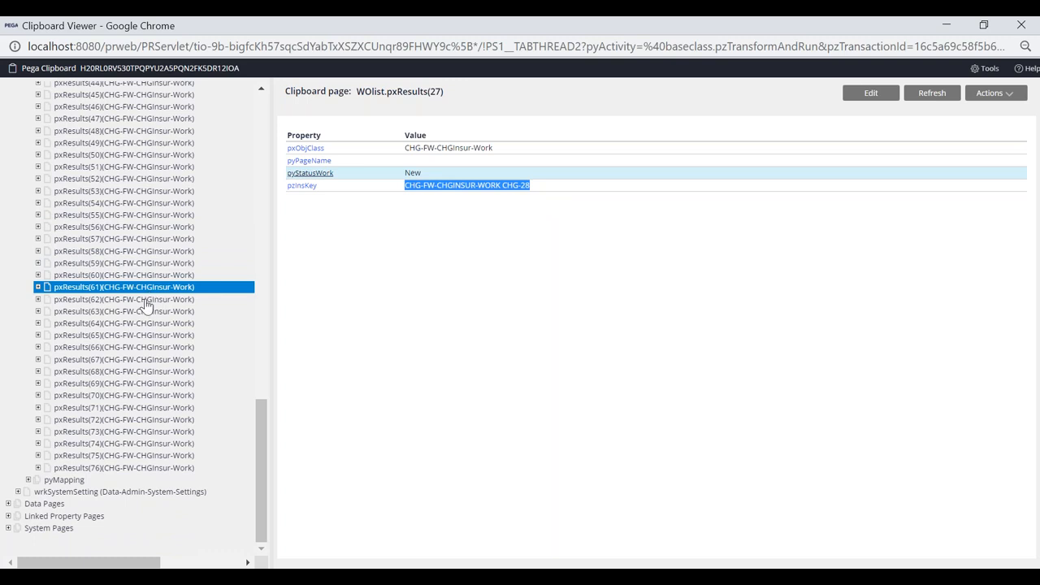
left_click(91, 468)
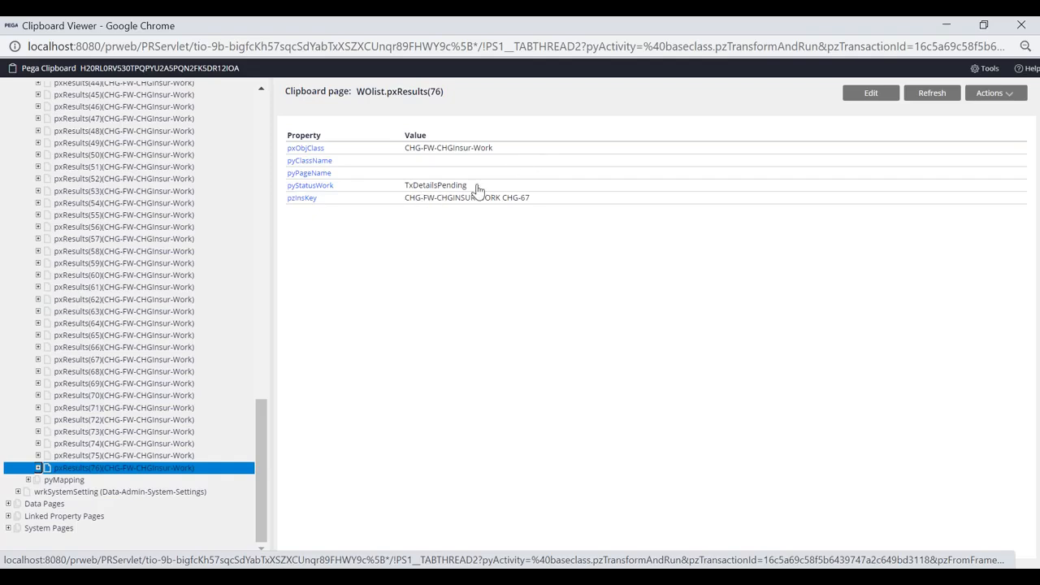
left_click_drag(406, 186, 476, 190)
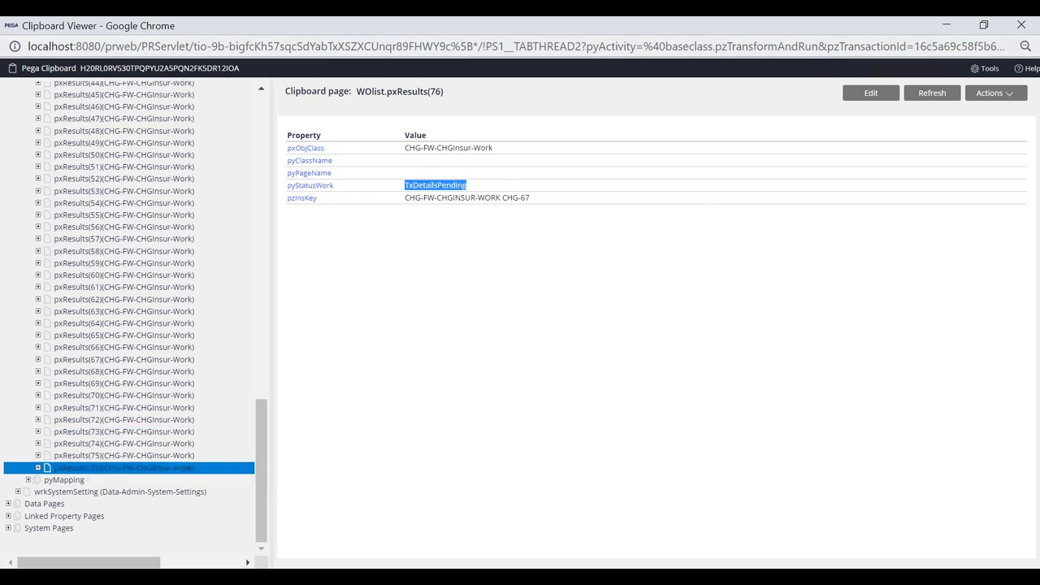
scroll(160, 370, "up", 3)
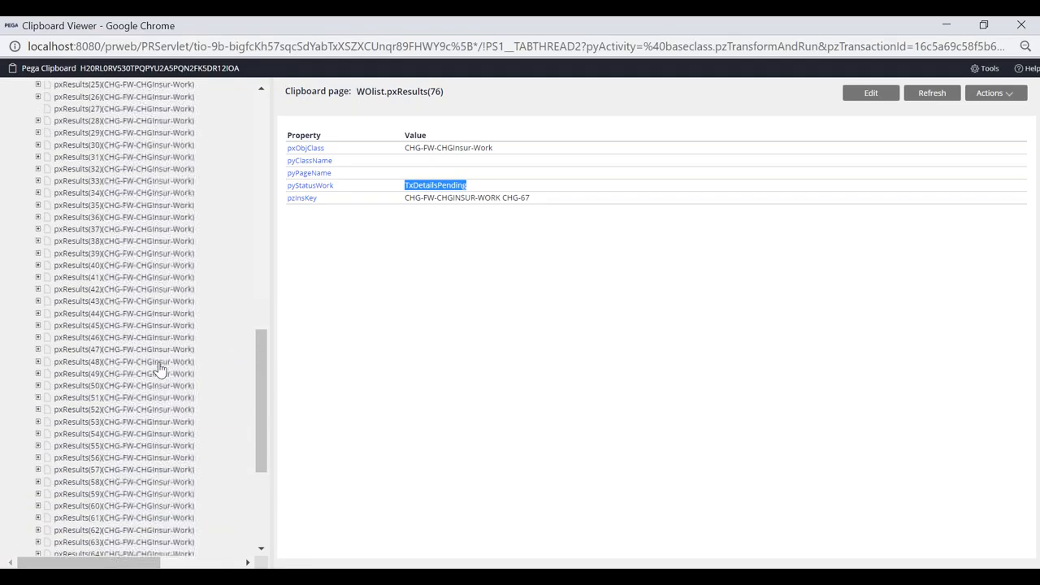
scroll(160, 369, "up", 2)
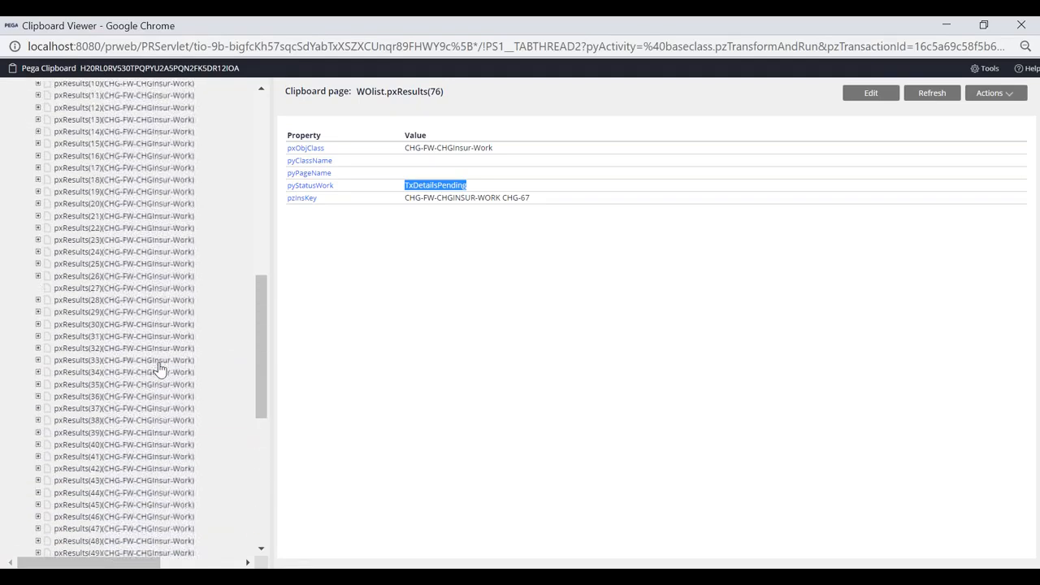
Close the Clipboard viewer and the run window to return to the UpdateWOstatus activity
left_click(1022, 27)
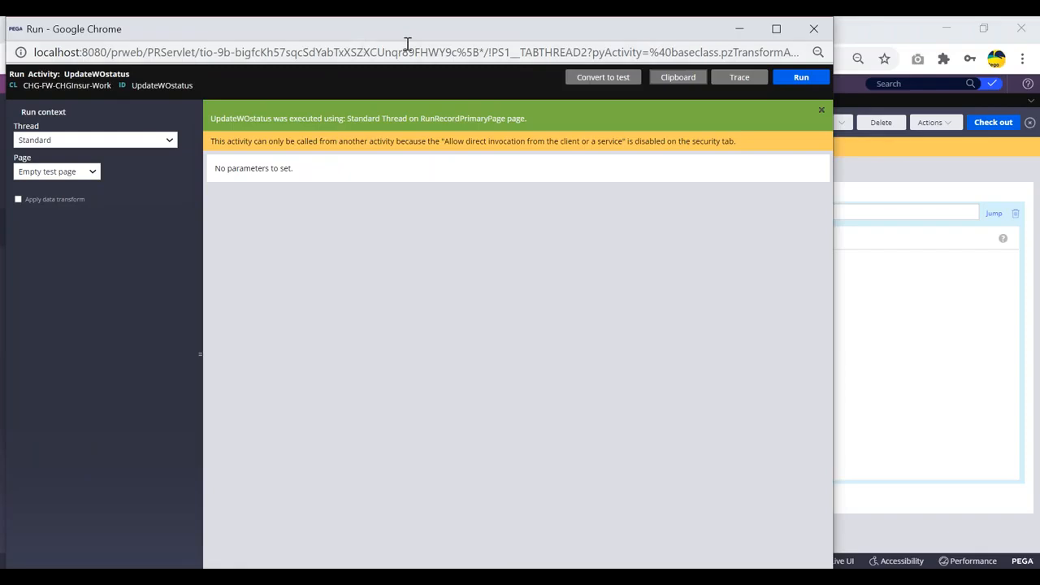
left_click_drag(416, 51, 422, 118)
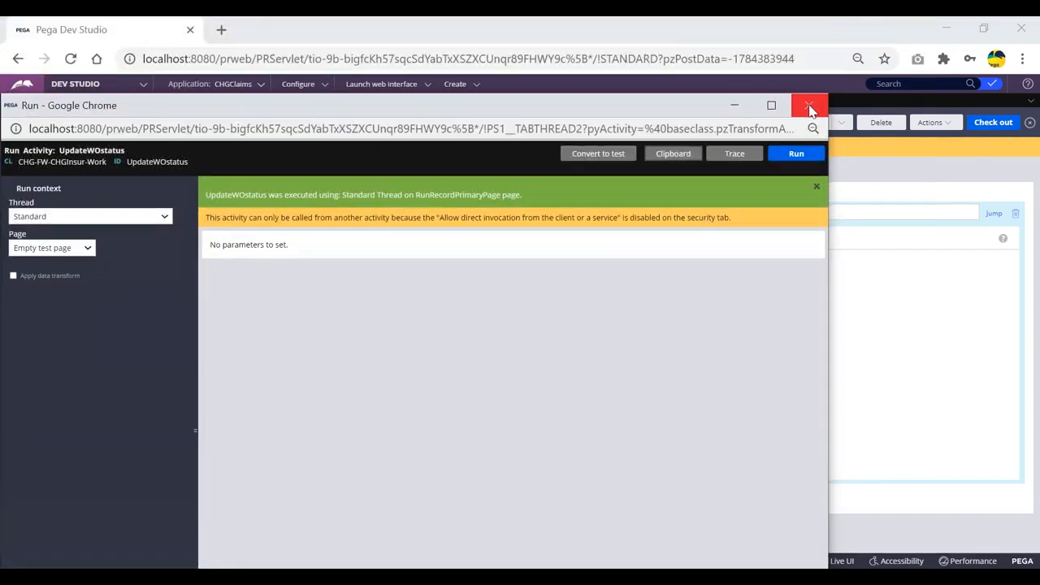
left_click(810, 102)
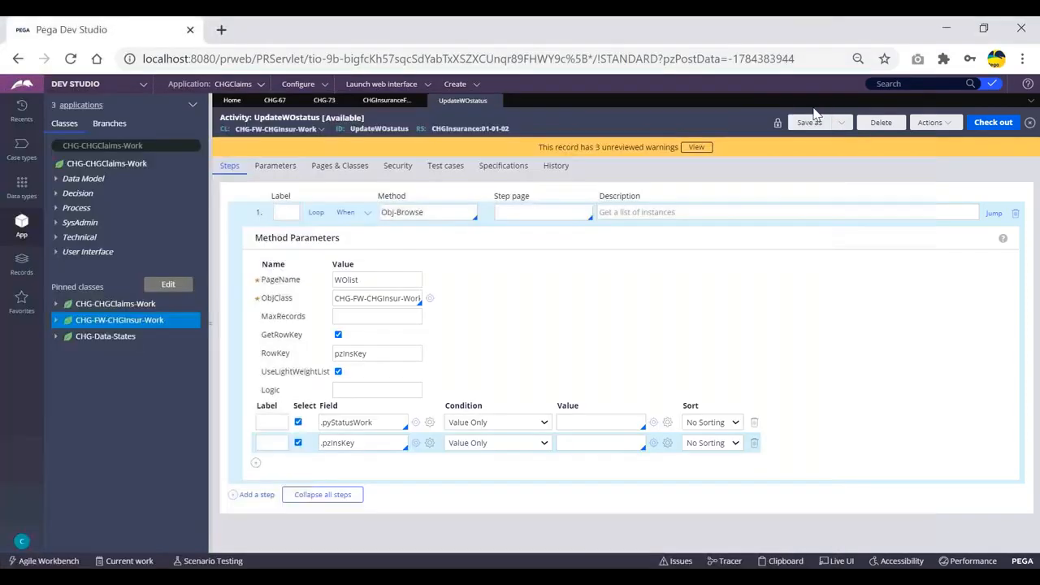
Set the Obj-Browse condition on .pyStatusWork to Is Equal "New", checking out the activity and saving it
left_click(601, 422)
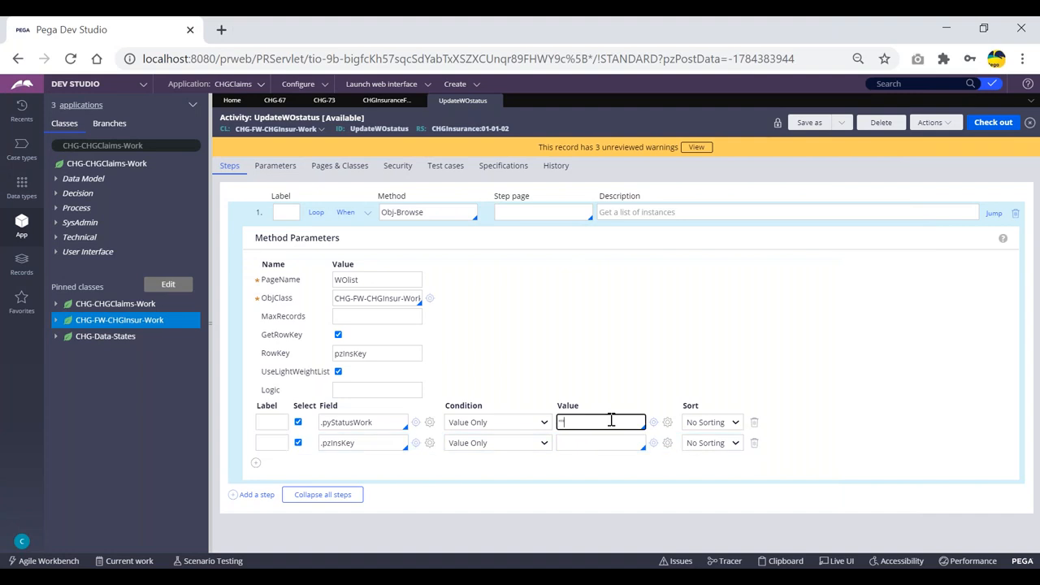
type("\"New\"")
left_click(520, 428)
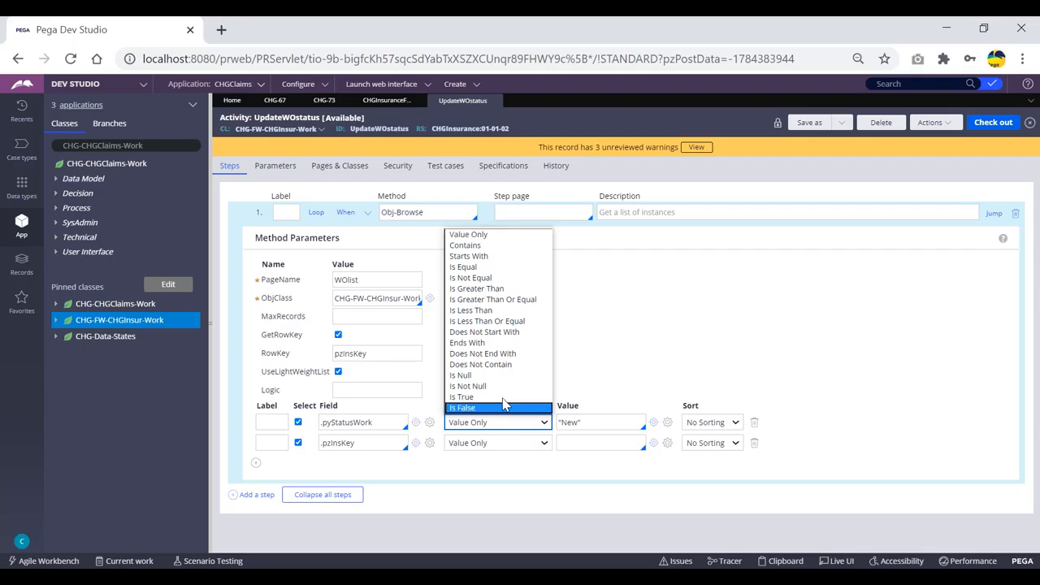
left_click(499, 266)
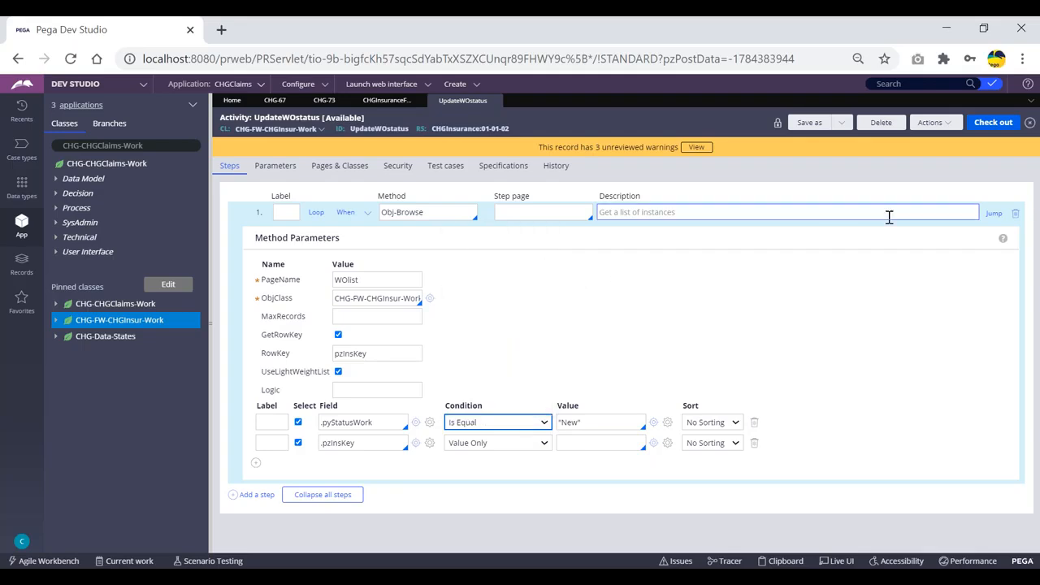
left_click(994, 130)
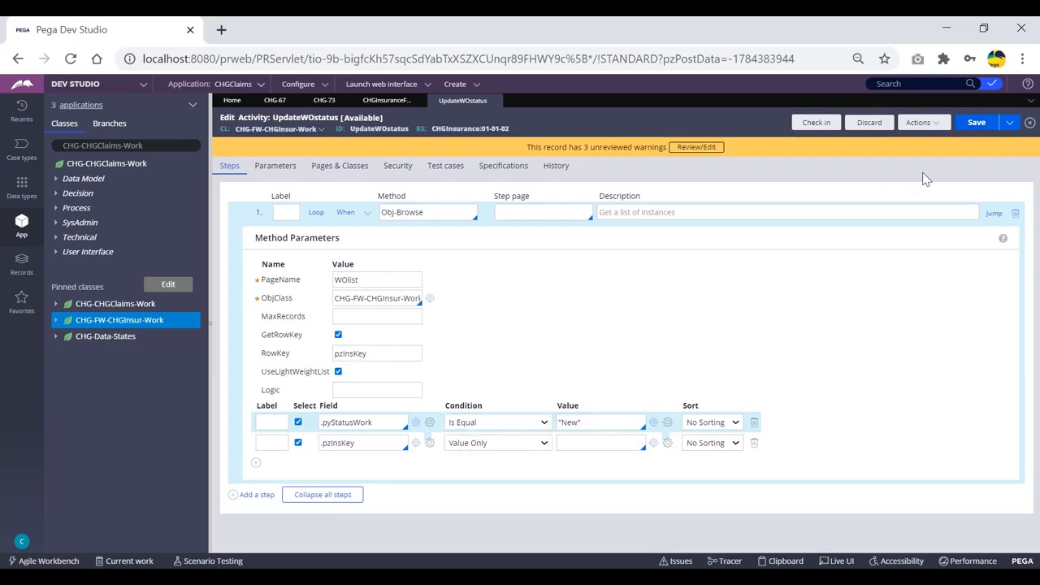
left_click(980, 123)
Run the UpdateWOstatus activity with the status filter on an empty test page and close the result window
left_click(927, 125)
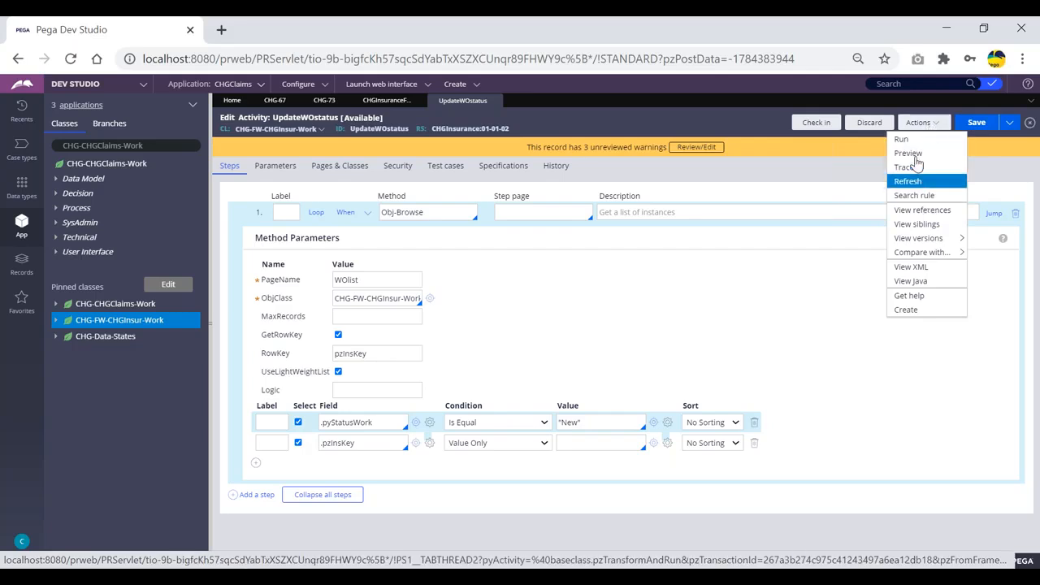
left_click(903, 141)
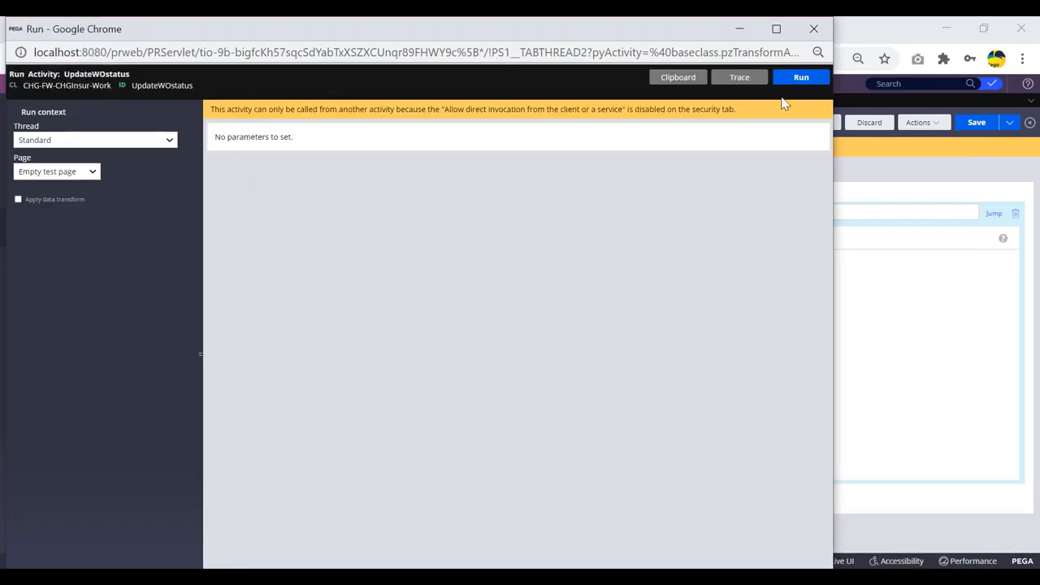
left_click(800, 82)
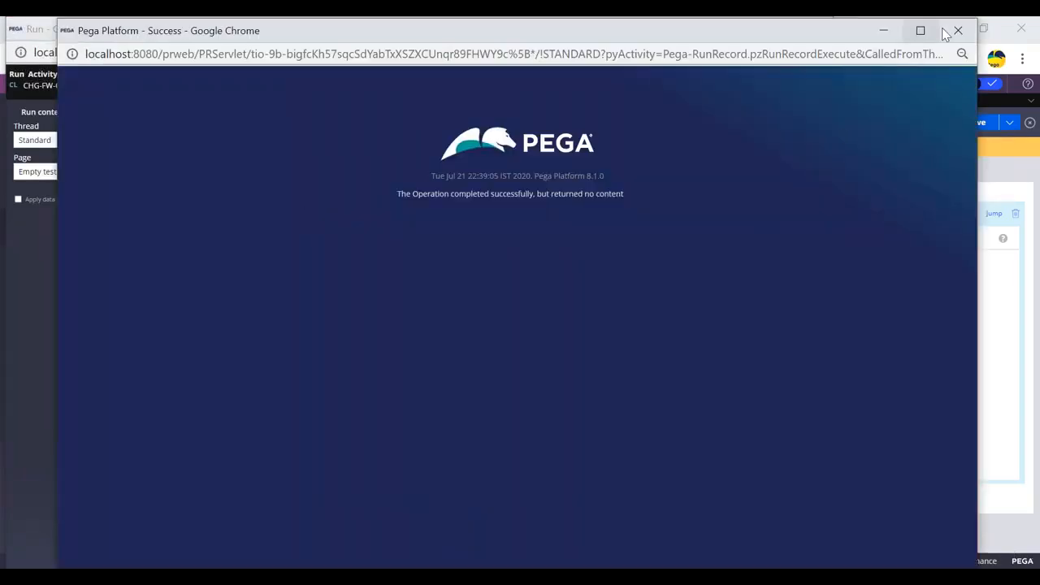
left_click(958, 30)
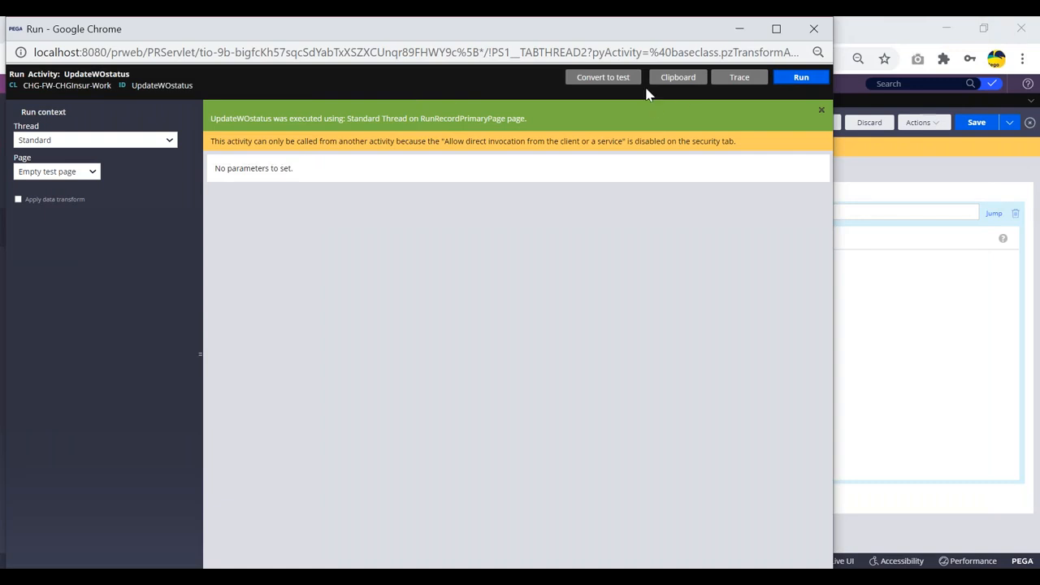
Open the Clipboard for this run, expand the WOlist page and show its properties
left_click(678, 77)
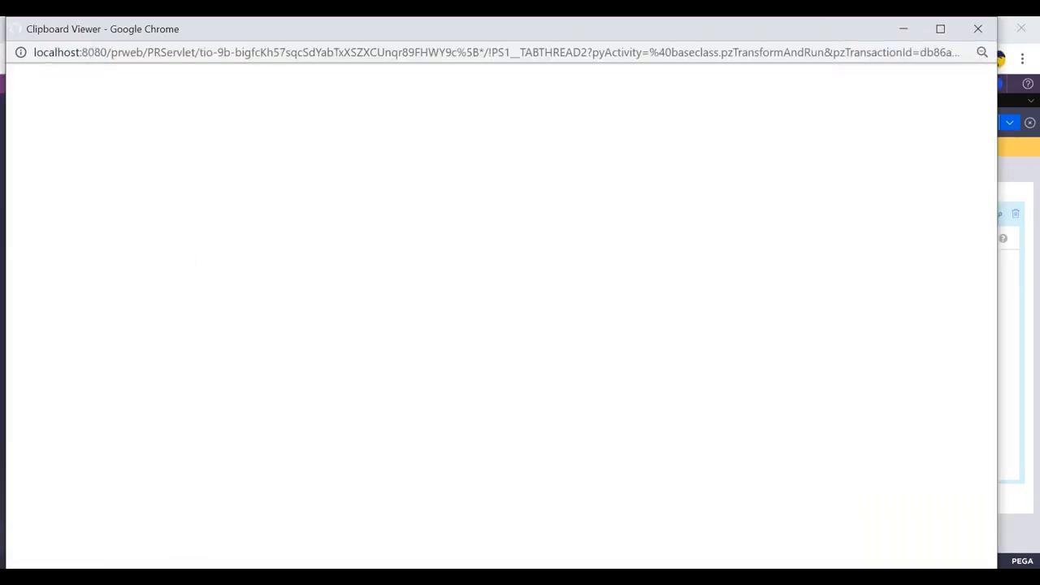
scroll(104, 239, "down", 1)
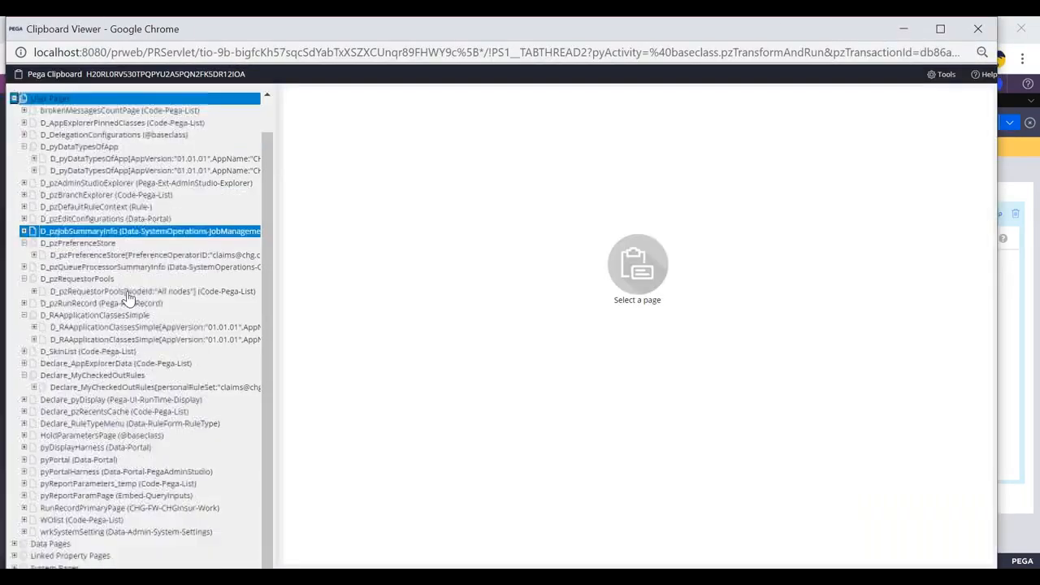
left_click(24, 520)
scroll(49, 520, "down", 1)
left_click(50, 507)
left_click(52, 496)
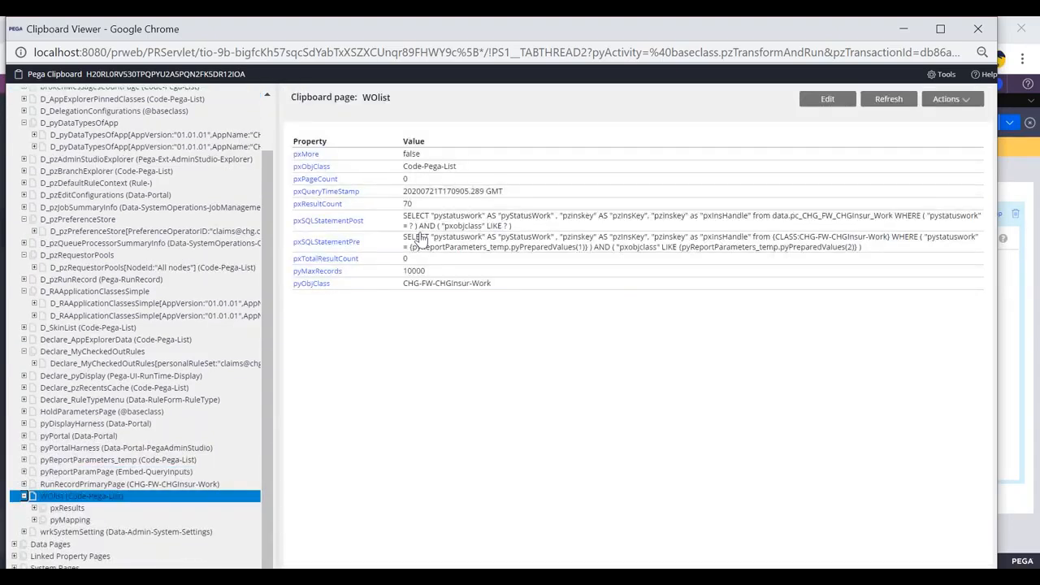
Inspect the status and instance key of pxResults(3) under WOlist and close the Clipboard and run windows
left_click(57, 506)
scroll(57, 508, "down", 3)
left_click(89, 379)
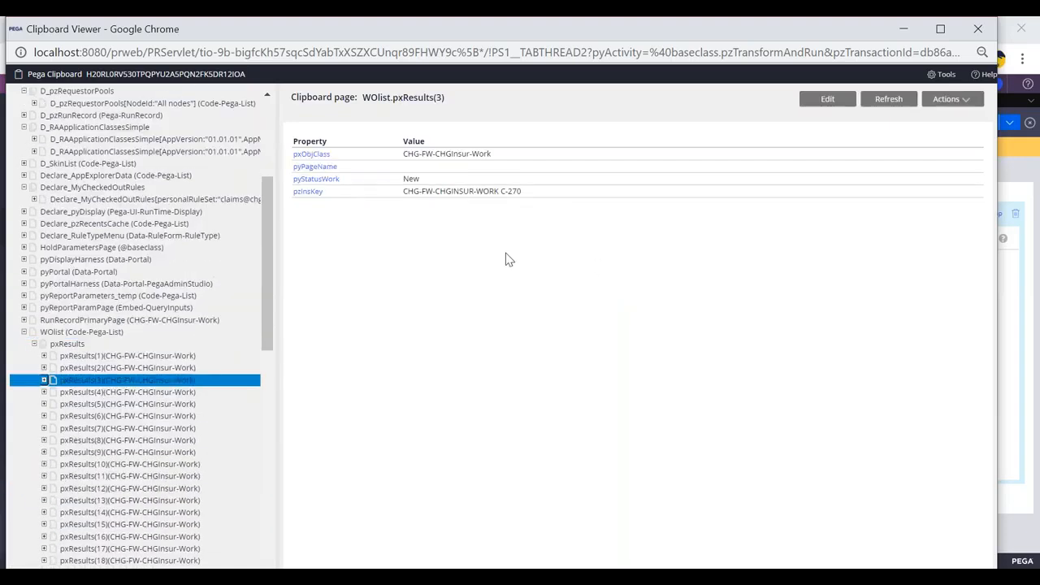
left_click(977, 28)
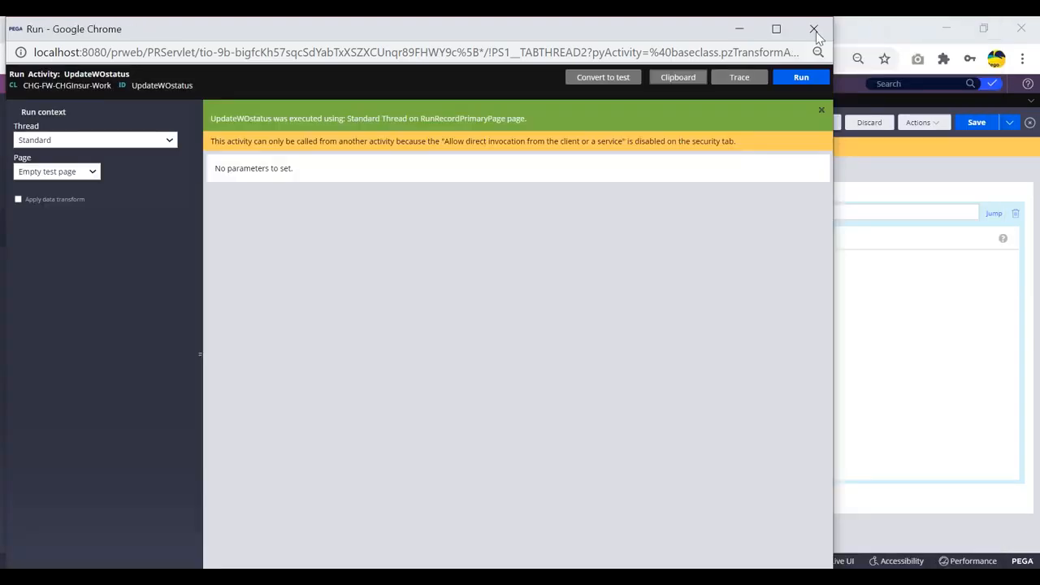
left_click_drag(387, 39, 399, 128)
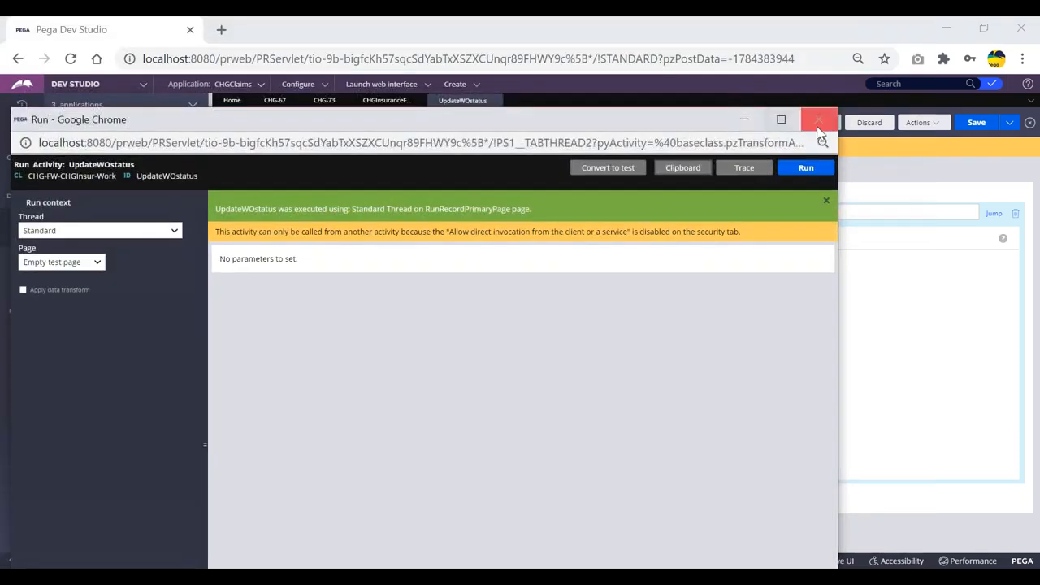
left_click(823, 118)
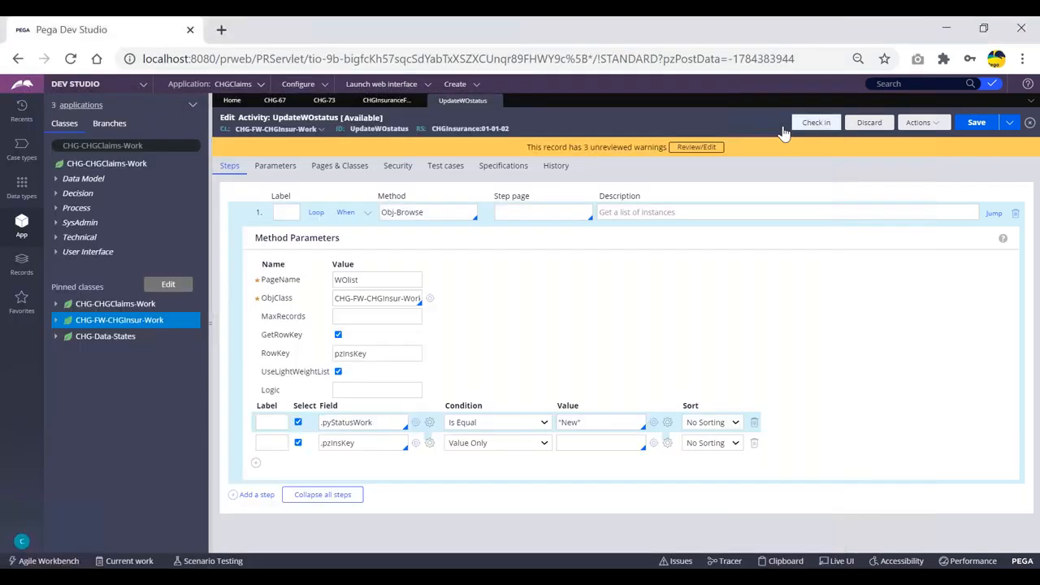
Collapse the Obj-Browse step and review the Notepad outline of Obj-browse and the repeated obj-open, Property-set, Obj-save and commit sequence
left_click(367, 213)
left_click(486, 237)
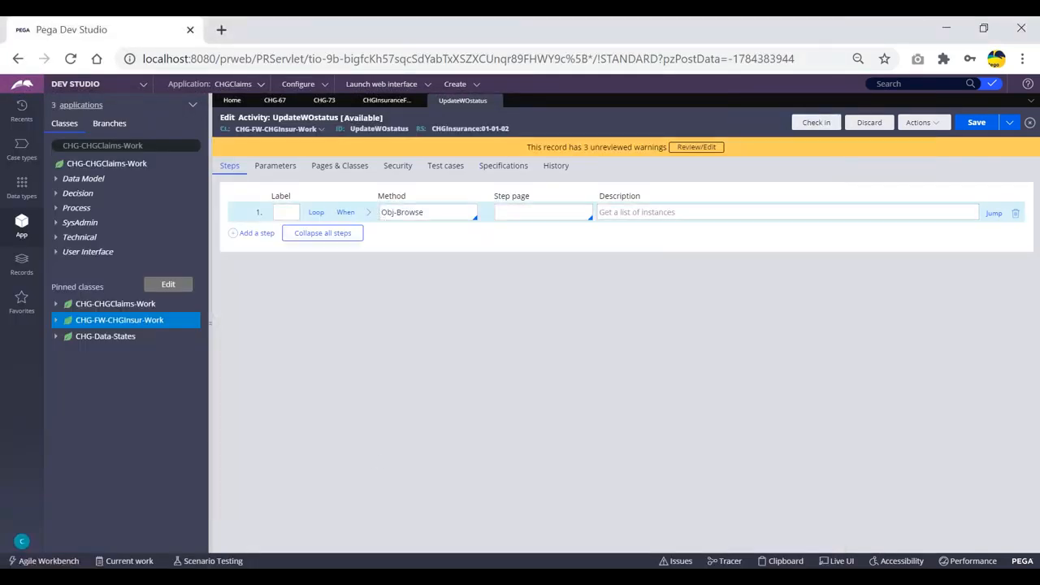
key("alt+Tab")
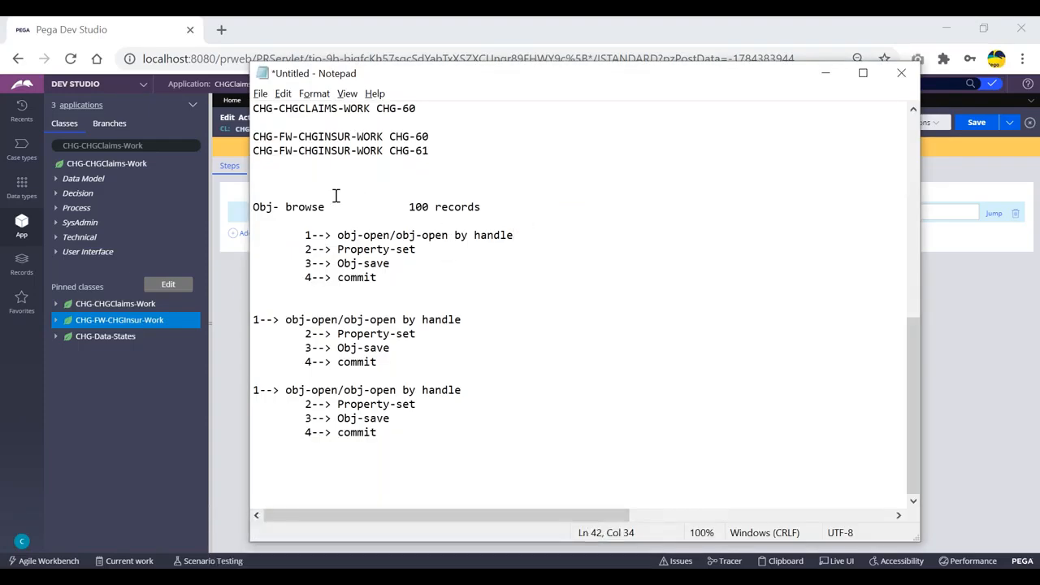
left_click_drag(514, 235, 331, 236)
left_click_drag(415, 249, 331, 249)
left_click_drag(393, 264, 305, 235)
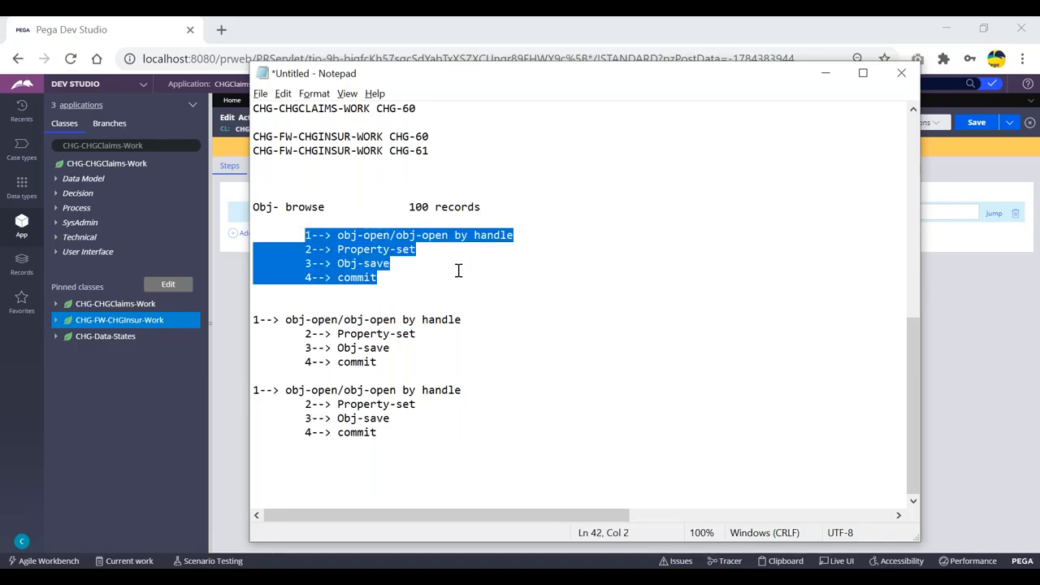
left_click_drag(285, 319, 434, 347)
left_click_drag(292, 389, 377, 432)
left_click_drag(378, 278, 292, 237)
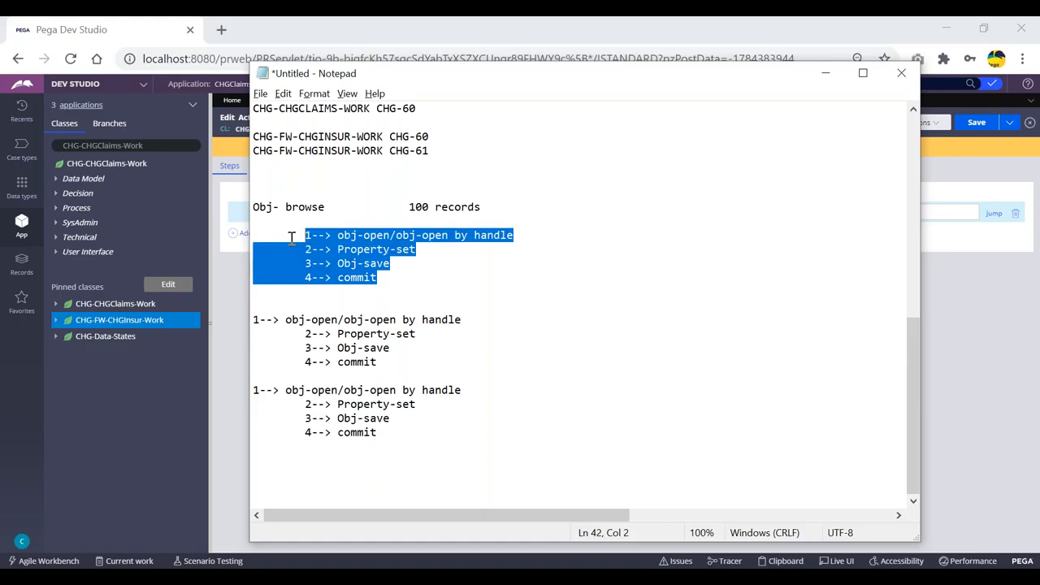
left_click_drag(333, 207, 255, 206)
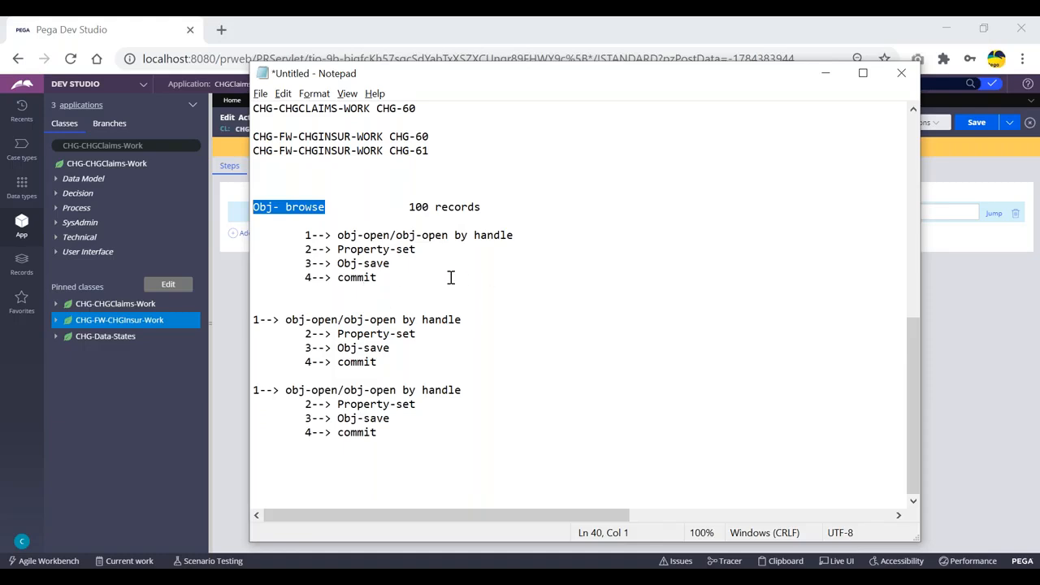
Return to the UpdateWOstatus activity and add a second step that repeats for each embedded page
key("alt+Tab")
left_click(441, 211)
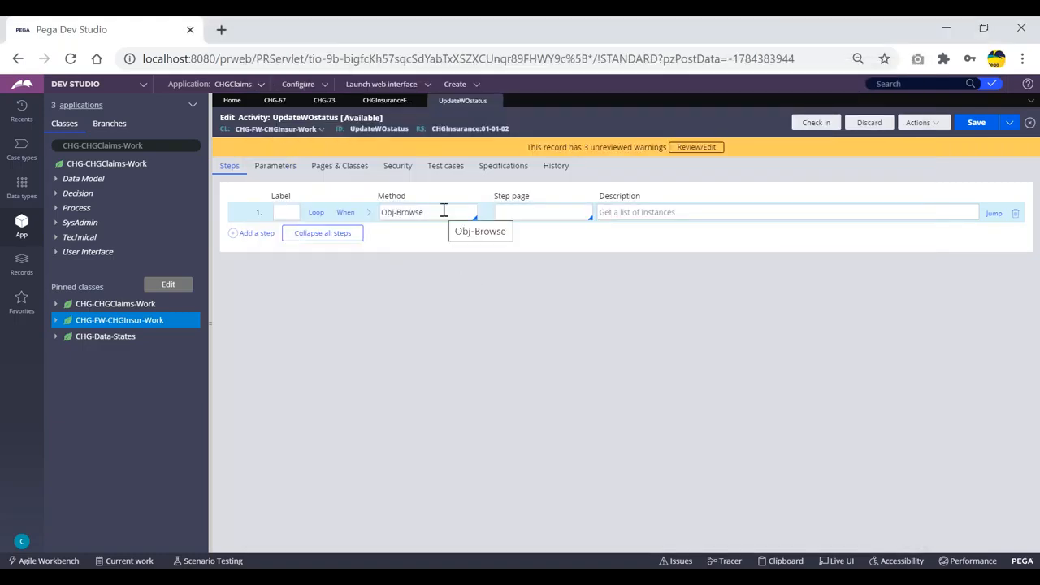
left_click(251, 233)
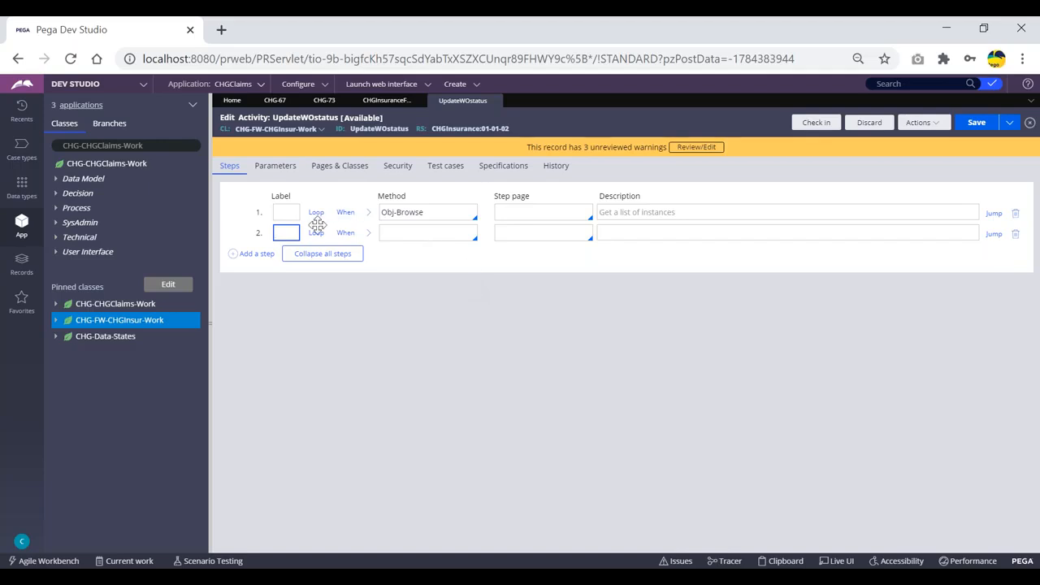
left_click(316, 233)
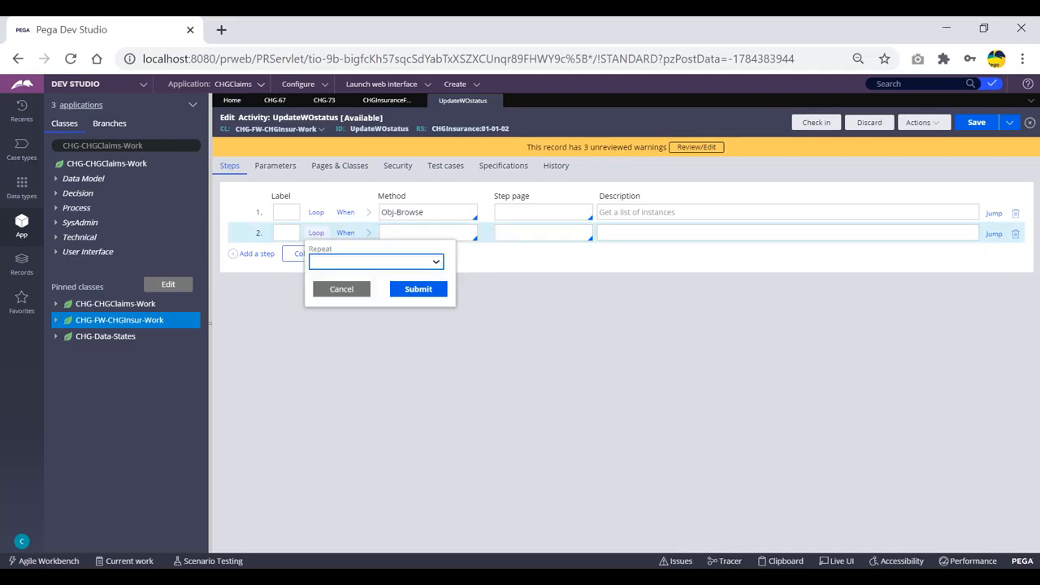
left_click(424, 262)
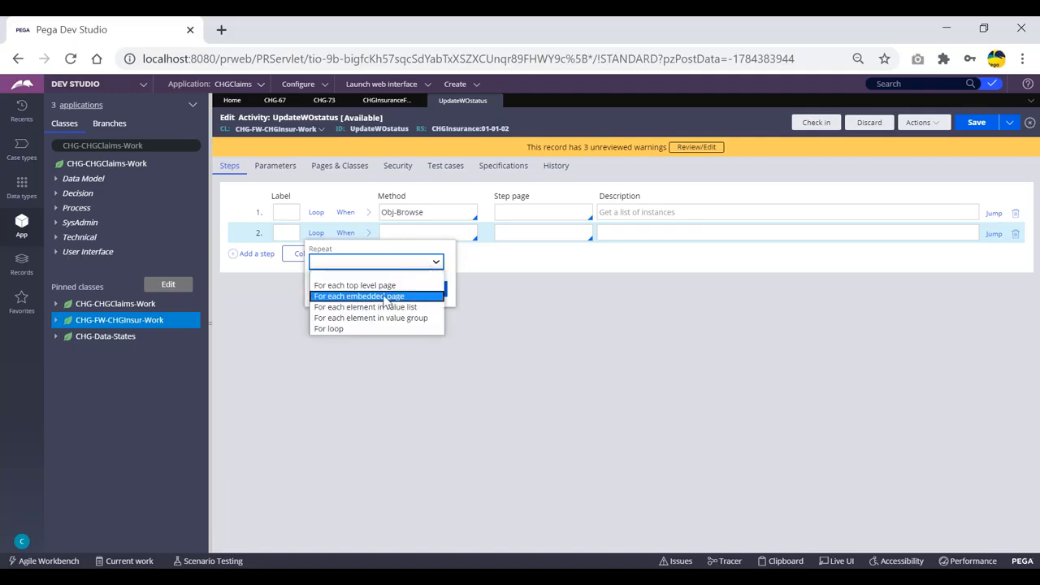
left_click(384, 296)
Restrict the second step's loop to the class CHG-FW-CHGInsur-Work, submit it and recheck the loop settings
left_click(377, 330)
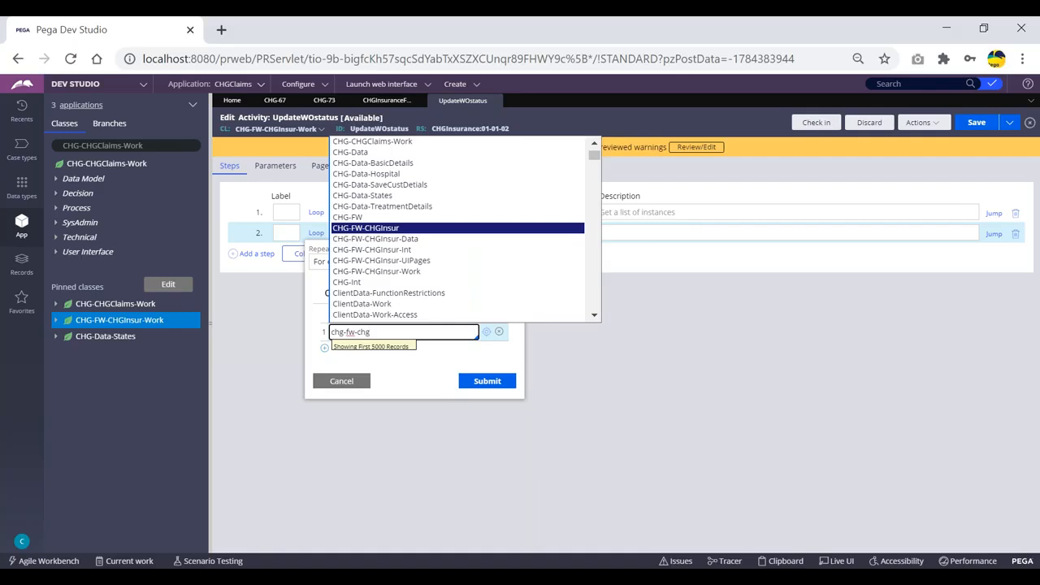
key("Down")
key("Down")
key("Down")
key("Down")
key("Return")
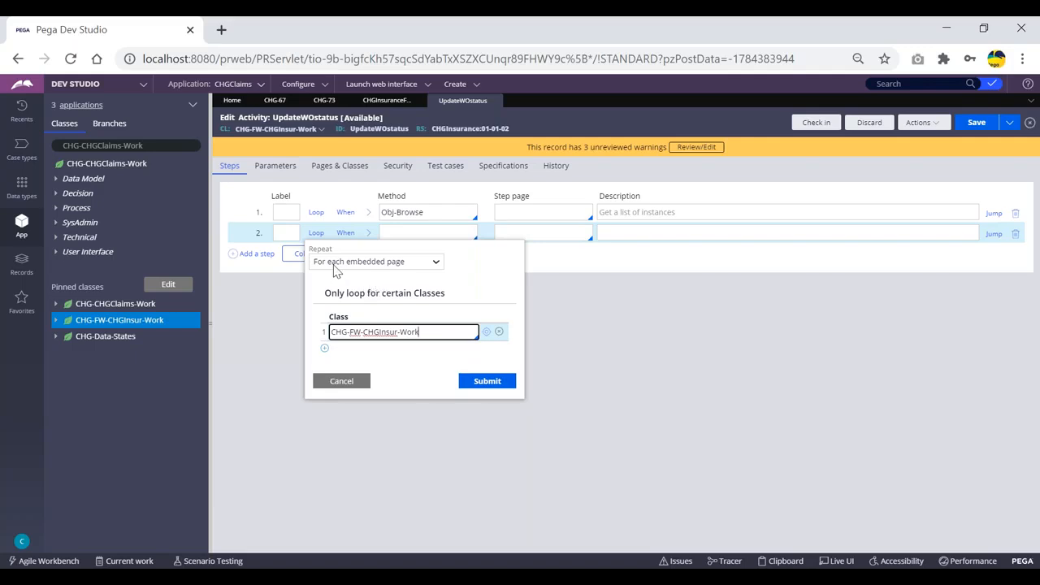
left_click(487, 381)
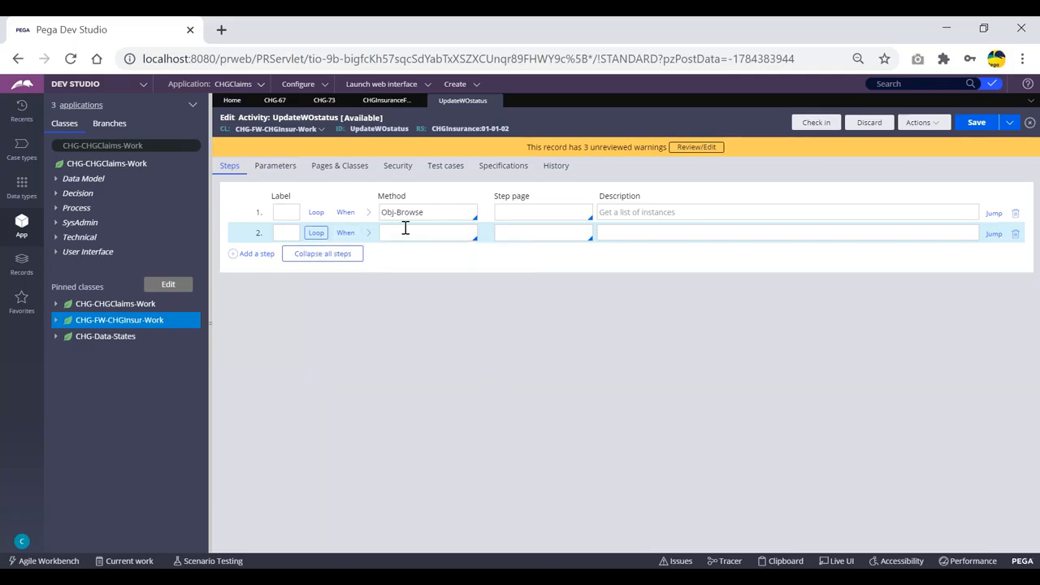
left_click(316, 234)
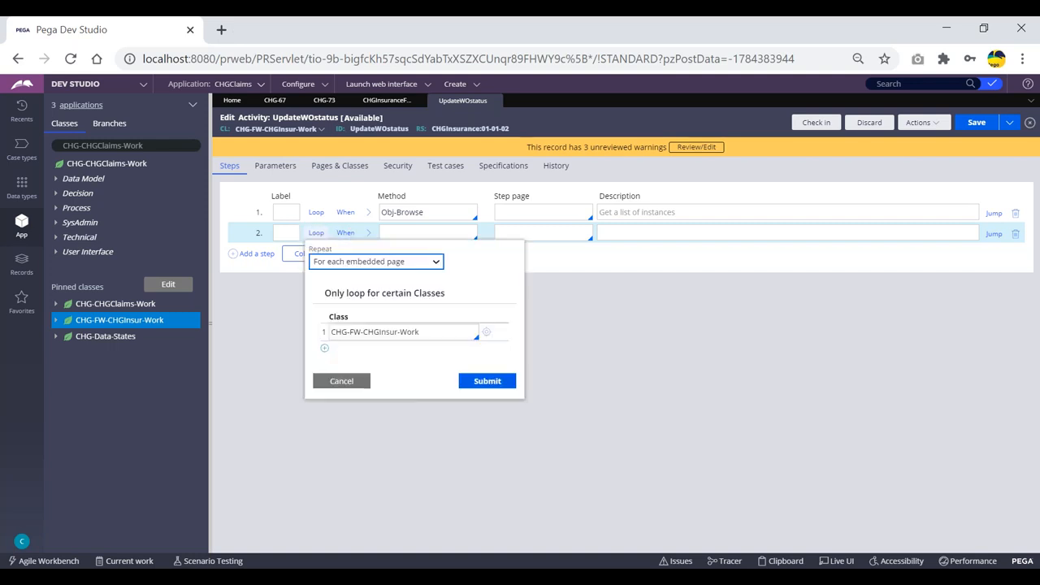
left_click(505, 376)
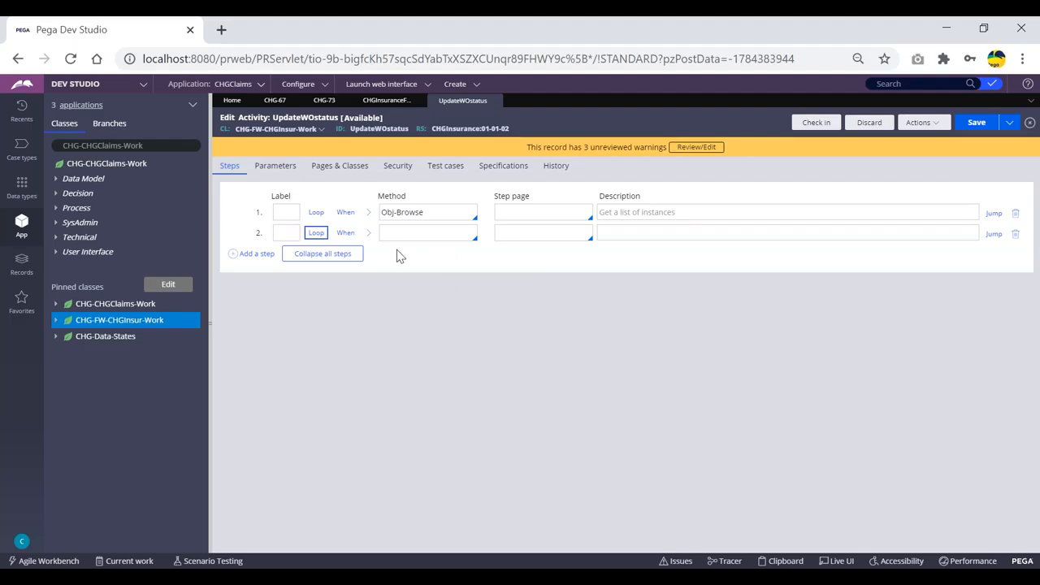
Copy the page name WOlist from the Obj-Browse step's method parameters
left_click(527, 231)
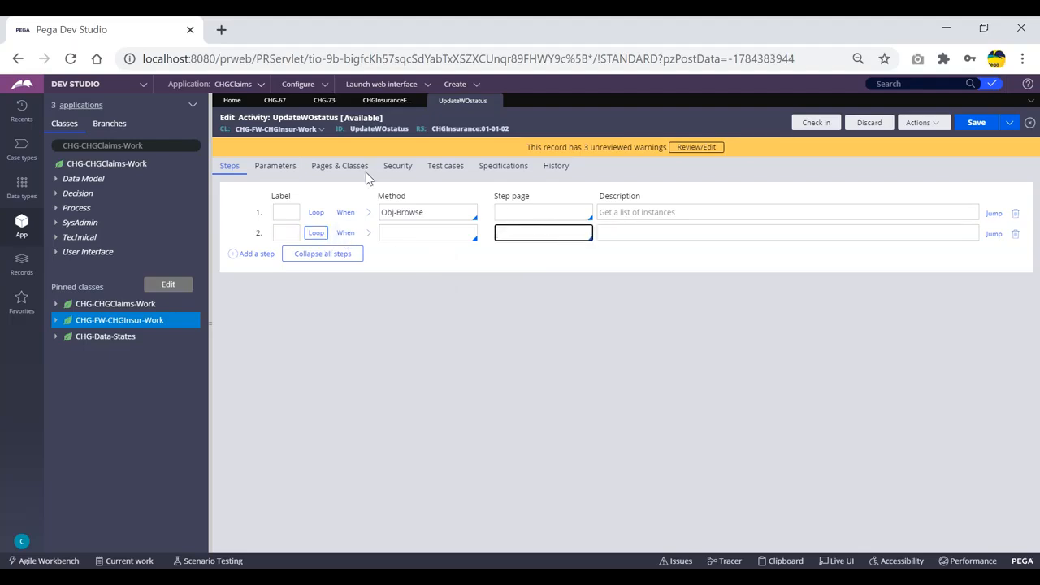
left_click(340, 167)
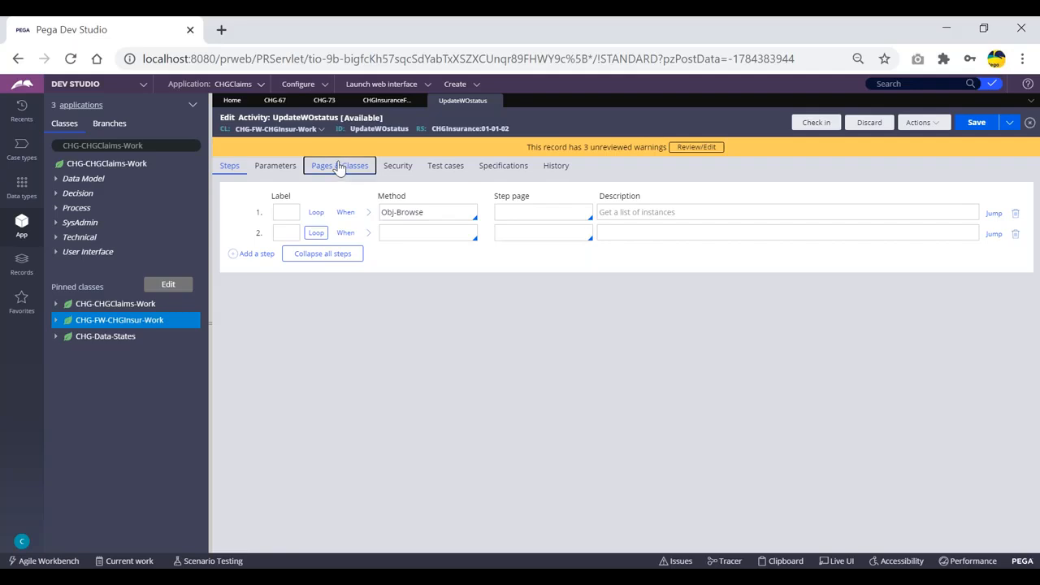
left_click(233, 165)
left_click(367, 213)
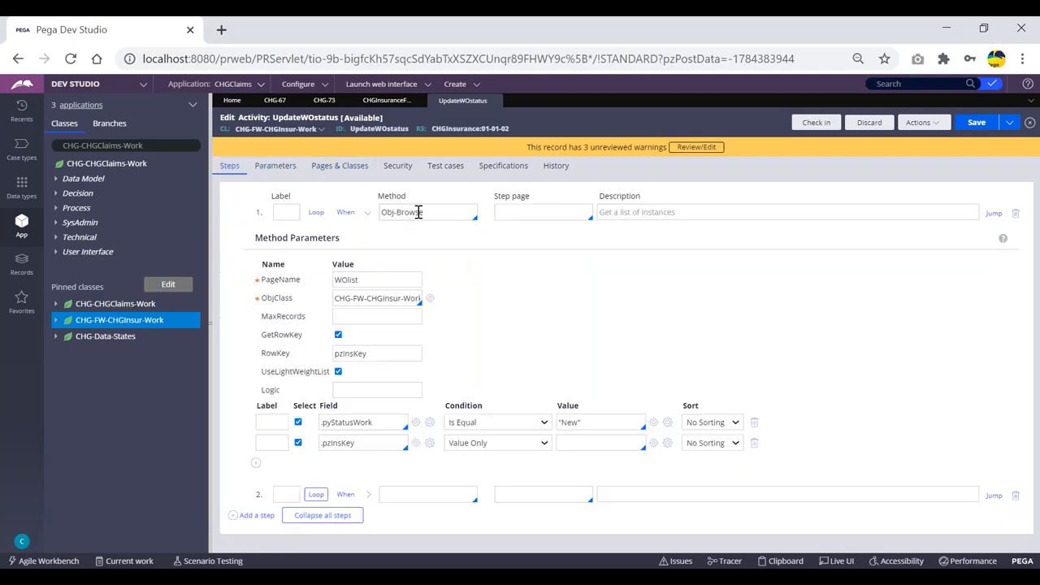
left_click(369, 281)
double_click(370, 282)
key("ctrl+c")
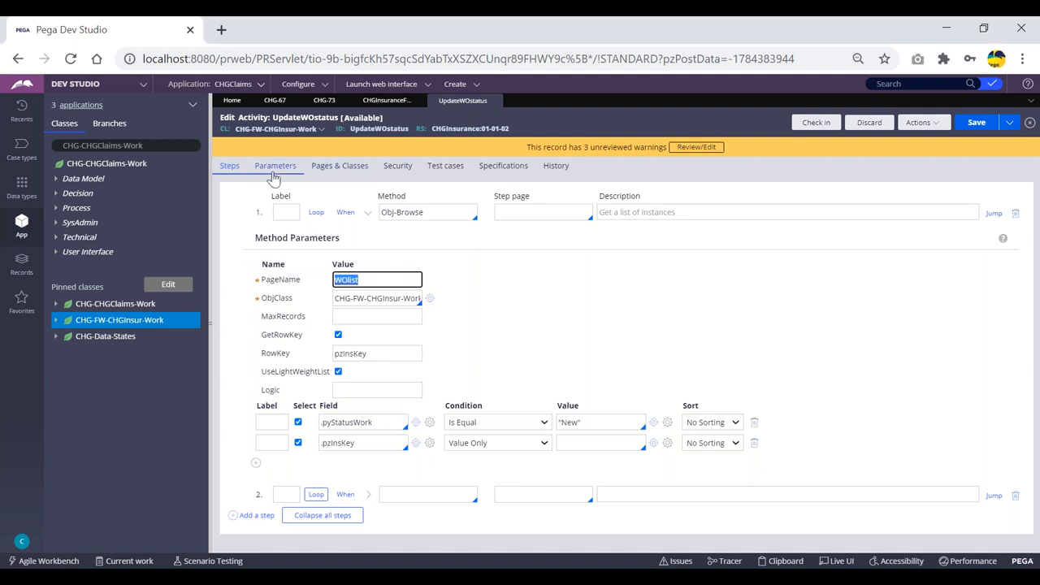
Collapse the Obj-Browse step and set the second step's step page to WOlist.pxResults
left_click(367, 212)
left_click(520, 234)
key("ctrl+v")
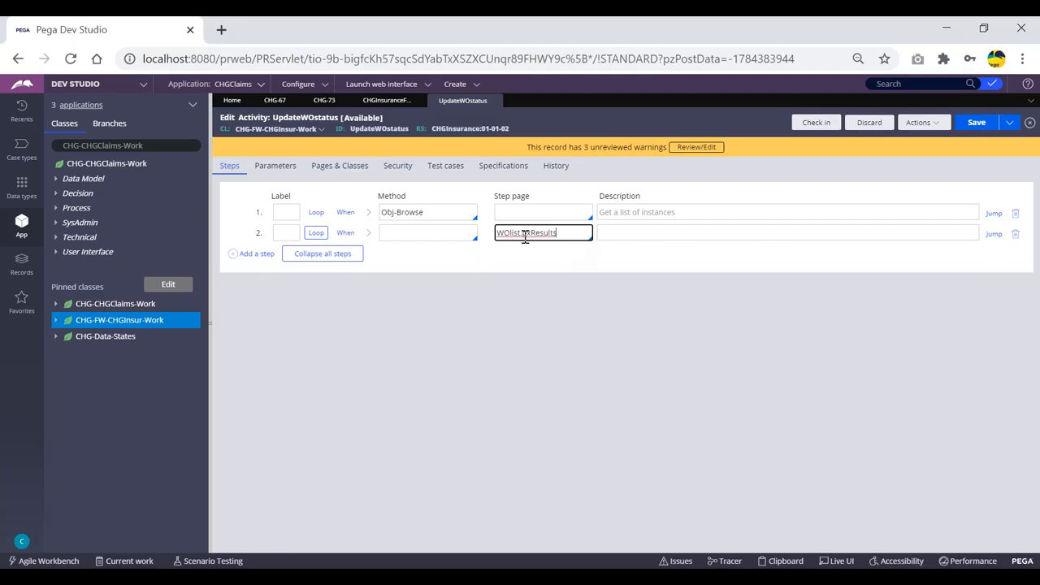
left_click_drag(572, 234, 500, 234)
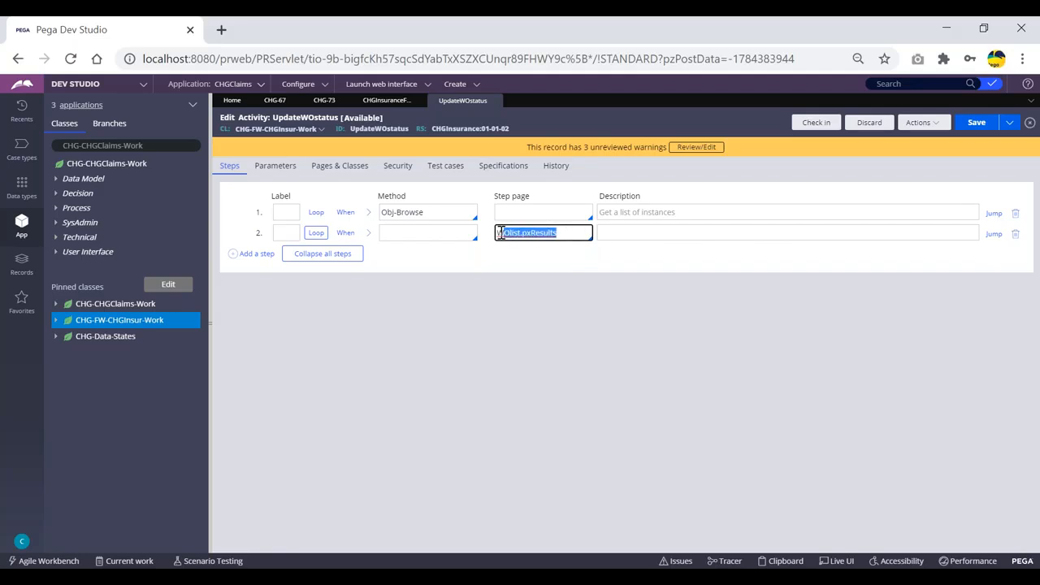
left_click(568, 233)
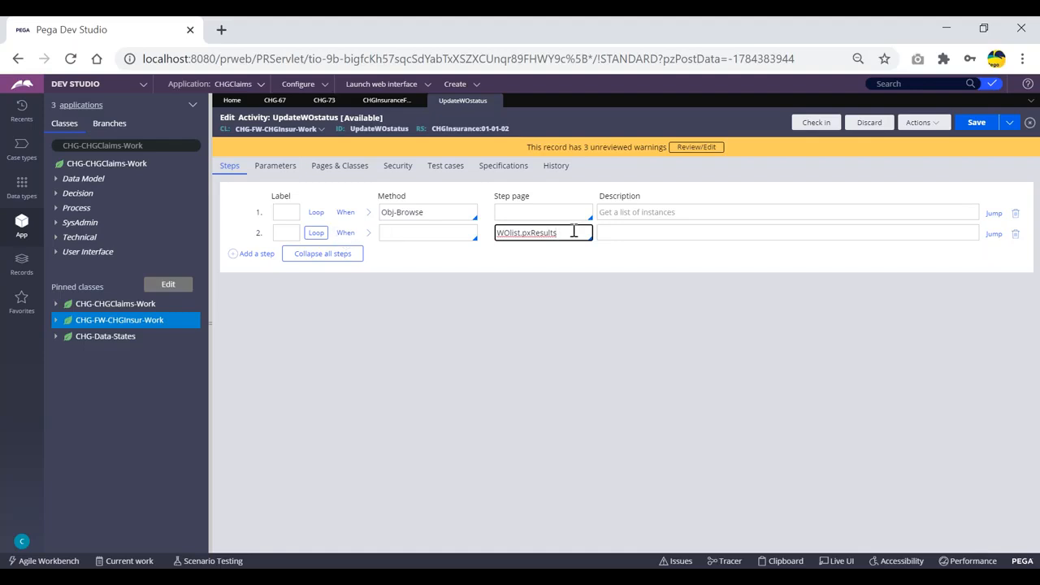
left_click_drag(566, 232, 495, 230)
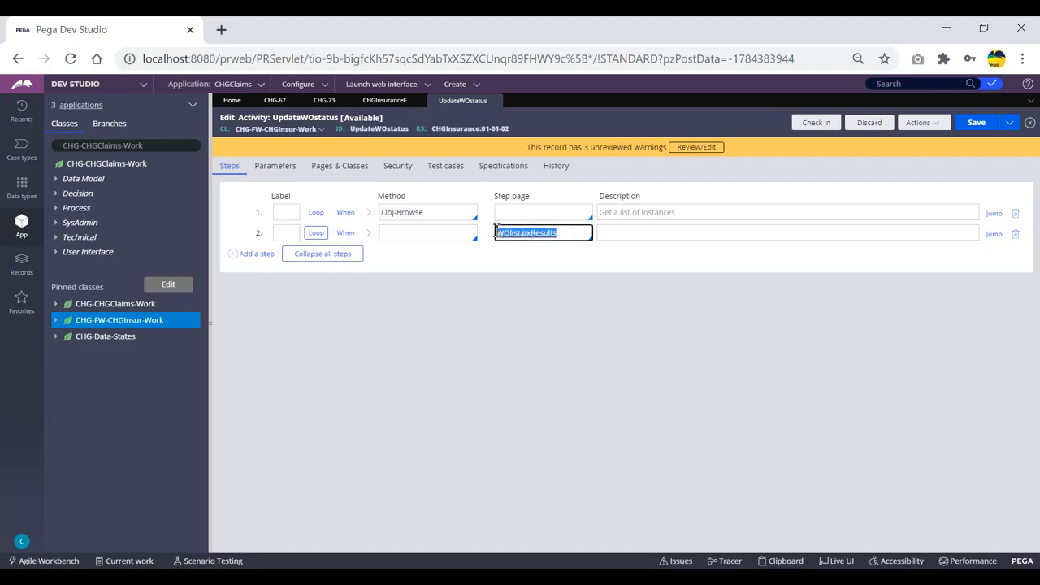
left_click(566, 232)
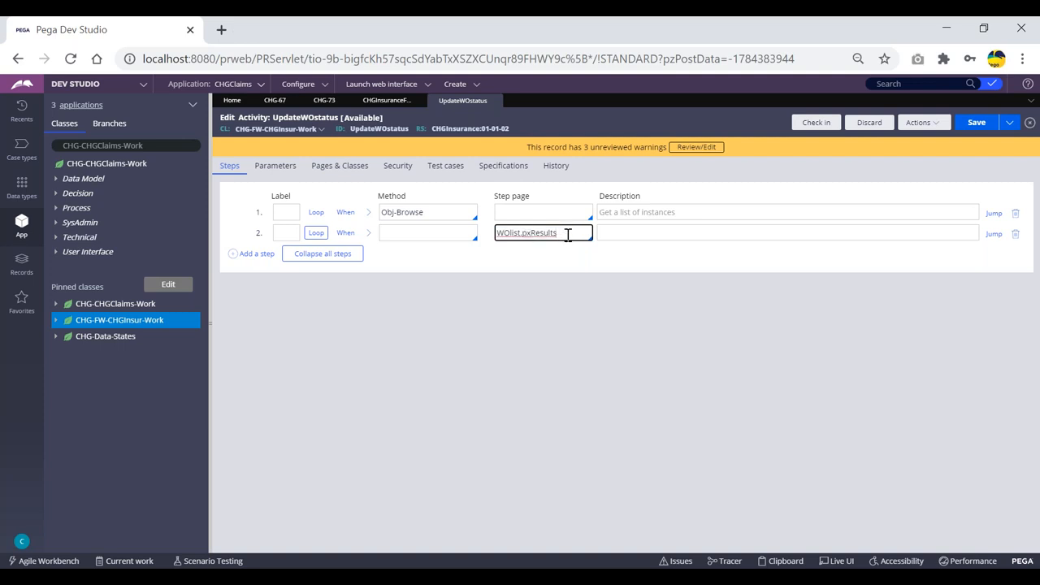
Copy the second step's step page and enter WOlist.pxResults as a page name in the activity's page and class definitions
double_click(567, 233)
key("ctrl+c")
left_click(348, 167)
left_click(337, 209)
key("ctrl+v")
left_click(546, 211)
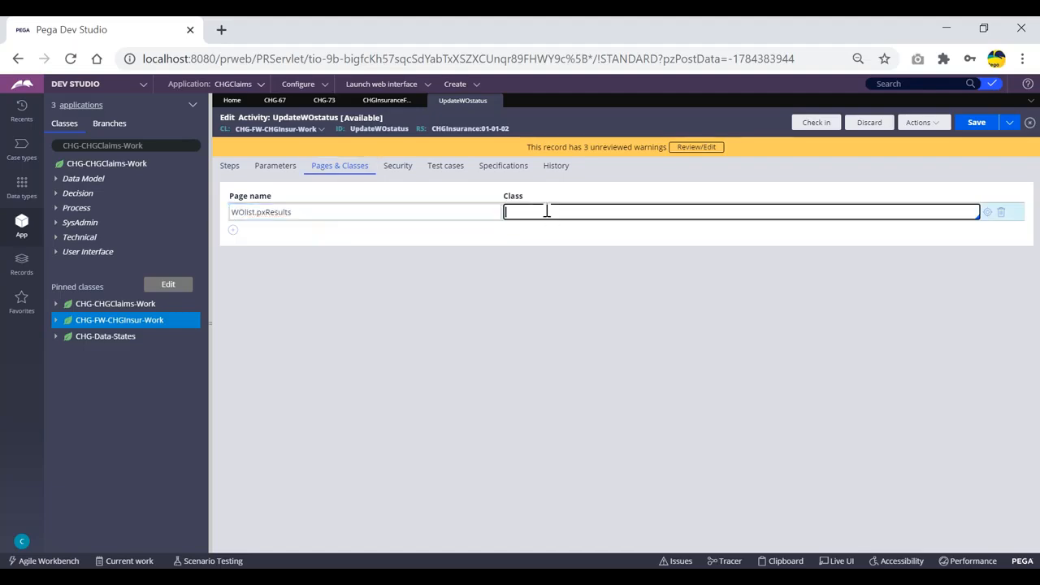
type("Cgh-fw-")
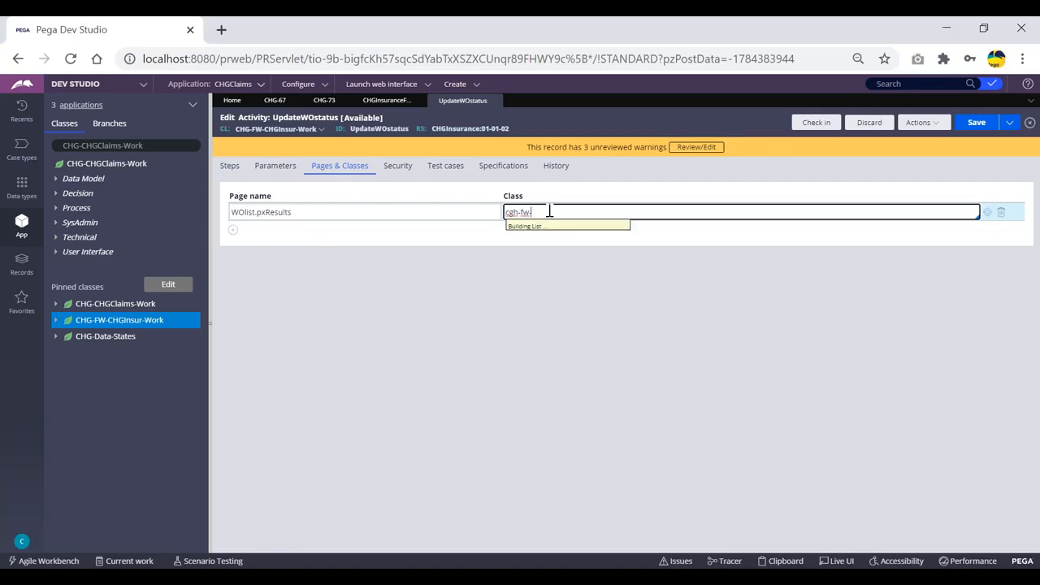
type("chg")
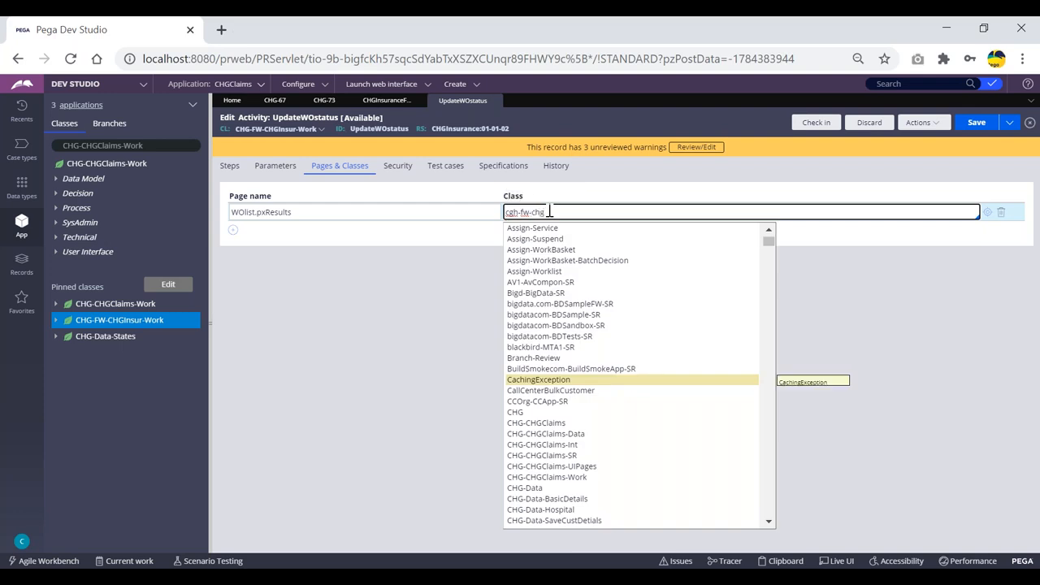
key("Down")
key("Down")
key("Down")
key("Down")
key("Down")
key("Down")
key("Down")
key("Down")
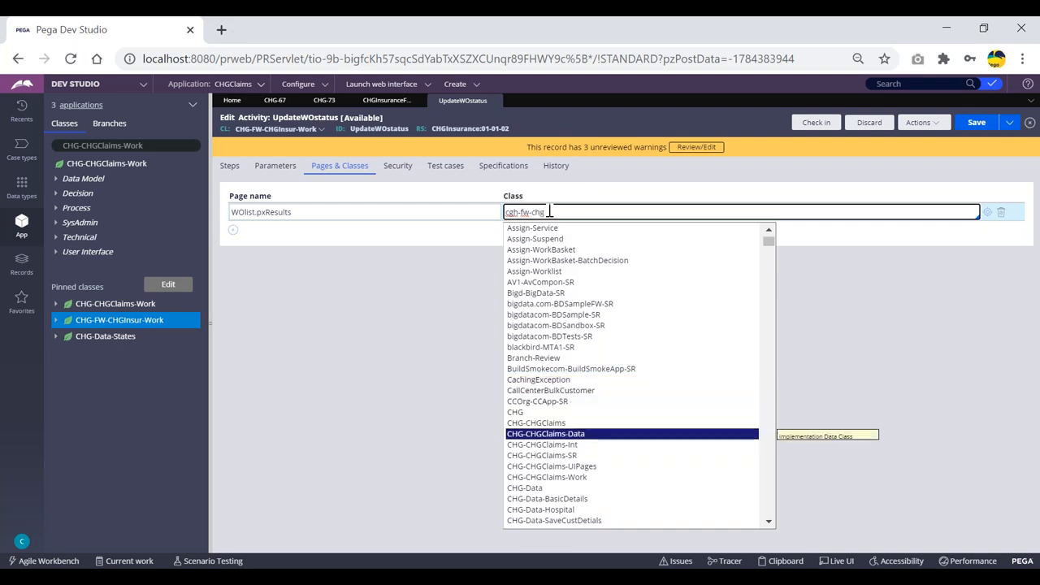
key("Down")
key("Down")
key("Down")
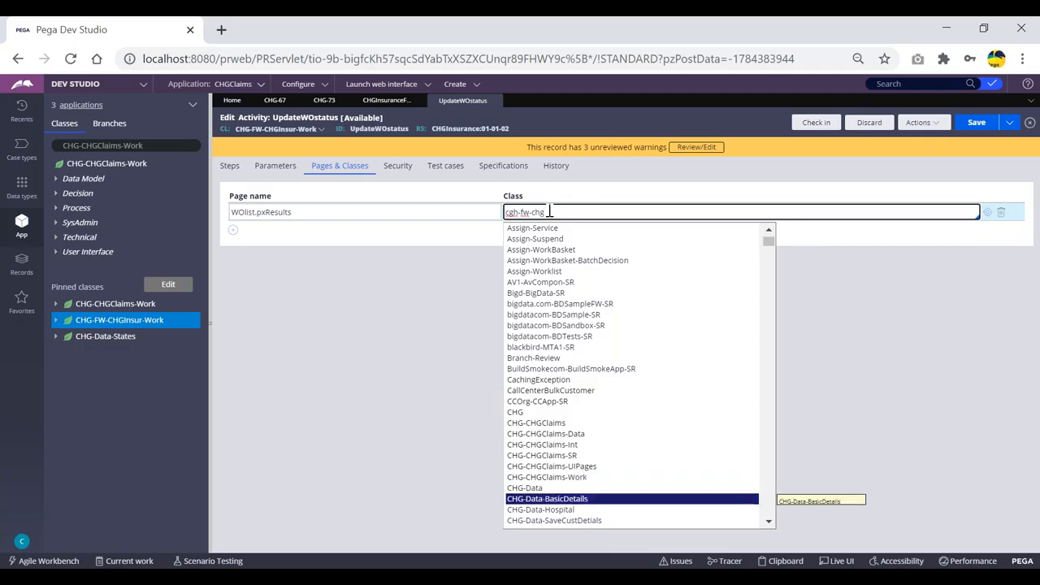
key("Up")
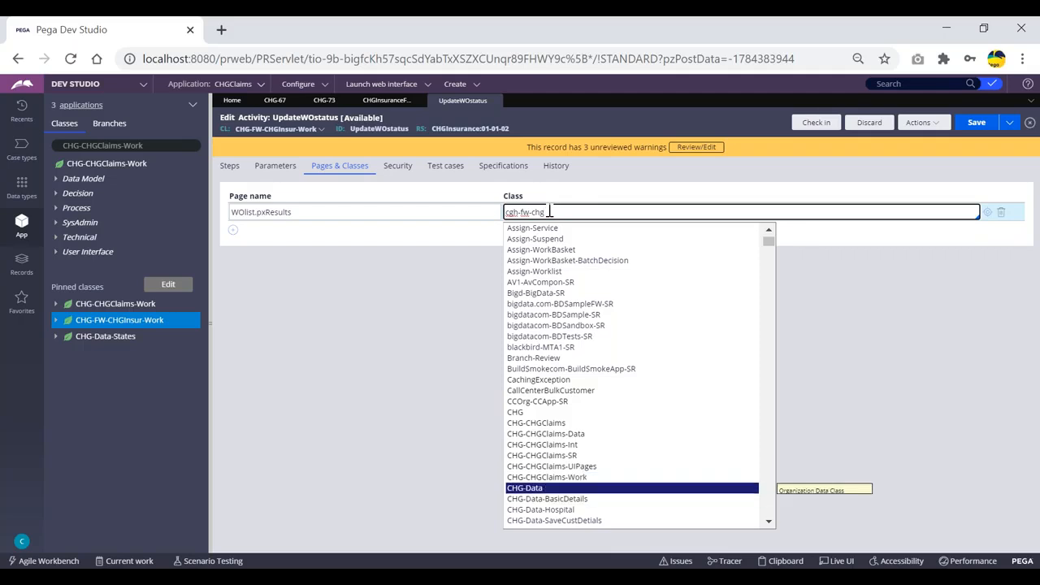
Assign the class CHG-FW-CHGInsur-Work to the WOlist.pxResults page and return to the activity steps
type("c")
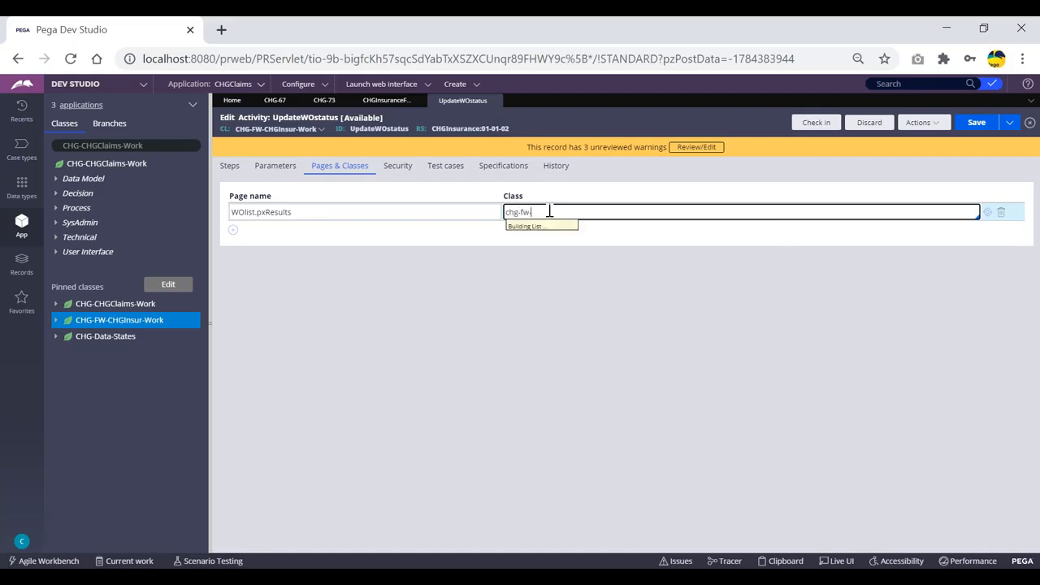
key("Down")
key("Down")
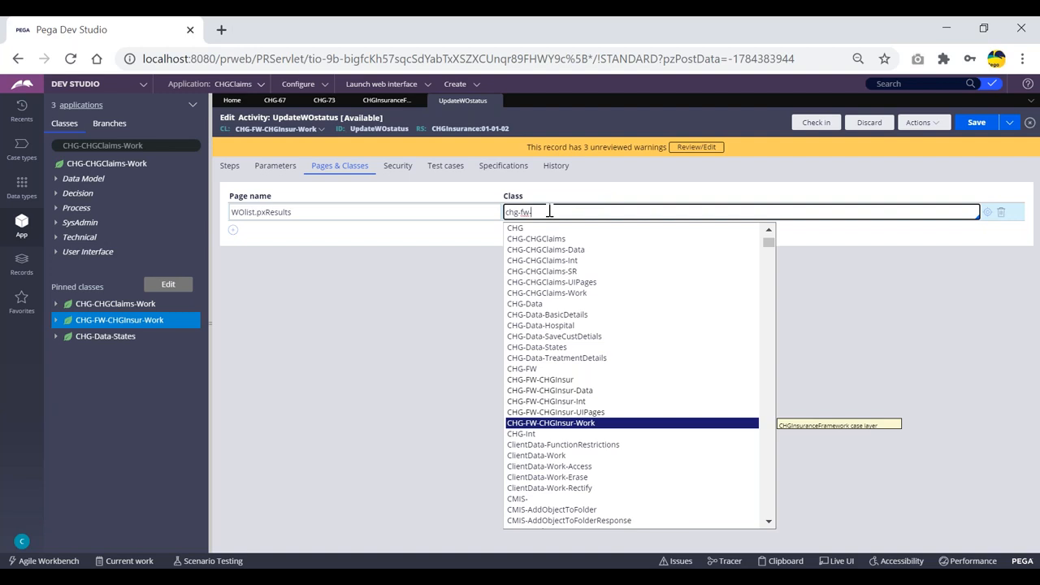
key("Return")
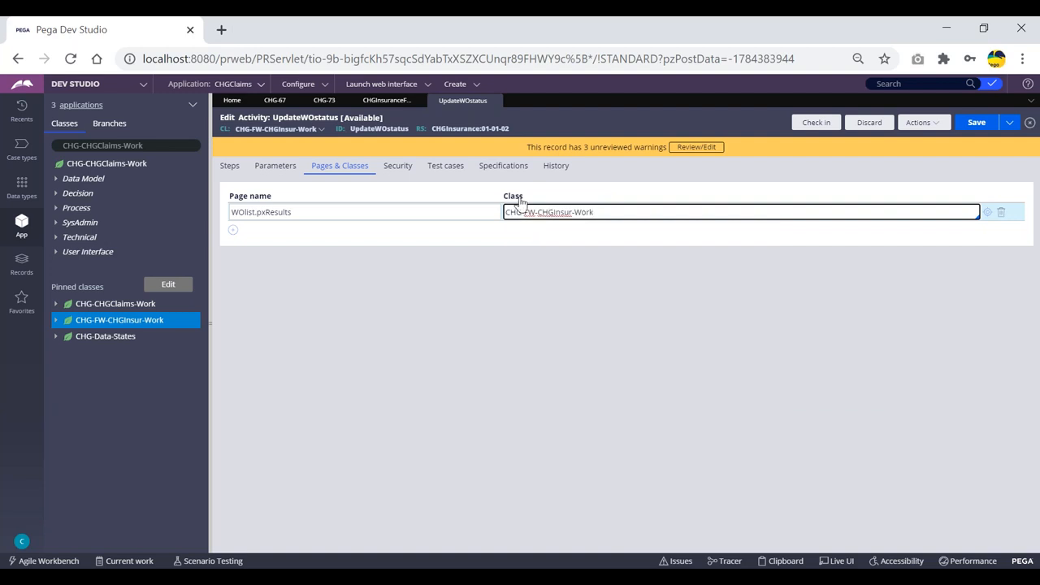
left_click(272, 212)
left_click(319, 233)
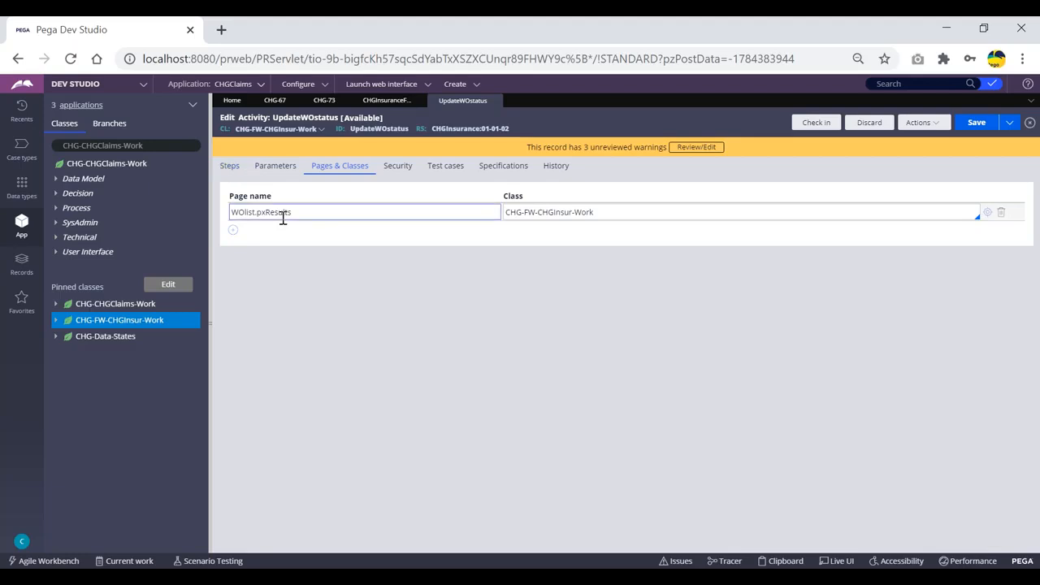
left_click_drag(301, 213, 230, 213)
left_click(229, 164)
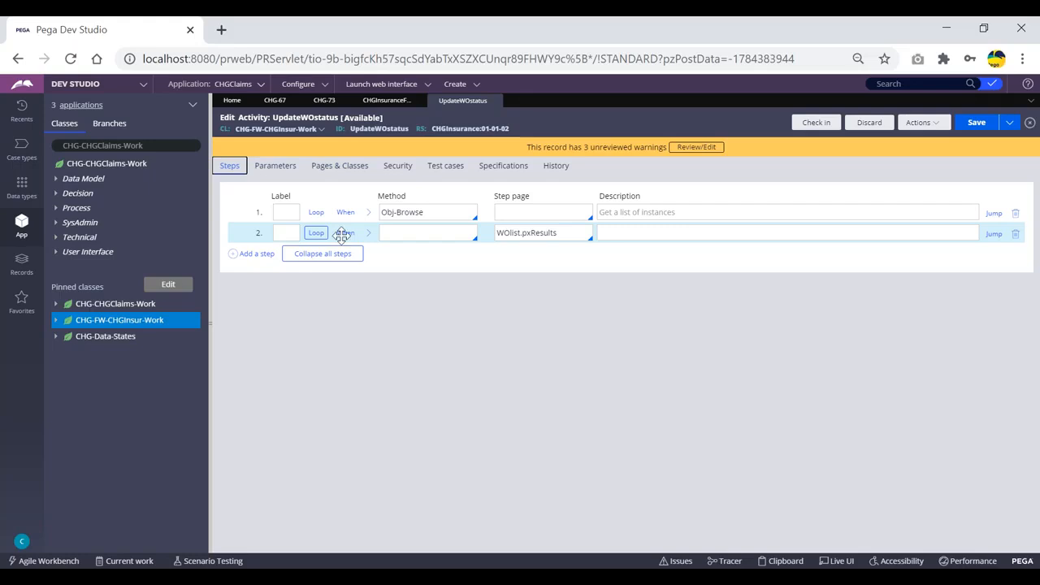
Clear the second step's step page and re-enter WOlist.pxResults
left_click(580, 233)
left_click_drag(580, 233, 463, 230)
key("Tab")
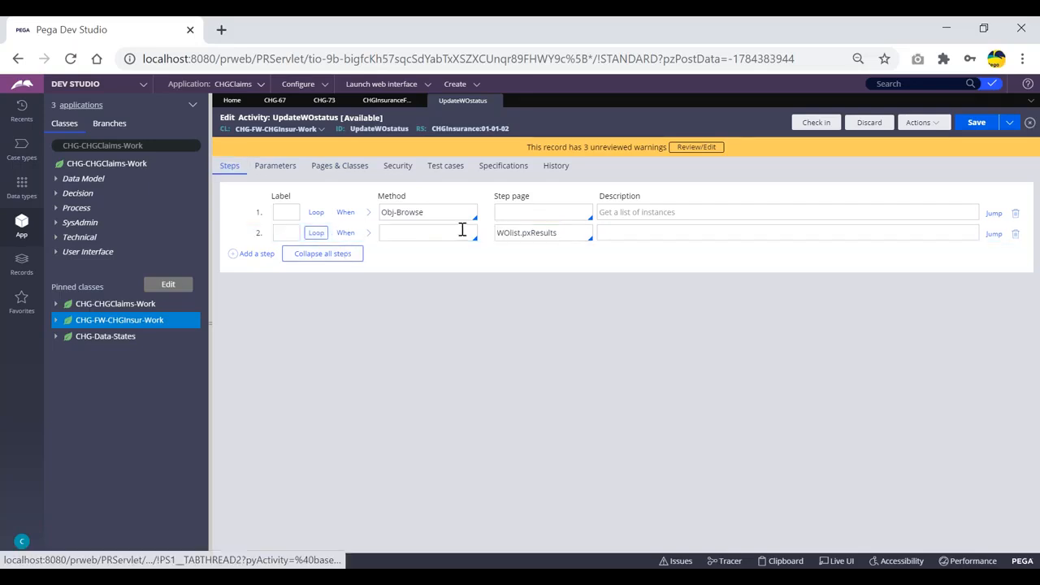
double_click(575, 232)
key("BackSpace")
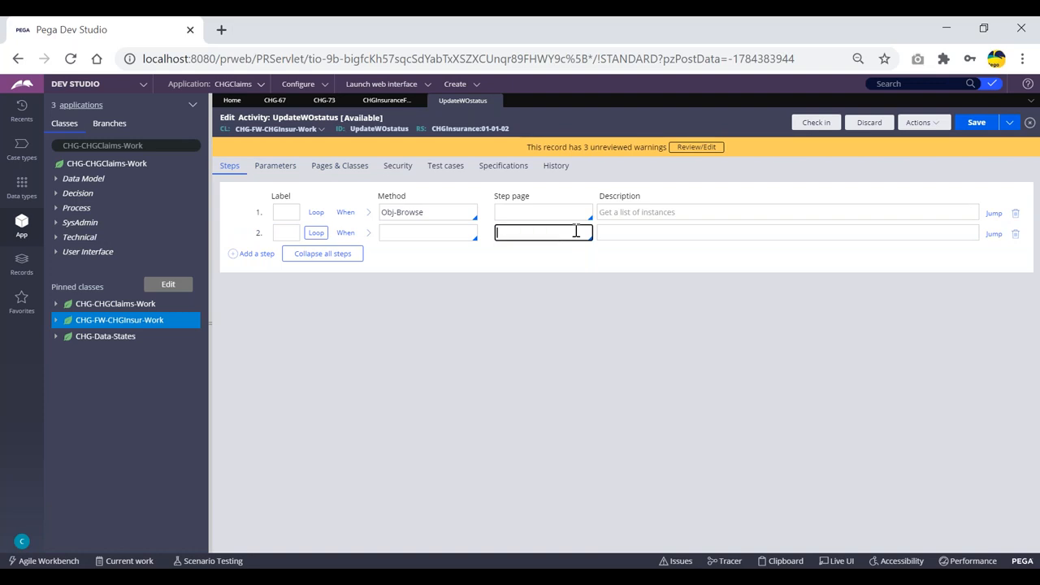
key("Return")
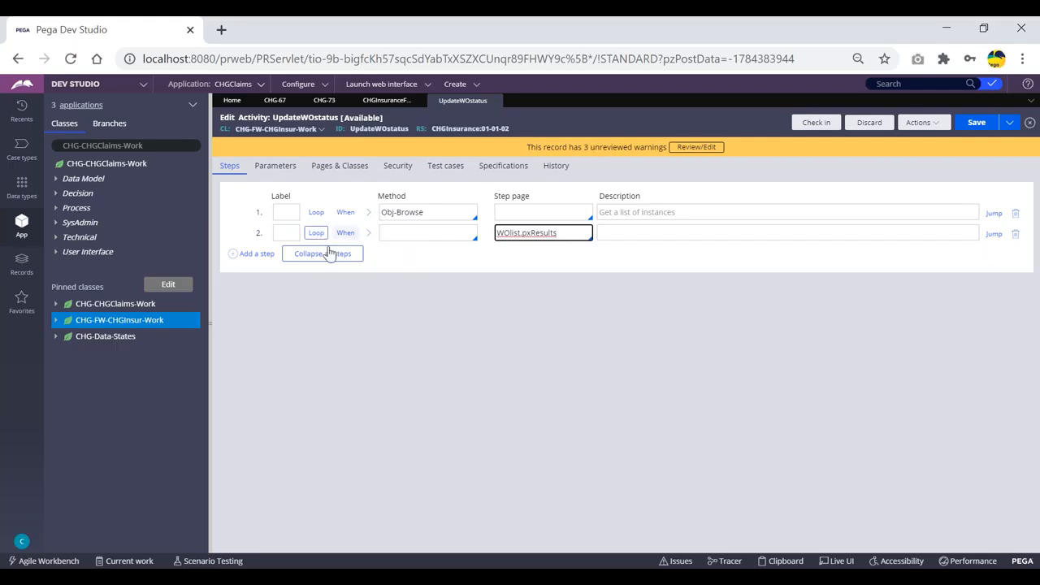
Check the Notepad outline and add a child step under the looping second step
key("alt+Tab")
left_click_drag(388, 278, 333, 234)
key("alt+Tab")
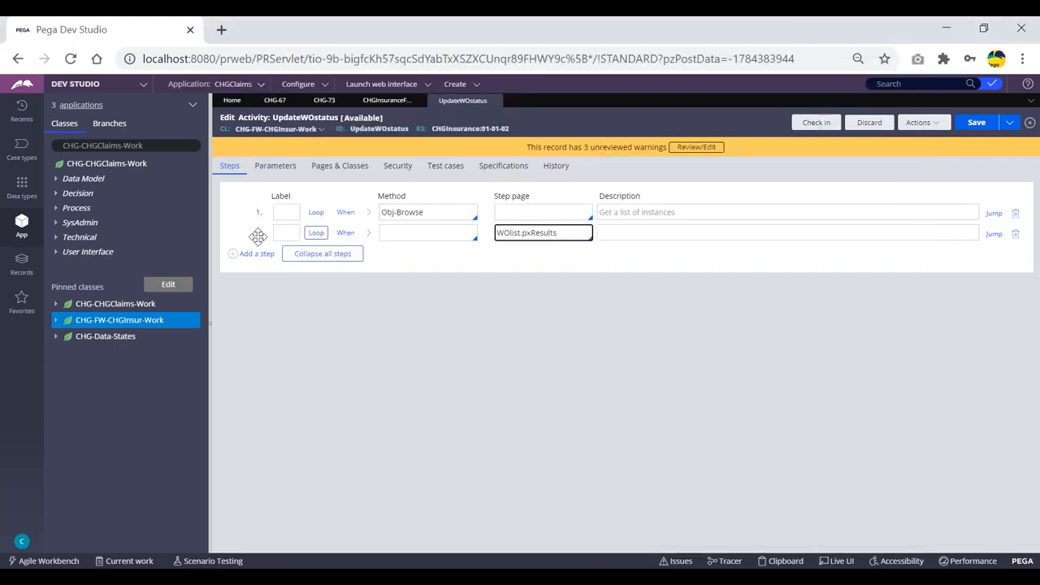
right_click(258, 236)
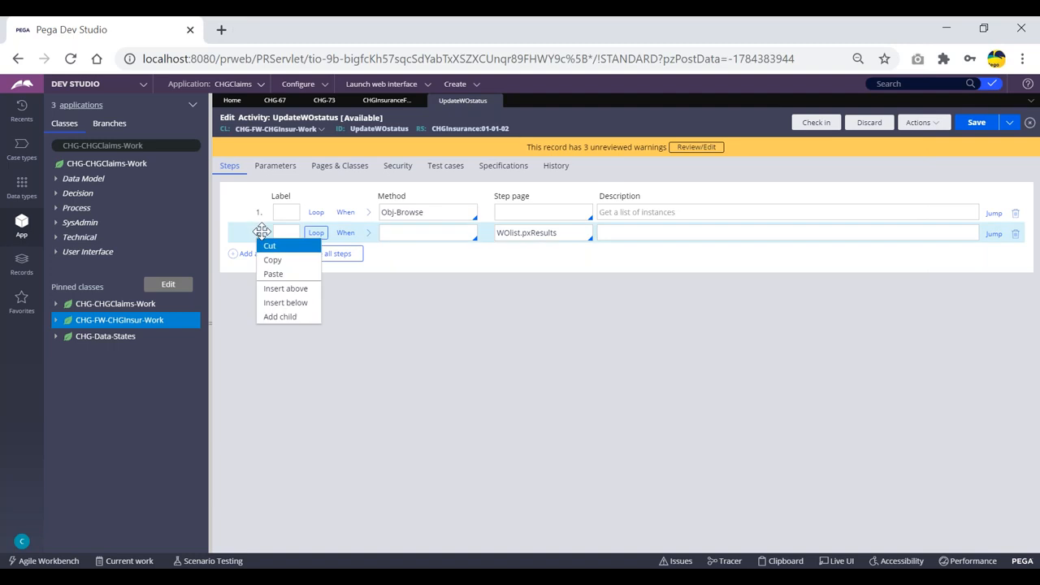
left_click(400, 277)
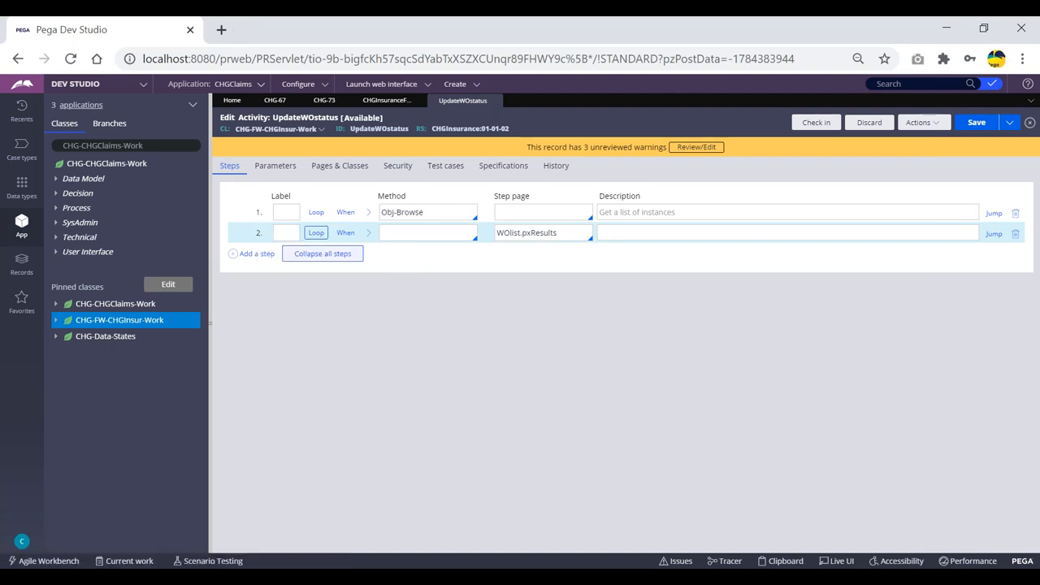
right_click(258, 232)
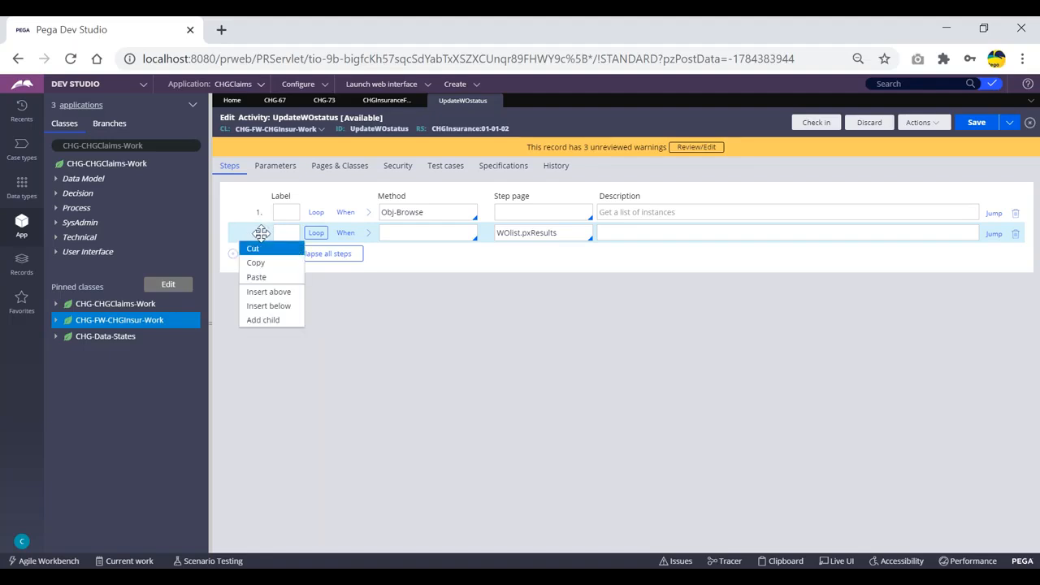
left_click(263, 320)
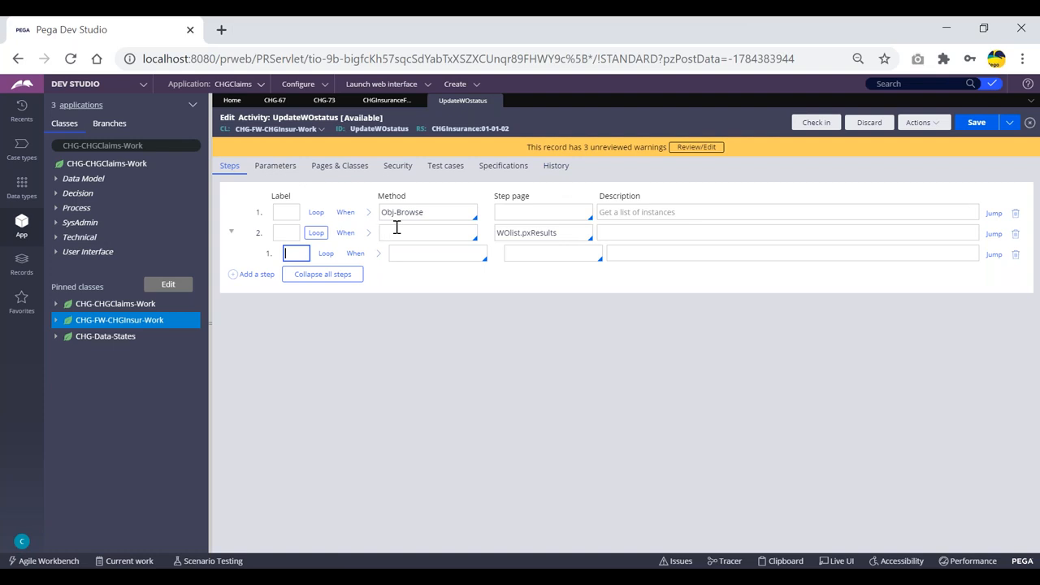
Review the obj-open sequence in Notepad, then give the child step the method Page-New and the step page tempPage
left_click_drag(562, 232, 487, 225)
left_click(423, 252)
key("alt+Tab")
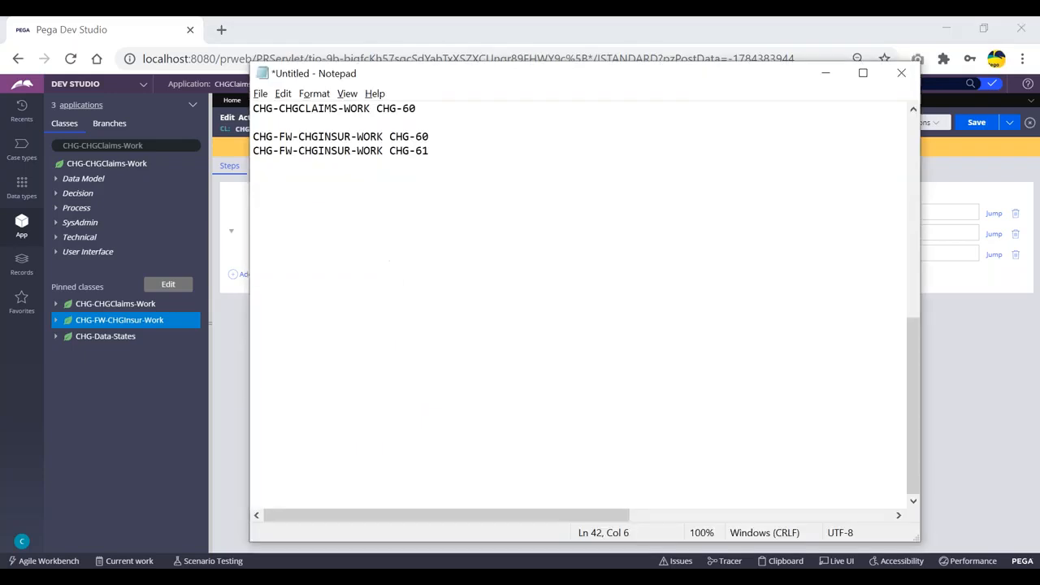
left_click(396, 292)
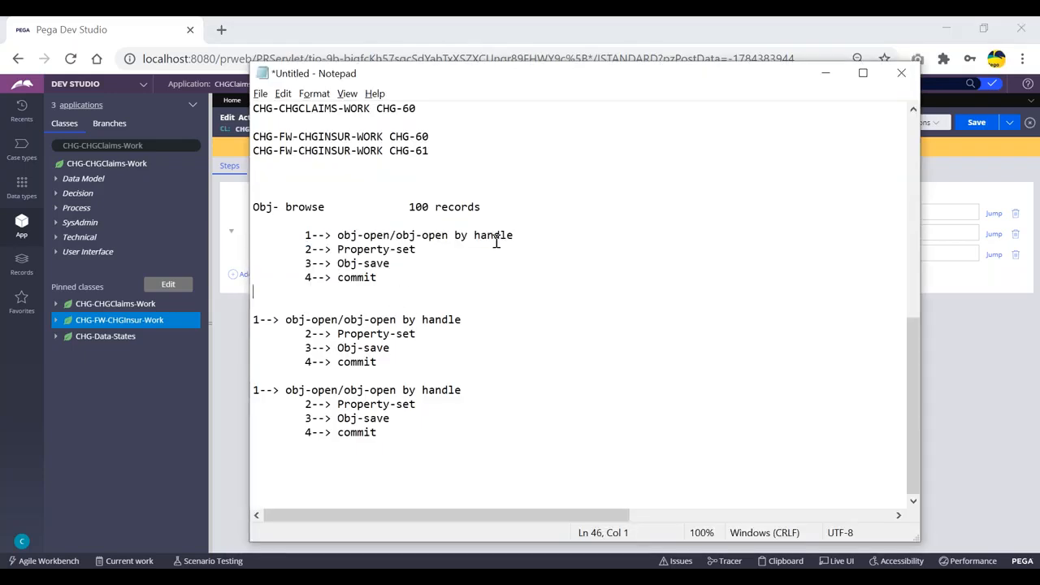
key("alt+Tab")
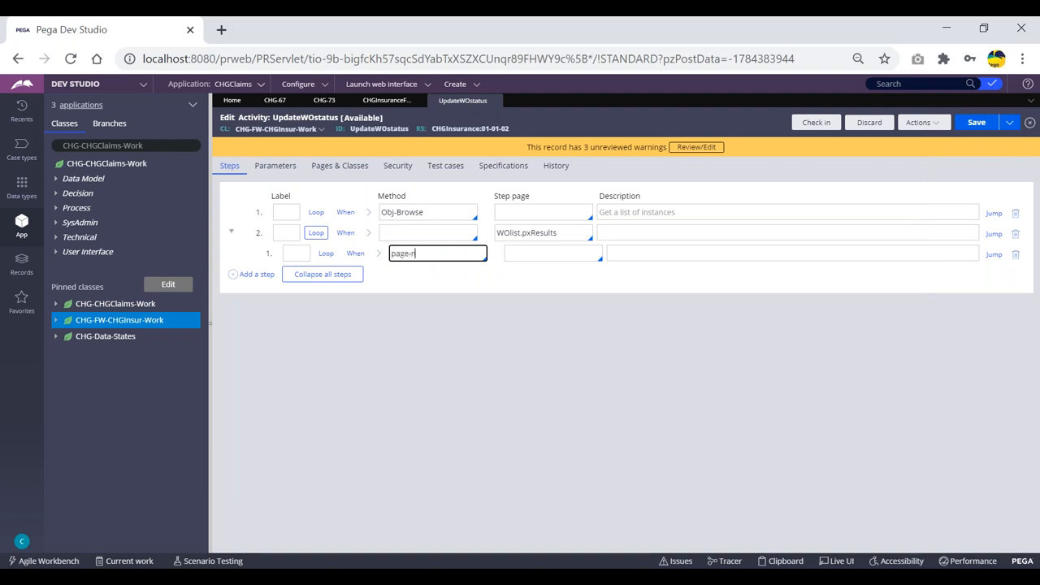
left_click(536, 252)
left_click(448, 253)
key("Down")
key("Return")
left_click(529, 254)
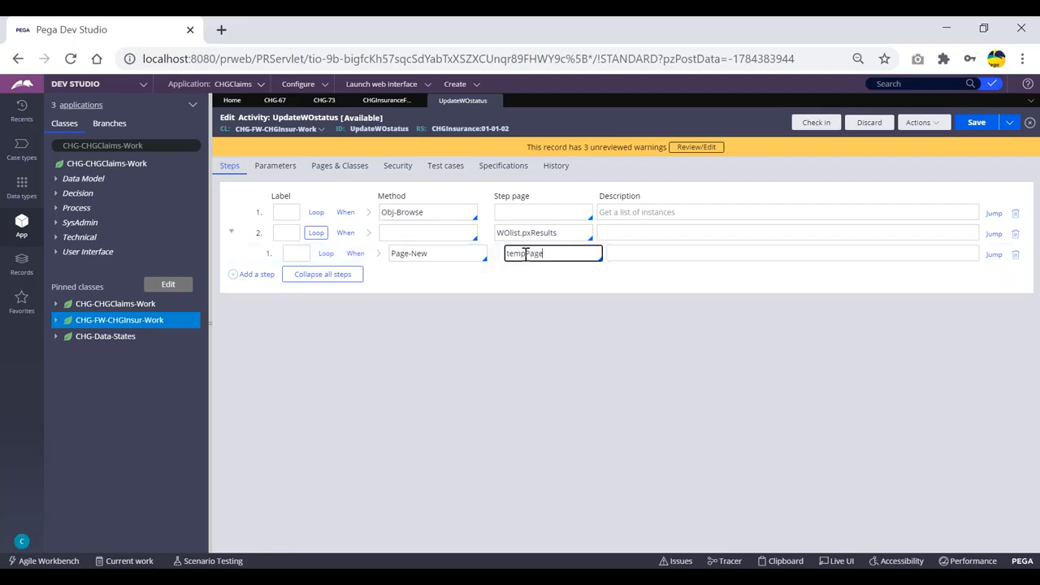
Add tempPage as a second page name in the activity's page and class definitions and return to the activity steps
key("ctrl+a")
key("ctrl+c")
left_click(341, 167)
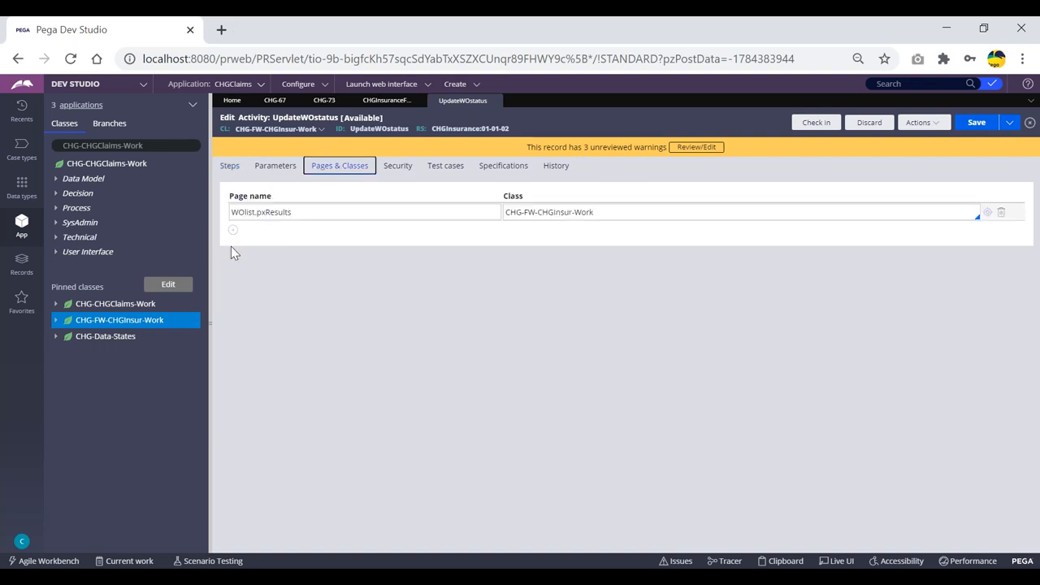
left_click(232, 230)
key("ctrl+v")
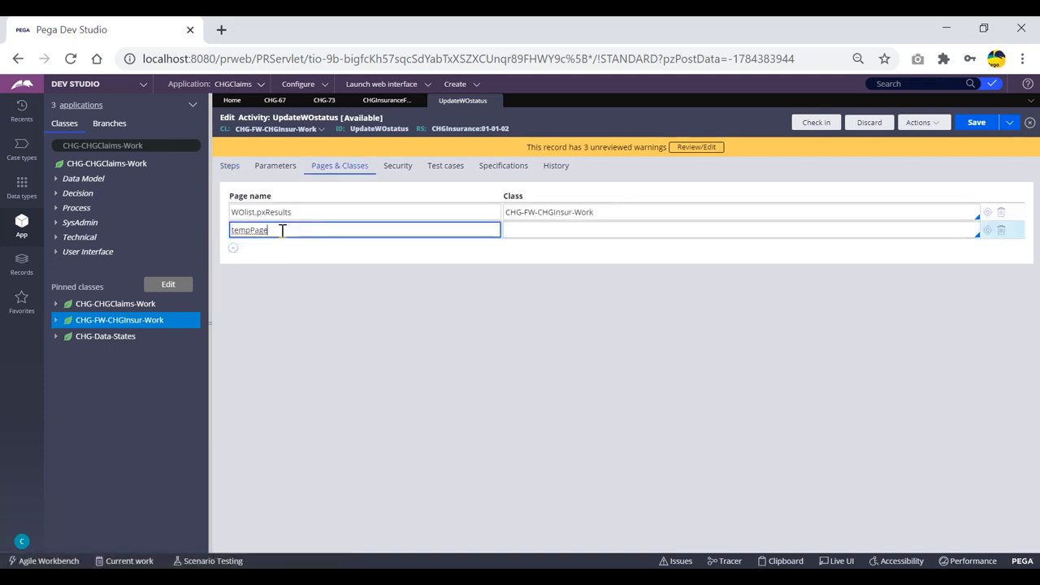
left_click(229, 166)
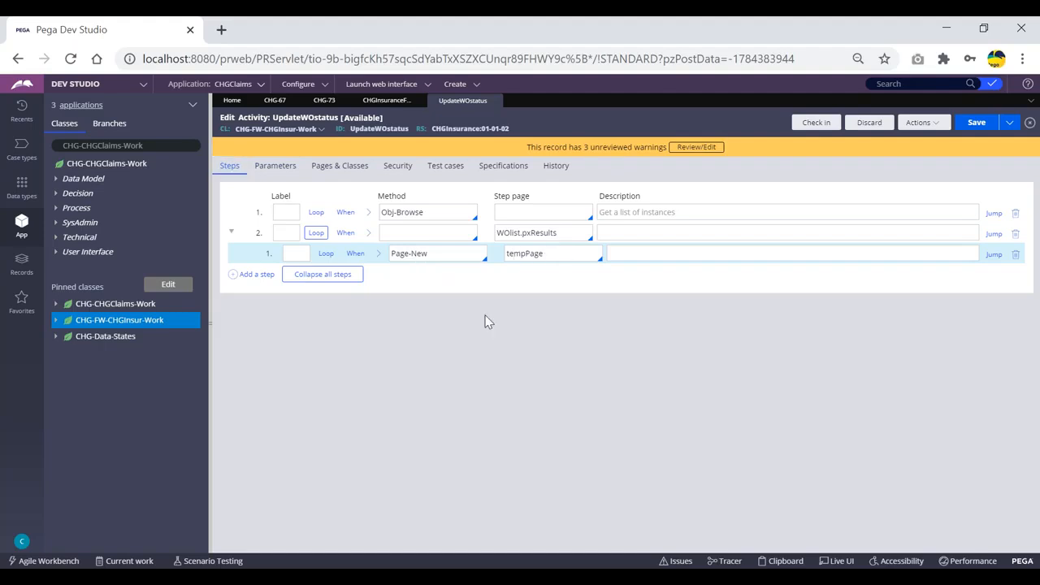
Check the Notepad outline, then assign the class CHG-FW-CHGInsur-Work to tempPage in the activity's page and class definitions
key("alt+Tab")
left_click_drag(416, 249, 325, 249)
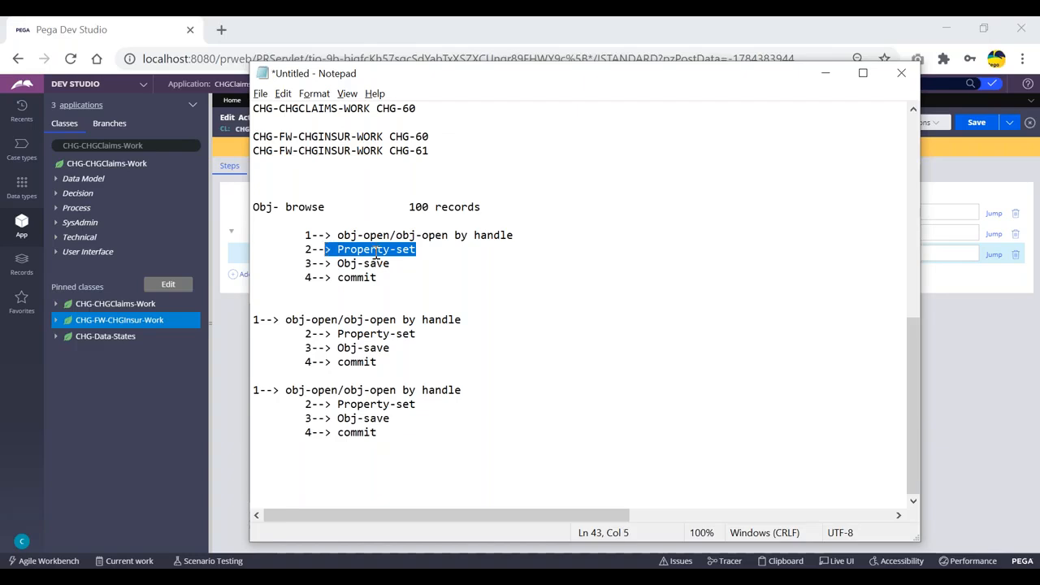
left_click(425, 250)
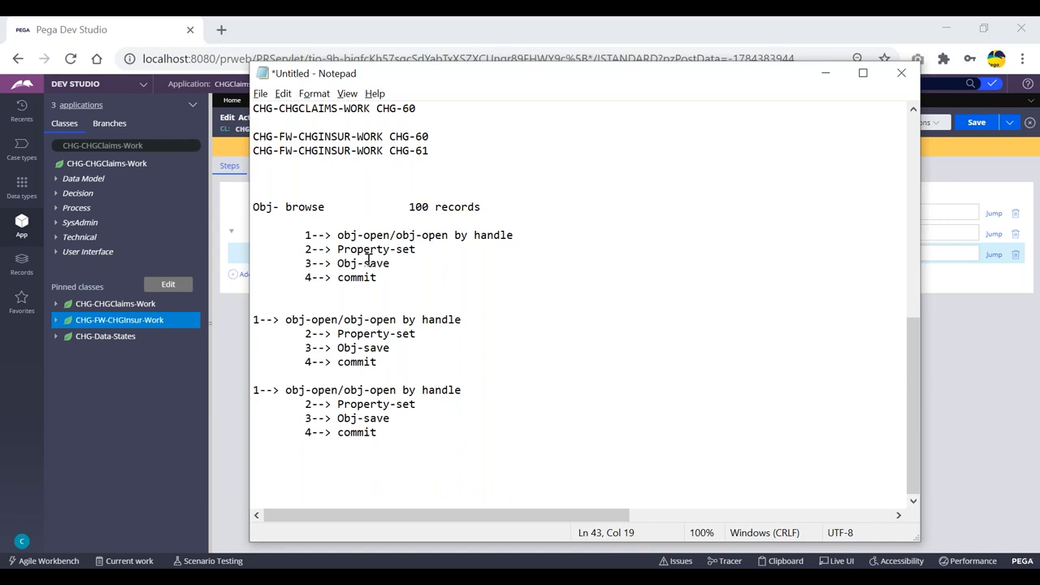
key("alt+Tab")
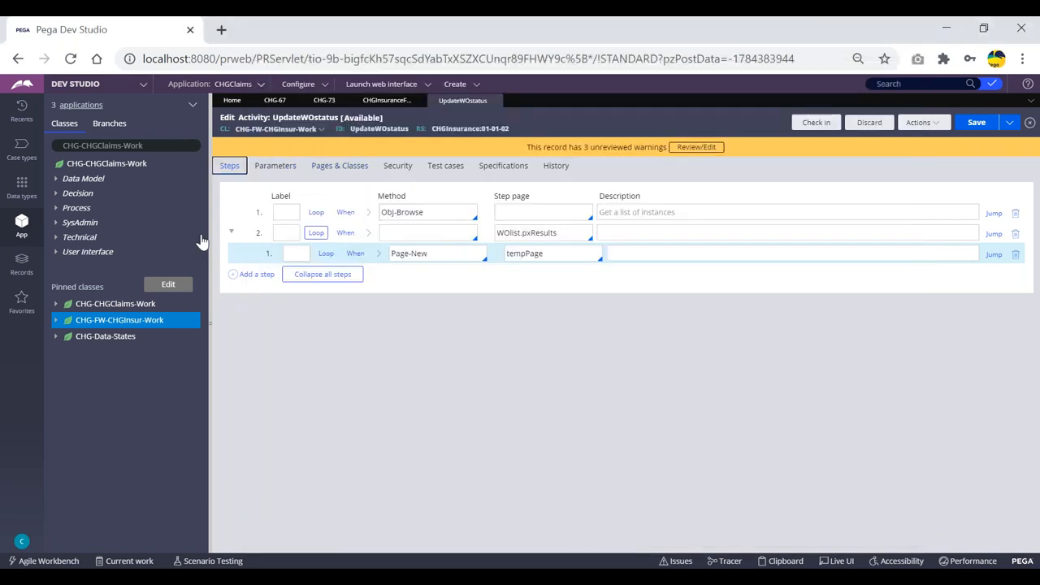
left_click(348, 170)
left_click(618, 212)
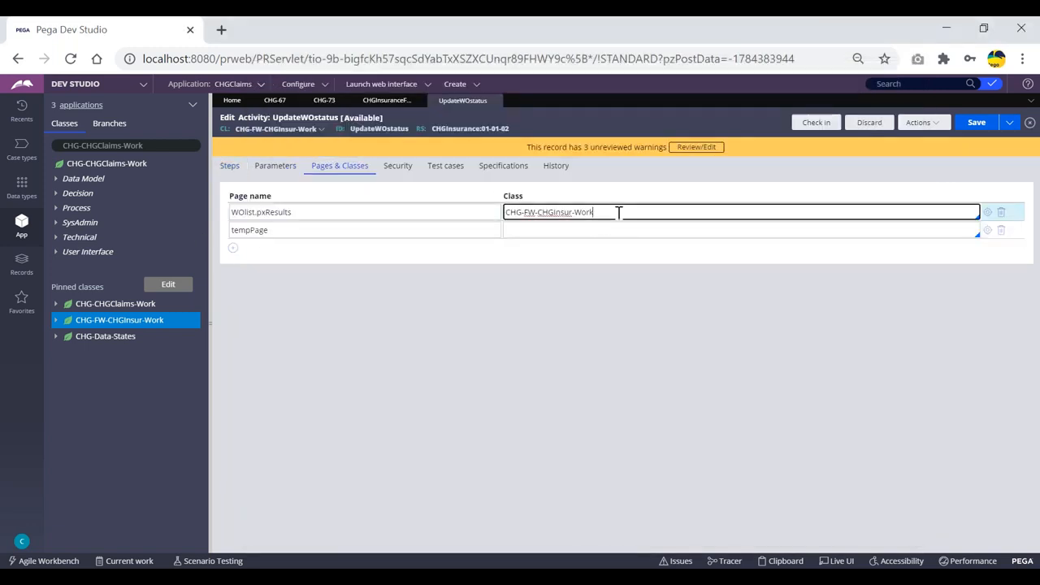
key("ctrl+a")
key("ctrl+c")
left_click(564, 230)
key("ctrl+v")
left_click(230, 165)
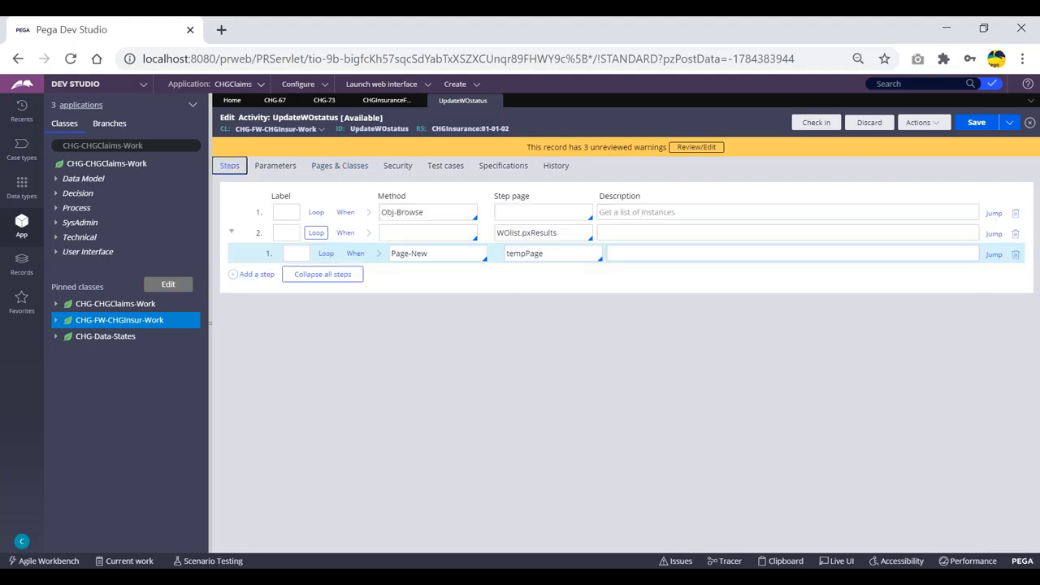
Add a second child step after Page-New and give it the method Obj-Open-By-Handle
left_click(294, 253)
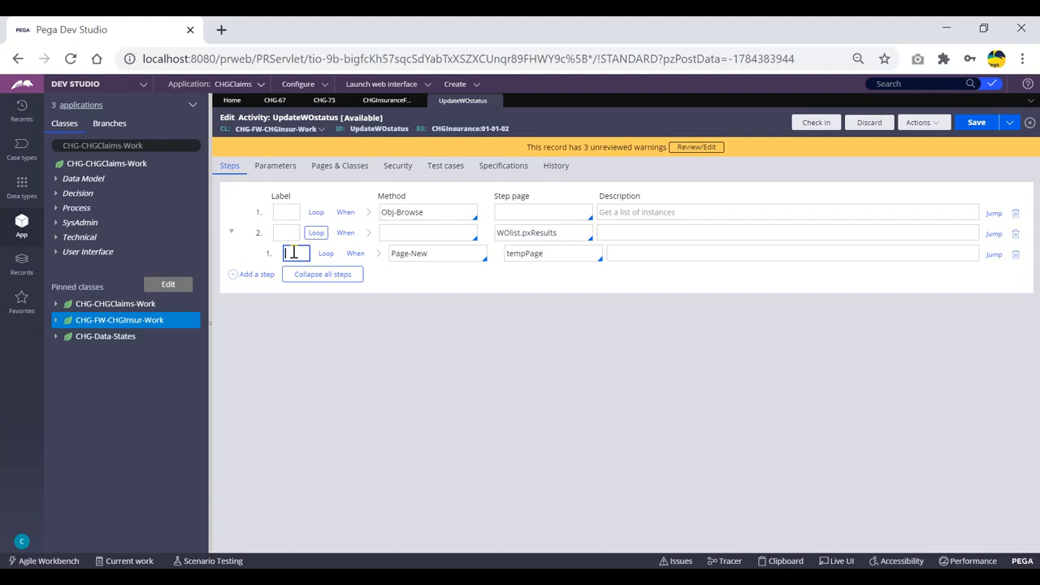
left_click(252, 275)
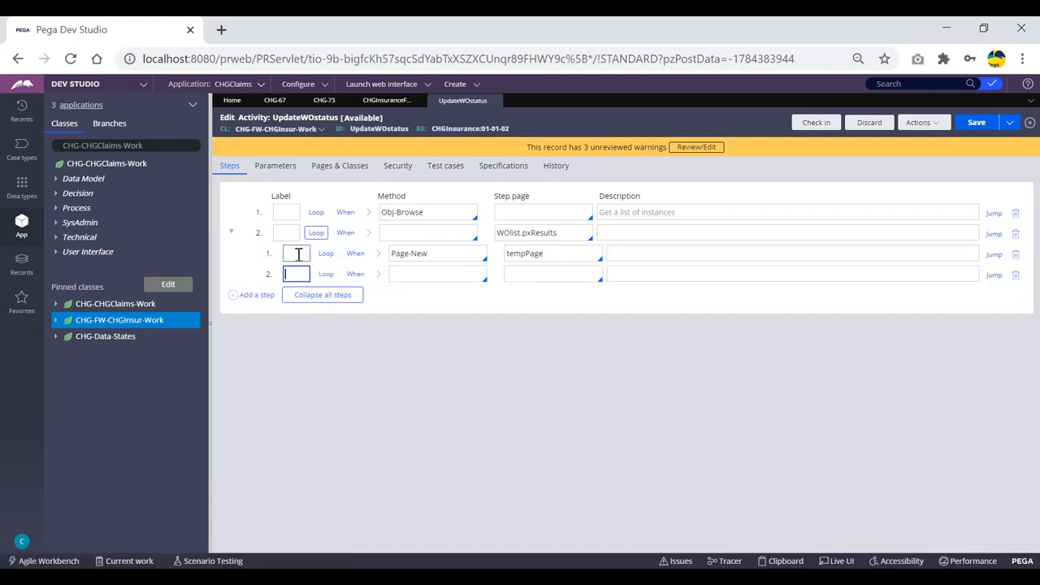
key("alt+Tab")
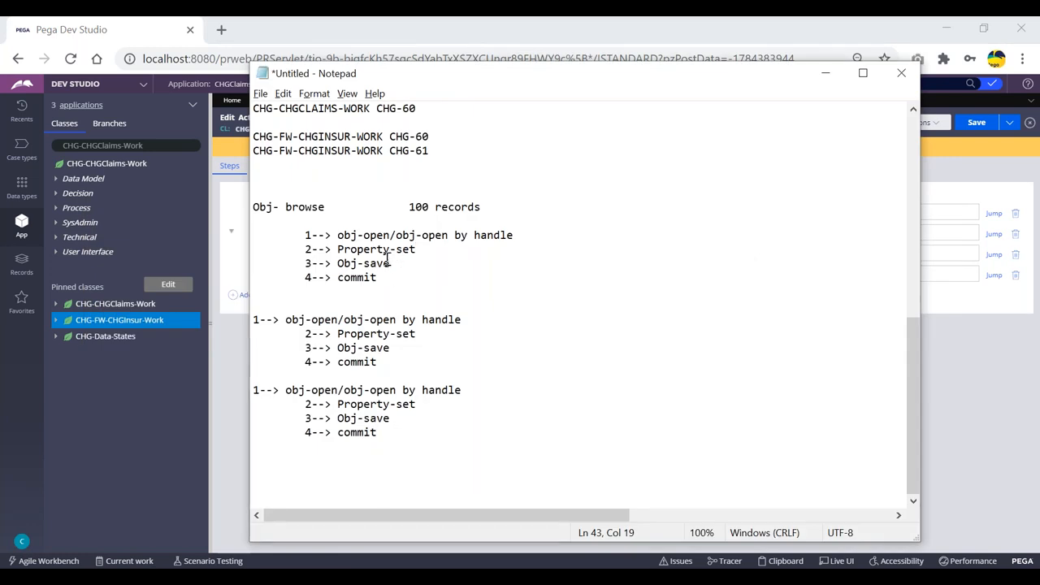
key("alt+Tab")
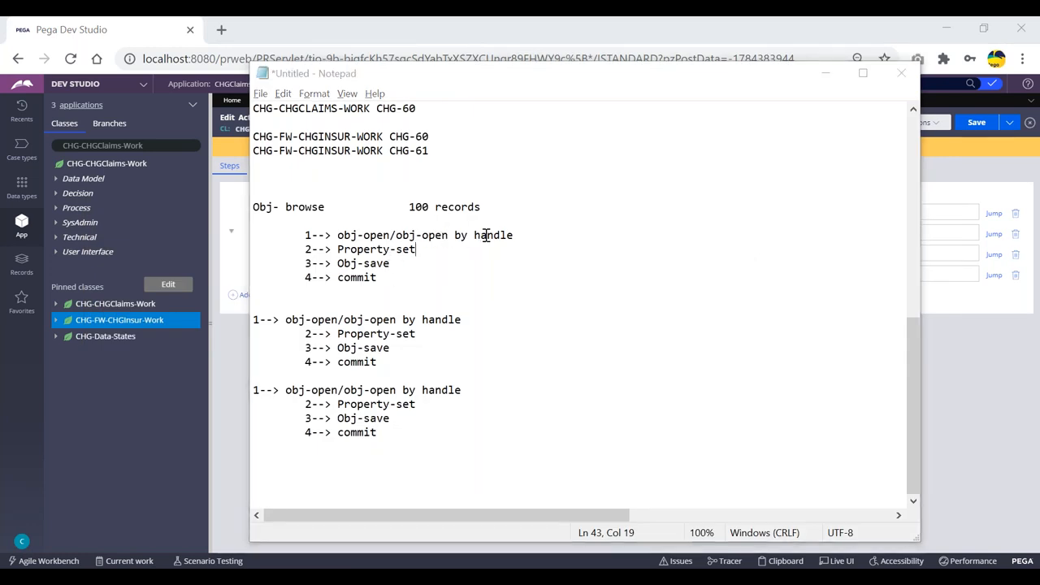
left_click(437, 272)
type("obj-open-by-")
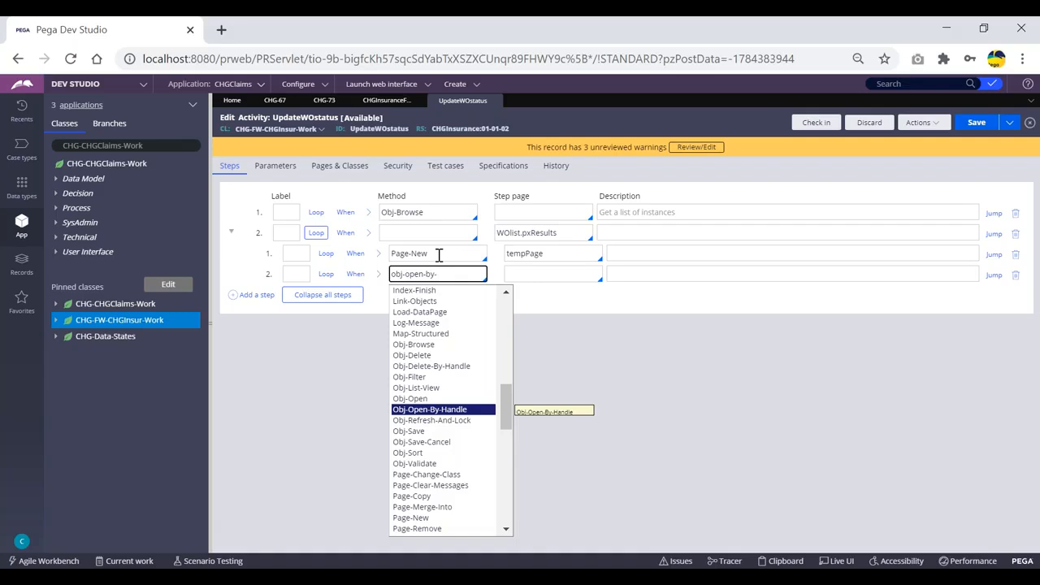
key("Return")
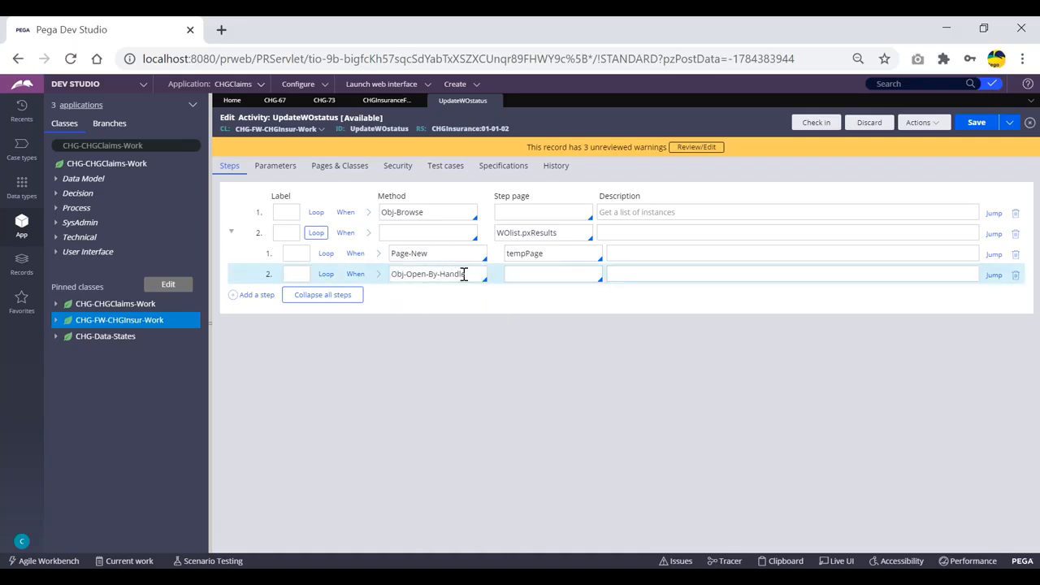
Set the Obj-Open-By-Handle step's page to tempPage and expand its method parameters
double_click(537, 253)
key("ctrl+c")
left_click(524, 275)
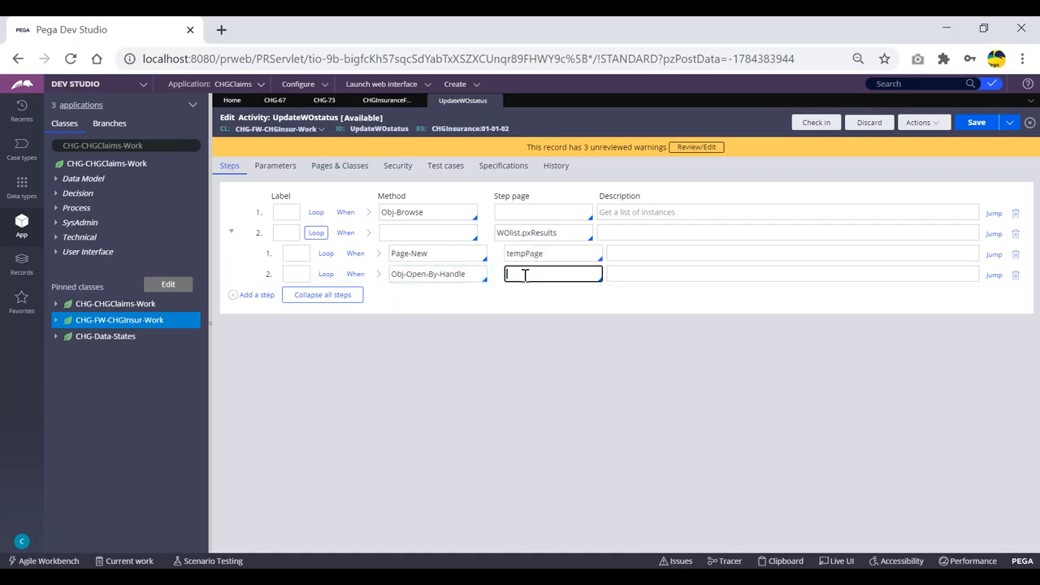
key("ctrl+v")
left_click(377, 276)
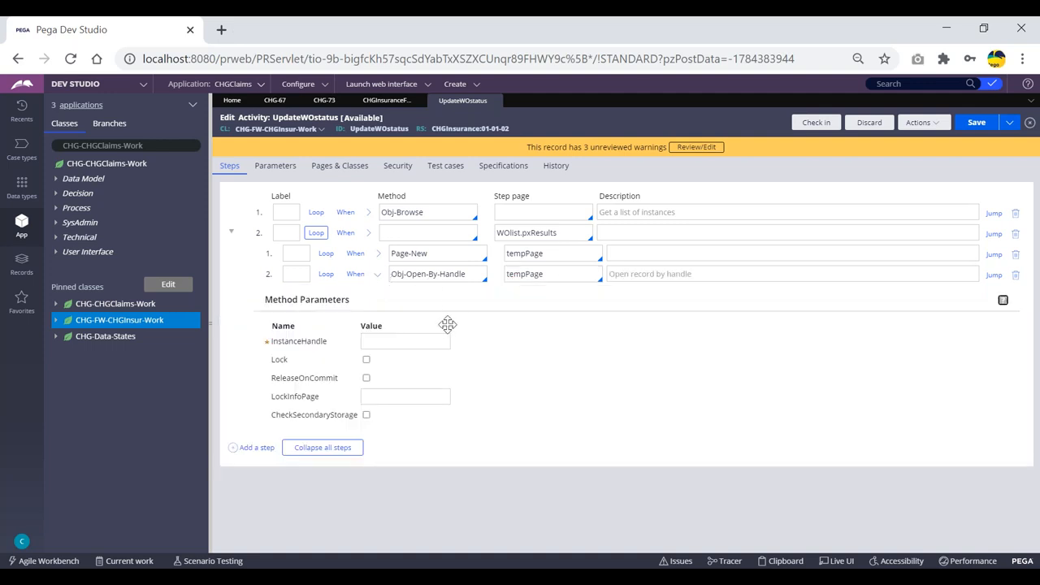
left_click(385, 342)
Disable the looping second step by labelling it // and save the activity
left_click(284, 233)
type("//")
left_click(977, 126)
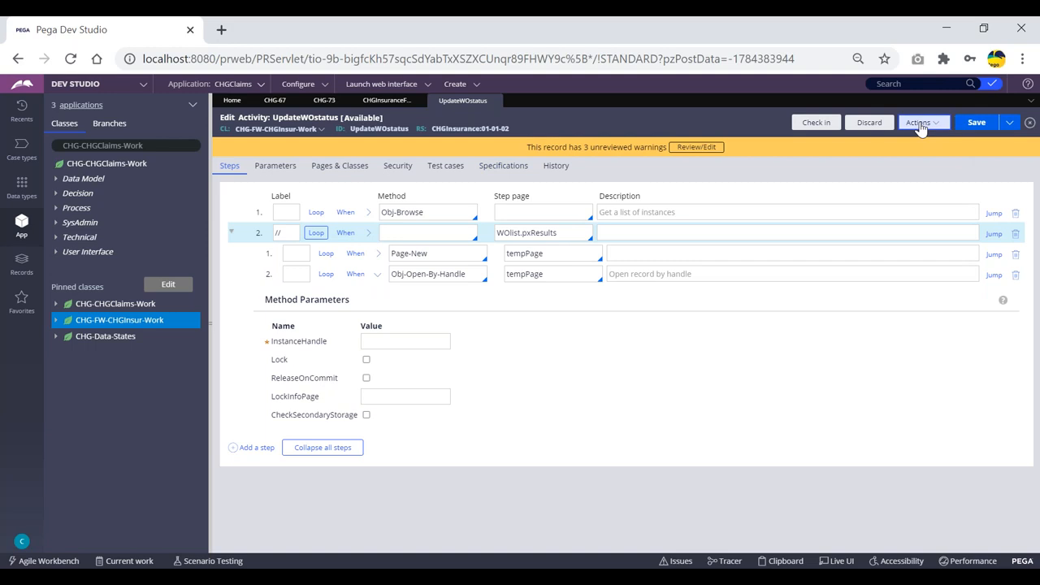
Run the UpdateWOstatus activity and close the result window it opens
left_click(918, 123)
left_click(905, 140)
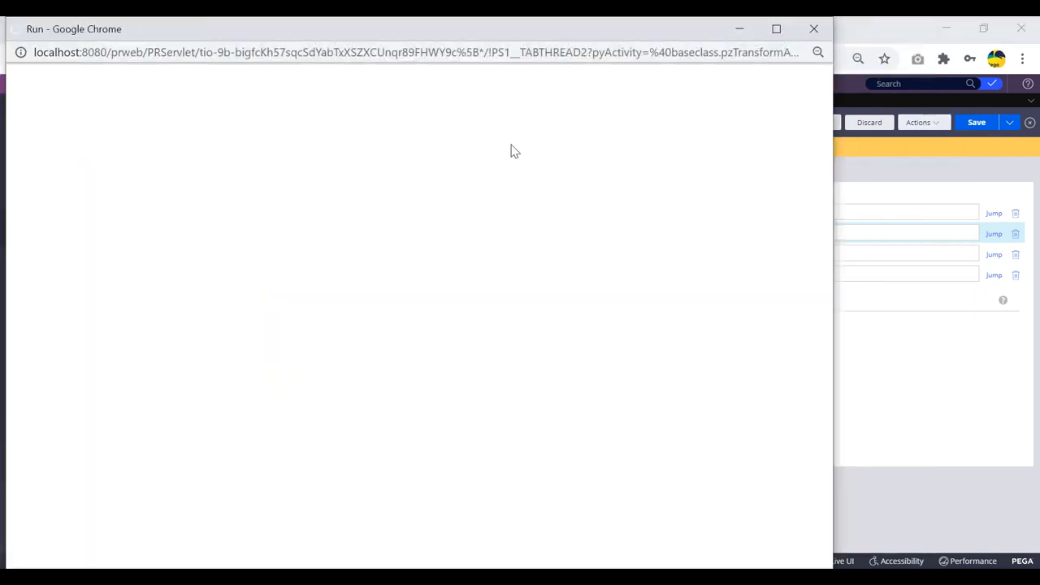
left_click(798, 81)
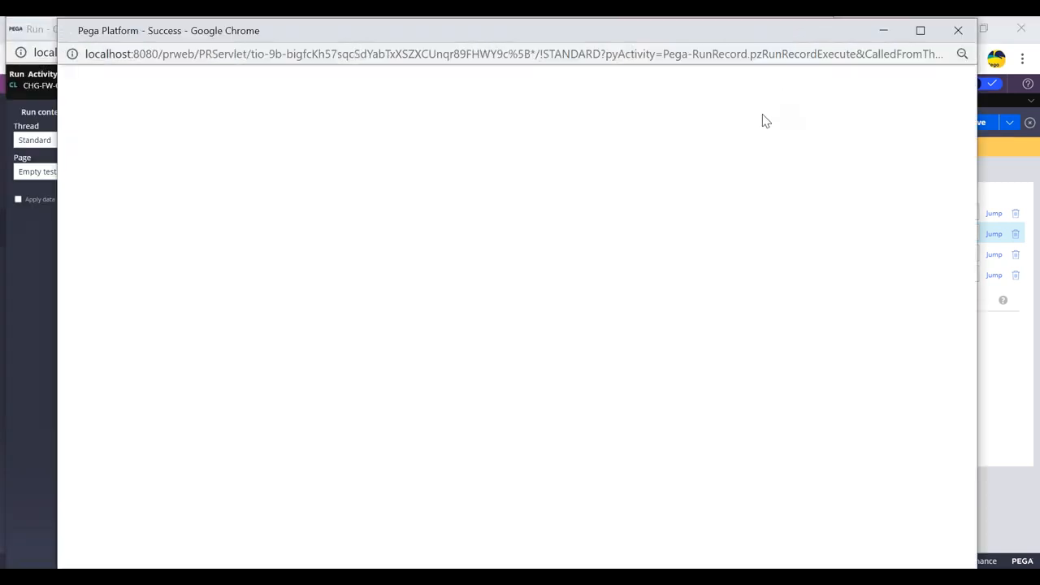
left_click(958, 30)
Inspect the WOlist page in the clipboard, examining the properties of its first two pxResults entries
left_click(678, 79)
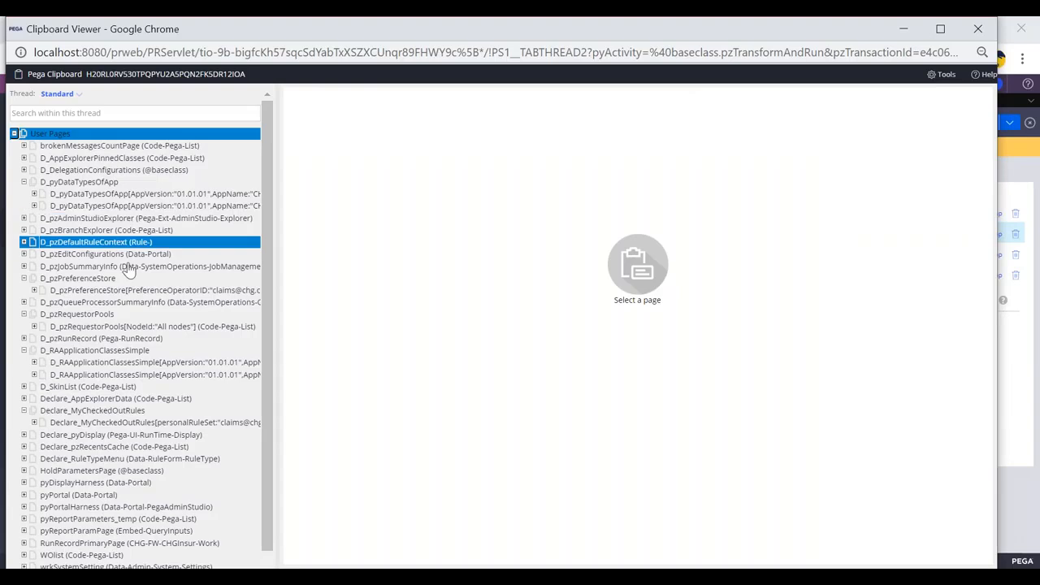
scroll(81, 309, "down", 1)
left_click(24, 519)
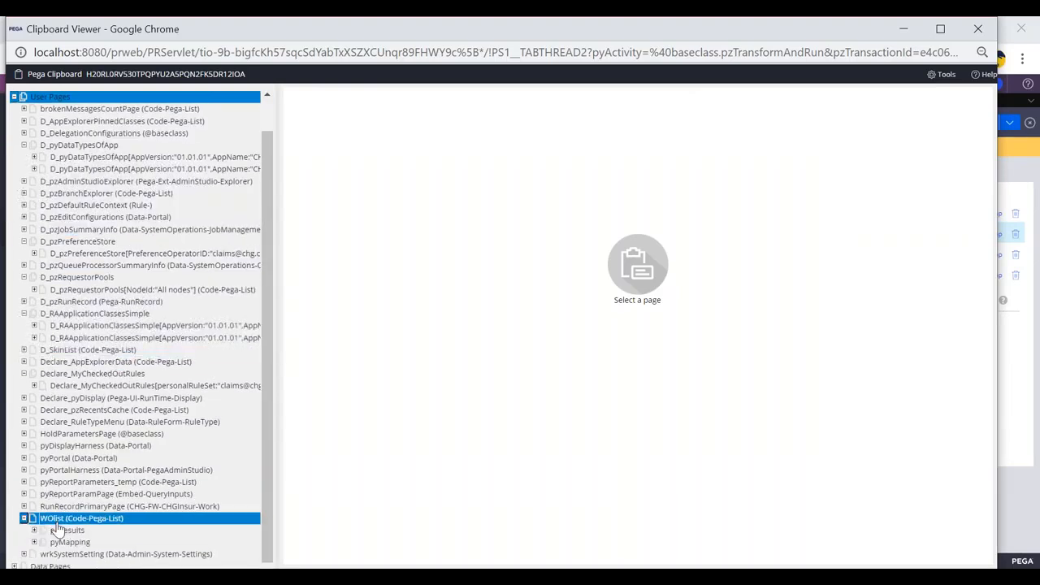
scroll(58, 526, "down", 1)
left_click(82, 509)
left_click(69, 522)
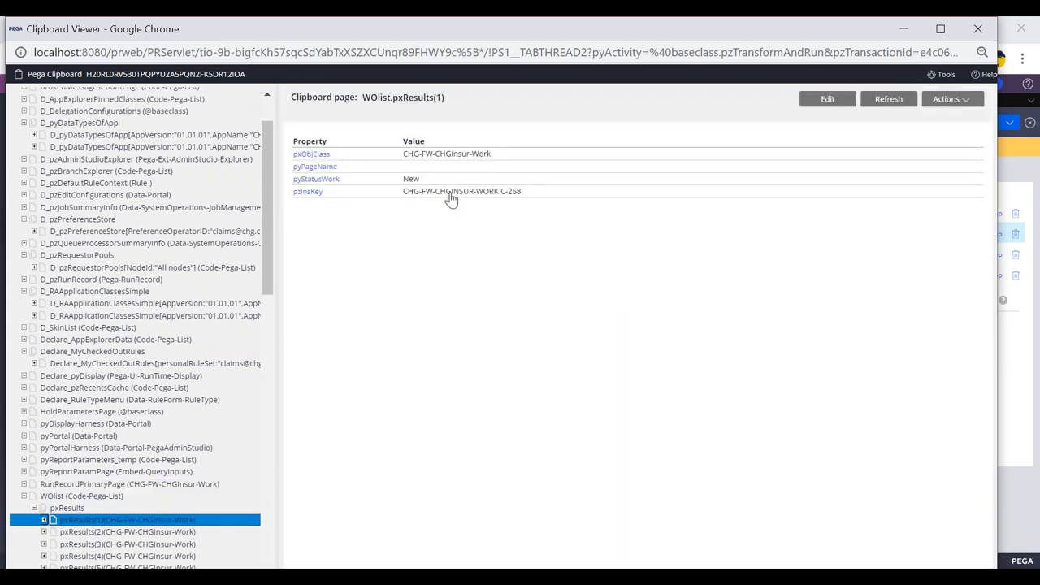
left_click(91, 534)
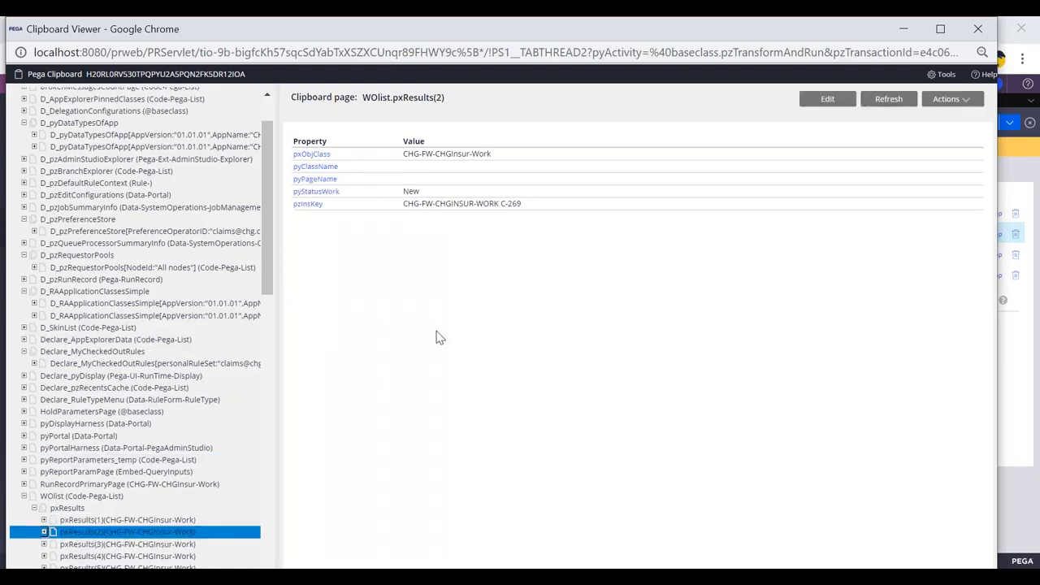
scroll(122, 360, "down", 3)
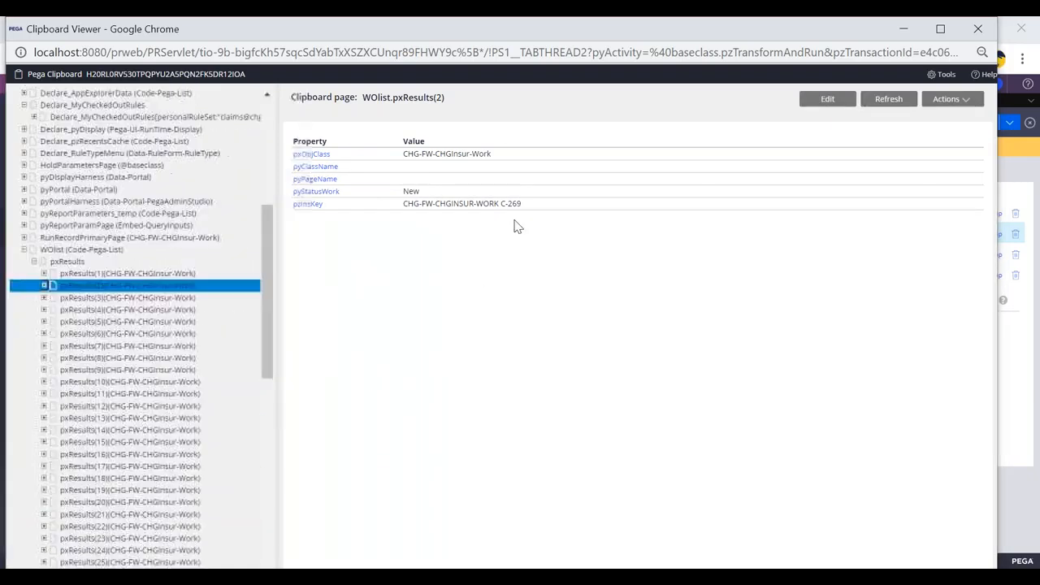
key("alt+Tab")
left_click_drag(418, 40, 418, 111)
left_click(822, 102)
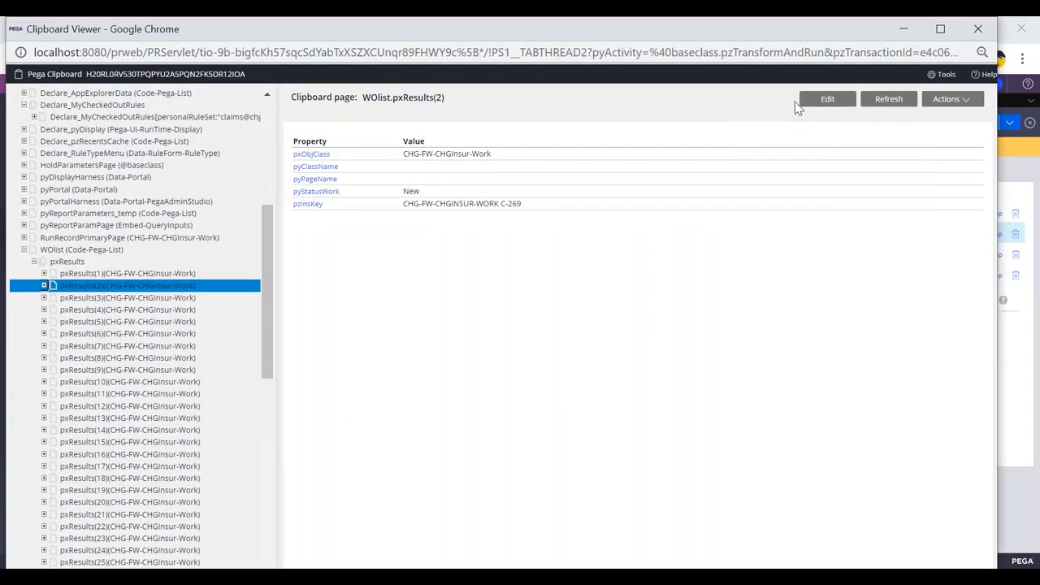
key("alt+Tab")
Copy the pzInsKey value of WOlist.pxResults(2) from the clipboard into the InstanceHandle parameter of Obj-Open-By-Handle
left_click(387, 342)
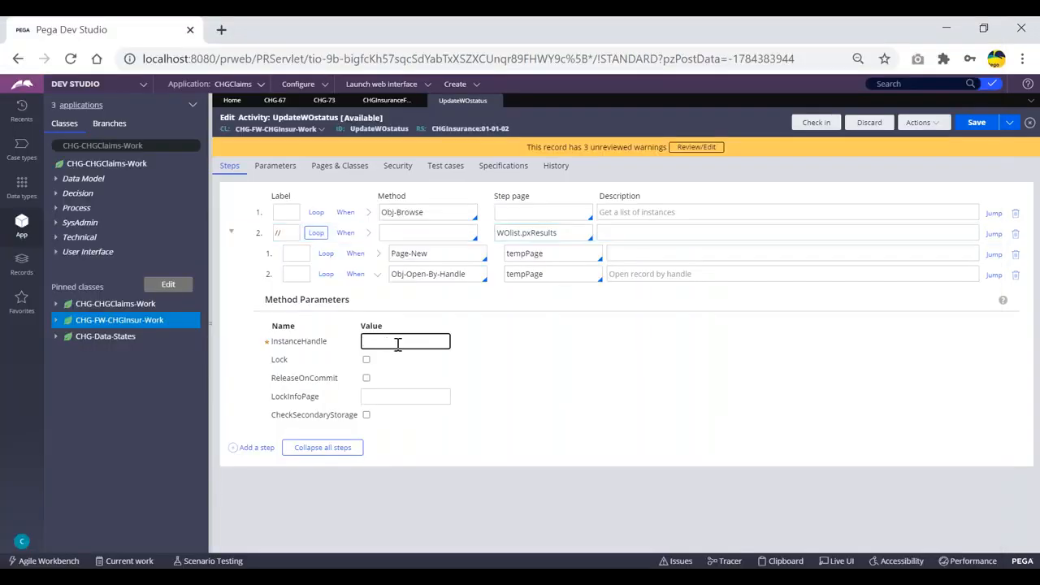
key("alt+Tab")
key("alt+Tab")
key("alt+Tab")
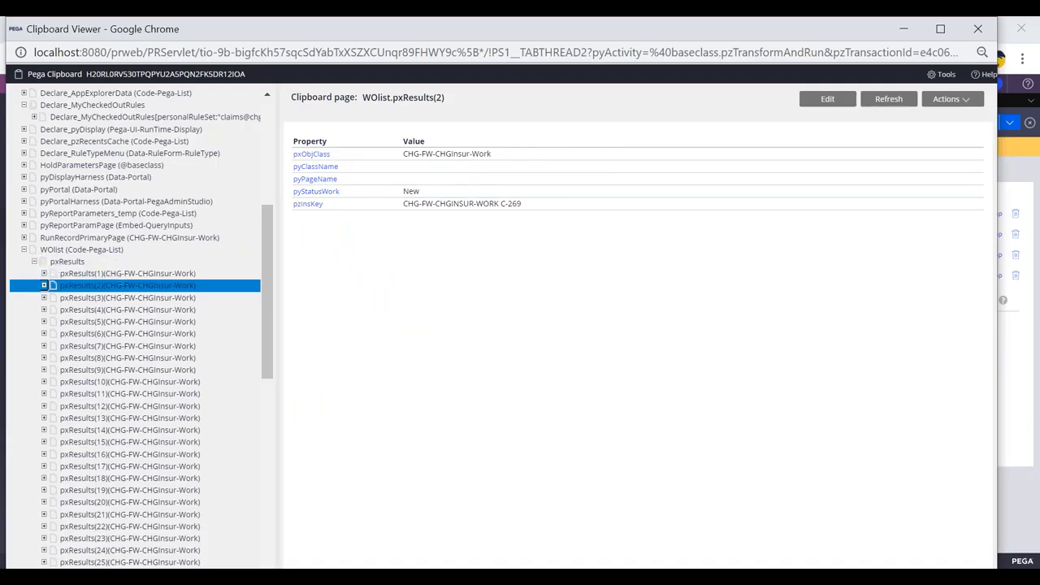
key("alt+Tab")
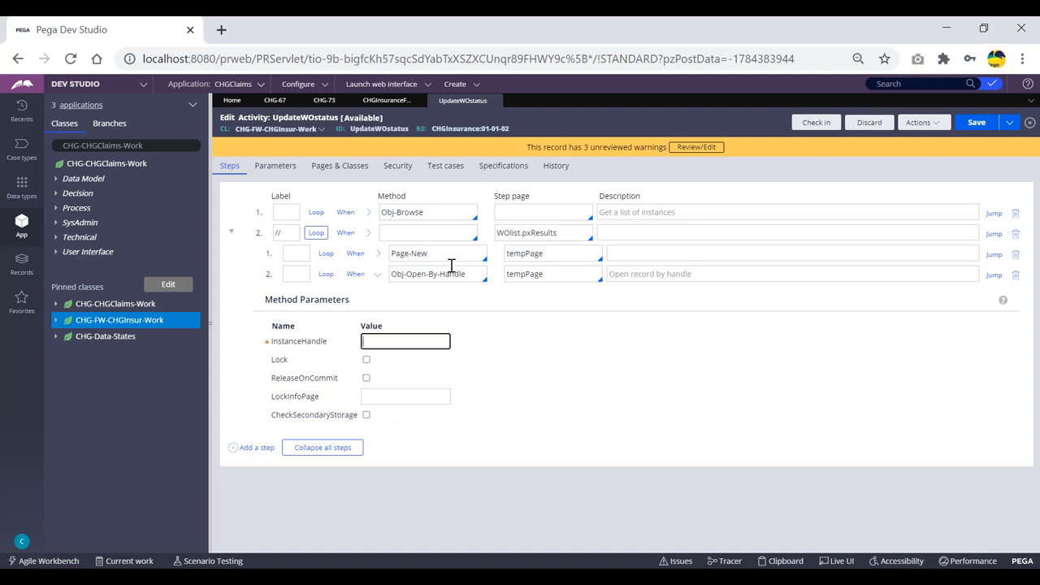
key("alt+Tab")
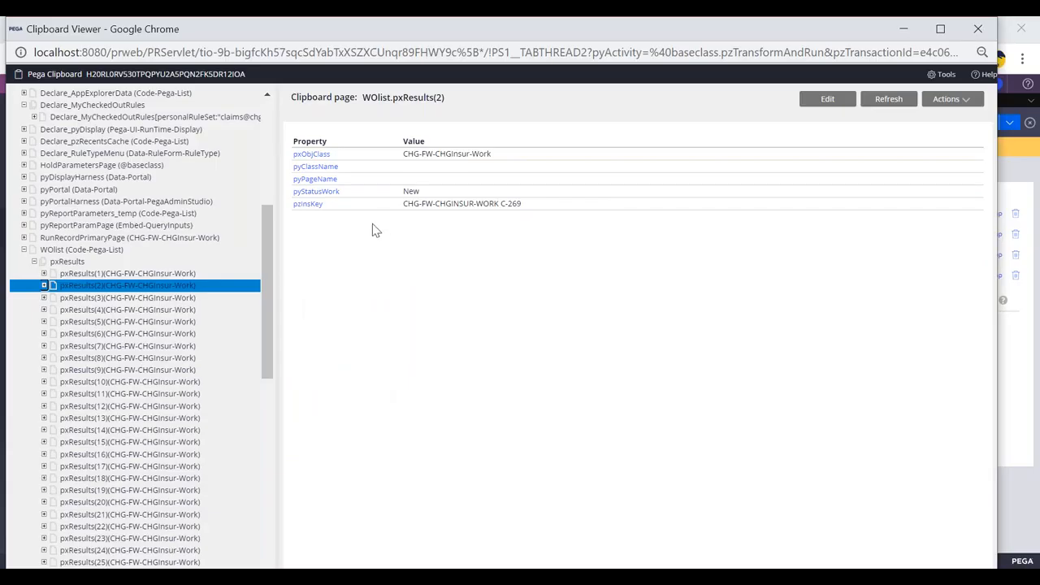
left_click_drag(537, 209, 401, 208)
key("ctrl+c")
key("alt+Tab")
key("ctrl+v")
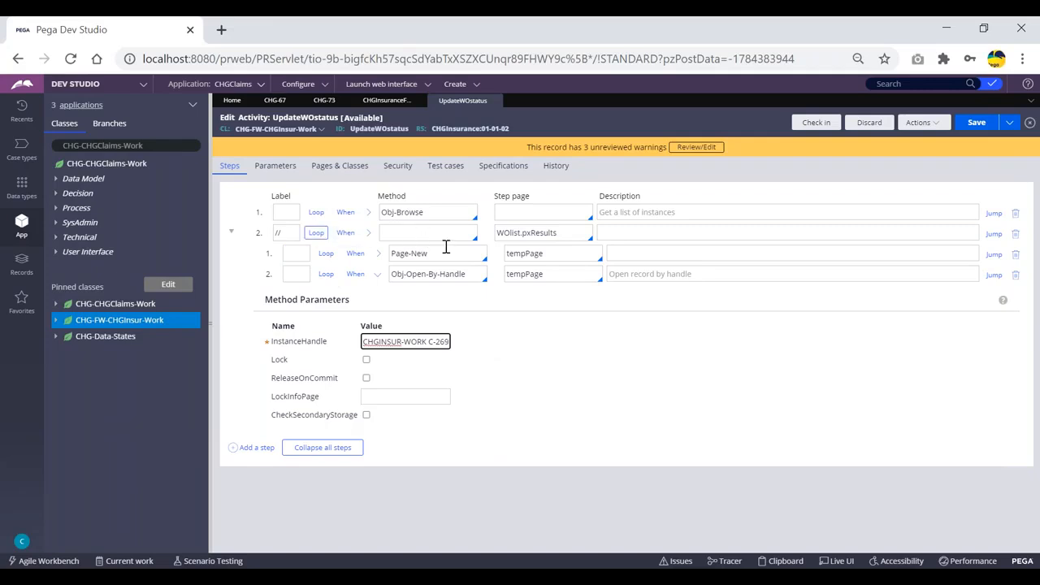
Compare the InstanceHandle value with the pzInsKey of the third and fourth pxResults entries in the clipboard
left_click_drag(366, 341, 465, 341)
left_click(463, 342)
left_click(422, 342)
key("alt+Tab")
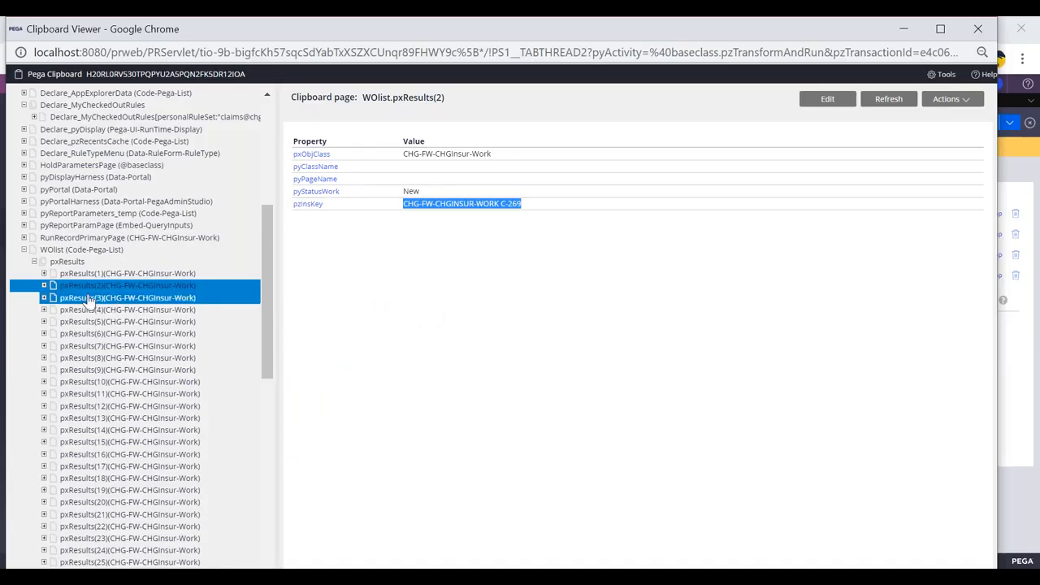
key("Down")
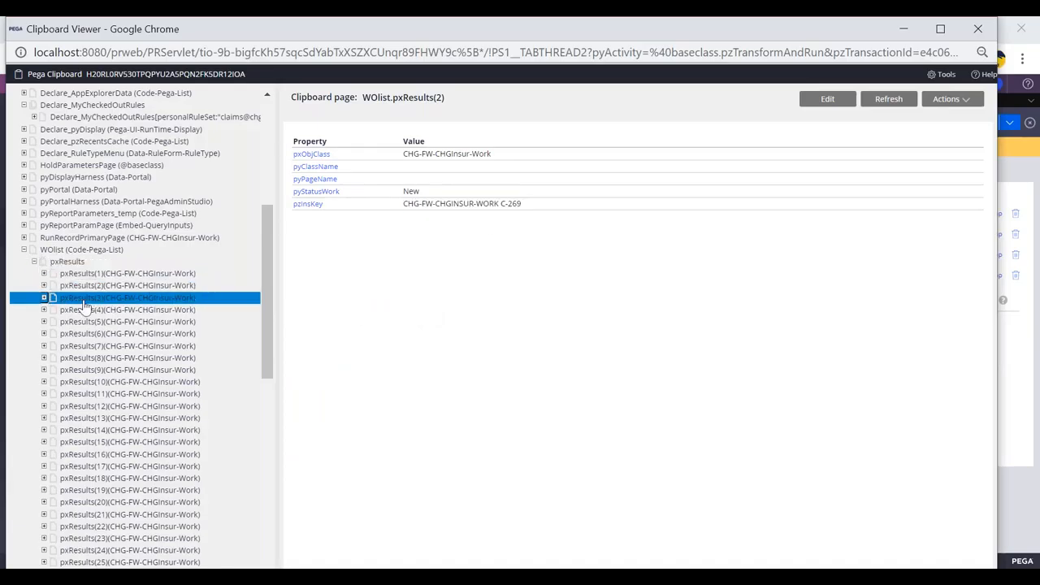
key("Down")
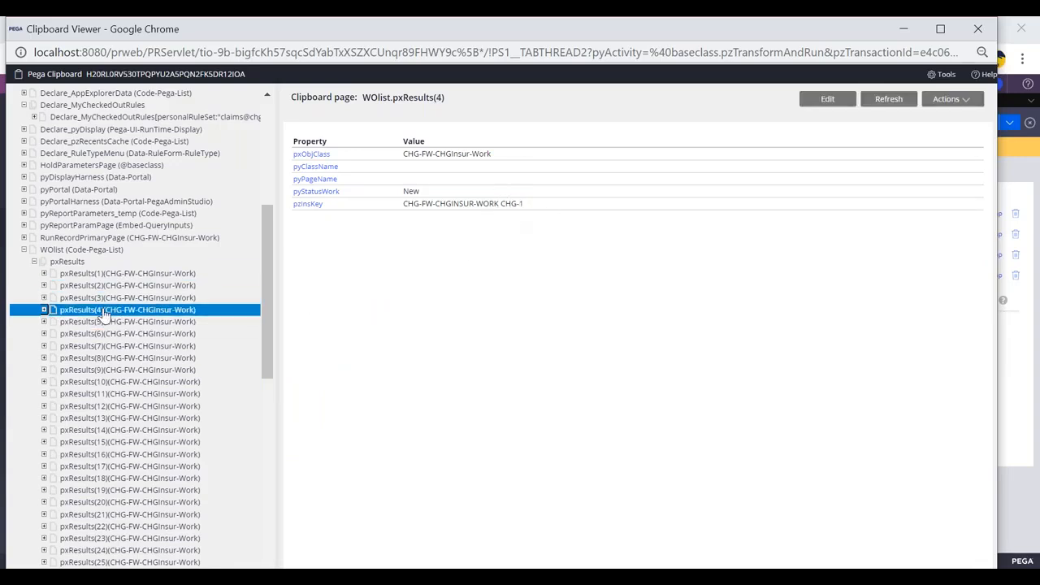
key("alt+Tab")
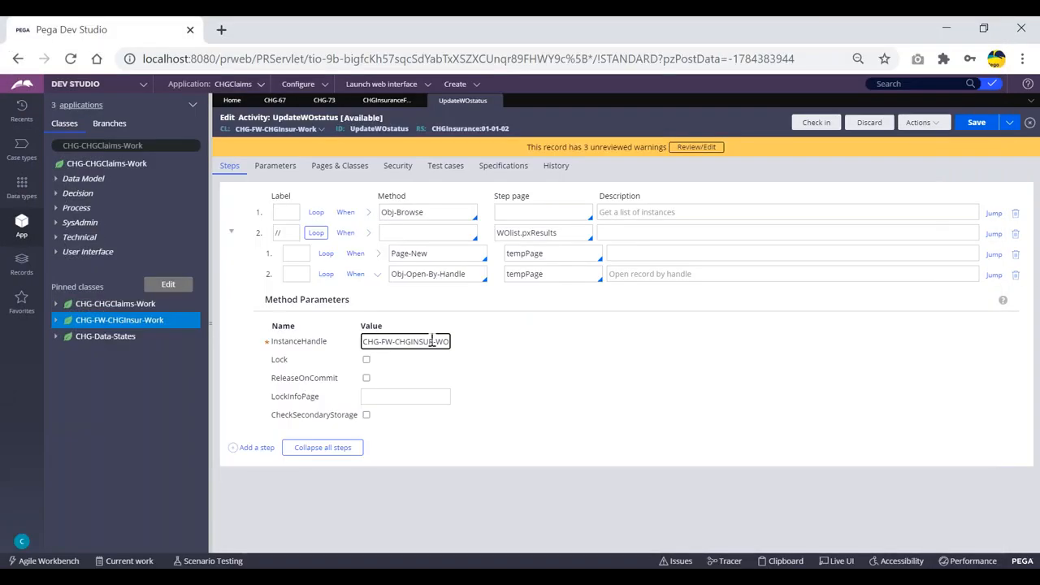
key("alt+Tab")
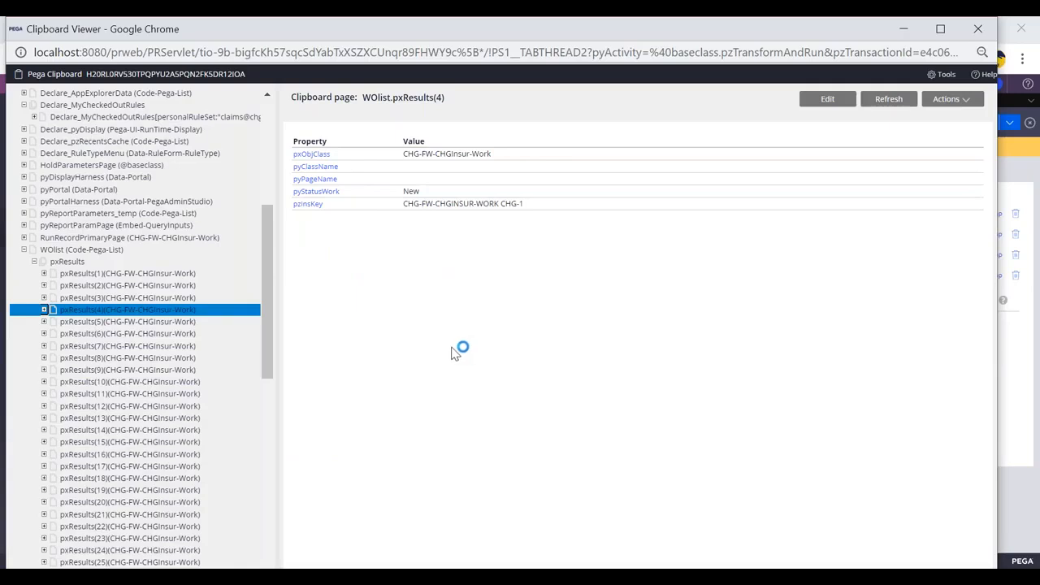
key("alt+Tab")
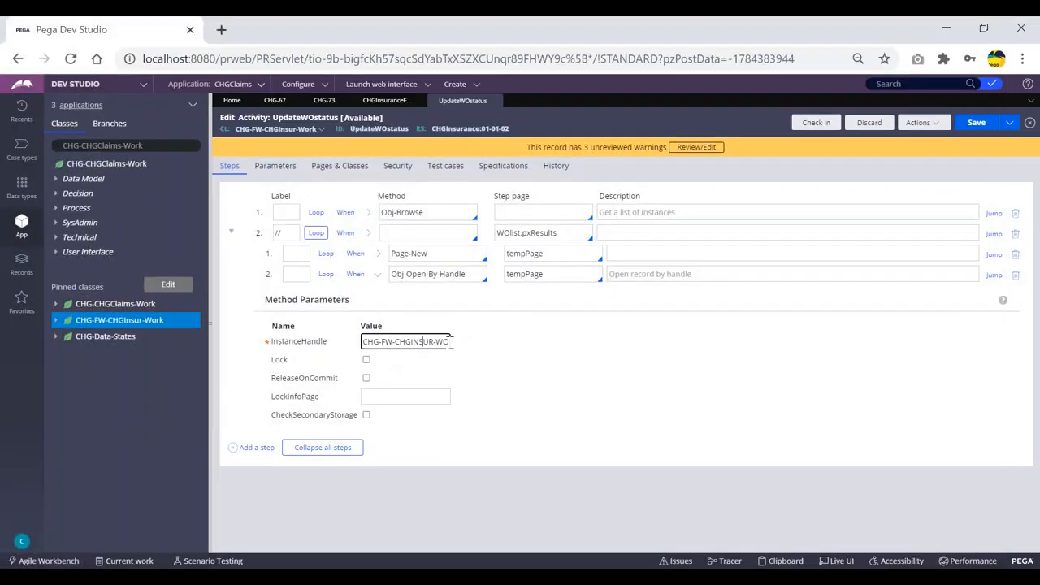
Clear the InstanceHandle parameter and return to the clipboard to open the third pxResults entry
key("ctrl+a")
key("BackSpace")
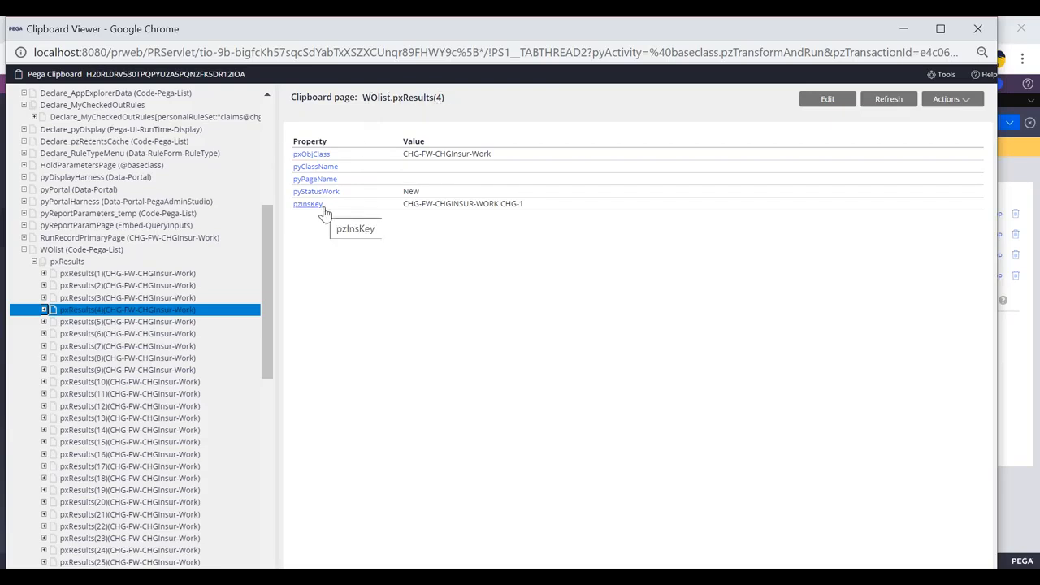
left_click(172, 297)
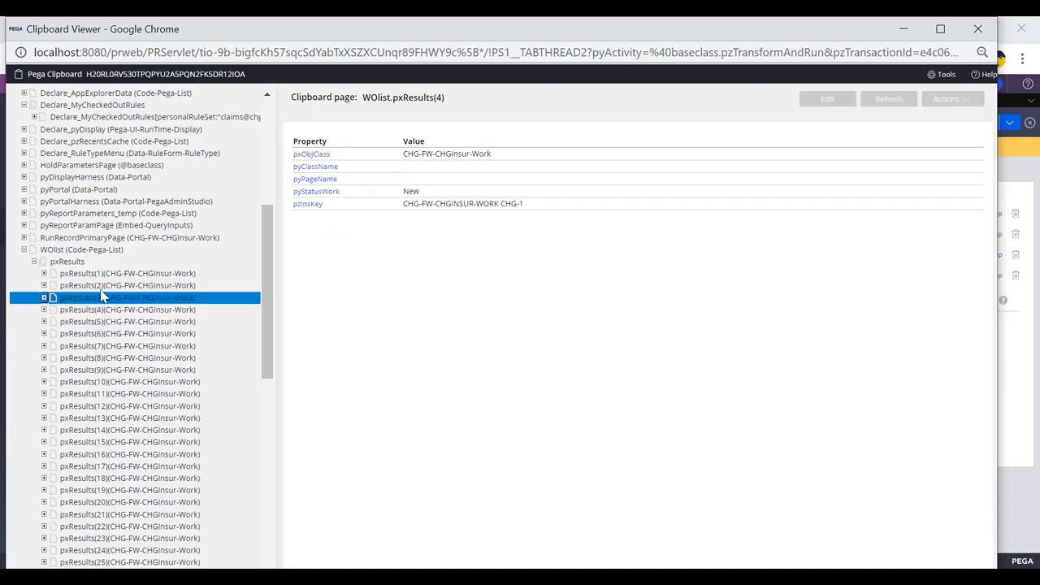
Compare the clipboard page names of the third and first pxResults entries under WOlist
double_click(380, 97)
double_click(409, 97)
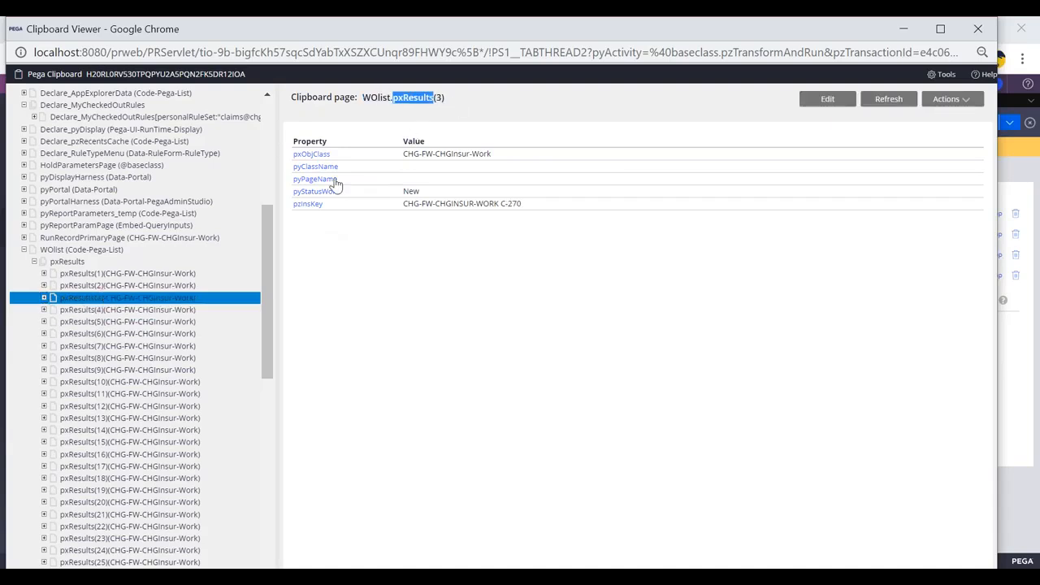
left_click(126, 276)
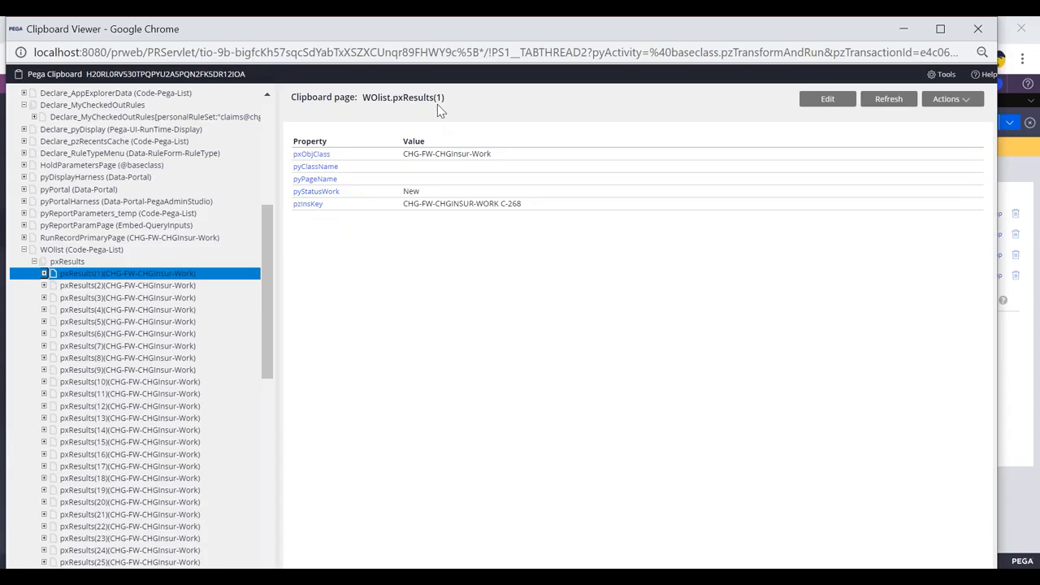
left_click_drag(364, 96, 433, 101)
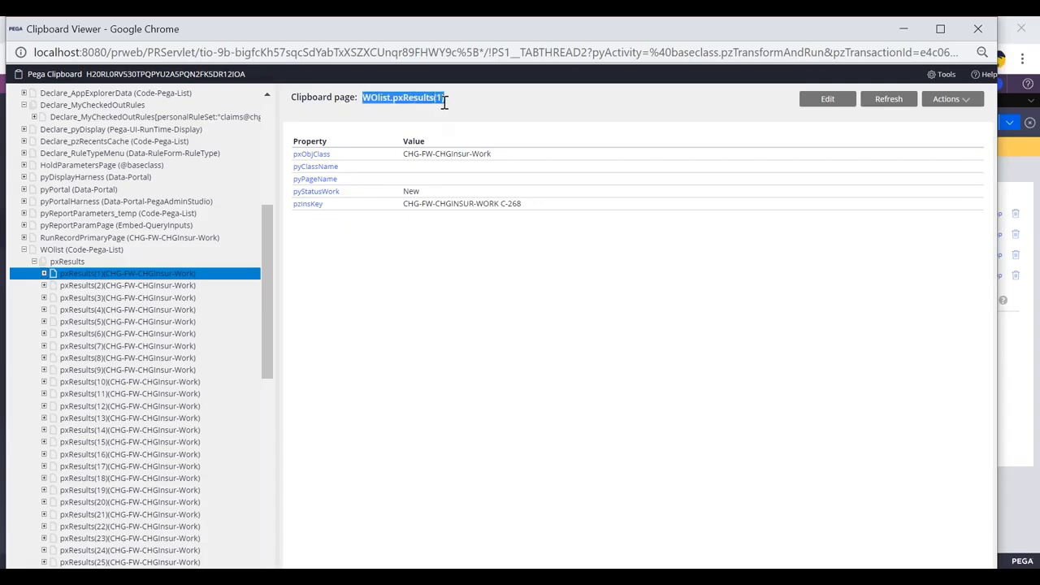
key("alt+Tab")
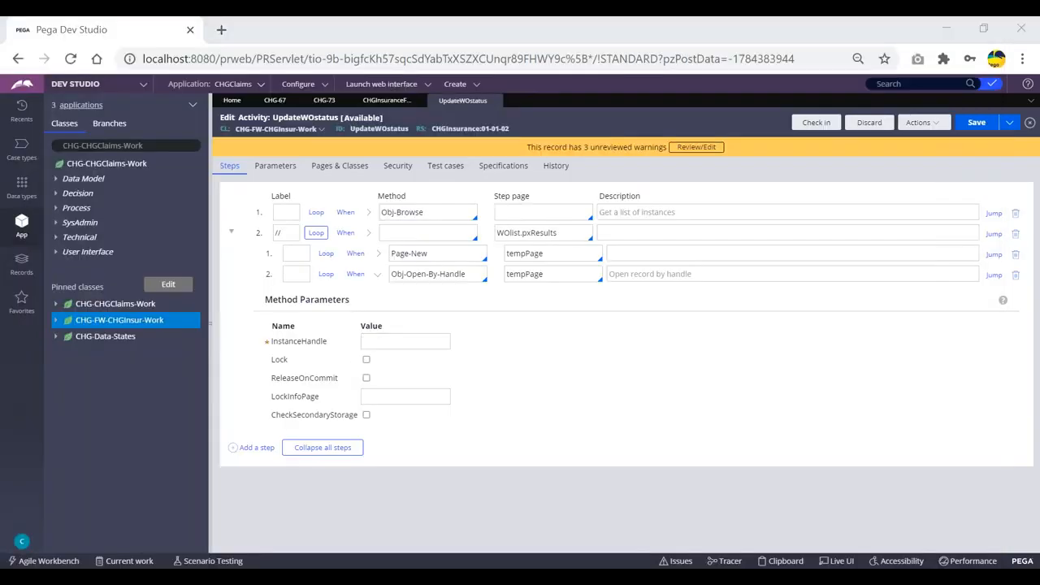
key("alt+Tab")
key("alt+Tab")
key("alt+Tab")
Copy the reference WOlist.pxResults from the clipboard page name into the InstanceHandle parameter and append empty parentheses
left_click(365, 97)
left_click_drag(363, 96, 436, 97)
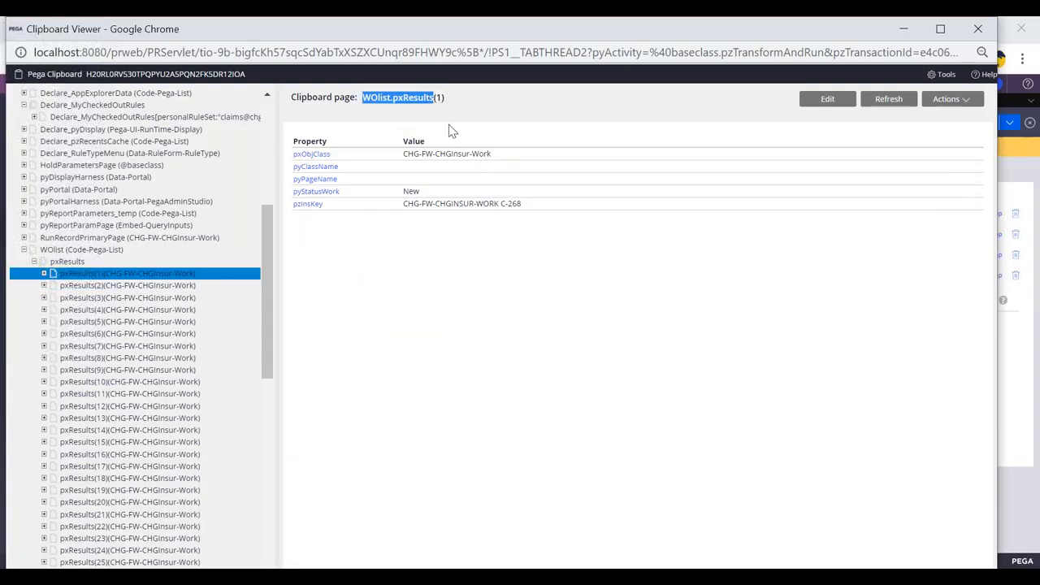
key("ctrl+c")
key("alt+Tab")
key("ctrl+v")
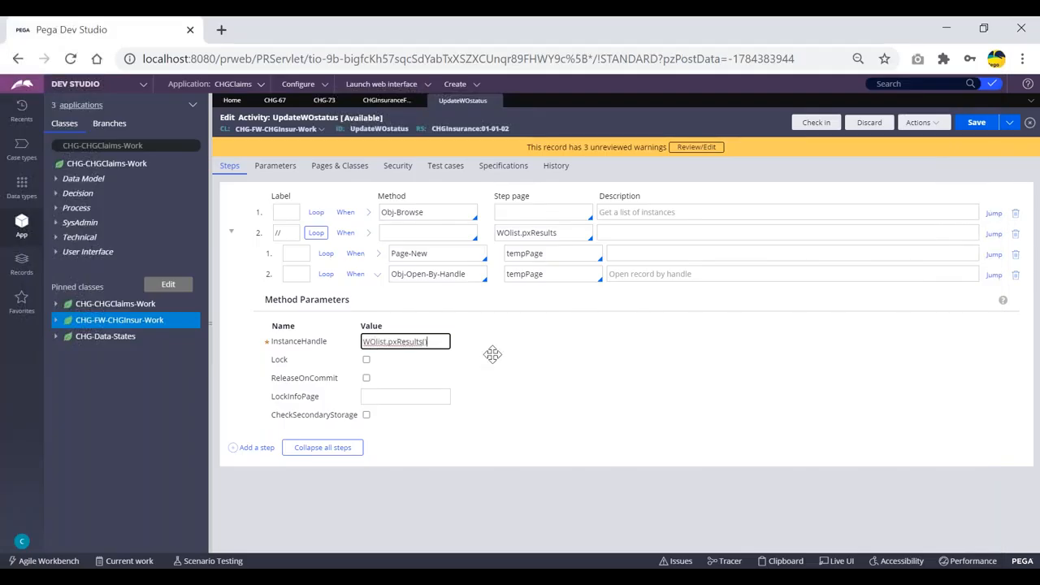
Append .pzInsKey to the InstanceHandle expression, taking the property name from the clipboard page
key("alt+Tab")
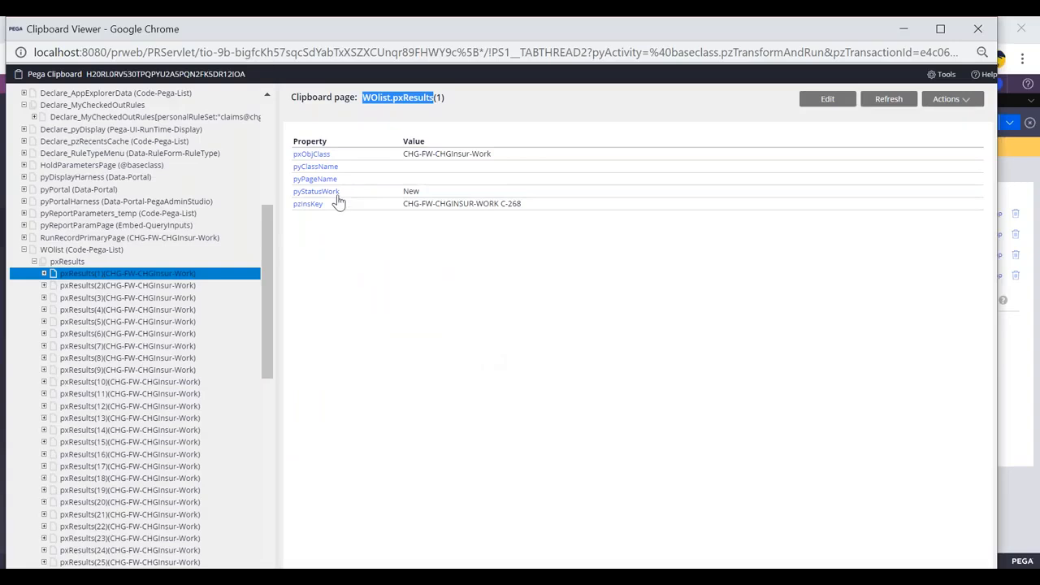
left_click_drag(326, 205, 293, 141)
left_click(340, 220)
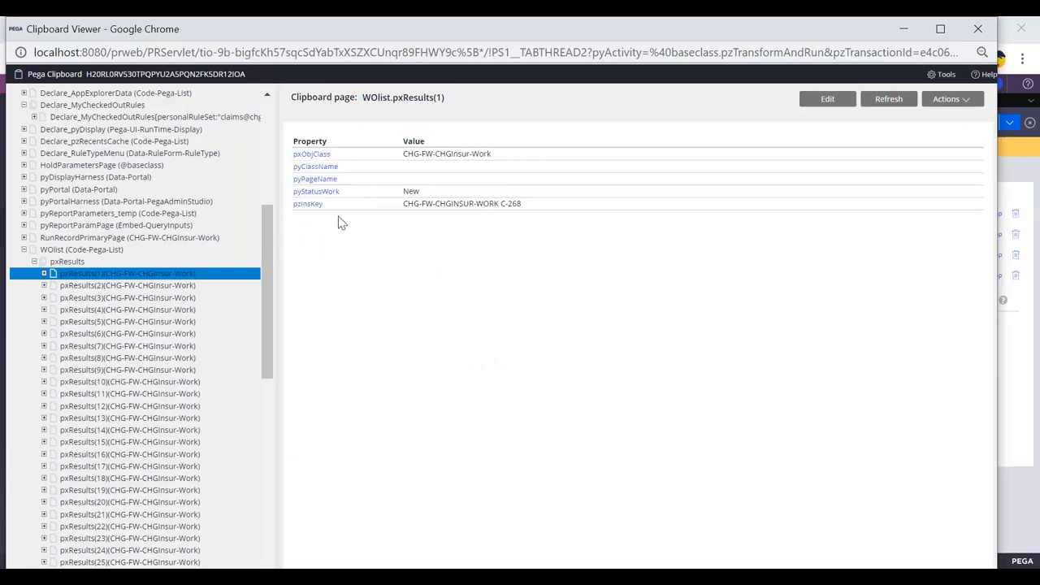
left_click_drag(326, 205, 296, 208)
key("alt+Tab")
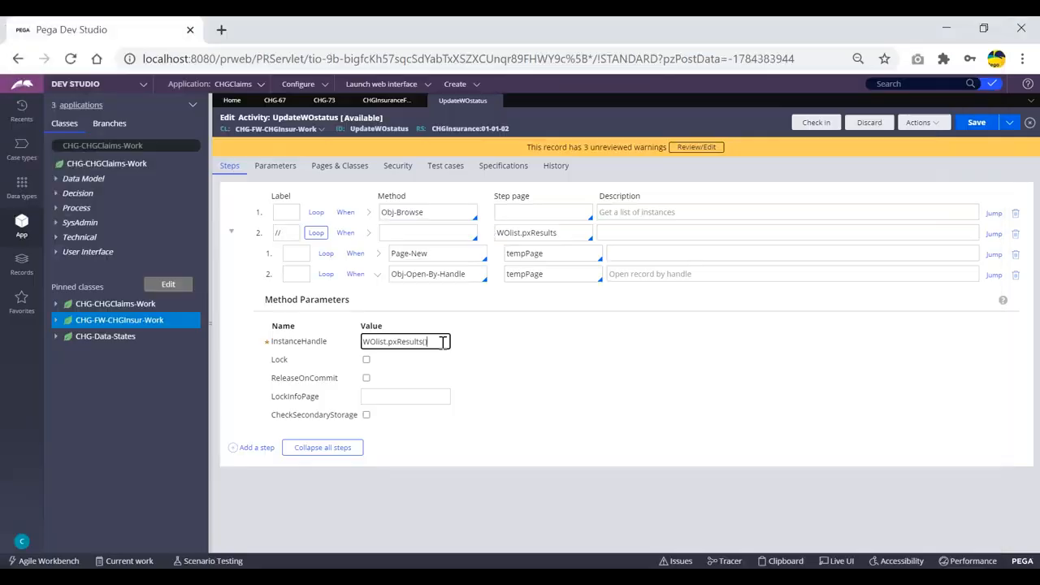
key("ctrl+v")
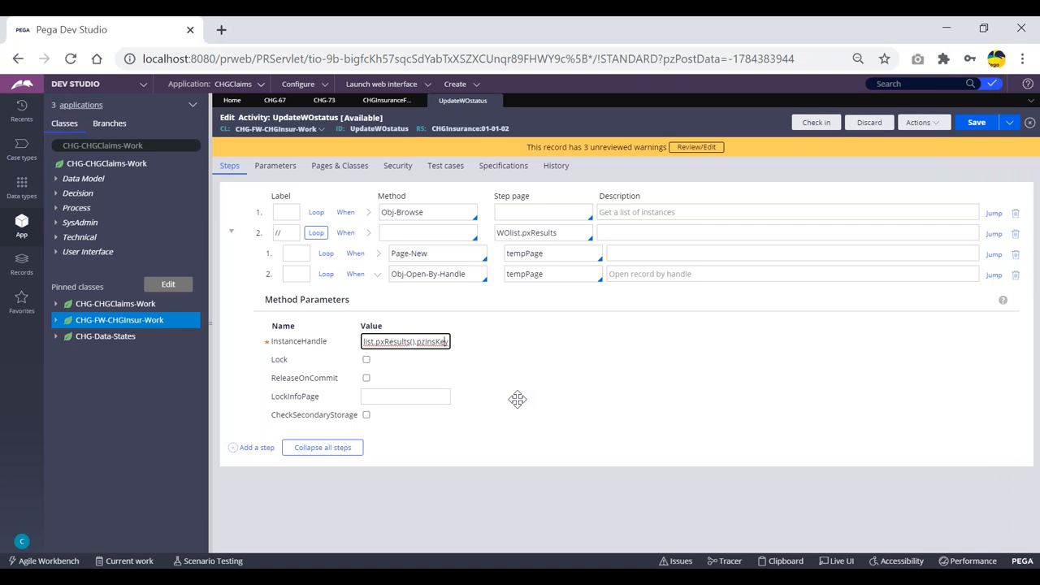
Insert <CURRENT> as the index between the parentheses of pxResults in the InstanceHandle expression
key("Home")
key("Right")
key("Right")
key("Right")
key("Right")
key("Right")
key("Right")
key("Right")
key("Right")
key("Right")
key("Right")
key("Right")
key("Right")
key("Right")
key("Right")
key("Right")
key("Right")
key("Right")
key("Right")
type("<CURRENT")
Copy the full InstanceHandle expression WOlist.pxResults(<CURRENT>).pzInsKey to the end of the Notepad notes and highlight its <CURRENT> index
key("ctrl+a")
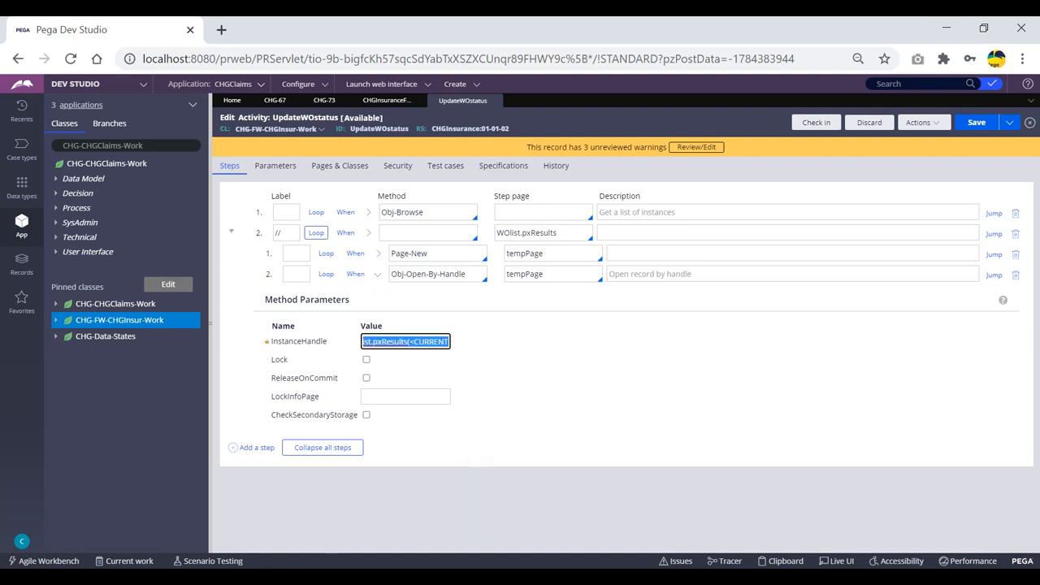
key("ctrl+c")
key("alt+Tab")
left_click(337, 471)
key("ctrl+v")
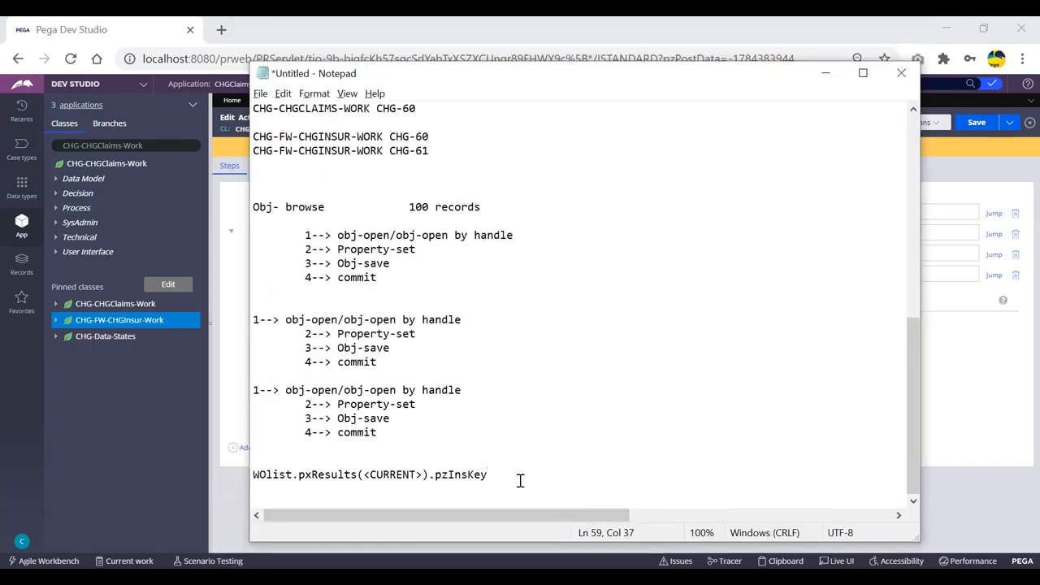
left_click_drag(499, 474, 236, 476)
left_click(492, 437)
left_click_drag(423, 474, 363, 476)
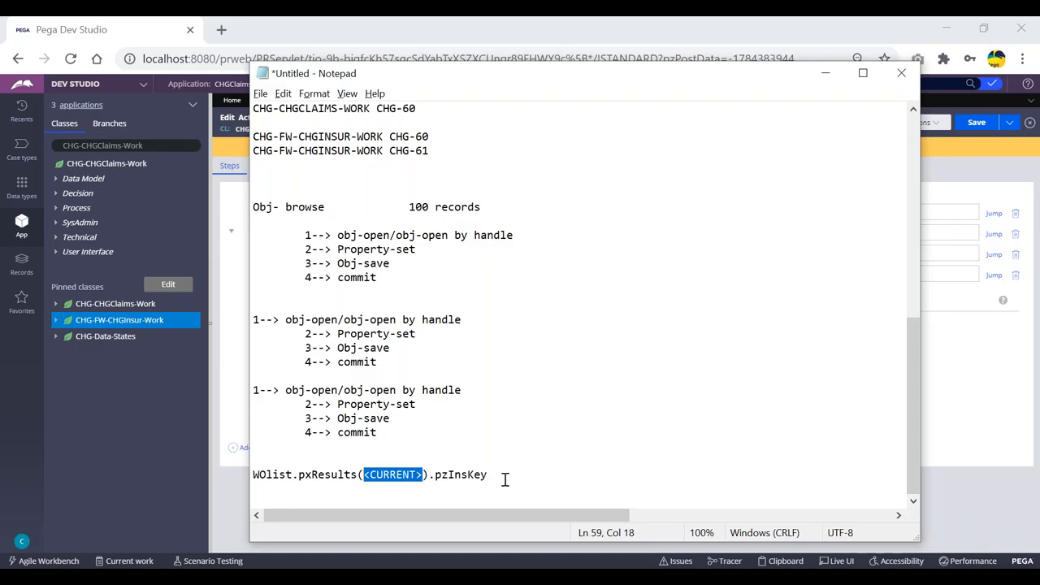
Back in Dev Studio, enable Lock and ReleaseOnCommit for the Obj-Open-By-Handle step and collapse its parameters
key("alt+Tab")
left_click(497, 350)
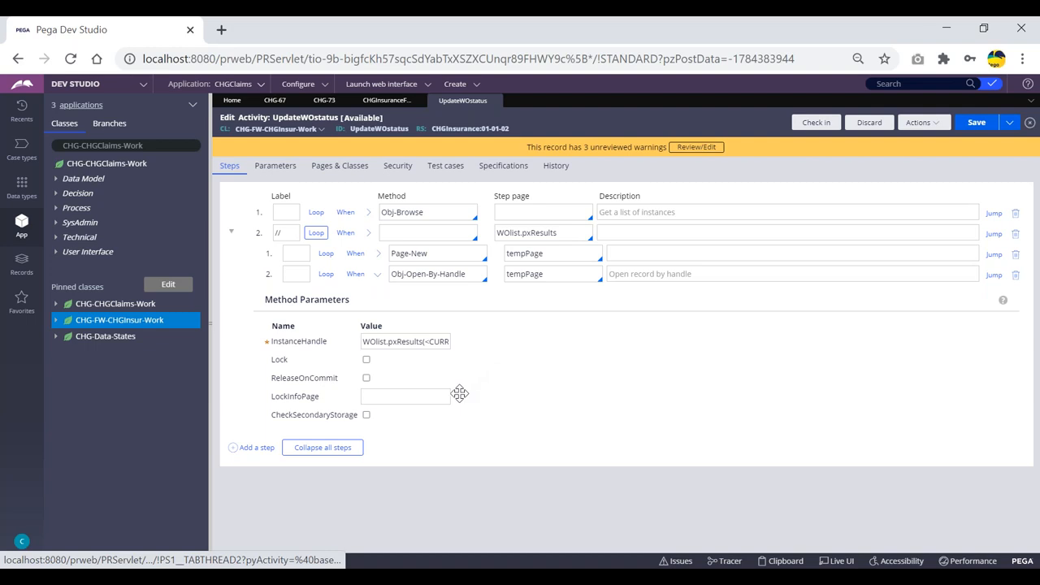
left_click(365, 359)
left_click(366, 378)
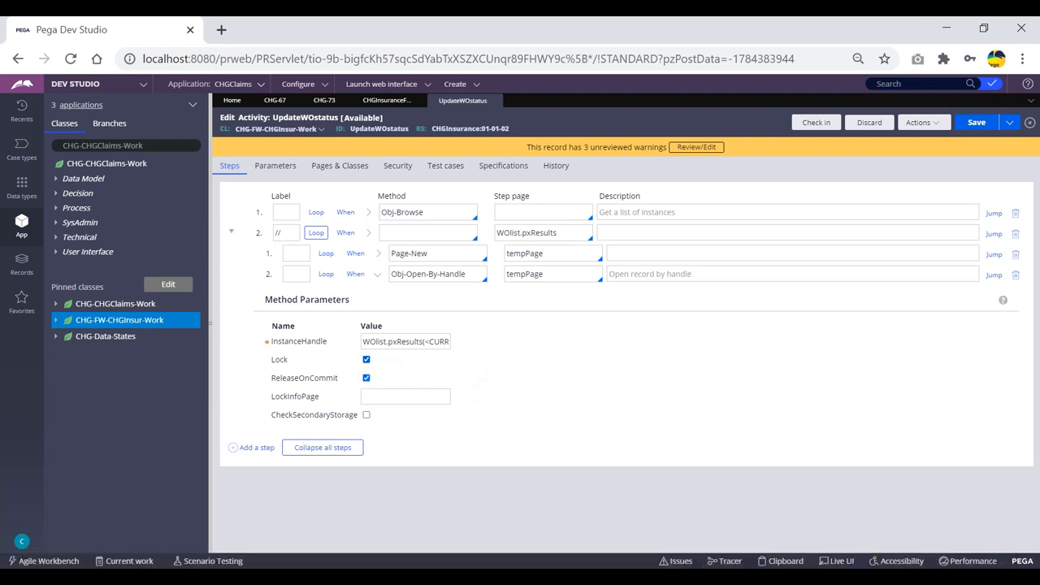
left_click(474, 274)
key("alt+Tab")
left_click(254, 566)
left_click_drag(267, 362, 297, 362)
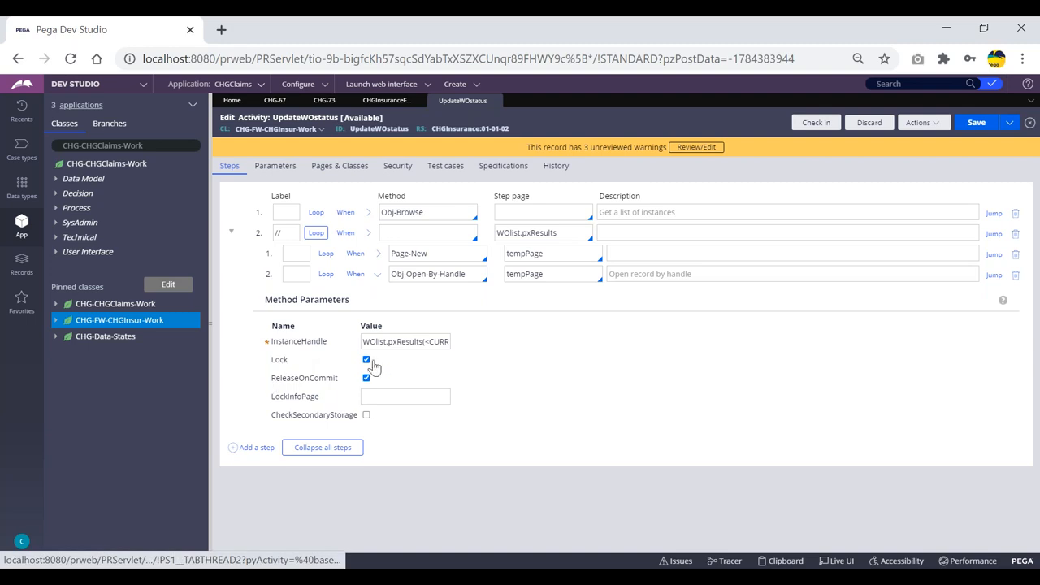
mouse_move(326, 385)
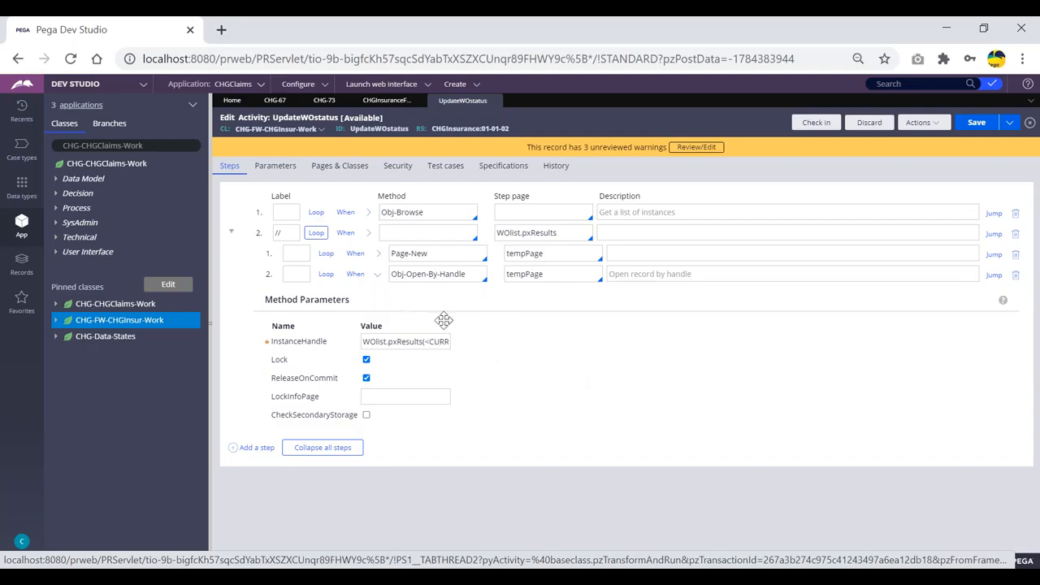
left_click(377, 278)
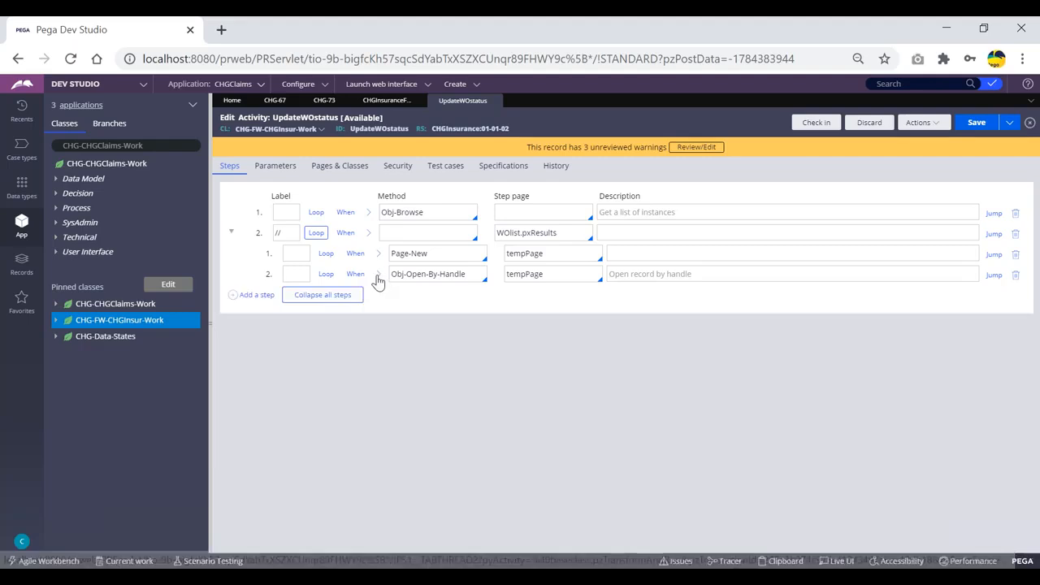
Check the planned sequence in the Notepad notes and add a third substep to the loop with the Property-Set method
left_click(558, 274)
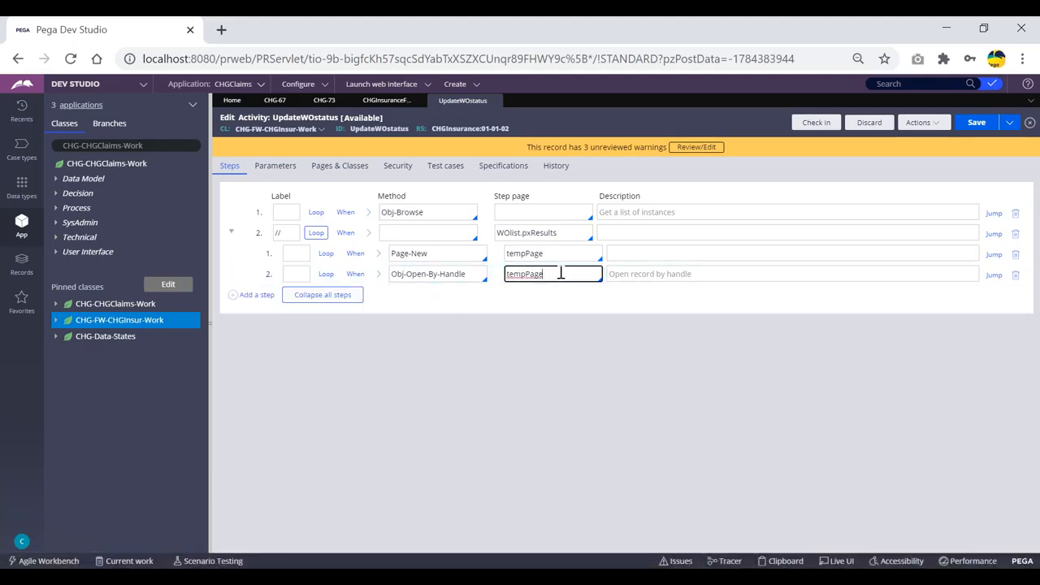
key("alt+Tab")
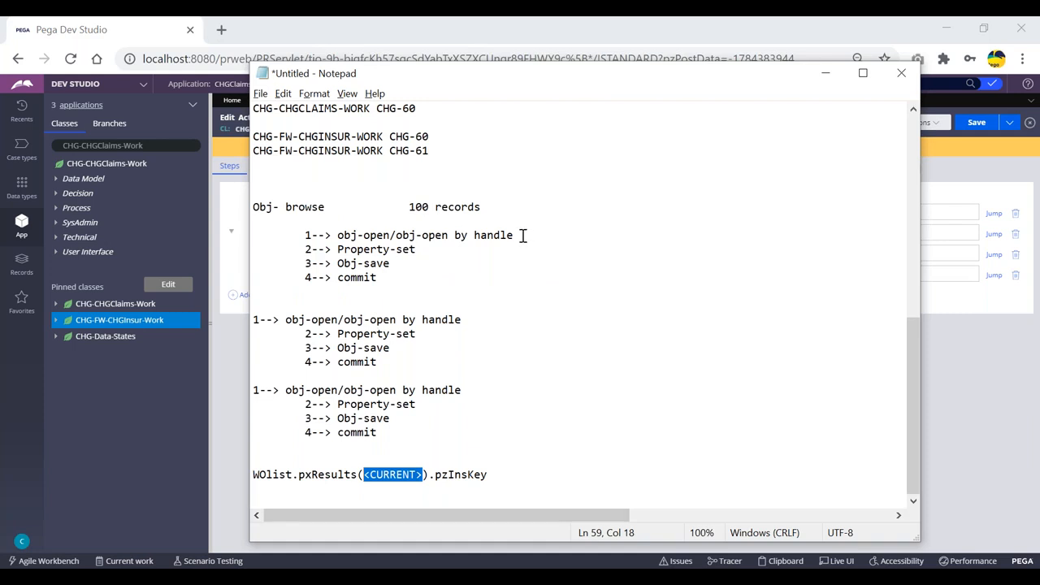
key("alt+Tab")
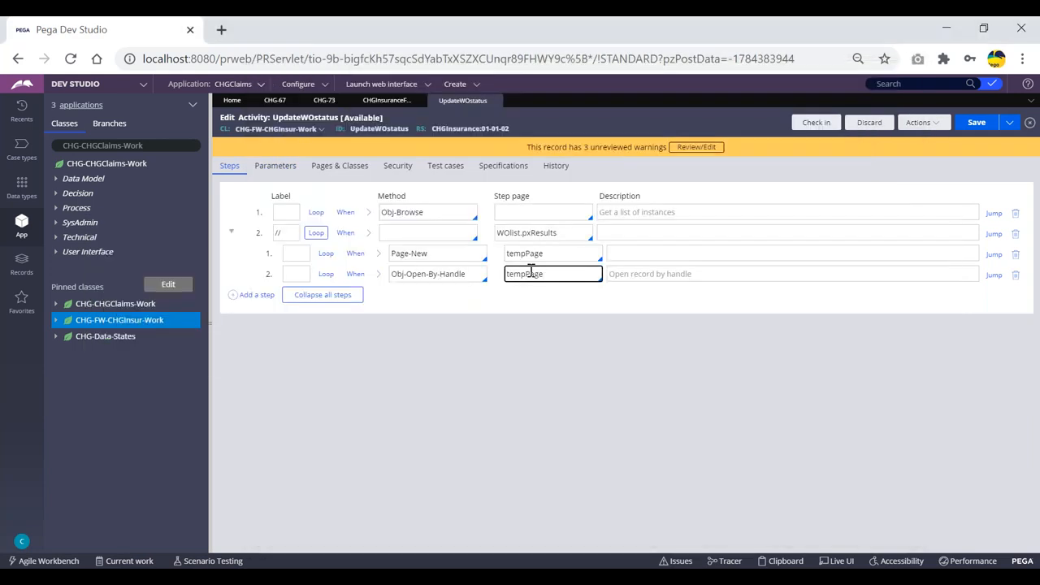
key("alt+Tab")
left_click_drag(420, 249, 330, 249)
key("alt+Tab")
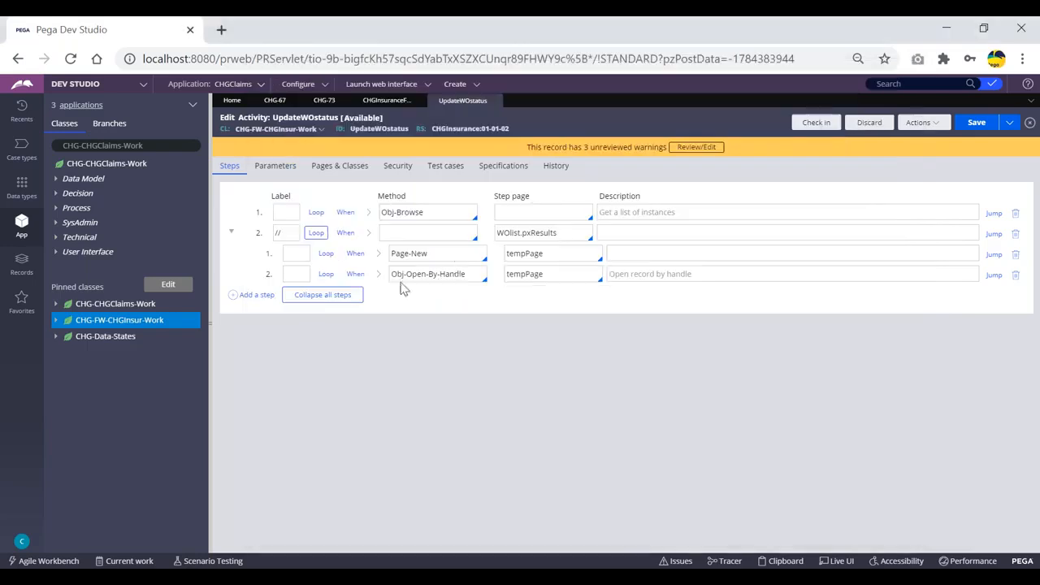
left_click(255, 296)
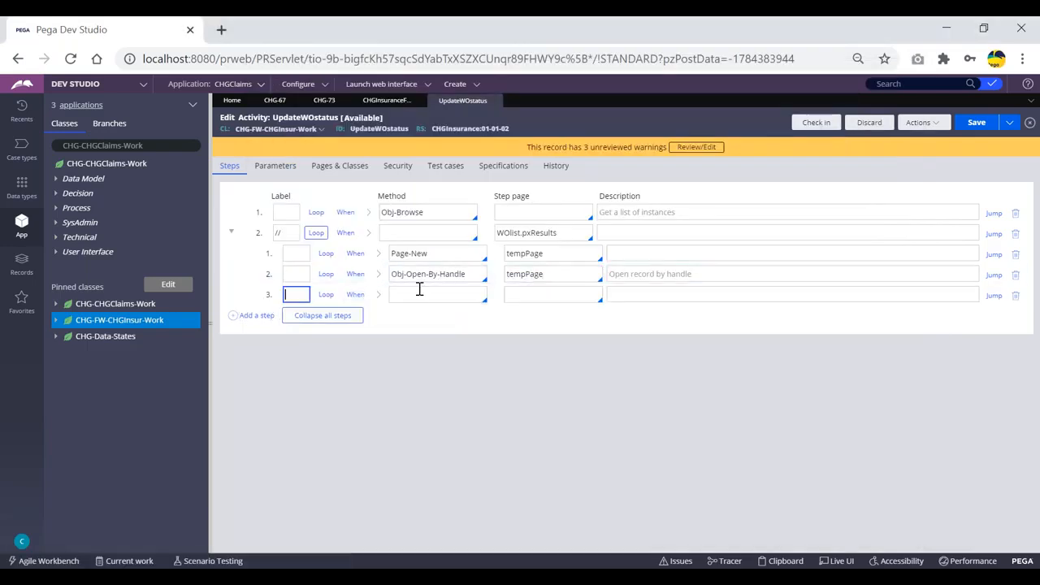
left_click(419, 296)
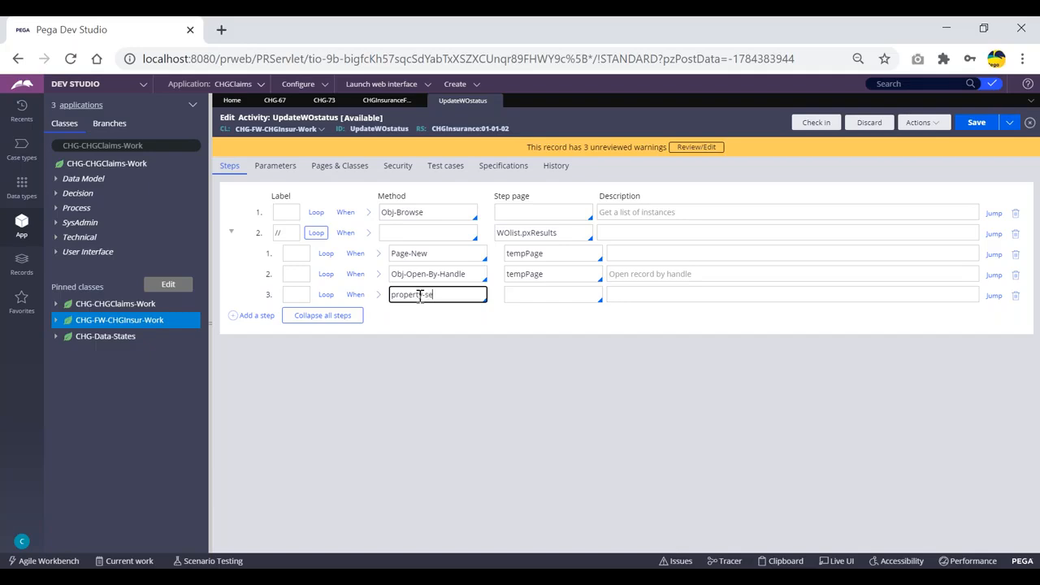
type("property-set")
key("Return")
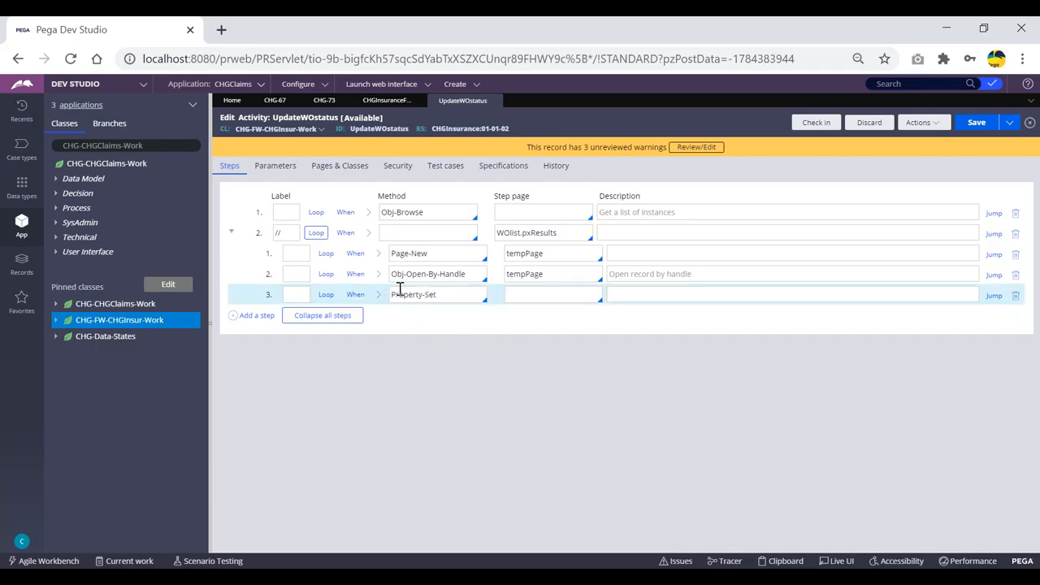
Copy tempPage from the Obj-Open-By-Handle step as the step page of the Property-Set step
left_click(529, 275)
double_click(530, 274)
key("ctrl+c")
left_click(534, 294)
key("ctrl+v")
Configure the Property-Set parameters to set .pyStatusWork to "Resolved-CHG", and collapse them
left_click(377, 294)
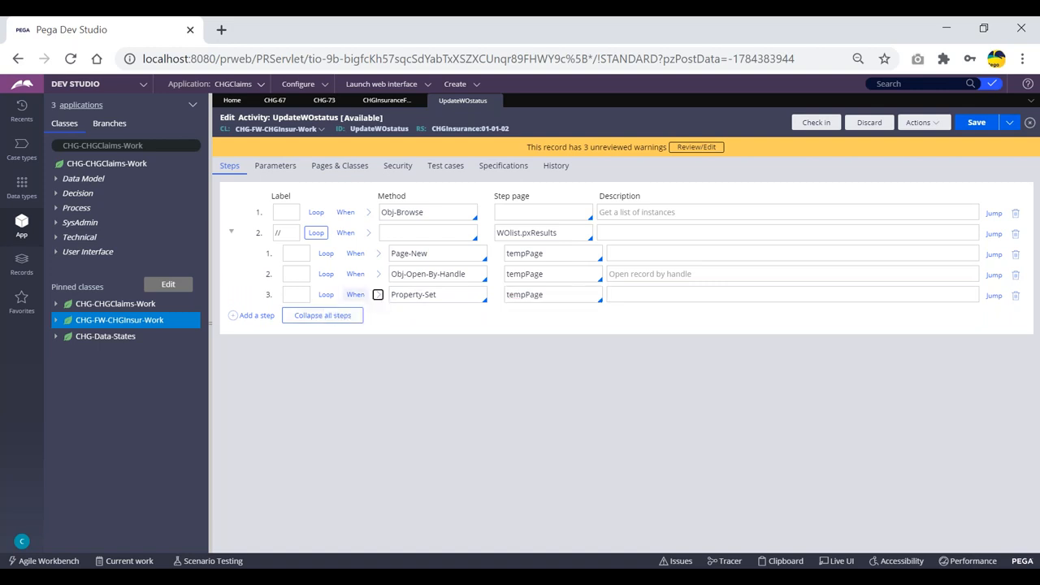
left_click(307, 361)
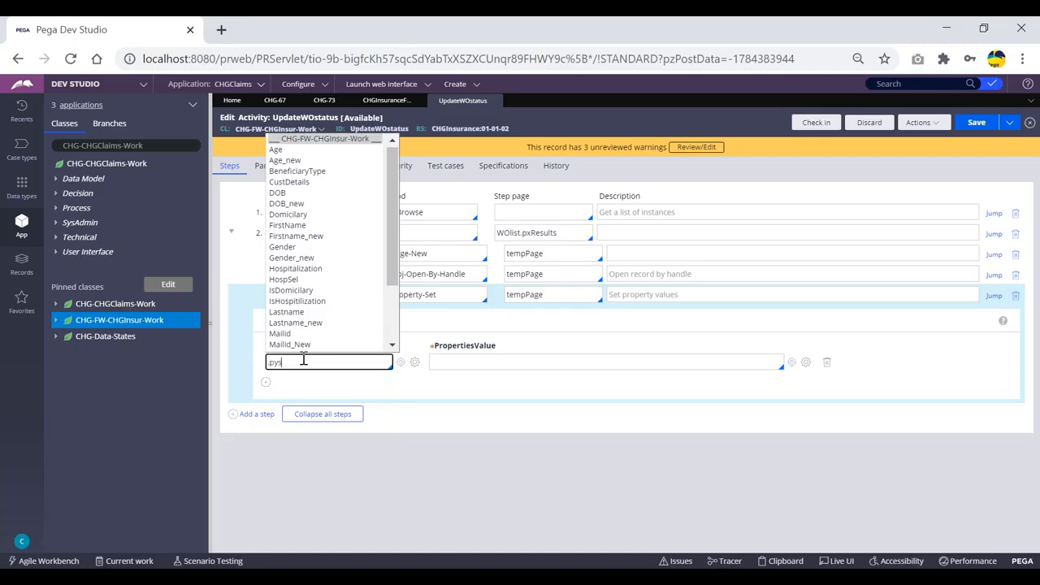
type(".pysta")
key("Down")
key("Down")
key("Down")
key("Down")
key("Down")
key("Down")
key("Down")
key("Down")
key("Down")
key("Down")
key("Down")
key("Down")
key("Down")
key("Down")
key("Down")
key("Down")
key("Down")
key("Down")
key("Down")
key("Down")
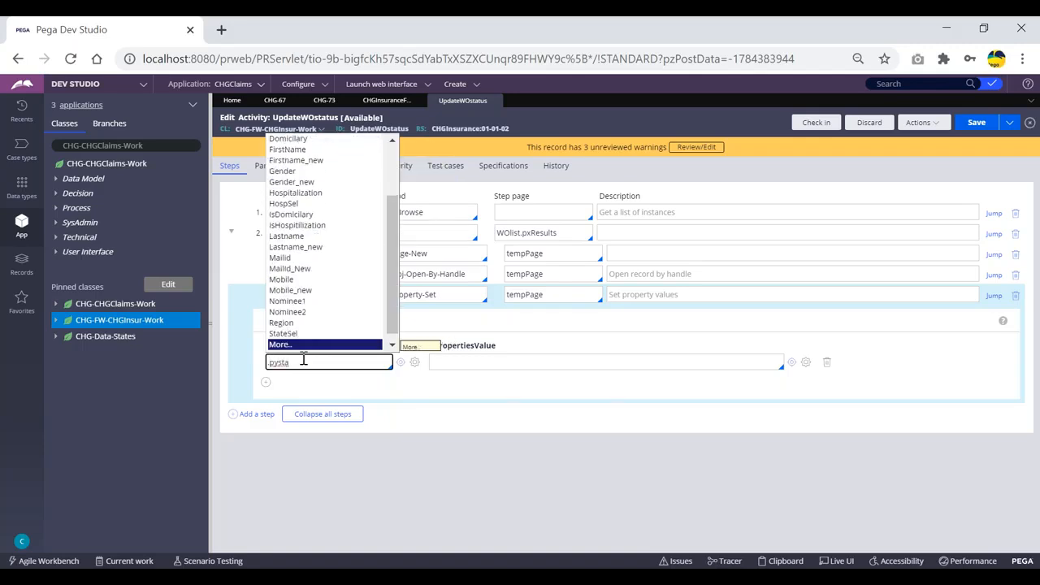
key("Return")
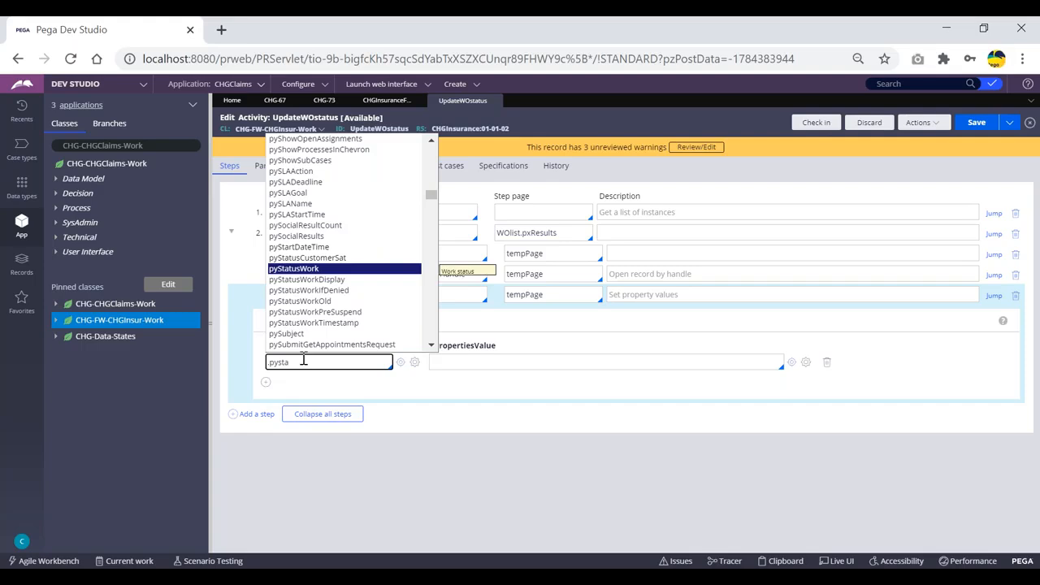
key("Return")
left_click(444, 362)
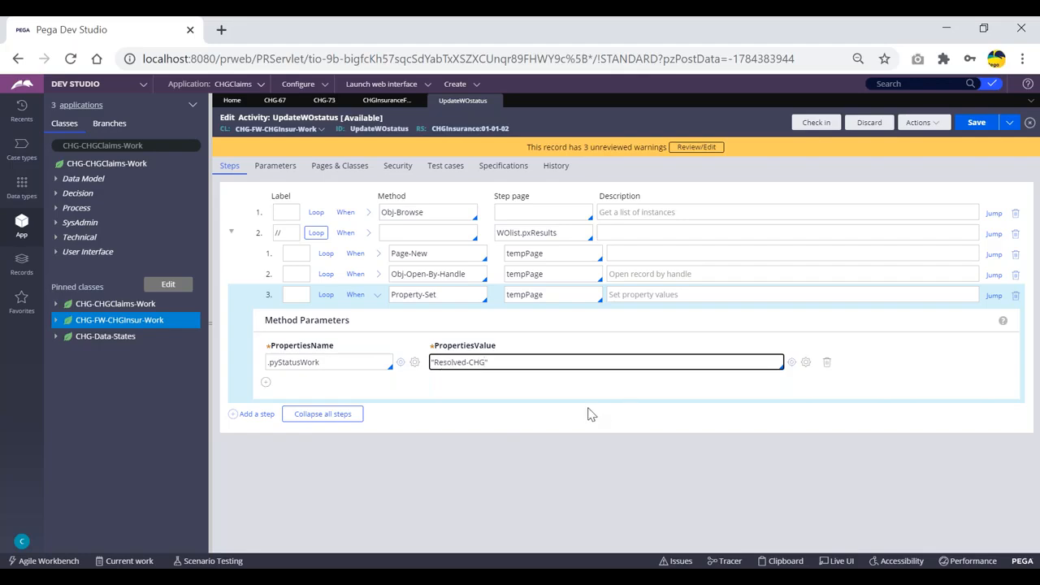
left_click(379, 297)
Add a fourth substep to the loop with the Obj-Save method and tempPage as its step page
key("alt+Tab")
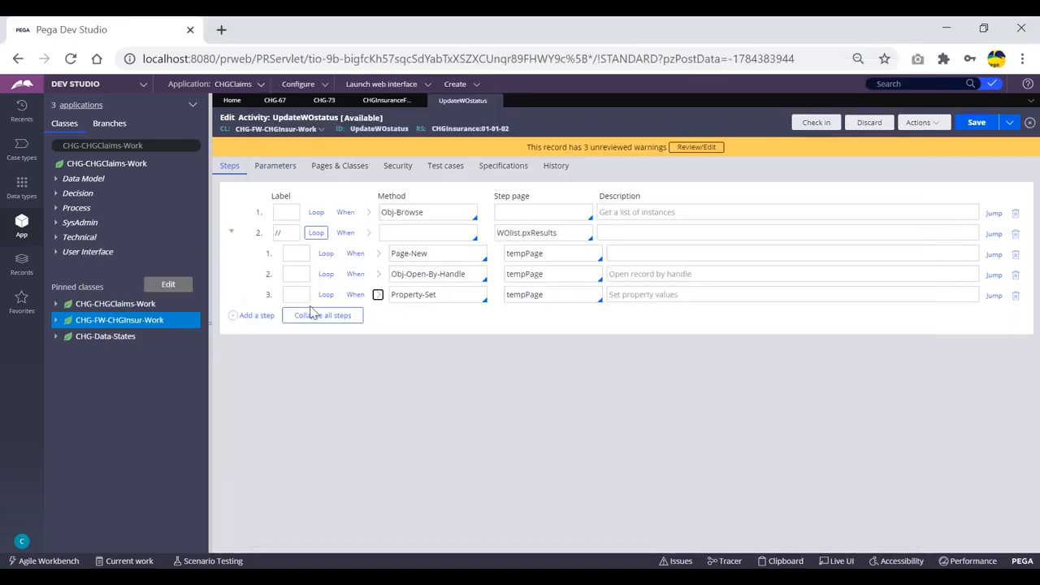
left_click(254, 316)
left_click(420, 315)
type("obj-Sae")
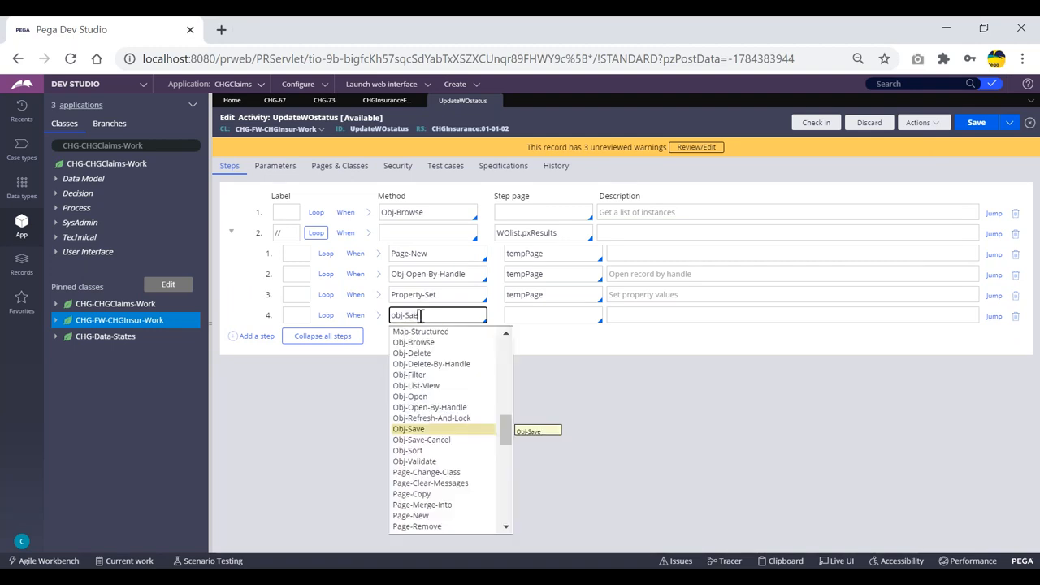
left_click(417, 431)
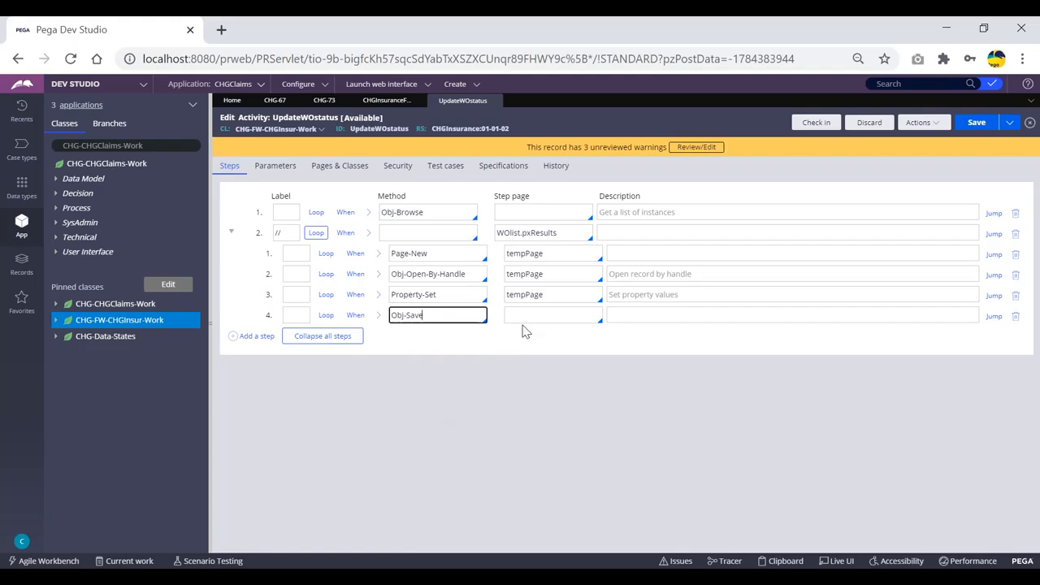
double_click(527, 296)
left_click(552, 316)
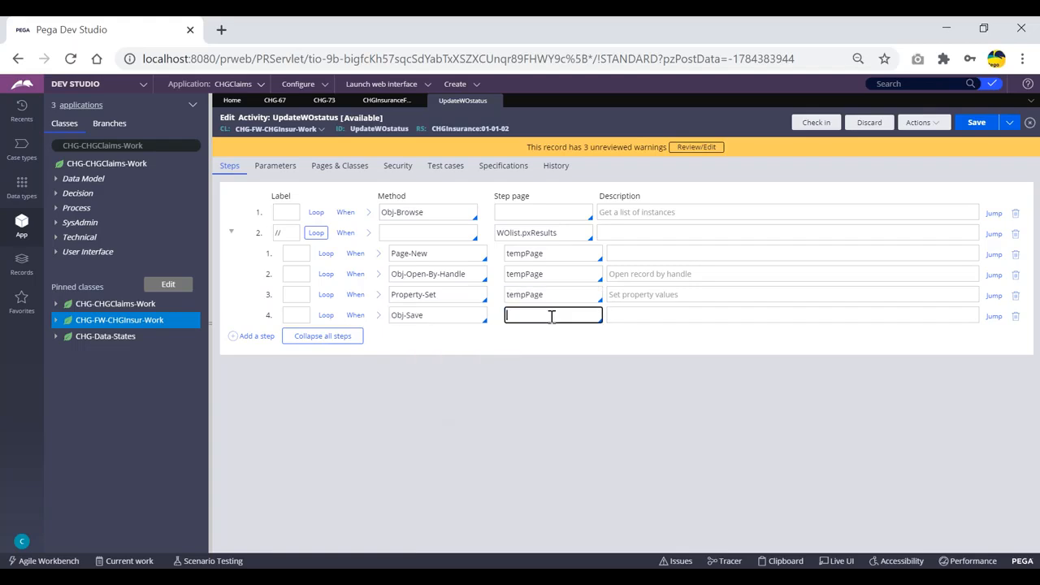
key("ctrl+v")
key("alt+Tab")
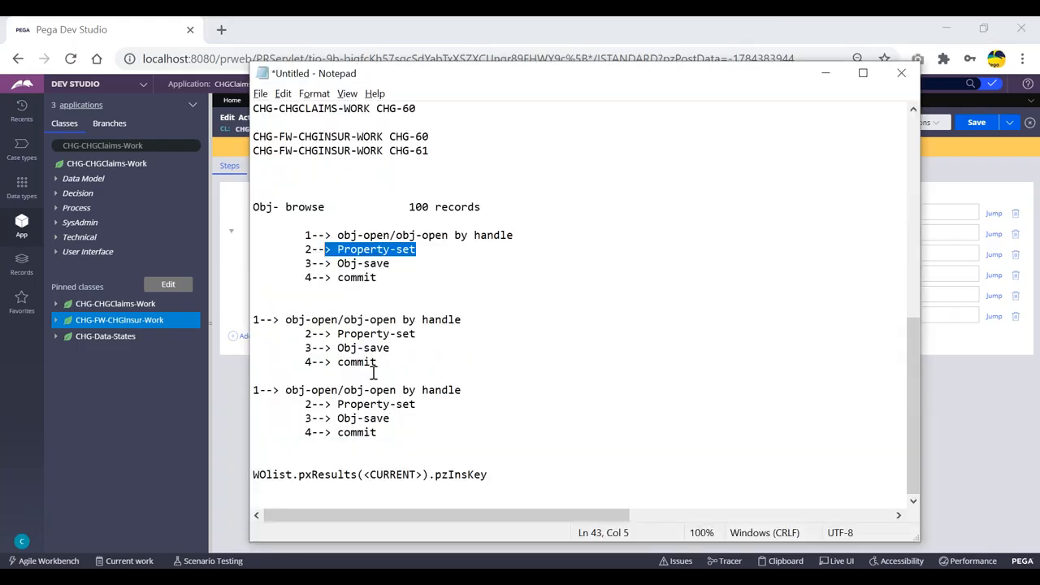
Return to the UpdateWOstatus activity and inspect the method parameters of the Obj-Save substep, leaving them collapsed
key("alt+Tab")
key("alt+Tab")
key("alt+Tab")
left_click(456, 315)
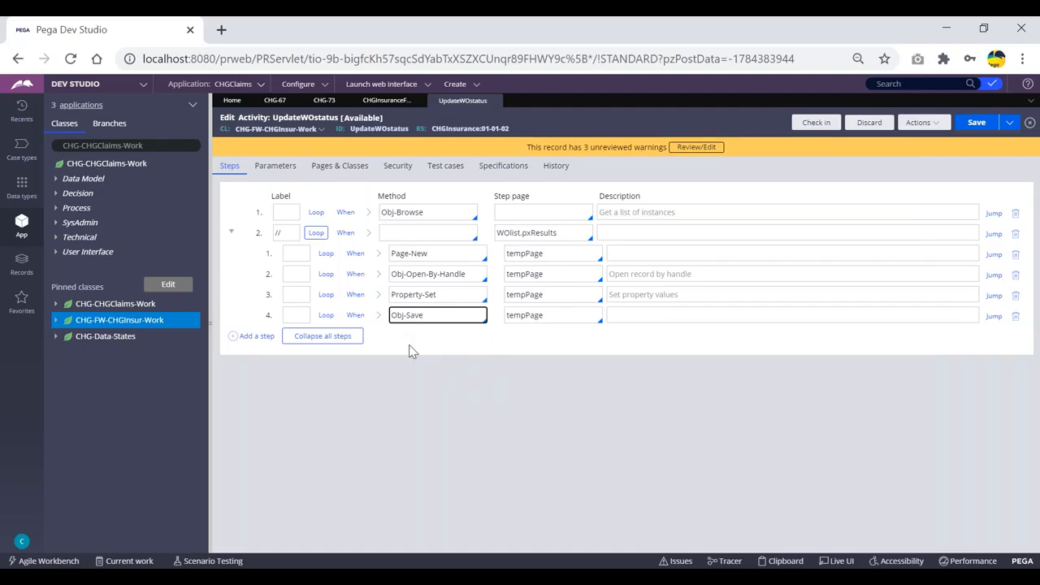
left_click(378, 314)
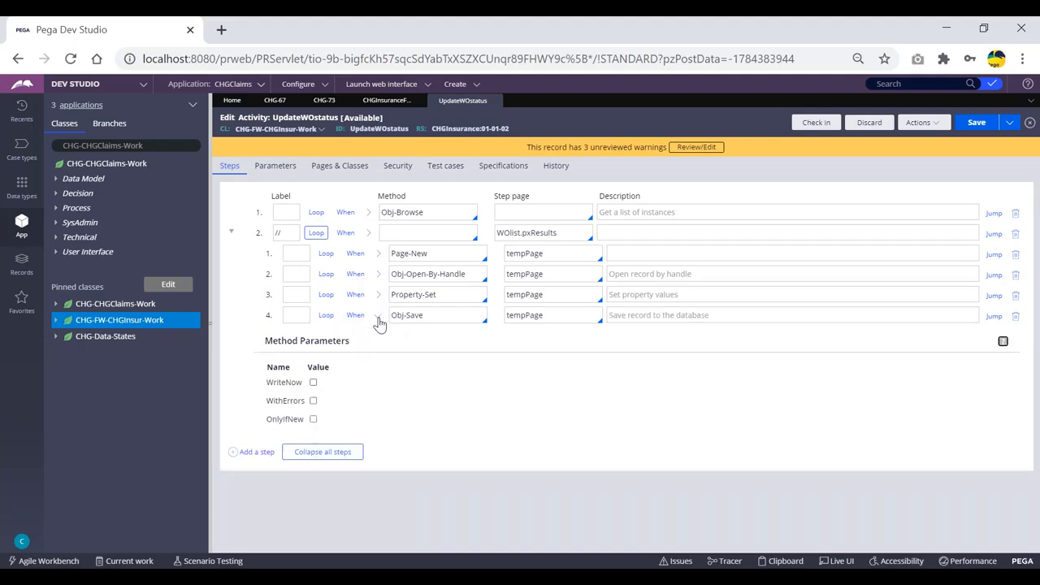
left_click(379, 321)
left_click(431, 315)
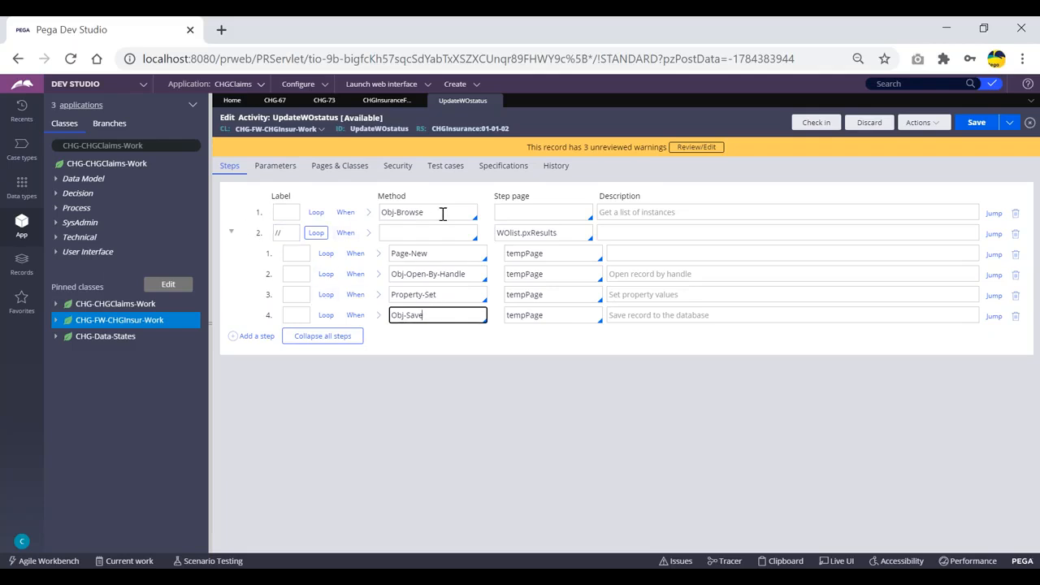
Add a third top-level step to the activity, outside the loop, with the Commit method
left_click(414, 233)
left_click(244, 335)
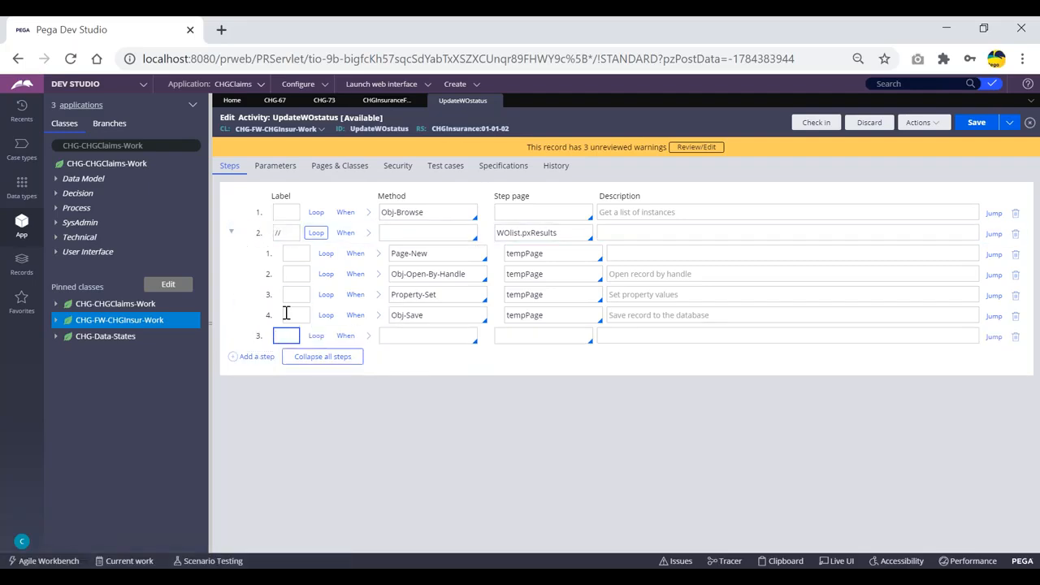
left_click(411, 335)
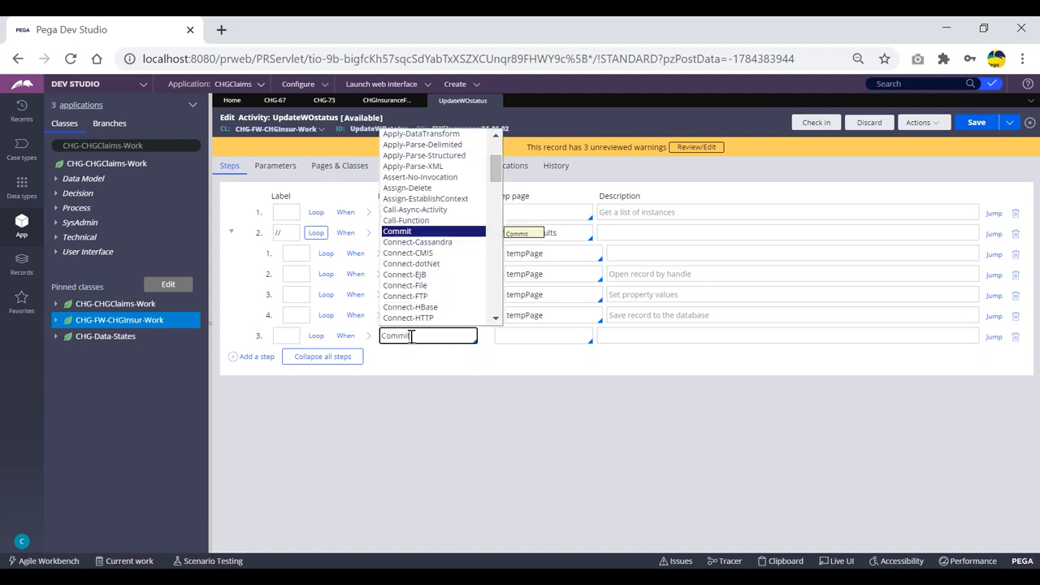
key("Return")
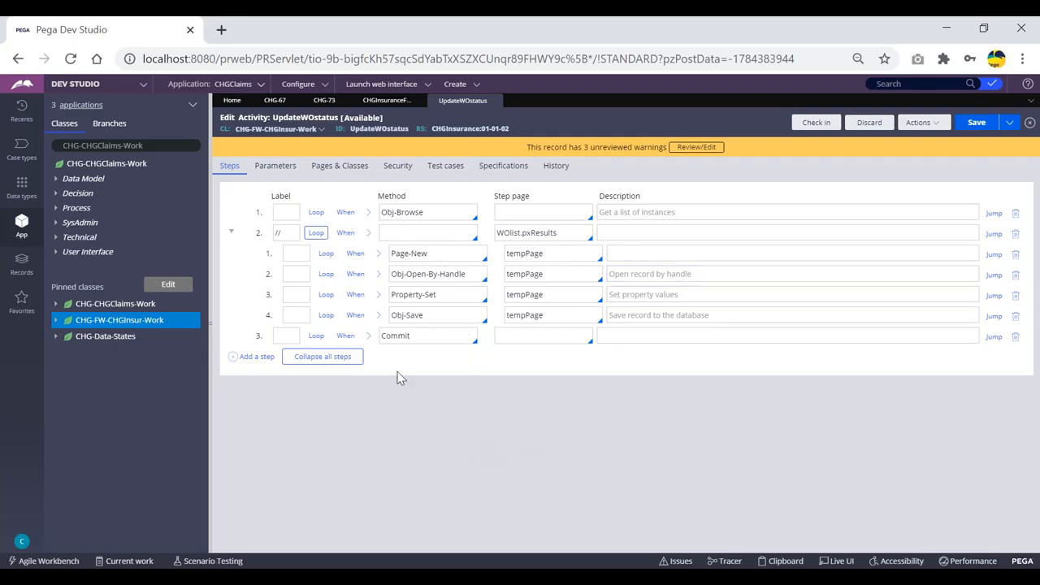
left_click(428, 336)
Remove the // comment label from the loop step, save the activity, and check its page and class definitions
left_click(285, 232)
left_click(976, 123)
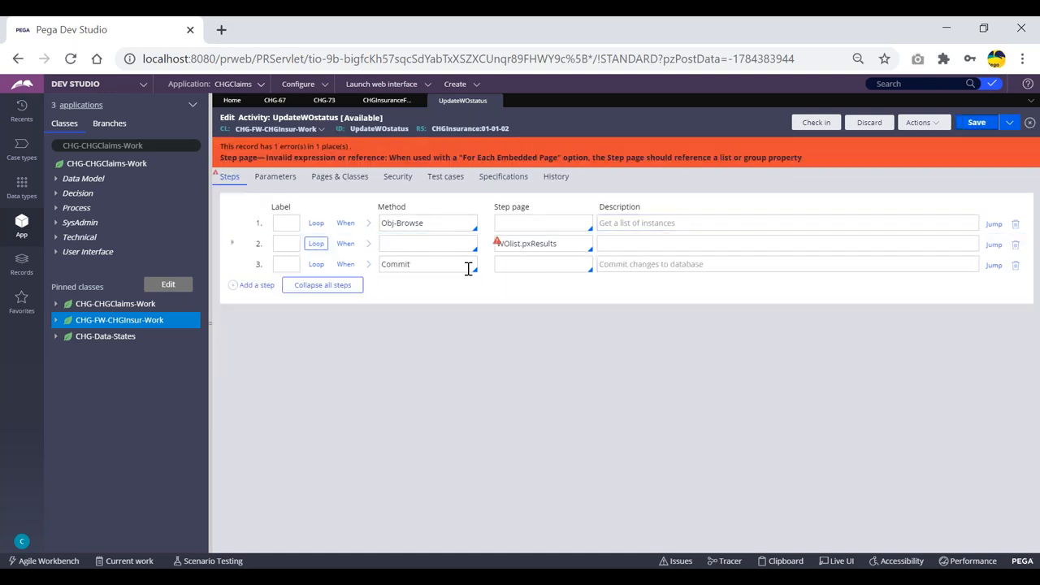
left_click(341, 179)
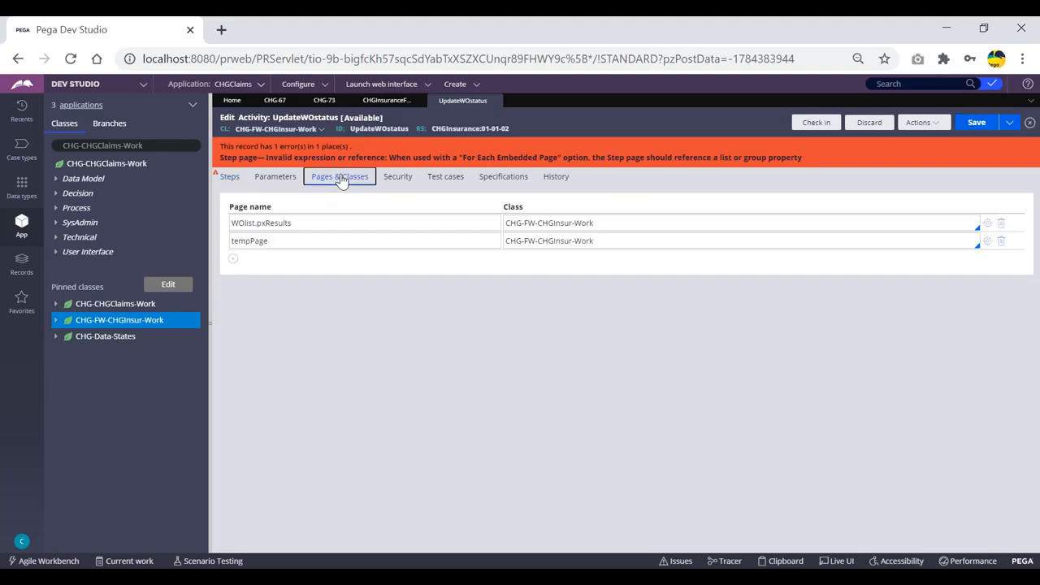
left_click(231, 179)
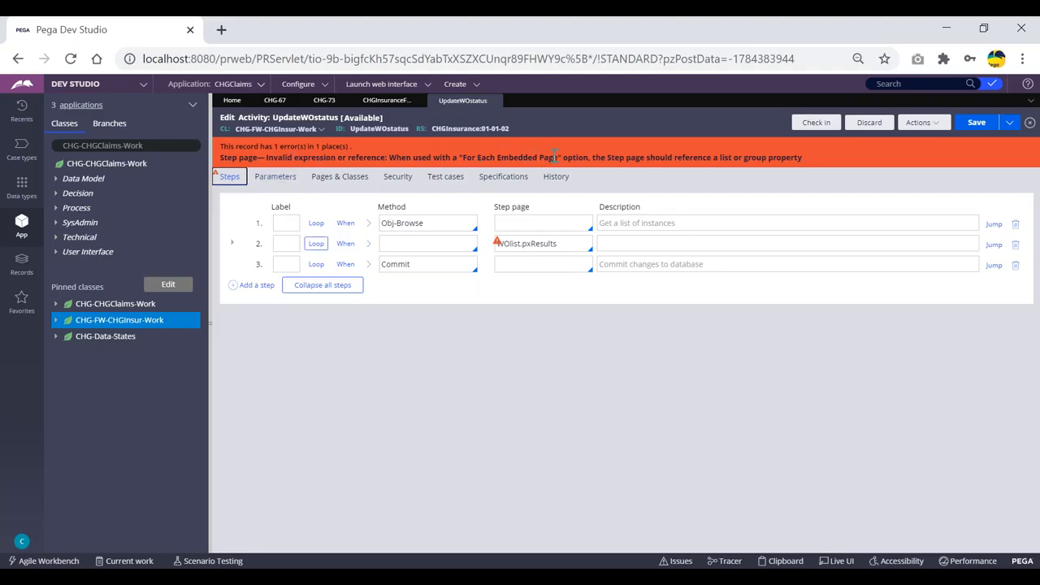
Define the page WOlist with a Code-Pega- class in the activity's pages and classes, and save the activity
left_click(341, 178)
double_click(247, 222)
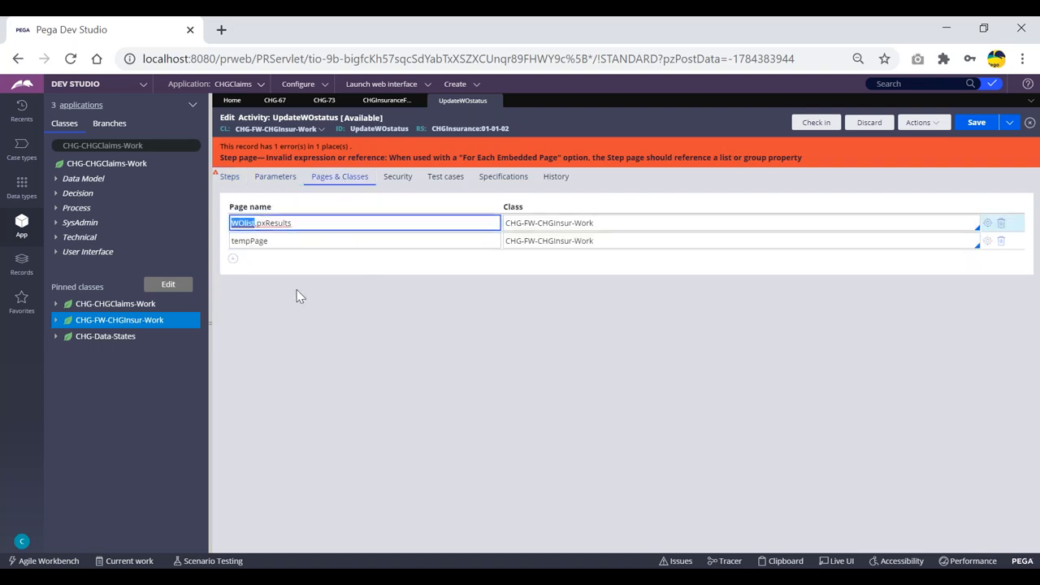
left_click(234, 260)
type("WOlist")
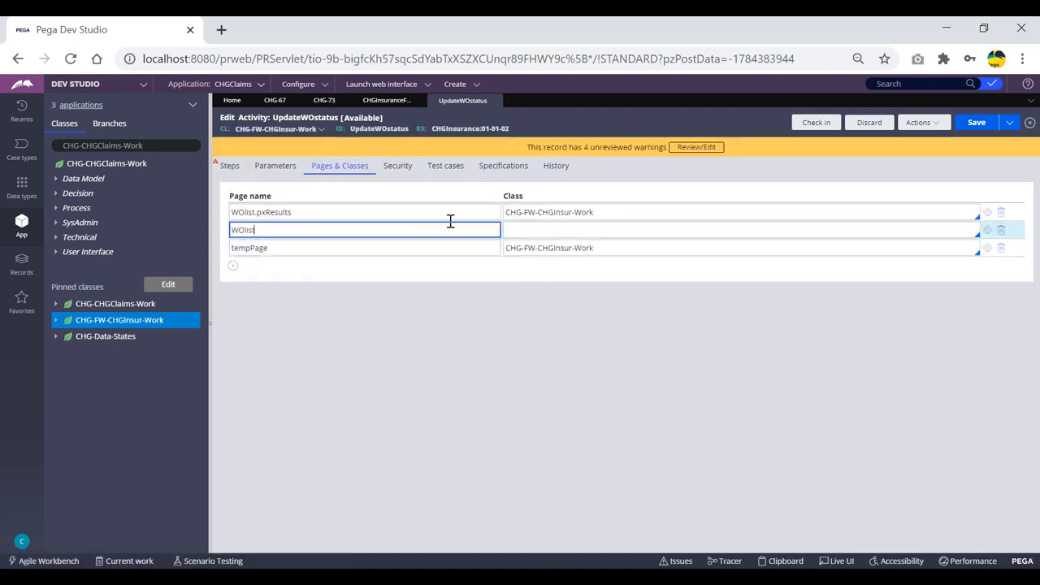
left_click(557, 225)
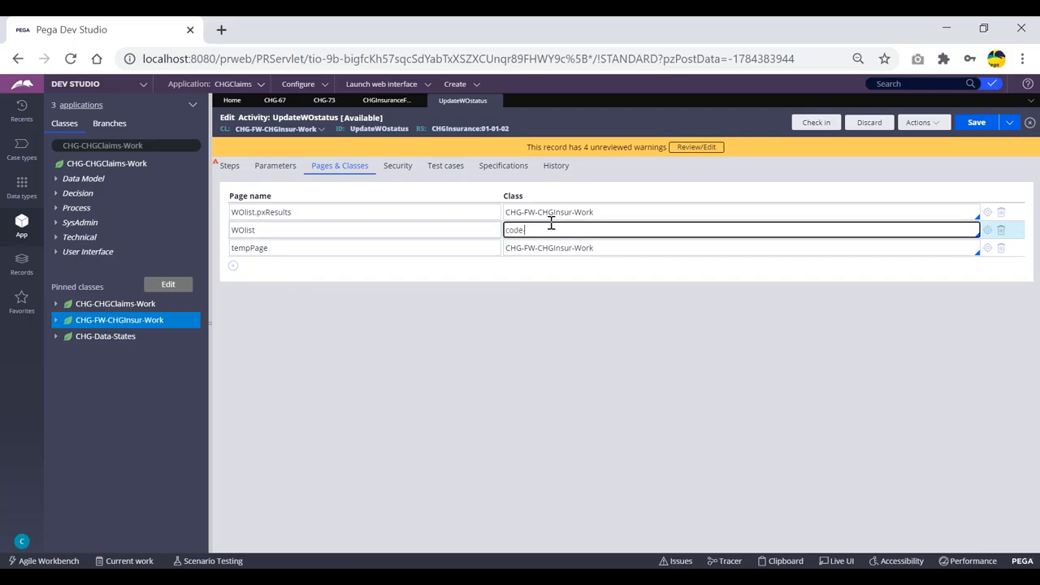
type("ega-")
key("Down")
key("Down")
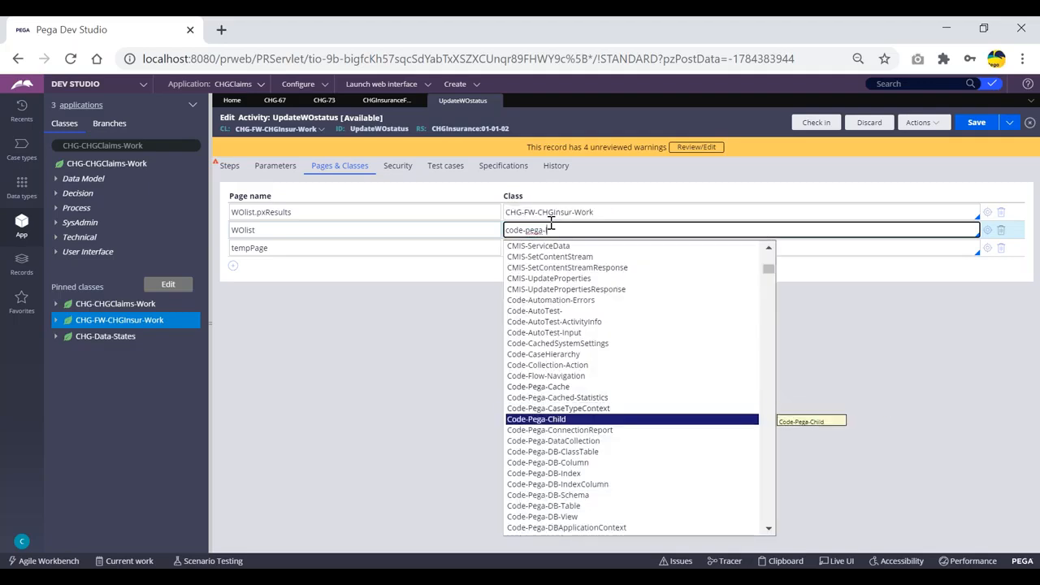
key("Return")
left_click(228, 164)
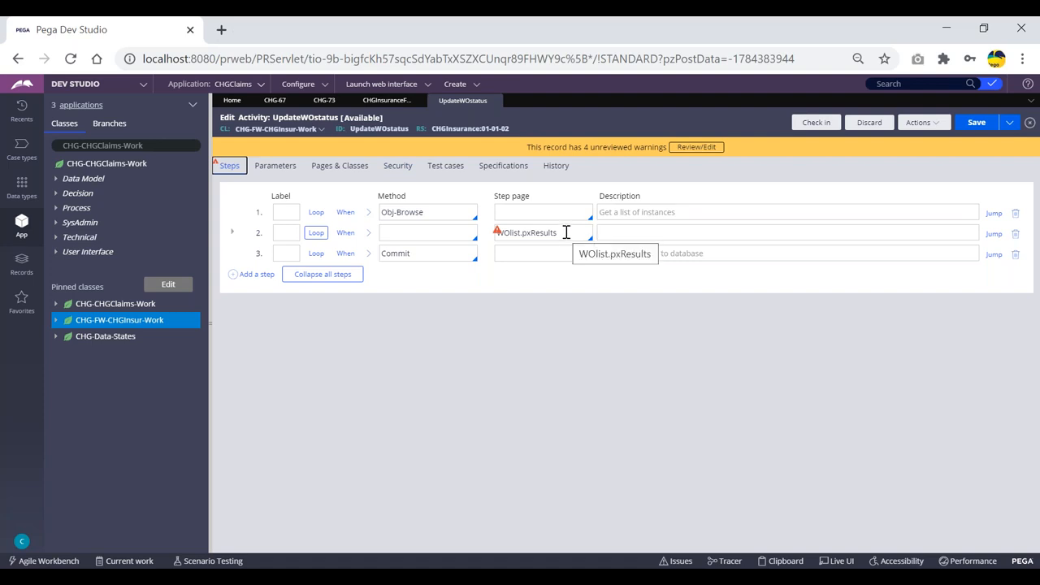
left_click(976, 123)
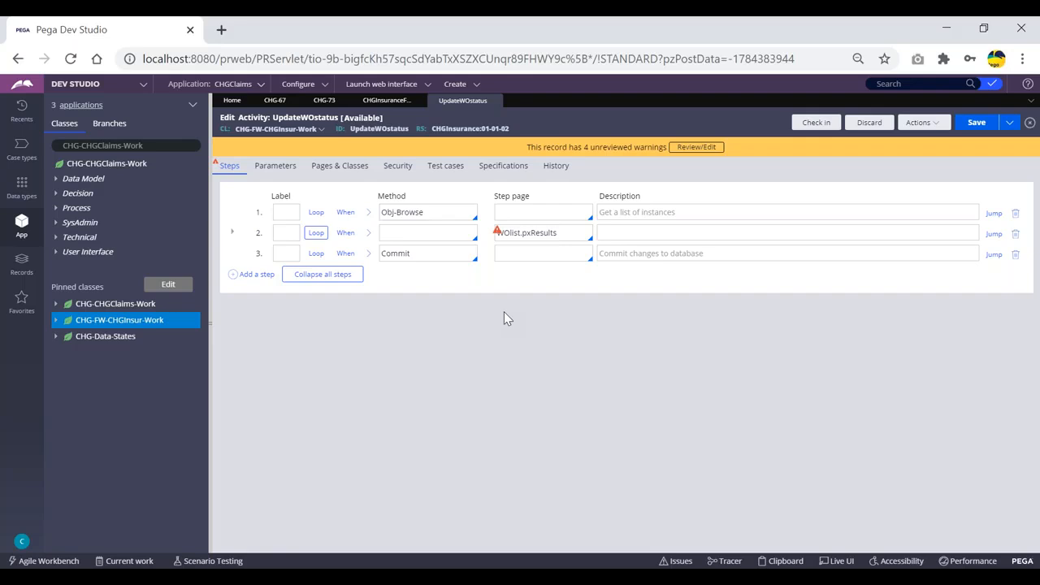
left_click(969, 129)
Run the UpdateWOstatus activity on an empty test page in the Standard thread, and close the result window
left_click(934, 127)
left_click(899, 141)
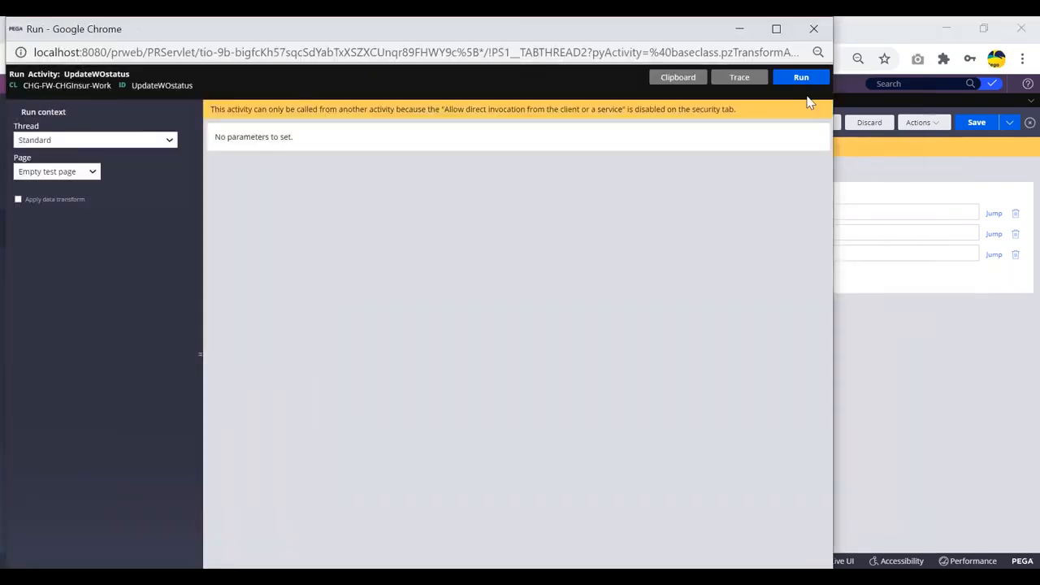
left_click(799, 78)
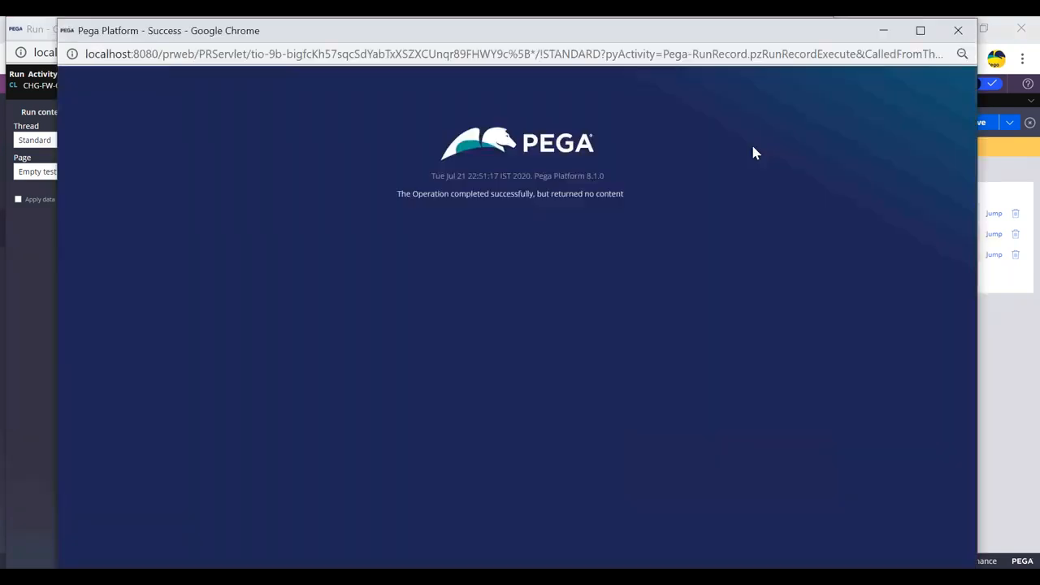
left_click_drag(483, 195, 585, 195)
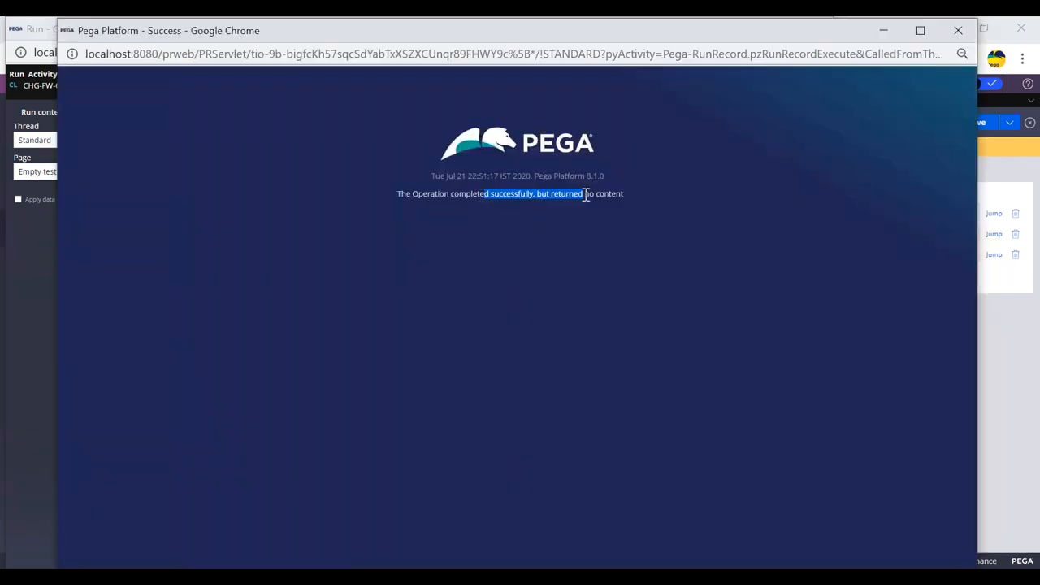
left_click(956, 31)
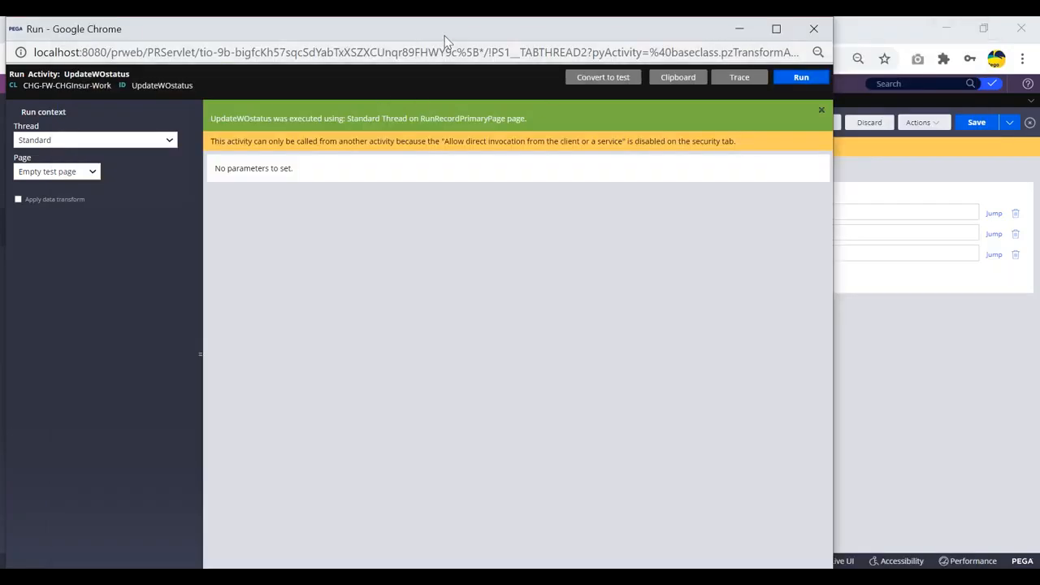
Switch to pgAdmin, rerun the query on pc_chg_fw_chginsur_work, and widen the pystatuswork column in the results
left_click(311, 575)
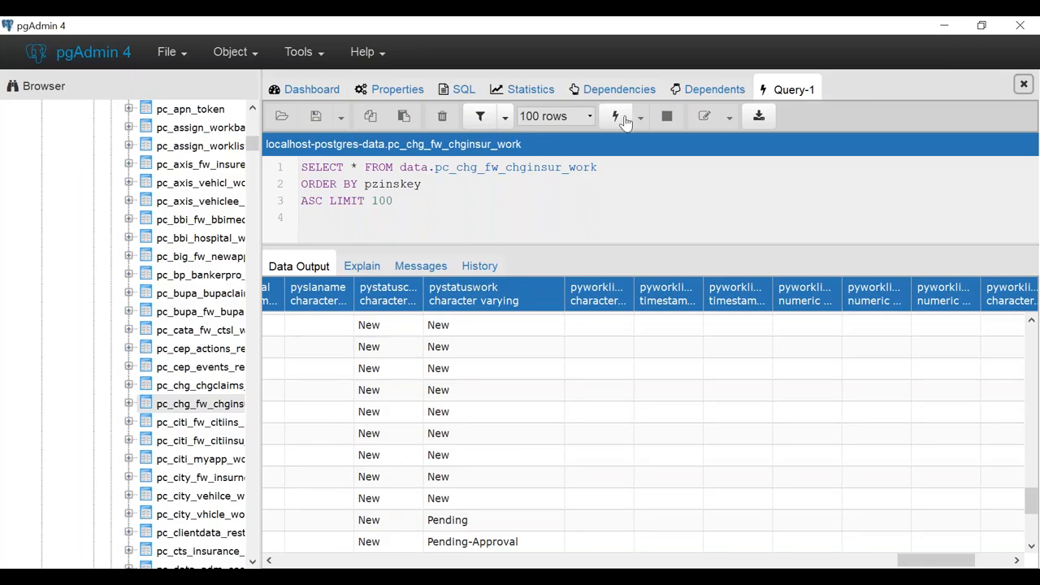
left_click(617, 116)
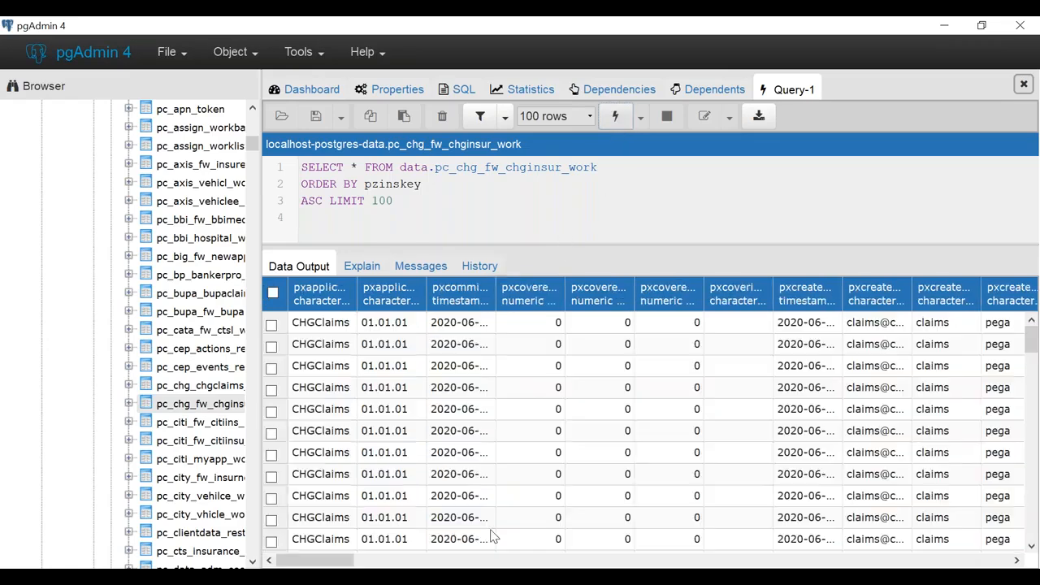
left_click(698, 559)
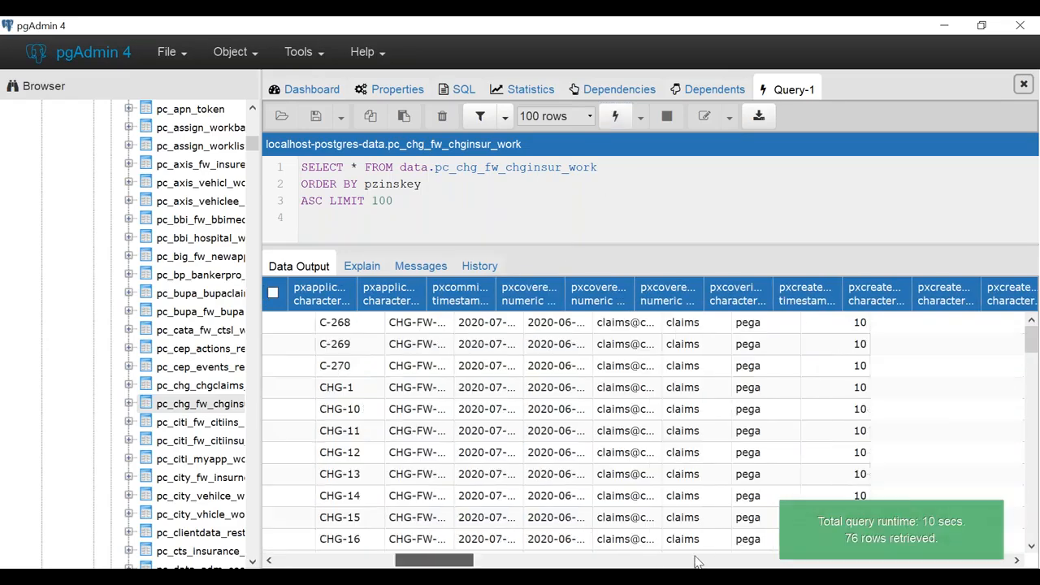
left_click(880, 560)
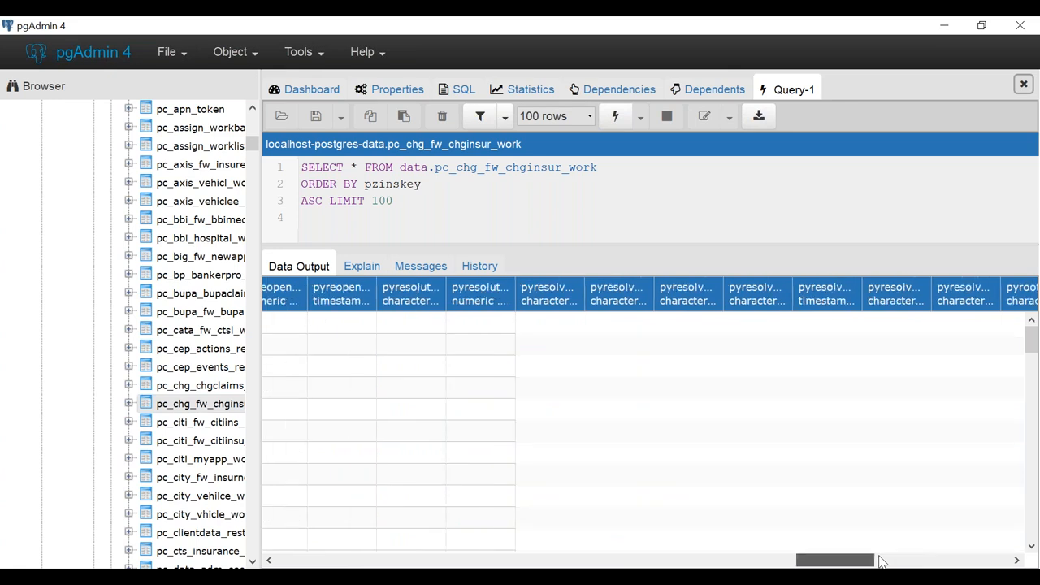
left_click_drag(885, 561, 921, 561)
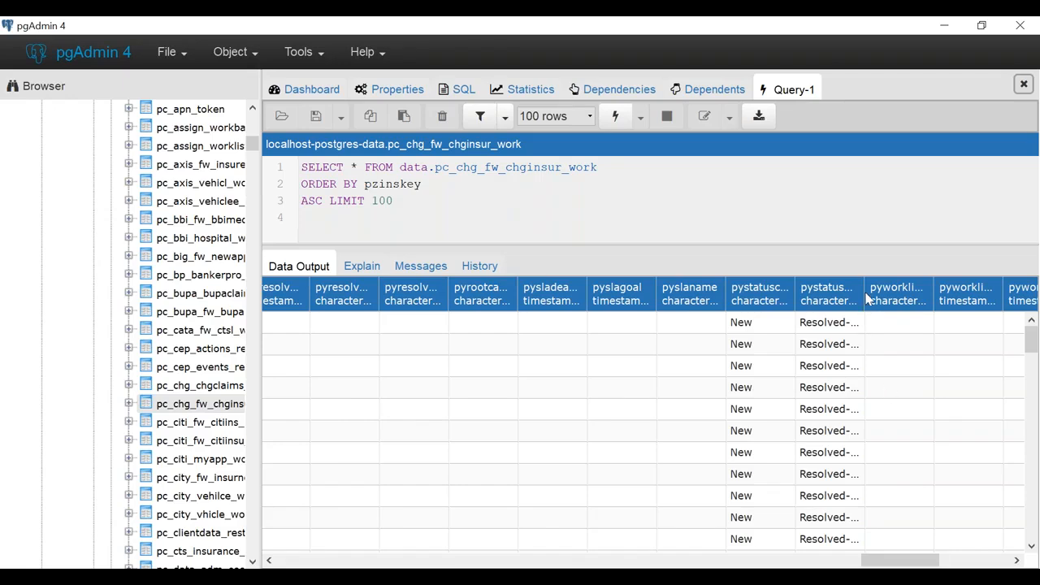
left_click_drag(863, 293, 954, 290)
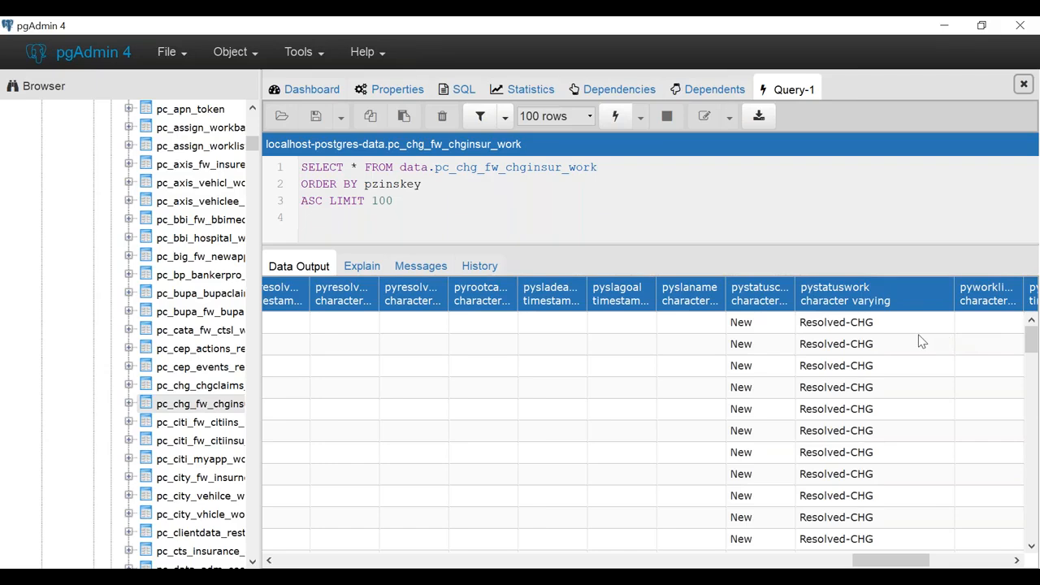
Examine the pystatuswork values of the returned case rows
scroll(920, 342, "down", 8)
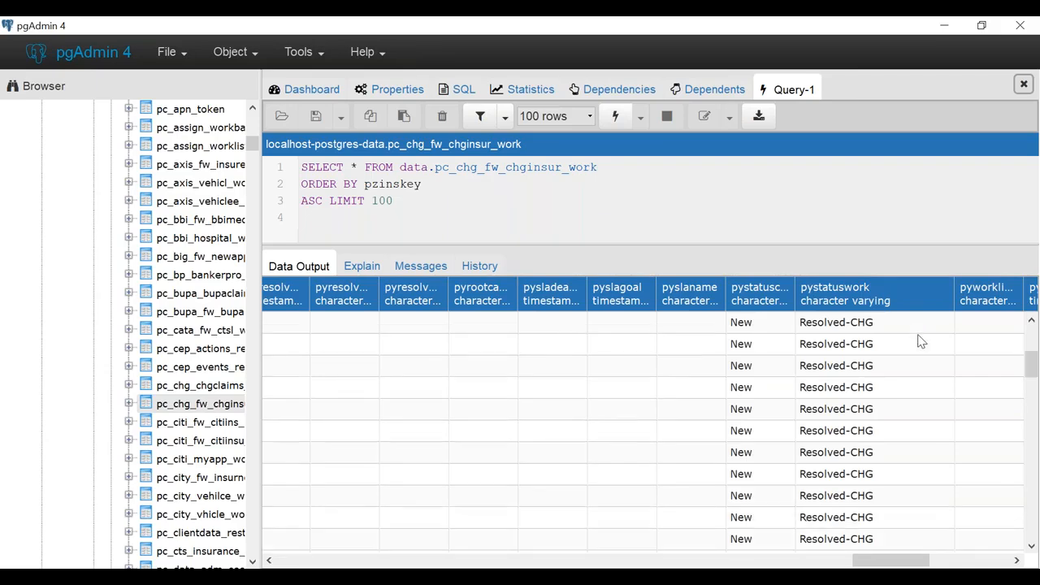
scroll(920, 341, "down", 5)
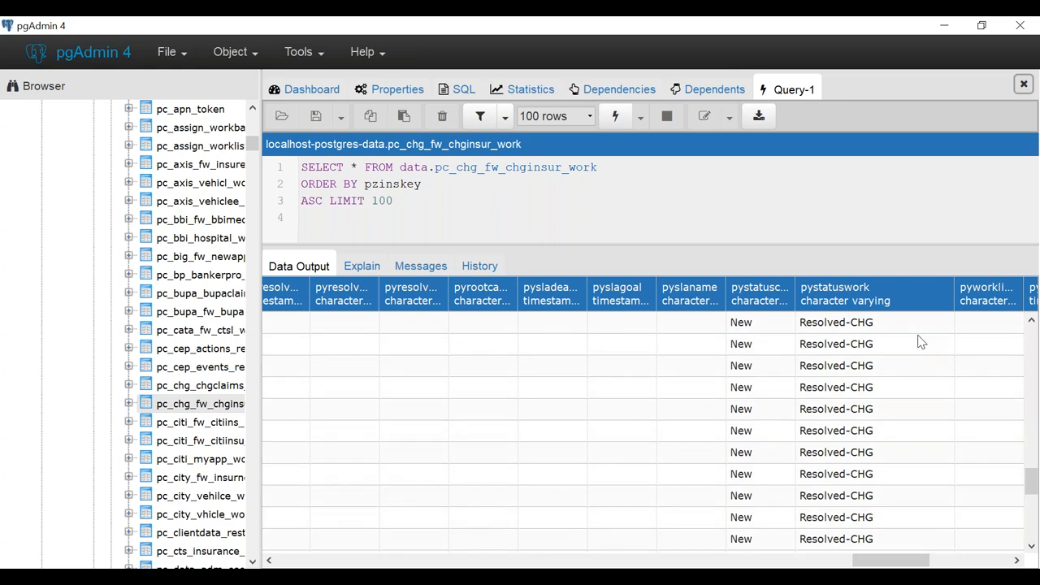
scroll(921, 341, "down", 5)
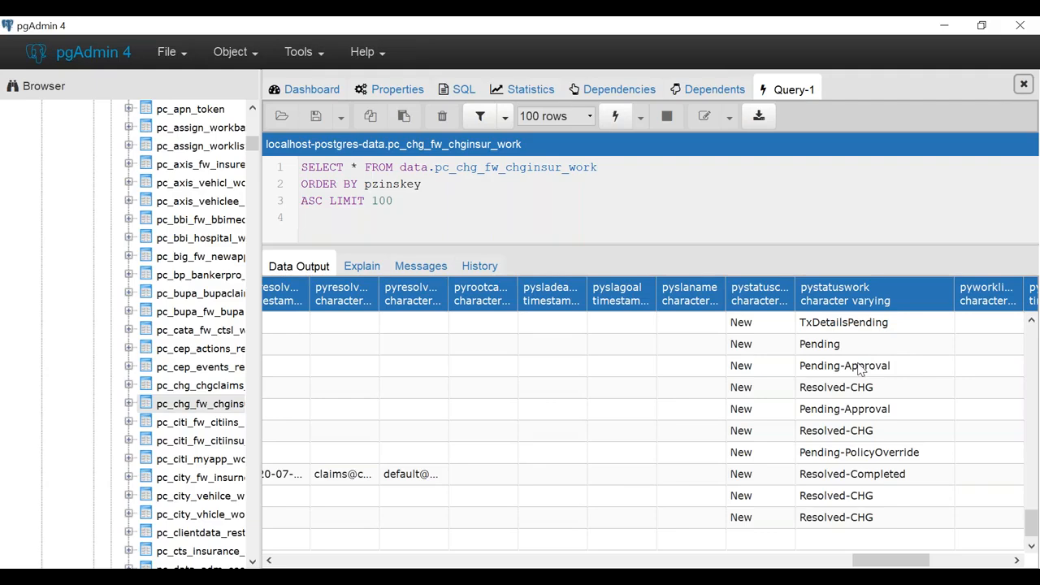
scroll(859, 369, "up", 3)
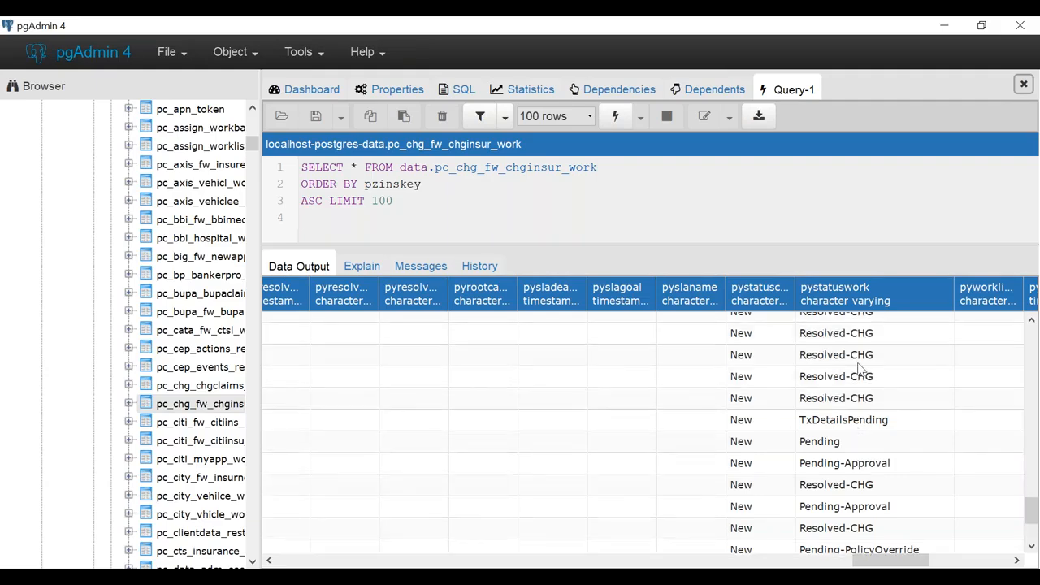
scroll(859, 370, "up", 1)
scroll(859, 370, "up", 4)
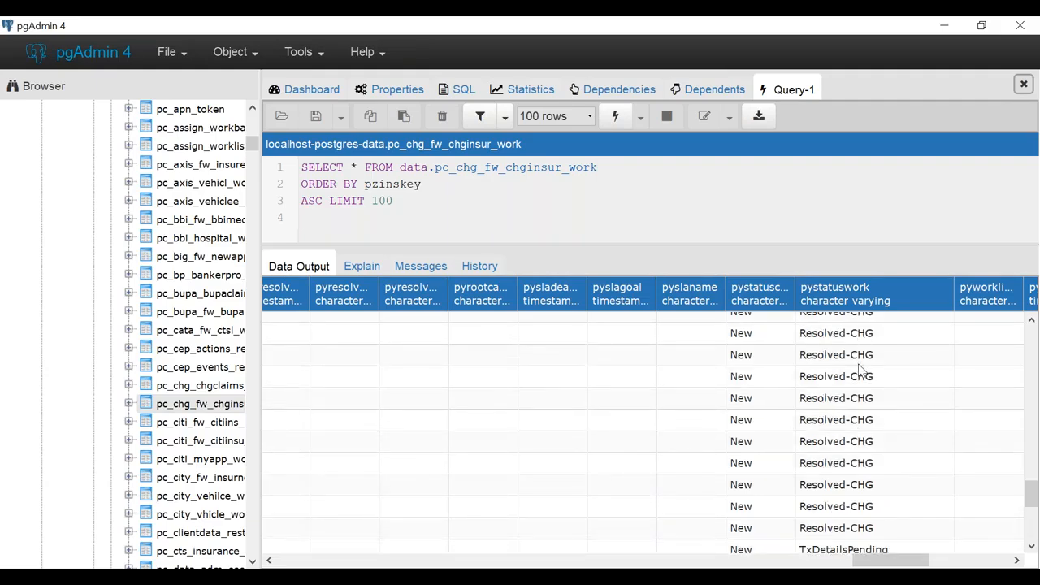
Switch to the UpdateWOstatus run window and close it
key("alt+Tab")
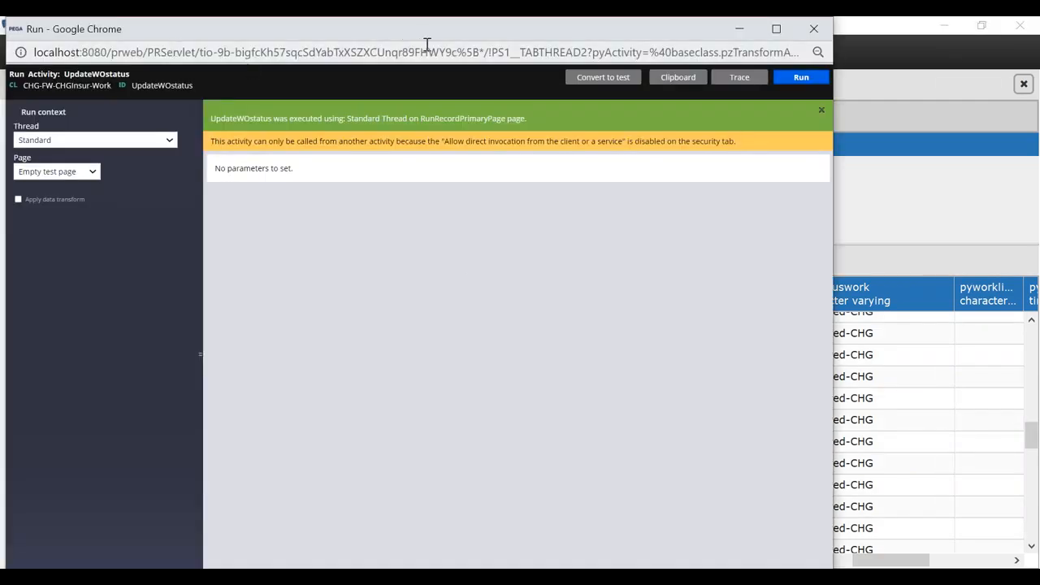
left_click_drag(434, 35, 427, 89)
left_click(806, 83)
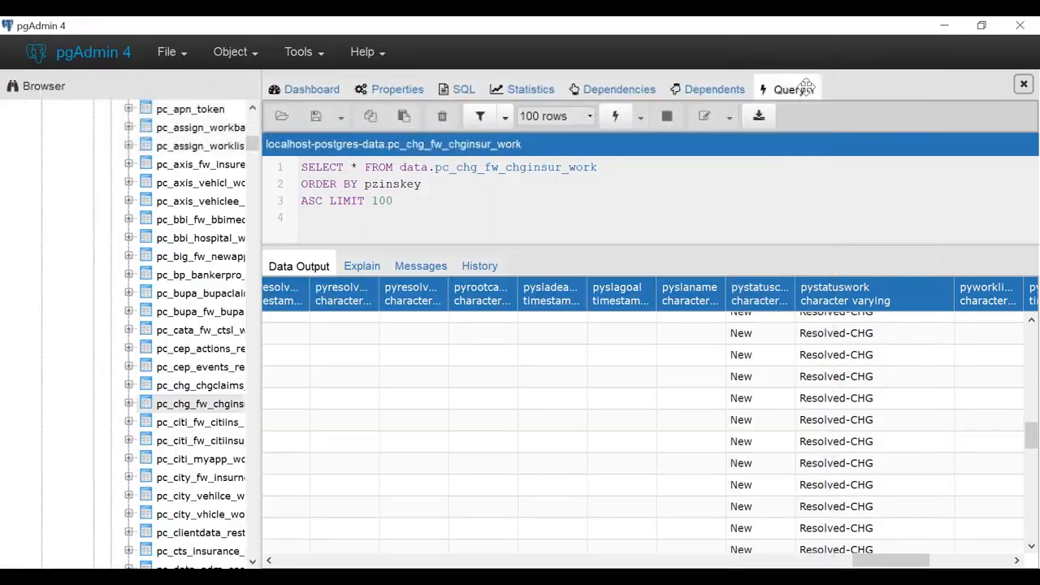
Switch to the Notepad notes and review the planned Obj-browse, open, Property-set, Obj-save and commit sequence against the database results
key("alt+Tab")
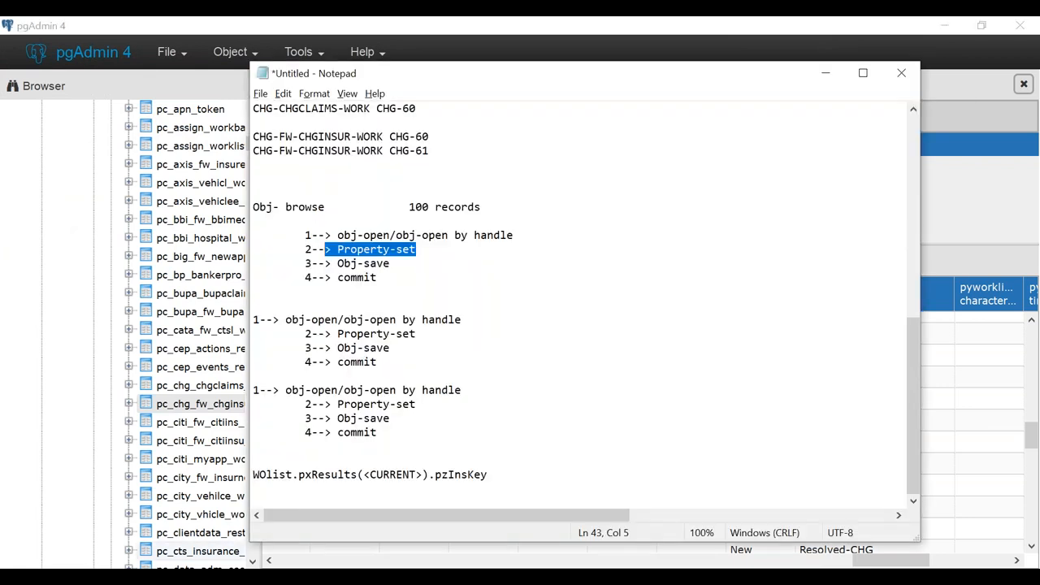
left_click(409, 291)
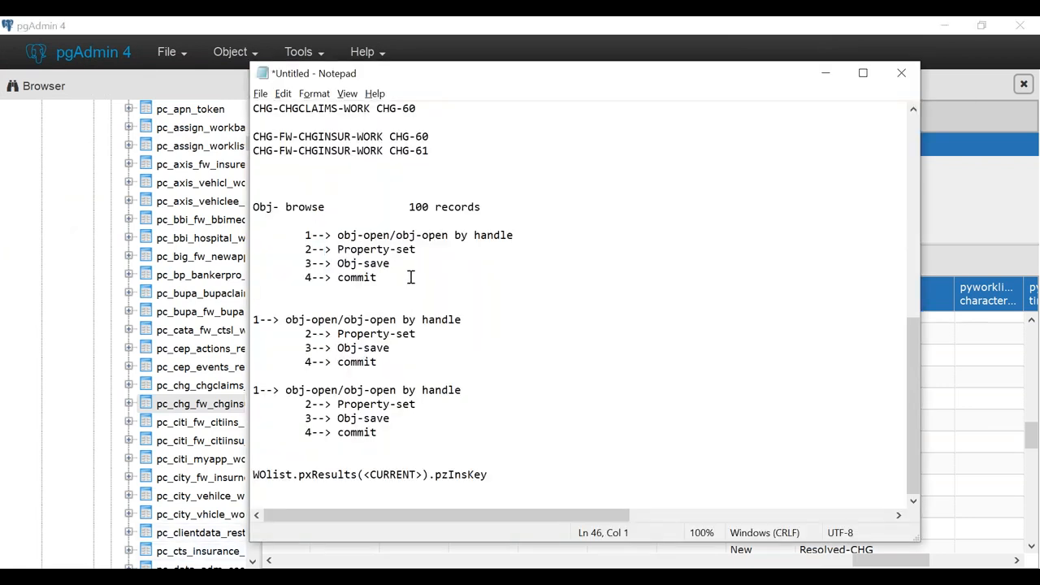
left_click_drag(377, 432, 254, 206)
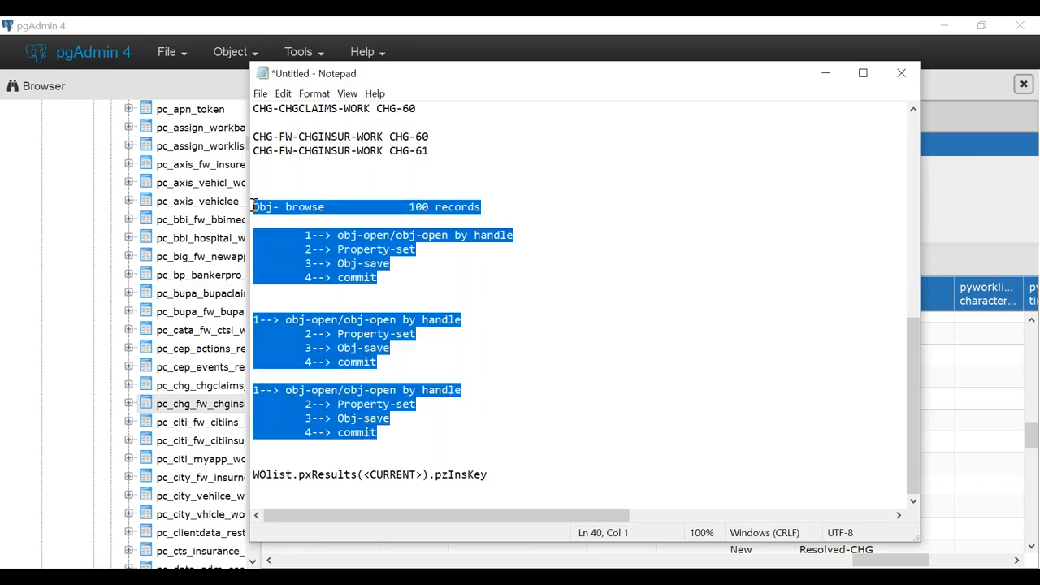
left_click(336, 190)
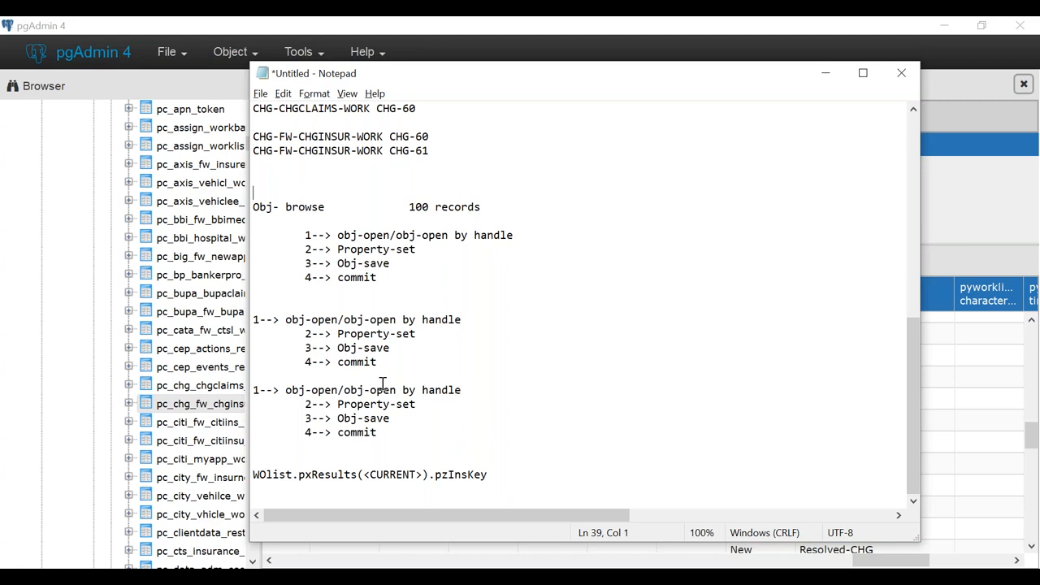
key("alt+Tab")
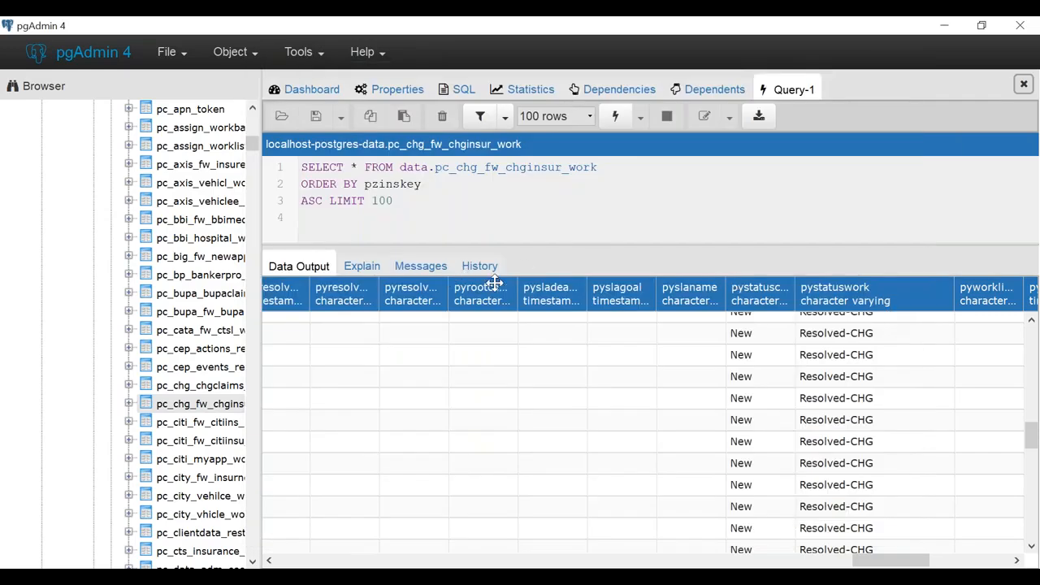
key("alt+Tab")
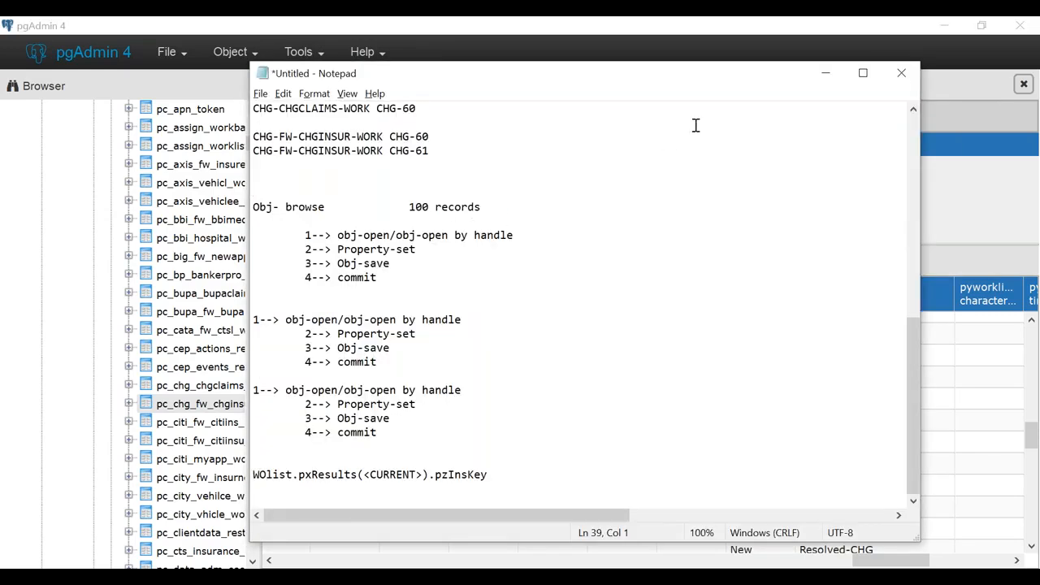